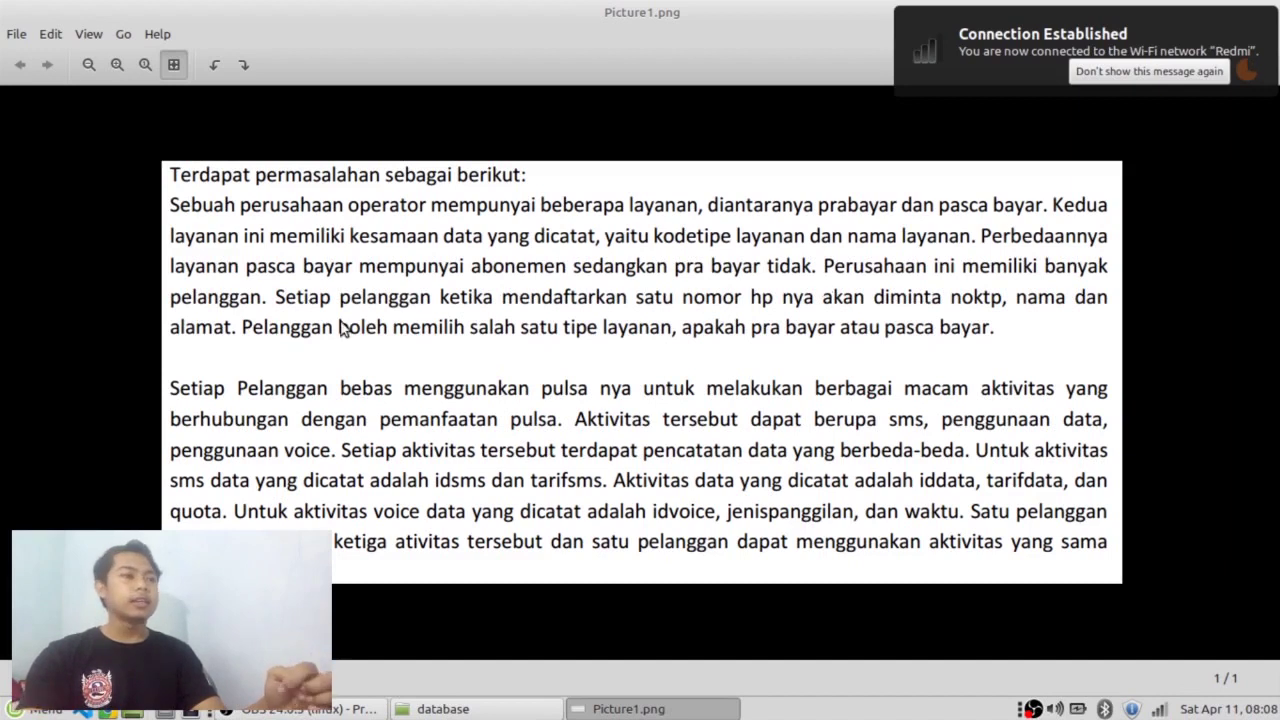
pyautogui.click(24, 712)
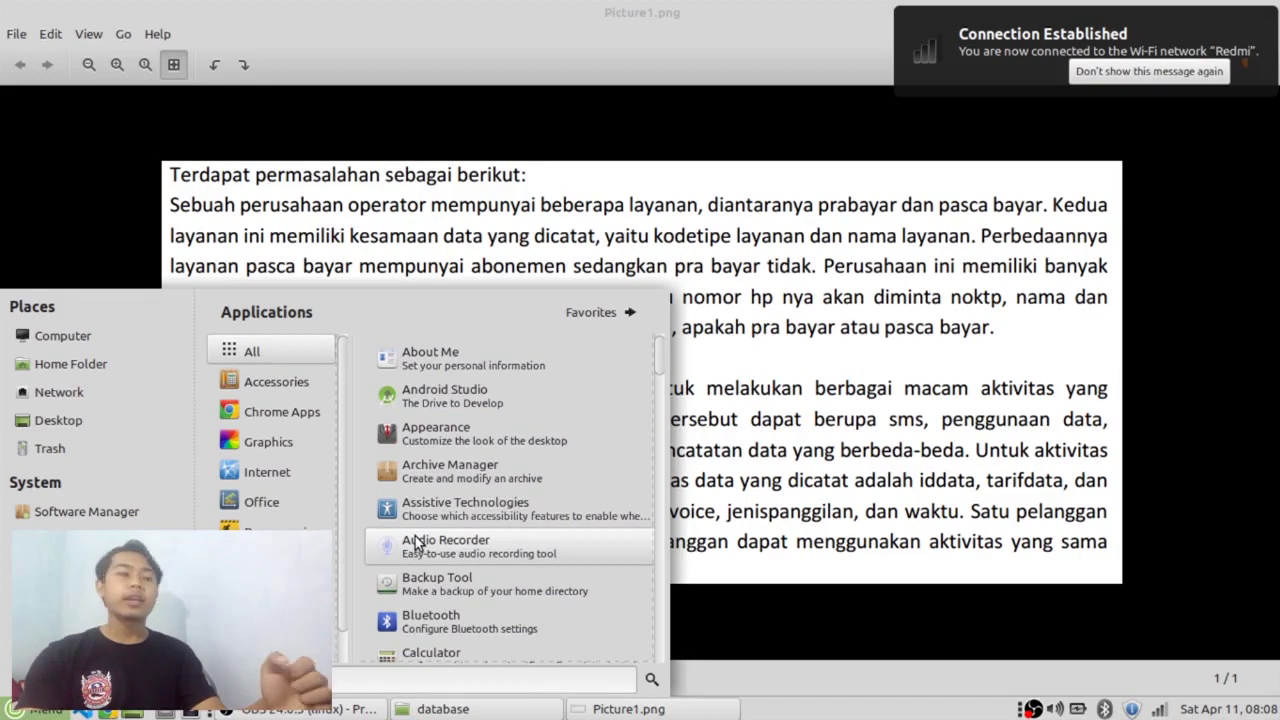
pyautogui.click(832, 516)
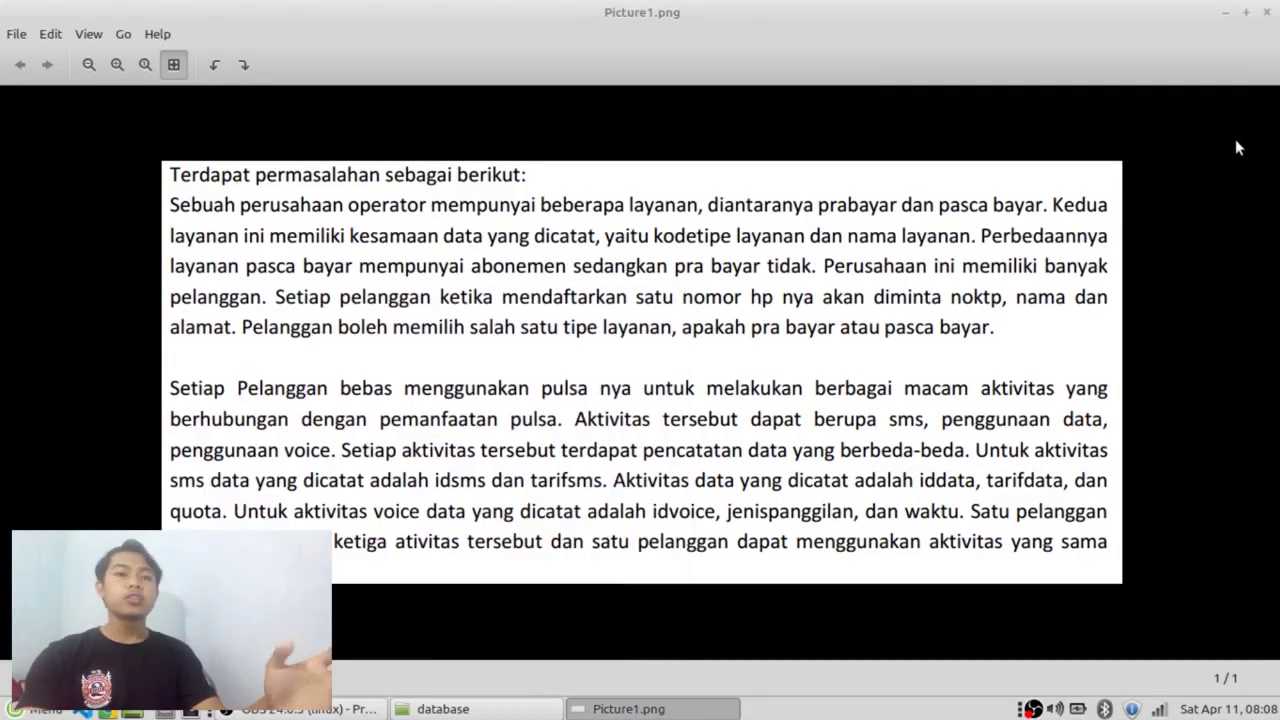
# Close the image viewer and open Picture1.png from the database folder with the Drawing application.
pyautogui.moveTo(936, 30); pyautogui.dragTo(917, 70)
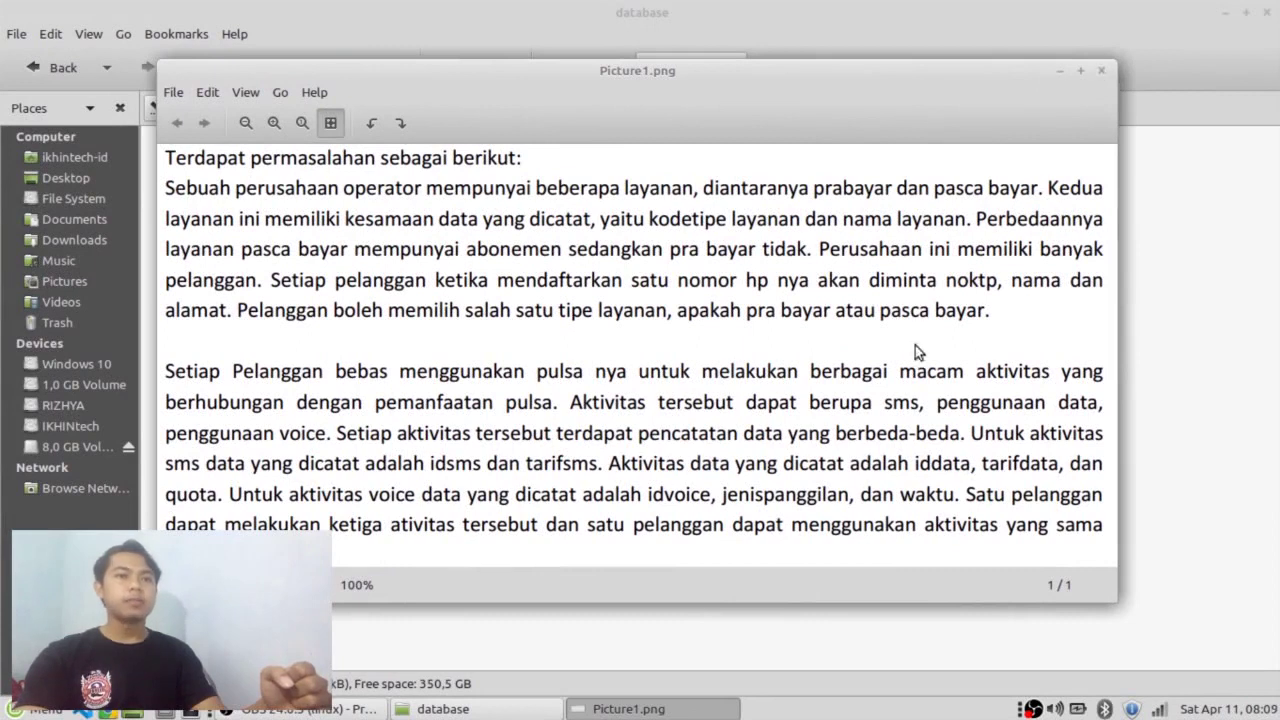
pyautogui.hotkey('ctrl', 'w')
pyautogui.rightClick(238, 162)
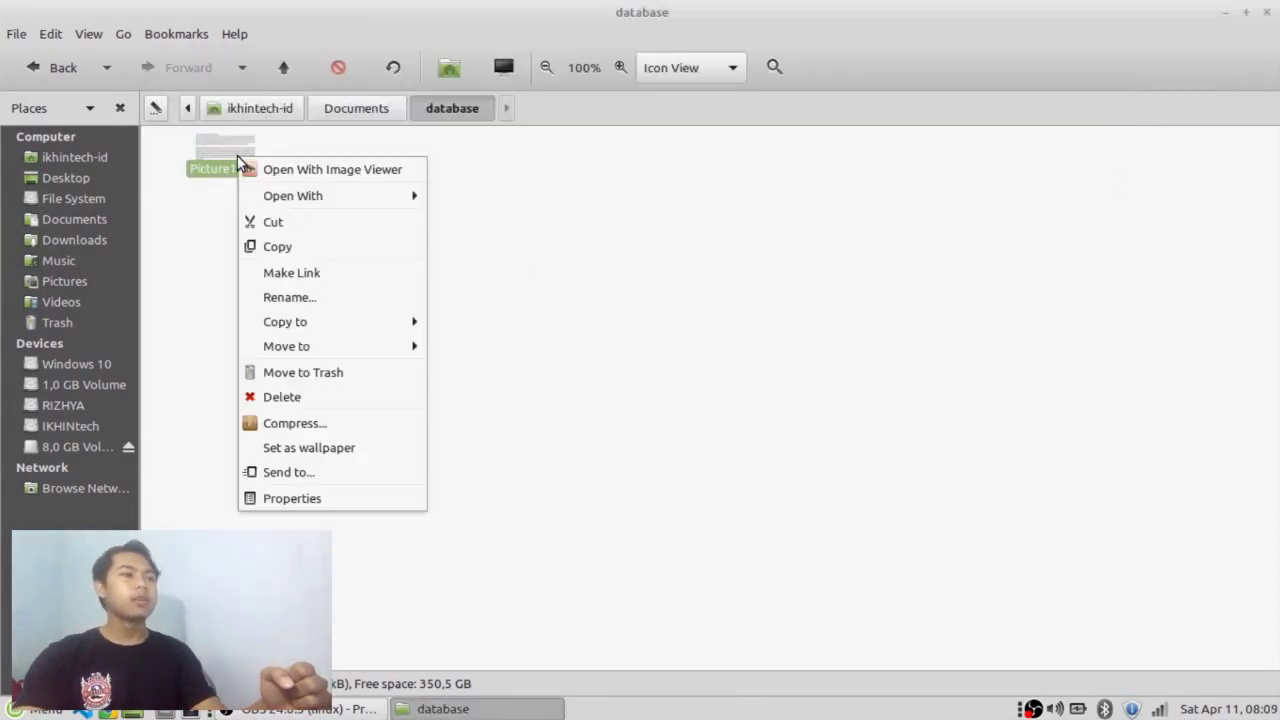
pyautogui.moveTo(360, 200)
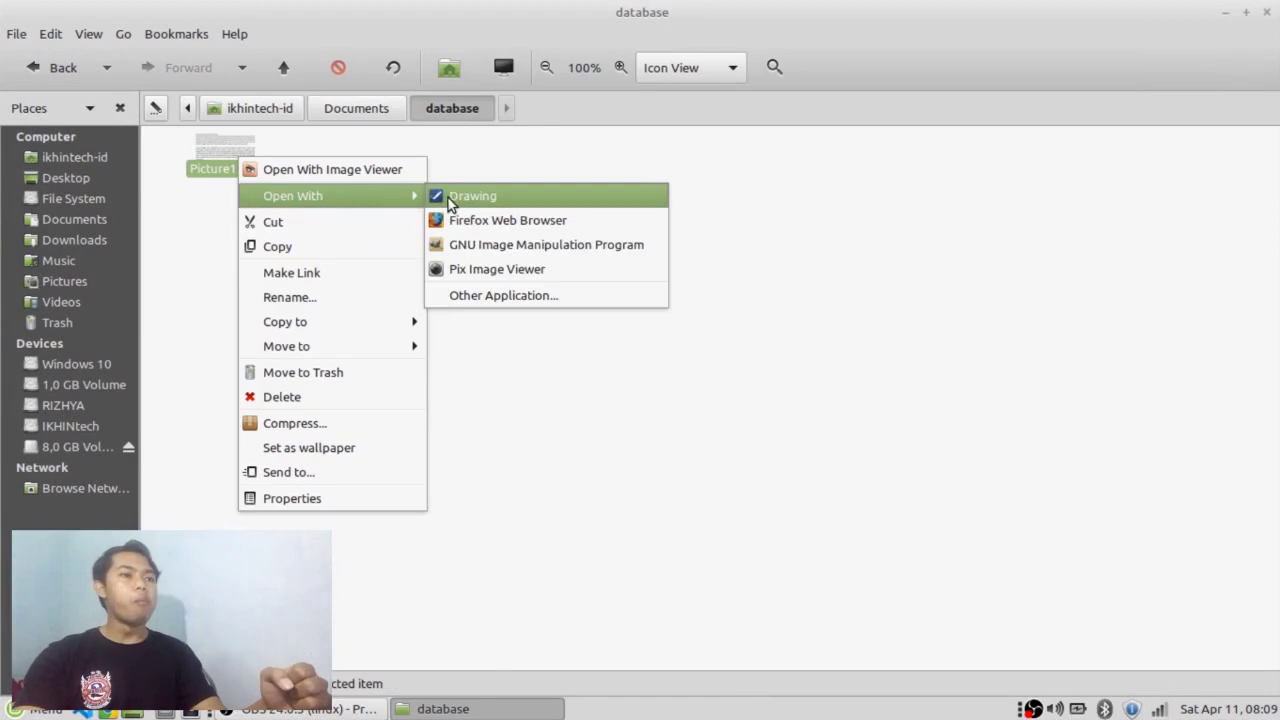
pyautogui.click(452, 200)
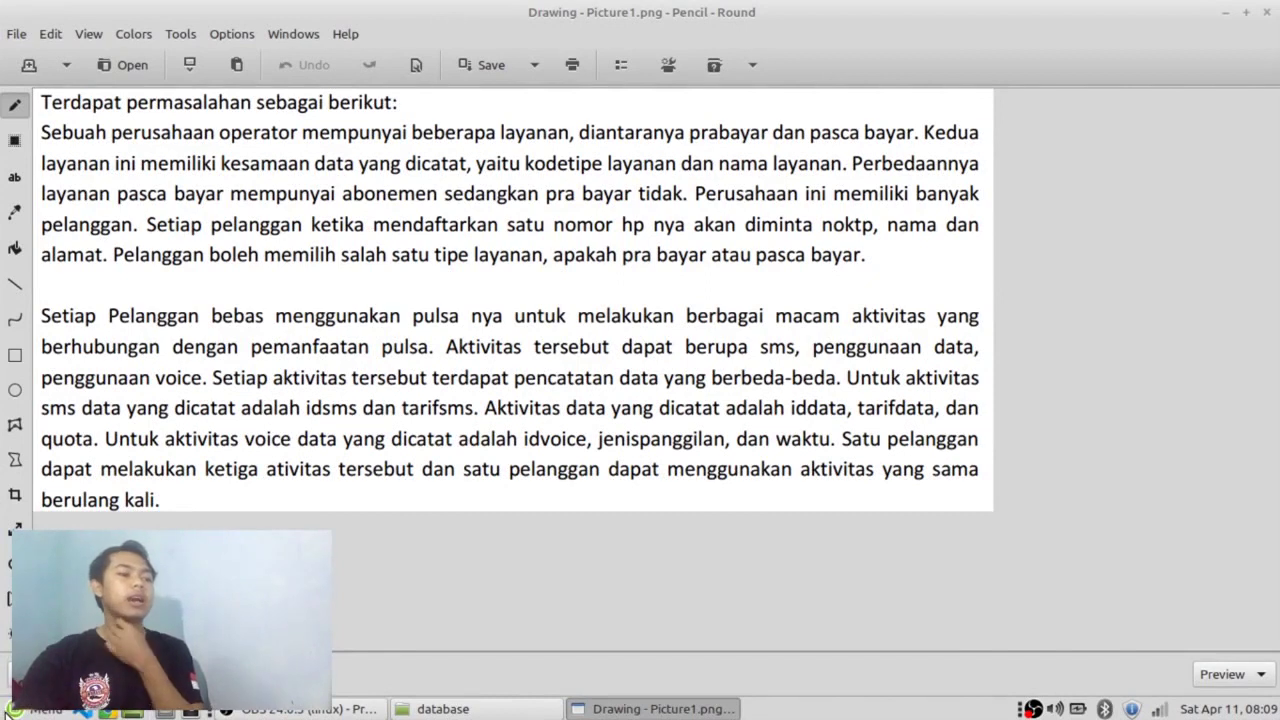
# Search the installed applications for "draw" and launch draw.io.
pyautogui.press('super')
pyautogui.write('db')
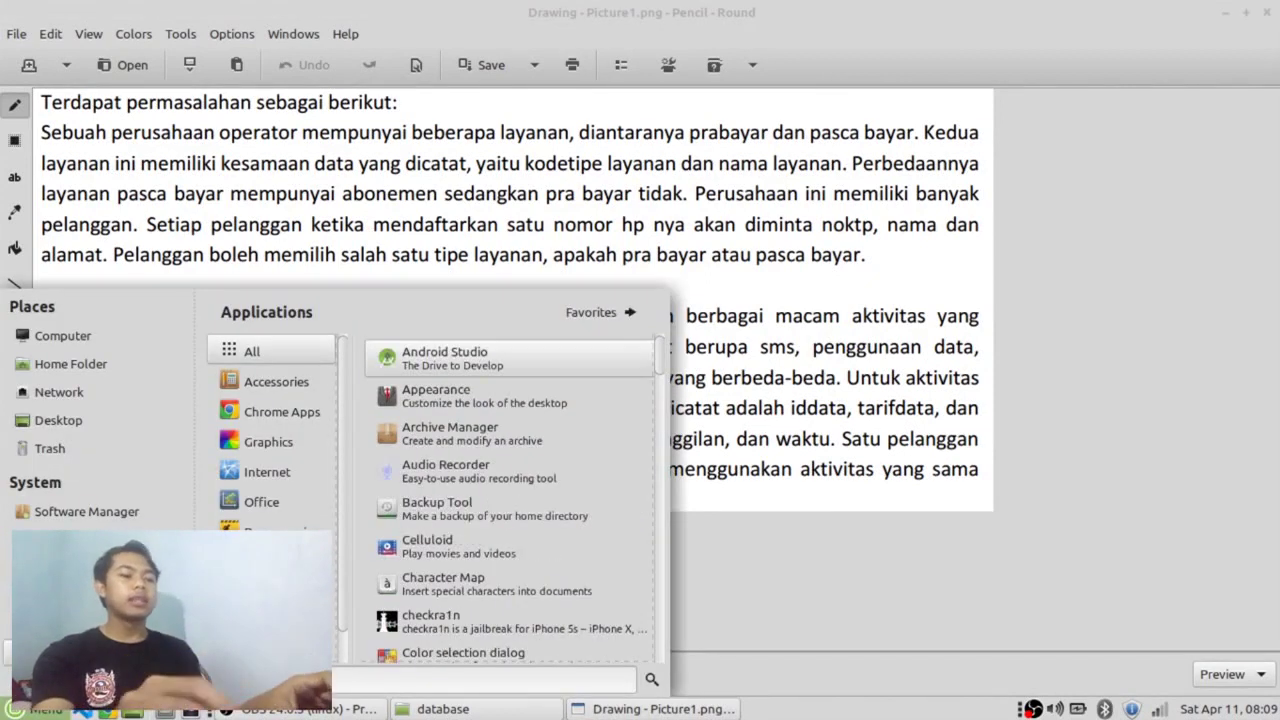
pyautogui.press('BackSpace')
pyautogui.press('BackSpace')
pyautogui.write('draw')
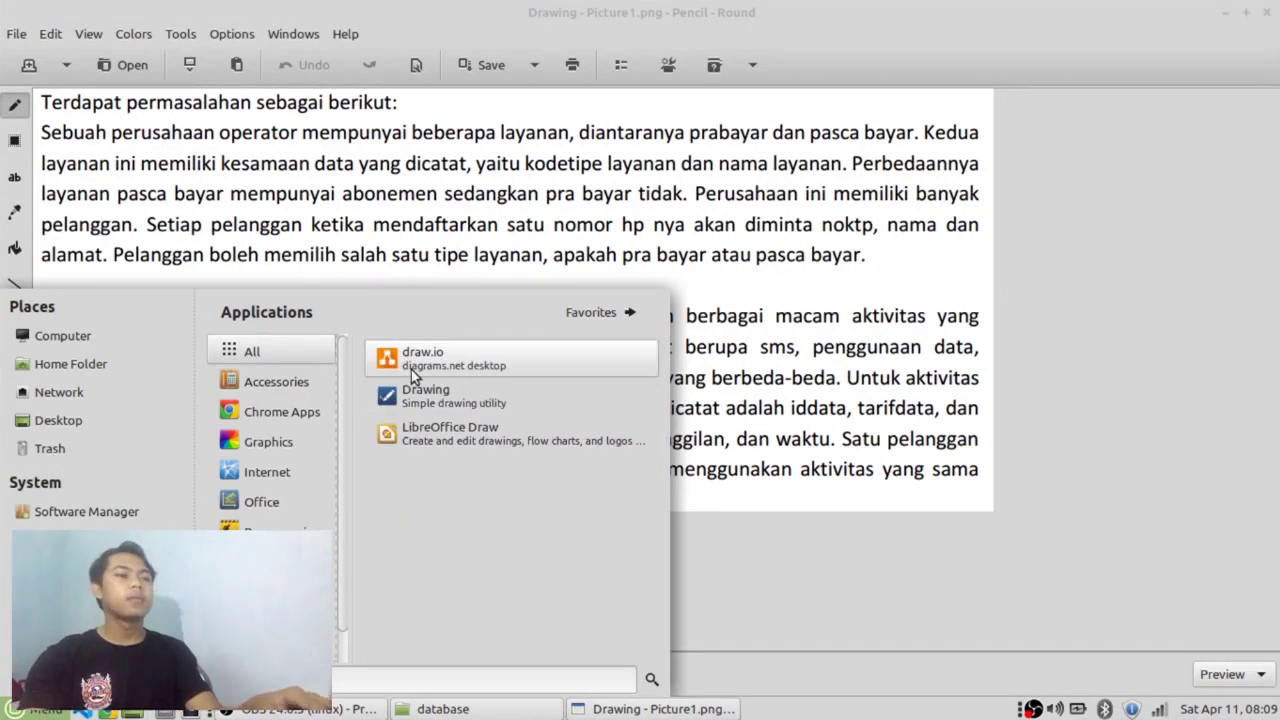
pyautogui.click(411, 362)
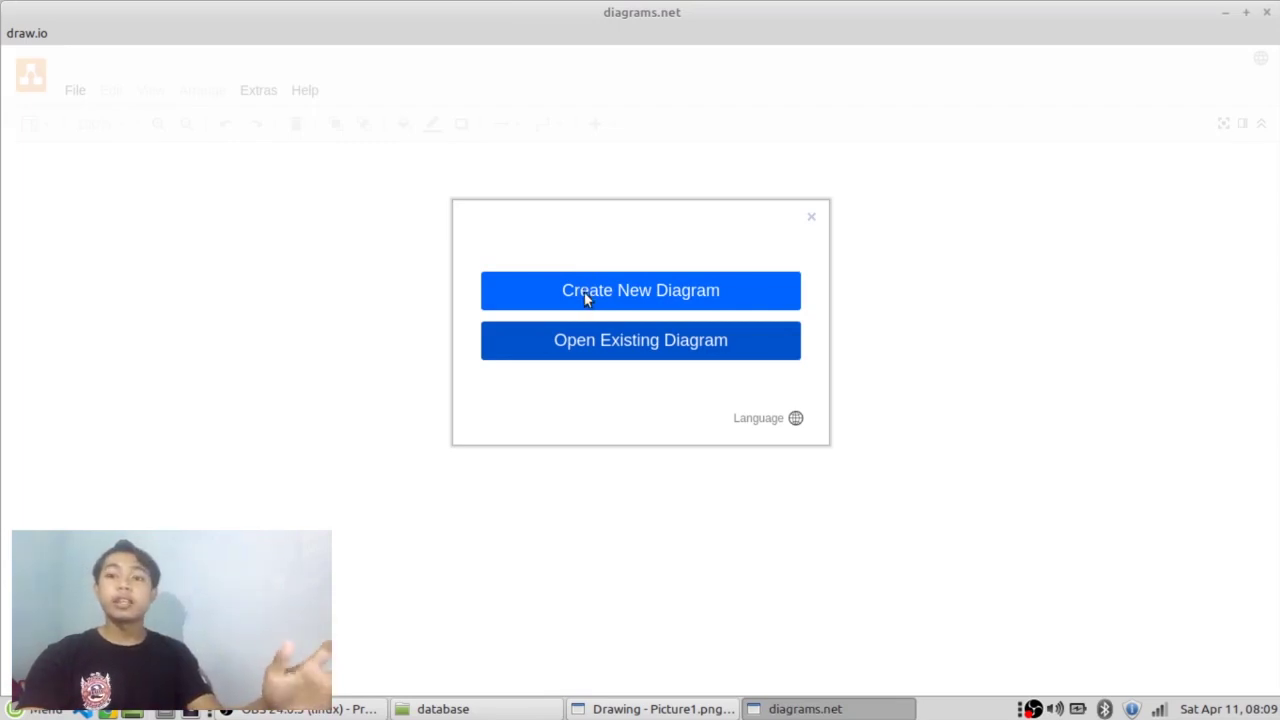
# Create a new diagram from the Entity Relationship Diagram template and delete all of its sample tables.
pyautogui.click(588, 300)
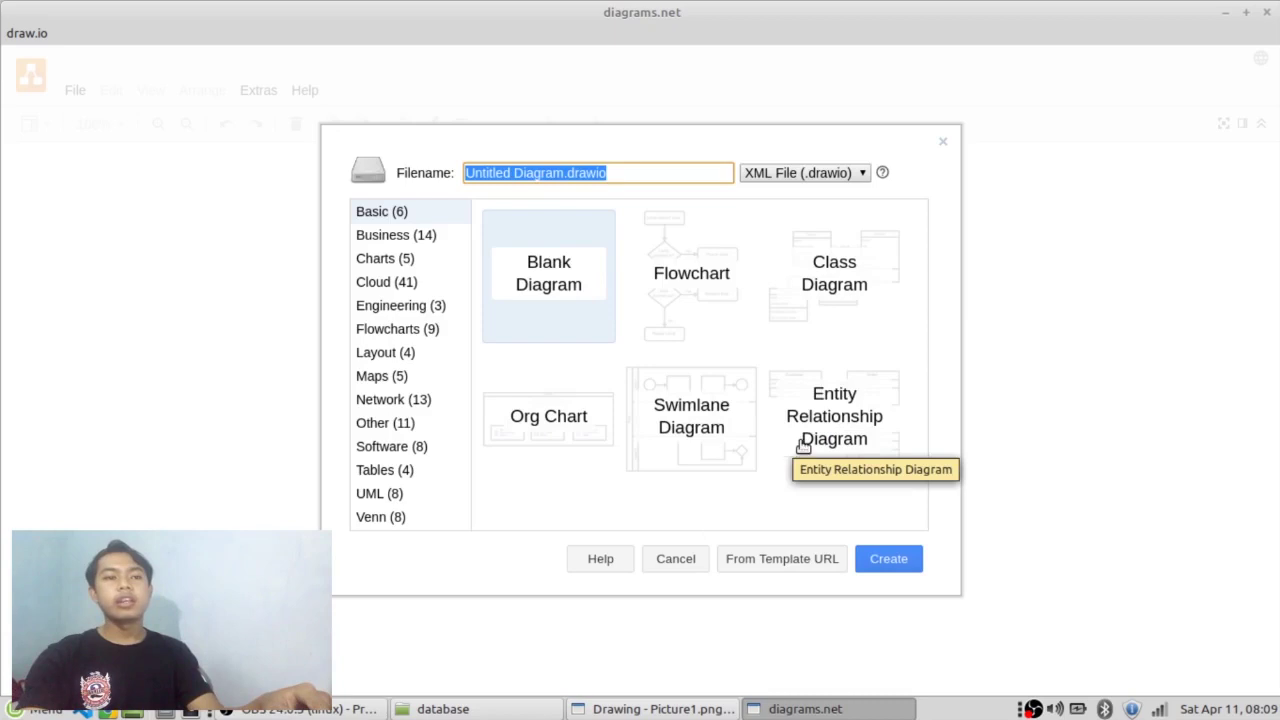
pyautogui.click(832, 432)
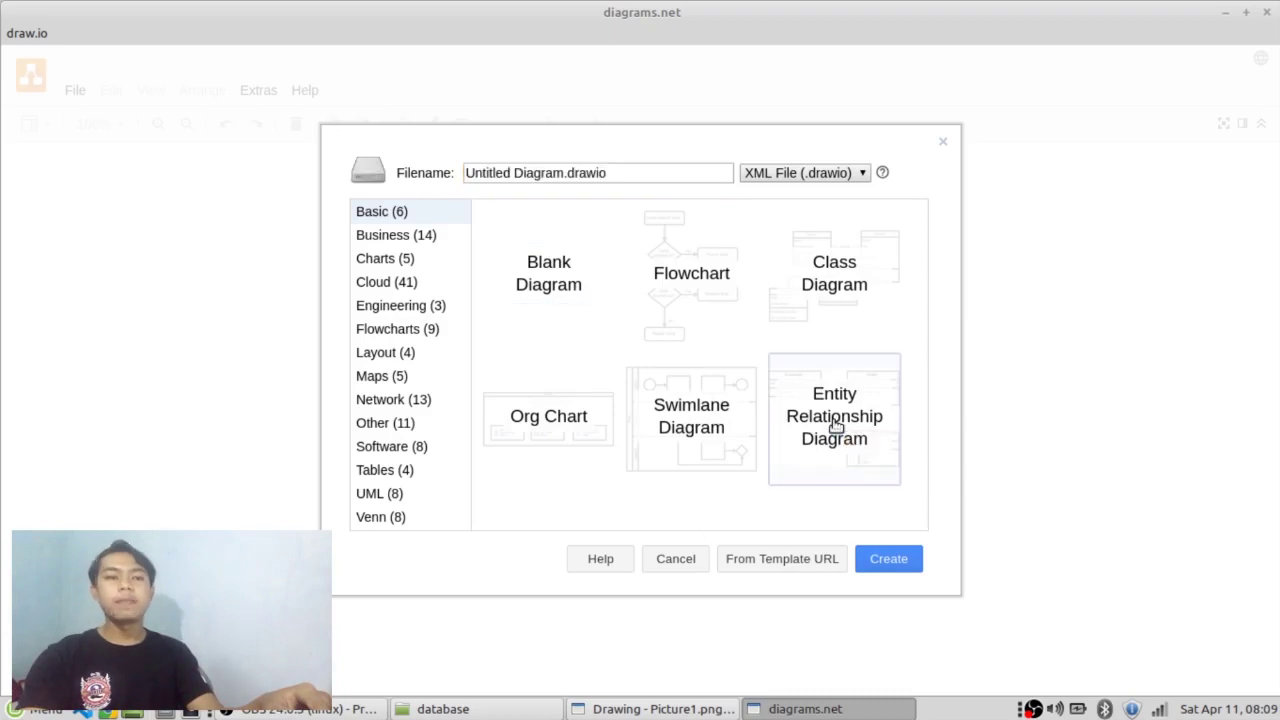
pyautogui.click(886, 560)
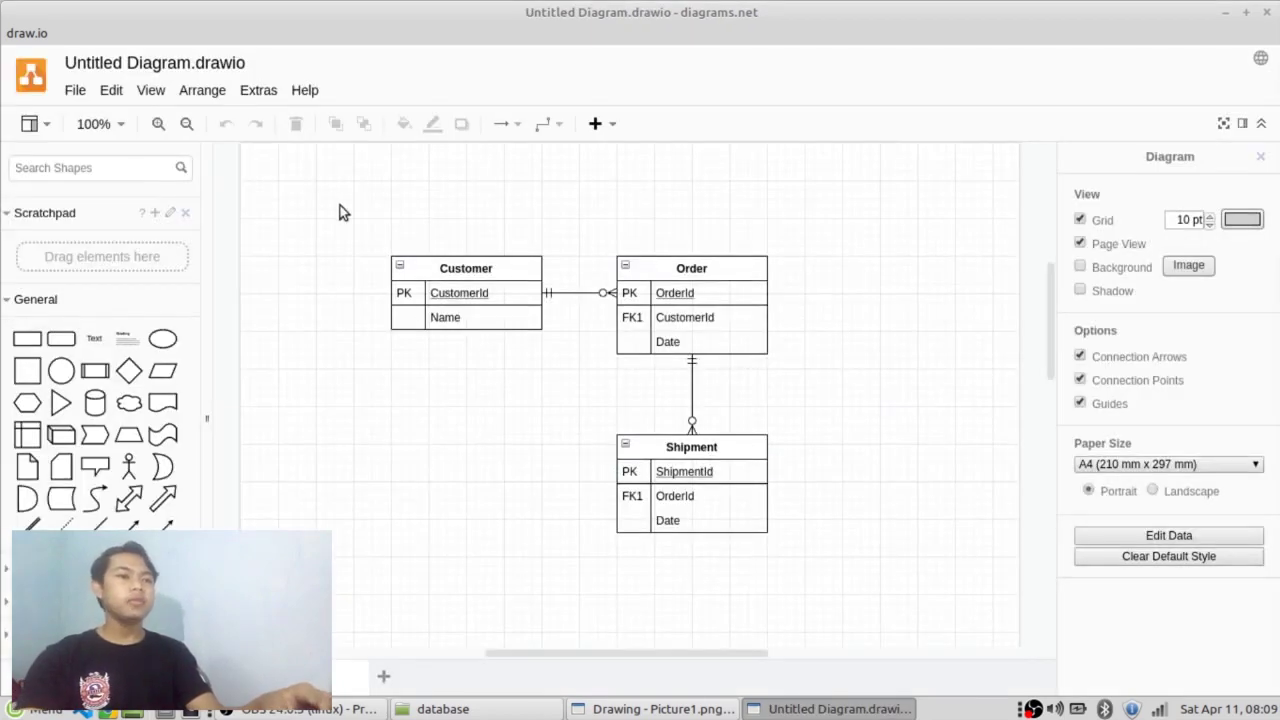
pyautogui.moveTo(366, 226); pyautogui.dragTo(878, 578)
pyautogui.press('Delete')
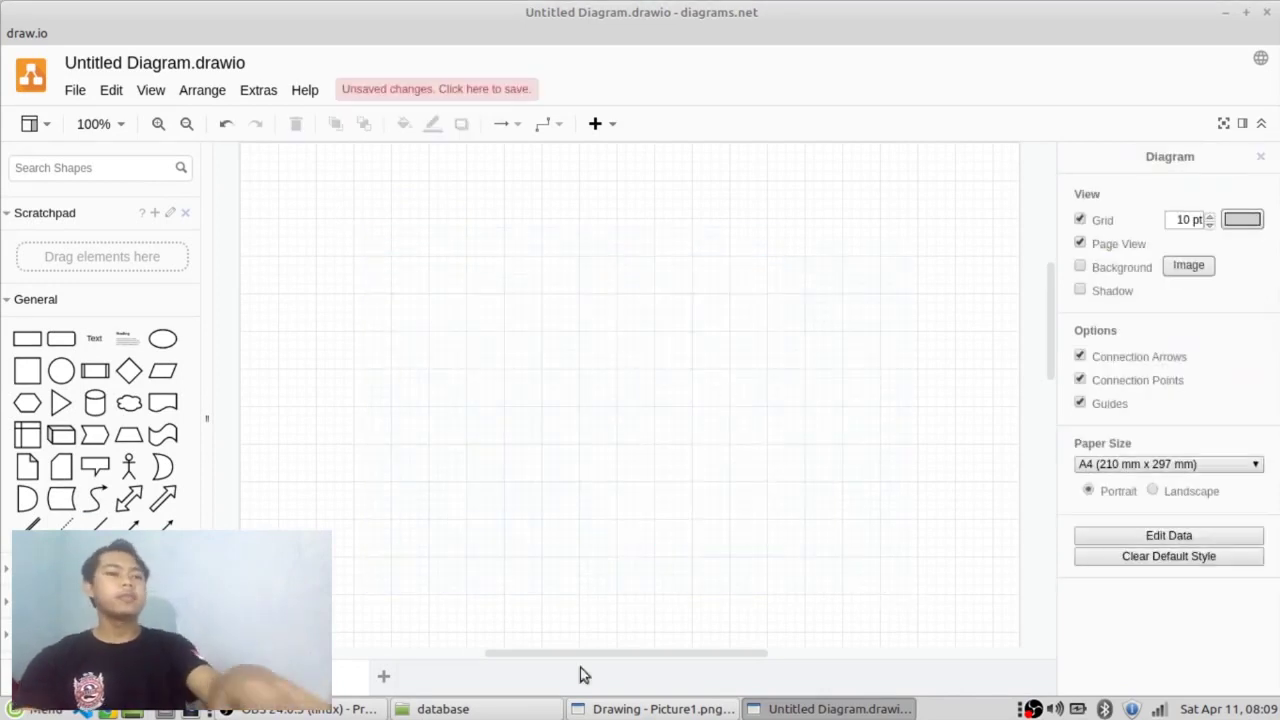
# Switch to Drawing and underline "beberapa layanan", "prabayar dan pasca bayar", "yaitu kodetipe layanan" and "nama layanan" in red in the problem text.
pyautogui.click(618, 709)
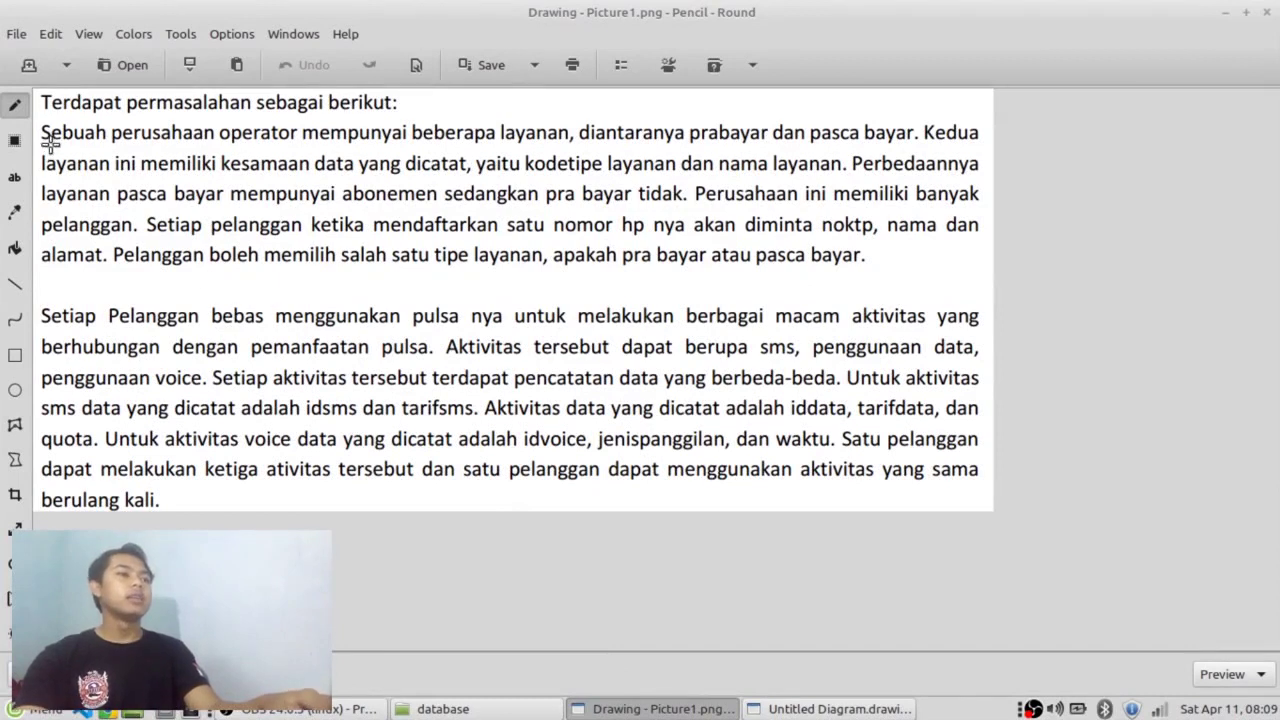
pyautogui.moveTo(44, 110); pyautogui.dragTo(388, 116)
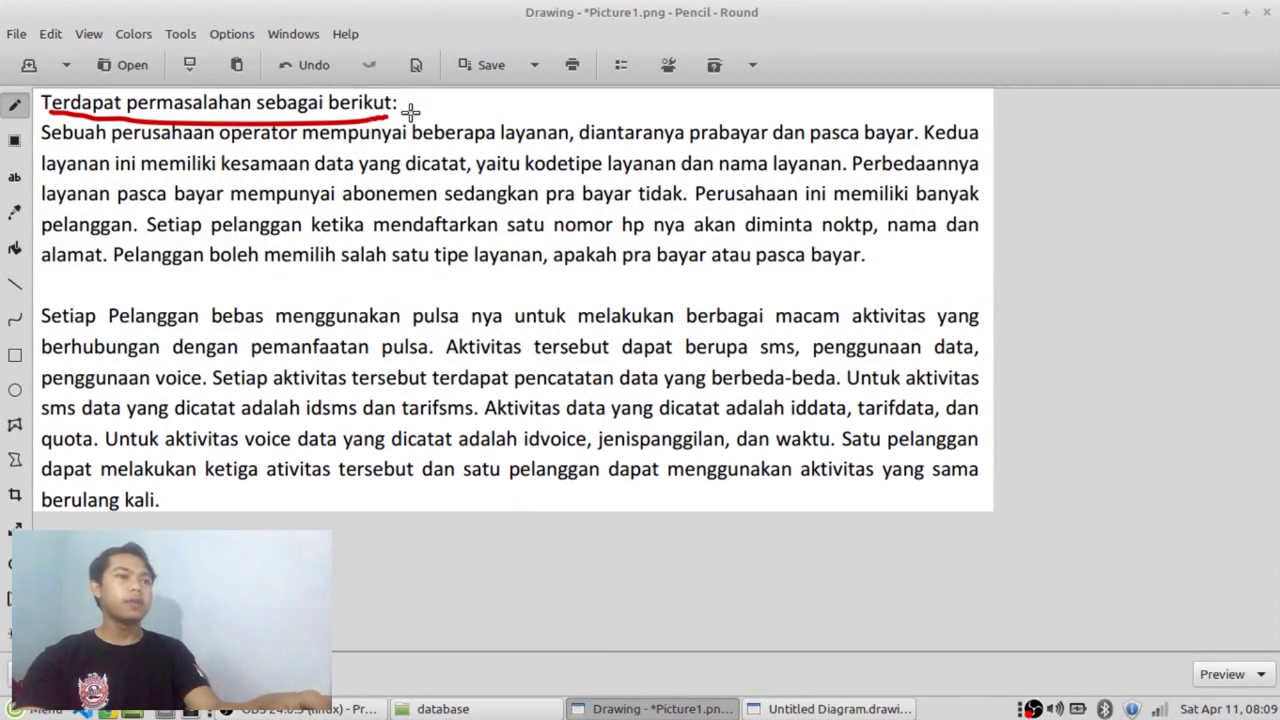
pyautogui.hotkey('ctrl', 'z')
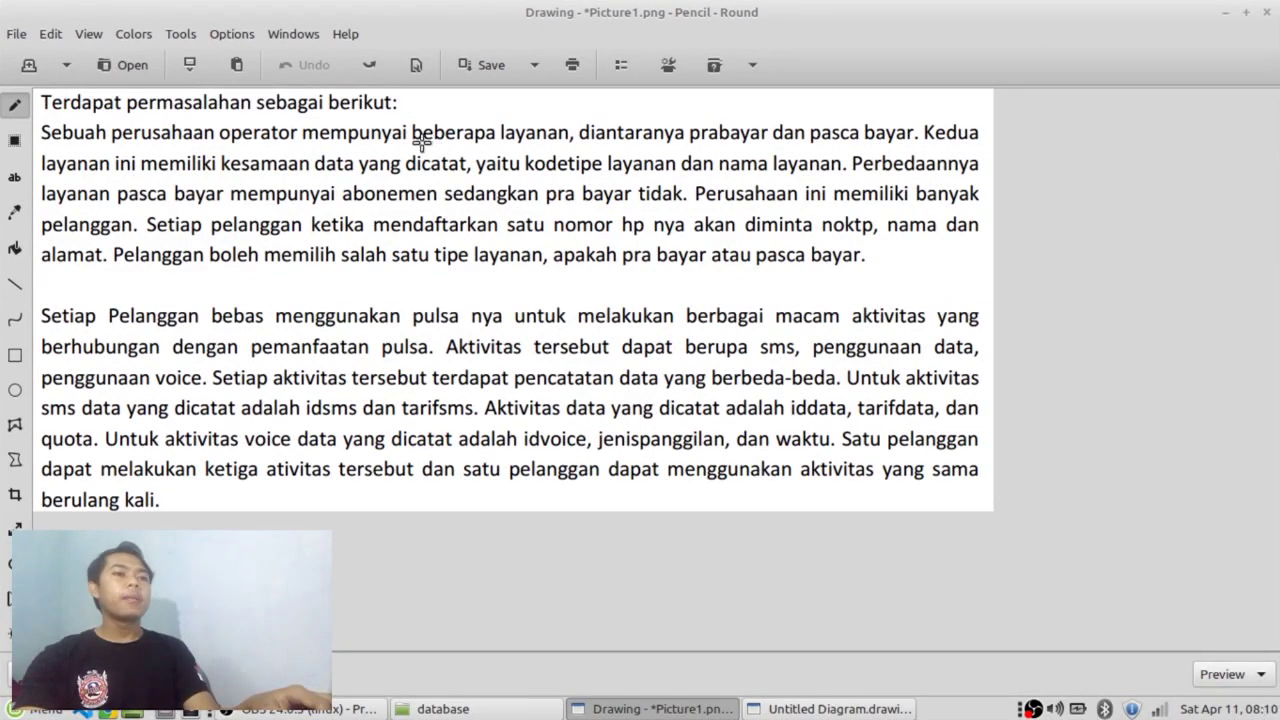
pyautogui.moveTo(430, 143); pyautogui.dragTo(564, 148)
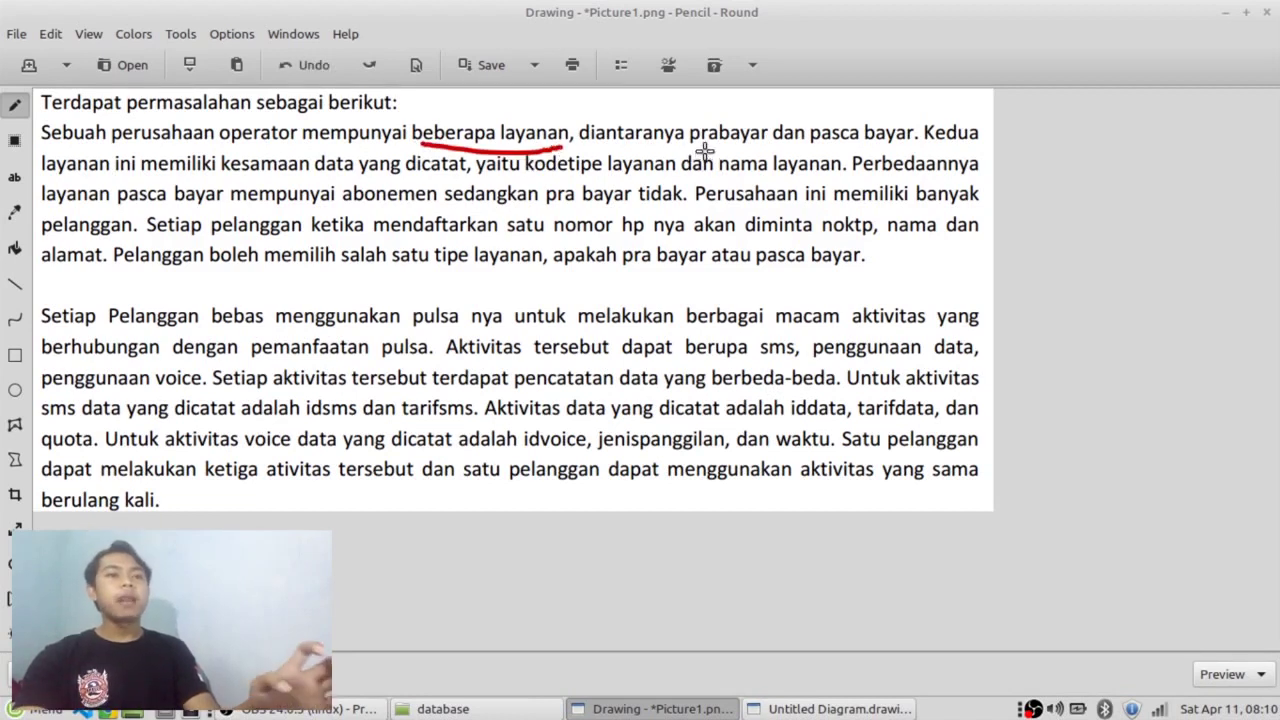
pyautogui.moveTo(703, 151); pyautogui.dragTo(895, 150)
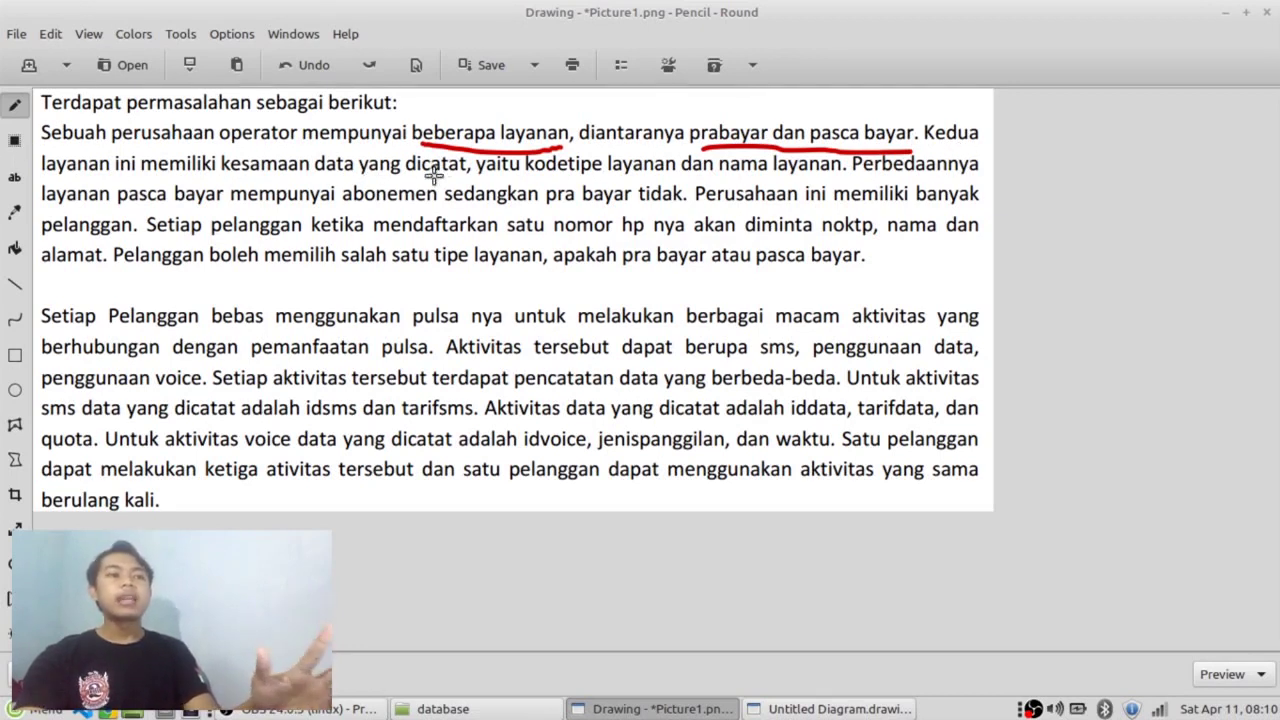
pyautogui.moveTo(476, 168); pyautogui.dragTo(826, 175)
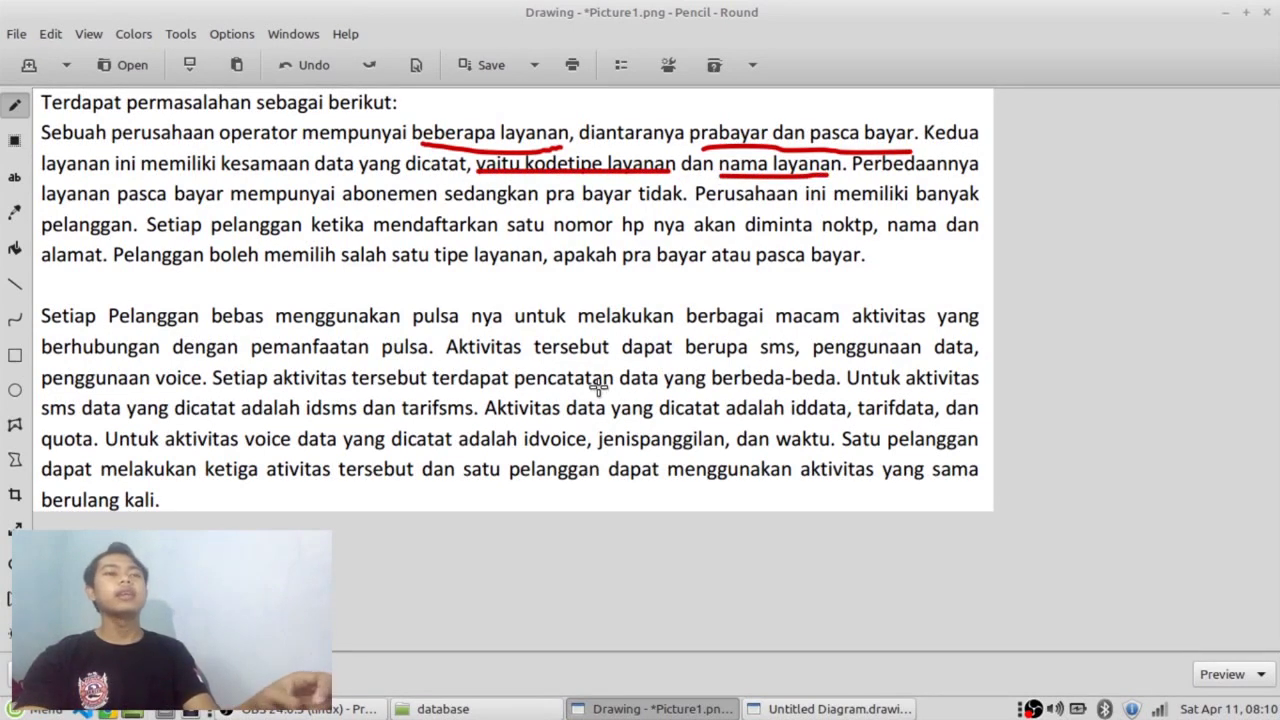
# Switch to draw.io and place an Entity rectangle from the Entity Relation shapes in the upper middle of the page.
pyautogui.click(778, 709)
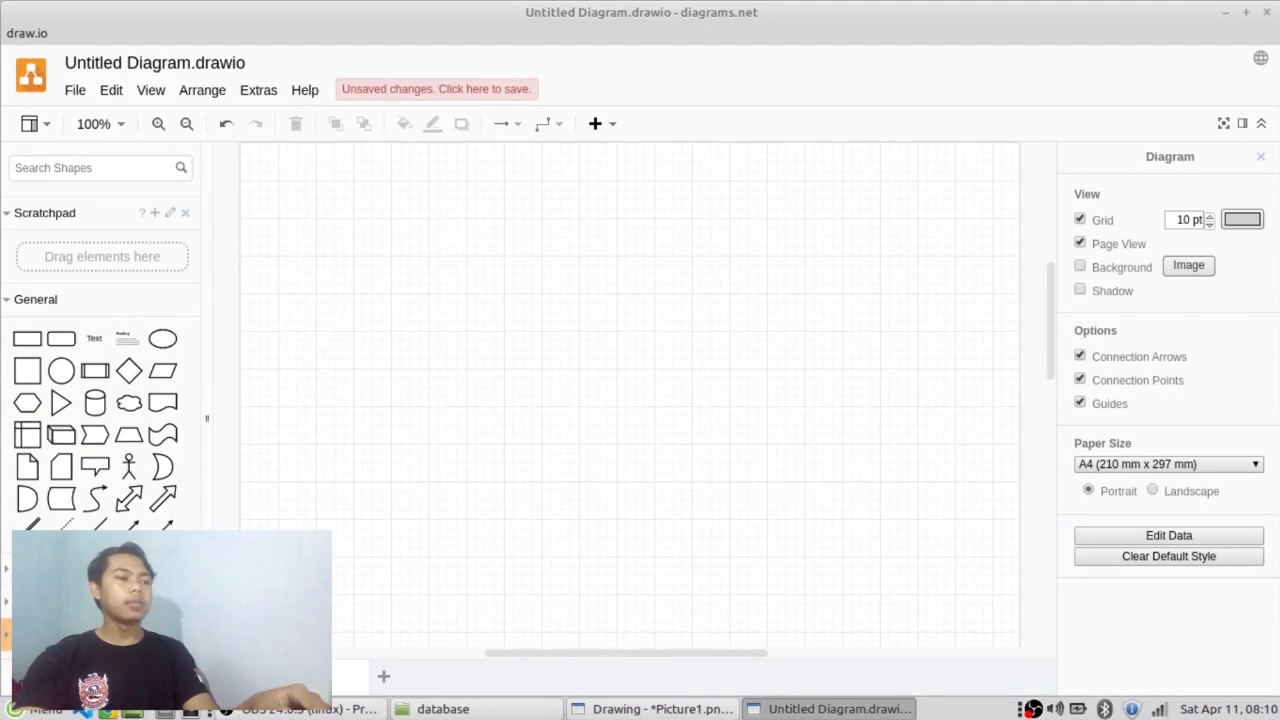
pyautogui.scroll(-5, 78, 400)
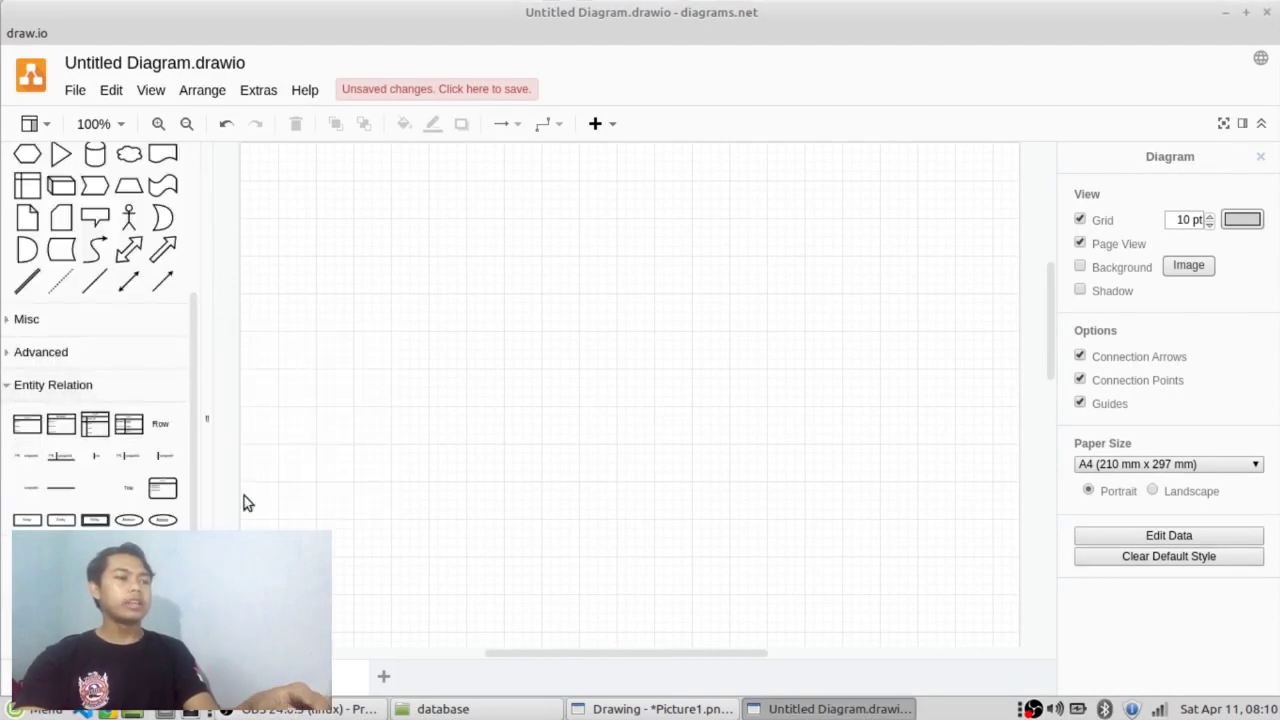
pyautogui.click(27, 519)
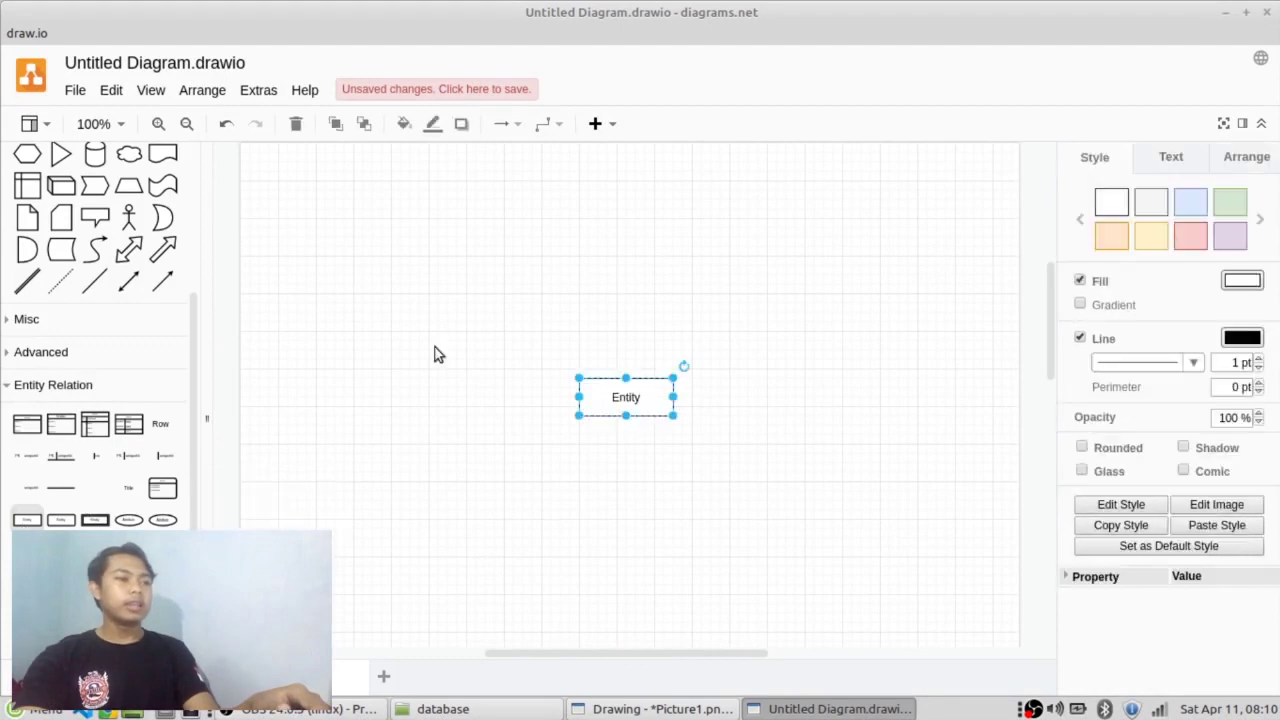
pyautogui.moveTo(594, 397); pyautogui.dragTo(552, 304)
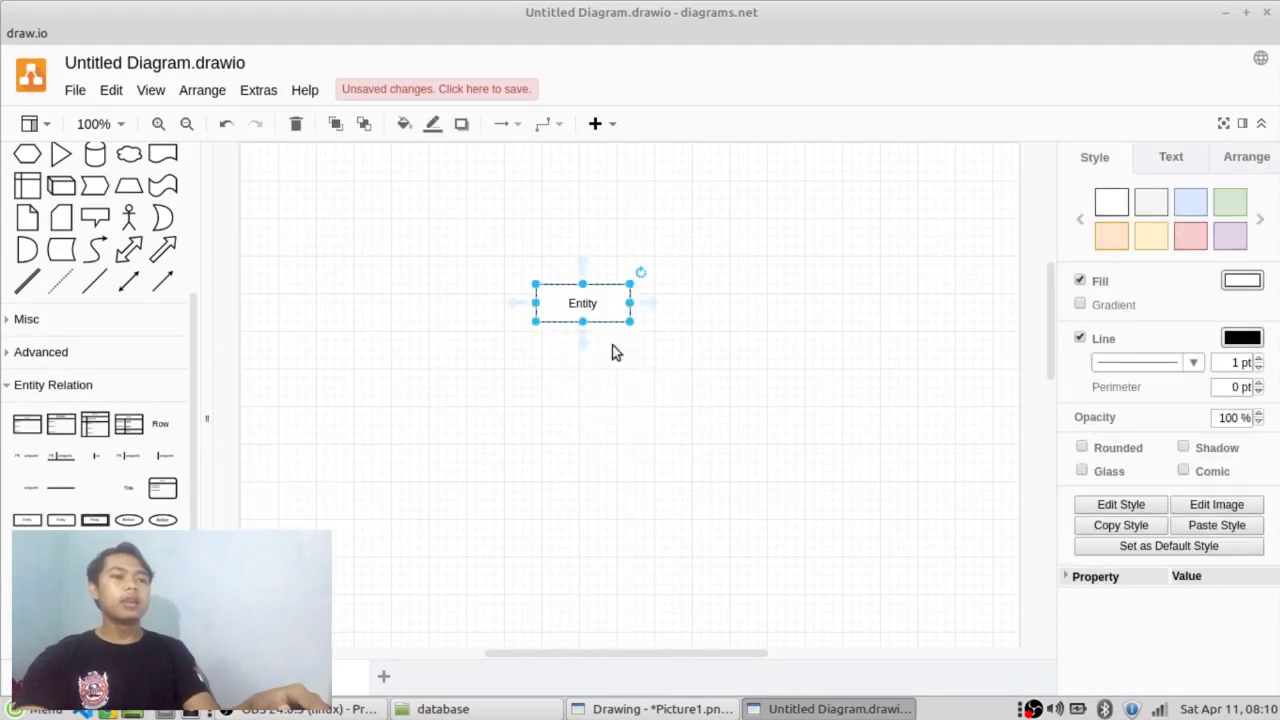
pyautogui.click(669, 345)
# Move the diagram window below the underlined problem text and label the entity "layanan".
pyautogui.moveTo(650, 14)
pyautogui.mouseDown()
pyautogui.moveTo(1200, 95)
pyautogui.moveTo(1053, 205)
pyautogui.moveTo(650, 231)
pyautogui.moveTo(570, 190)
pyautogui.mouseUp()
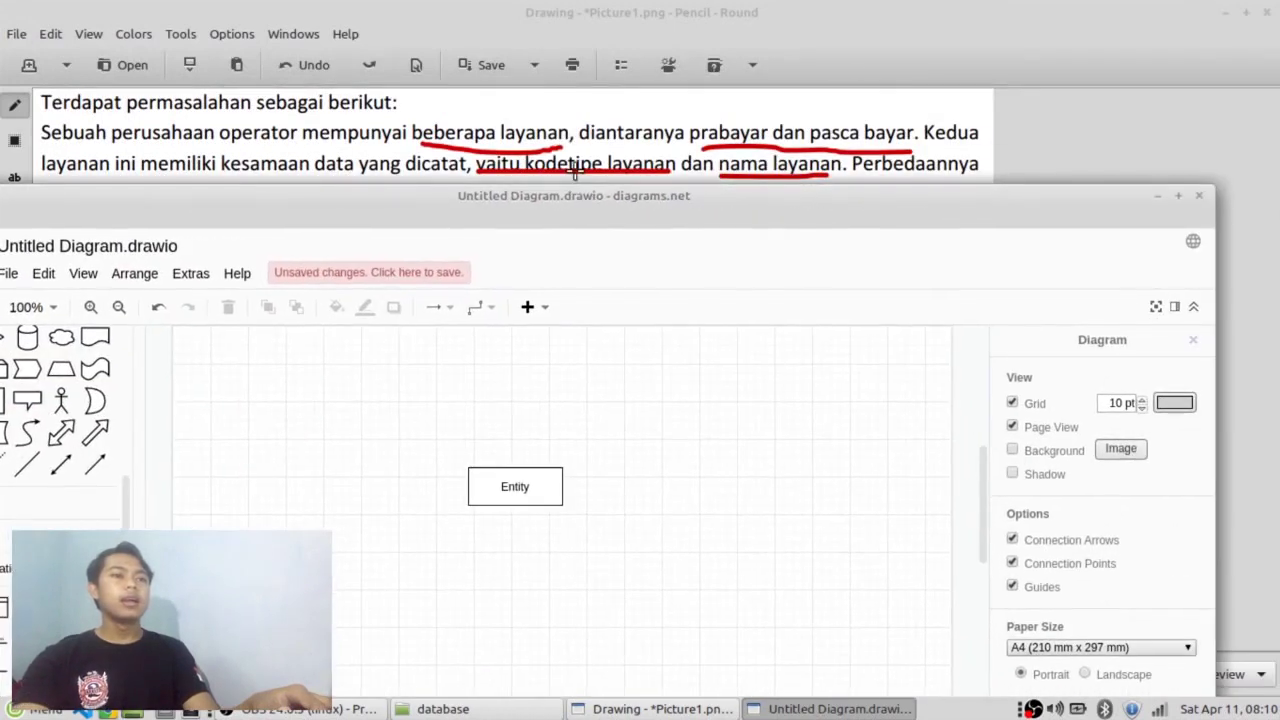
pyautogui.click(515, 487)
pyautogui.doubleClick(515, 487)
pyautogui.write('layanan')
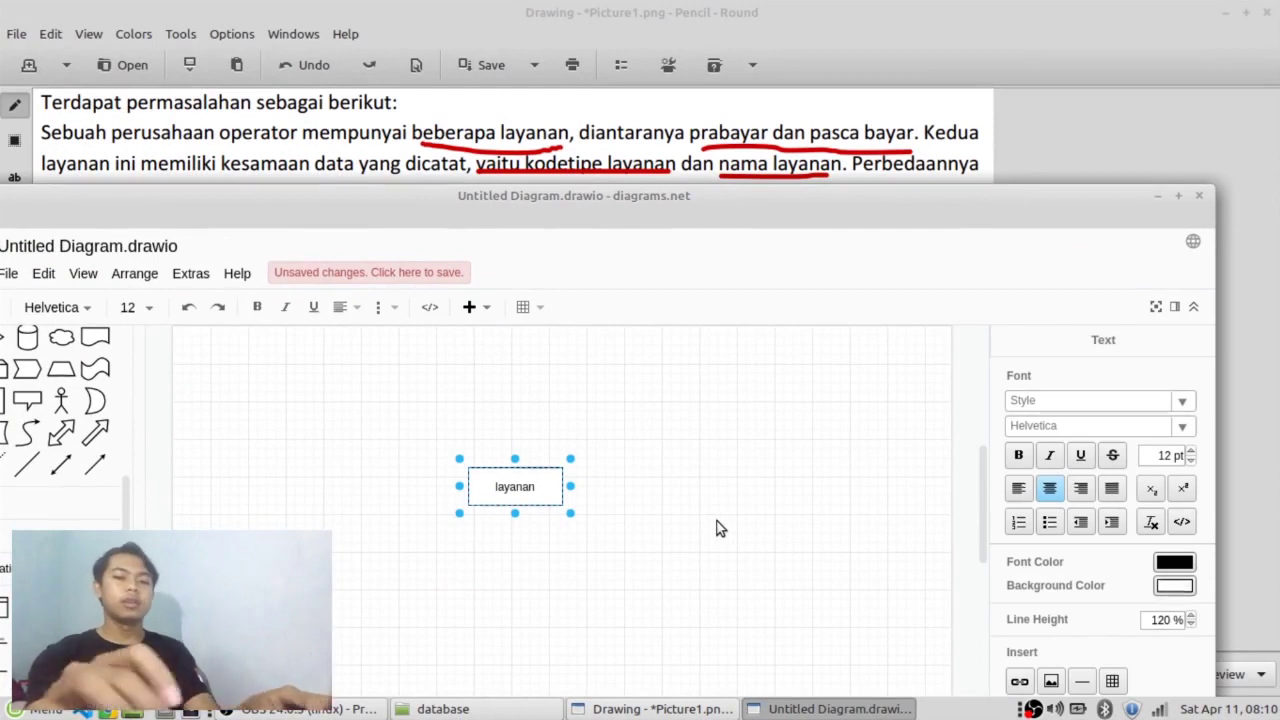
pyautogui.press('Escape')
# Add an underlined key attribute ellipse and a plain attribute ellipse side by side above the layanan entity.
pyautogui.moveTo(578, 198); pyautogui.dragTo(619, 206)
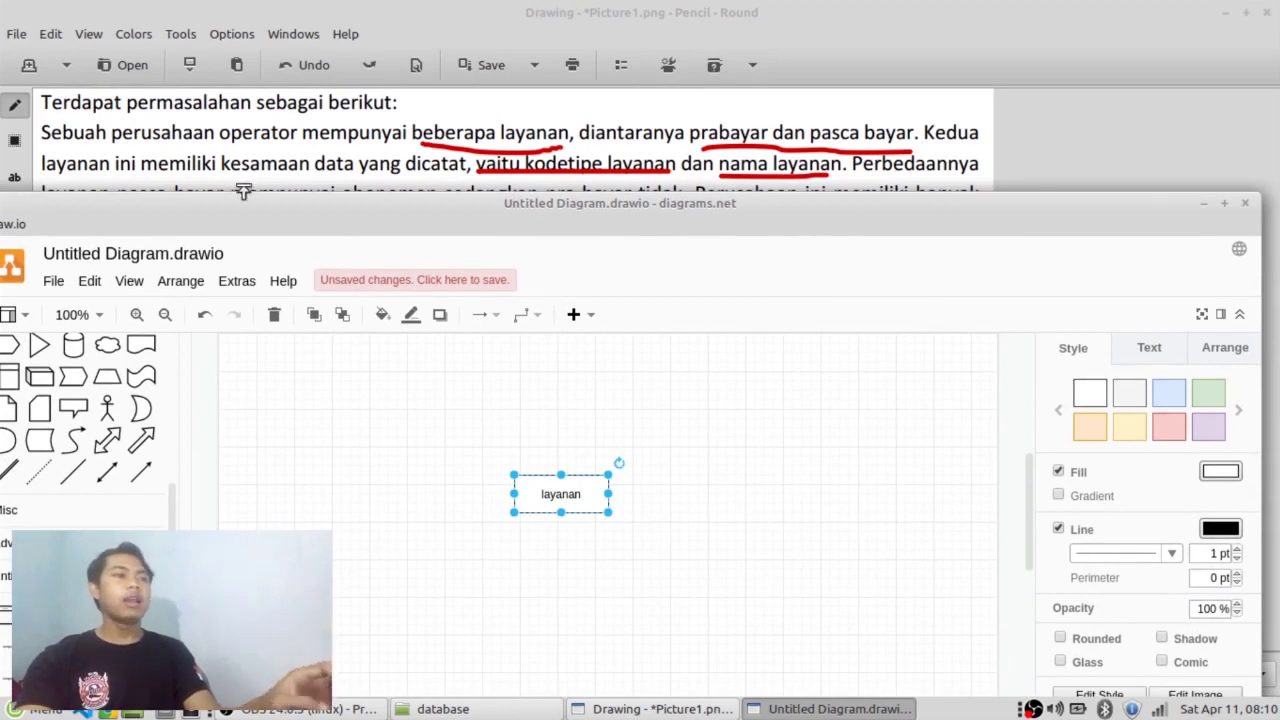
pyautogui.moveTo(467, 213); pyautogui.dragTo(543, 220)
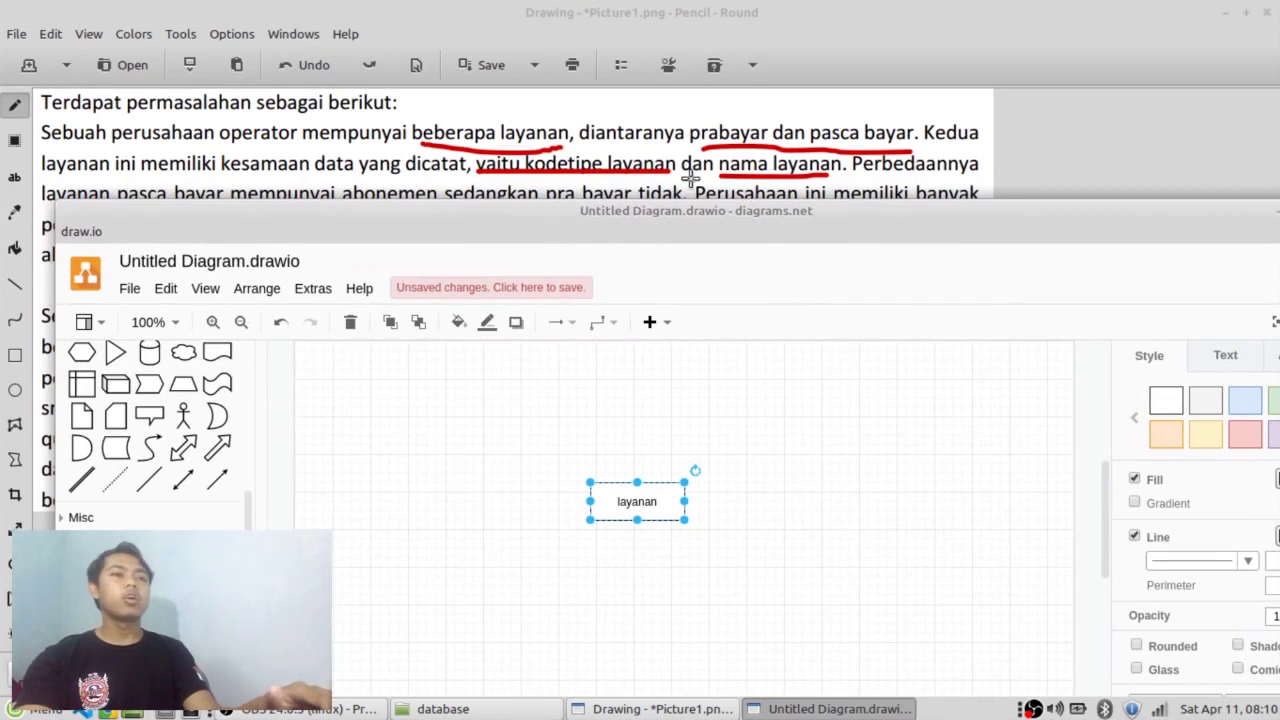
pyautogui.scroll(-3, 155, 527)
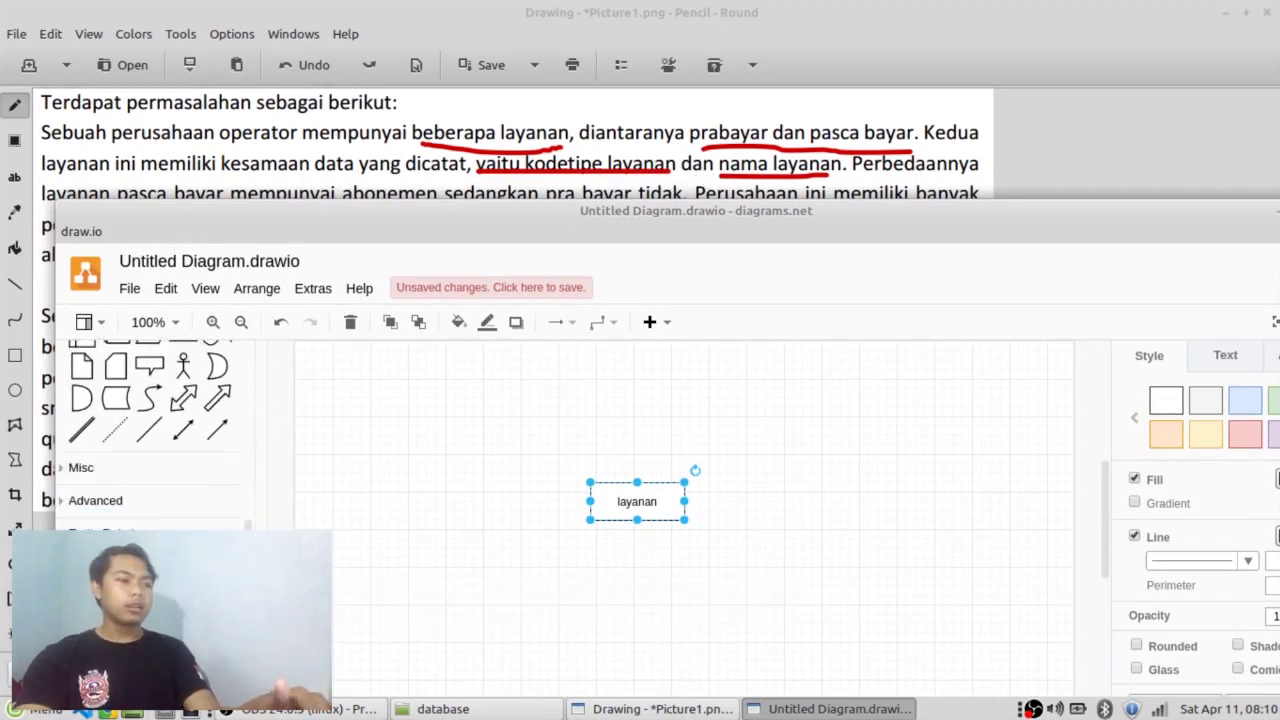
pyautogui.moveTo(135, 600)
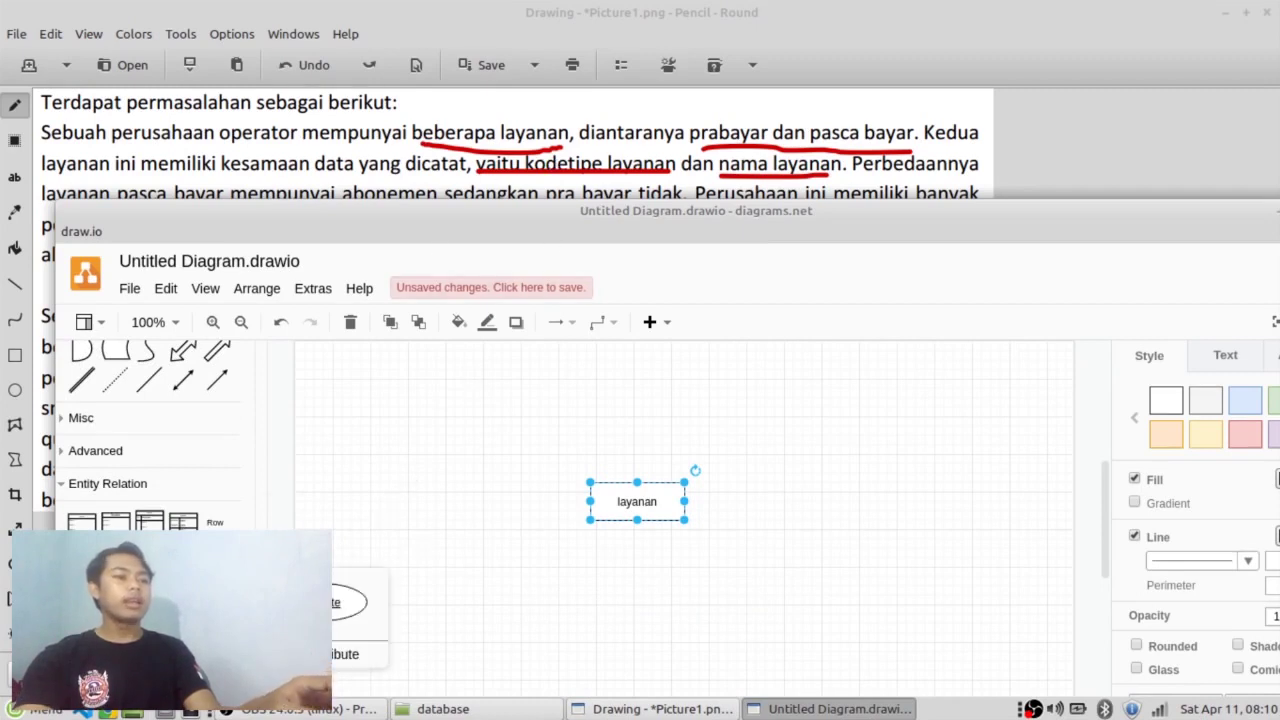
pyautogui.click(135, 602)
pyautogui.moveTo(665, 606); pyautogui.dragTo(552, 428)
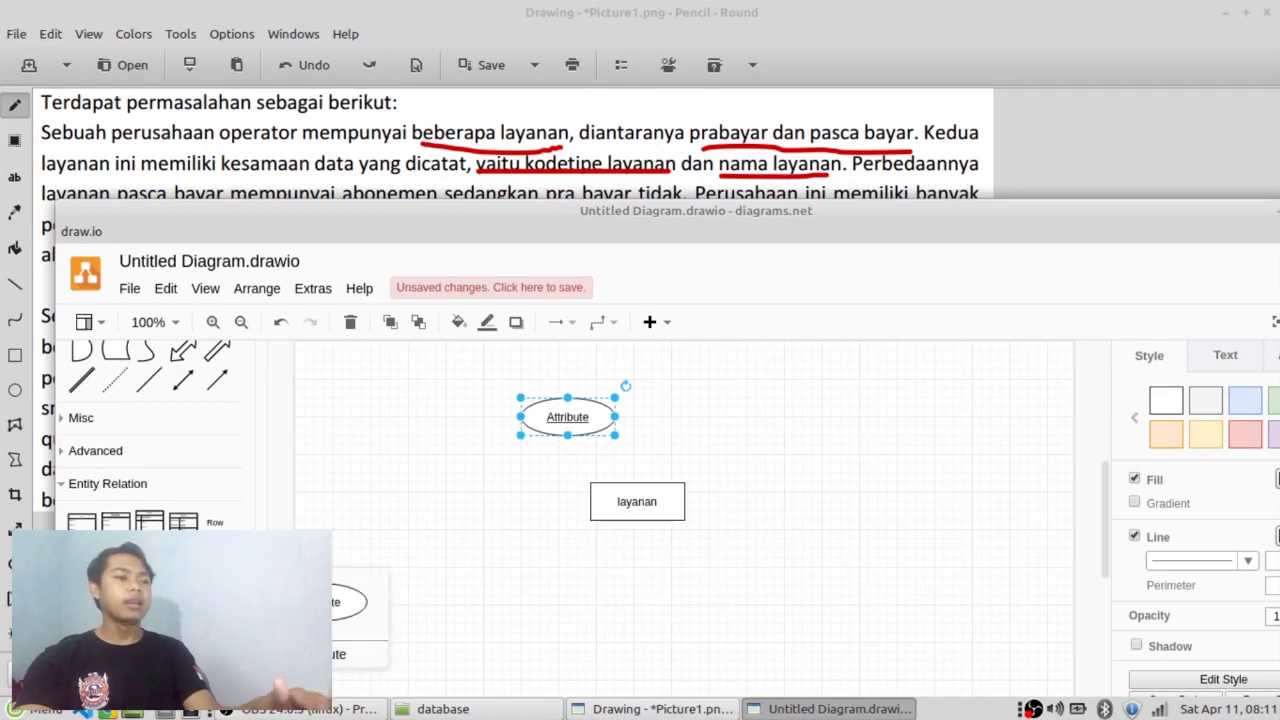
pyautogui.click(150, 600)
pyautogui.moveTo(677, 592); pyautogui.dragTo(681, 356)
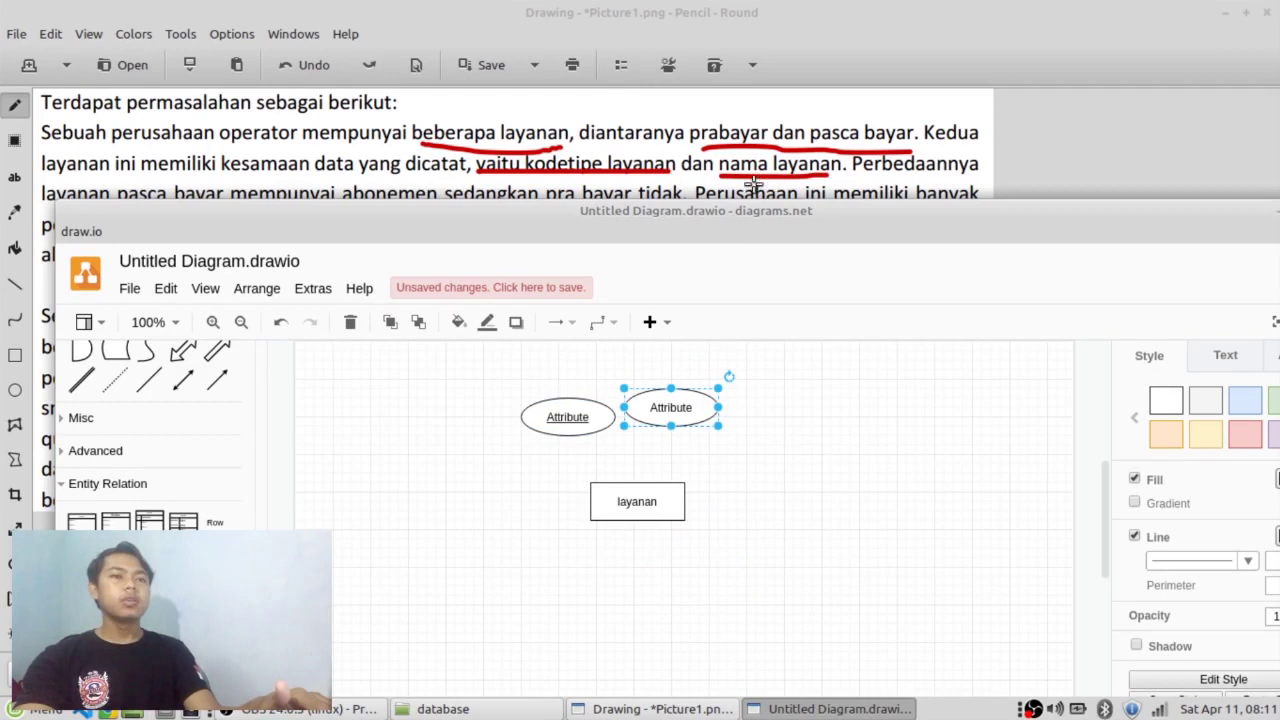
# Label the underlined key attribute ellipse above the layanan entity "kodet_type_layanan".
pyautogui.doubleClick(585, 416)
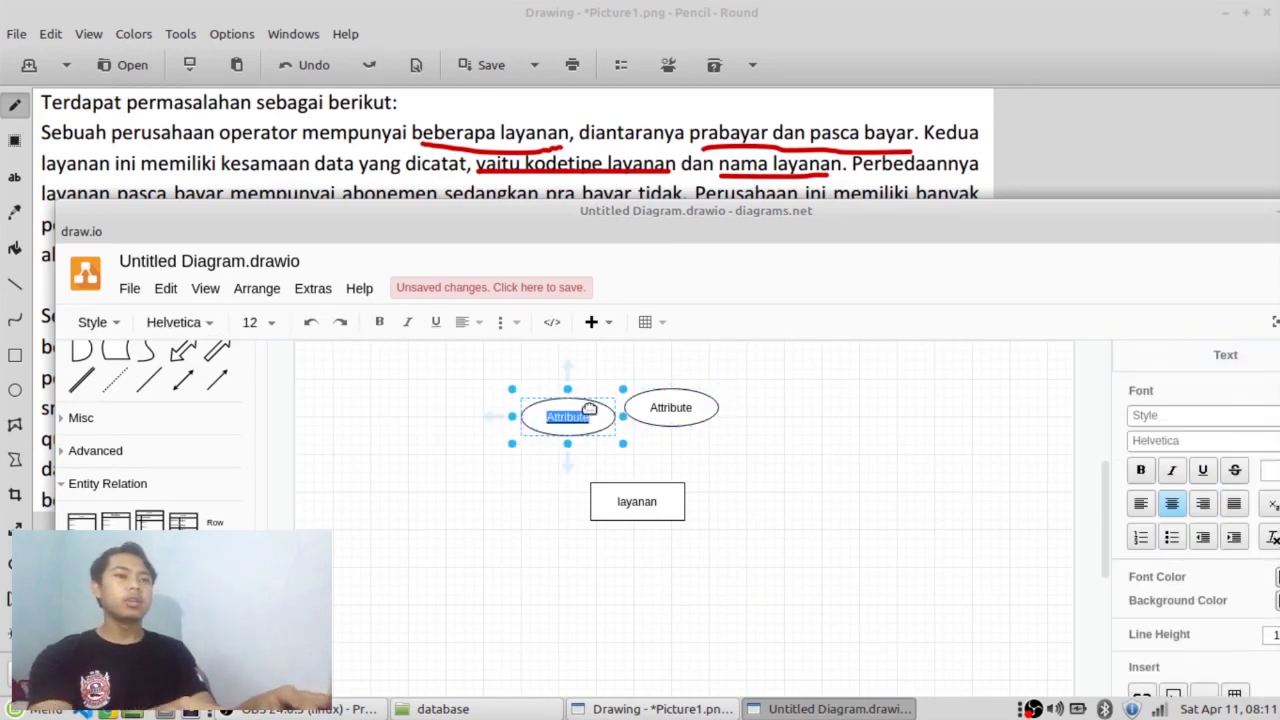
pyautogui.write('kode')
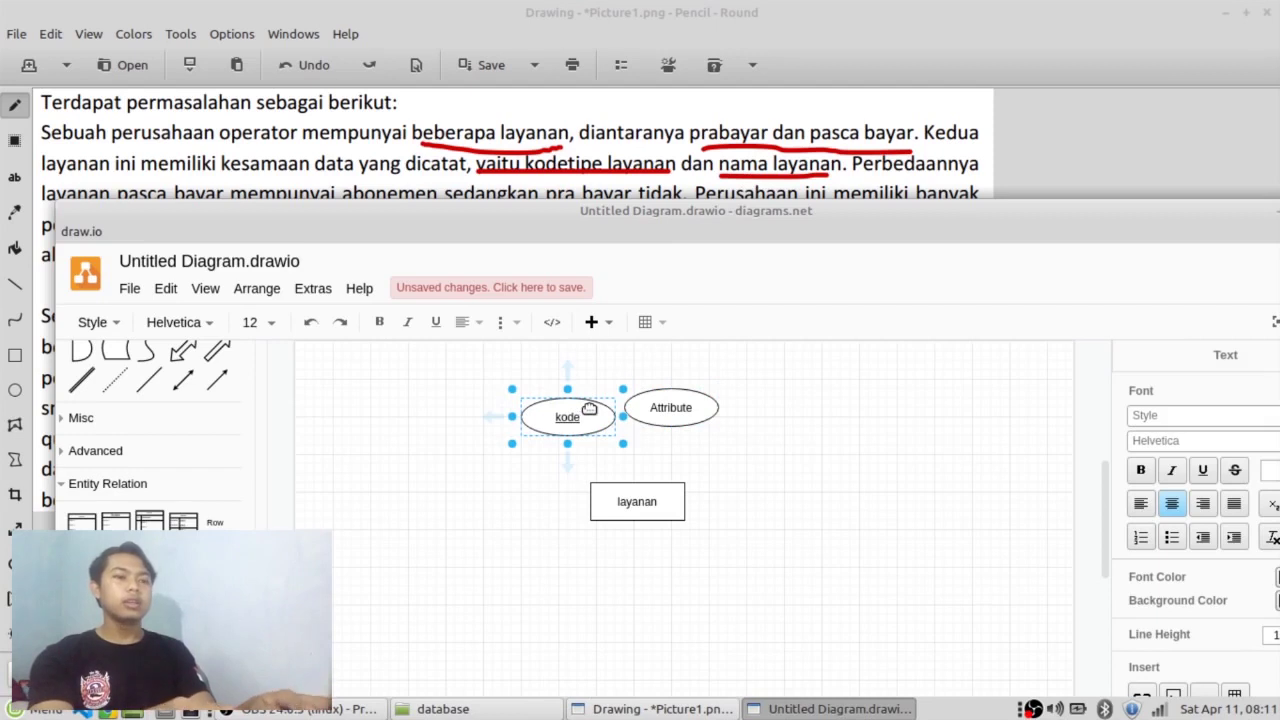
pyautogui.write('tipe')
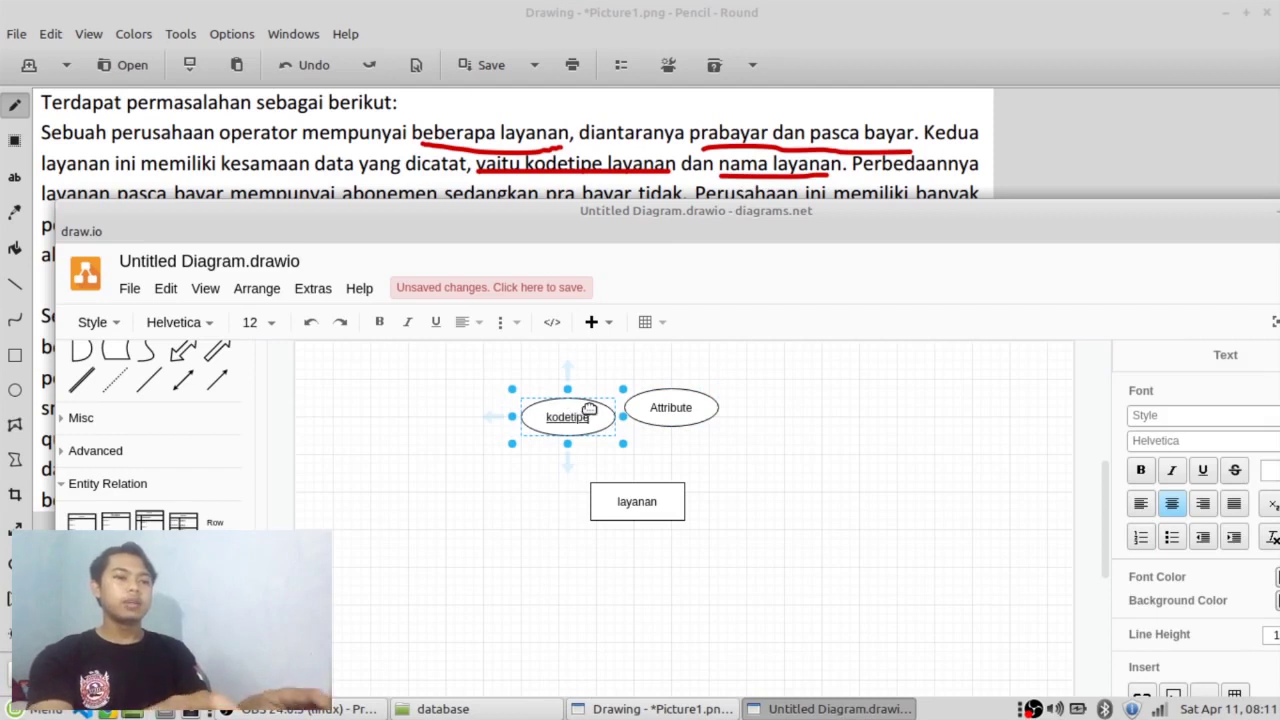
pyautogui.press('BackSpace')
pyautogui.press('BackSpace')
pyautogui.press('BackSpace')
pyautogui.write('_')
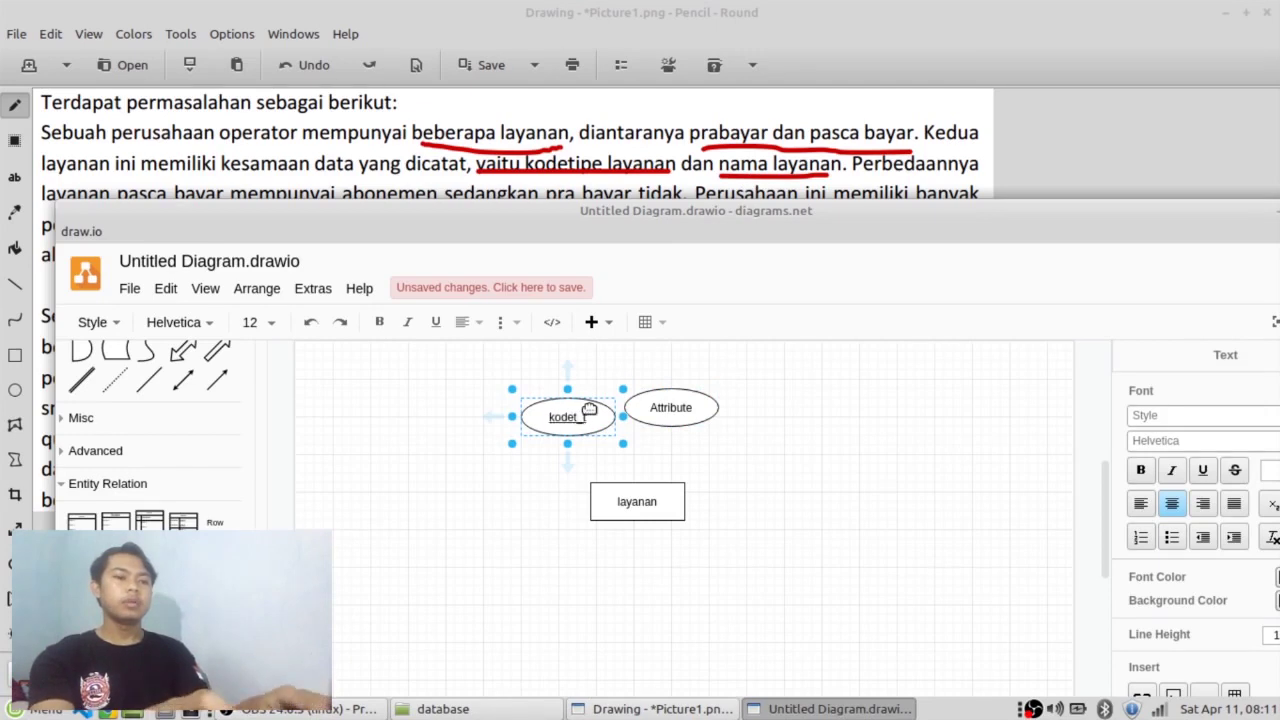
pyautogui.write('type_layanan')
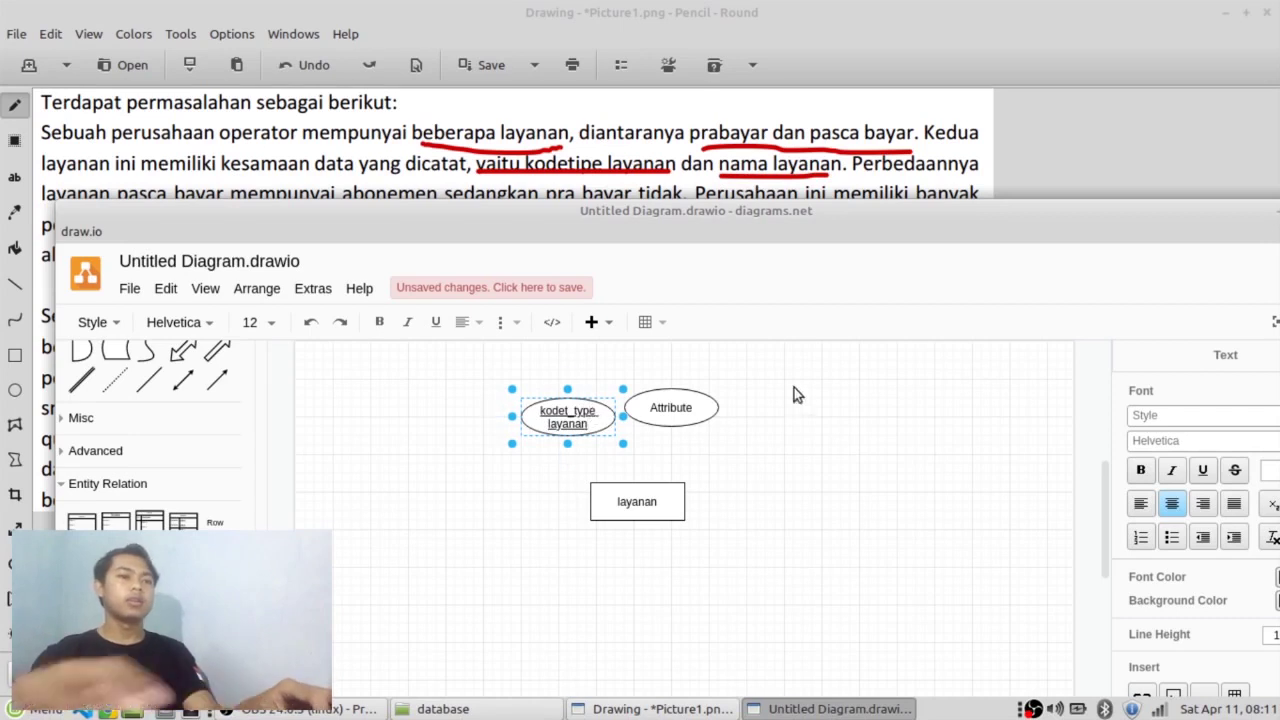
# Label the plain attribute ellipse beside the key attribute "nama_layanan".
pyautogui.click(665, 418)
pyautogui.doubleClick(686, 408)
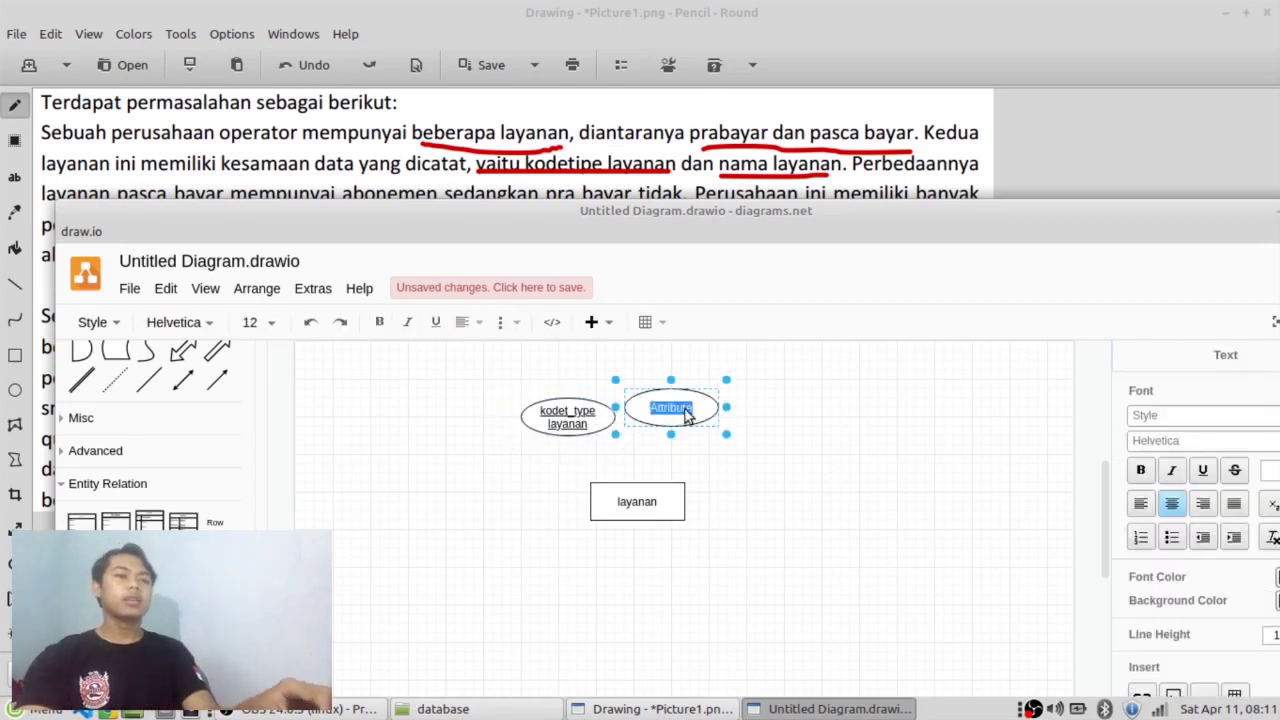
pyautogui.write('nama')
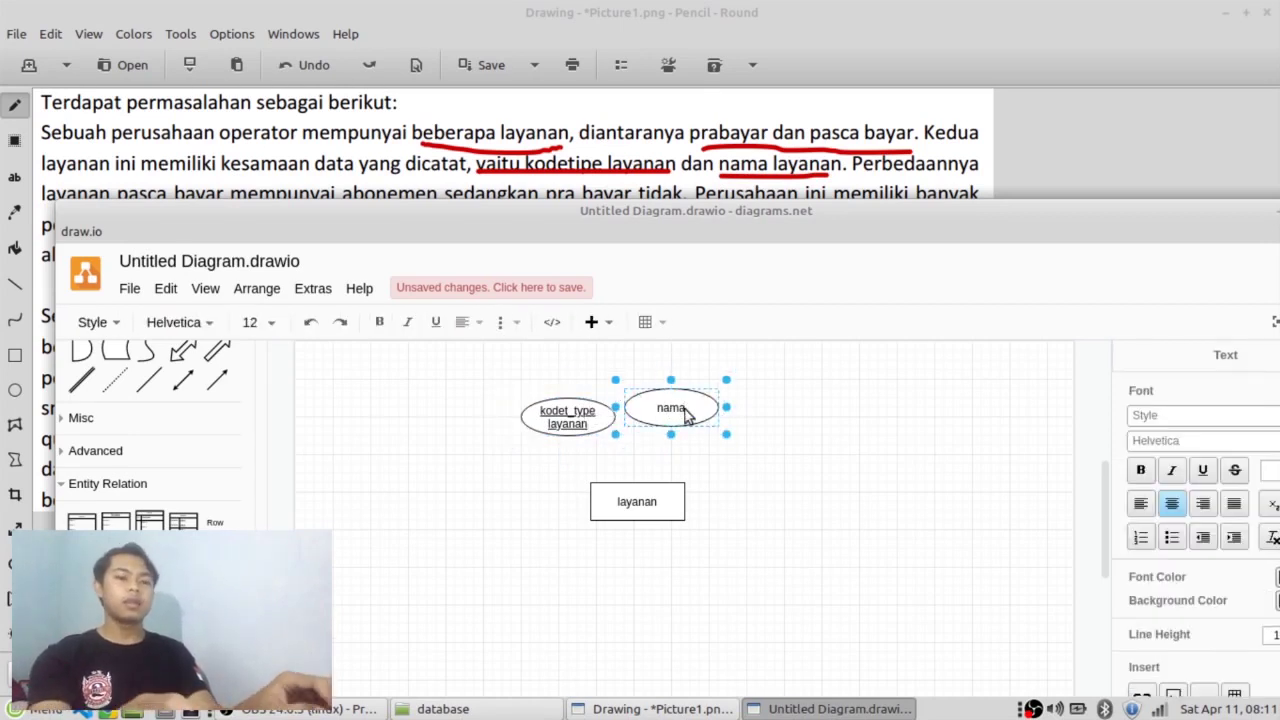
pyautogui.write('_layanan')
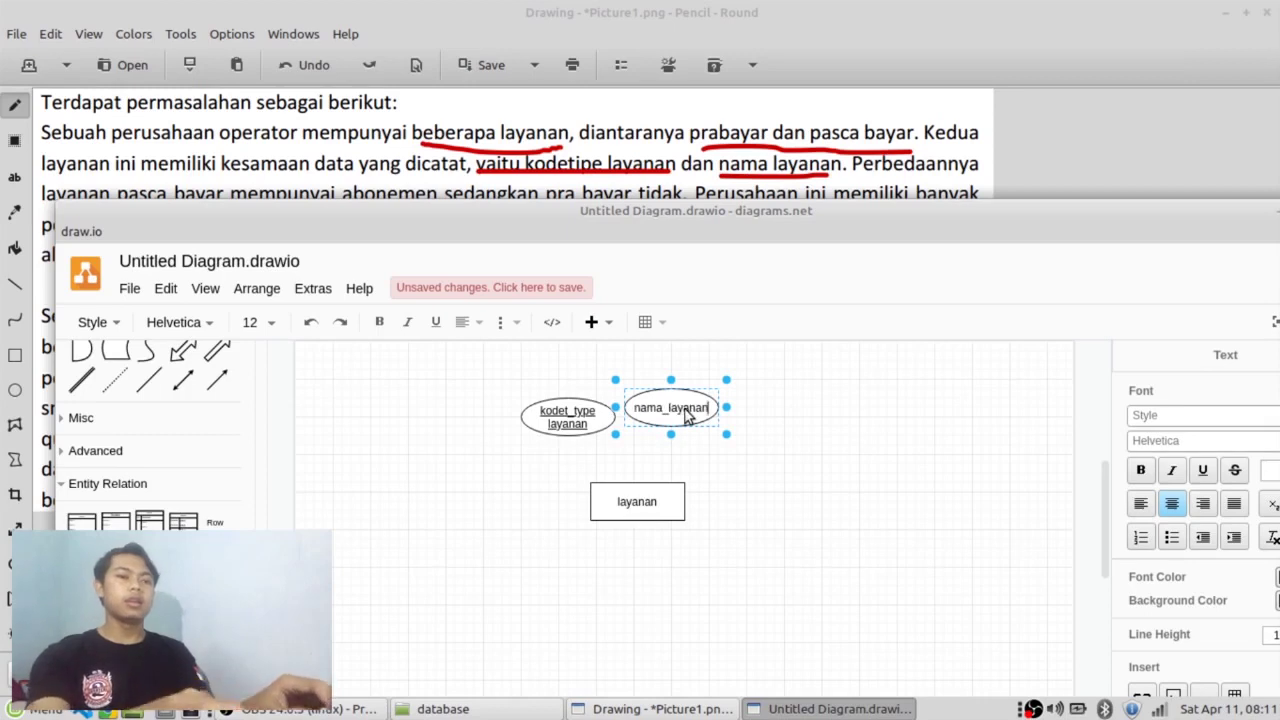
pyautogui.press('Escape')
# Move the diagram window slightly down and underline "abonemen" in red in the problem text in Drawing.
pyautogui.moveTo(867, 221); pyautogui.dragTo(867, 251)
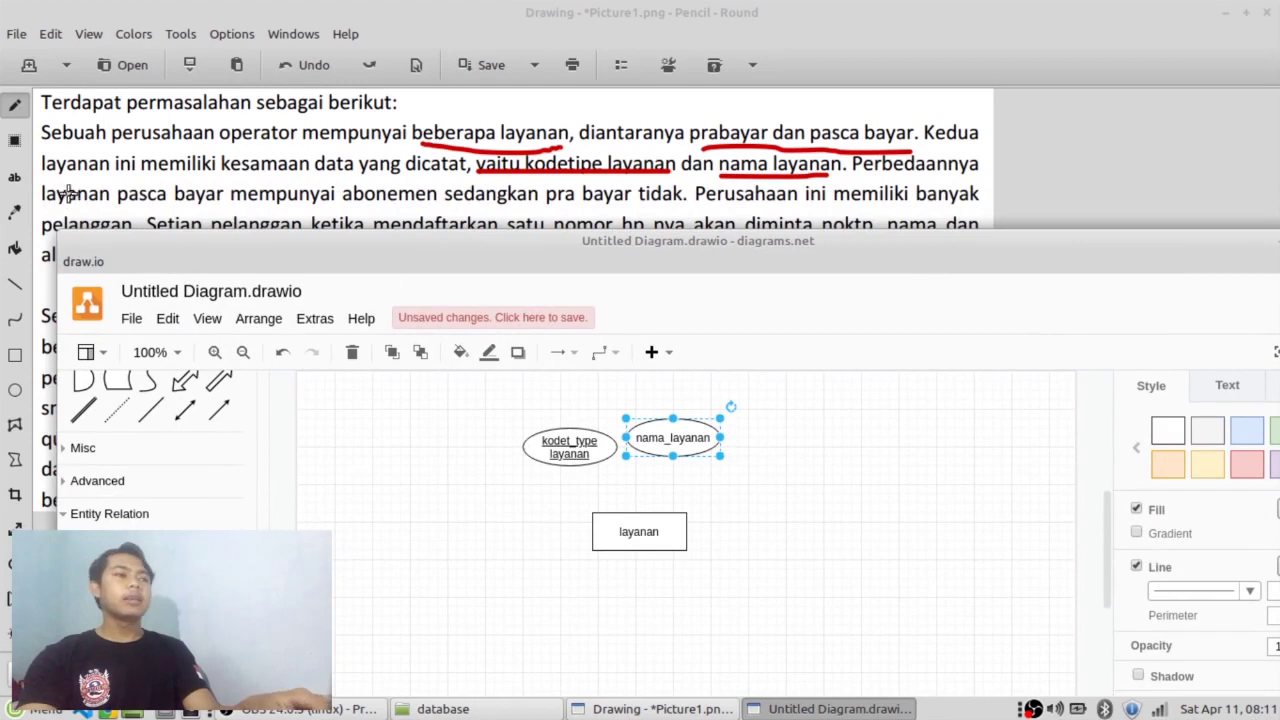
pyautogui.moveTo(342, 203); pyautogui.dragTo(442, 203)
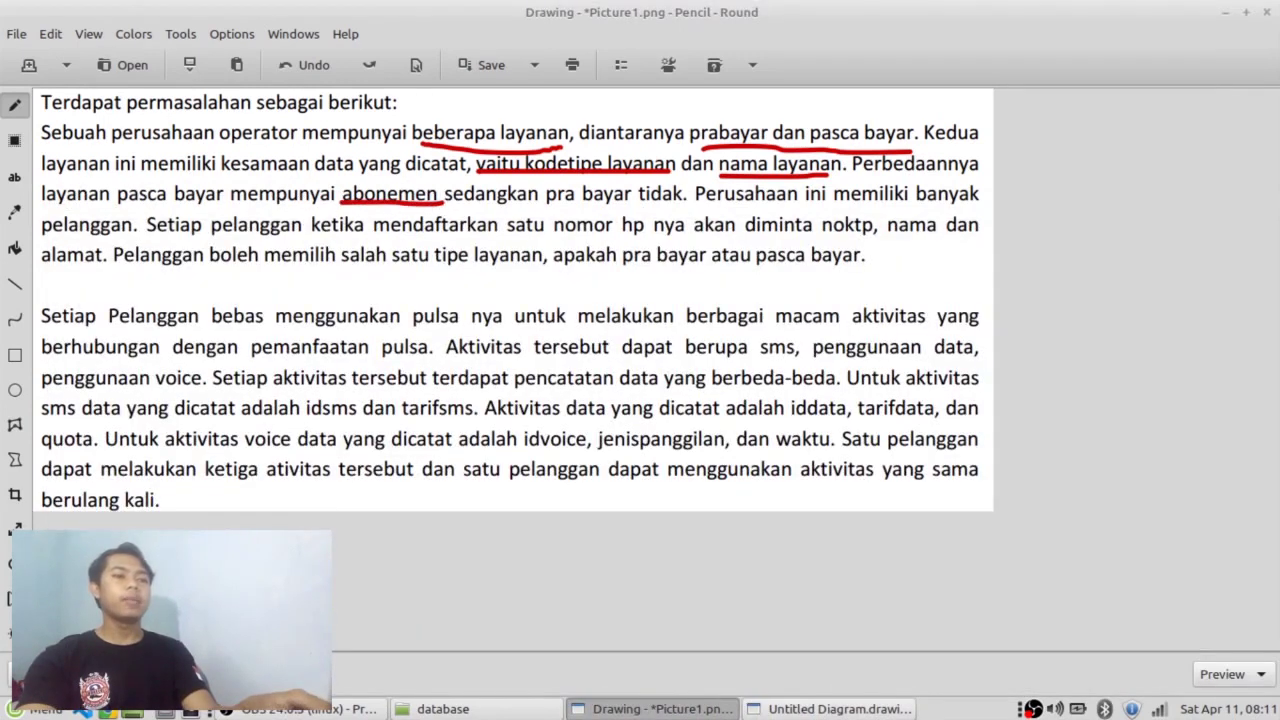
# Switch to draw.io and add a third attribute ellipse beside nama_layanan, labelled "abdonemen".
pyautogui.click(840, 709)
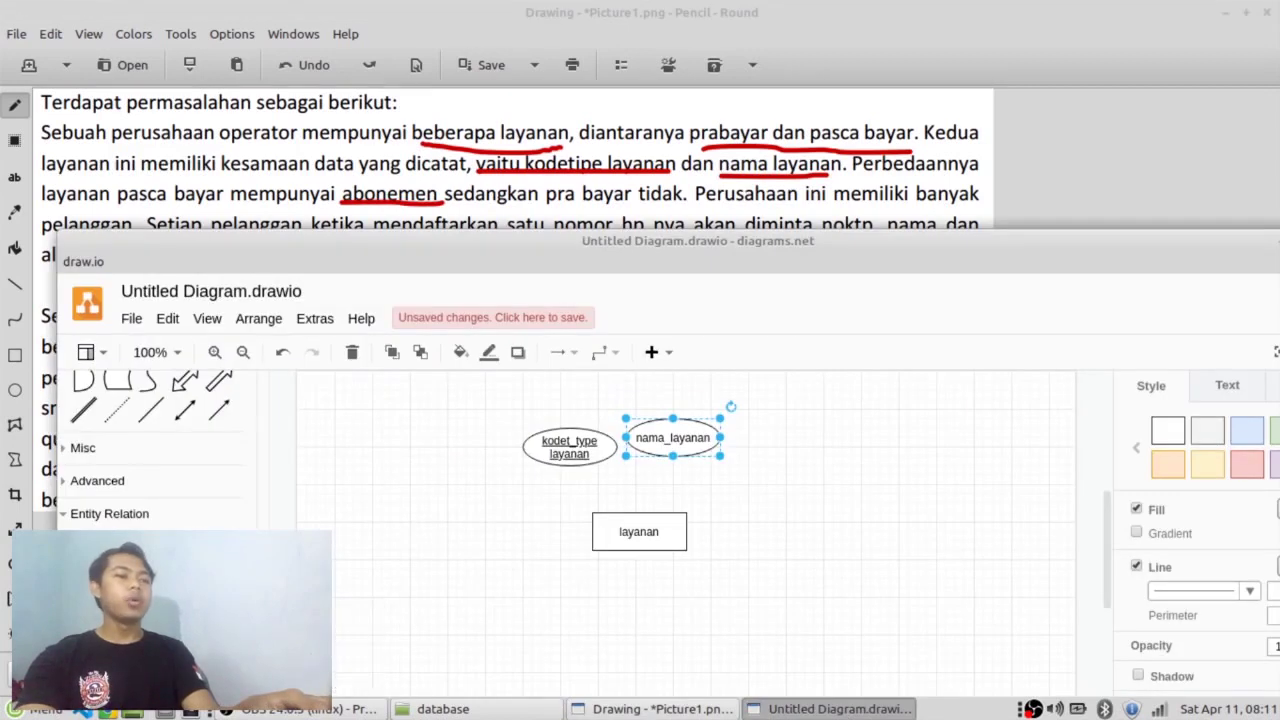
pyautogui.click(150, 560)
pyautogui.moveTo(686, 618); pyautogui.dragTo(775, 458)
pyautogui.doubleClick(775, 458)
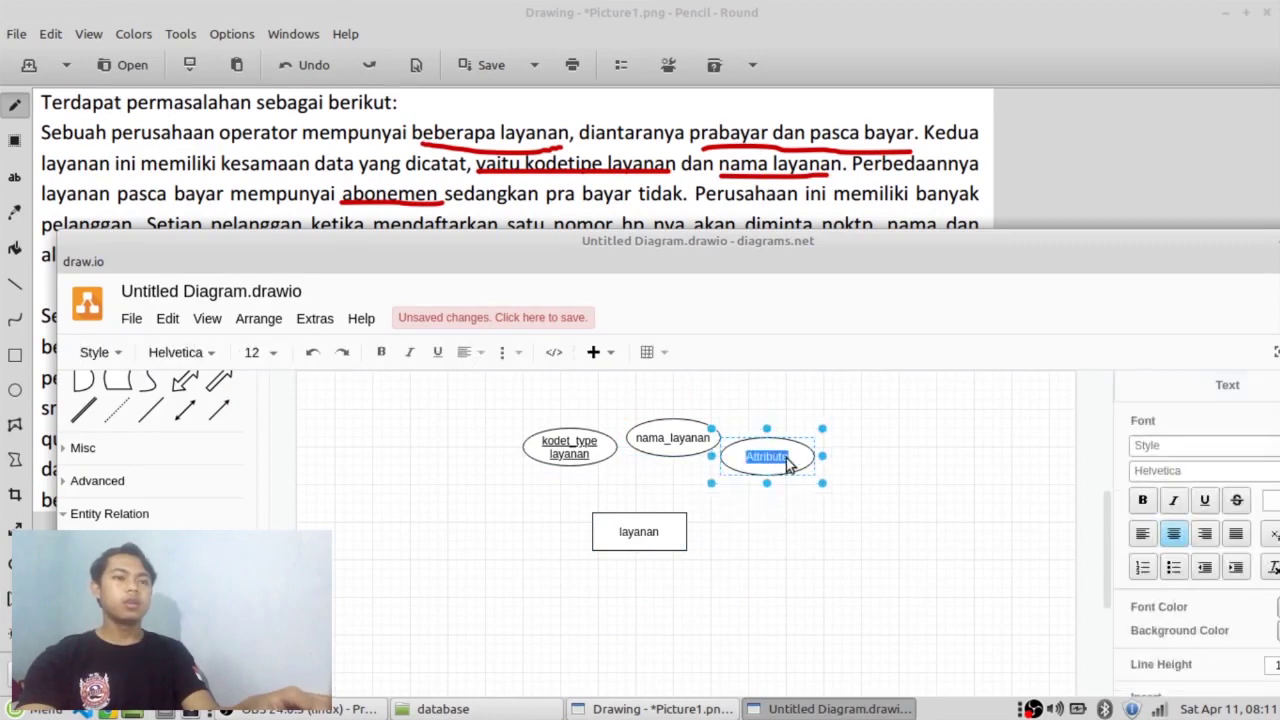
pyautogui.write('atdo')
pyautogui.write('nemen')
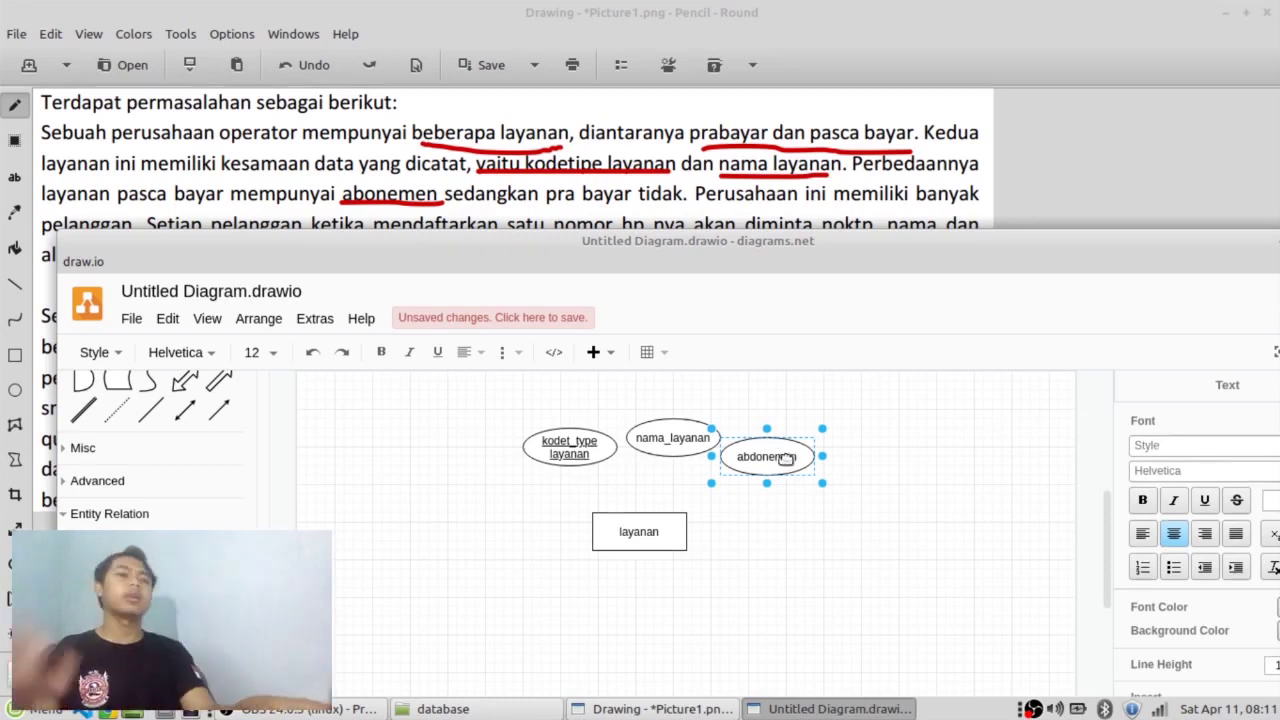
pyautogui.click(593, 484)
# Arrange the three attribute ellipses in an arc above layanan, with nama_layanan highest and the other two lower on either side.
pyautogui.moveTo(472, 412); pyautogui.dragTo(886, 570)
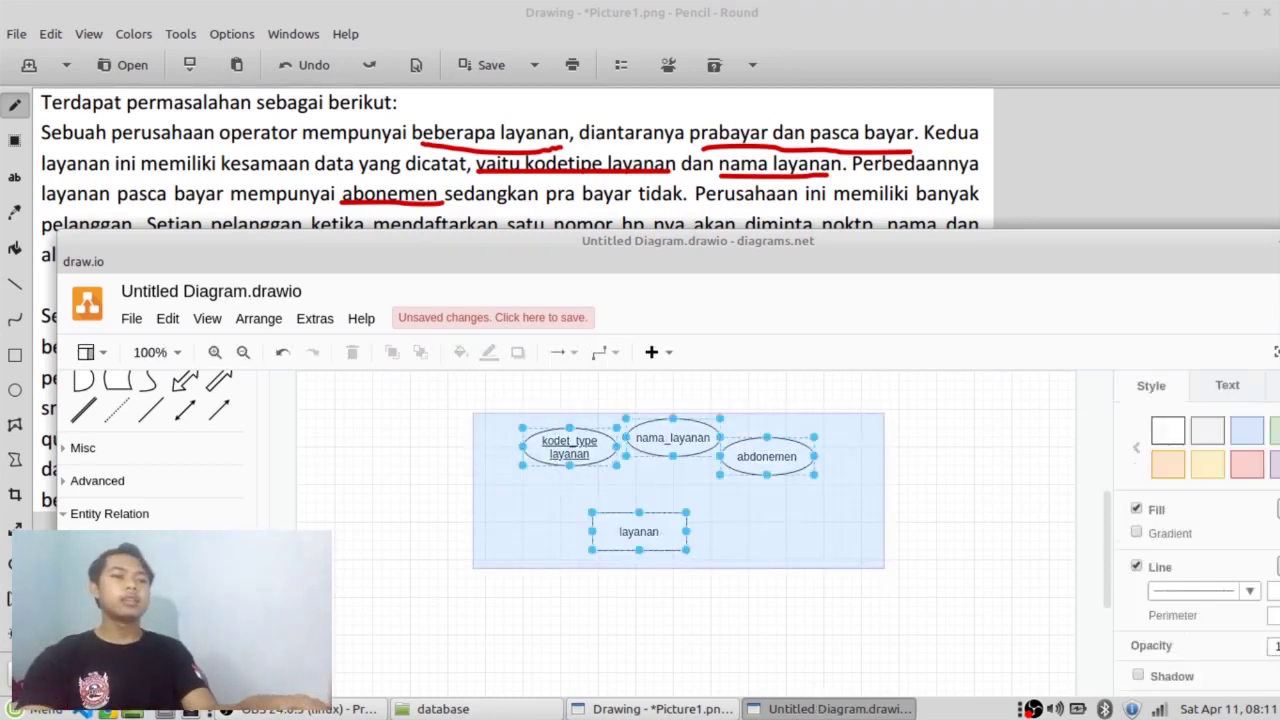
pyautogui.click(593, 573)
pyautogui.moveTo(553, 458); pyautogui.dragTo(543, 477)
pyautogui.moveTo(698, 432); pyautogui.dragTo(688, 432)
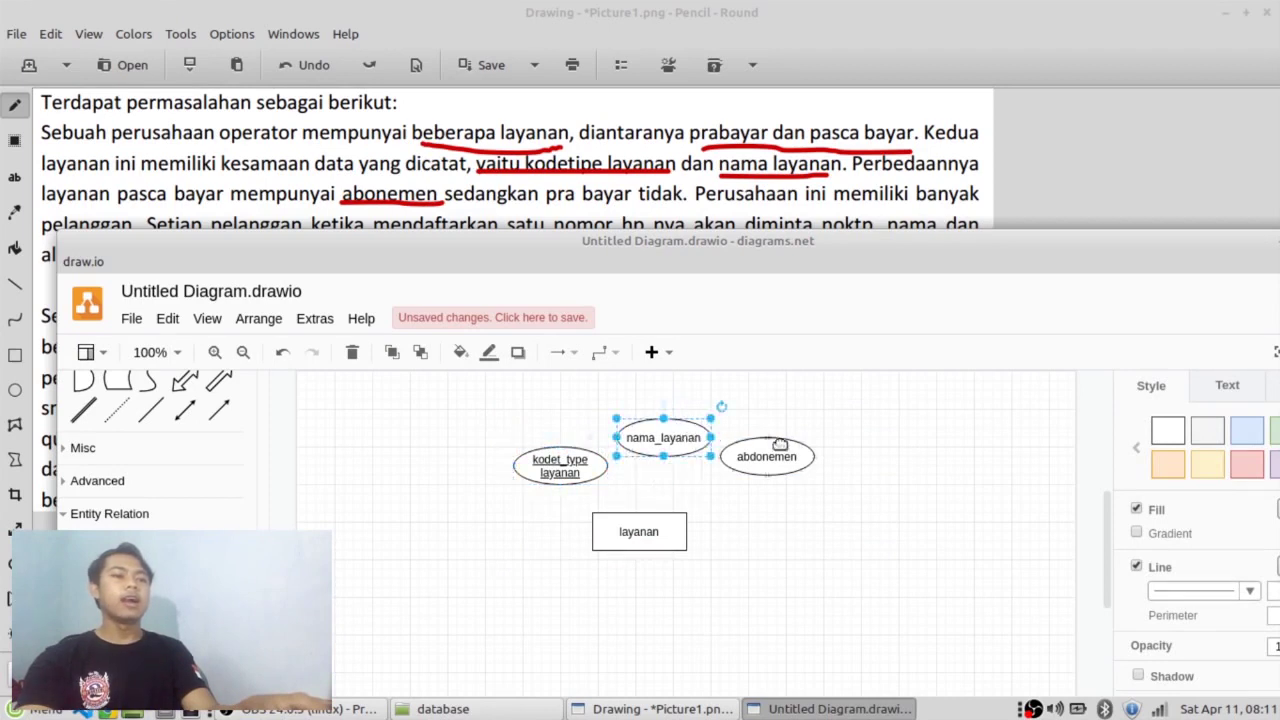
pyautogui.click(800, 527)
pyautogui.moveTo(762, 462); pyautogui.dragTo(752, 462)
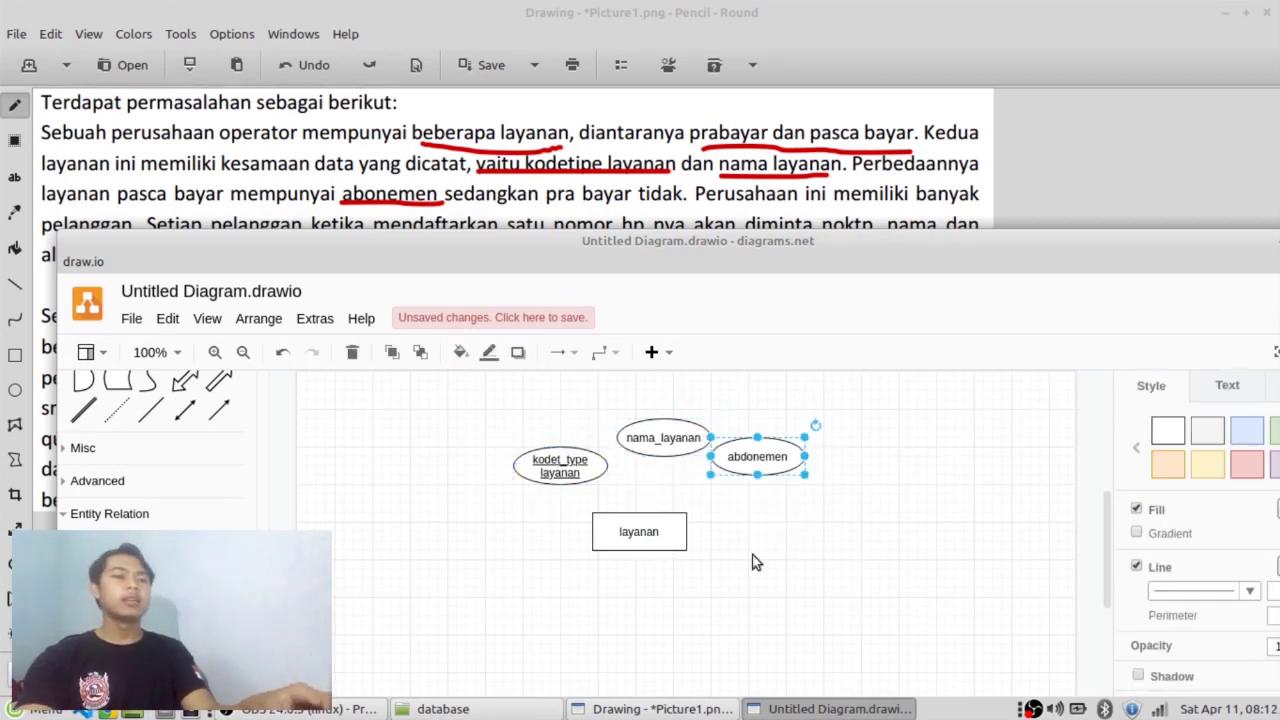
pyautogui.click(745, 588)
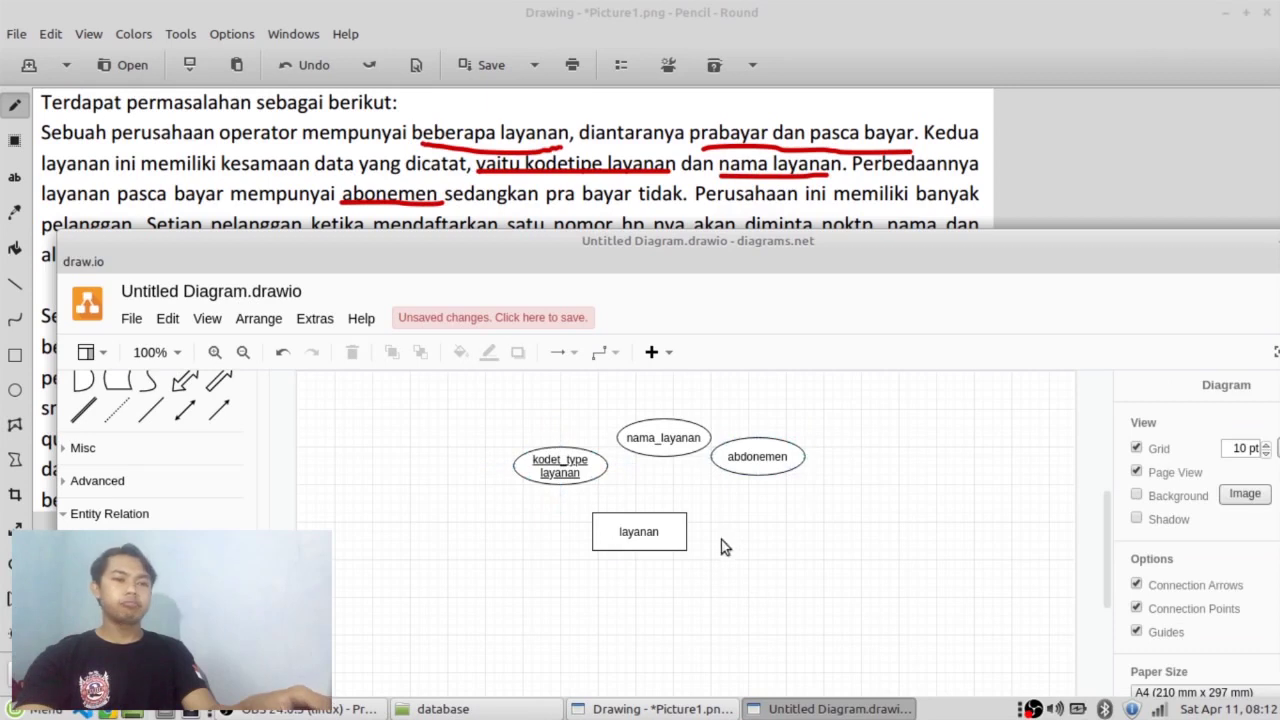
pyautogui.moveTo(735, 458)
pyautogui.mouseDown()
pyautogui.moveTo(733, 488)
pyautogui.moveTo(726, 477)
pyautogui.mouseUp()
pyautogui.moveTo(556, 478); pyautogui.dragTo(566, 491)
pyautogui.moveTo(670, 434); pyautogui.dragTo(660, 432)
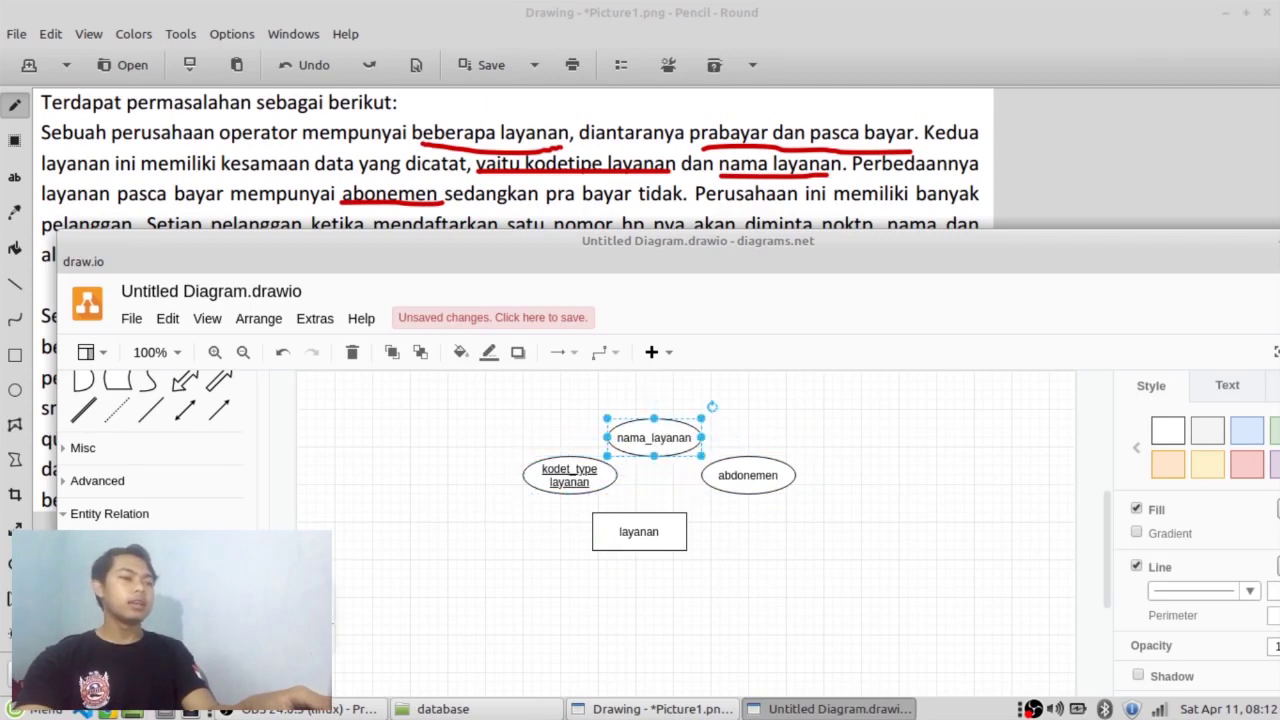
pyautogui.click(116, 410)
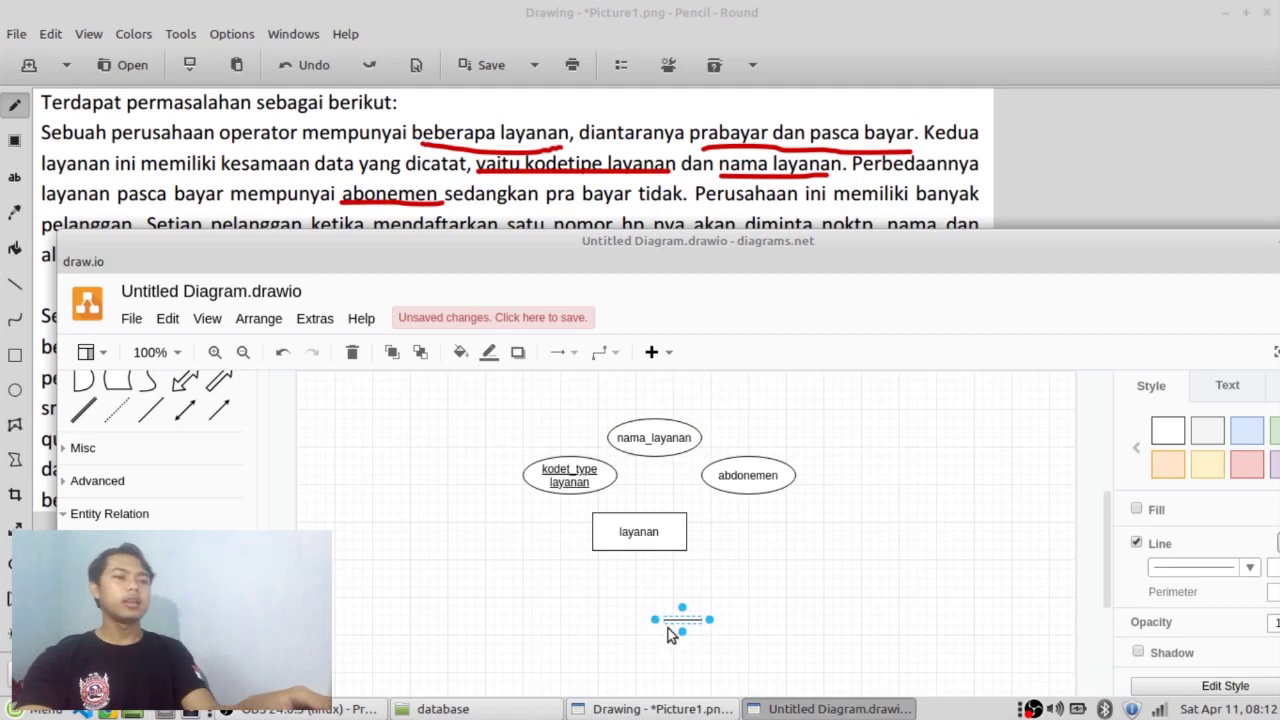
pyautogui.press('Delete')
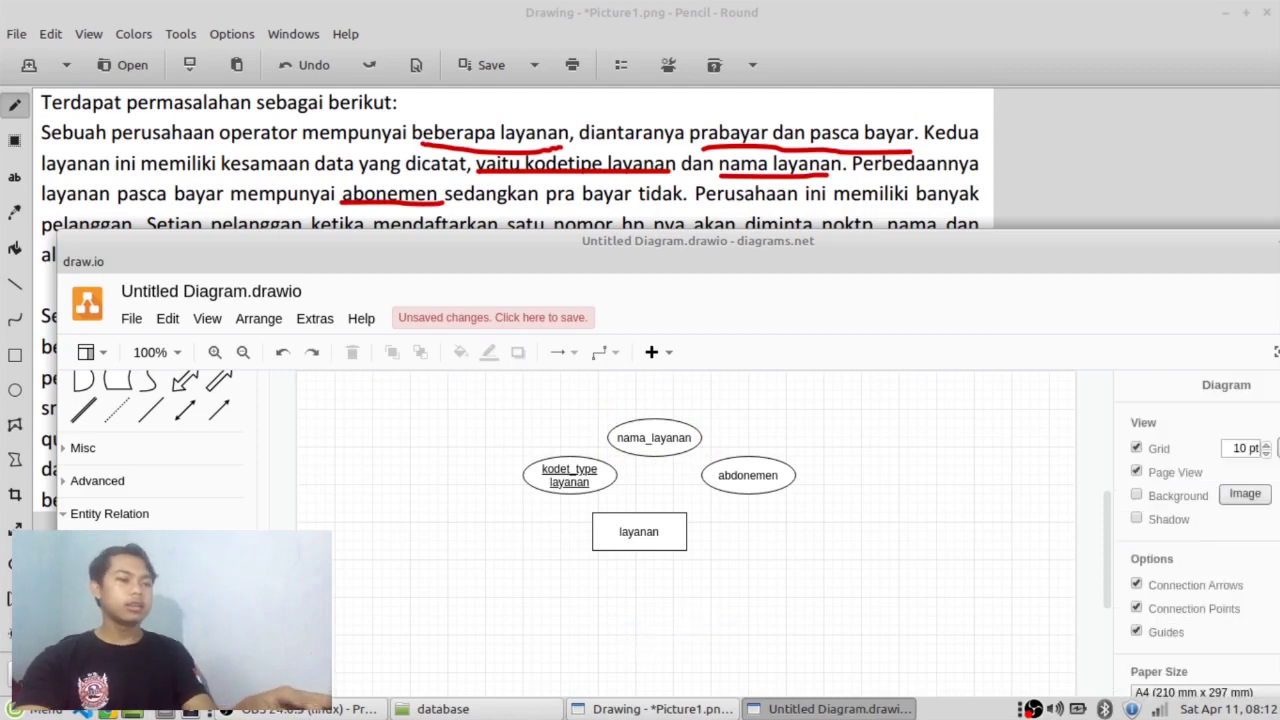
pyautogui.scroll(-1, 155, 450)
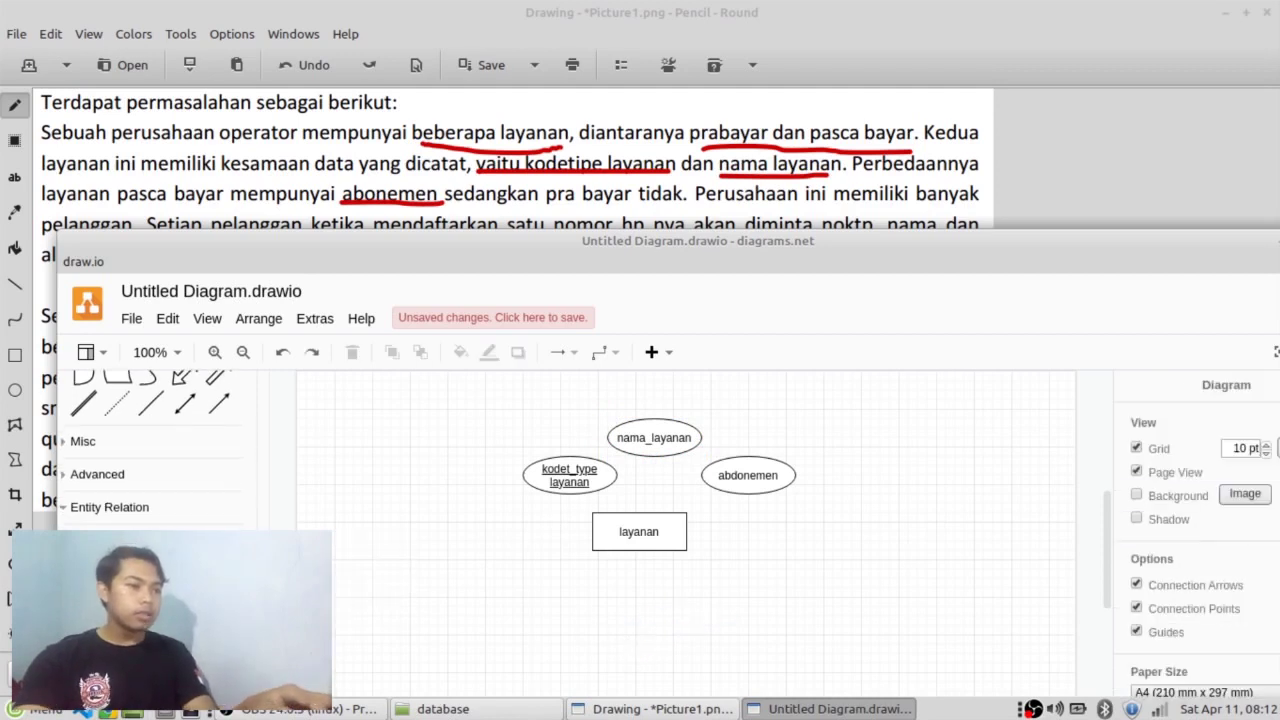
pyautogui.scroll(1, 155, 450)
# Maximize the diagram window and connect the key attribute to the top of the layanan entity with an Entity Relation line.
pyautogui.doubleClick(1194, 246)
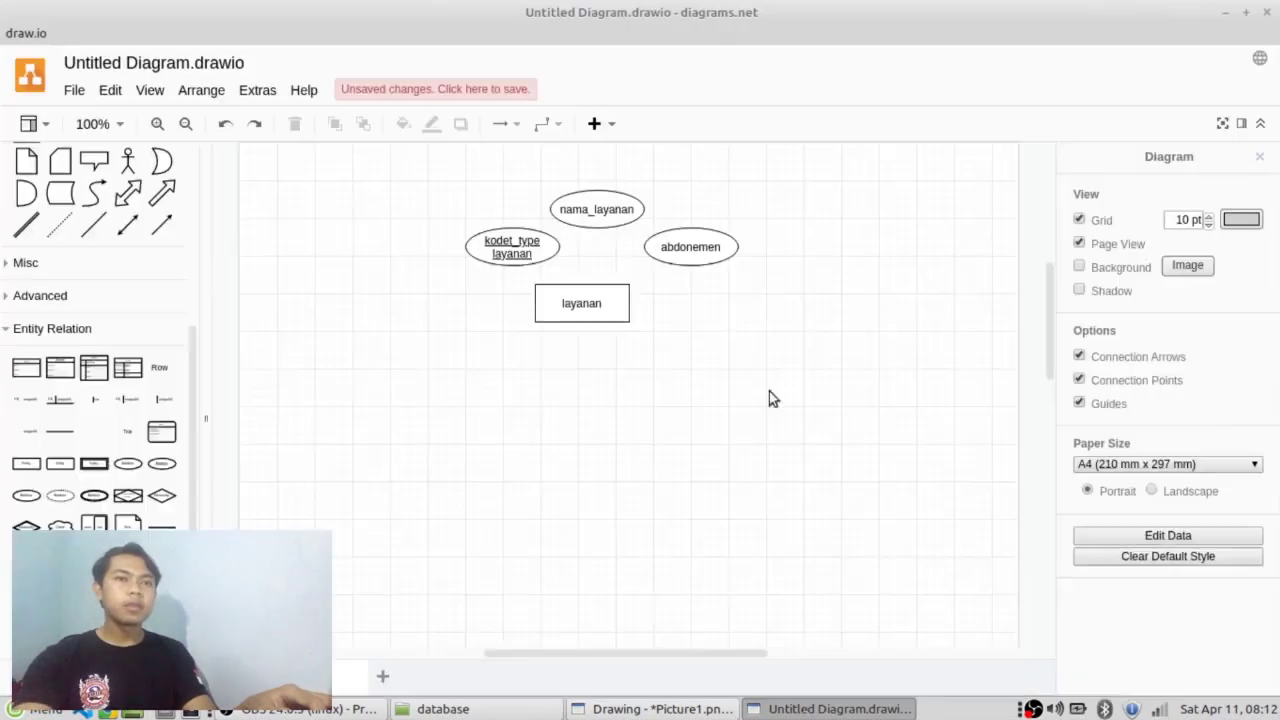
pyautogui.moveTo(94, 522)
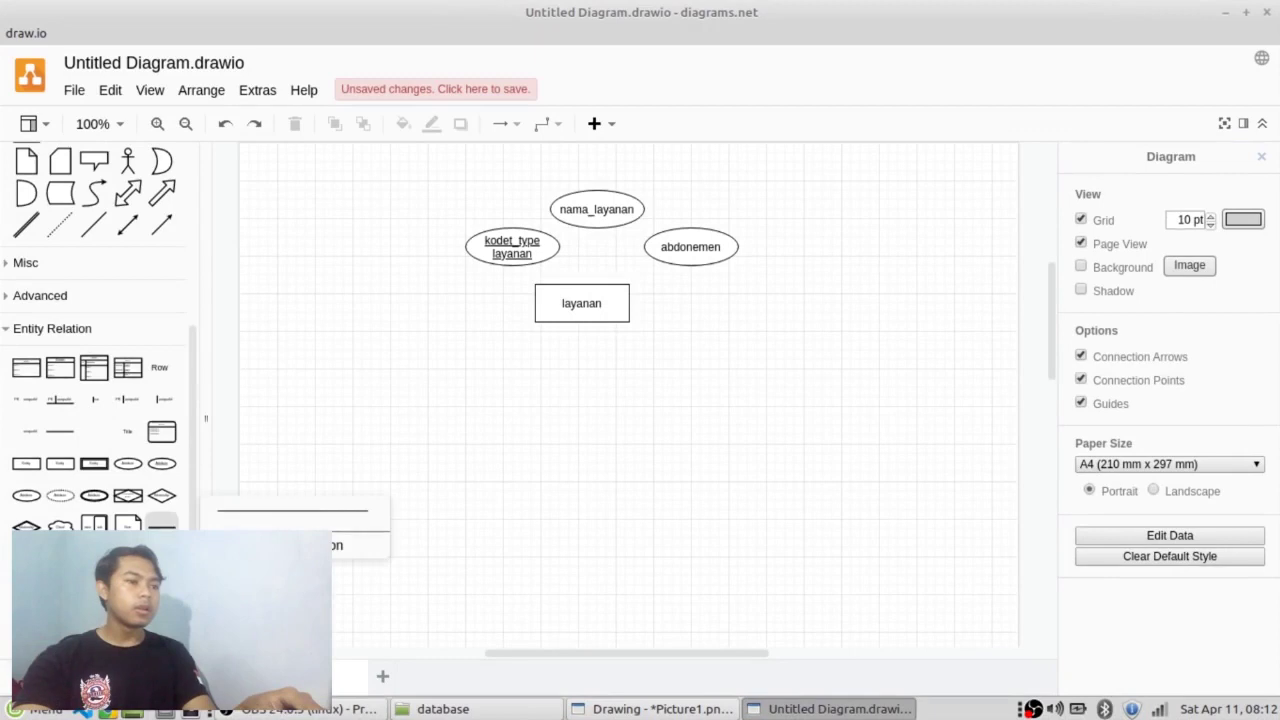
pyautogui.click(161, 522)
pyautogui.moveTo(550, 398); pyautogui.dragTo(512, 266)
pyautogui.moveTo(700, 397); pyautogui.dragTo(585, 315)
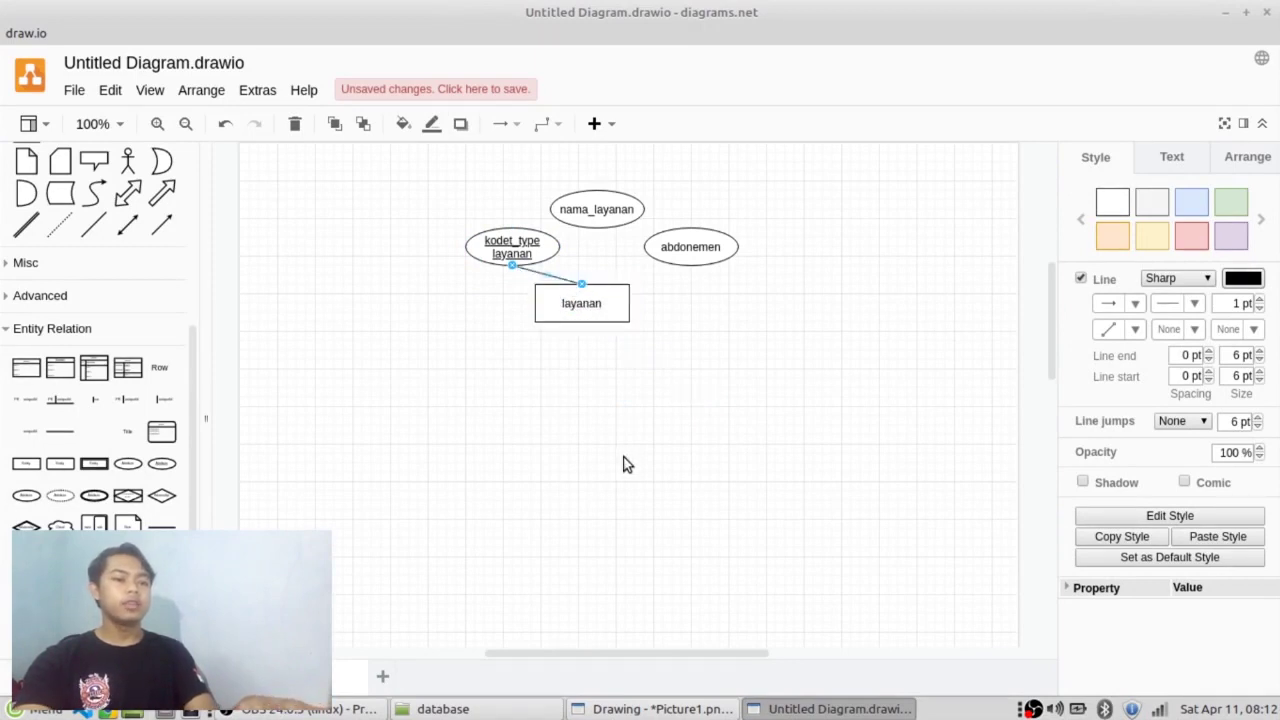
# Connect the nama_layanan and abdonemen attributes to the top of the layanan entity with straight lines.
pyautogui.moveTo(527, 270); pyautogui.dragTo(598, 232)
pyautogui.moveTo(528, 281); pyautogui.dragTo(661, 268)
pyautogui.click(417, 194)
pyautogui.moveTo(446, 192); pyautogui.dragTo(776, 368)
pyautogui.moveTo(433, 182); pyautogui.dragTo(783, 374)
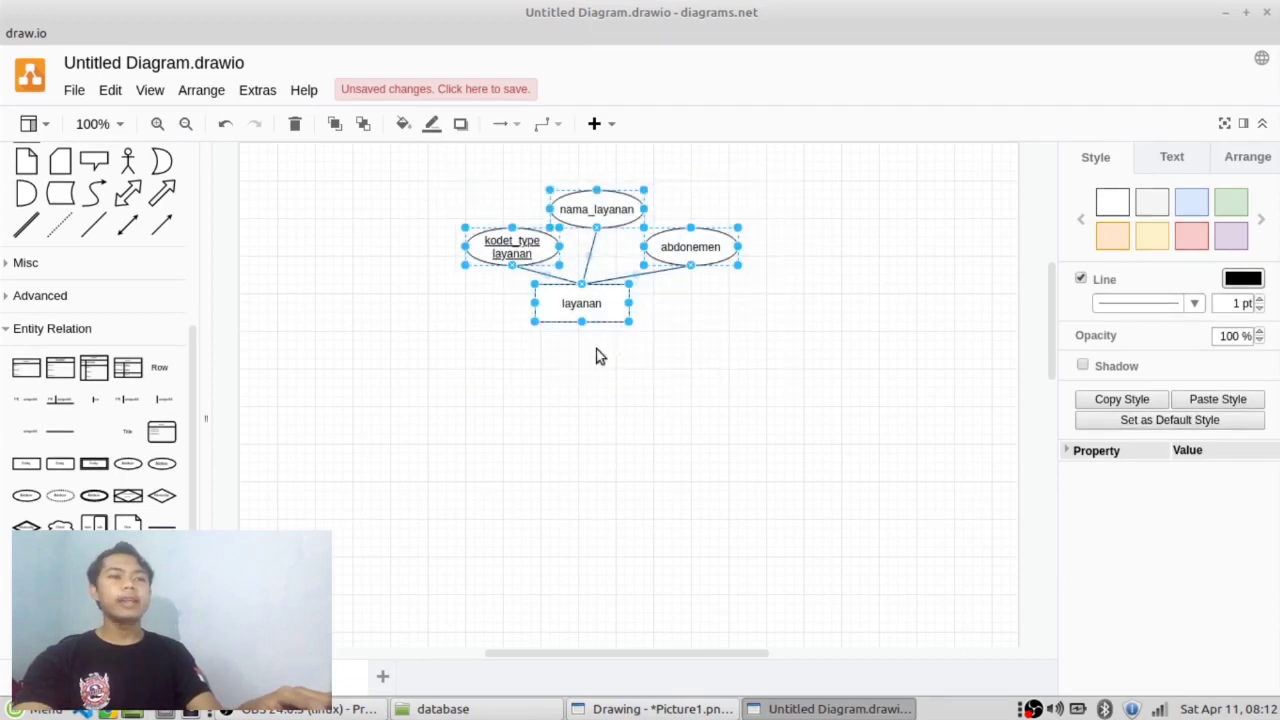
pyautogui.click(785, 218)
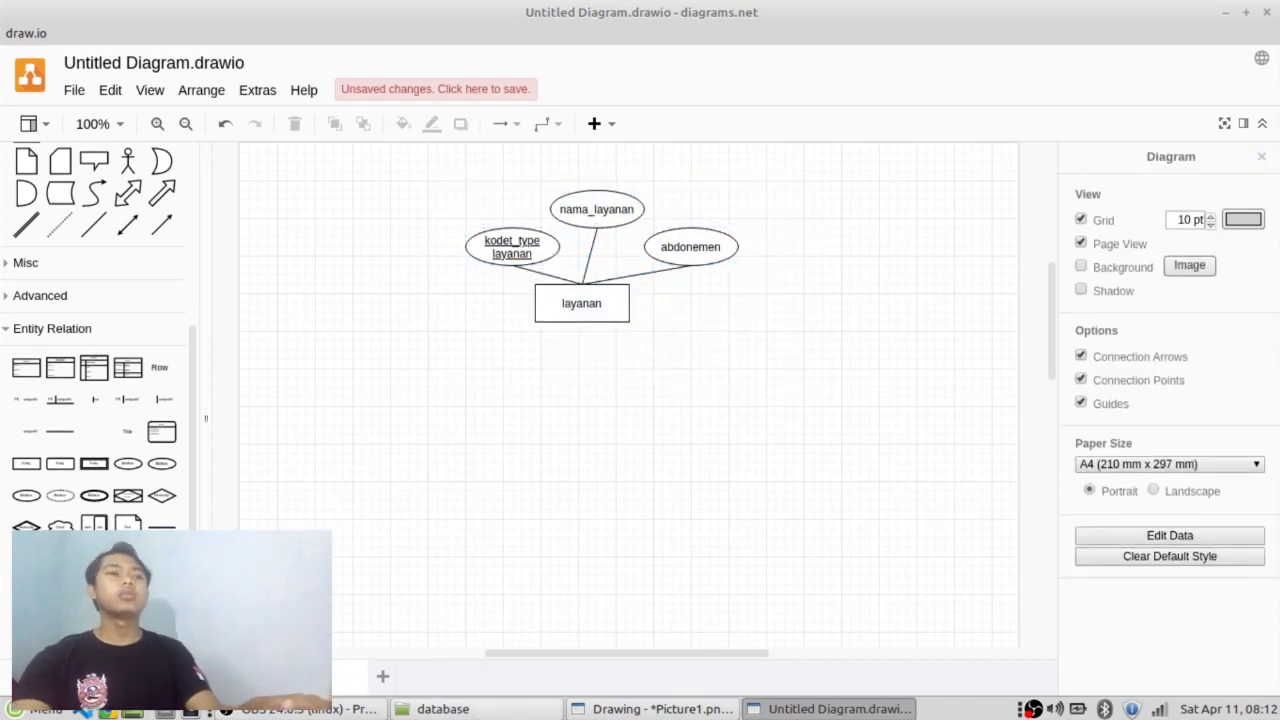
# Switch to Drawing and underline "sedangkan pra bayar tidak" in red in the problem text.
pyautogui.click(624, 709)
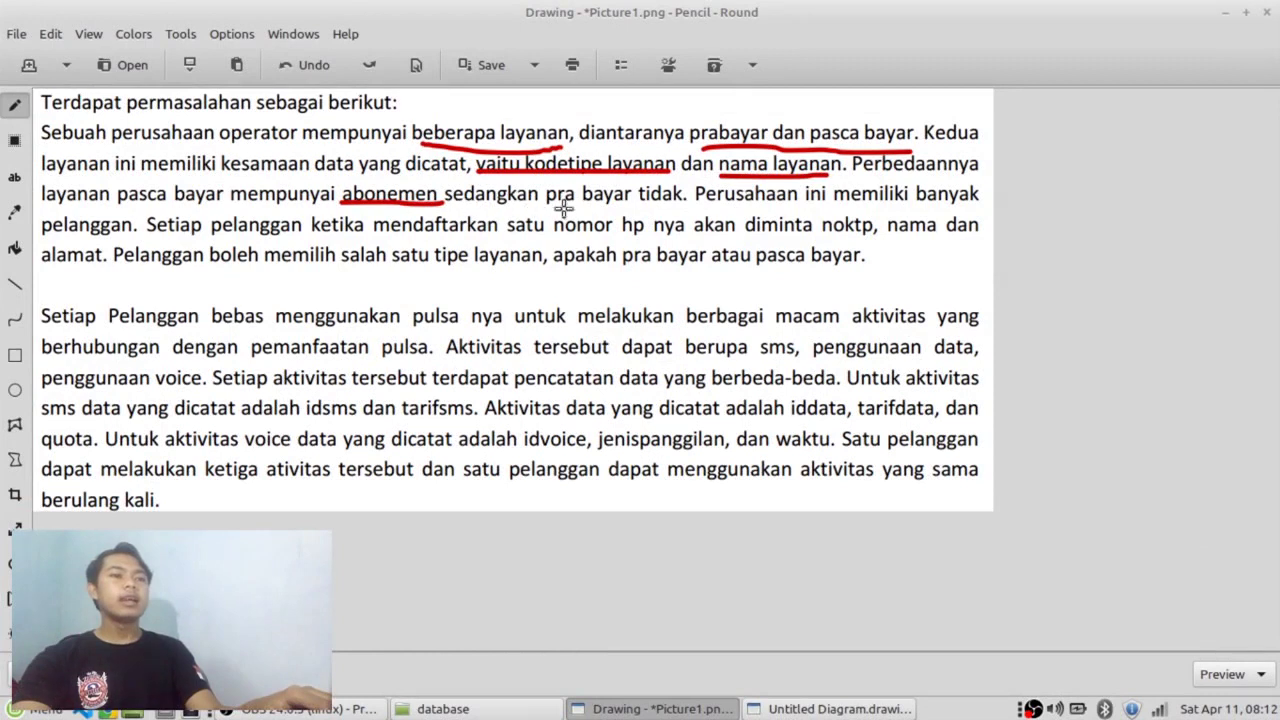
pyautogui.moveTo(467, 207); pyautogui.dragTo(683, 209)
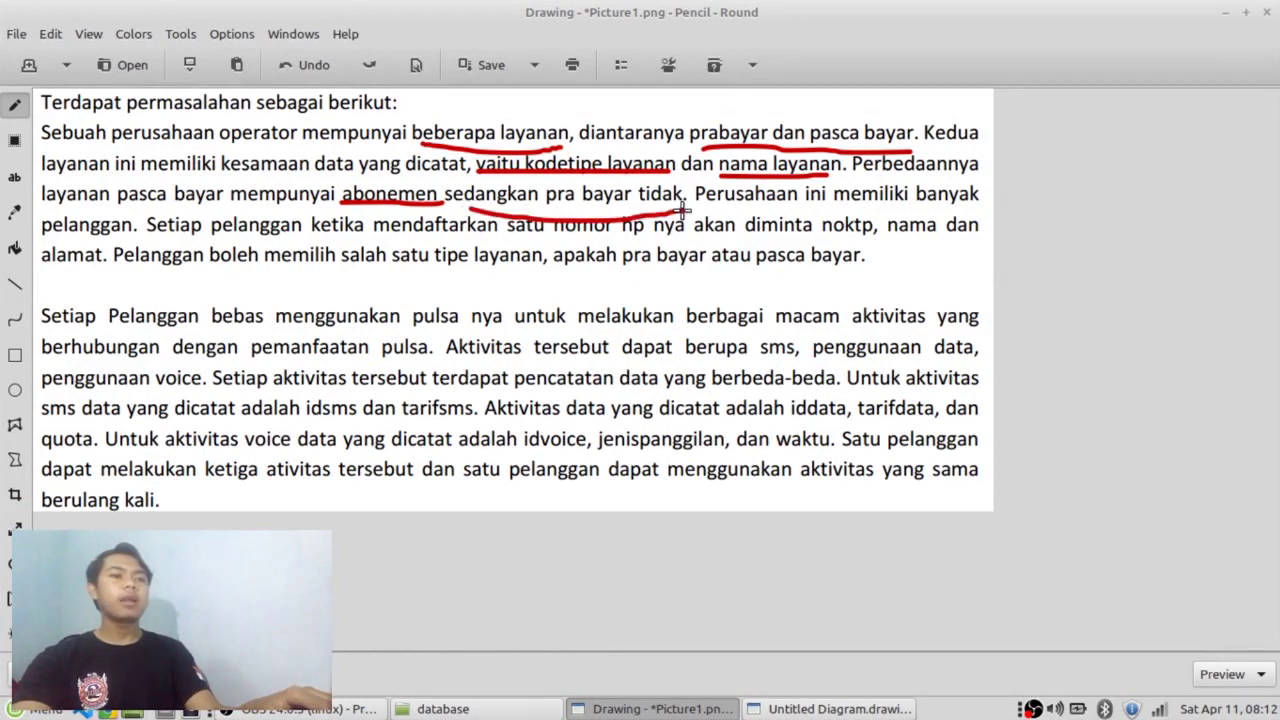
# Switch to draw.io and replace the abdonemen ellipse with a dashed Derived Attribute attached to its loose line from layanan.
pyautogui.click(843, 709)
pyautogui.click(690, 252)
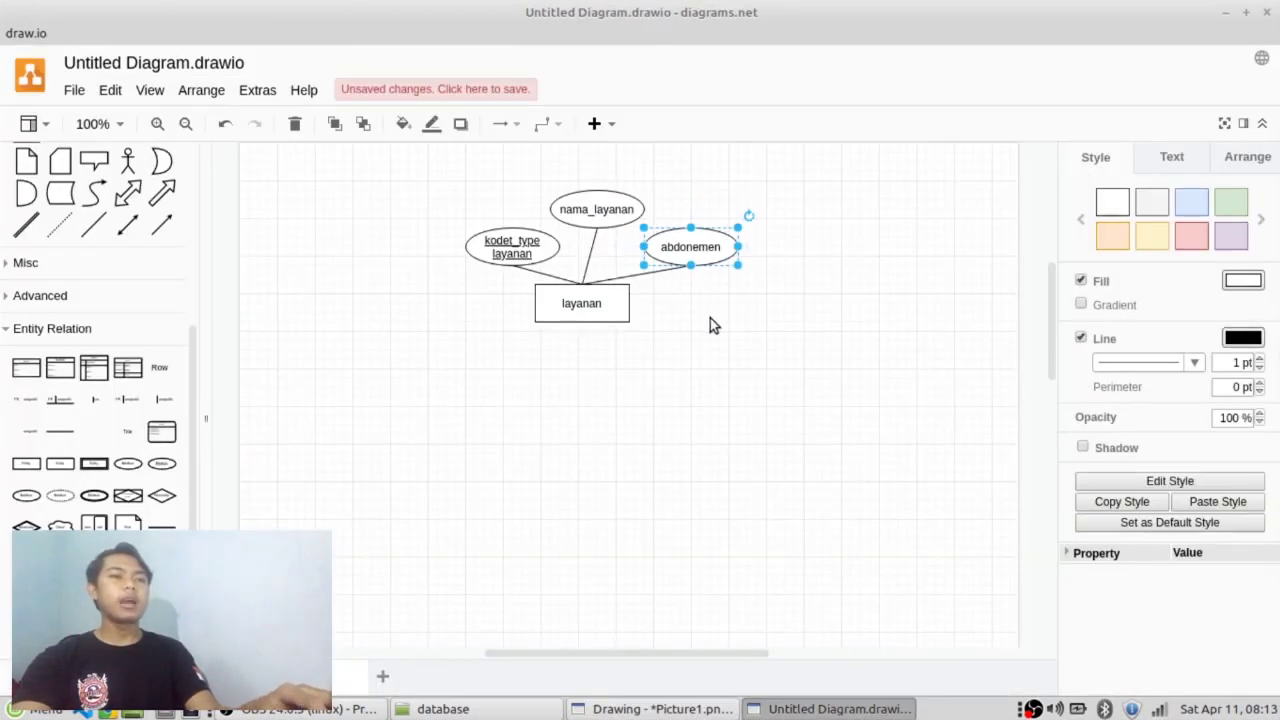
pyautogui.press('Delete')
pyautogui.moveTo(160, 465)
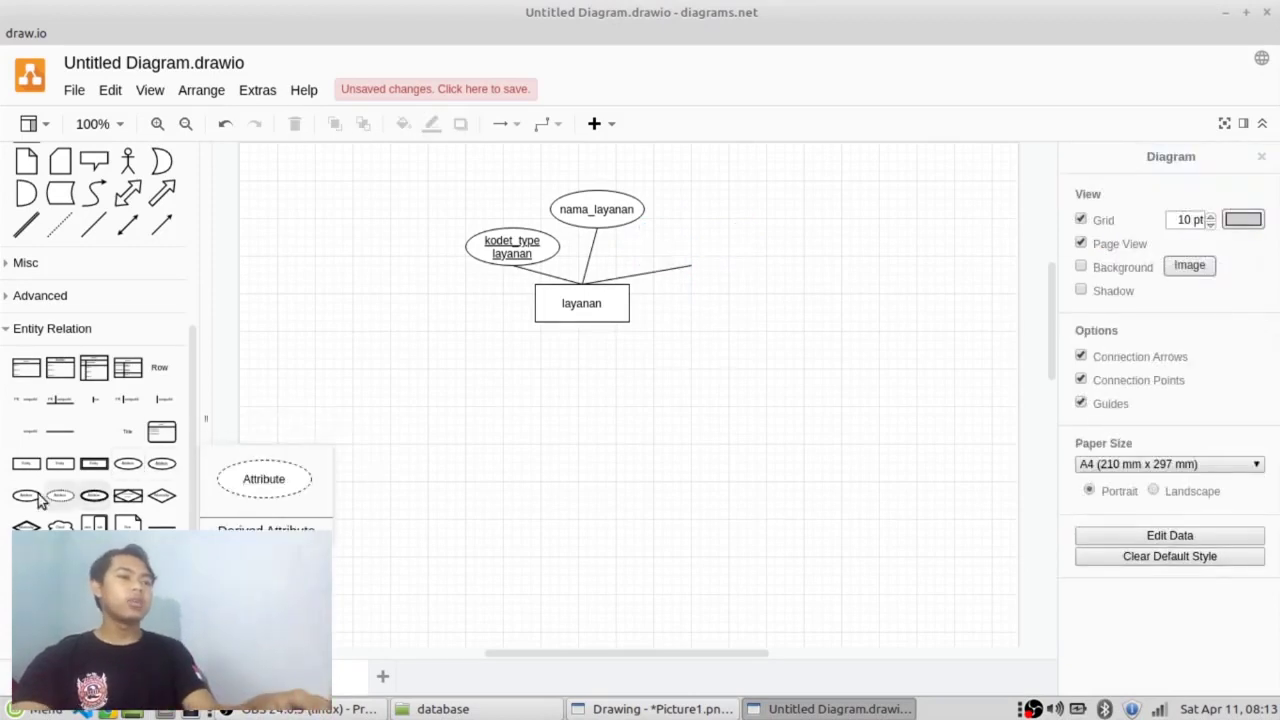
pyautogui.moveTo(55, 500)
pyautogui.moveTo(50, 500); pyautogui.dragTo(709, 256)
pyautogui.click(688, 278)
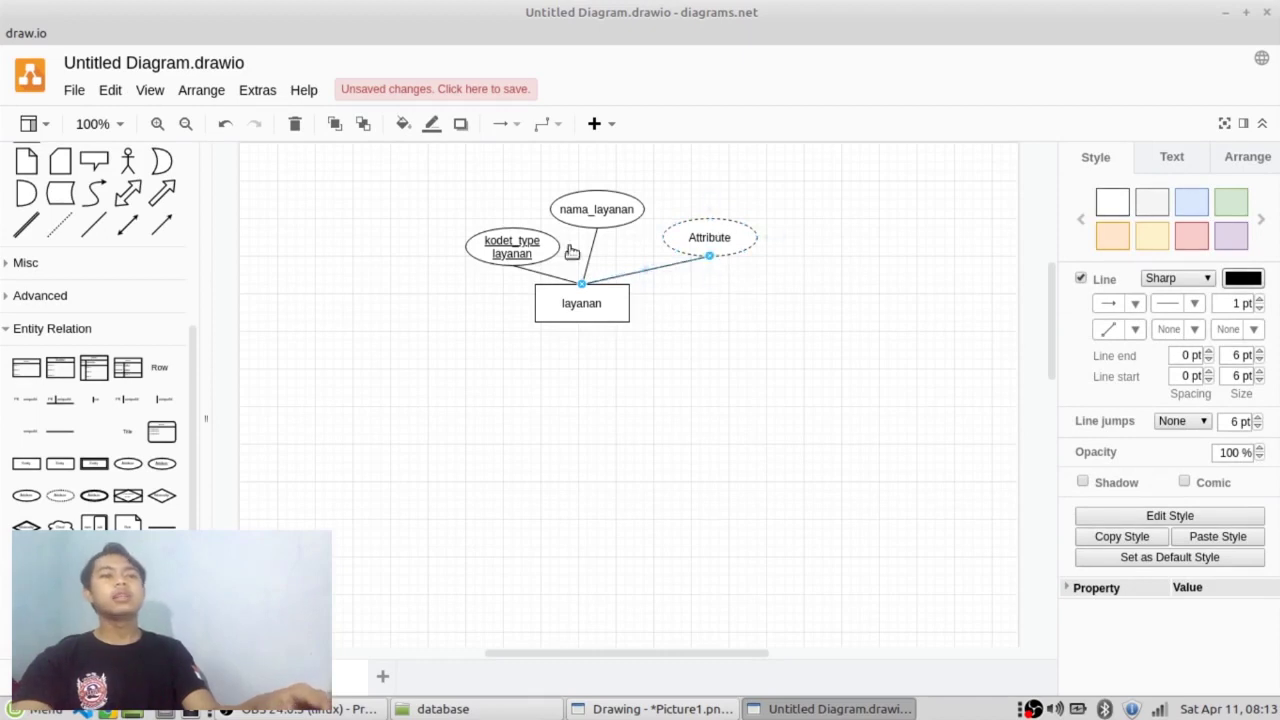
pyautogui.moveTo(420, 163); pyautogui.dragTo(810, 362)
pyautogui.click(735, 311)
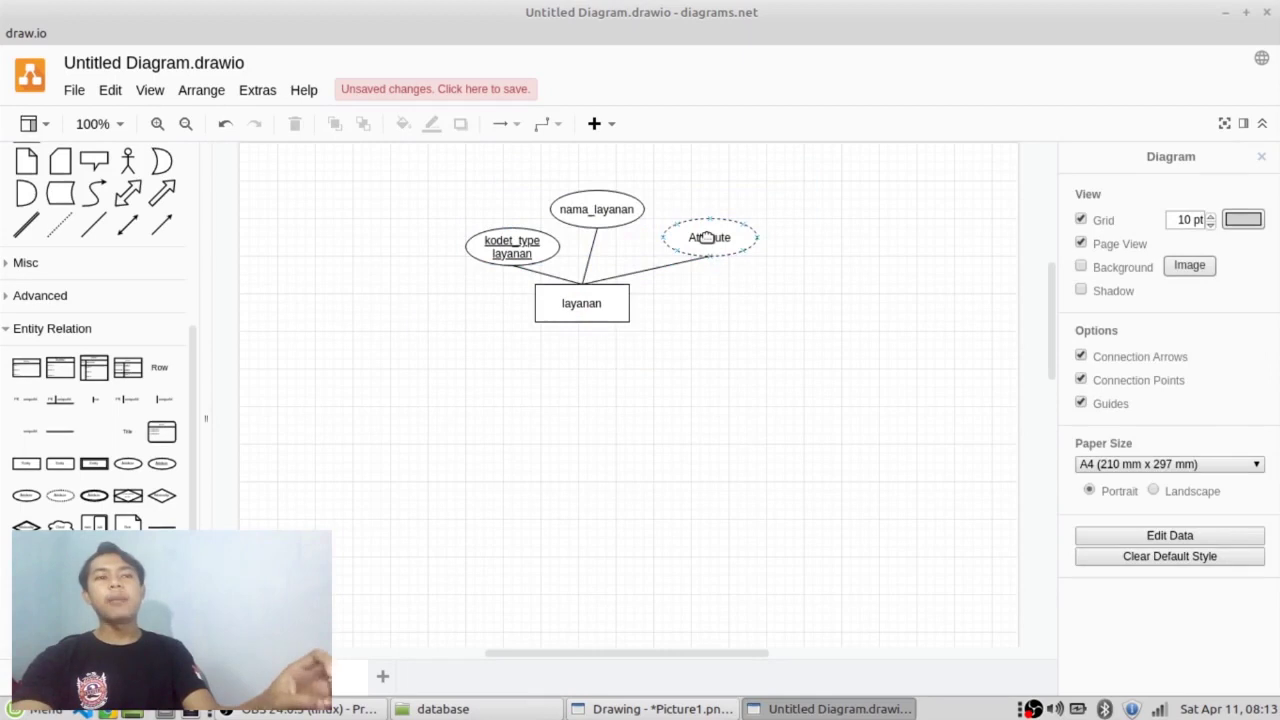
# Label the dashed derived attribute of the layanan entity as "abnomene".
pyautogui.doubleClick(709, 237)
pyautogui.write('ab')
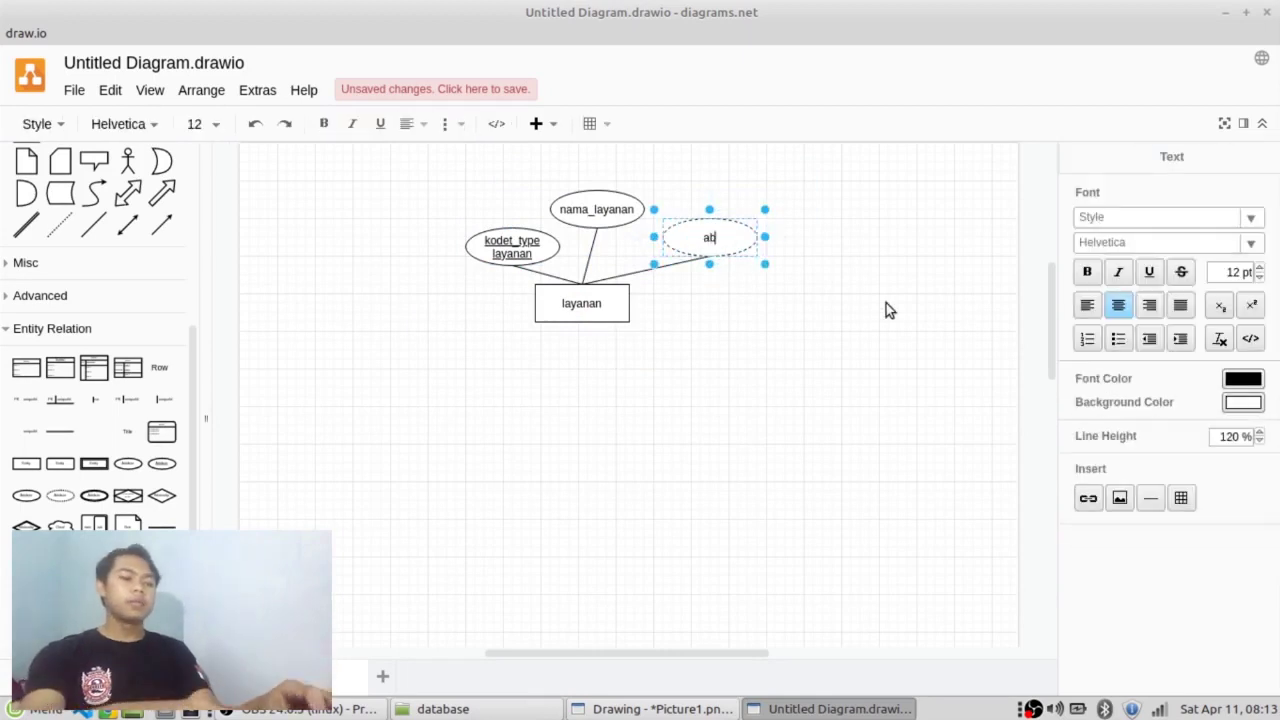
pyautogui.write('nod')
pyautogui.press('BackSpace')
pyautogui.press('BackSpace')
pyautogui.press('BackSpace')
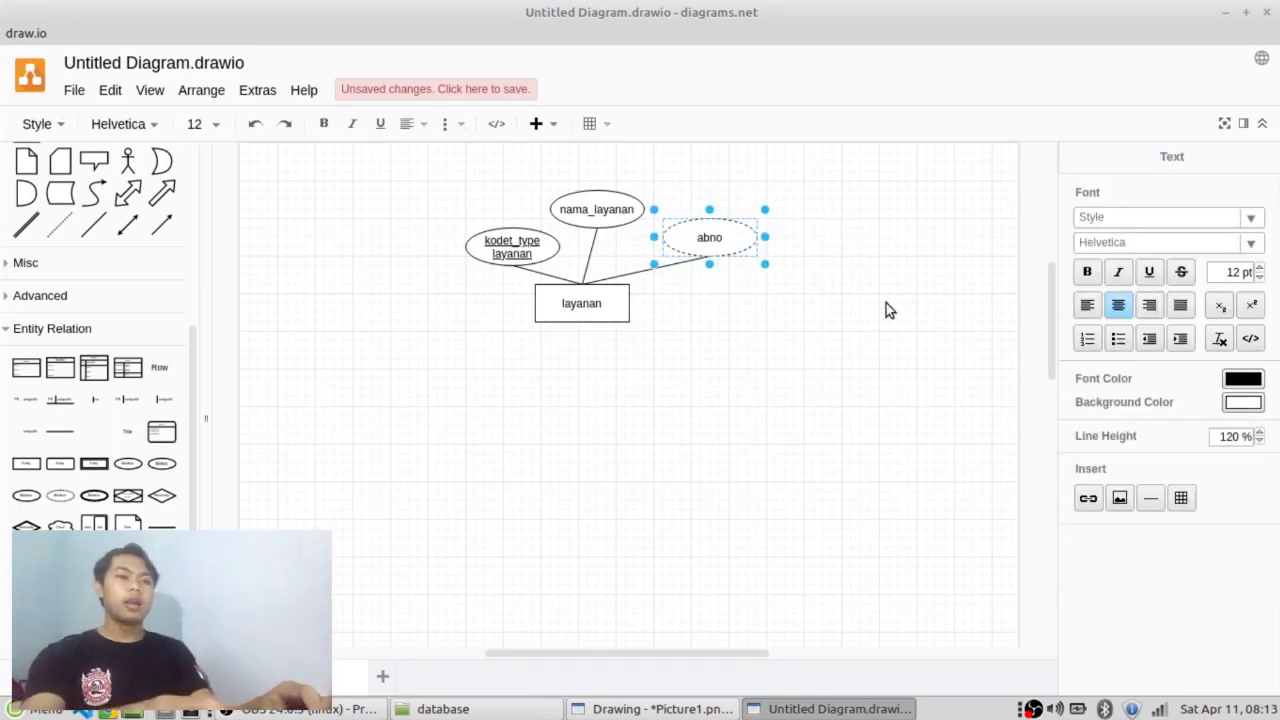
pyautogui.press('BackSpace')
pyautogui.write('bnomene')
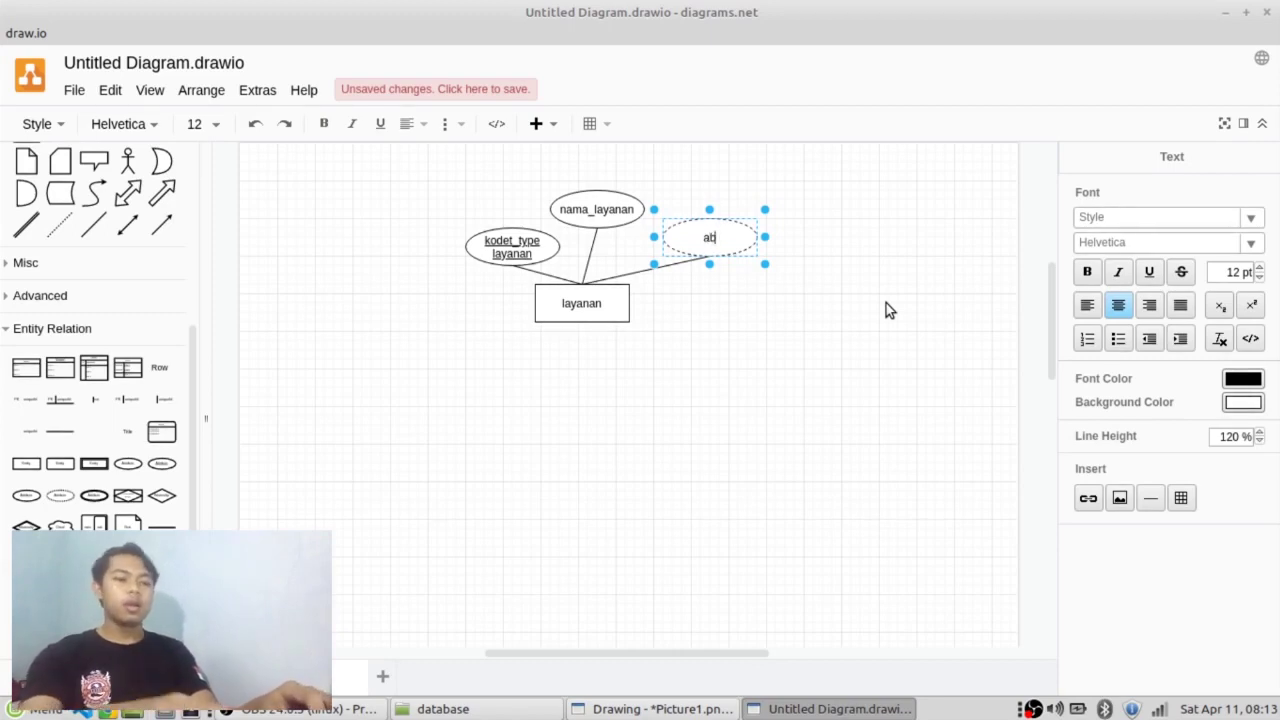
pyautogui.press('Escape')
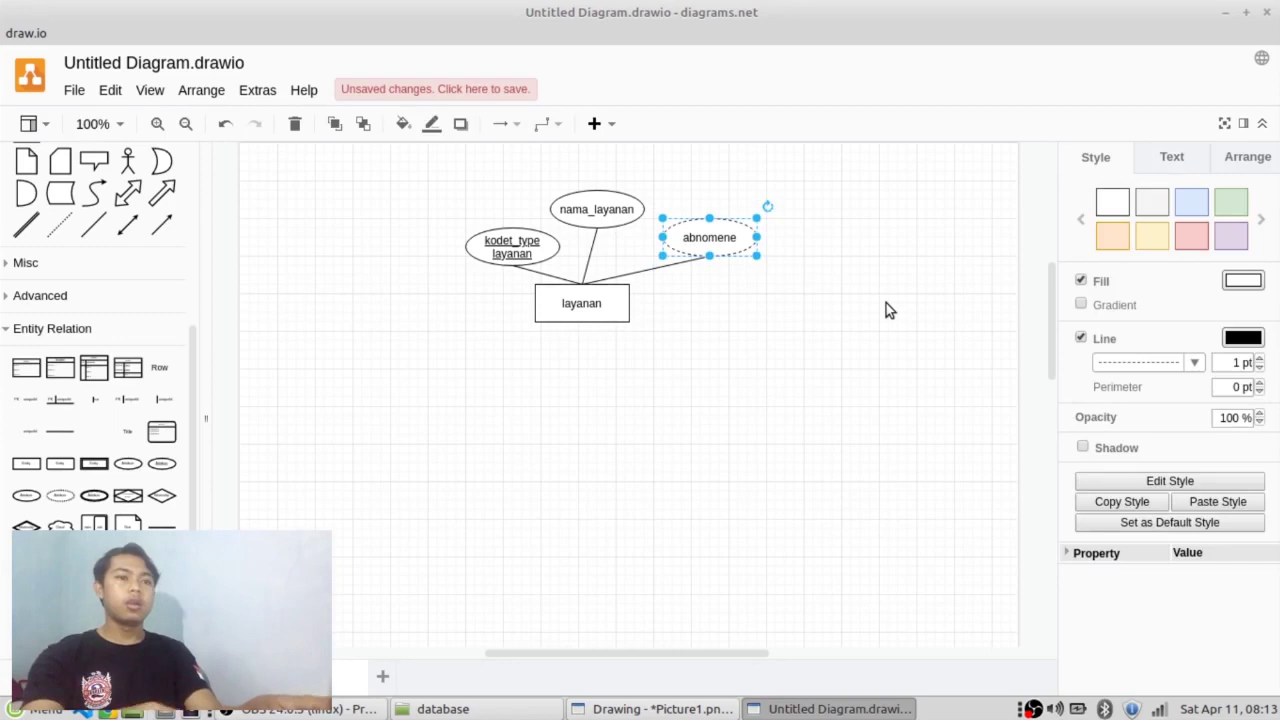
pyautogui.click(789, 329)
pyautogui.click(744, 241)
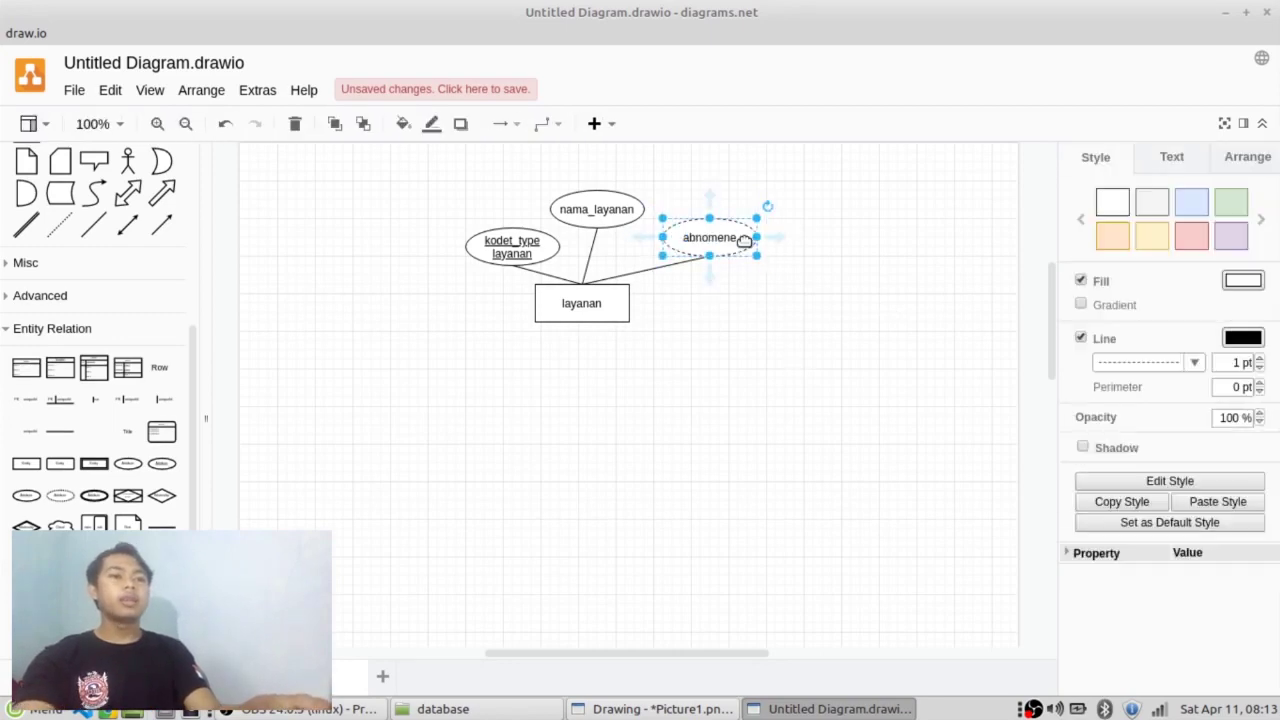
pyautogui.click(831, 480)
# Lower the diagram window to expose the problem text and correct the dashed attribute's label to "abonemen".
pyautogui.moveTo(706, 12)
pyautogui.mouseDown()
pyautogui.moveTo(703, 409)
pyautogui.moveTo(624, 306)
pyautogui.mouseUp()
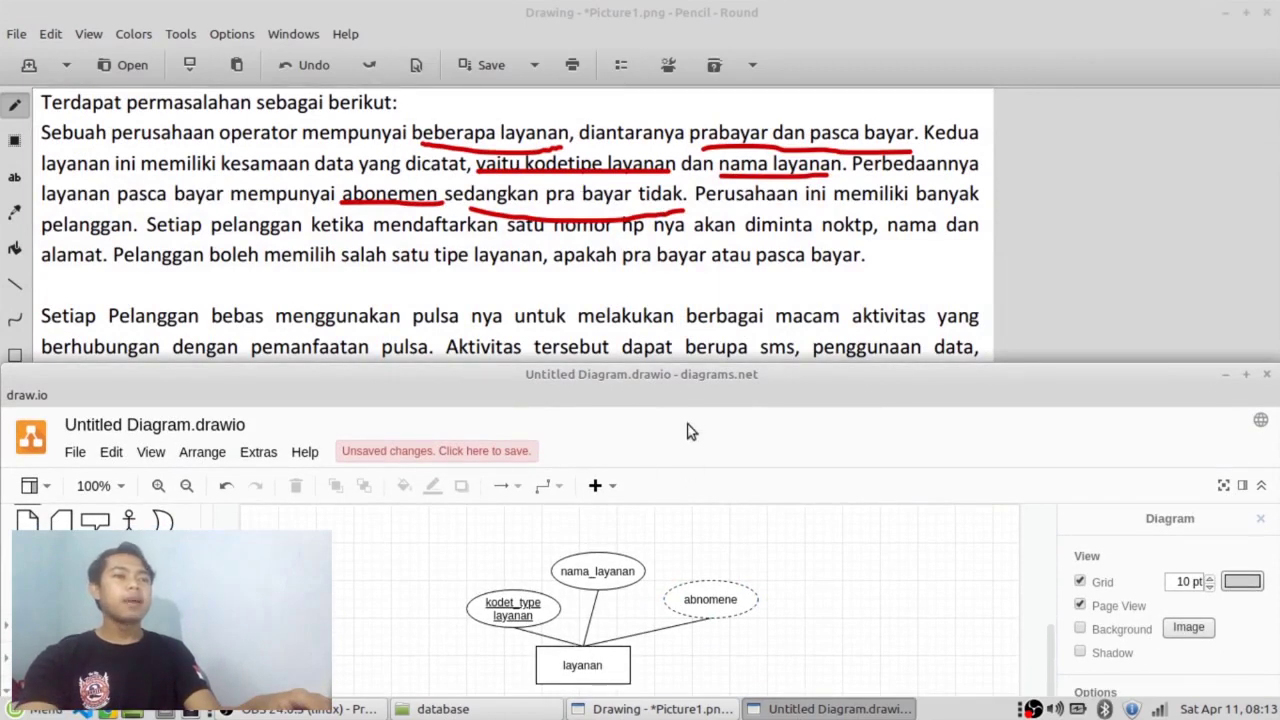
pyautogui.moveTo(663, 382); pyautogui.dragTo(663, 317)
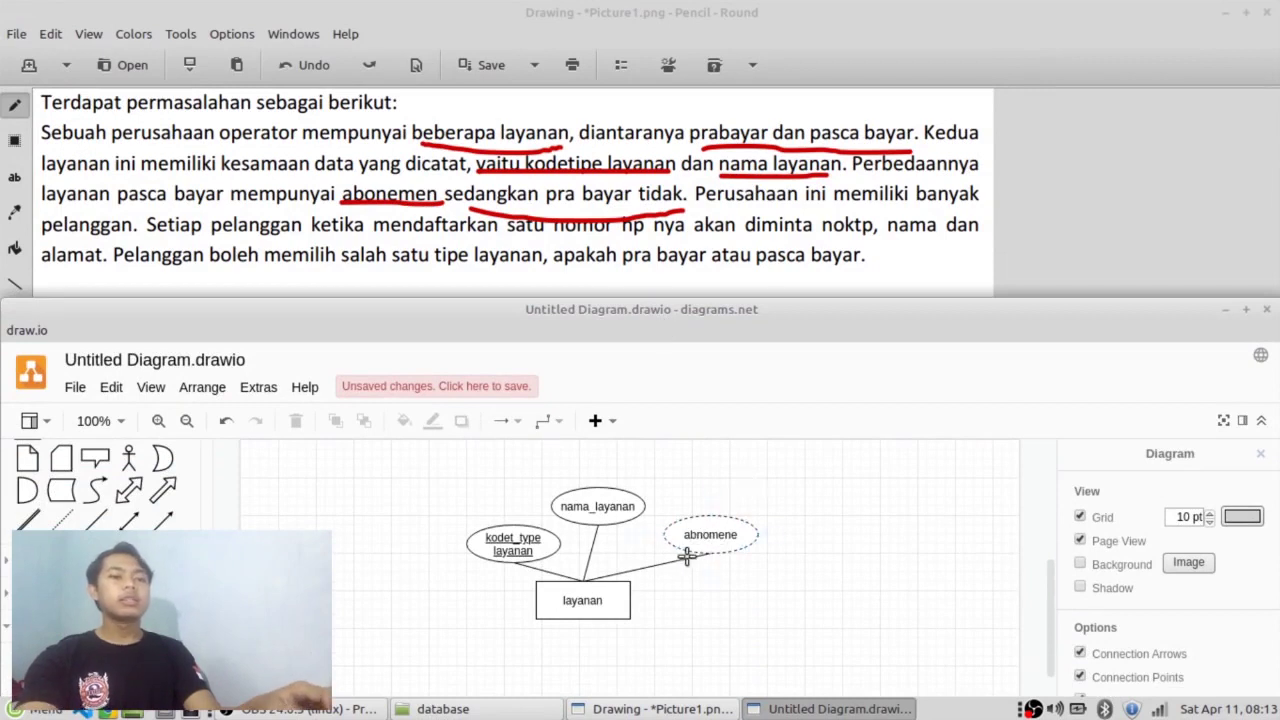
pyautogui.doubleClick(712, 535)
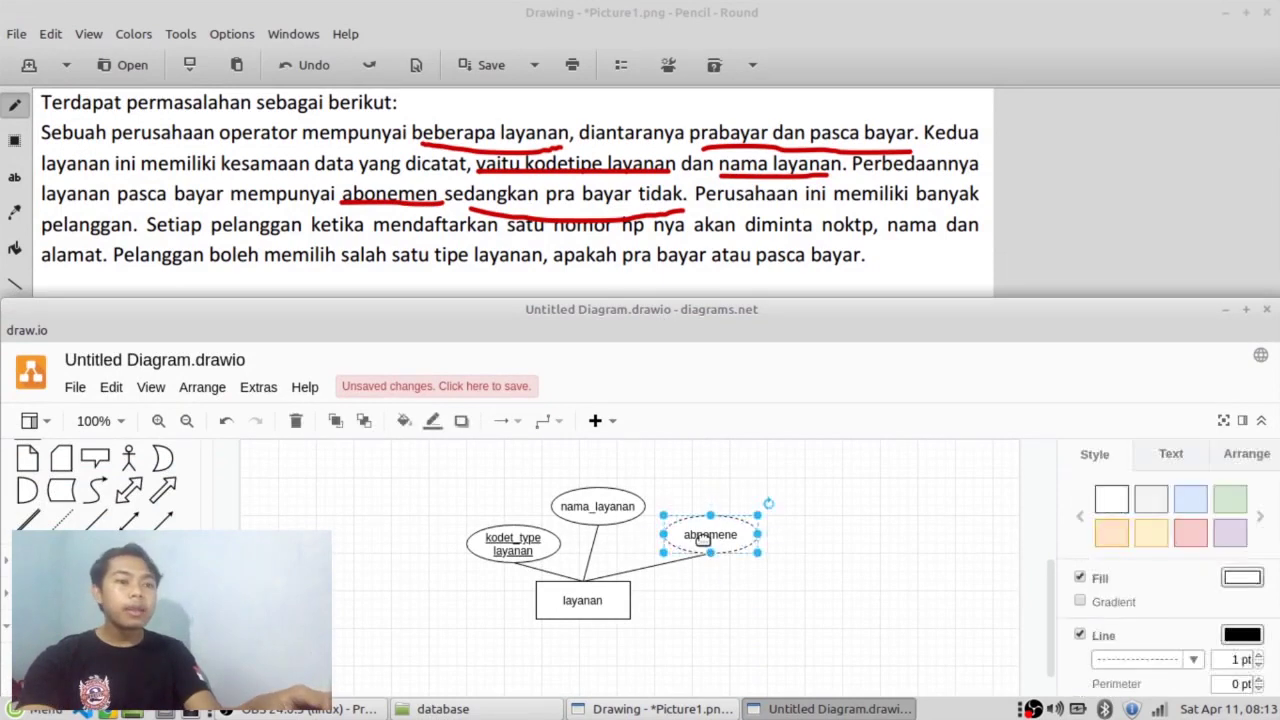
pyautogui.click(711, 535)
pyautogui.press('End')
pyautogui.press('BackSpace')
pyautogui.press('BackSpace')
pyautogui.press('BackSpace')
pyautogui.press('BackSpace')
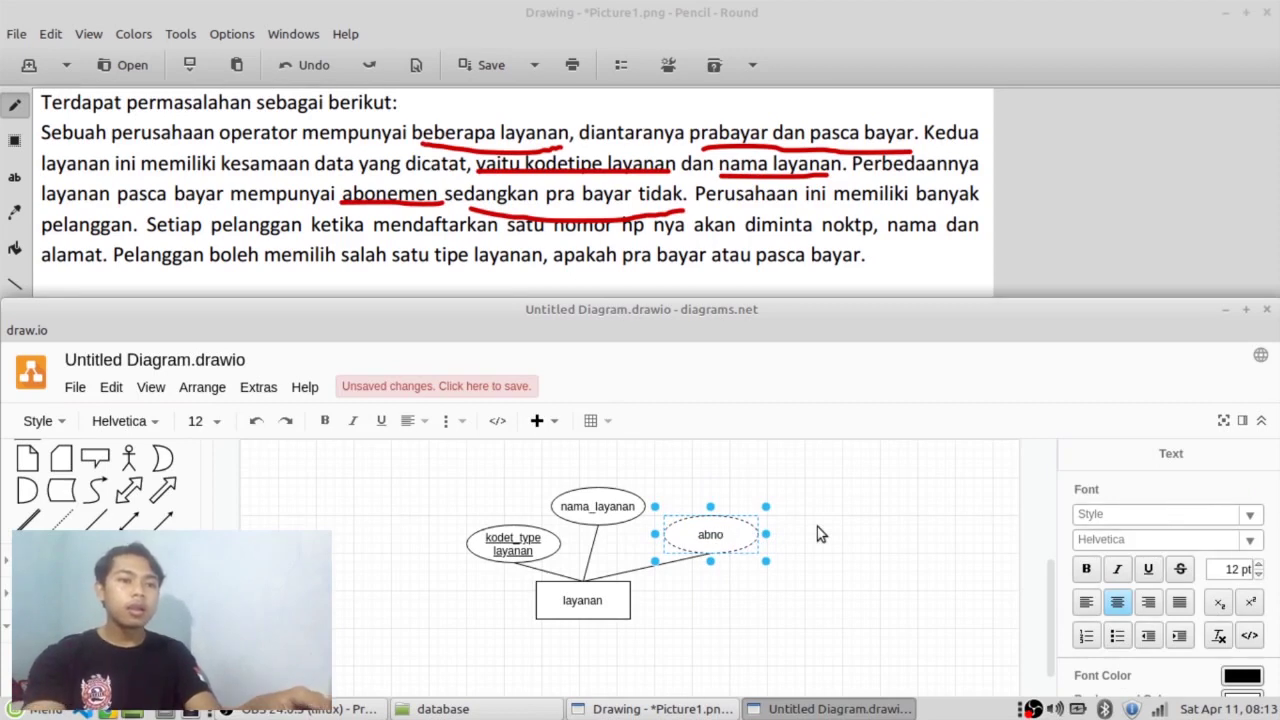
pyautogui.press('BackSpace')
pyautogui.press('BackSpace')
pyautogui.write('onemen')
pyautogui.press('Escape')
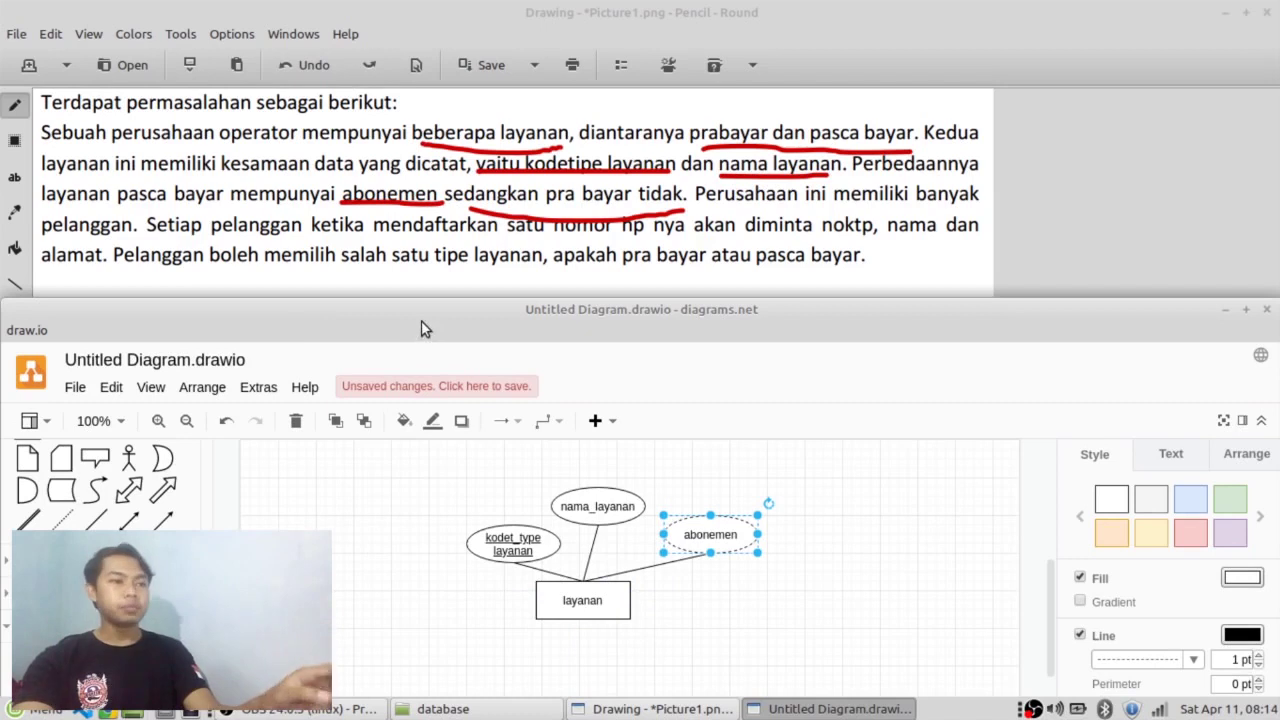
# Underline "pelanggan" in red in Drawing, and add an entity labelled "pelanggan" to the lower right of layanan in draw.io.
pyautogui.moveTo(47, 233); pyautogui.dragTo(115, 233)
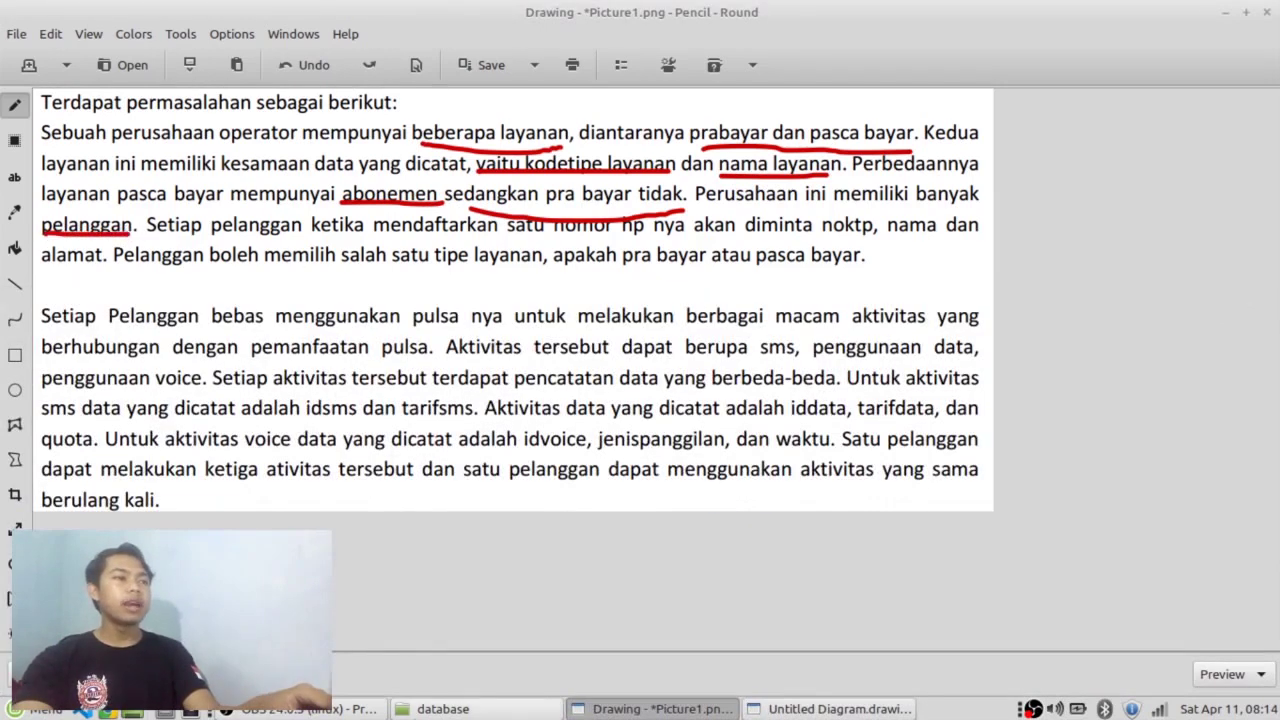
pyautogui.click(760, 705)
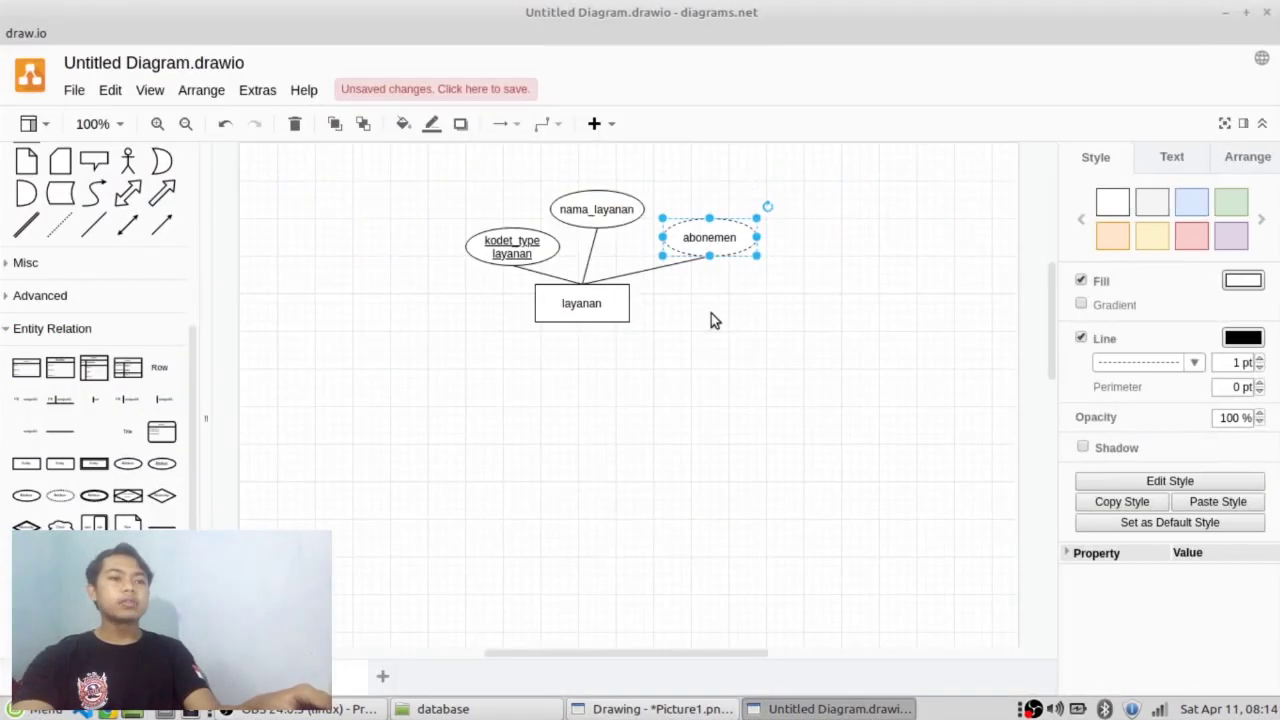
pyautogui.moveTo(27, 465); pyautogui.dragTo(672, 383)
pyautogui.moveTo(765, 390); pyautogui.dragTo(765, 390)
pyautogui.doubleClick(794, 397)
pyautogui.write('pelanggan')
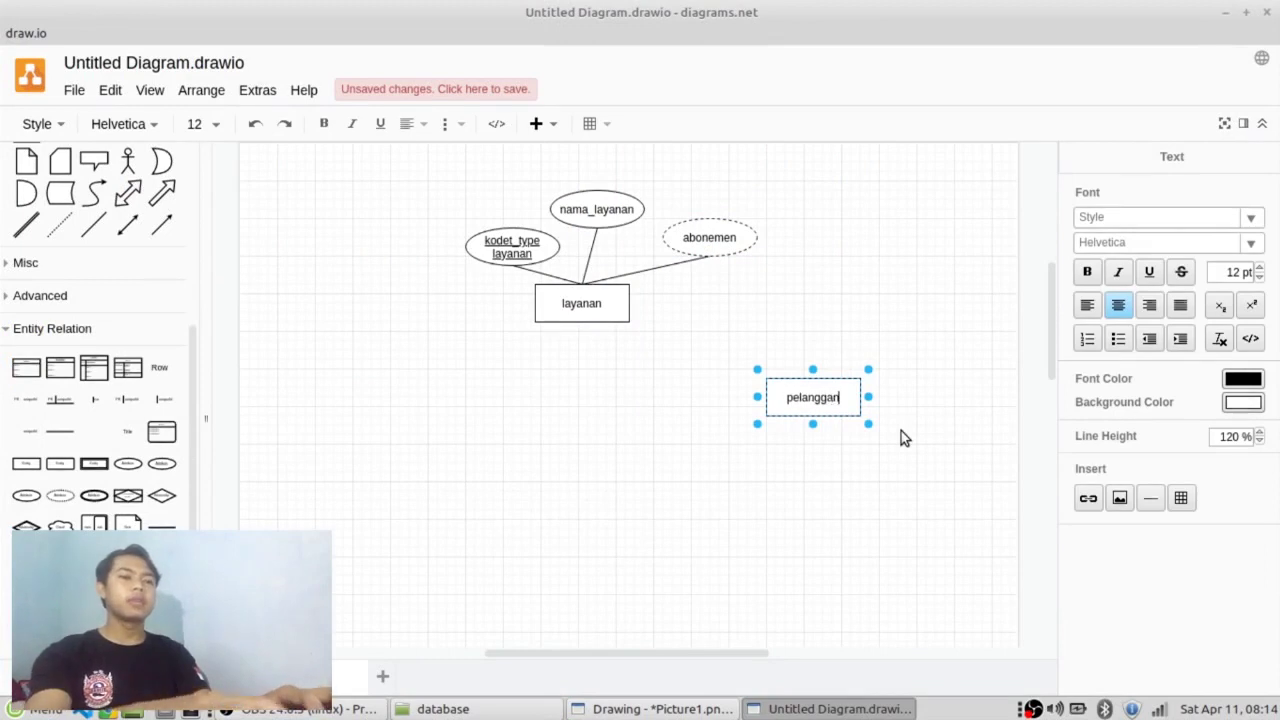
pyautogui.hotkey('ctrl', 'BackSpace')
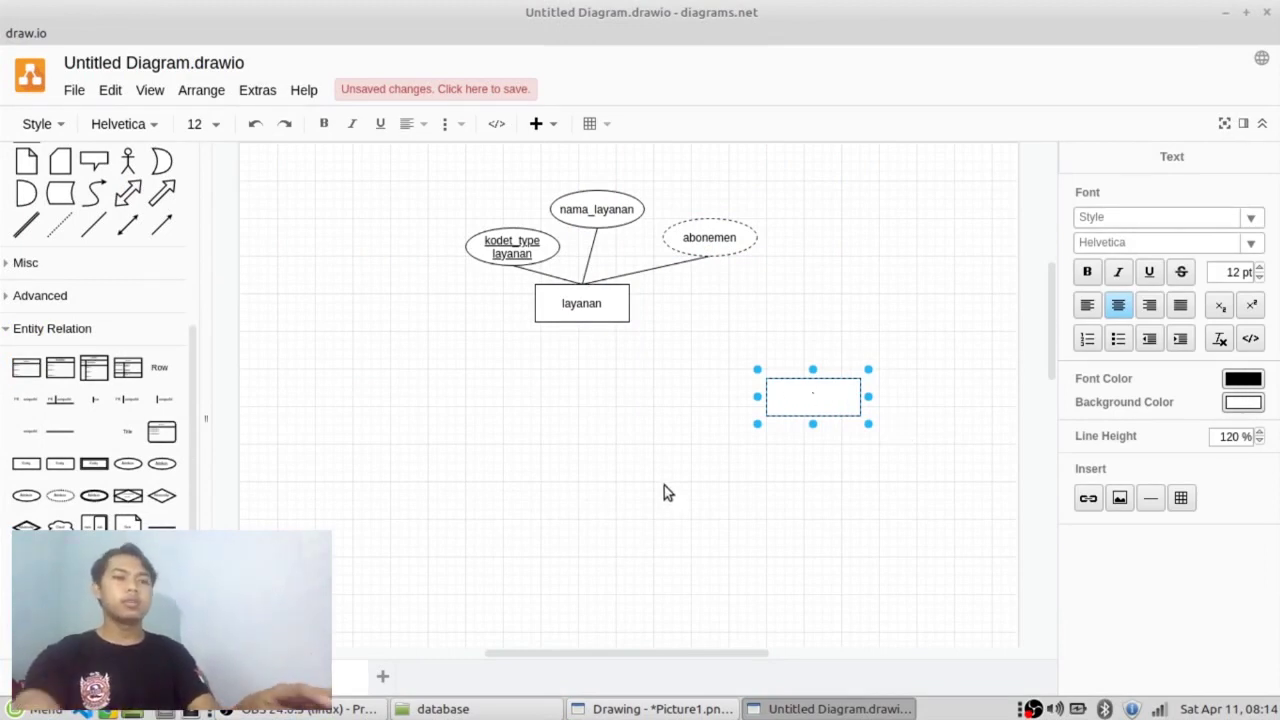
pyautogui.write('pelanggan')
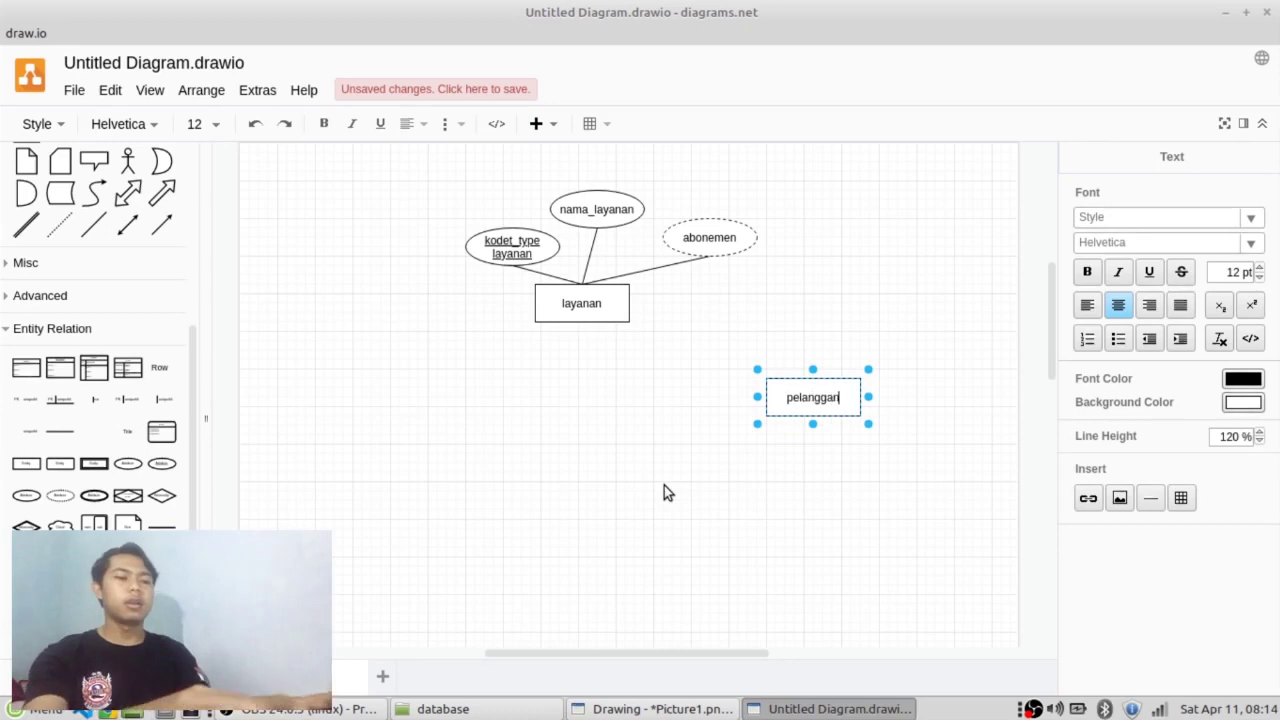
pyautogui.press('Escape')
# Switch to Drawing and underline "nomor hp", "noktp", "nama" and "alamat" in red in the problem text.
pyautogui.click(592, 713)
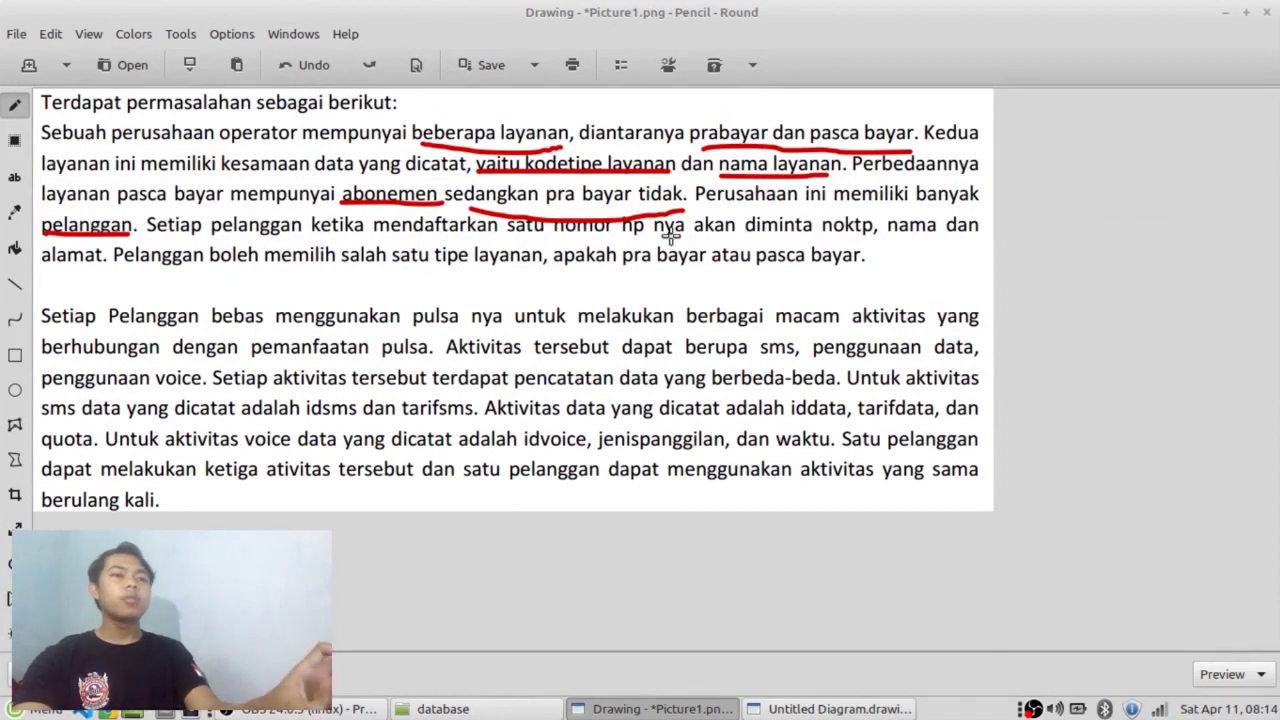
pyautogui.moveTo(818, 236); pyautogui.dragTo(942, 237)
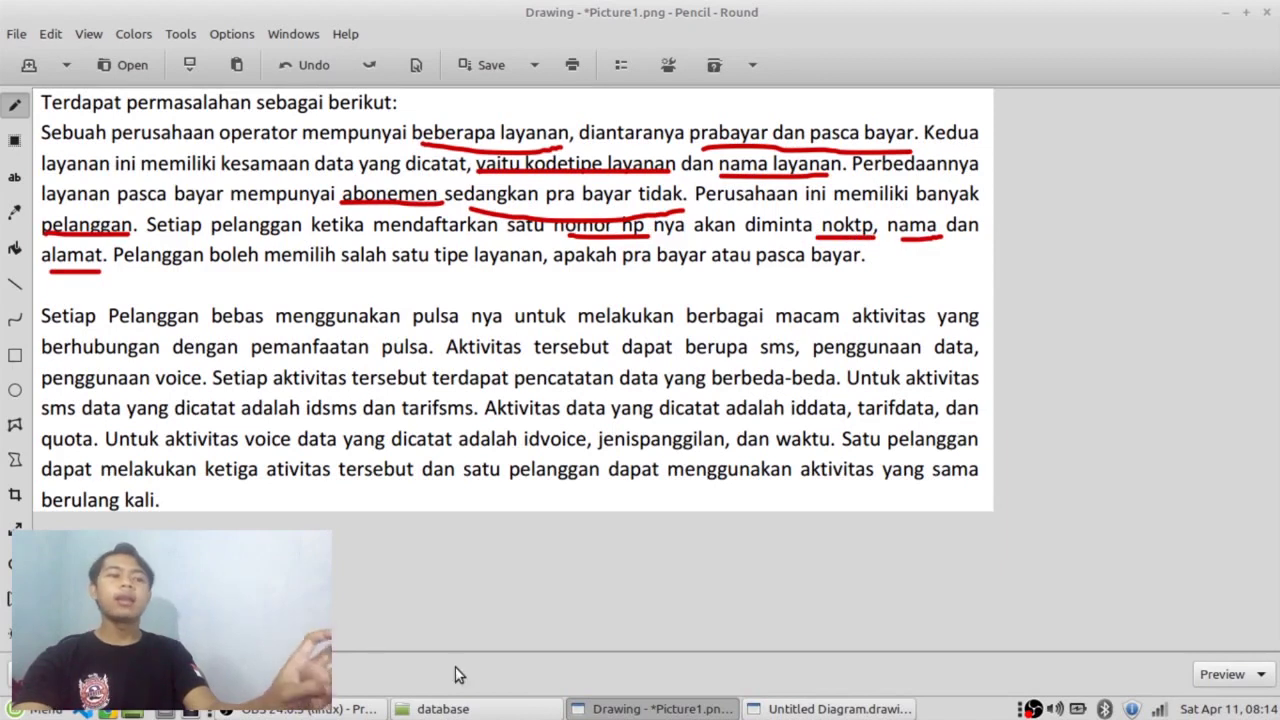
# Switch to draw.io and add a Key Attribute labelled "no_hp" above the pelanggan entity.
pyautogui.click(765, 709)
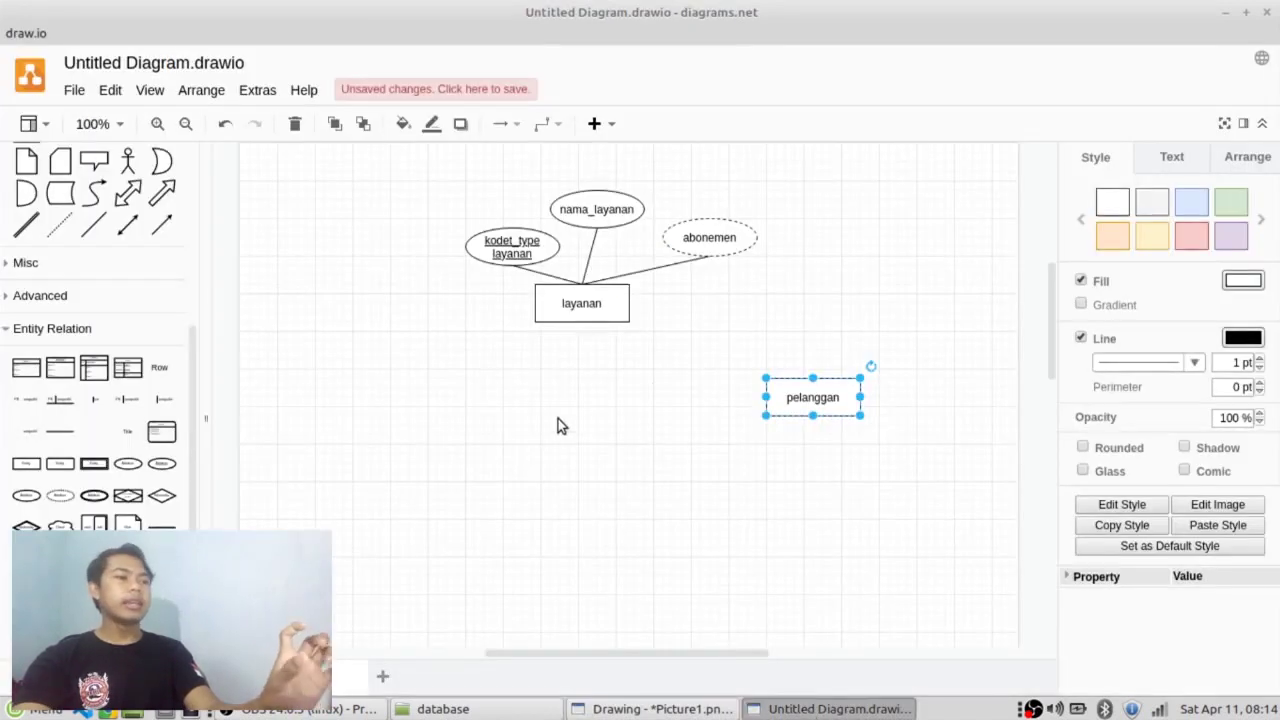
pyautogui.click(731, 349)
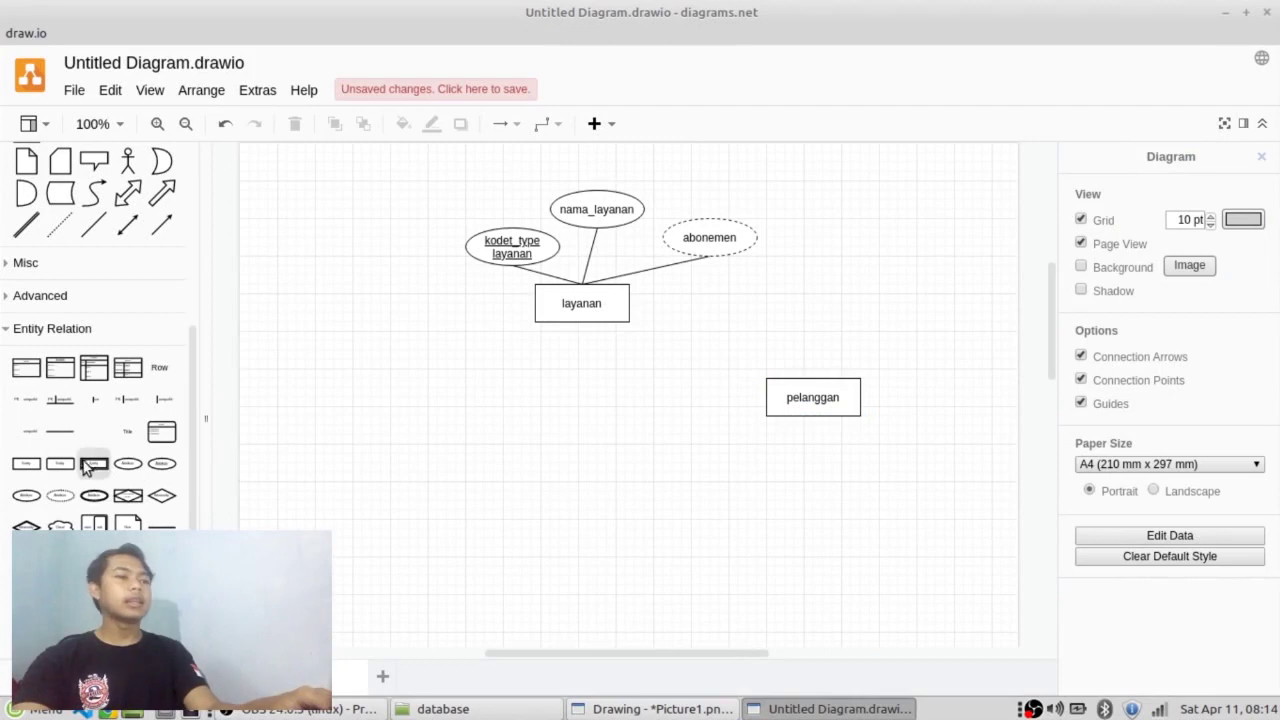
pyautogui.moveTo(27, 497)
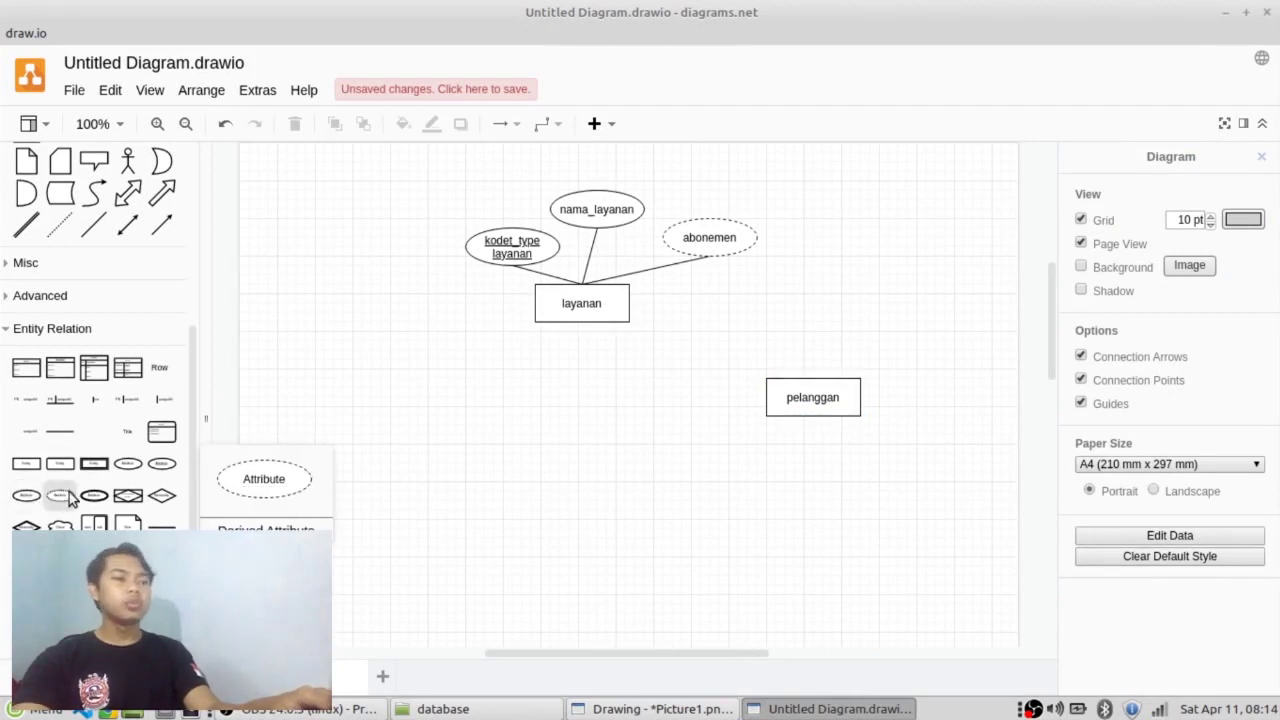
pyautogui.moveTo(150, 473)
pyautogui.moveTo(150, 473); pyautogui.dragTo(752, 340)
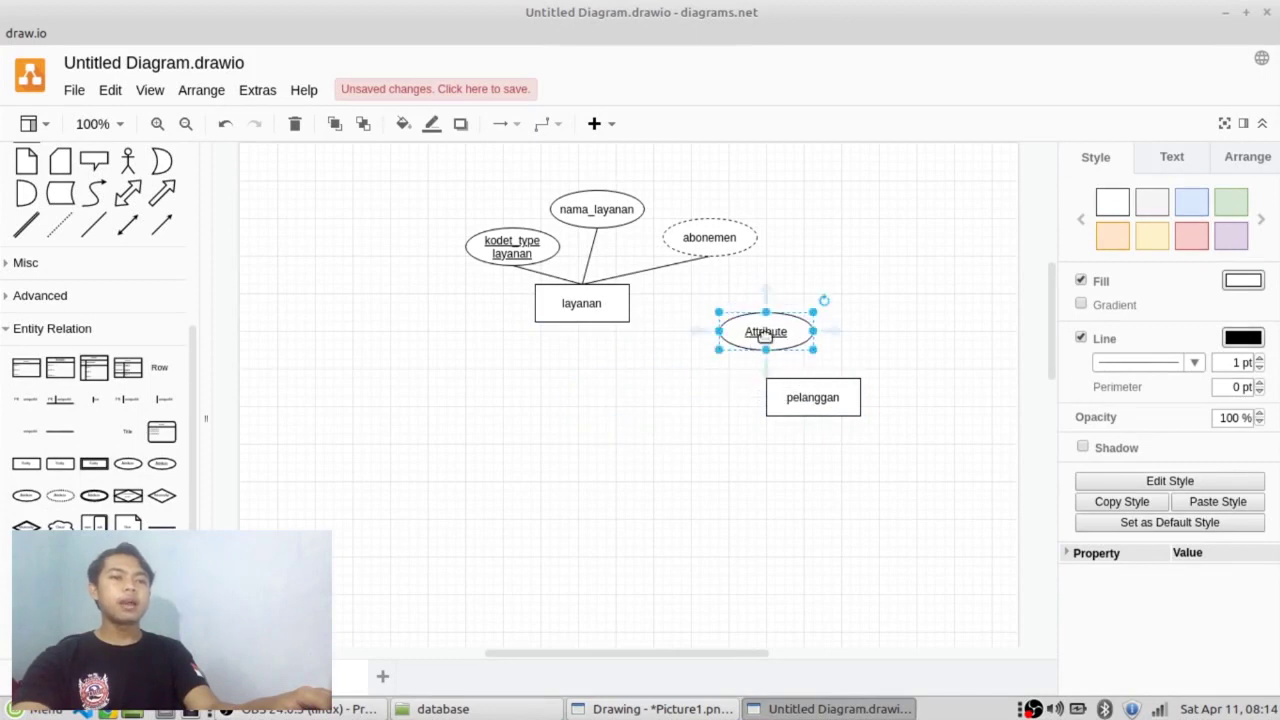
pyautogui.doubleClick(806, 335)
pyautogui.write('no_')
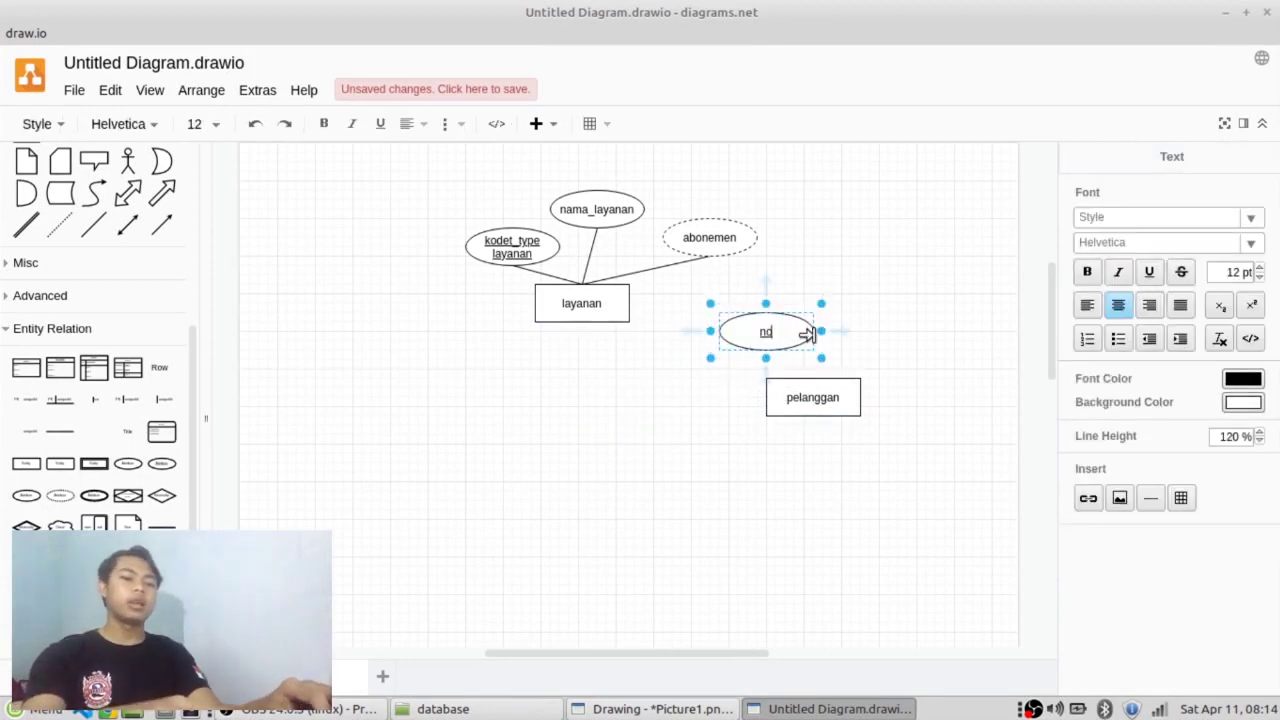
pyautogui.write('hp')
pyautogui.click(887, 311)
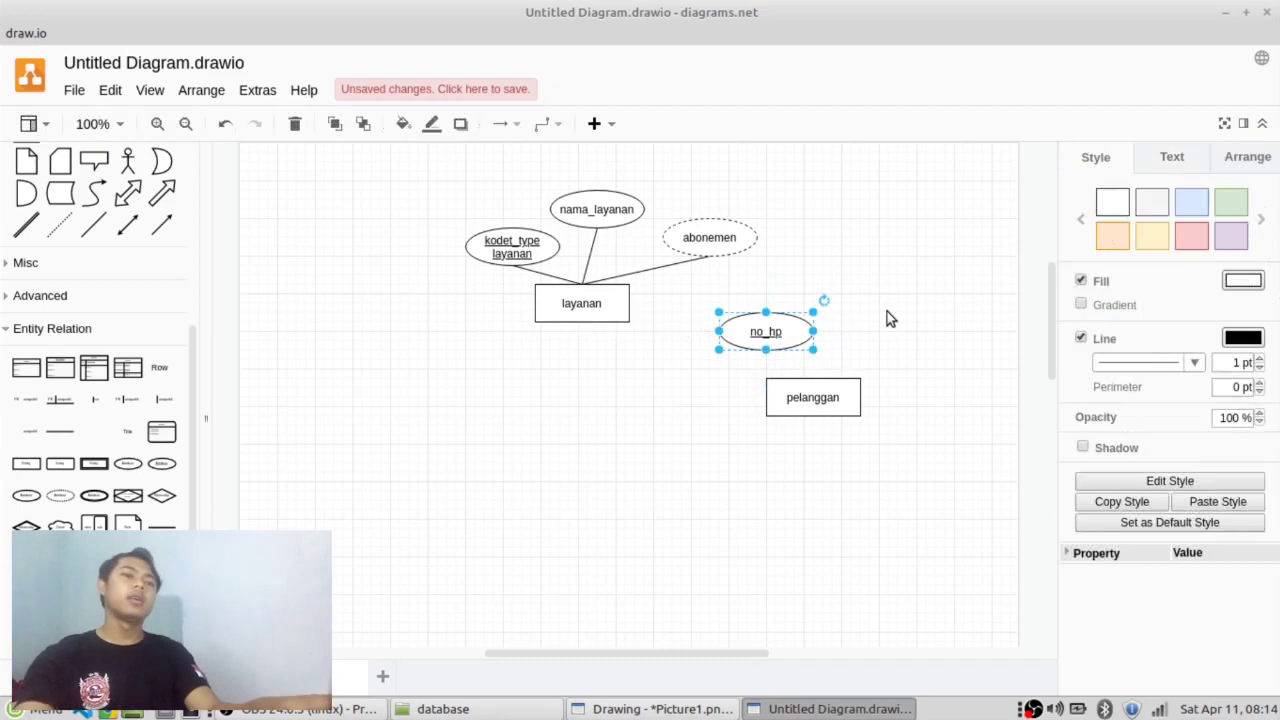
# Add an attribute labelled "no ktp" above and to the right of the no_hp attribute.
pyautogui.moveTo(128, 471); pyautogui.dragTo(828, 280)
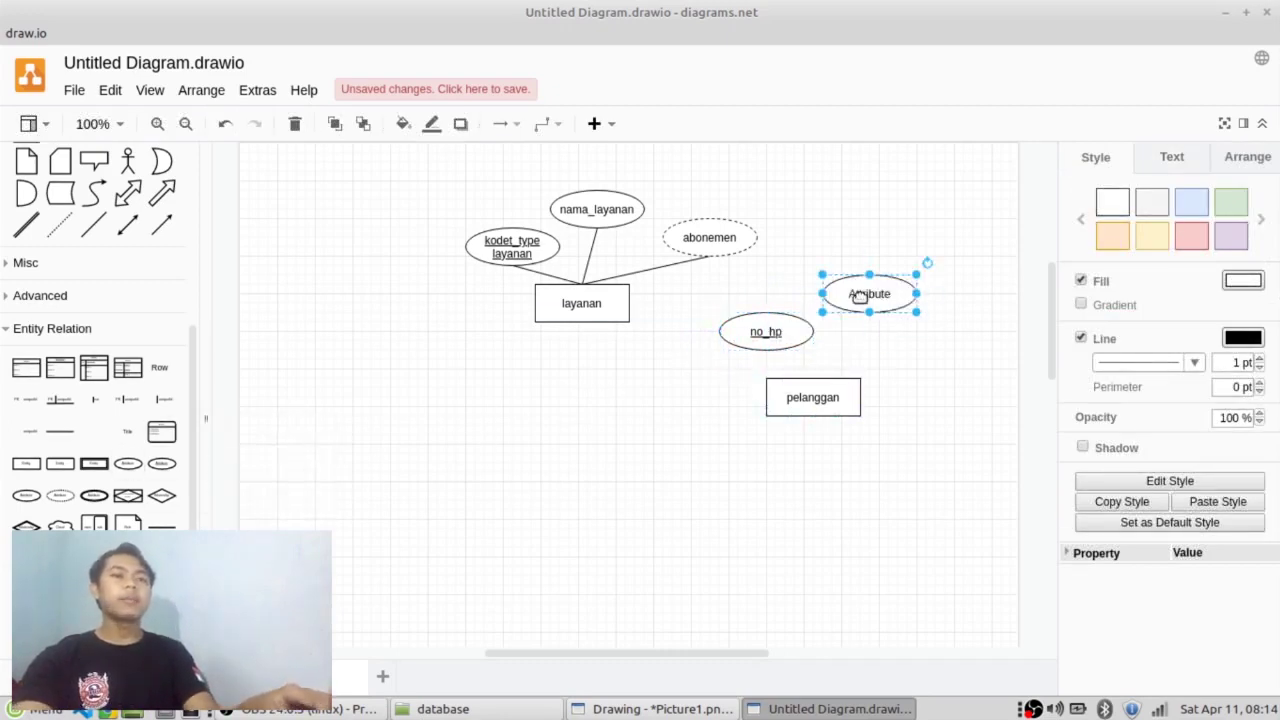
pyautogui.doubleClick(860, 297)
pyautogui.write('no_k')
pyautogui.write('tp')
pyautogui.click(871, 288)
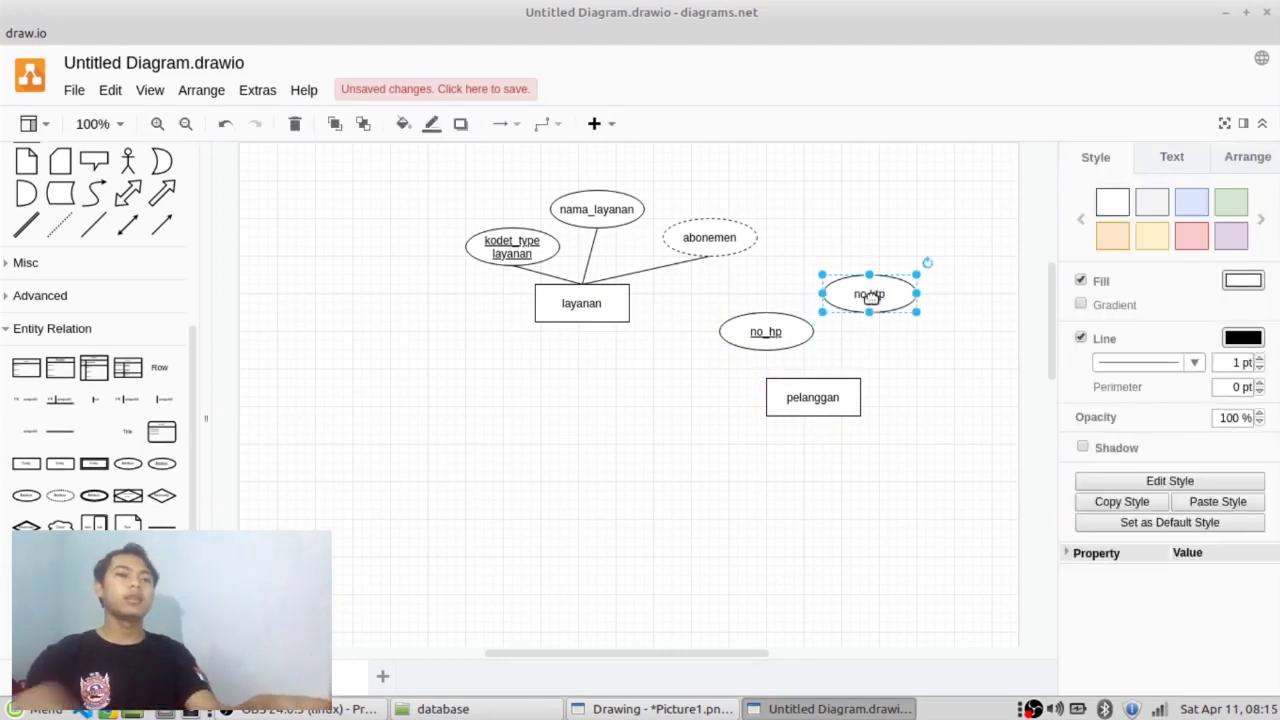
# Add an attribute labelled "nama" to the upper right of the pelanggan entity.
pyautogui.click(163, 463)
pyautogui.hotkey('ctrl', 'z')
pyautogui.moveTo(170, 468); pyautogui.dragTo(963, 356)
pyautogui.doubleClick(965, 356)
pyautogui.write('nama')
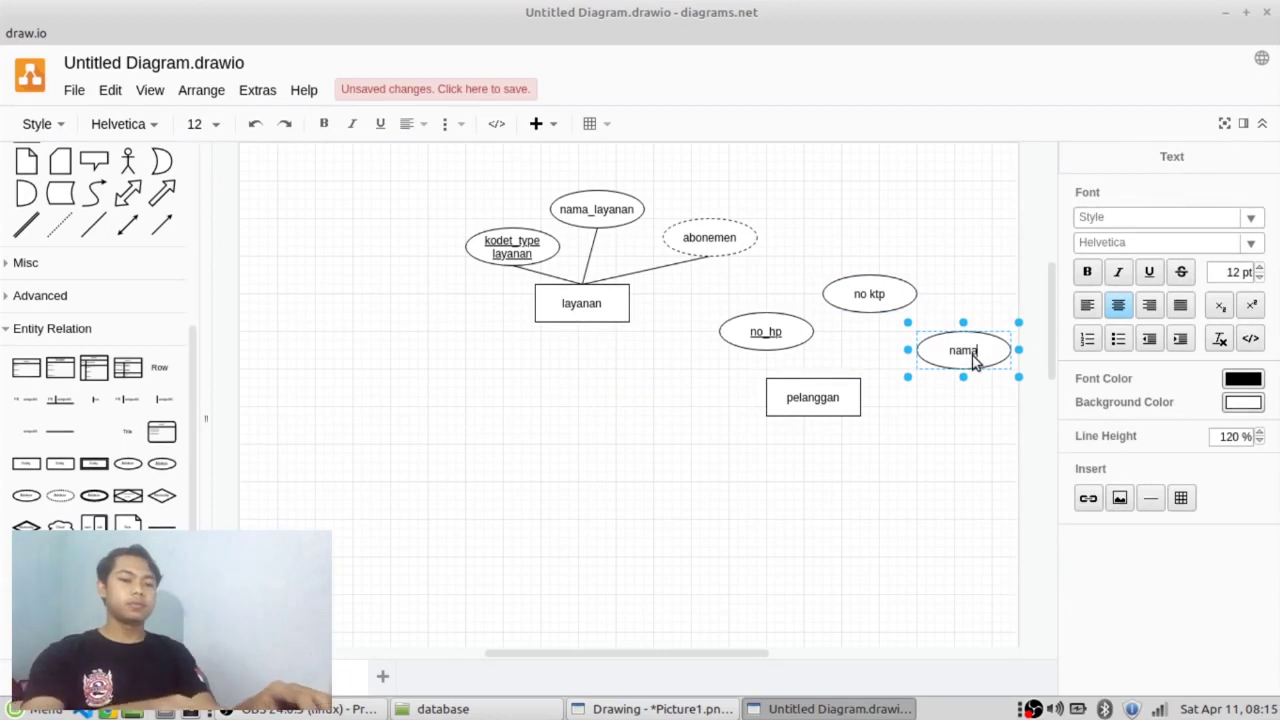
pyautogui.click(878, 435)
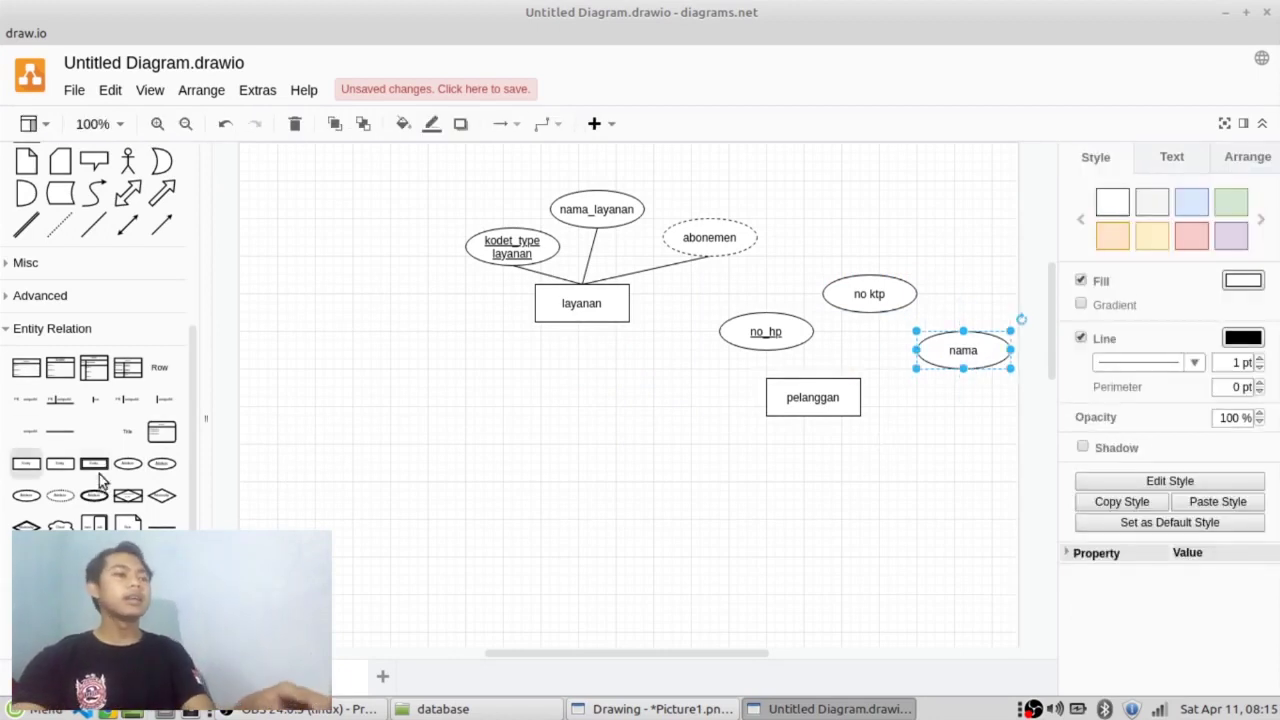
# Add an attribute labelled "alamat" just below the nama attribute.
pyautogui.moveTo(161, 463); pyautogui.dragTo(990, 418)
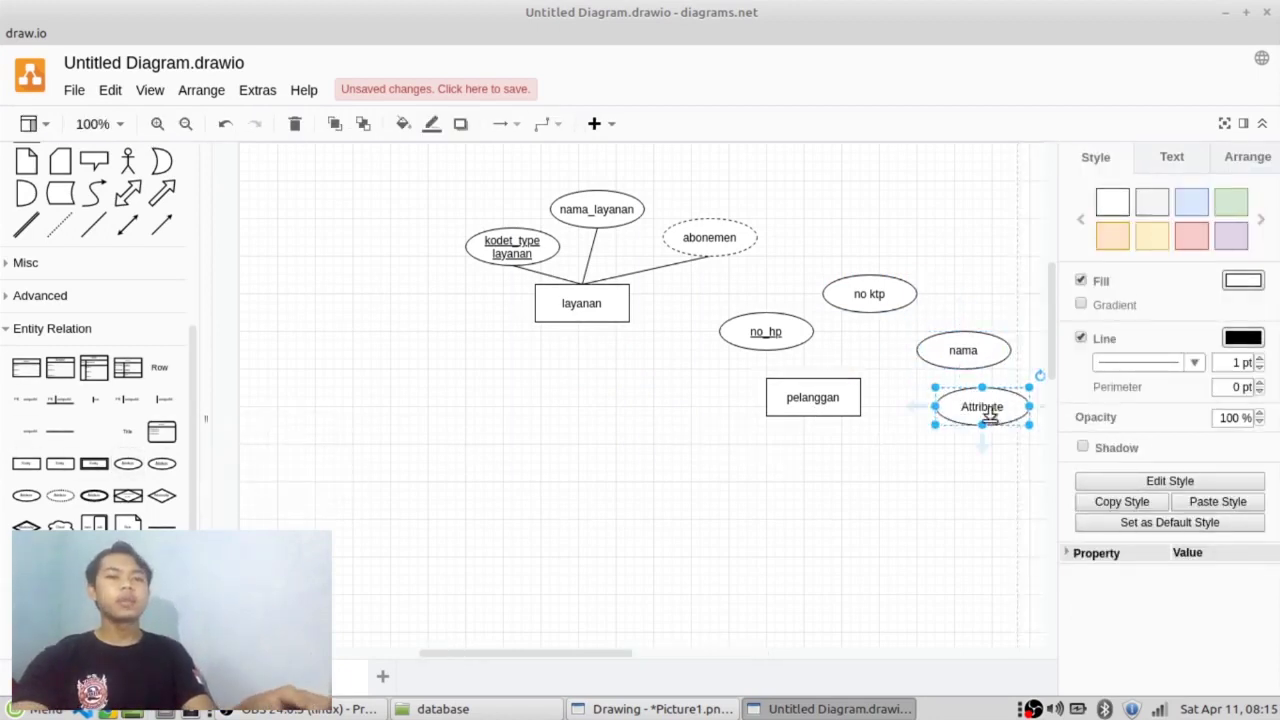
pyautogui.doubleClick(988, 412)
pyautogui.write('alamat')
pyautogui.click(900, 385)
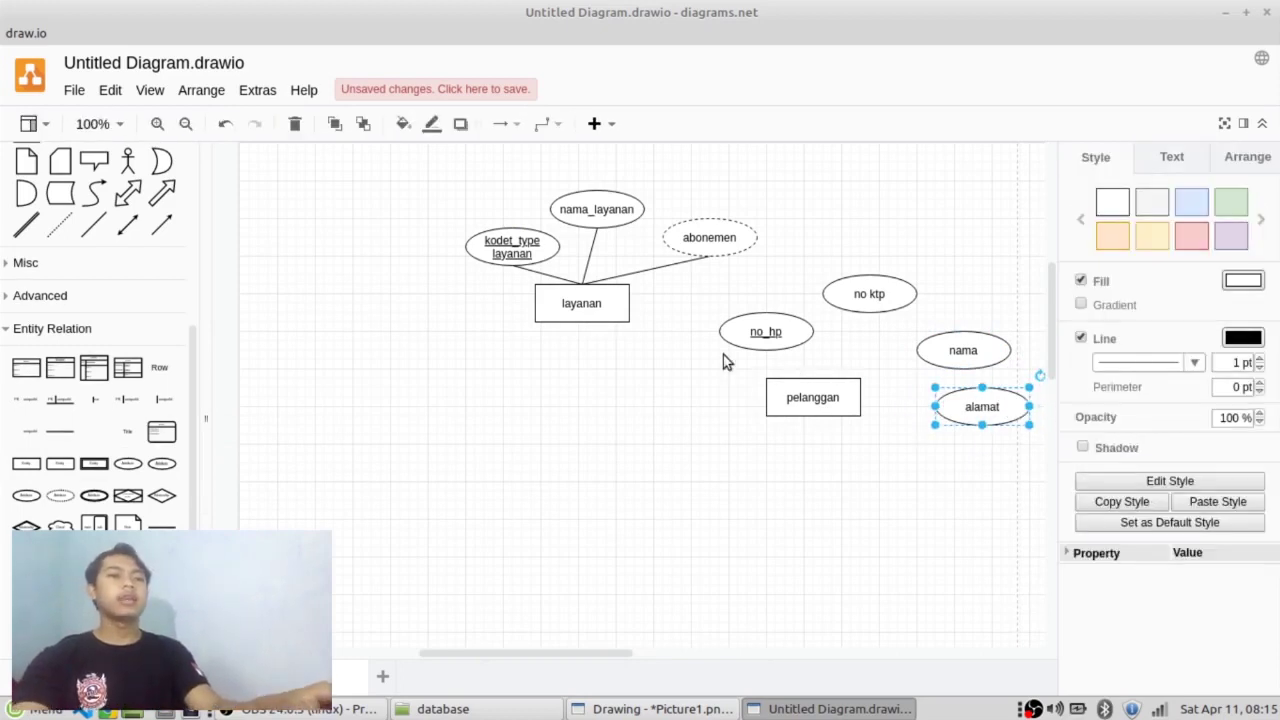
# Connect the no_hp, no ktp, nama and alamat attributes to the top of the pelanggan entity with Entity Relation lines.
pyautogui.moveTo(52, 444)
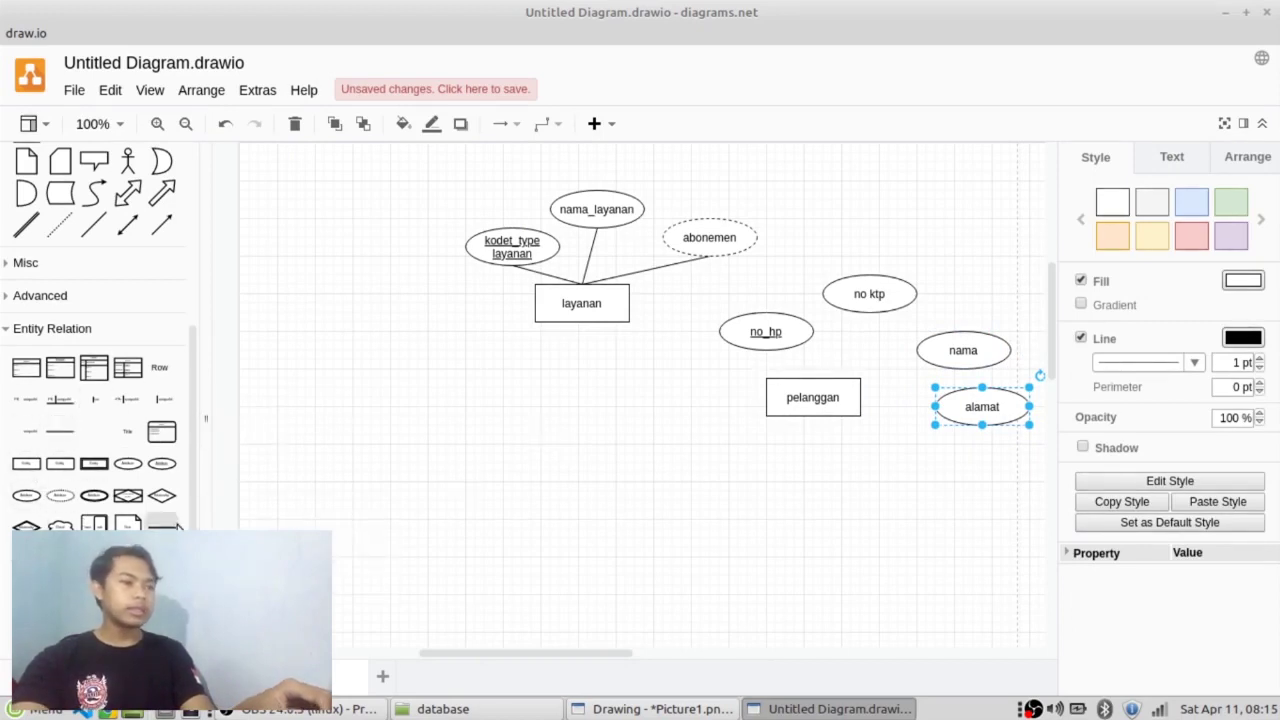
pyautogui.click(162, 525)
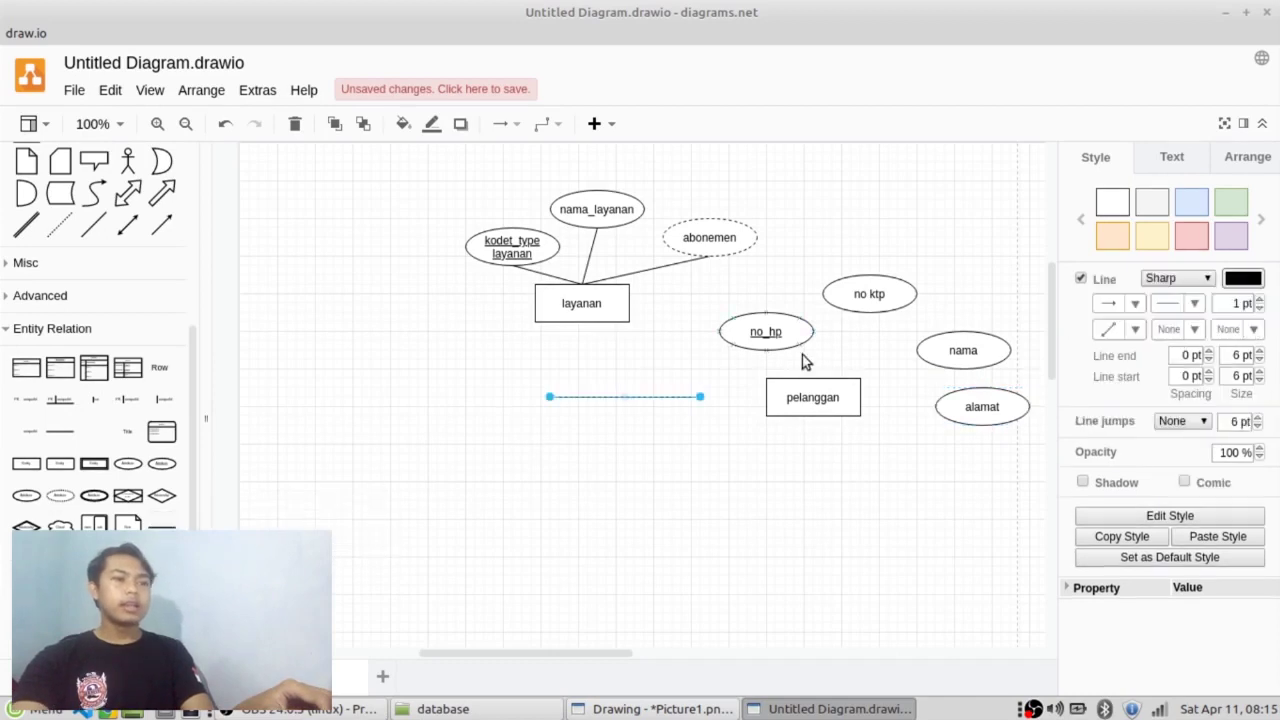
pyautogui.moveTo(548, 400); pyautogui.dragTo(765, 350)
pyautogui.moveTo(695, 404); pyautogui.dragTo(869, 312)
pyautogui.moveTo(826, 392); pyautogui.dragTo(963, 369)
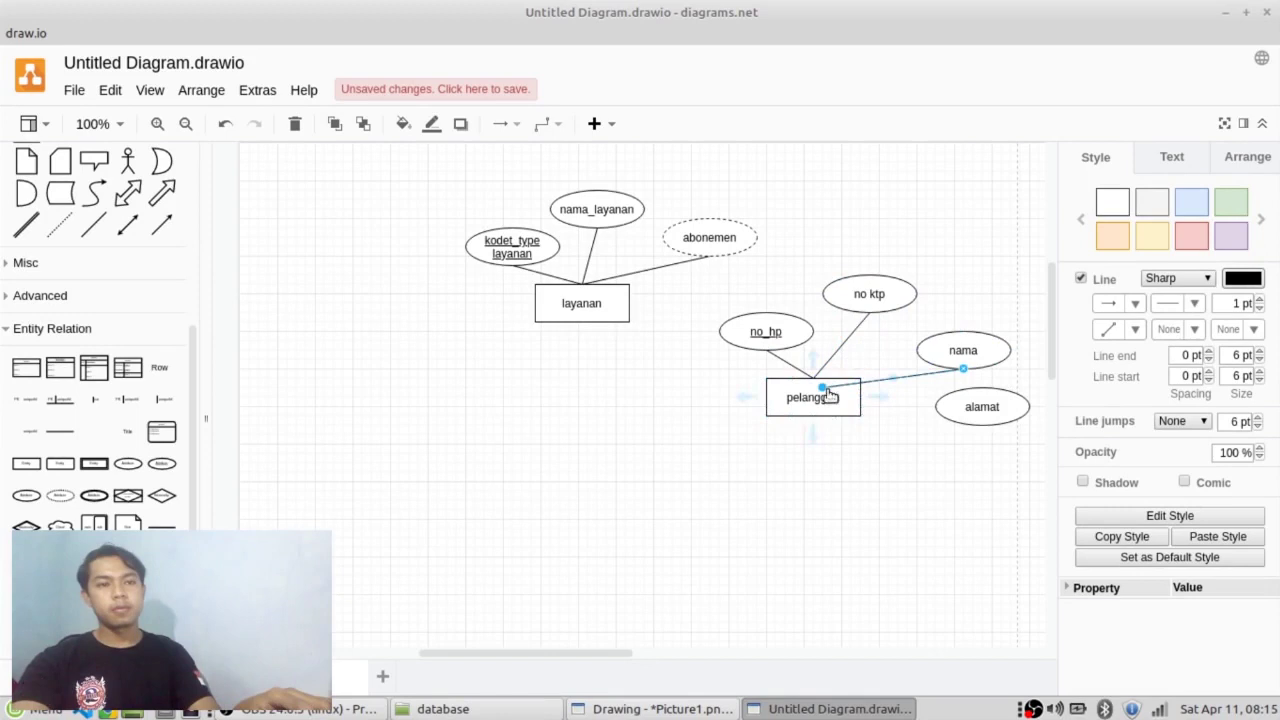
# Move the pelanggan entity down and spread its four attributes in an arc above it.
pyautogui.moveTo(850, 398); pyautogui.dragTo(790, 449)
pyautogui.click(770, 390)
pyautogui.moveTo(751, 328); pyautogui.dragTo(685, 347)
pyautogui.moveTo(878, 286); pyautogui.dragTo(839, 288)
pyautogui.moveTo(931, 340); pyautogui.dragTo(893, 299)
pyautogui.moveTo(978, 396); pyautogui.dragTo(962, 340)
pyautogui.moveTo(810, 312); pyautogui.dragTo(793, 335)
pyautogui.moveTo(700, 352); pyautogui.dragTo(709, 354)
# Move the layanan entity together with its attributes down and to the left of the pelanggan group.
pyautogui.moveTo(437, 181); pyautogui.dragTo(772, 334)
pyautogui.moveTo(574, 292); pyautogui.dragTo(405, 393)
pyautogui.click(961, 527)
# Nudge the no ktp and nama attributes into a level row side by side above pelanggan.
pyautogui.moveTo(812, 323); pyautogui.dragTo(802, 325)
pyautogui.click(928, 365)
pyautogui.moveTo(912, 330); pyautogui.dragTo(886, 343)
pyautogui.click(914, 486)
# Recheck the problem text in Picture1.png, then return to draw.io and place a relationship diamond labelled memilih between layanan and pelanggan.
pyautogui.click(612, 712)
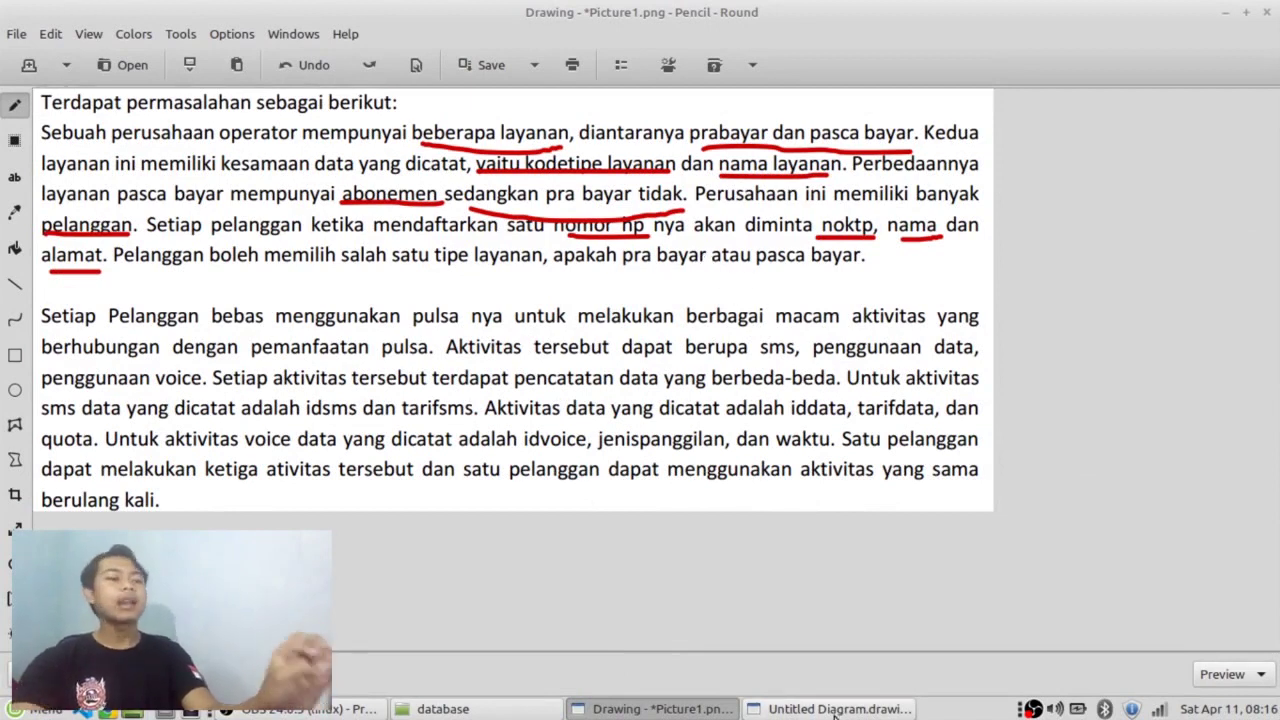
pyautogui.click(758, 706)
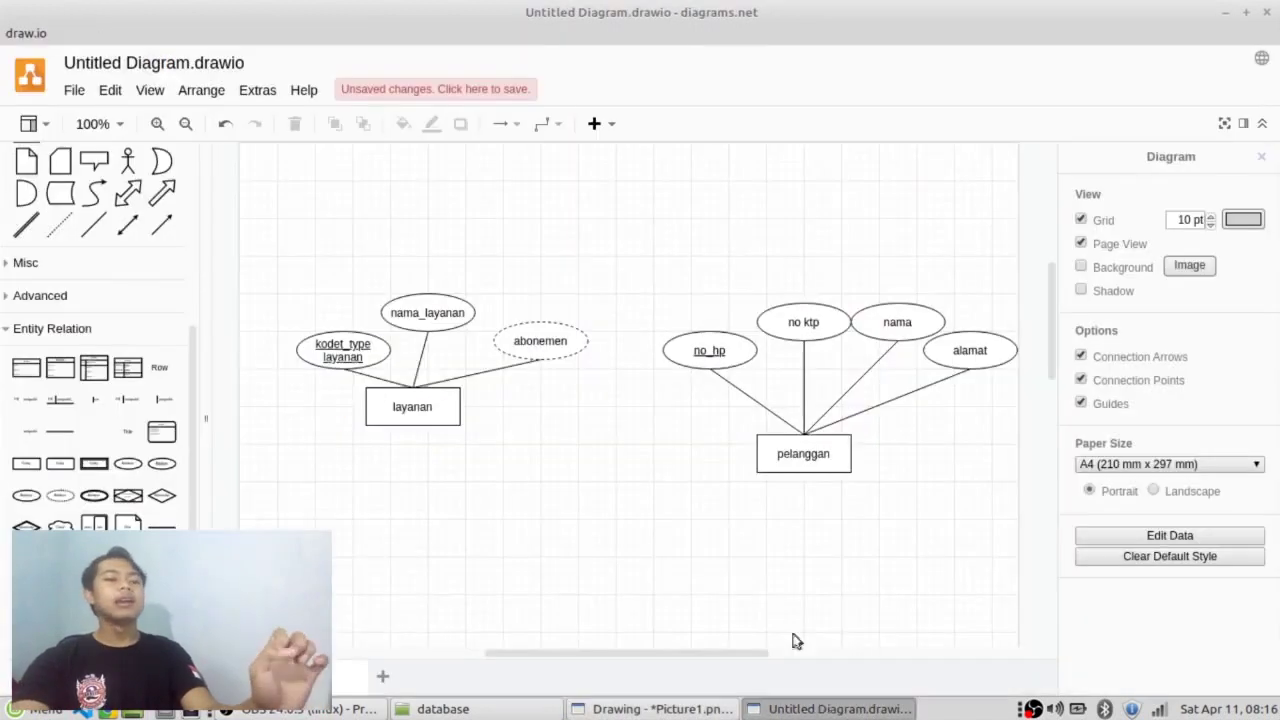
pyautogui.click(155, 505)
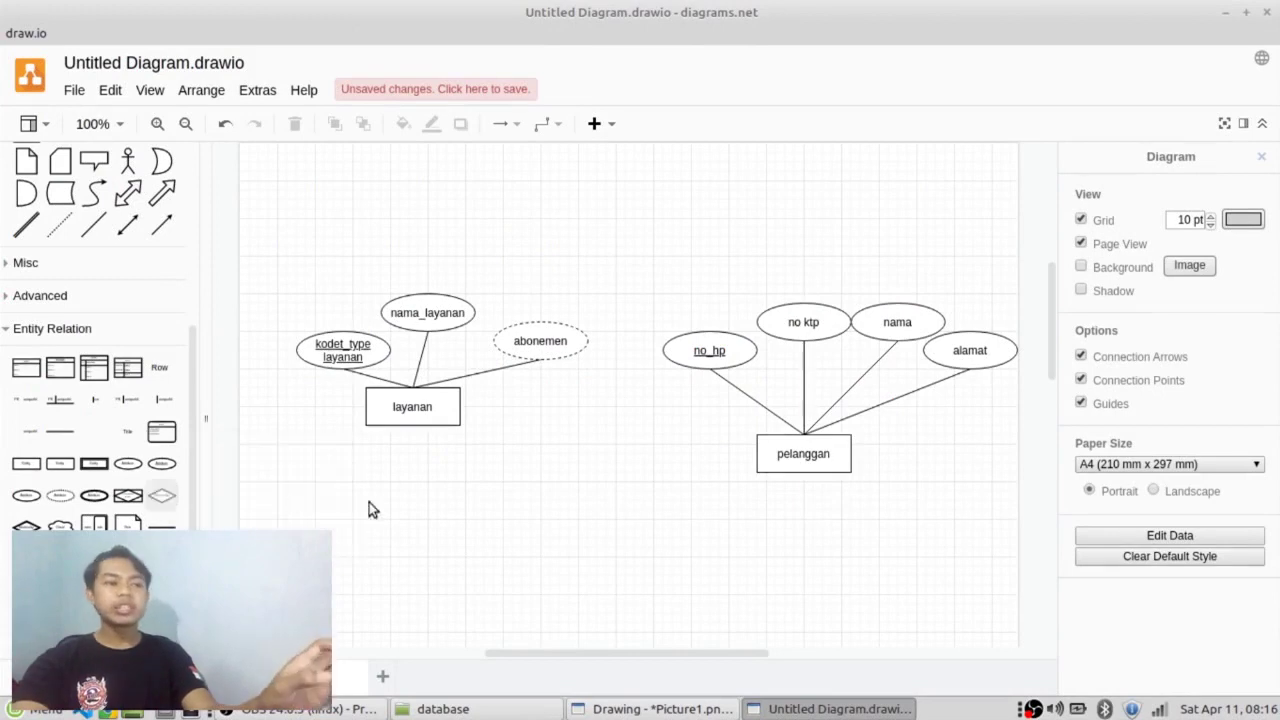
pyautogui.moveTo(603, 398); pyautogui.dragTo(577, 440)
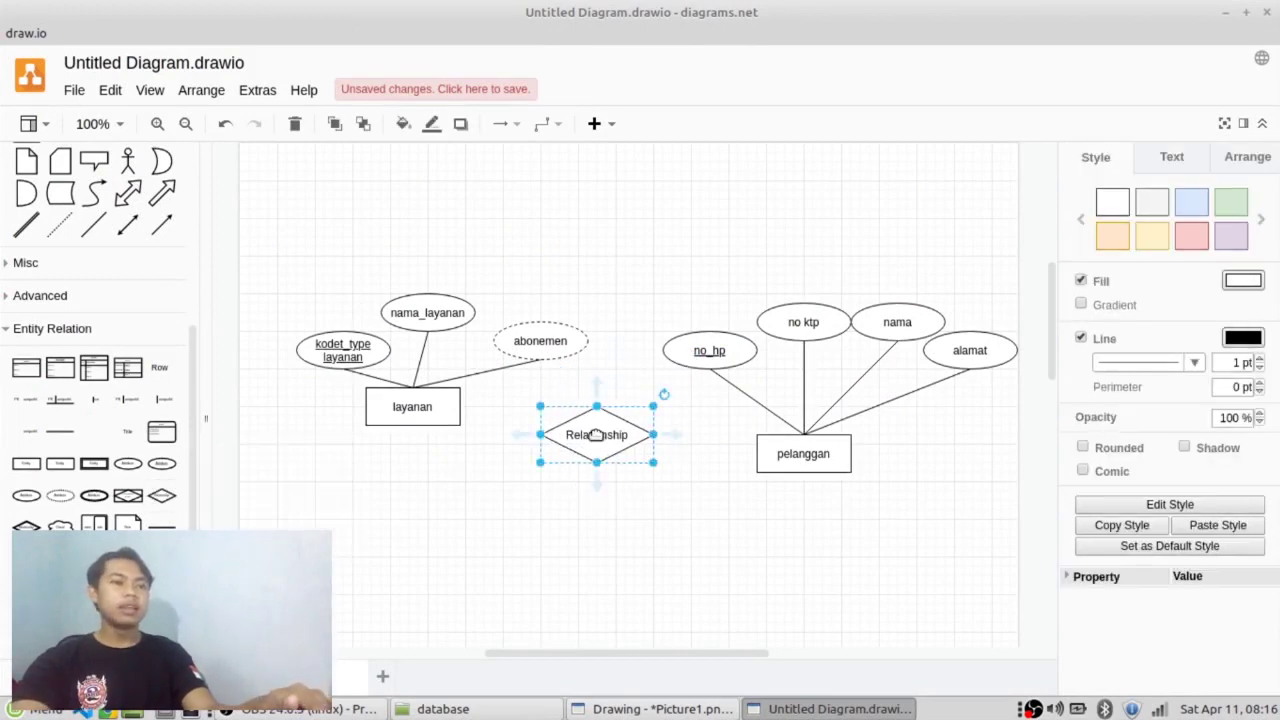
pyautogui.doubleClick(580, 438)
pyautogui.write('memilih')
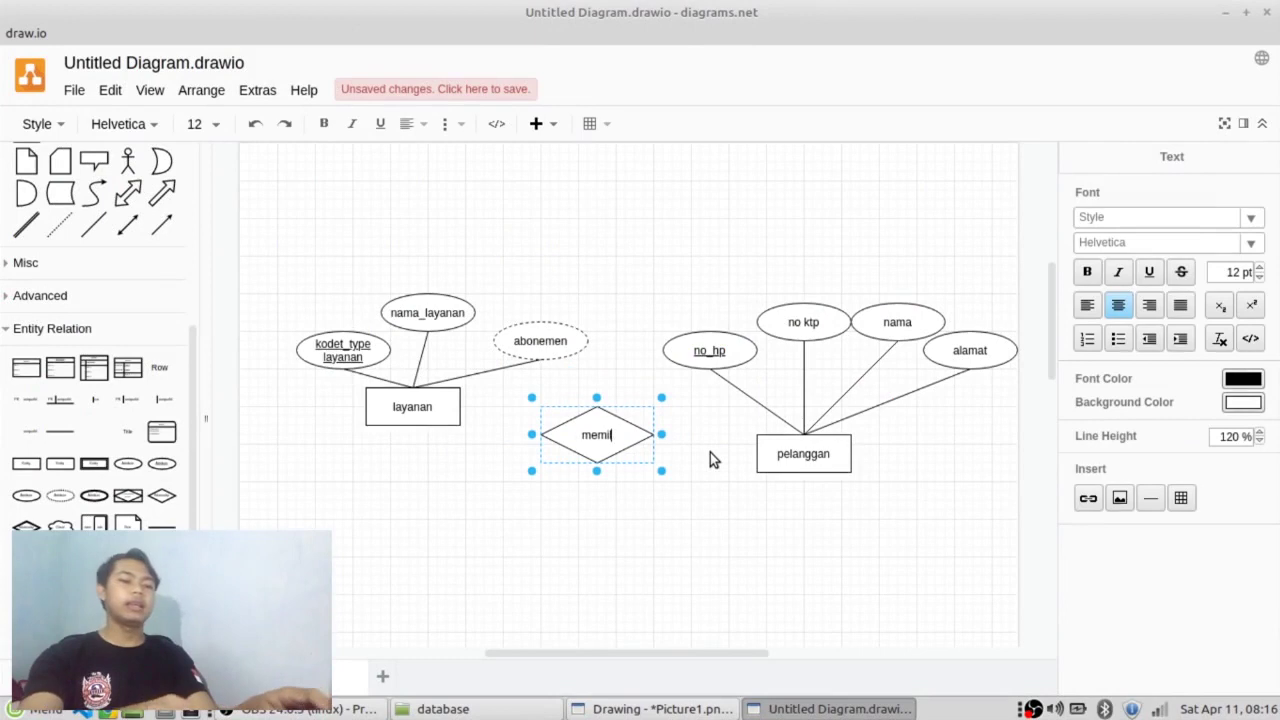
pyautogui.click(718, 455)
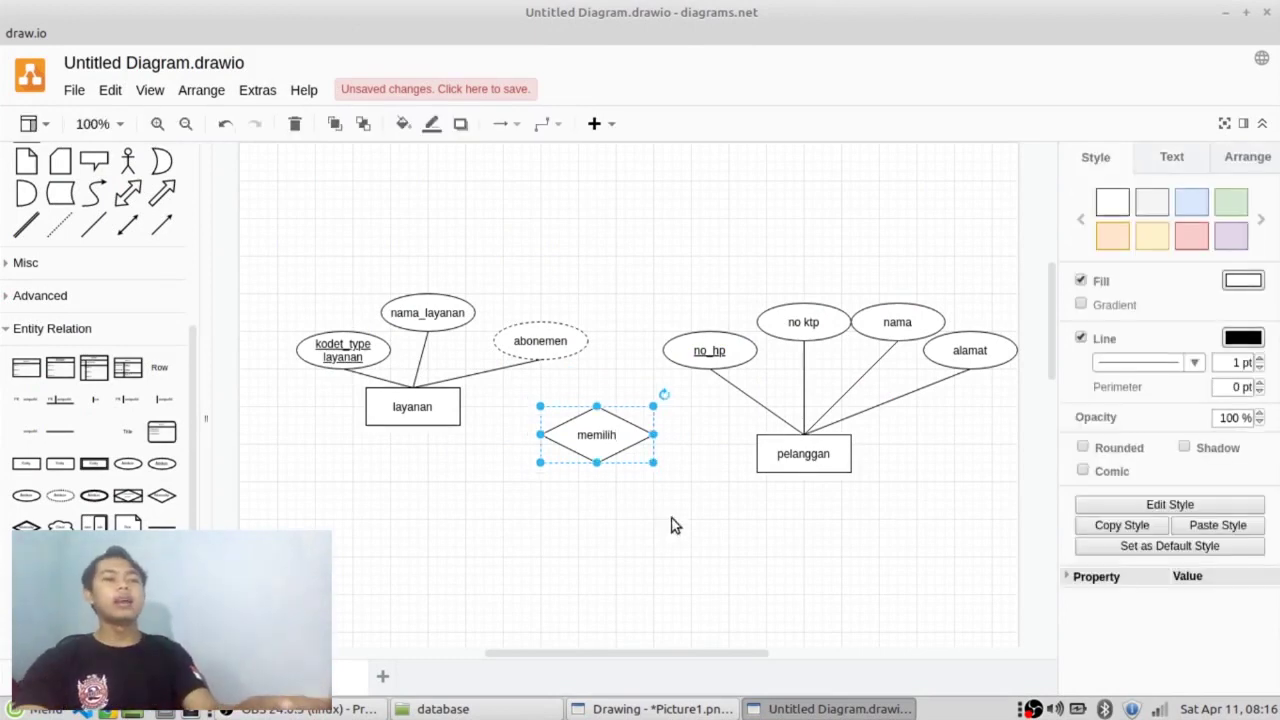
pyautogui.click(723, 499)
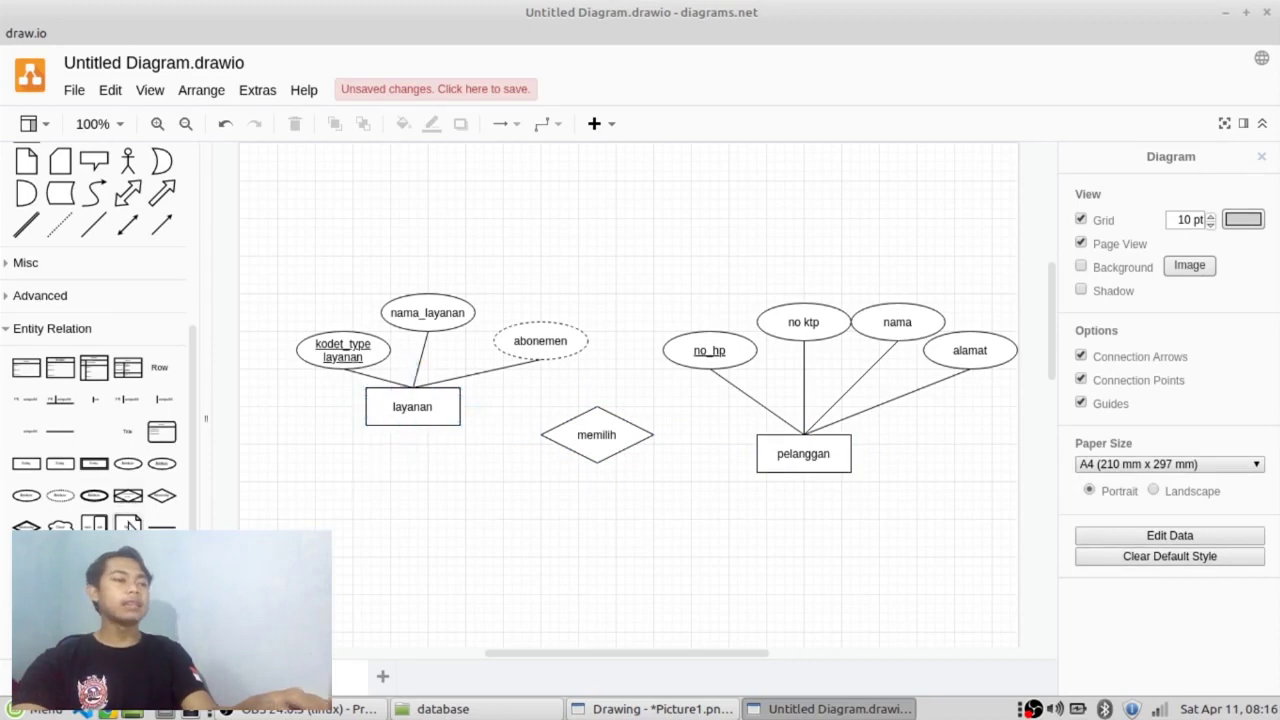
# Connect memilih to pelanggan with a crow's-foot connector, its zero-or-one end at the diamond and its zero-or-many end at the entity.
pyautogui.moveTo(161, 521)
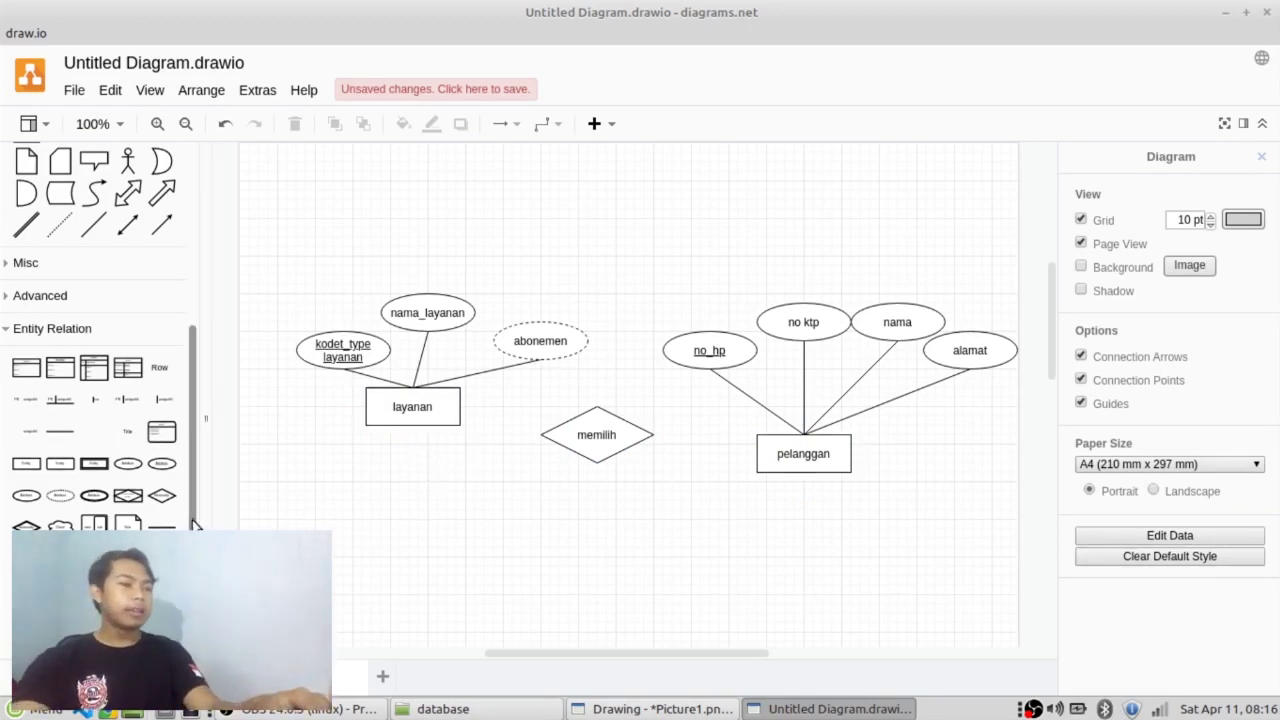
pyautogui.scroll(-1, 95, 336)
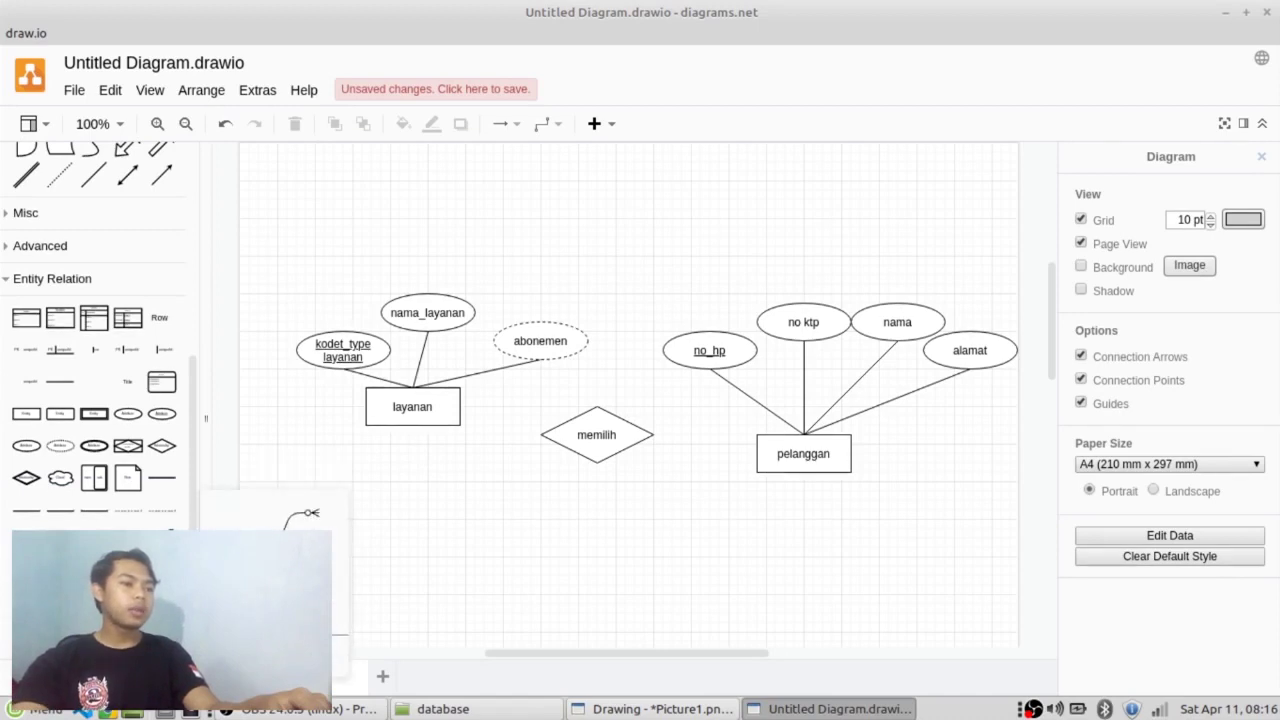
pyautogui.click(161, 535)
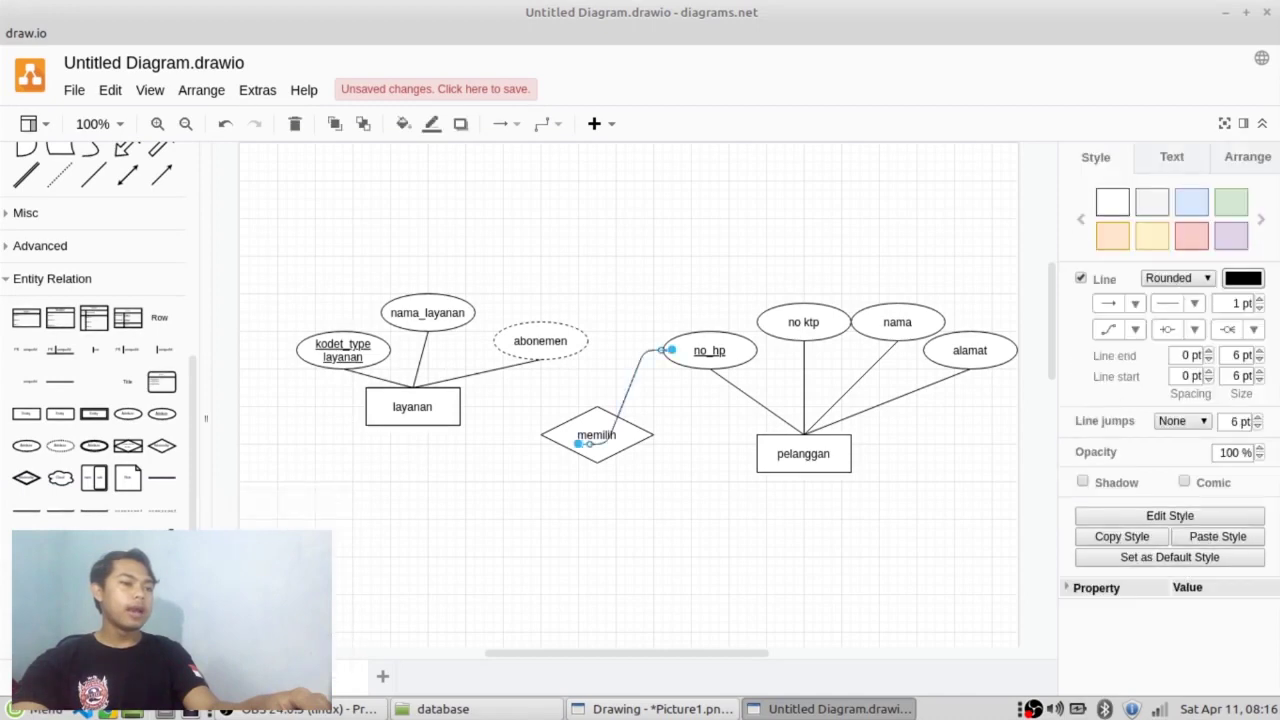
pyautogui.moveTo(673, 353); pyautogui.dragTo(756, 452)
pyautogui.moveTo(577, 446); pyautogui.dragTo(655, 435)
pyautogui.click(577, 551)
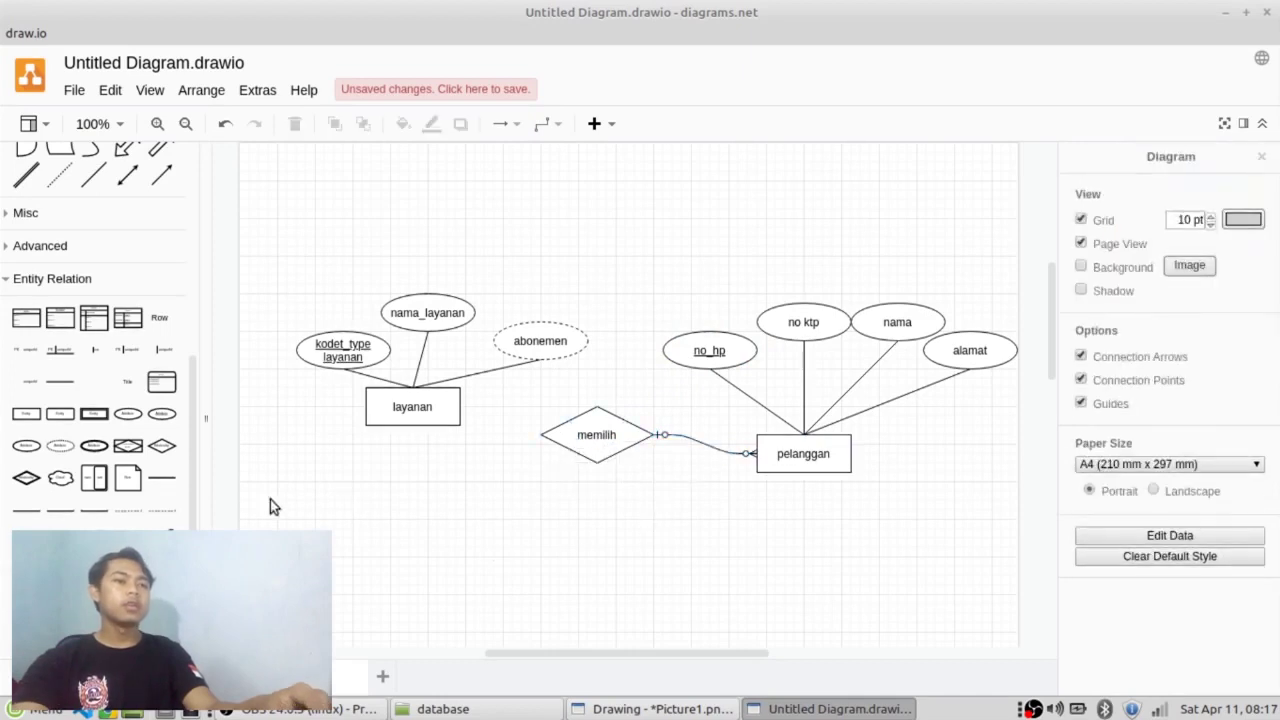
# Connect layanan to memilih with an Entity Relation line showing 1 at the diamond, and nudge the diamond slightly upward.
pyautogui.click(30, 518)
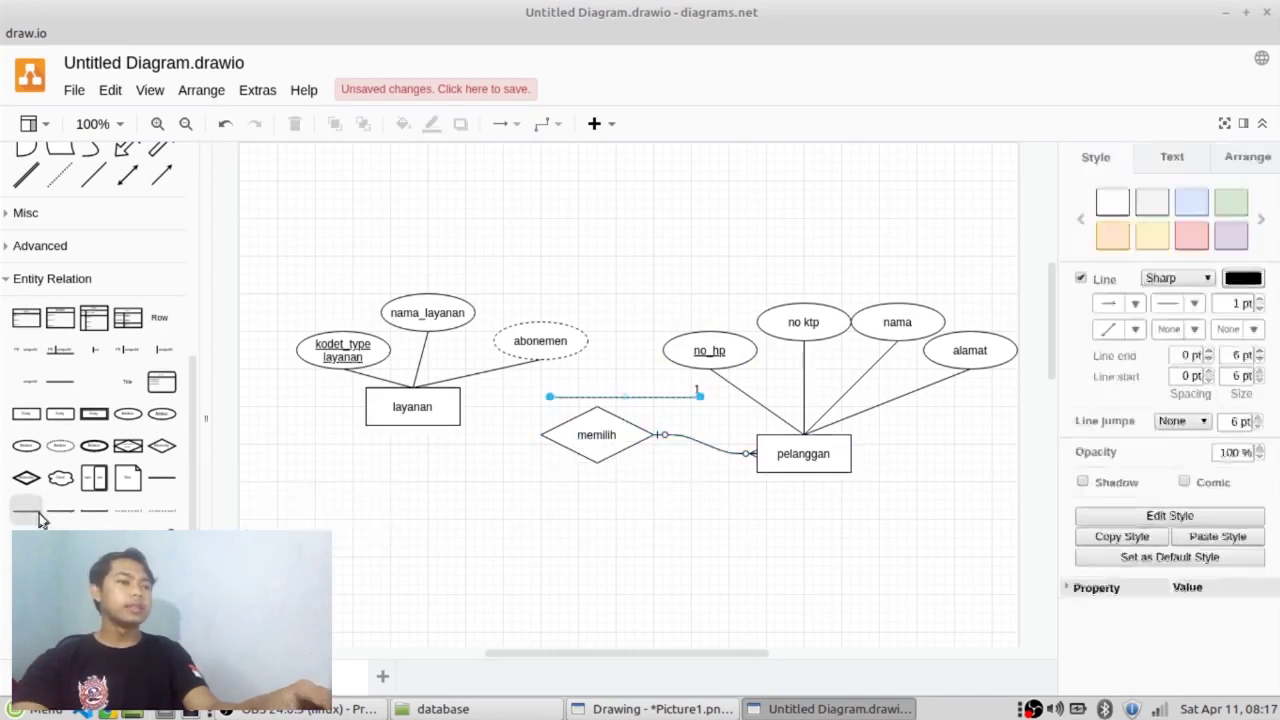
pyautogui.moveTo(703, 402); pyautogui.dragTo(460, 420)
pyautogui.click(514, 517)
pyautogui.moveTo(597, 458); pyautogui.dragTo(600, 449)
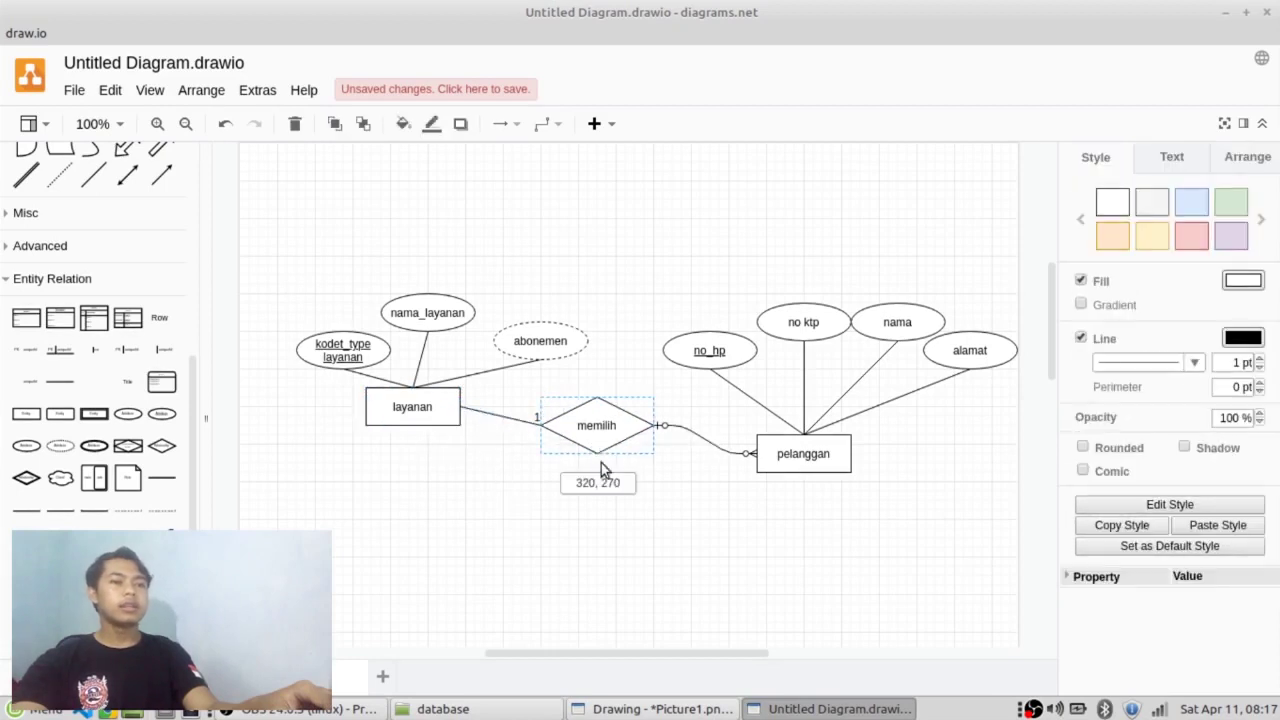
pyautogui.click(792, 498)
pyautogui.moveTo(294, 198); pyautogui.dragTo(914, 528)
pyautogui.click(775, 267)
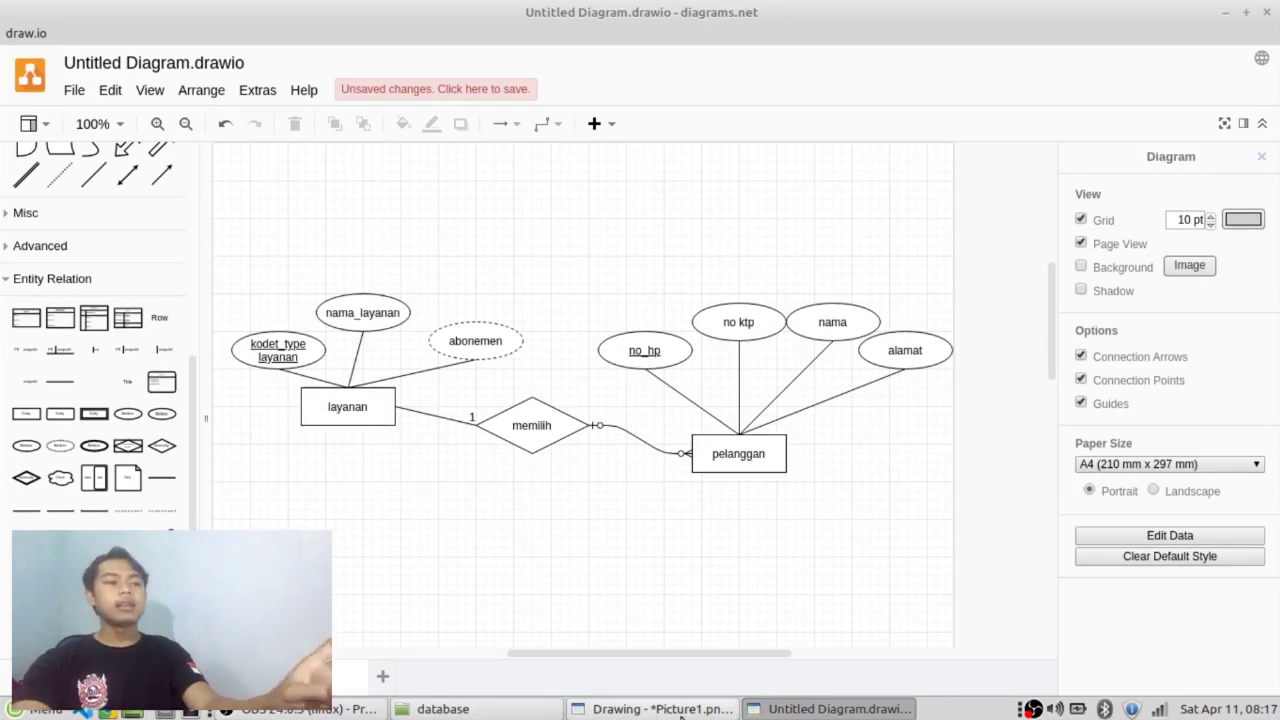
# Switch to Picture1.png and underline the sentence on choosing one service type, then mark Pelanggan and pulsa in the second paragraph.
pyautogui.click(650, 709)
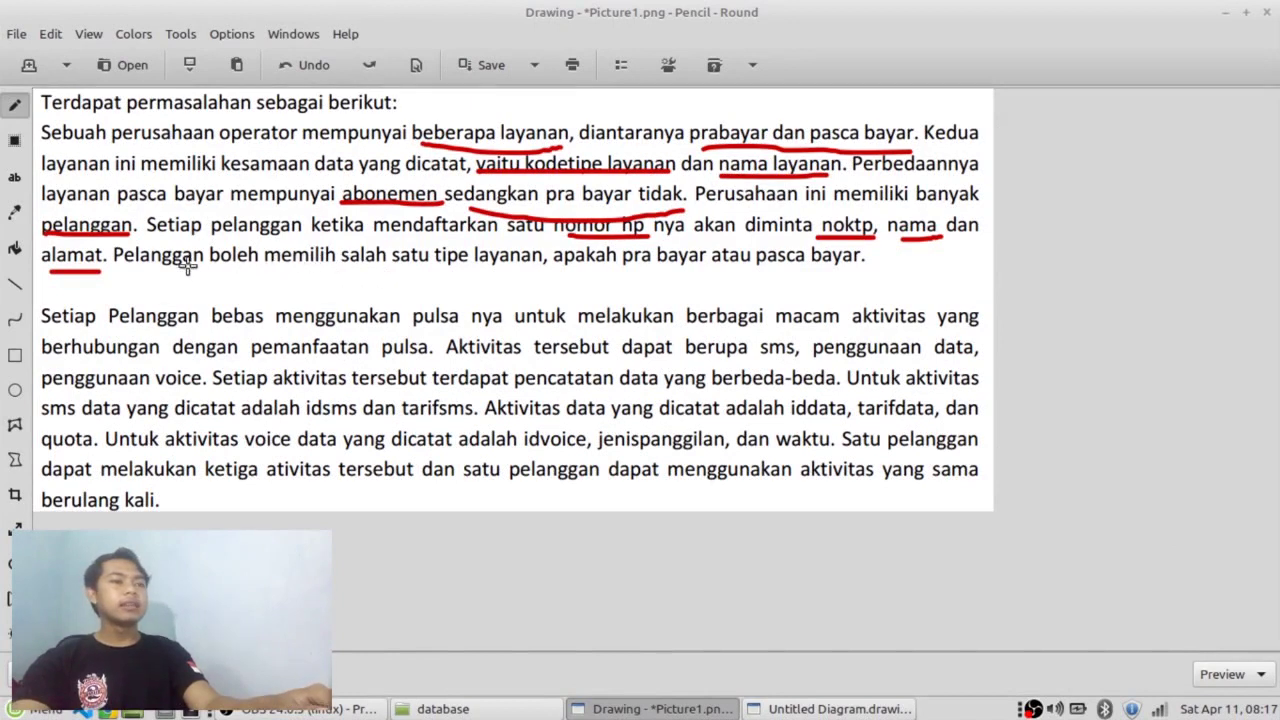
pyautogui.moveTo(165, 270); pyautogui.dragTo(487, 268)
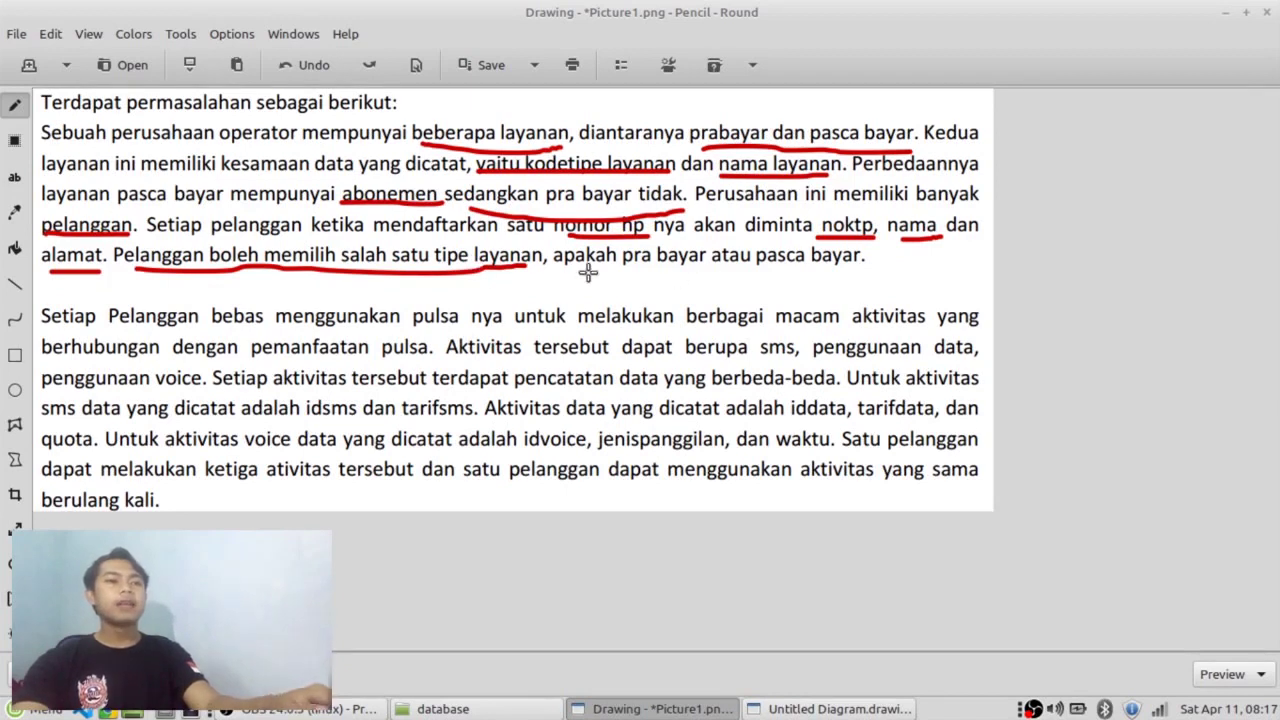
pyautogui.moveTo(582, 266); pyautogui.dragTo(845, 265)
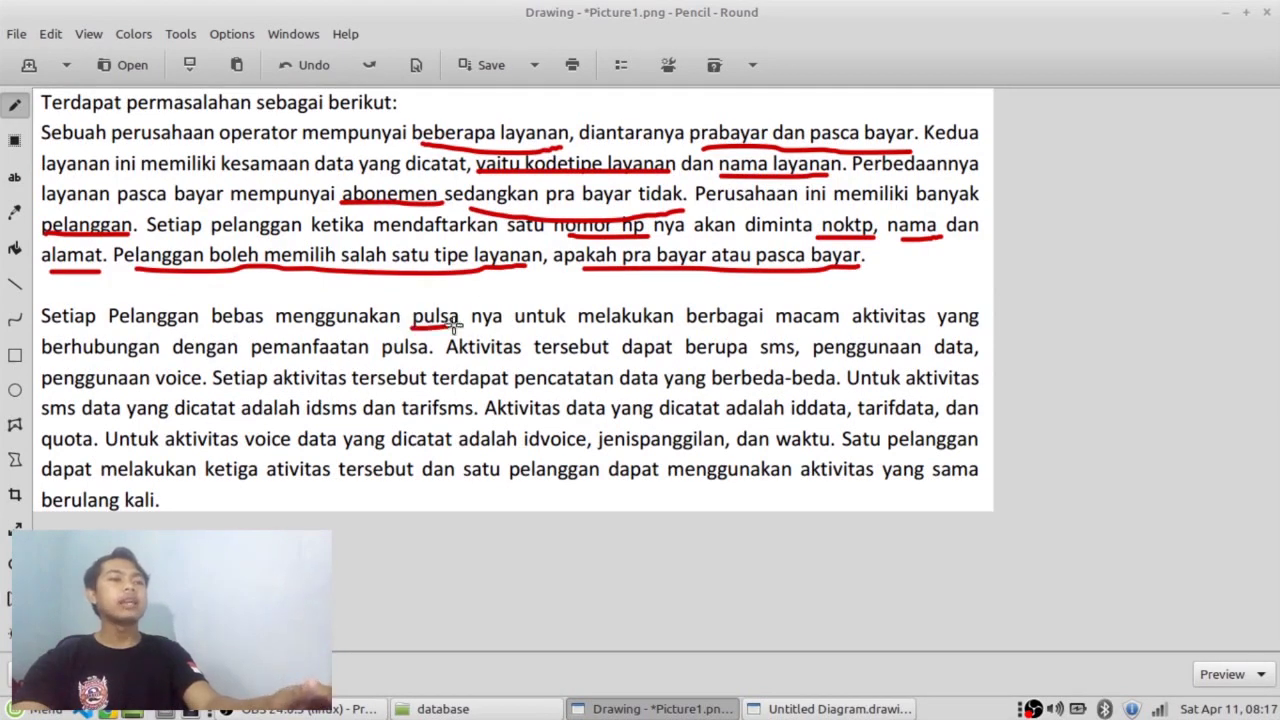
pyautogui.moveTo(117, 325)
pyautogui.mouseDown()
pyautogui.moveTo(218, 330)
pyautogui.moveTo(90, 292)
pyautogui.moveTo(105, 322)
pyautogui.mouseUp()
pyautogui.moveTo(400, 310)
pyautogui.mouseDown()
pyautogui.moveTo(462, 318)
pyautogui.moveTo(405, 312)
pyautogui.mouseUp()
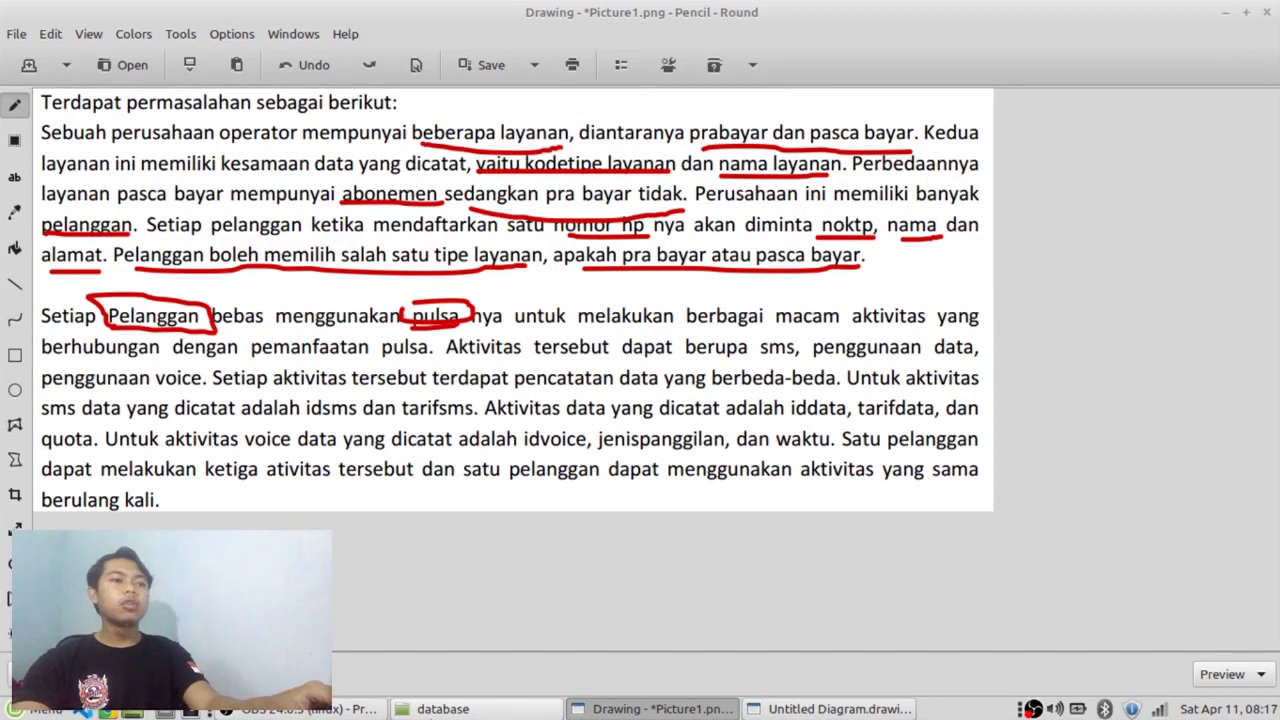
# Switch to draw.io and place a plain Attribute ellipse below and to the right of alamat.
pyautogui.click(752, 710)
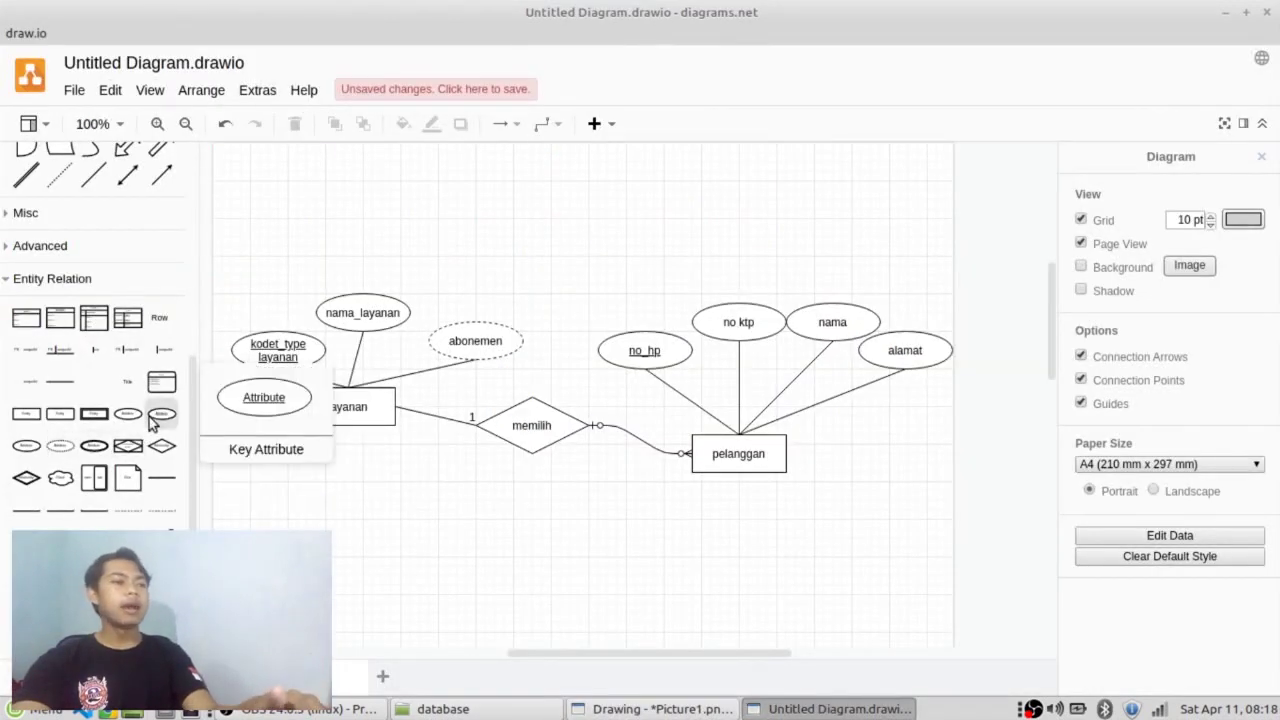
pyautogui.moveTo(133, 422); pyautogui.dragTo(901, 405)
pyautogui.click(869, 509)
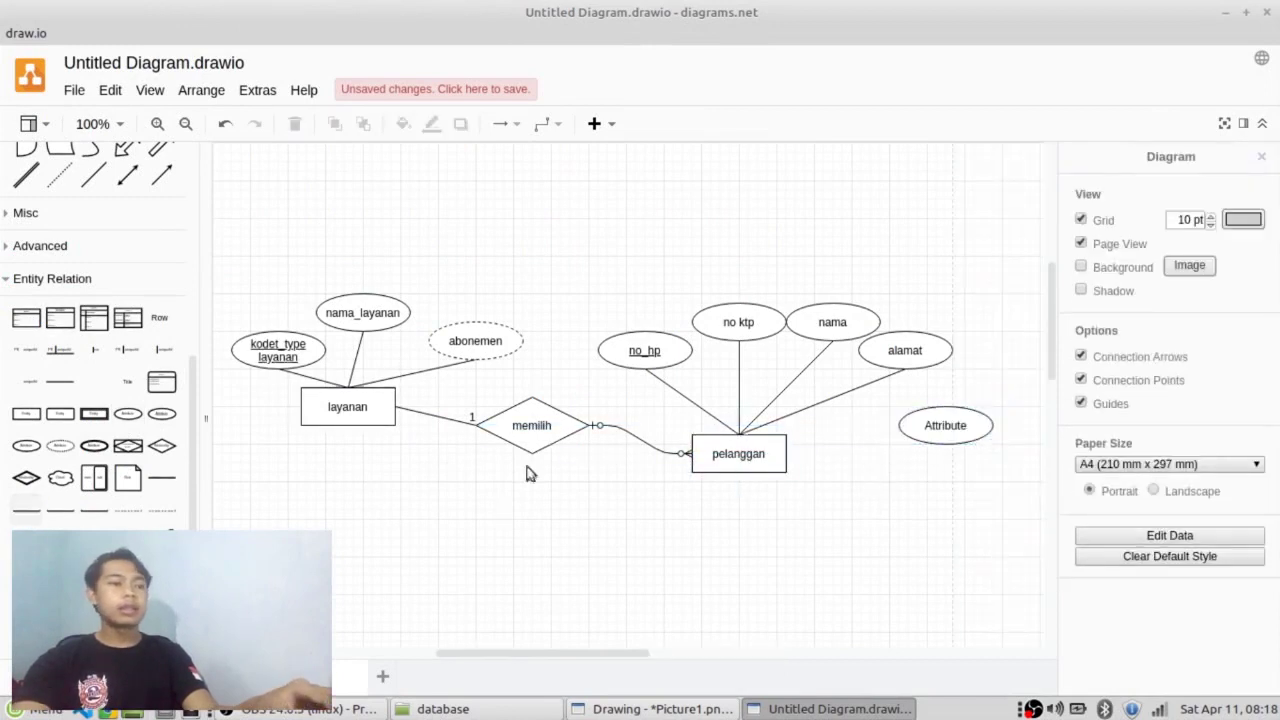
# Connect the new attribute to the top of pelanggan using a copy of the alamat line, and shift pelanggan slightly down.
pyautogui.click(795, 412)
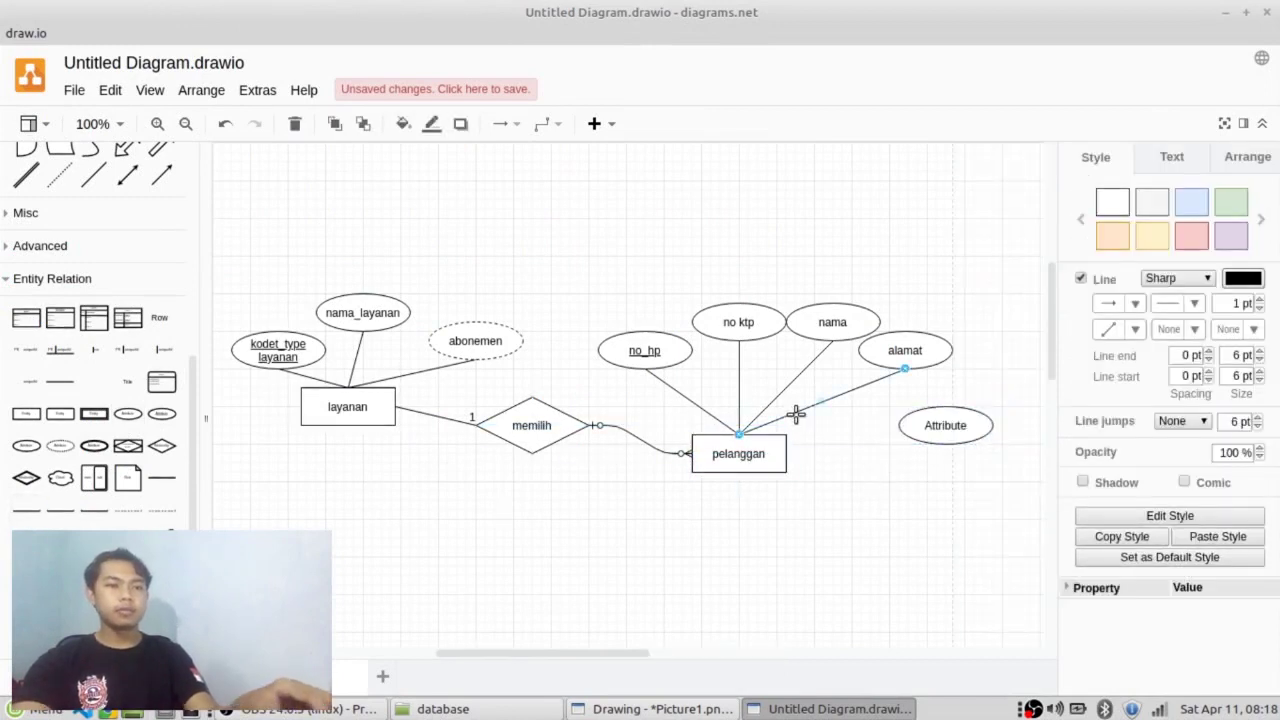
pyautogui.moveTo(904, 368); pyautogui.dragTo(914, 378)
pyautogui.moveTo(926, 453); pyautogui.dragTo(945, 443)
pyautogui.moveTo(748, 449); pyautogui.dragTo(769, 488)
pyautogui.press('Escape')
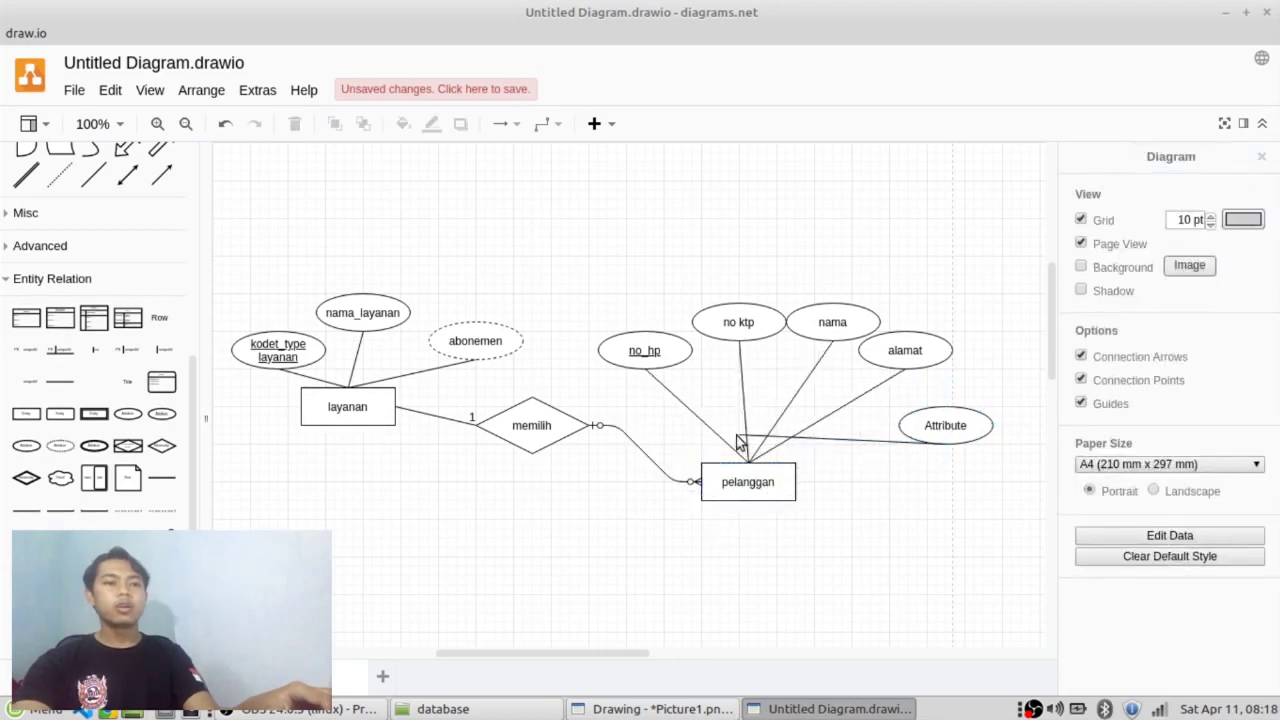
pyautogui.click(745, 441)
pyautogui.moveTo(739, 436); pyautogui.dragTo(748, 462)
pyautogui.press('Escape')
# Label the new pelanggan attribute pulsa.
pyautogui.click(985, 450)
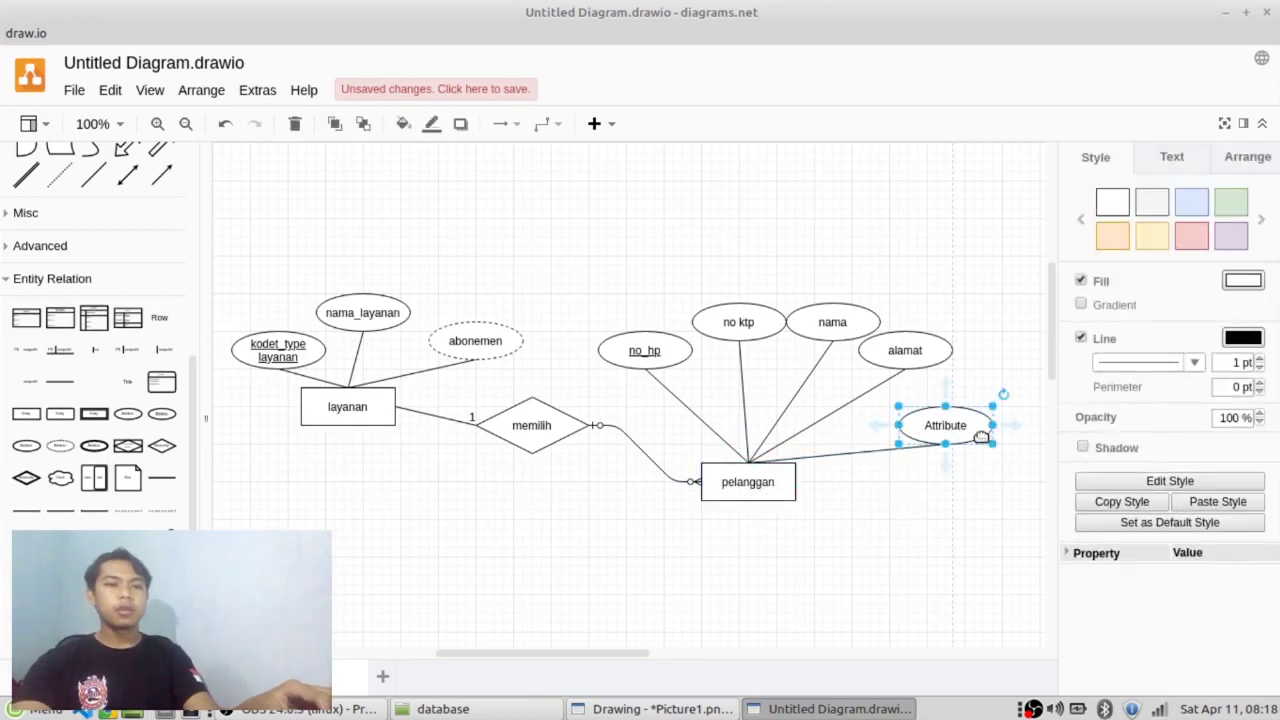
pyautogui.doubleClick(985, 452)
pyautogui.write('pulsa')
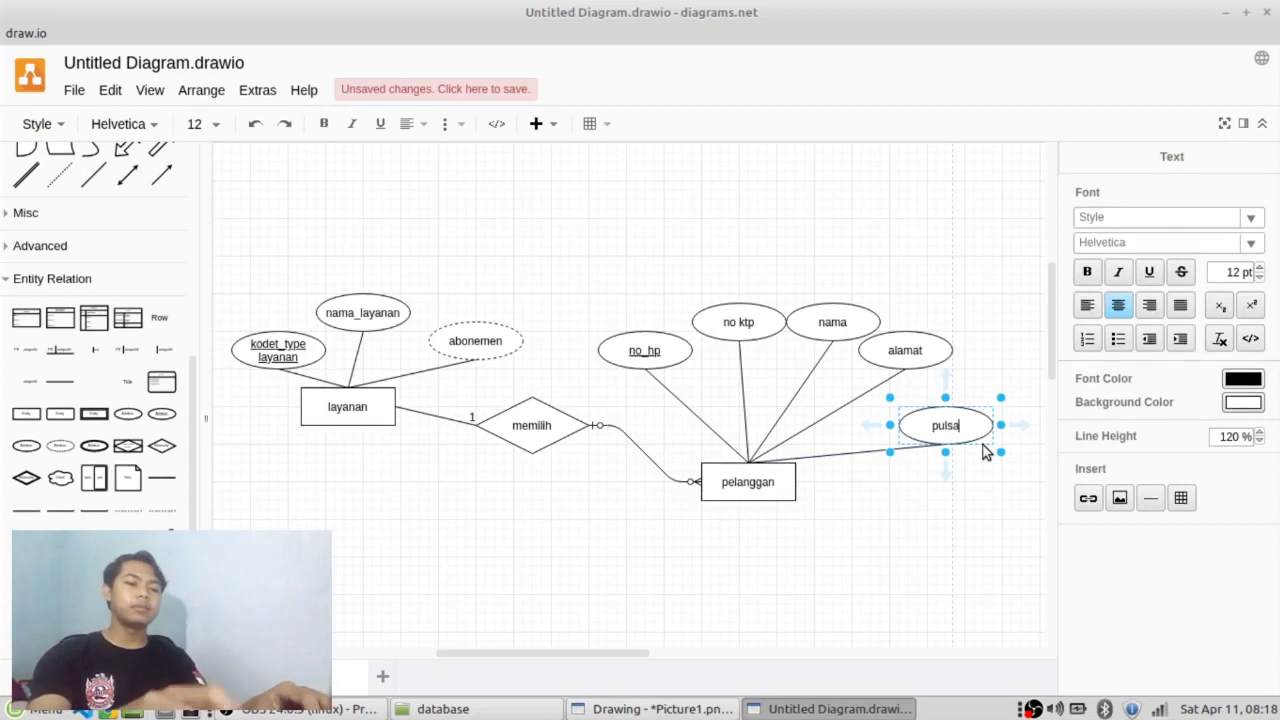
pyautogui.press('Escape')
pyautogui.press('Escape')
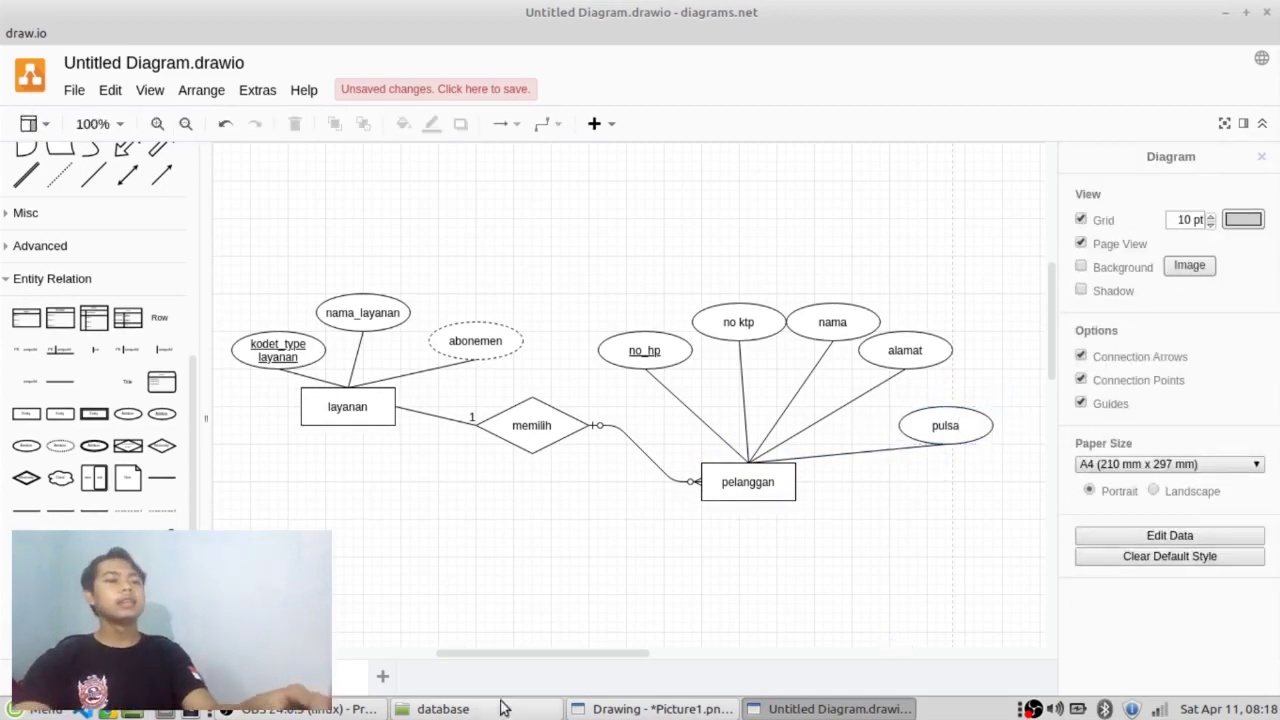
# Switch to Picture1.png and mark aktivitas, pemanfaatan pulsa, sms, data, voice, idsms and tarifsms in the second paragraph.
pyautogui.click(588, 708)
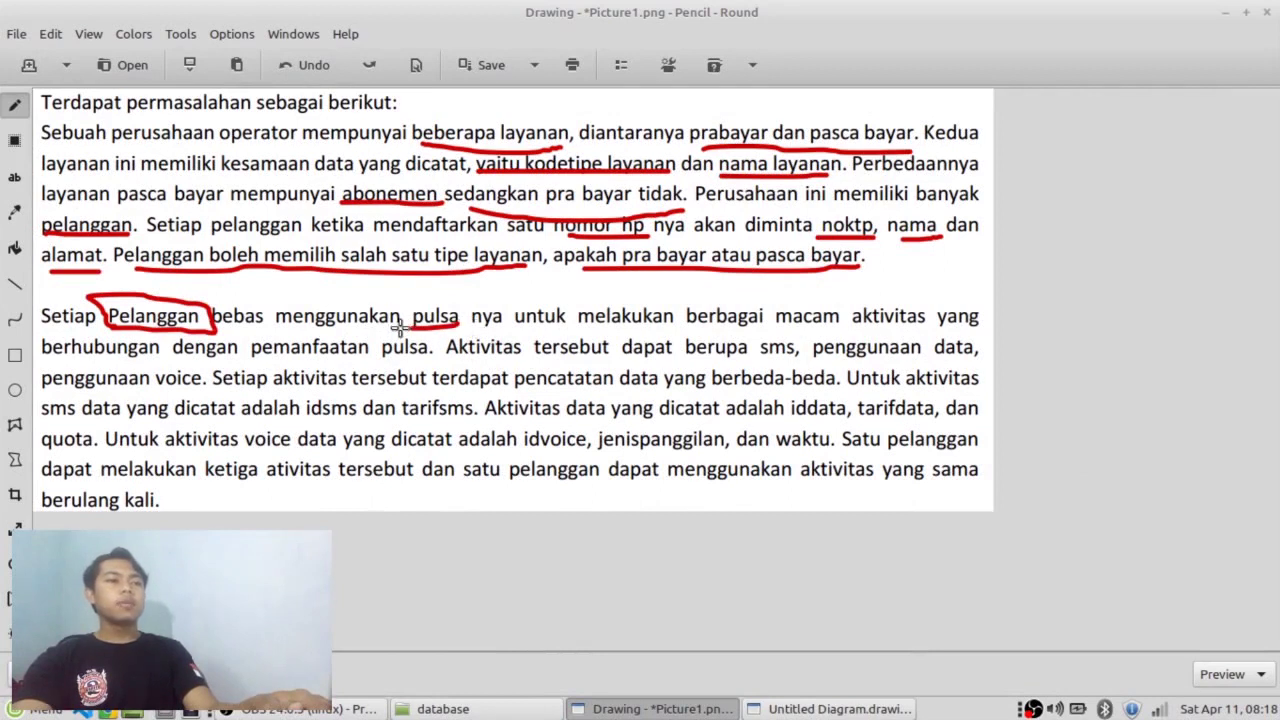
pyautogui.moveTo(852, 324); pyautogui.dragTo(1005, 333)
pyautogui.moveTo(848, 295)
pyautogui.mouseDown()
pyautogui.moveTo(890, 340)
pyautogui.moveTo(849, 297)
pyautogui.mouseUp()
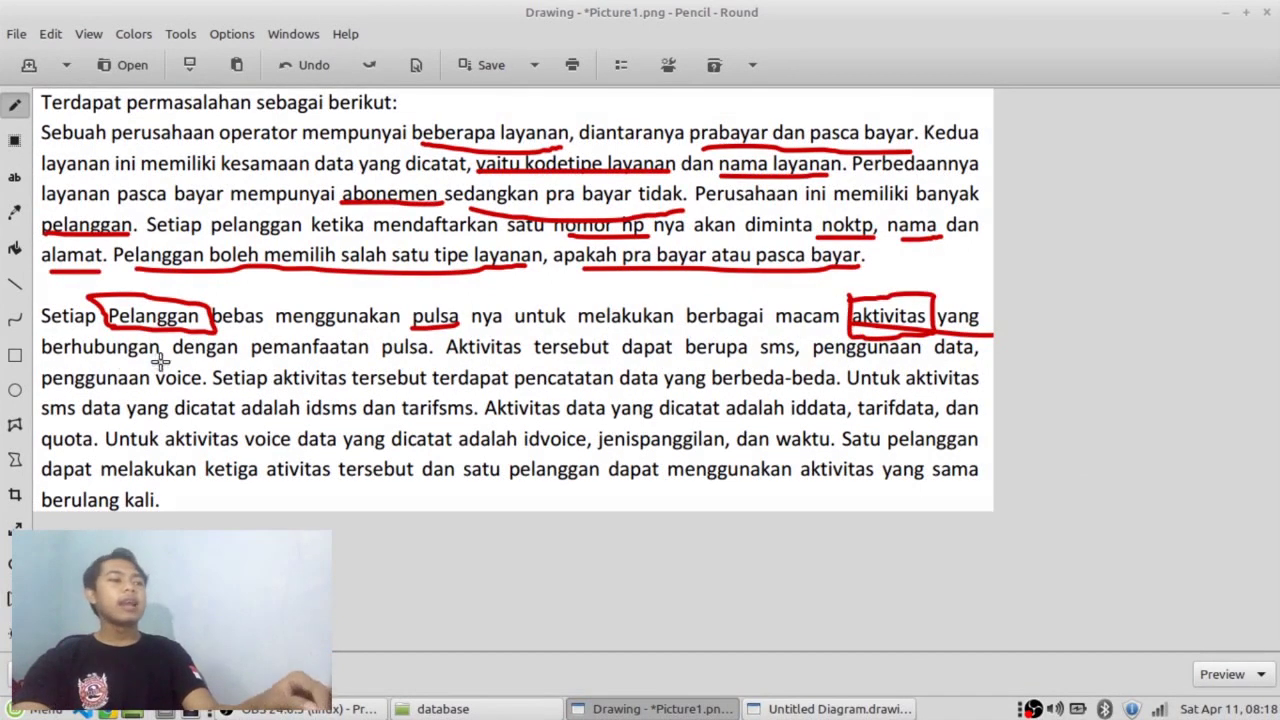
pyautogui.moveTo(275, 357); pyautogui.dragTo(418, 366)
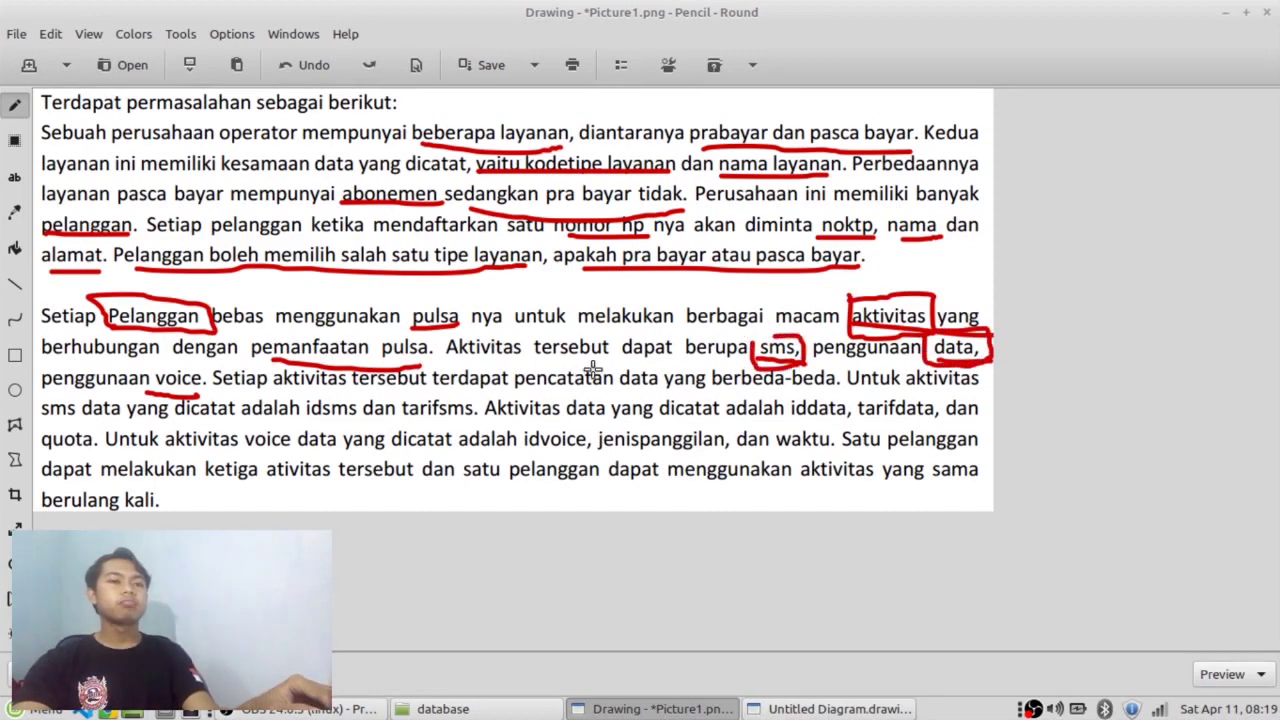
pyautogui.moveTo(210, 365); pyautogui.dragTo(152, 362)
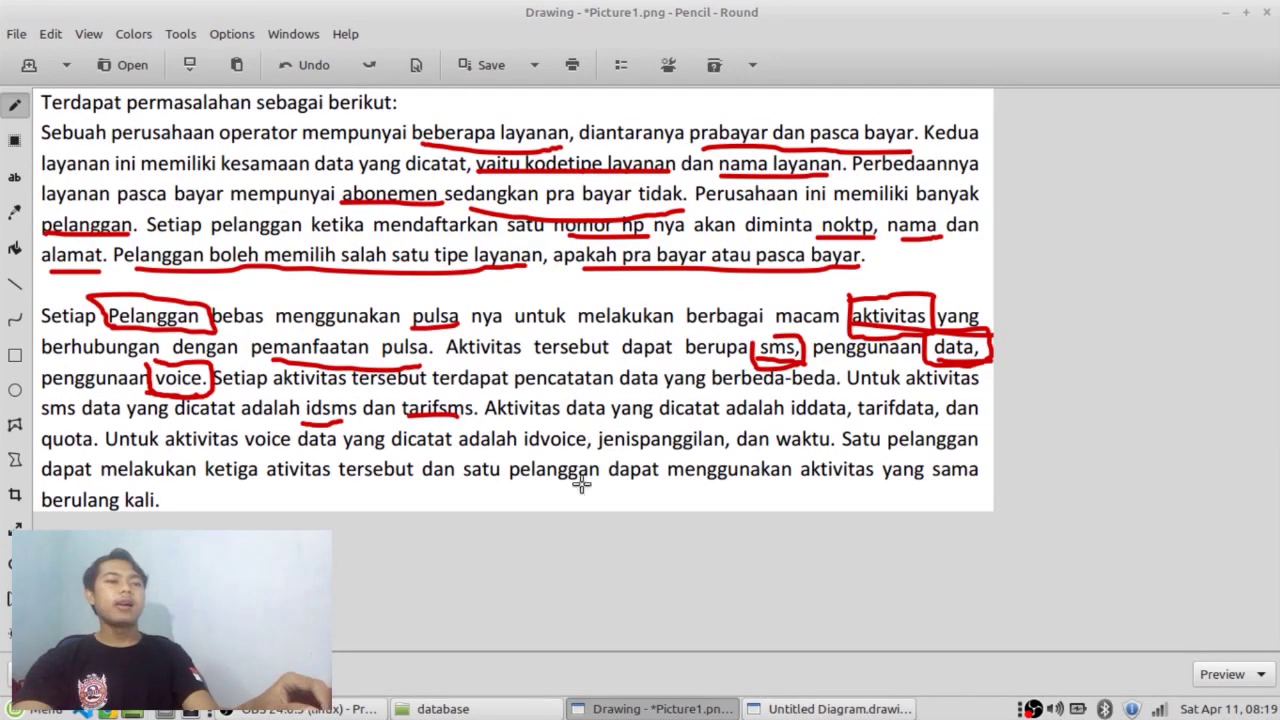
# Switch to draw.io and add an entity labelled aktifitas below pelanggan, leaving a gap between them.
pyautogui.click(765, 713)
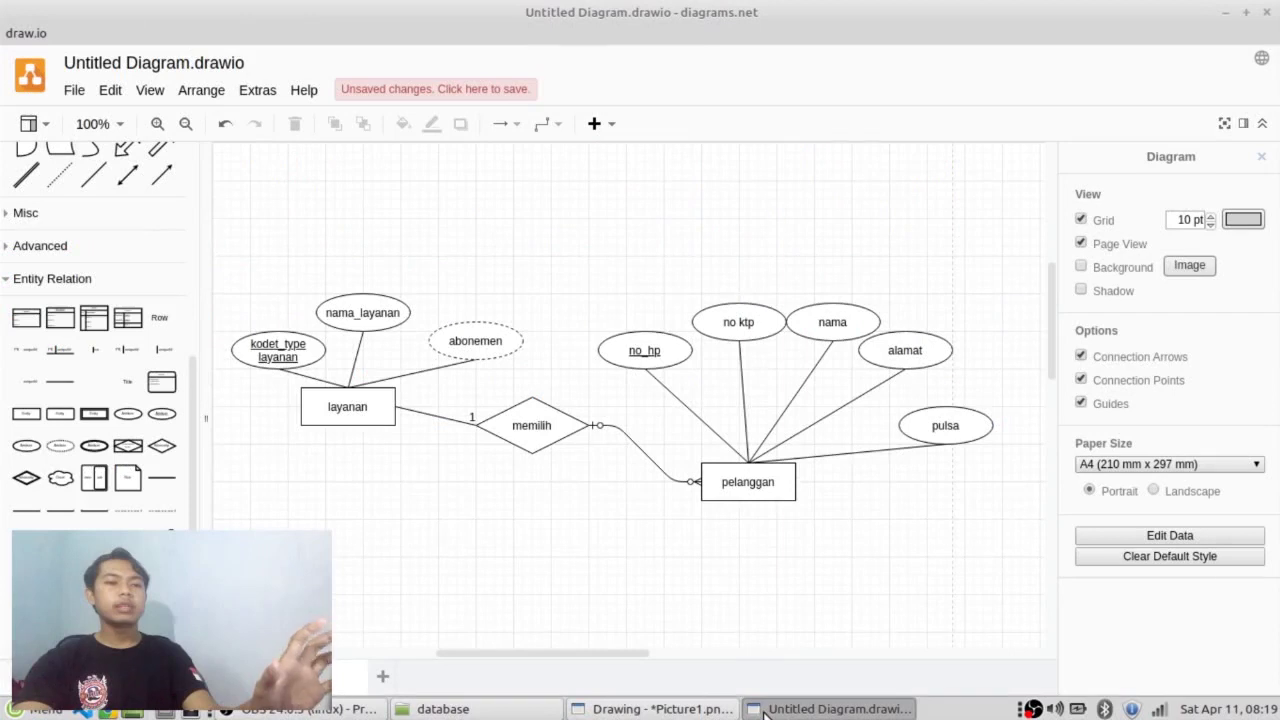
pyautogui.scroll(-5, 729, 563)
pyautogui.scroll(1, 729, 558)
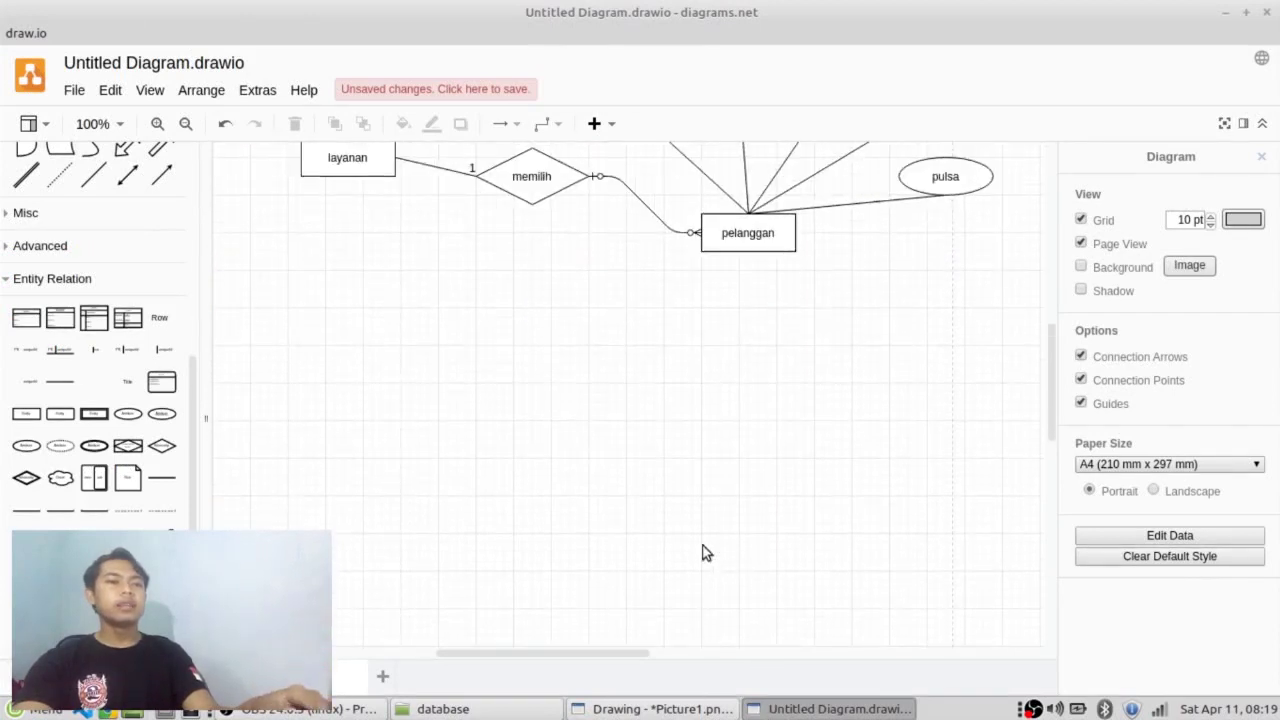
pyautogui.moveTo(60, 415); pyautogui.dragTo(709, 434)
pyautogui.doubleClick(748, 439)
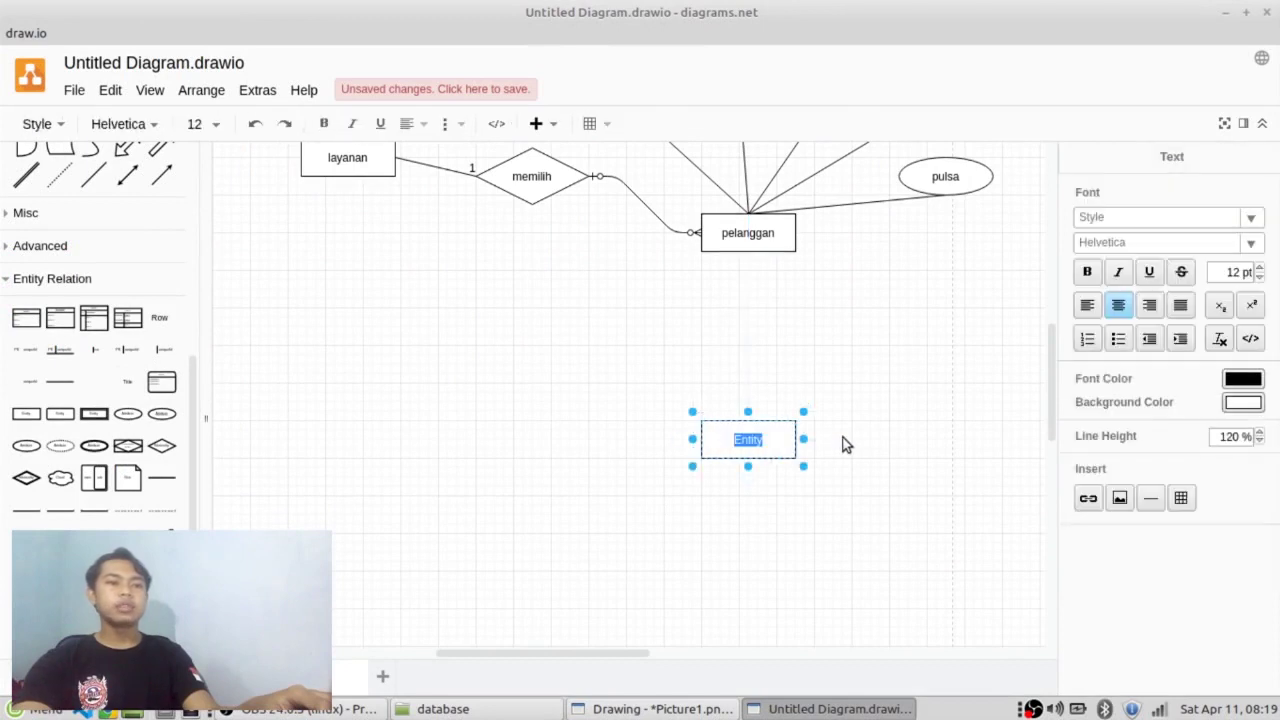
pyautogui.write('aktifita')
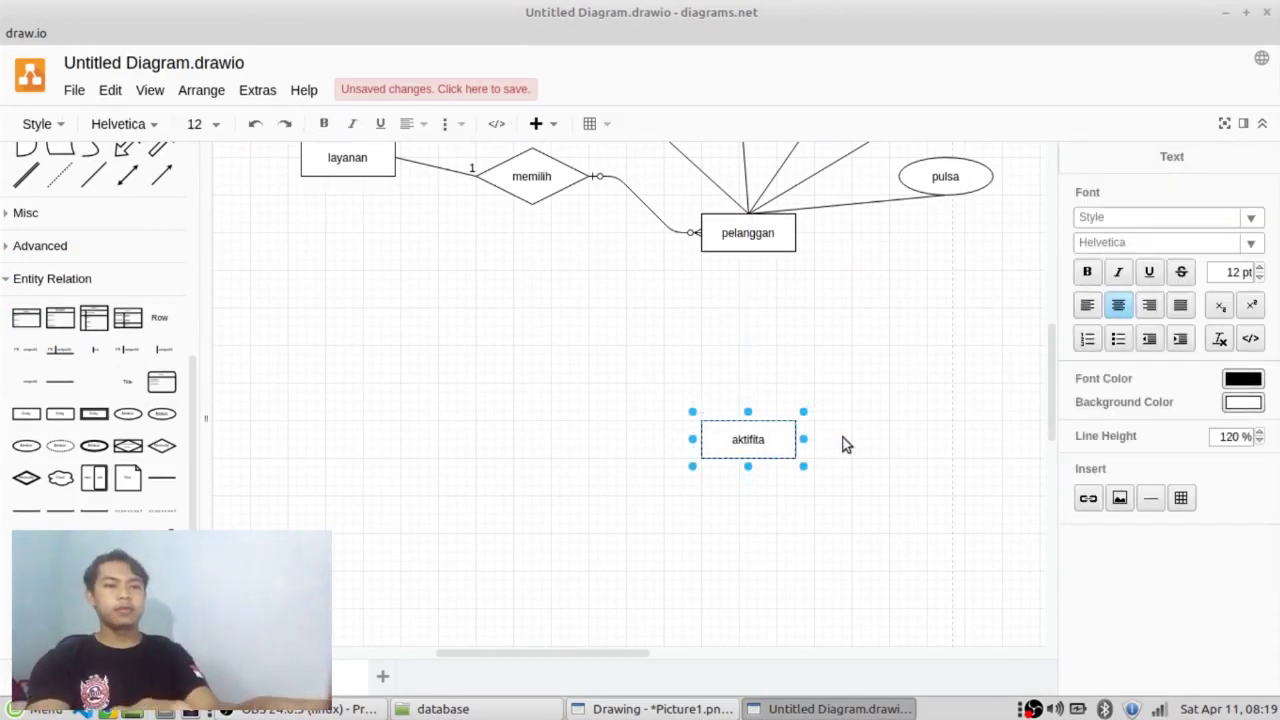
pyautogui.press('Escape')
# Add an entity labelled sms below and to the left of aktifitas.
pyautogui.moveTo(26, 413); pyautogui.dragTo(585, 556)
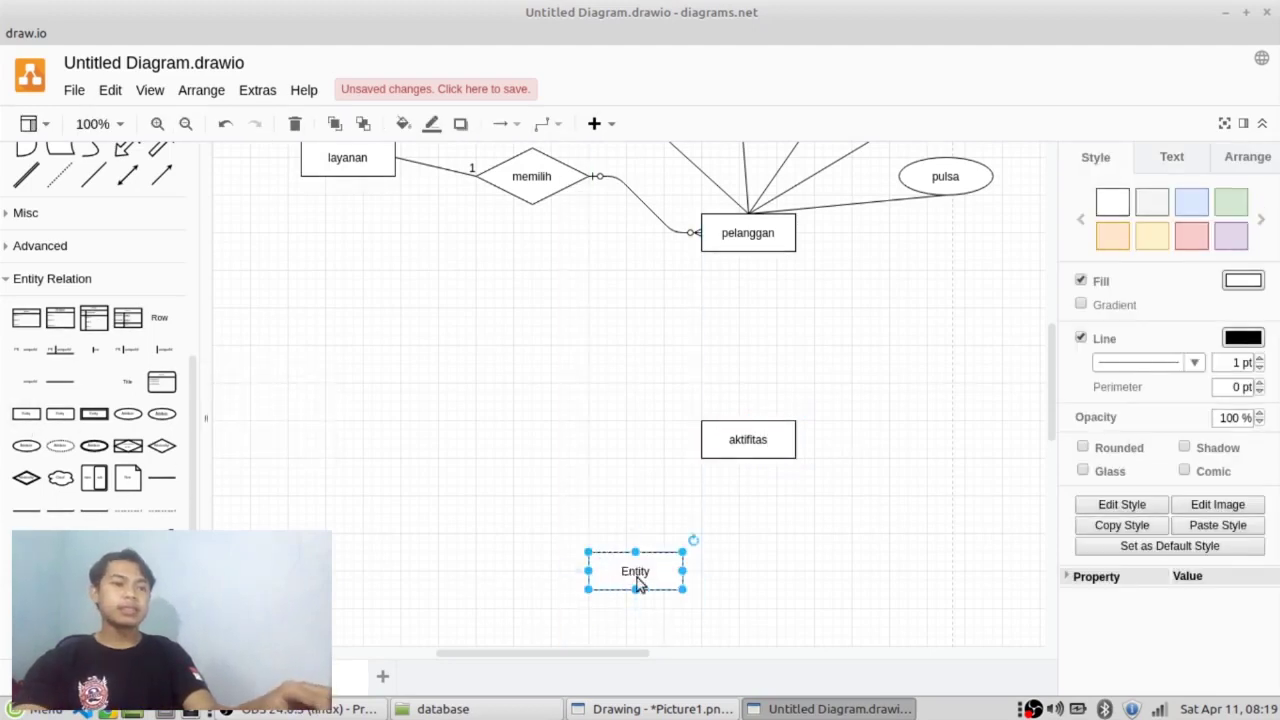
pyautogui.doubleClick(638, 582)
pyautogui.write('sms')
pyautogui.press('Escape')
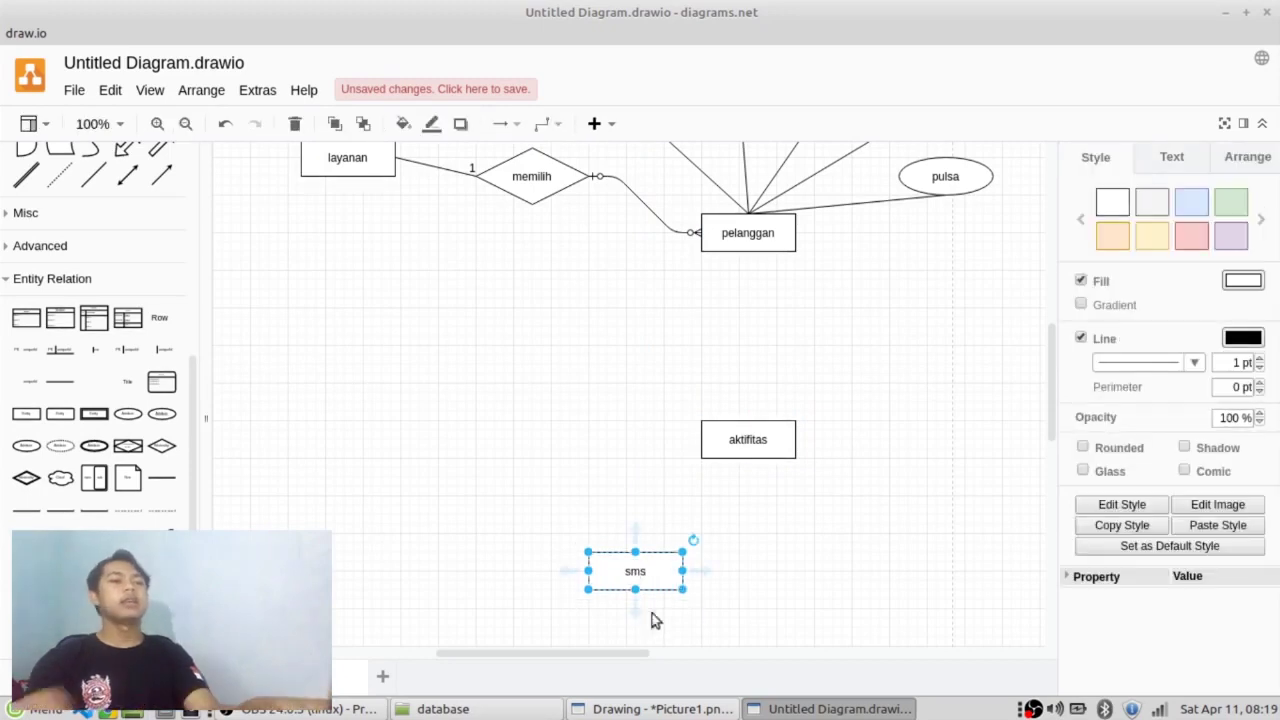
# Add two entities to the right of sms, labelled voice and data.
pyautogui.moveTo(640, 582); pyautogui.dragTo(806, 572)
pyautogui.doubleClick(807, 575)
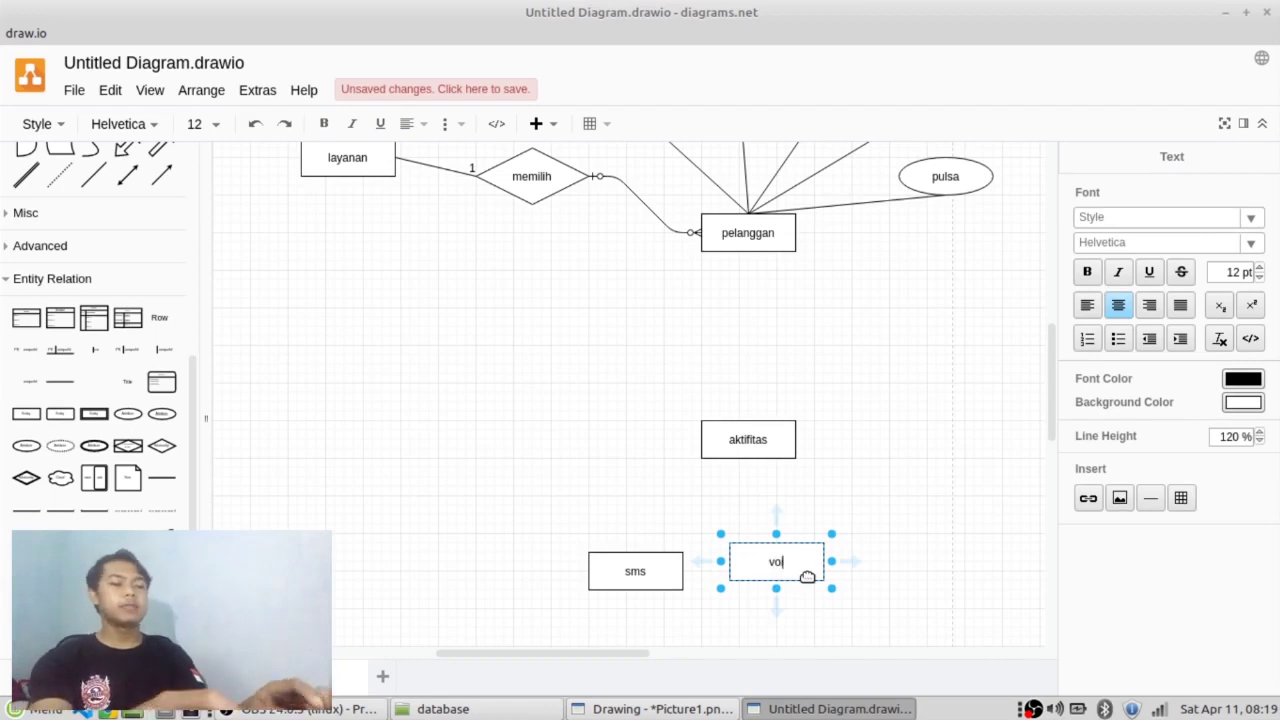
pyautogui.press('Escape')
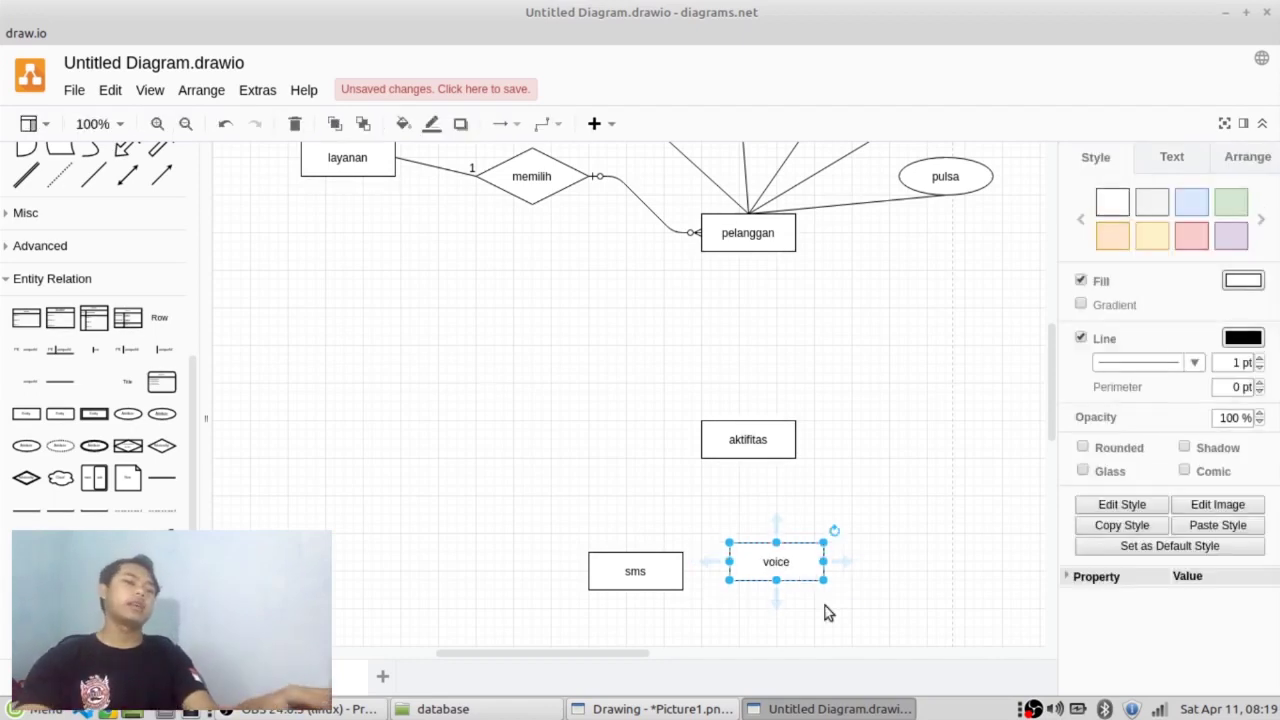
pyautogui.moveTo(786, 574); pyautogui.dragTo(901, 558)
pyautogui.doubleClick(903, 556)
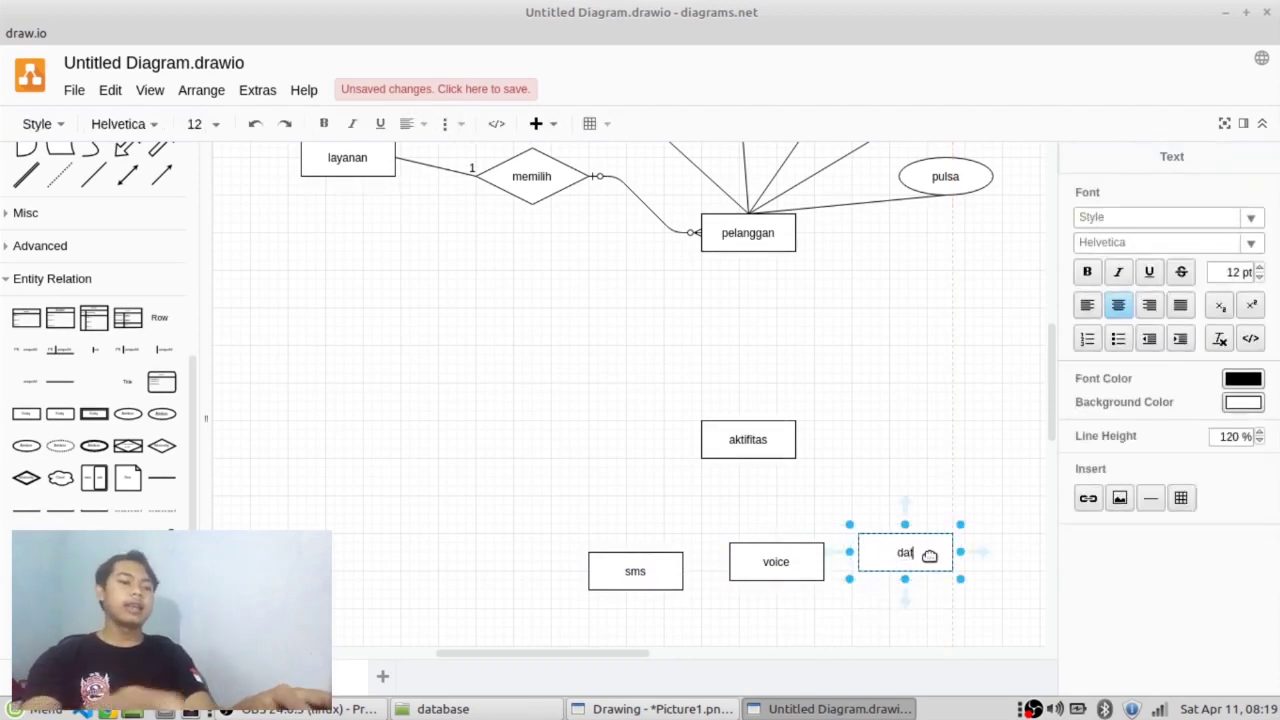
pyautogui.press('Escape')
# Line up sms, voice and data in one row below aktifitas, with wider gaps between them.
pyautogui.scroll(-2, 929, 500)
pyautogui.moveTo(900, 458); pyautogui.dragTo(912, 467)
pyautogui.moveTo(603, 480); pyautogui.dragTo(546, 471)
pyautogui.moveTo(908, 462); pyautogui.dragTo(960, 462)
pyautogui.click(854, 566)
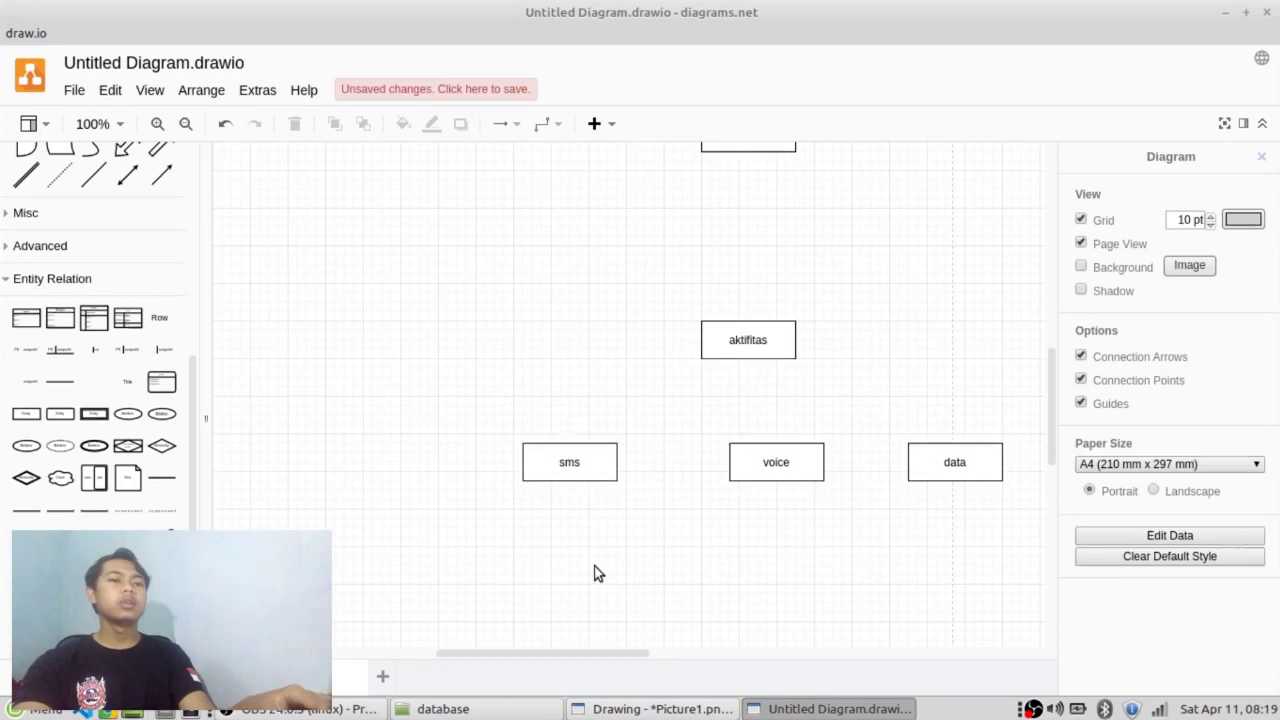
# Add a key attribute labelled idsms below and to the left of sms.
pyautogui.click(713, 344)
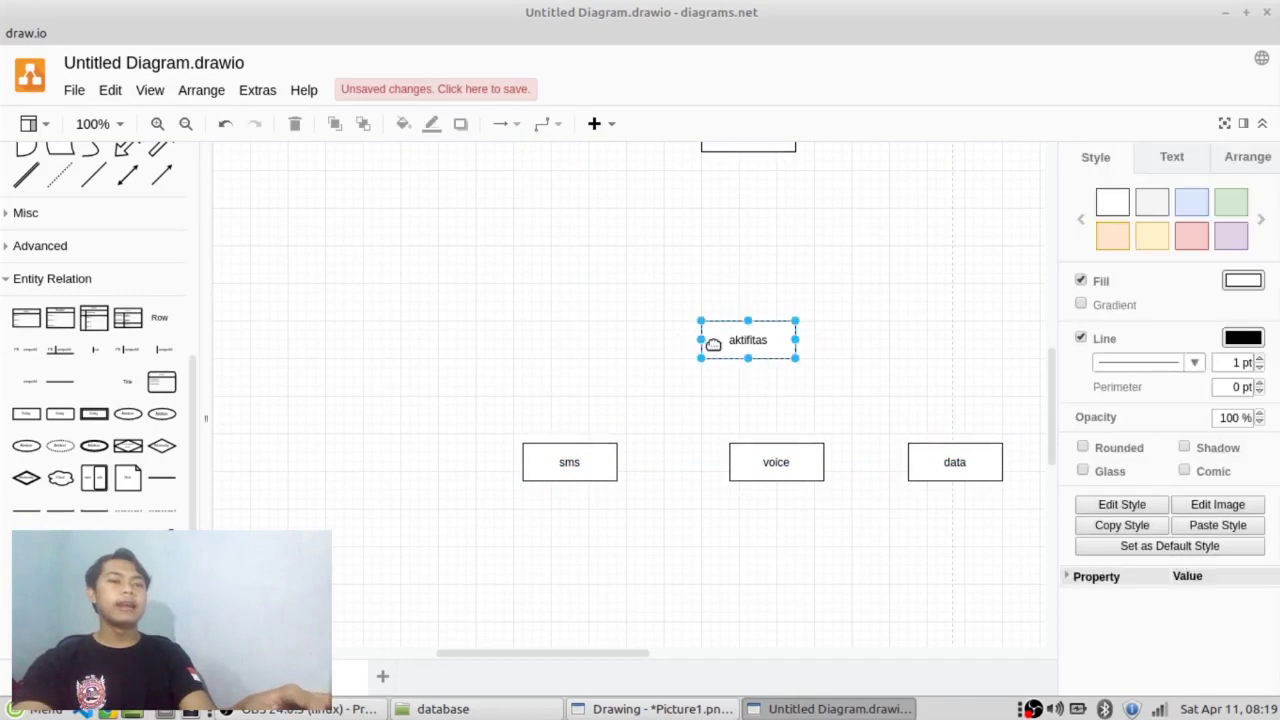
pyautogui.click(653, 653)
pyautogui.moveTo(643, 653); pyautogui.dragTo(474, 638)
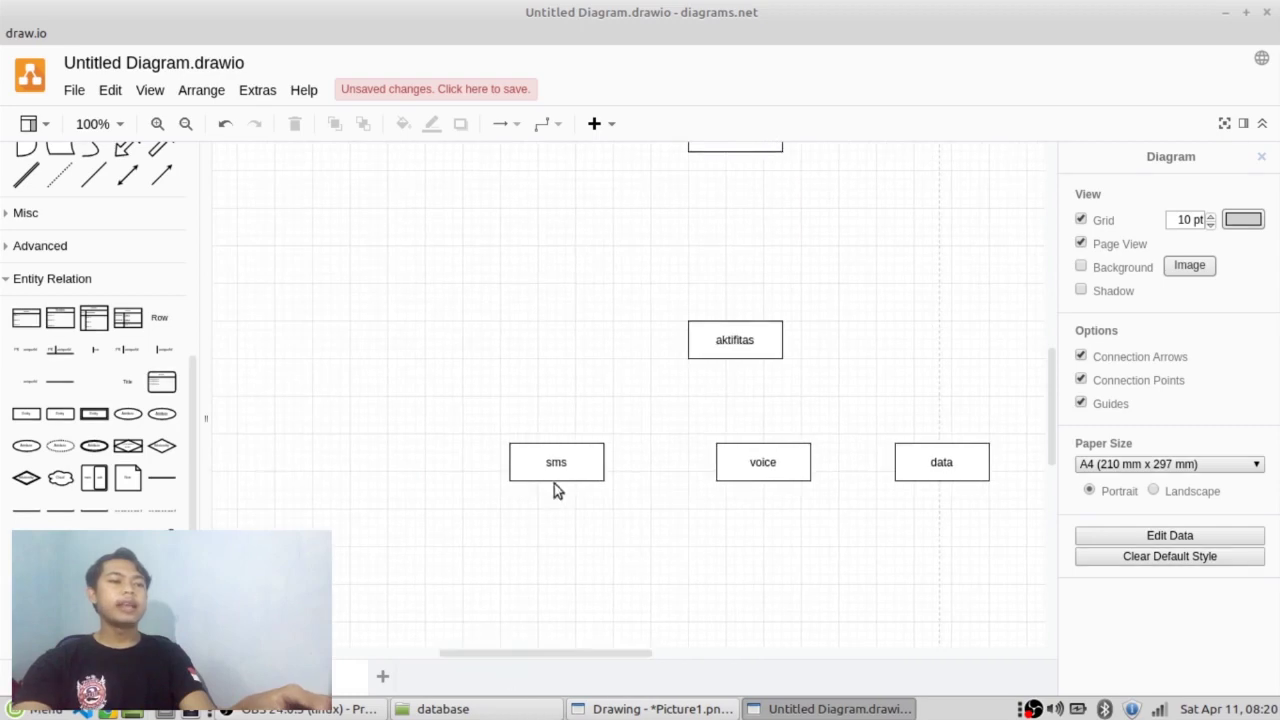
pyautogui.moveTo(33, 451)
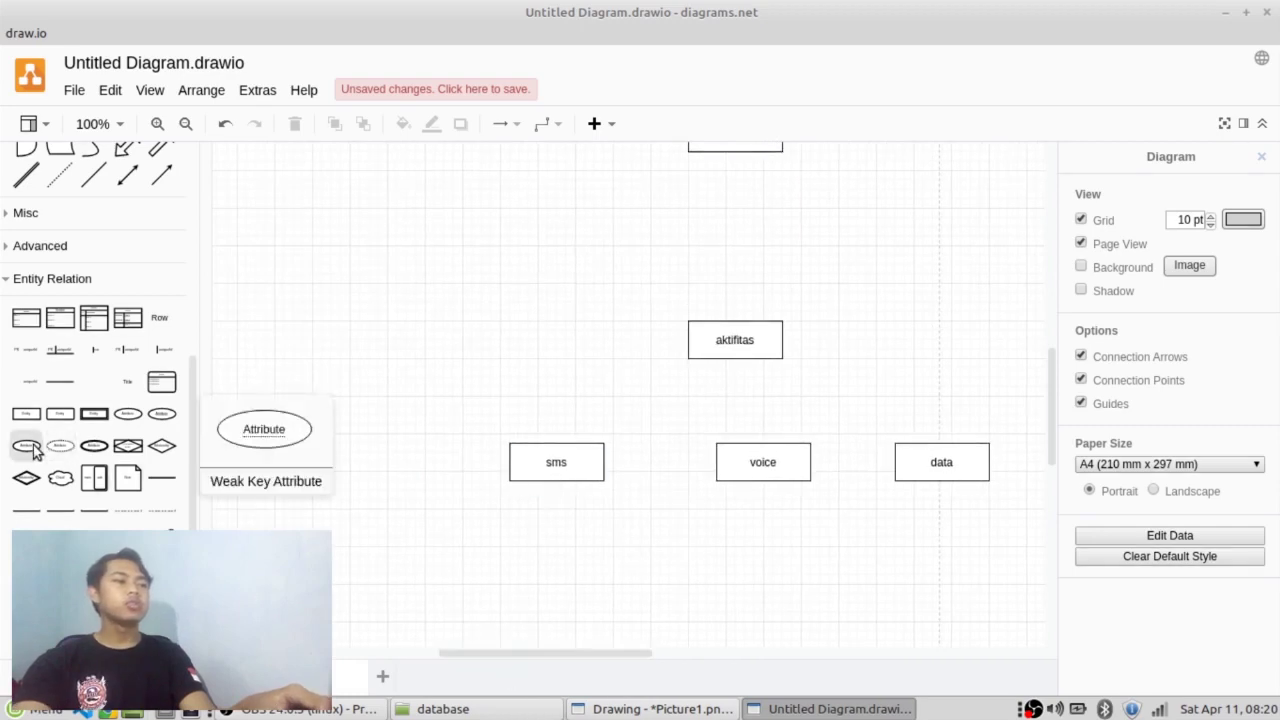
pyautogui.moveTo(163, 421)
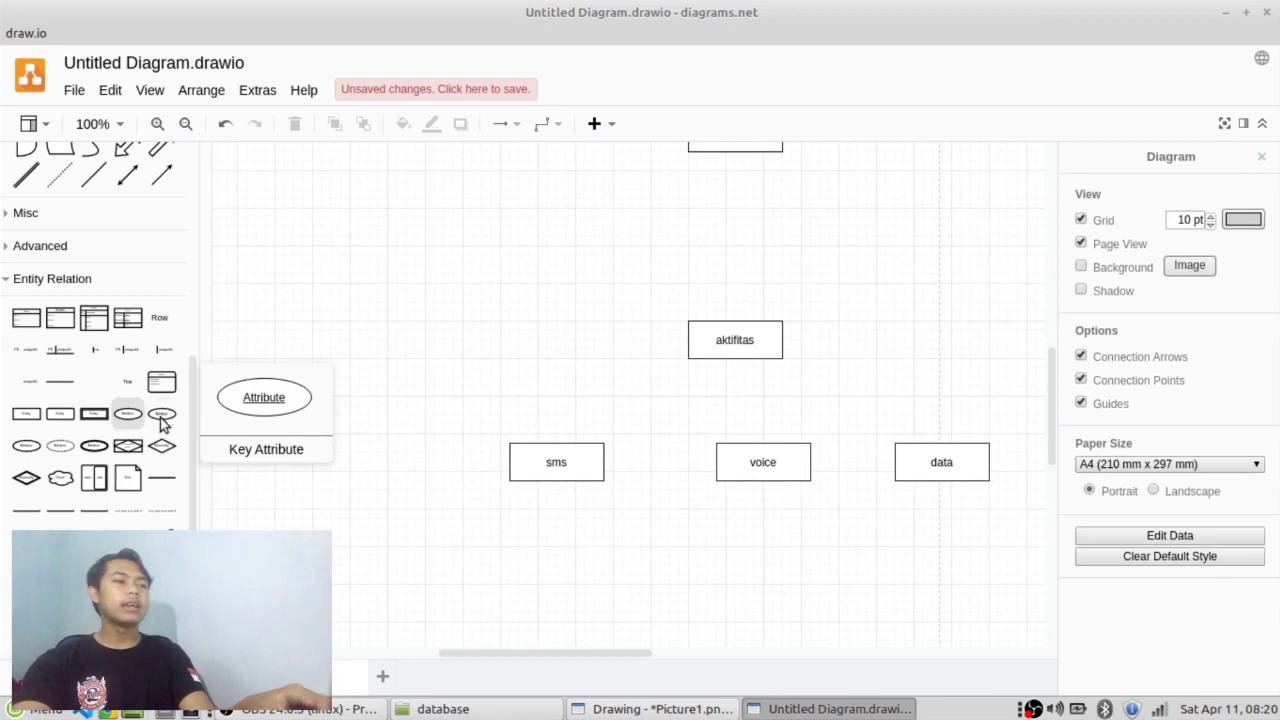
pyautogui.moveTo(163, 421); pyautogui.dragTo(456, 541)
pyautogui.doubleClick(456, 541)
pyautogui.write('idsms')
pyautogui.press('Escape')
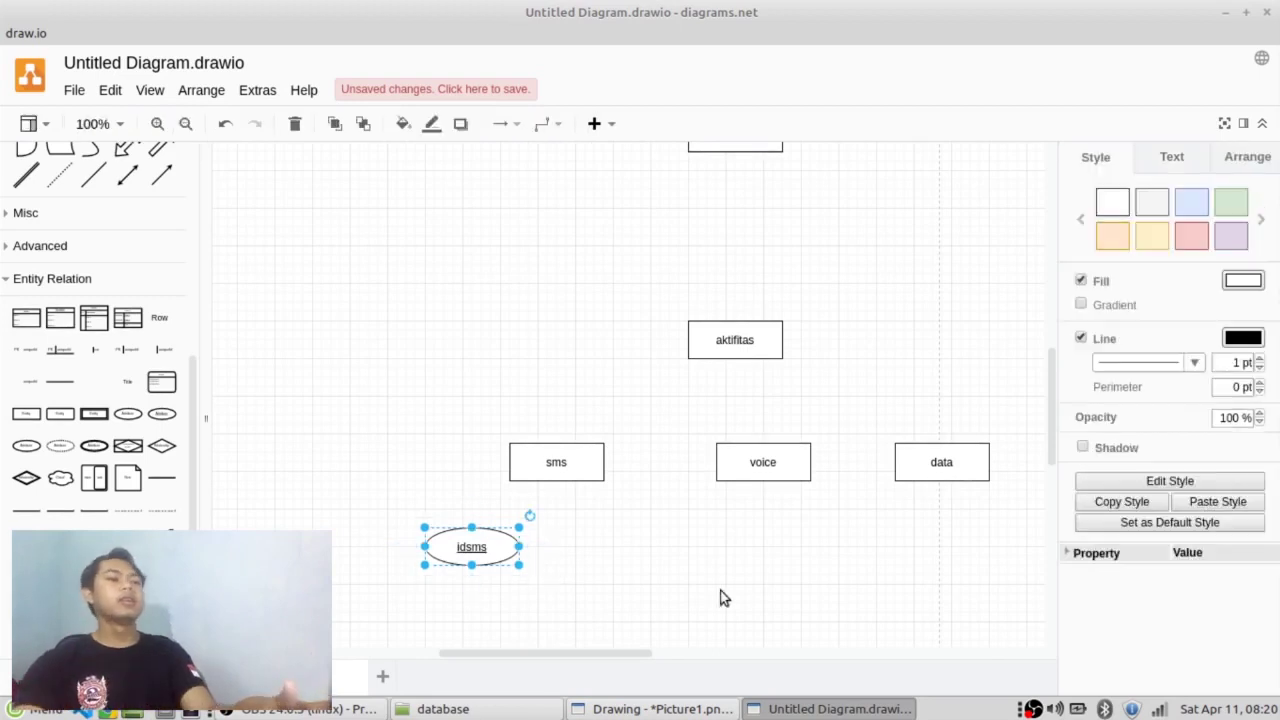
pyautogui.hotkey('alt', 'Tab')
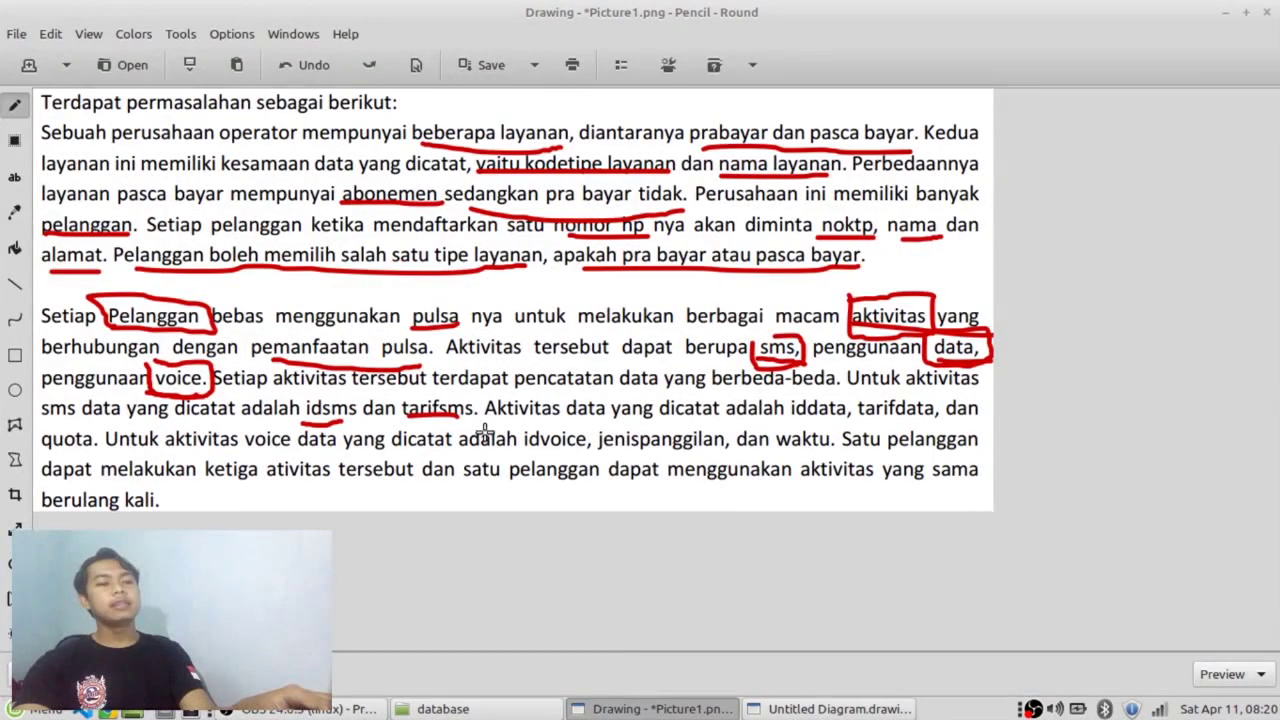
pyautogui.hotkey('alt', 'Tab')
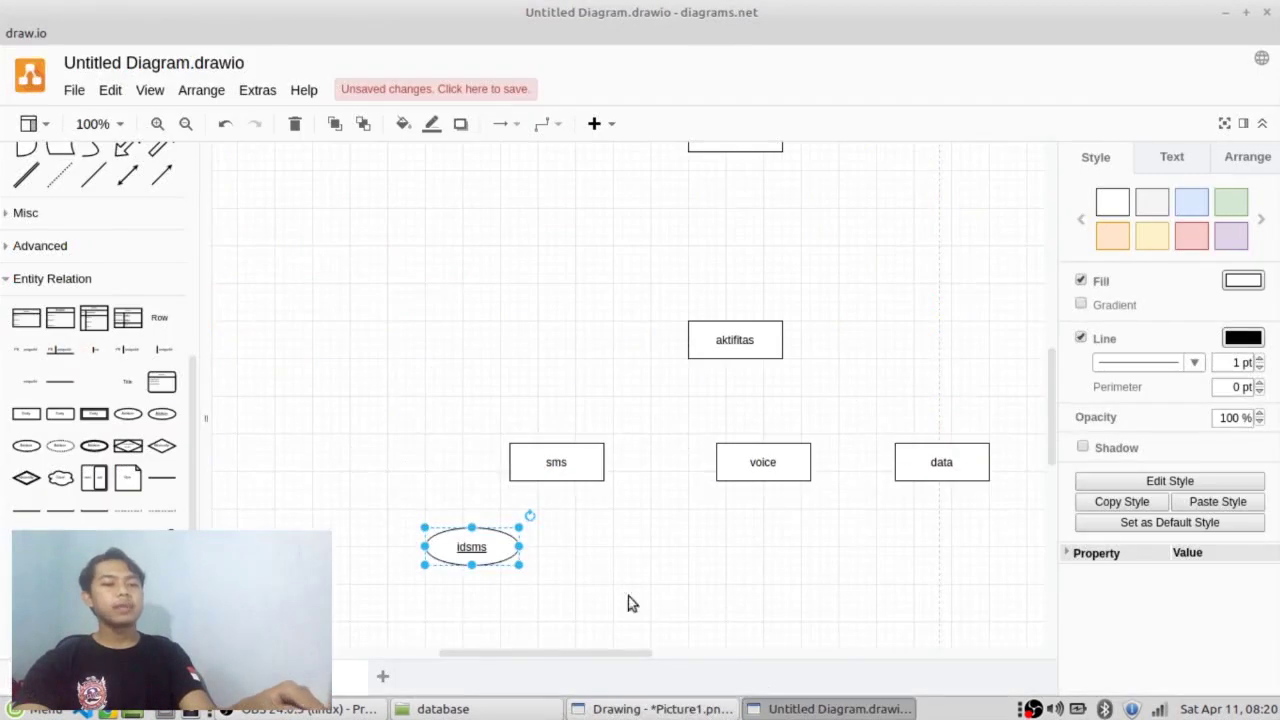
pyautogui.moveTo(474, 556); pyautogui.dragTo(605, 550)
pyautogui.doubleClick(604, 540)
pyautogui.click(604, 545)
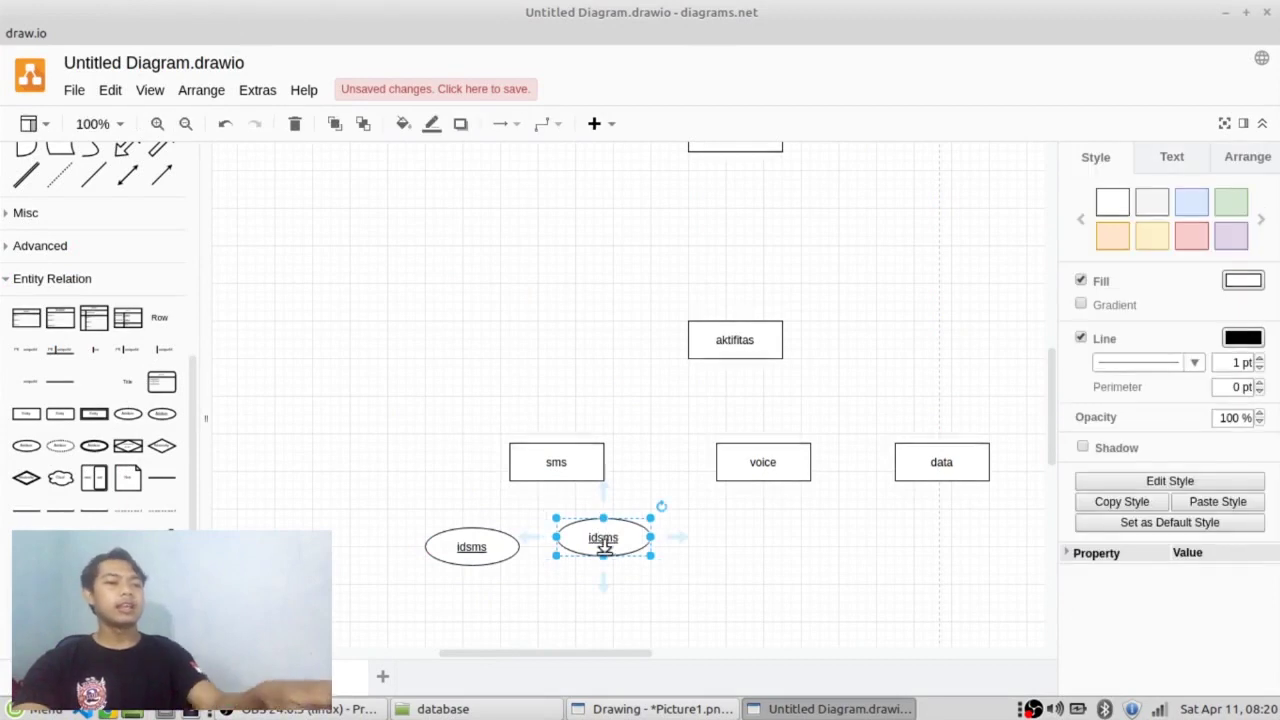
pyautogui.hotkey('ctrl', 'z')
pyautogui.click(542, 553)
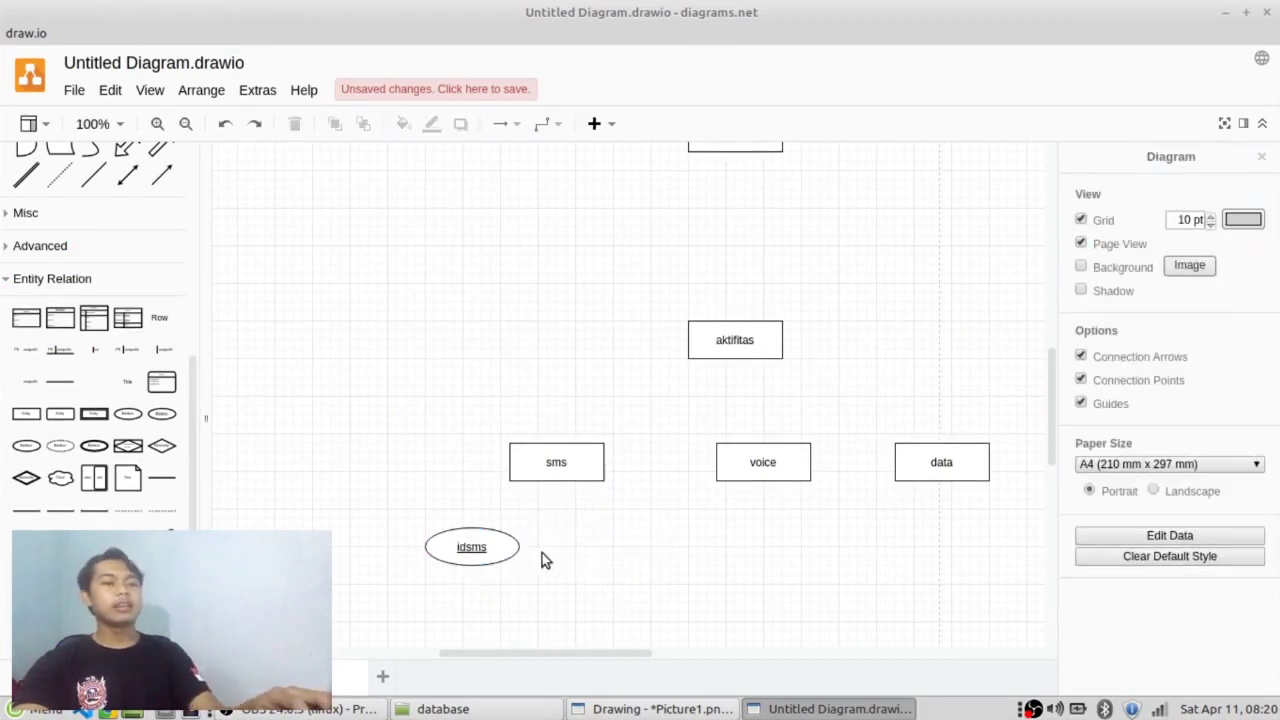
pyautogui.moveTo(30, 452); pyautogui.dragTo(628, 560)
pyautogui.doubleClick(627, 551)
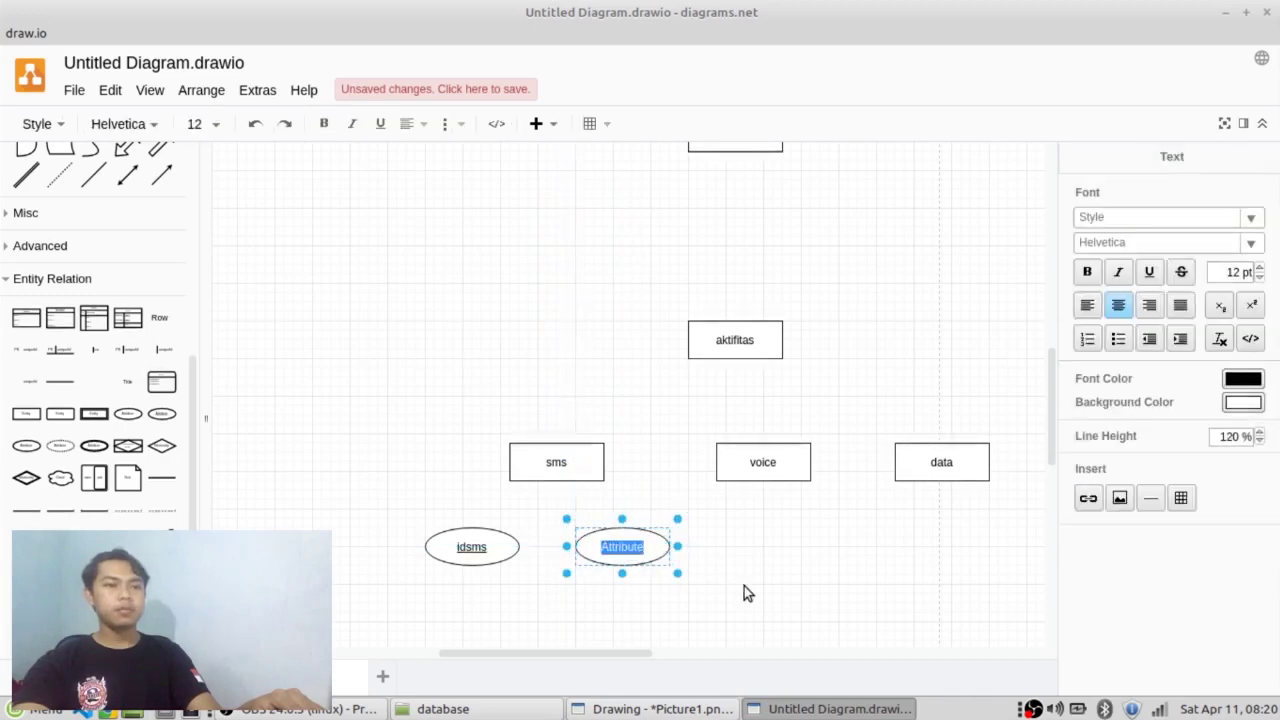
pyautogui.hotkey('ctrl', 'z')
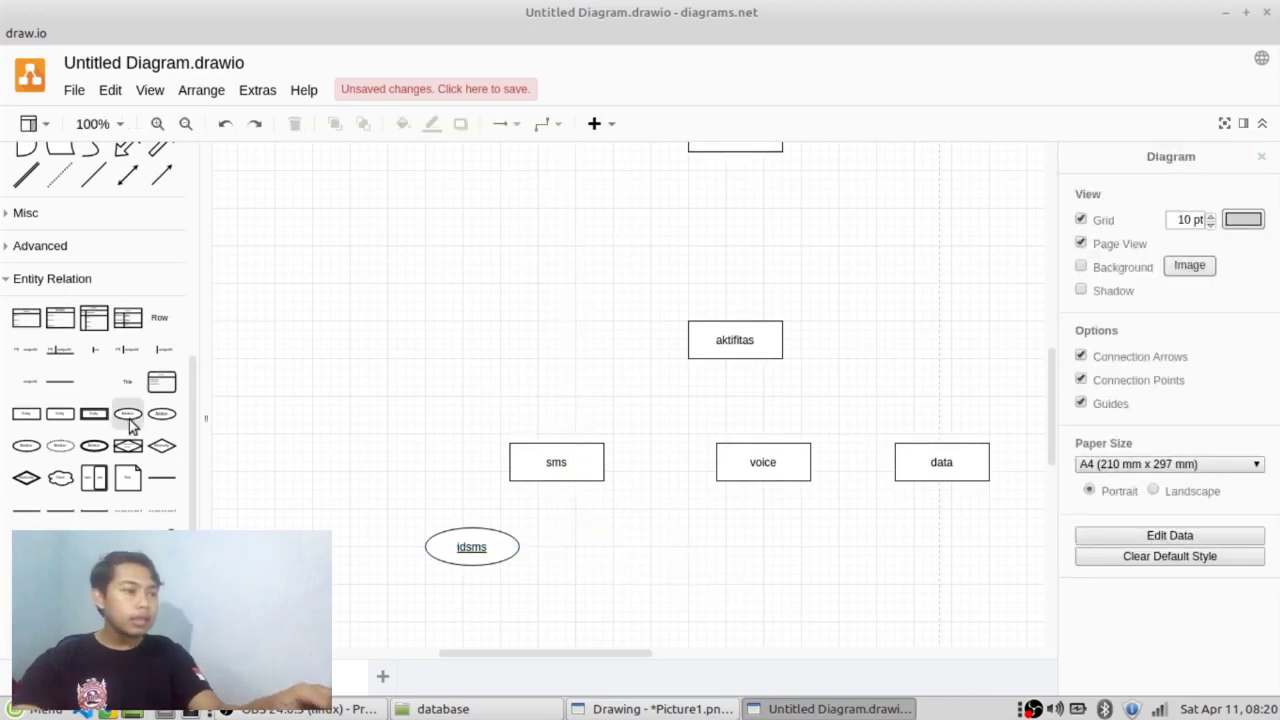
# Add a plain attribute labelled tarif sms to the right of idsms.
pyautogui.moveTo(129, 418); pyautogui.dragTo(572, 535)
pyautogui.doubleClick(612, 546)
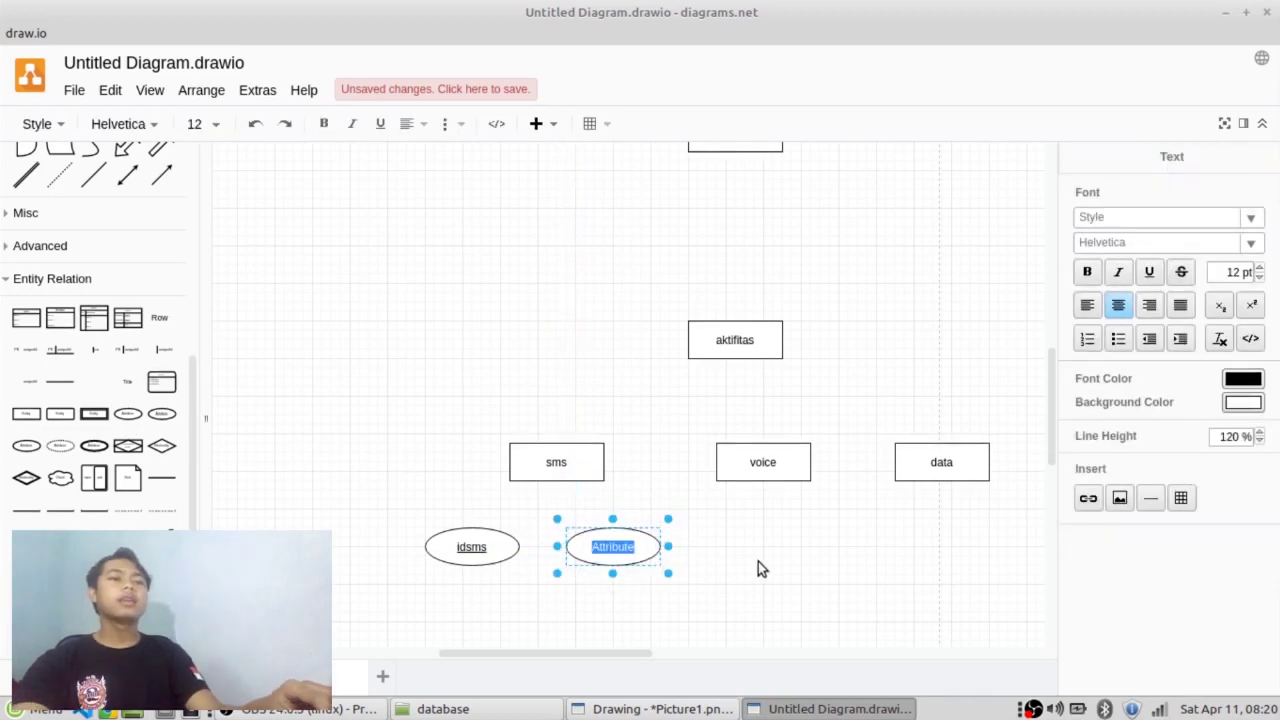
pyautogui.write('tarid')
pyautogui.press('BackSpace')
pyautogui.write('f sms')
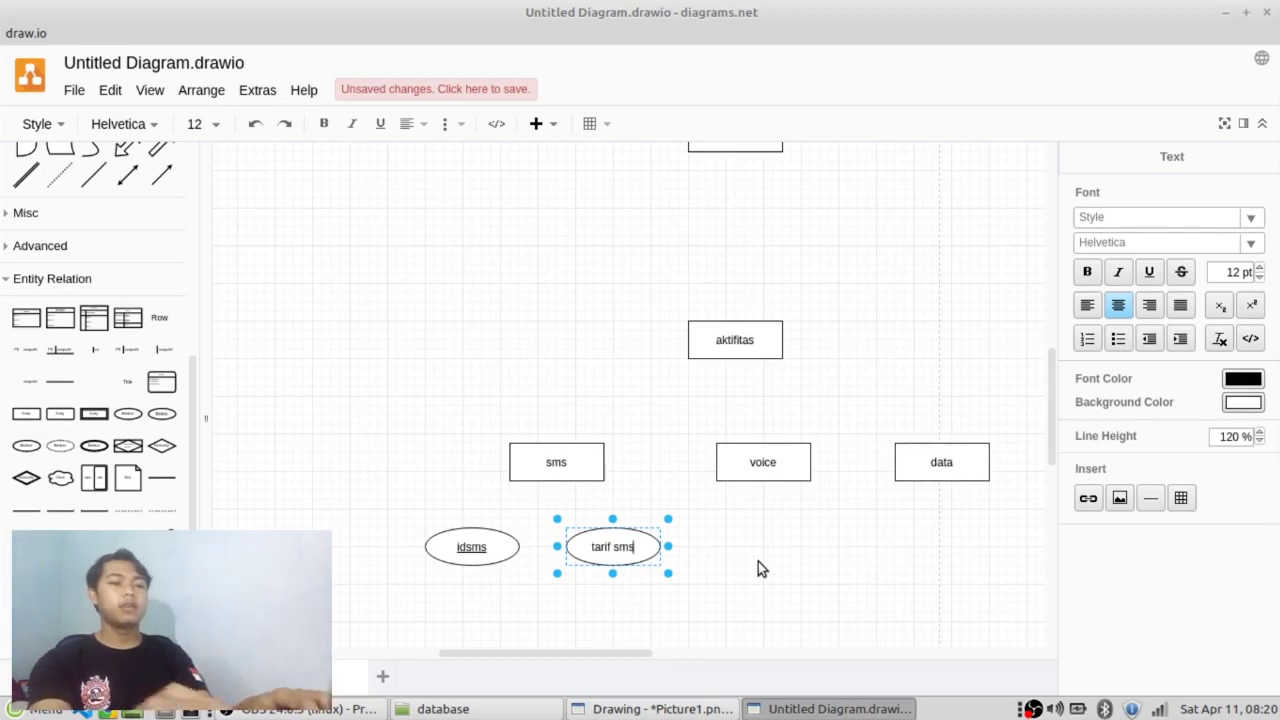
pyautogui.click(645, 558)
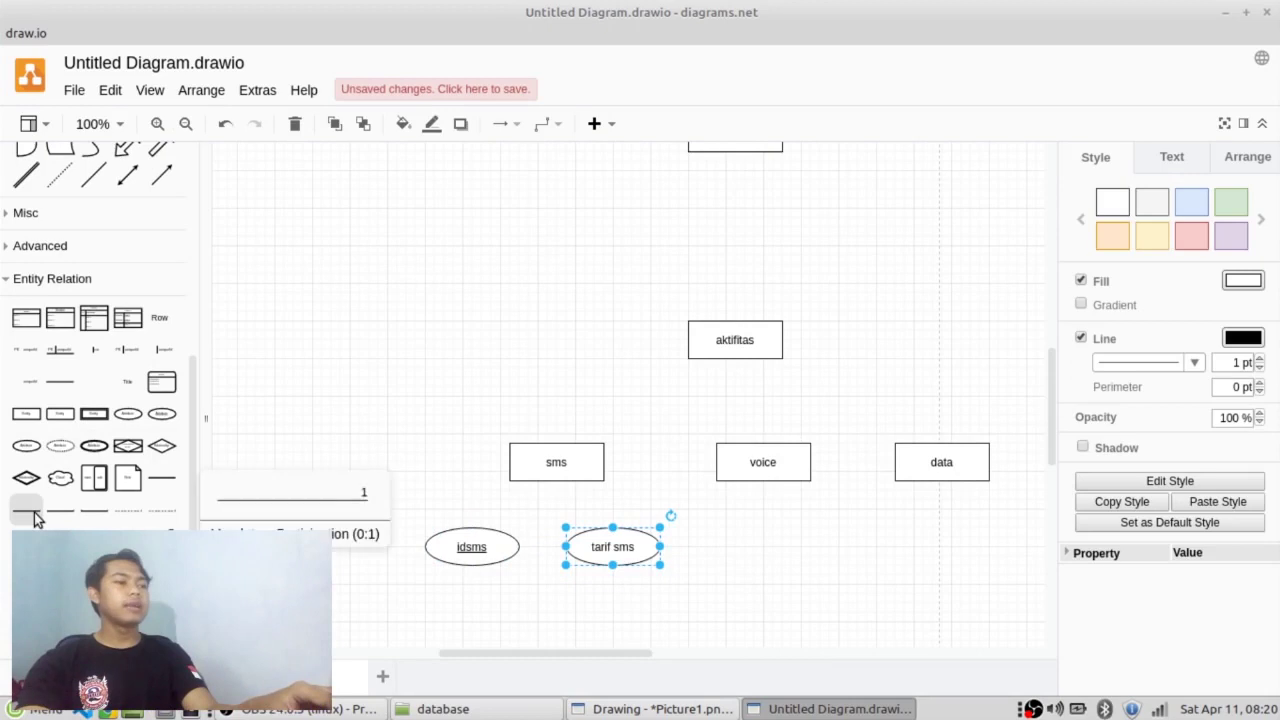
# Draw plain connecting lines from sms to the idsms and tarif sms attributes.
pyautogui.click(161, 477)
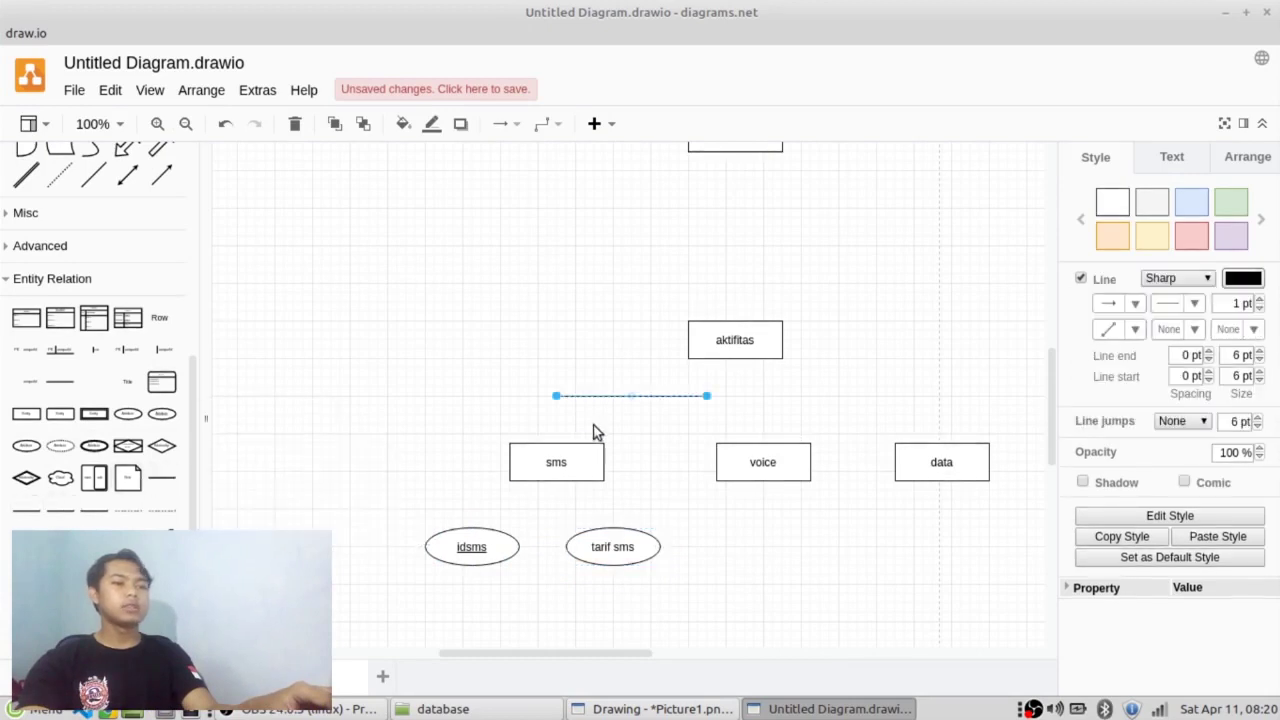
pyautogui.moveTo(556, 396); pyautogui.dragTo(471, 527)
pyautogui.moveTo(707, 400); pyautogui.dragTo(557, 563)
pyautogui.moveTo(547, 483); pyautogui.dragTo(556, 488)
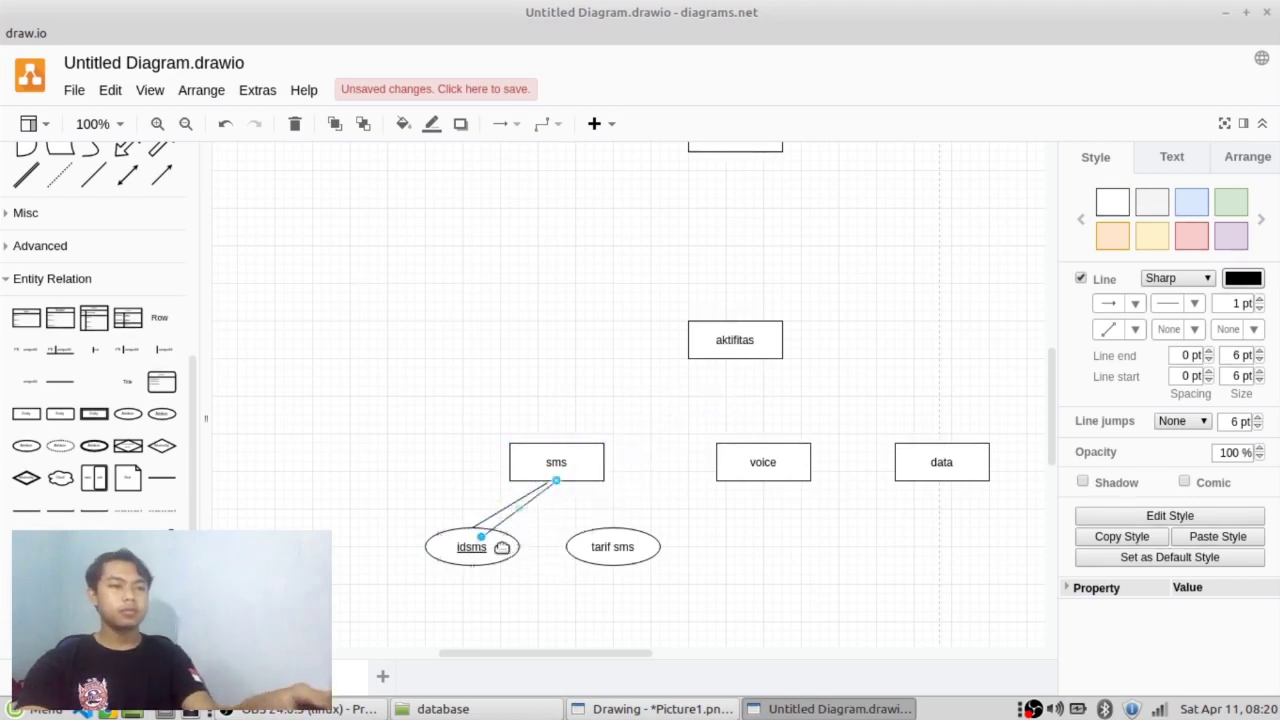
pyautogui.moveTo(483, 540); pyautogui.dragTo(612, 528)
pyautogui.click(534, 496)
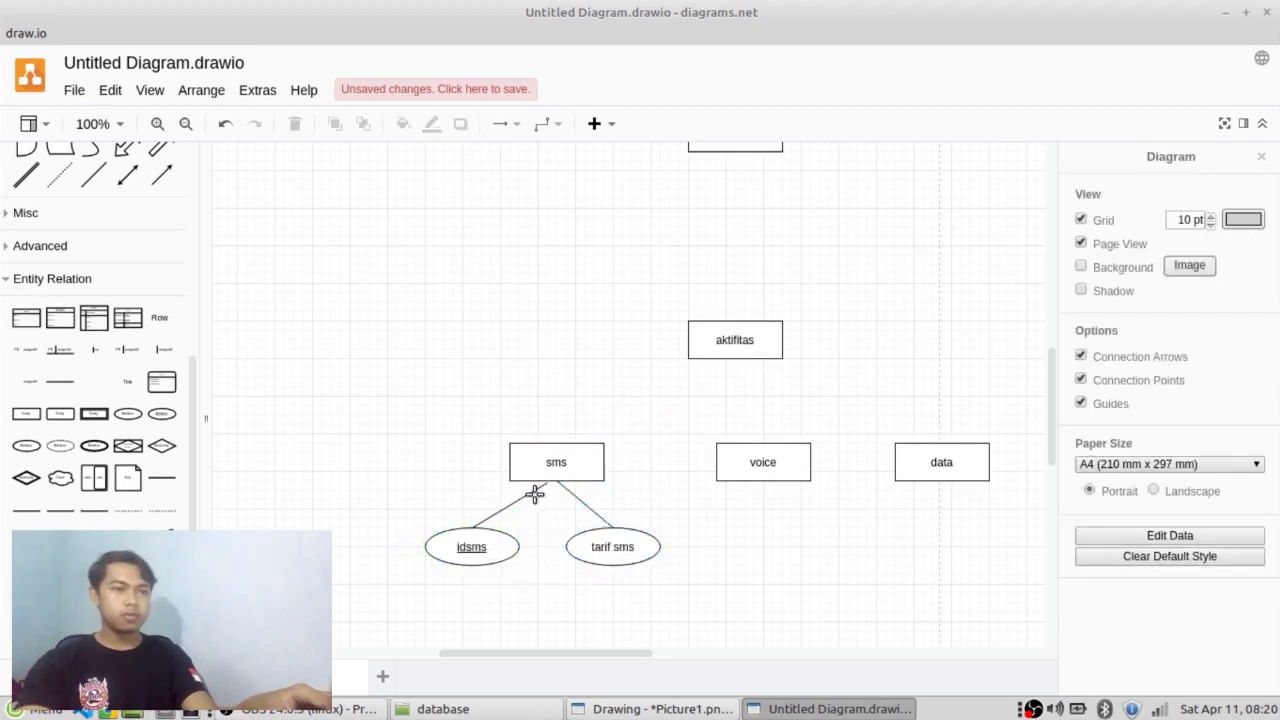
# Reattach the idsms line to the middle of sms's bottom edge and shift tarif sms slightly left.
pyautogui.doubleClick(534, 496)
pyautogui.click(518, 515)
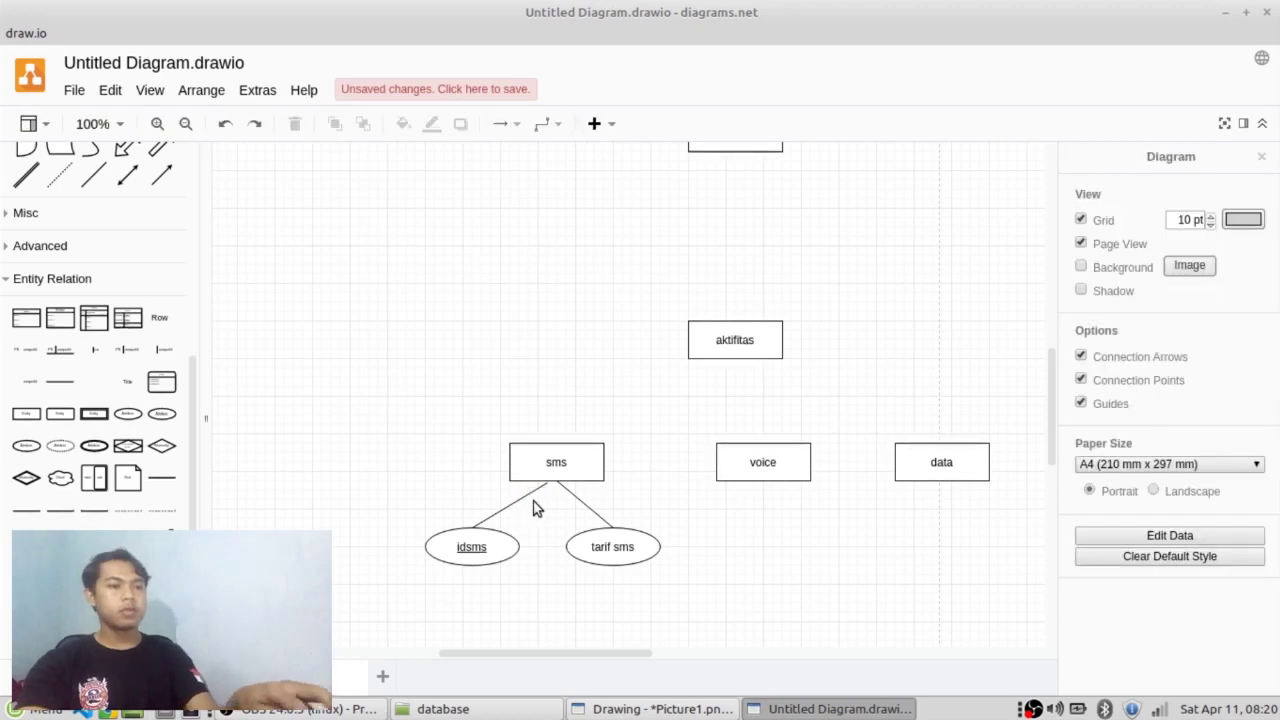
pyautogui.click(532, 496)
pyautogui.moveTo(549, 490); pyautogui.dragTo(559, 484)
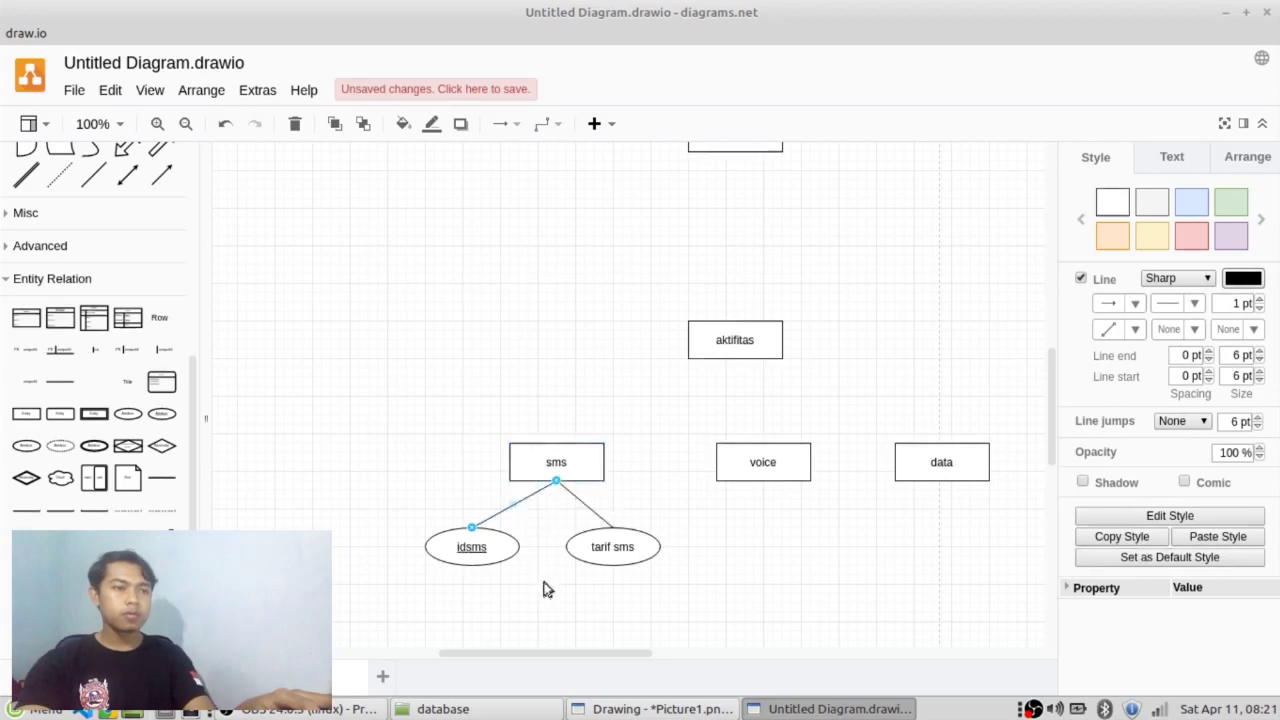
pyautogui.click(545, 590)
pyautogui.moveTo(591, 549); pyautogui.dragTo(588, 563)
pyautogui.click(717, 634)
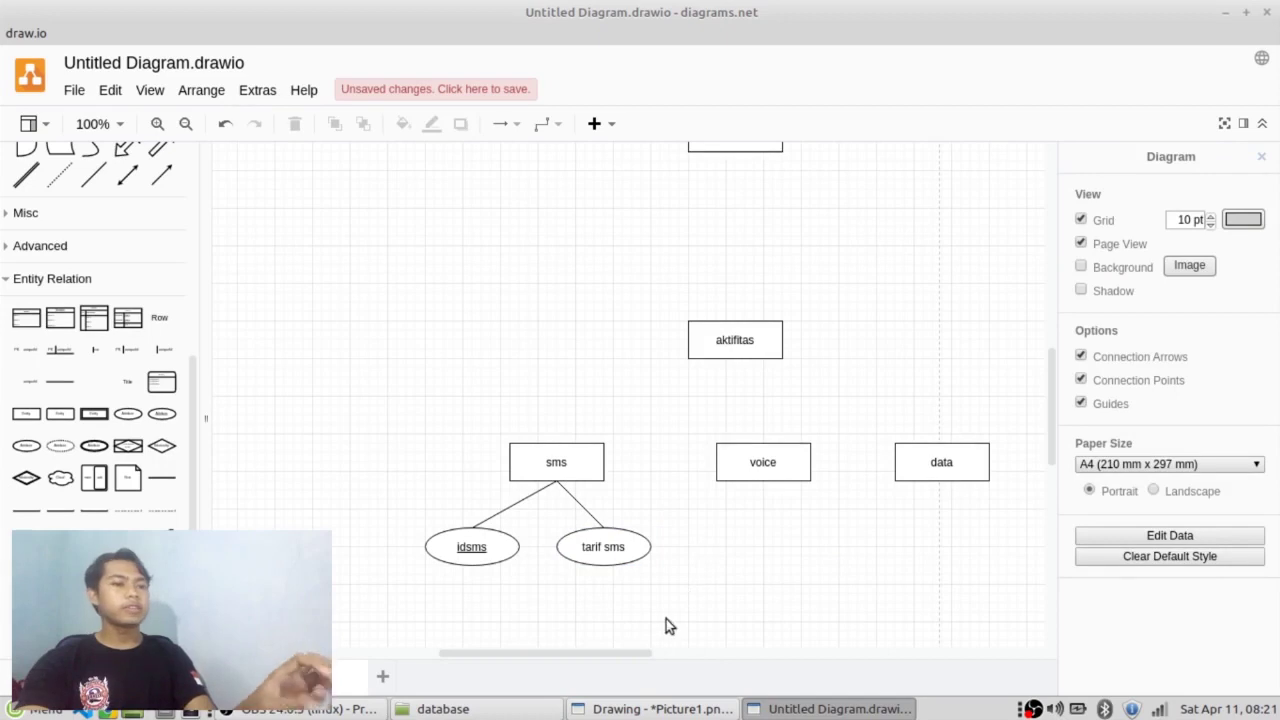
# Switch to Picture1.png and underline iddata, tarifdata and quota in the second paragraph.
pyautogui.click(652, 709)
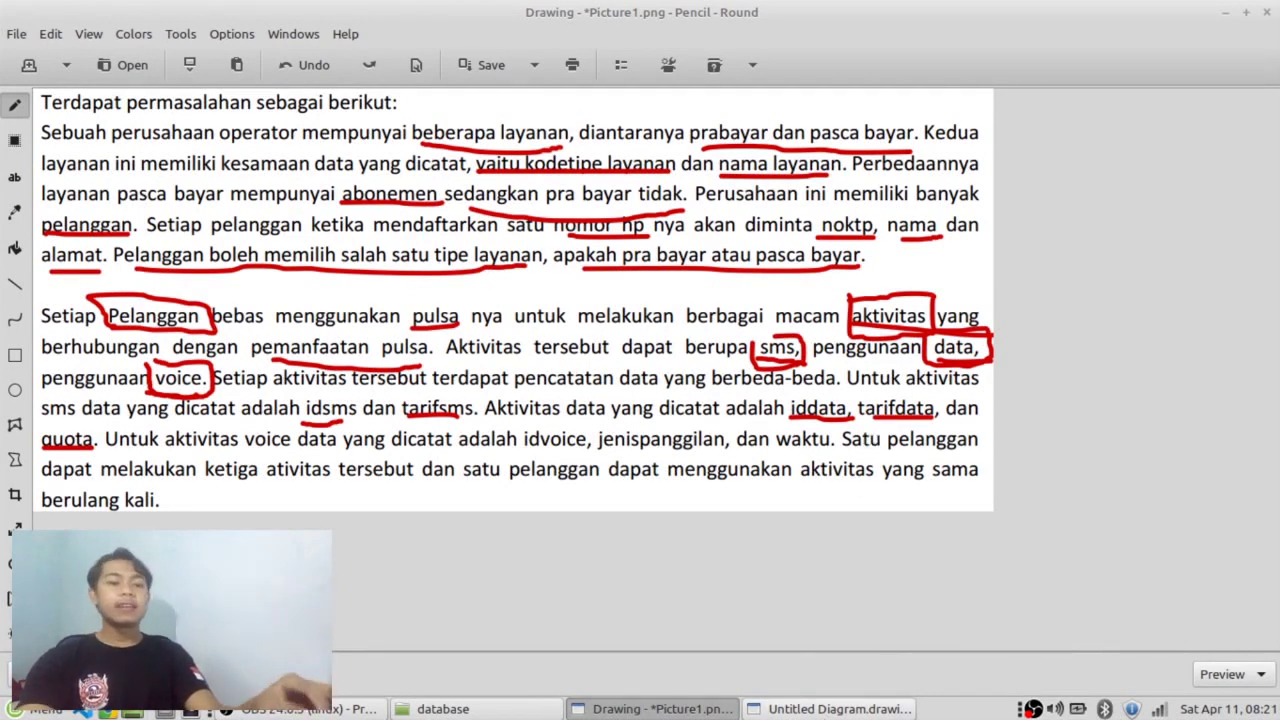
# Switch to draw.io and place one copy of idsms and two copies of tarif sms below data.
pyautogui.hotkey('alt', 'Tab')
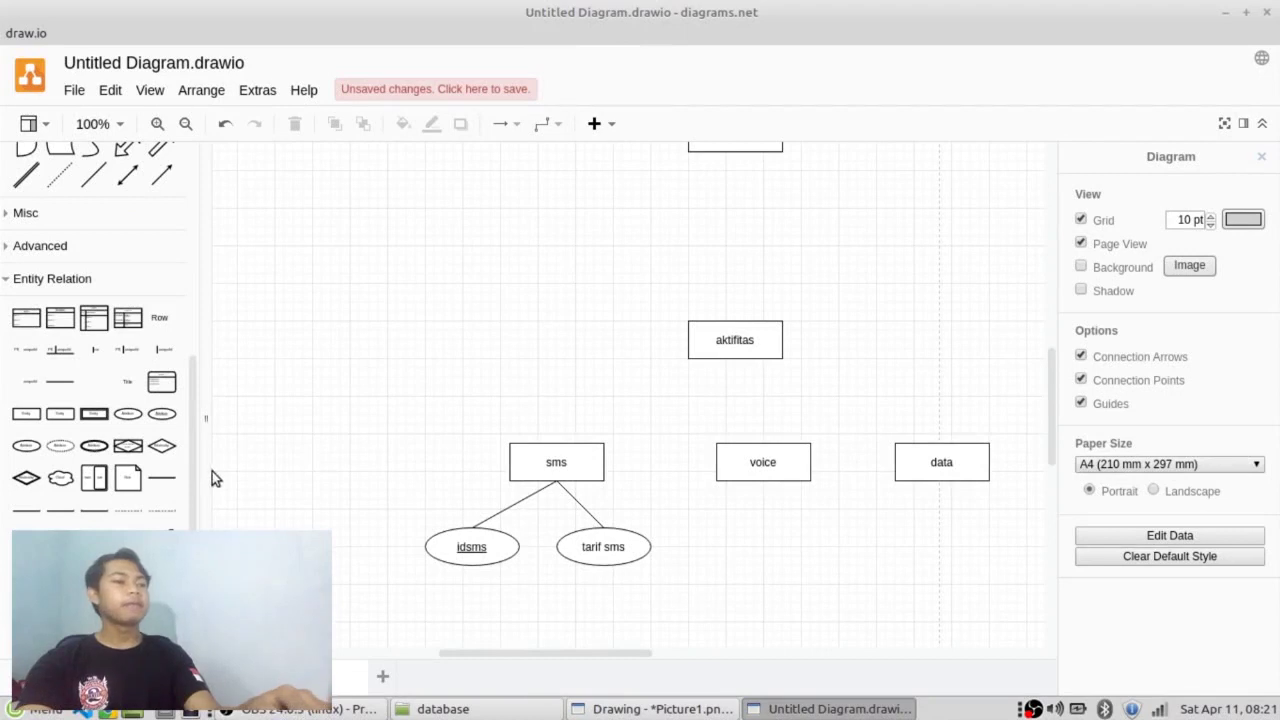
pyautogui.click(500, 551)
pyautogui.moveTo(500, 551); pyautogui.dragTo(889, 553)
pyautogui.click(608, 549)
pyautogui.moveTo(608, 549); pyautogui.dragTo(995, 560)
pyautogui.moveTo(640, 653); pyautogui.dragTo(790, 655)
pyautogui.moveTo(466, 553); pyautogui.dragTo(426, 592)
pyautogui.moveTo(531, 540); pyautogui.dragTo(503, 540)
# Relabel the three copied attributes below data as iddata, tarif data and quota.
pyautogui.doubleClick(364, 551)
pyautogui.write('data')
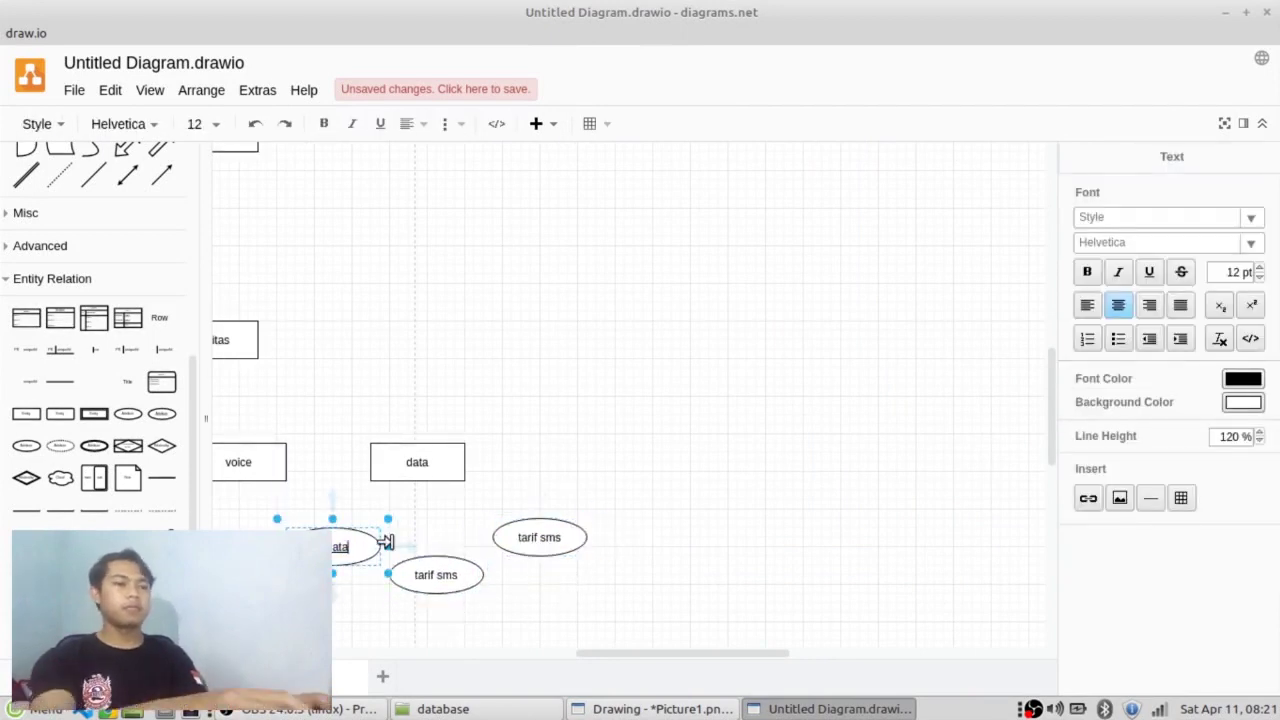
pyautogui.click(386, 541)
pyautogui.hotkey('alt', 'Tab')
pyautogui.hotkey('alt', 'Tab')
pyautogui.doubleClick(430, 575)
pyautogui.write('tarif data')
pyautogui.doubleClick(560, 537)
pyautogui.write('quota')
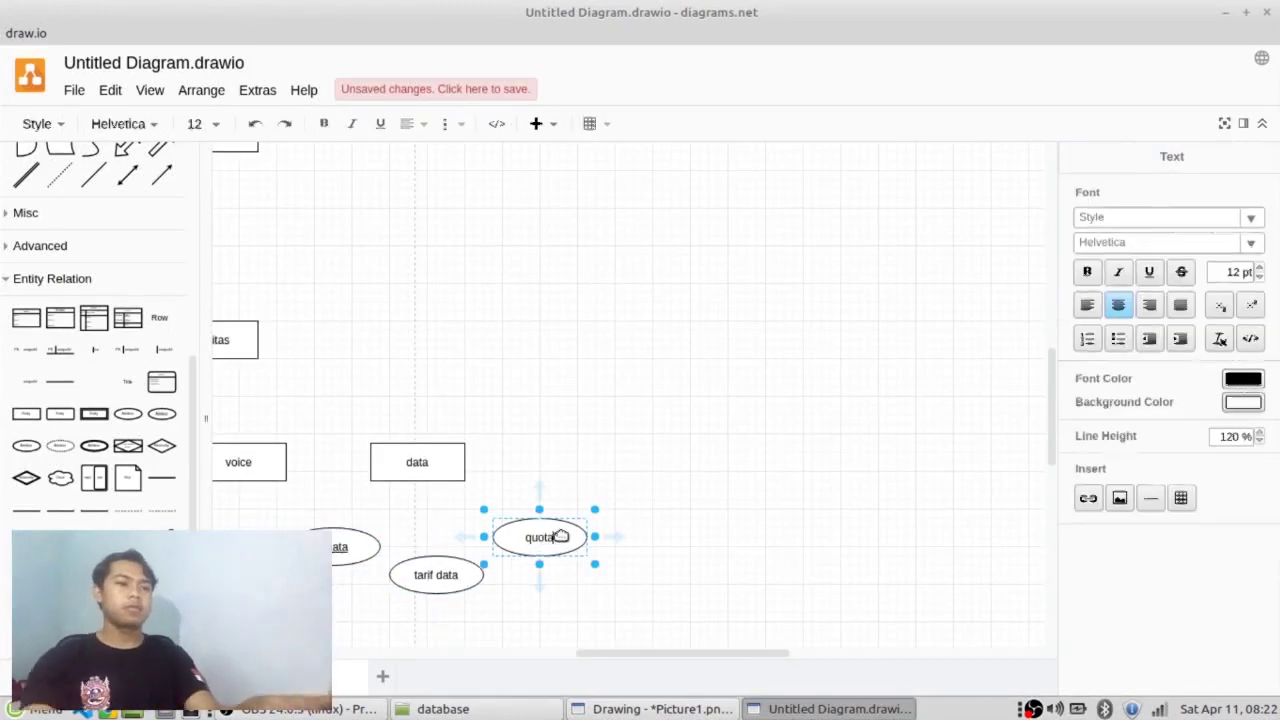
# Draw plain connecting lines from data to the iddata, tarif data and quota attributes.
pyautogui.click(161, 477)
pyautogui.moveTo(312, 530); pyautogui.dragTo(330, 540)
pyautogui.moveTo(698, 395); pyautogui.dragTo(426, 489)
pyautogui.moveTo(418, 558); pyautogui.dragTo(539, 518)
pyautogui.moveTo(626, 653); pyautogui.dragTo(537, 655)
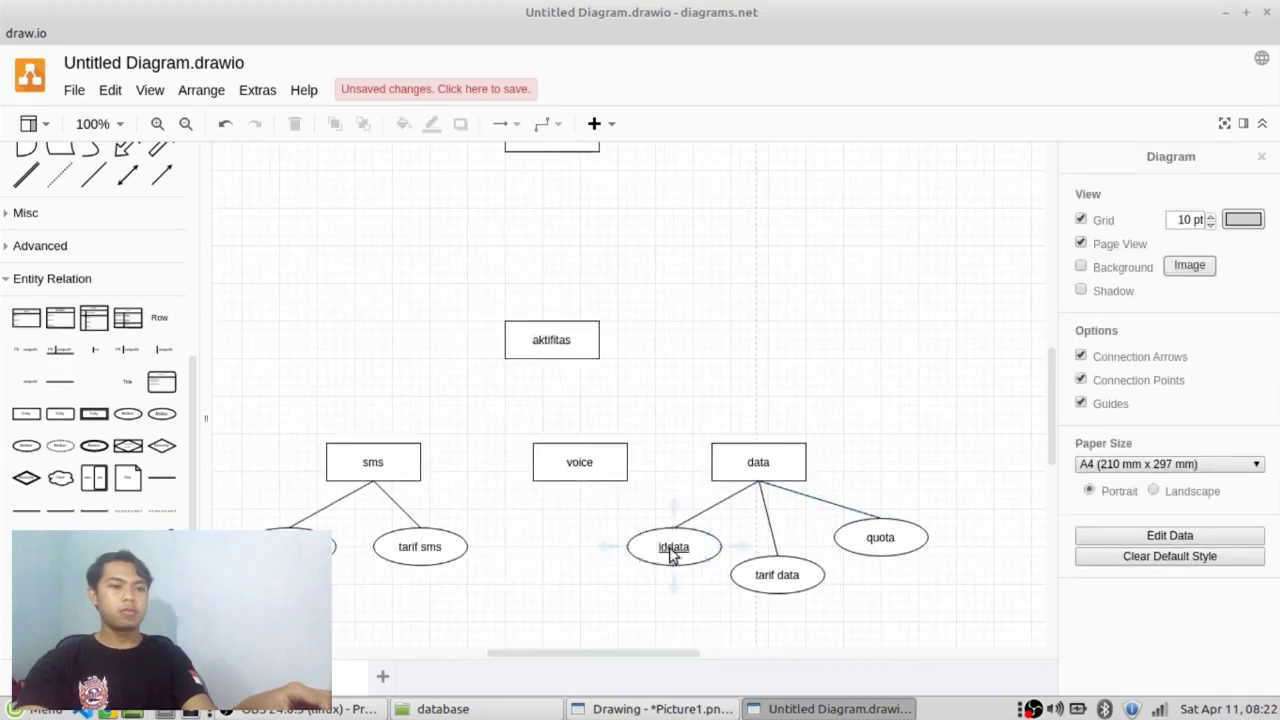
# Move iddata and quota closer to tarif data, and idsms and tarif sms closer to sms.
pyautogui.moveTo(674, 549); pyautogui.dragTo(689, 549)
pyautogui.moveTo(878, 540); pyautogui.dragTo(842, 540)
pyautogui.moveTo(412, 558); pyautogui.dragTo(403, 538)
pyautogui.moveTo(320, 548)
pyautogui.mouseDown()
pyautogui.moveTo(359, 522)
pyautogui.moveTo(332, 529)
pyautogui.mouseUp()
pyautogui.click(429, 589)
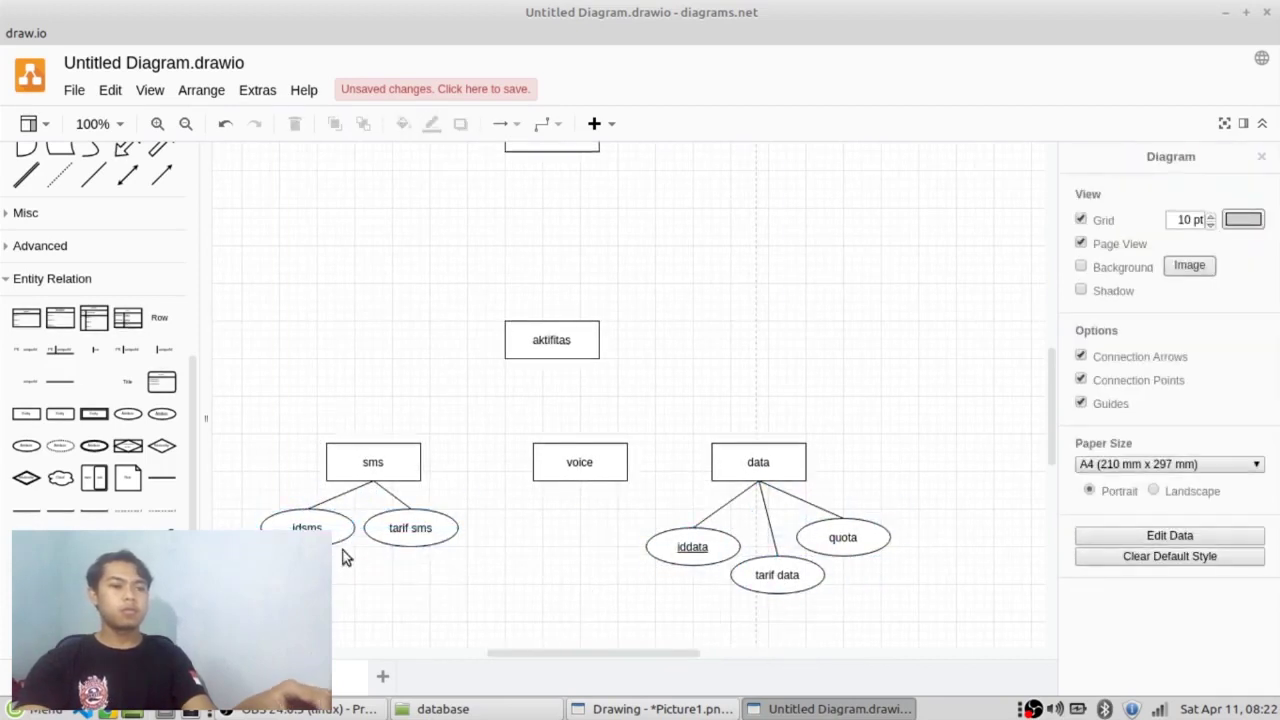
# Add a key attribute below and to the left of voice, and move data with its attributes further right.
pyautogui.moveTo(161, 413); pyautogui.dragTo(464, 567)
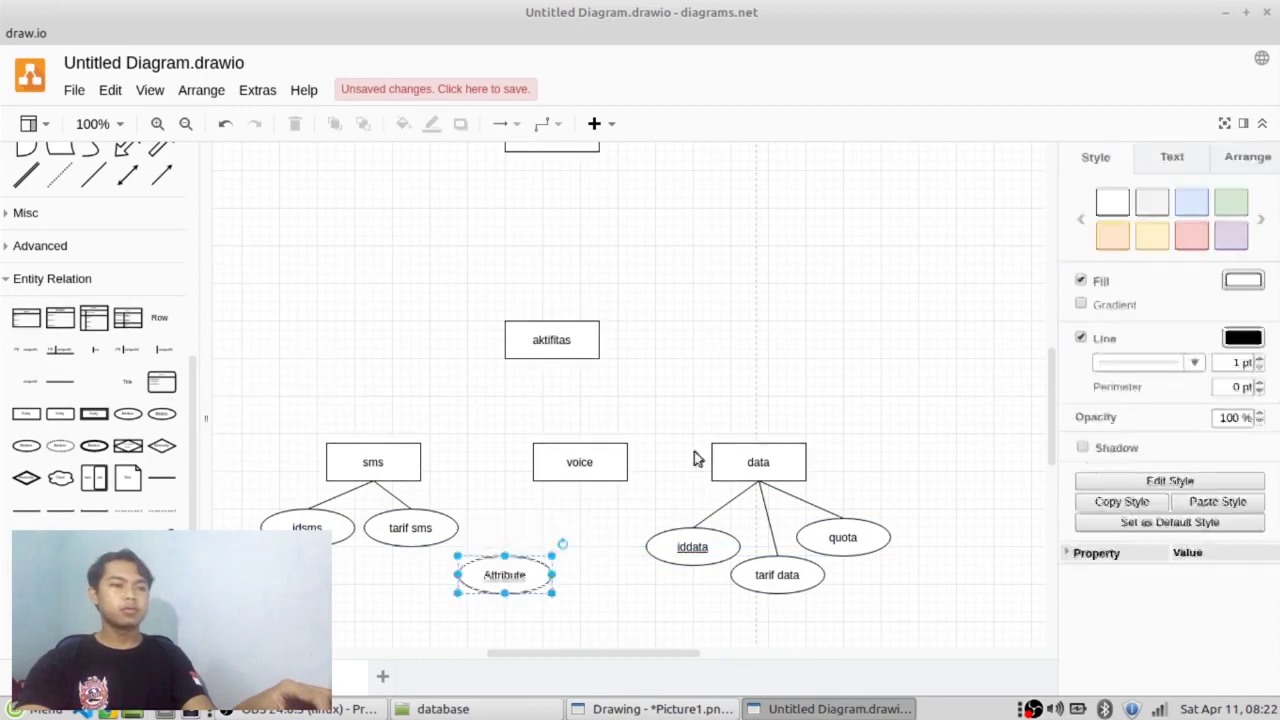
pyautogui.moveTo(700, 432); pyautogui.dragTo(905, 602)
pyautogui.moveTo(673, 613); pyautogui.dragTo(640, 435)
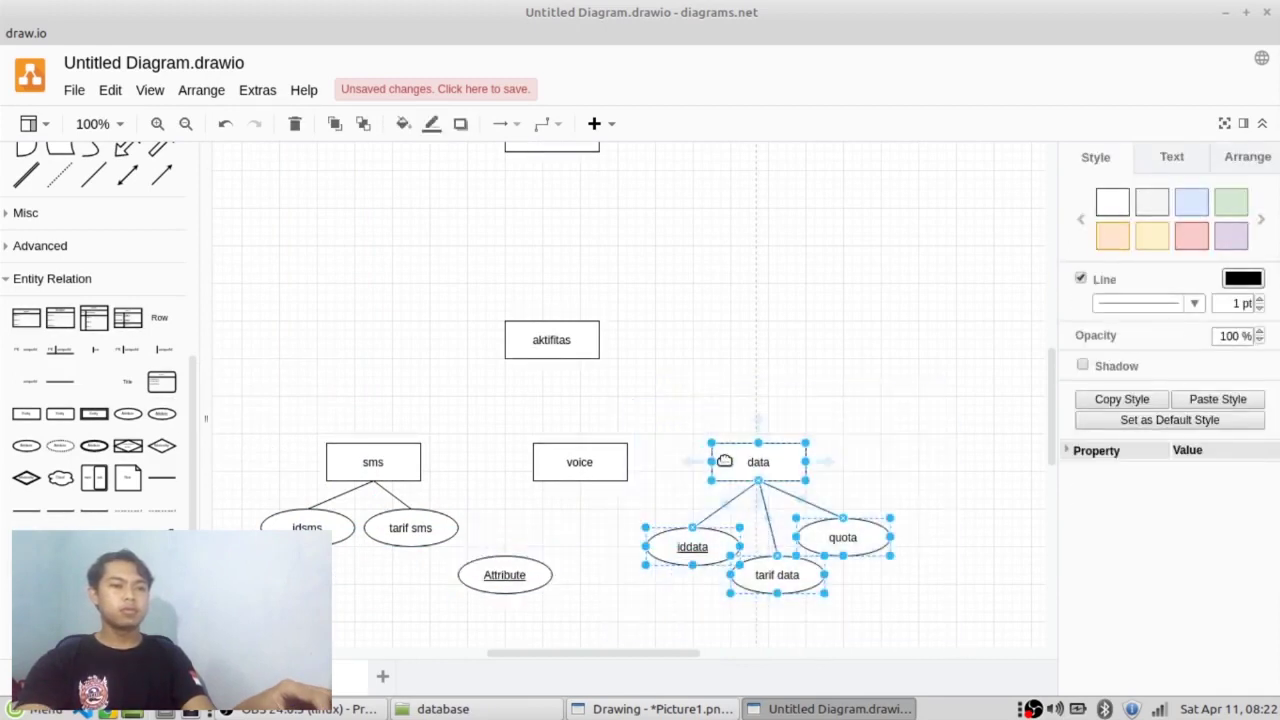
pyautogui.moveTo(760, 465); pyautogui.dragTo(833, 465)
pyautogui.click(643, 625)
# Add a plain attribute below voice, move the sms group further left, and arrange voice's two attributes in the freed space.
pyautogui.moveTo(617, 577); pyautogui.dragTo(626, 549)
pyautogui.moveTo(127, 413); pyautogui.dragTo(729, 591)
pyautogui.scroll(-1, 520, 494)
pyautogui.moveTo(306, 351); pyautogui.dragTo(588, 602)
pyautogui.moveTo(446, 398); pyautogui.dragTo(371, 398)
pyautogui.moveTo(625, 478); pyautogui.dragTo(594, 478)
pyautogui.moveTo(726, 525)
pyautogui.mouseDown()
pyautogui.moveTo(740, 531)
pyautogui.moveTo(740, 560)
pyautogui.mouseUp()
# Switch to Picture1.png and underline idvoice and jenispanggilan in the second paragraph.
pyautogui.hotkey('alt', 'Tab')
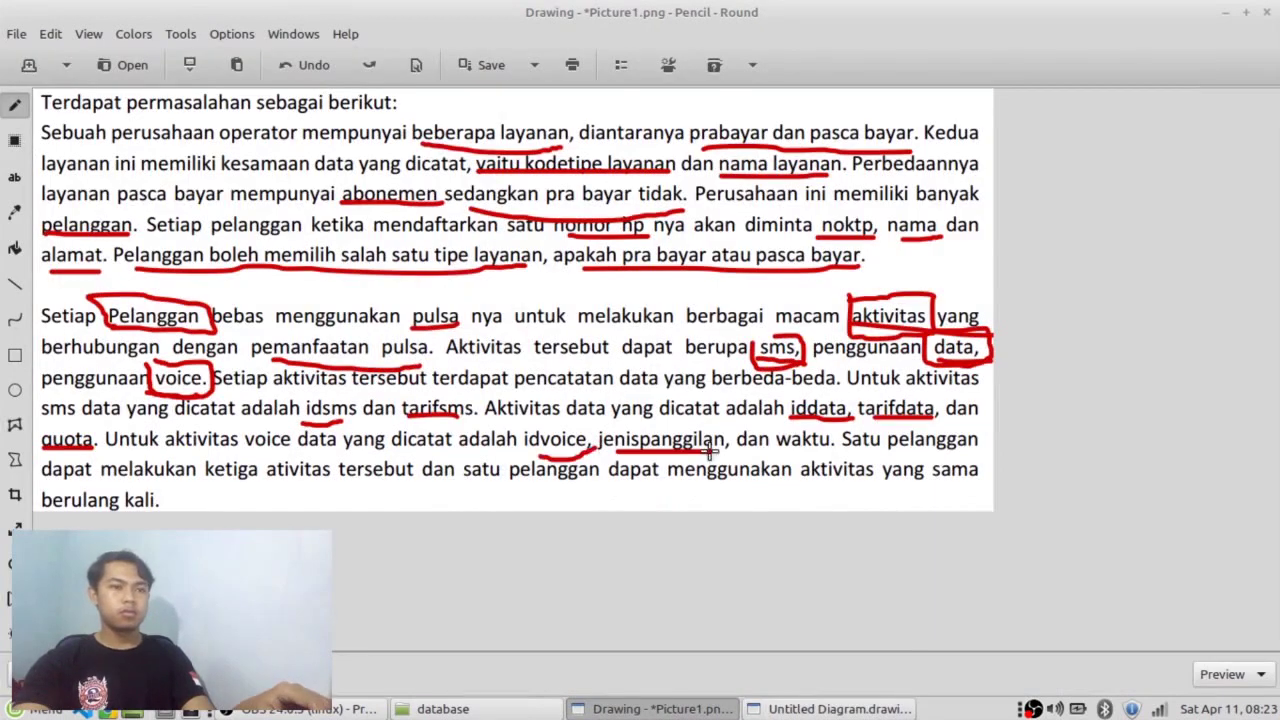
# Switch to draw.io and label voice's key attribute idvoice and its plain attribute jenis panggilan.
pyautogui.hotkey('alt', 'Tab')
pyautogui.doubleClick(597, 478)
pyautogui.write('idvoic')
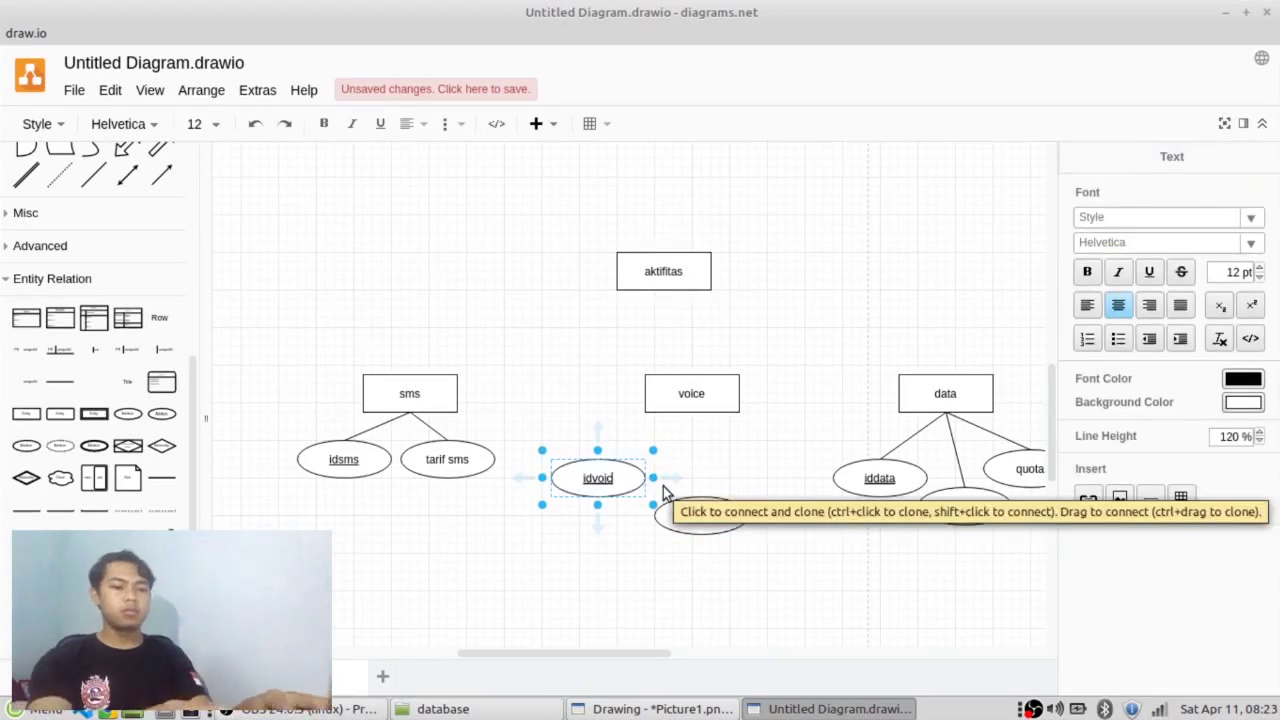
pyautogui.write('e')
pyautogui.doubleClick(697, 515)
pyautogui.write('jenis panggilan')
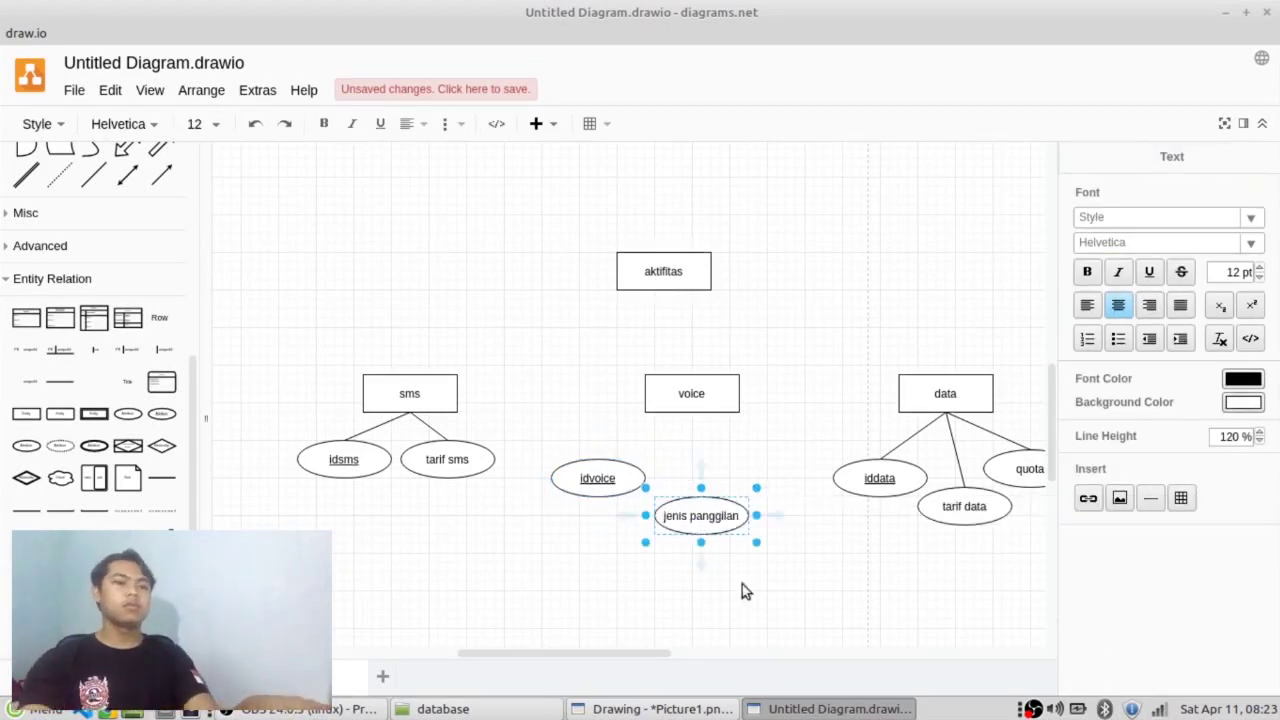
# Add a plain attribute labelled waktu below and to the right of voice, and raise idvoice slightly.
pyautogui.hotkey('alt', 'Tab')
pyautogui.hotkey('alt', 'Tab')
pyautogui.moveTo(709, 520); pyautogui.dragTo(785, 473)
pyautogui.moveTo(597, 478); pyautogui.dragTo(597, 468)
pyautogui.doubleClick(765, 468)
pyautogui.write('waktu')
pyautogui.press('Escape')
pyautogui.moveTo(505, 654); pyautogui.dragTo(462, 655)
pyautogui.click(217, 519)
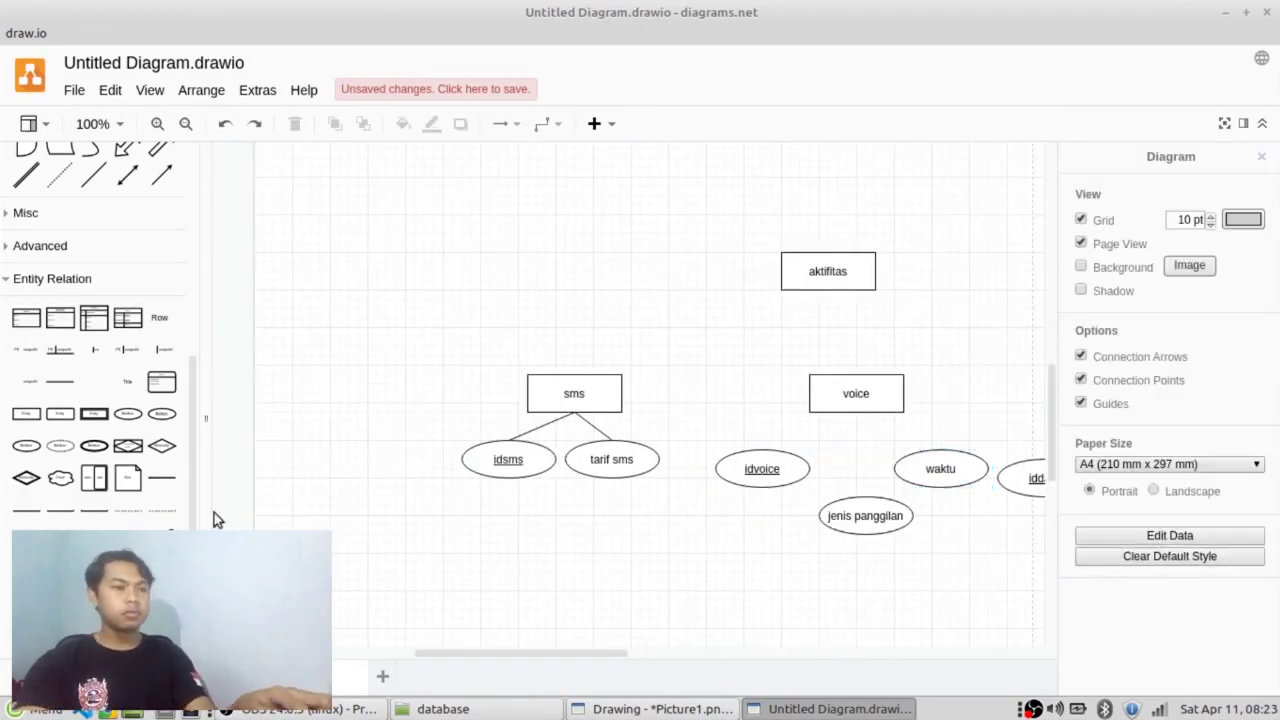
# Connect voice to its attributes idvoice, jenis panggilan and waktu with plain lines.
pyautogui.moveTo(160, 477); pyautogui.dragTo(856, 411)
pyautogui.moveTo(772, 452); pyautogui.dragTo(760, 452)
pyautogui.moveTo(856, 412); pyautogui.dragTo(866, 496)
pyautogui.moveTo(868, 426); pyautogui.dragTo(928, 456)
pyautogui.click(883, 552)
# Move the aktifitas entity up closer to pelanggan.
pyautogui.scroll(5, 601, 505)
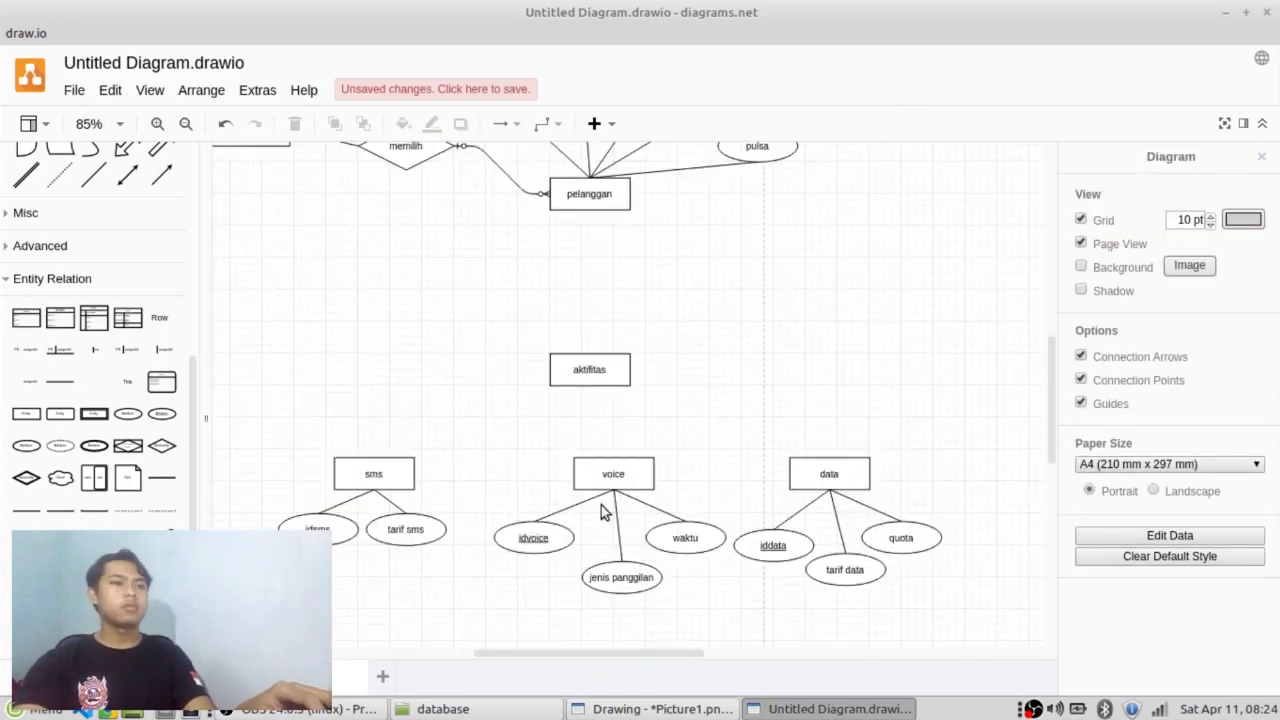
pyautogui.click(373, 567)
pyautogui.moveTo(589, 444); pyautogui.dragTo(589, 388)
pyautogui.moveTo(252, 522); pyautogui.dragTo(449, 645)
pyautogui.scroll(-1, 686, 494)
pyautogui.moveTo(595, 358); pyautogui.dragTo(595, 375)
pyautogui.click(740, 372)
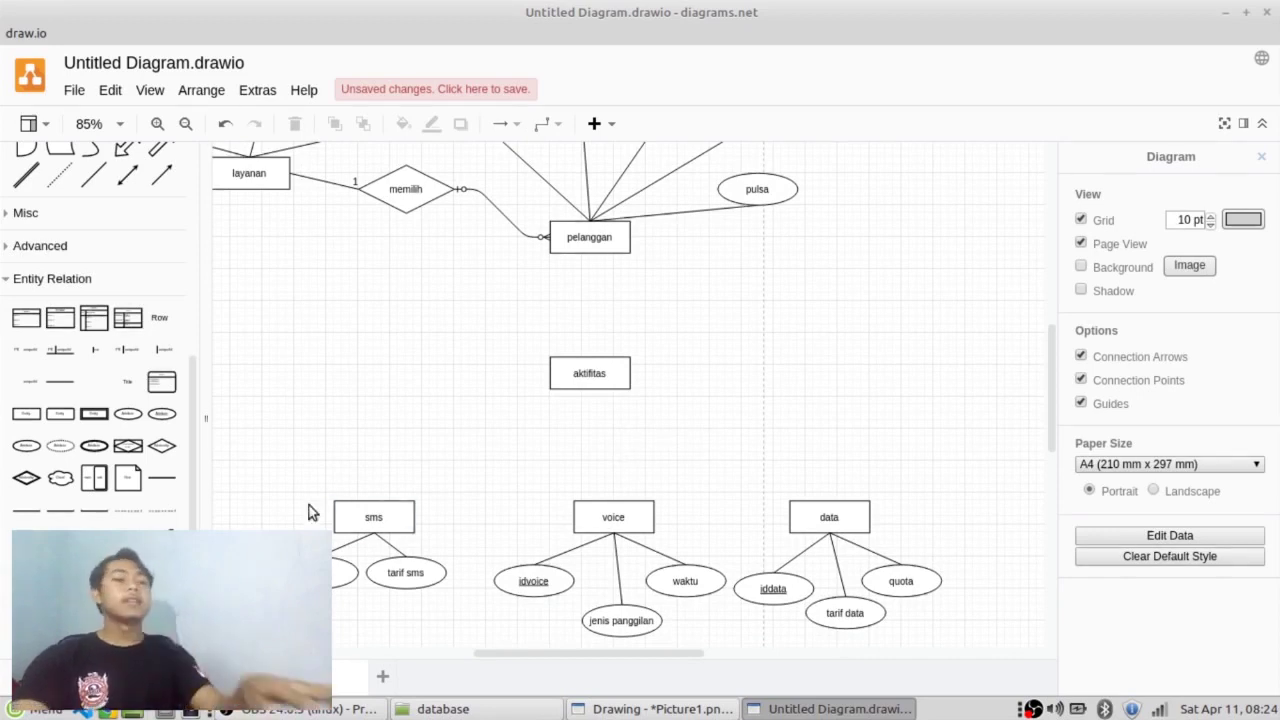
pyautogui.moveTo(276, 461); pyautogui.dragTo(462, 610)
pyautogui.click(546, 491)
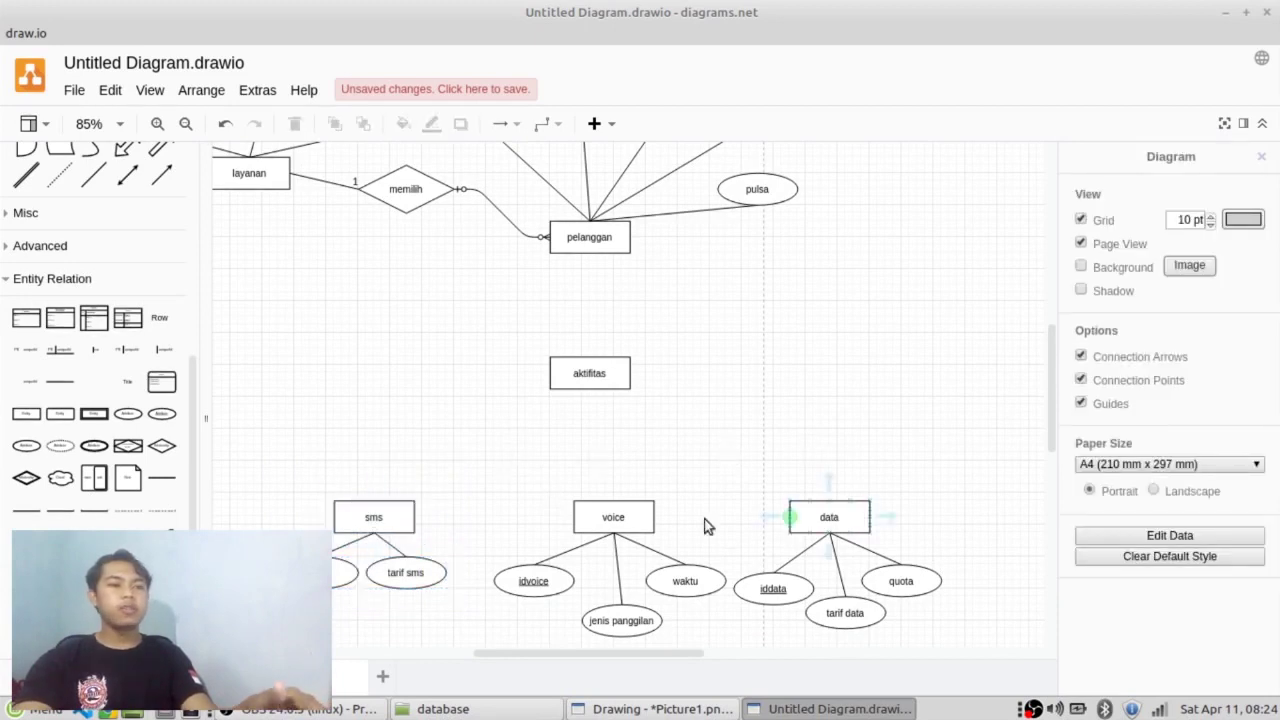
pyautogui.moveTo(567, 656); pyautogui.dragTo(553, 653)
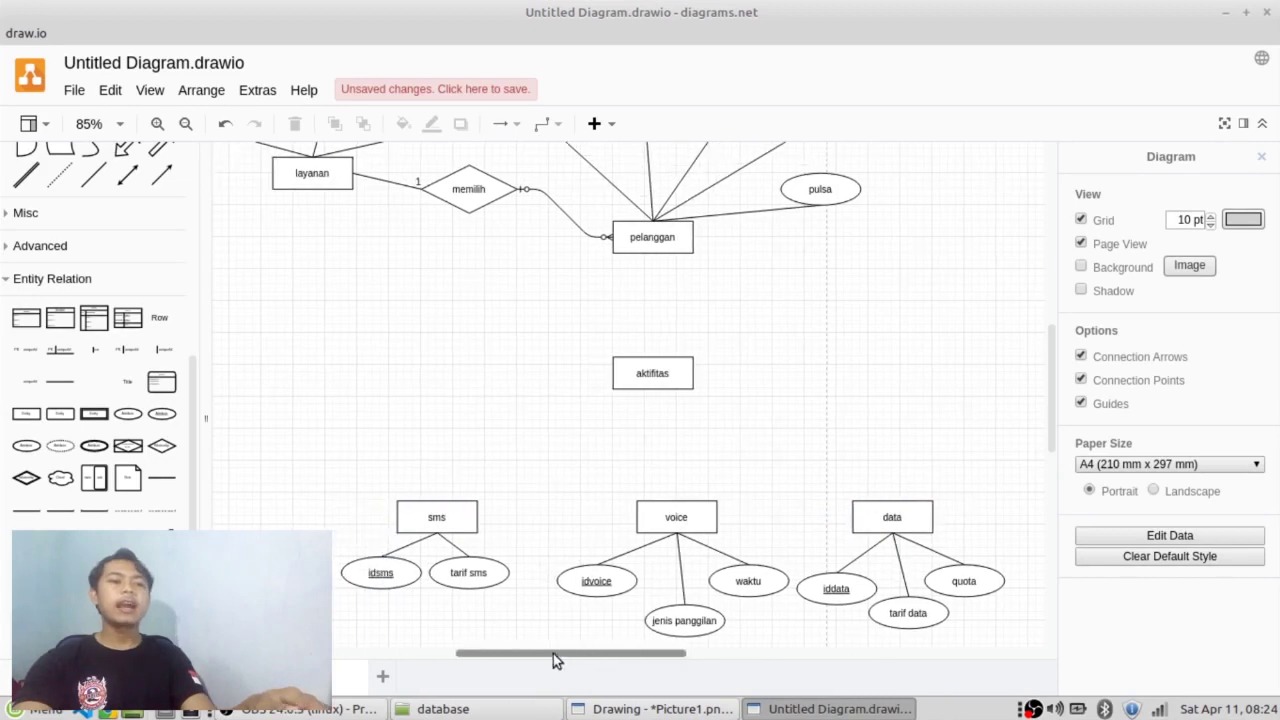
# Add a relationship diamond between pelanggan and aktifitas, moving aktifitas down to make room.
pyautogui.moveTo(163, 452); pyautogui.dragTo(603, 288)
pyautogui.moveTo(643, 372)
pyautogui.mouseDown()
pyautogui.moveTo(647, 403)
pyautogui.moveTo(649, 368)
pyautogui.mouseUp()
pyautogui.click(652, 309)
pyautogui.moveTo(652, 309); pyautogui.dragTo(652, 325)
pyautogui.click(785, 338)
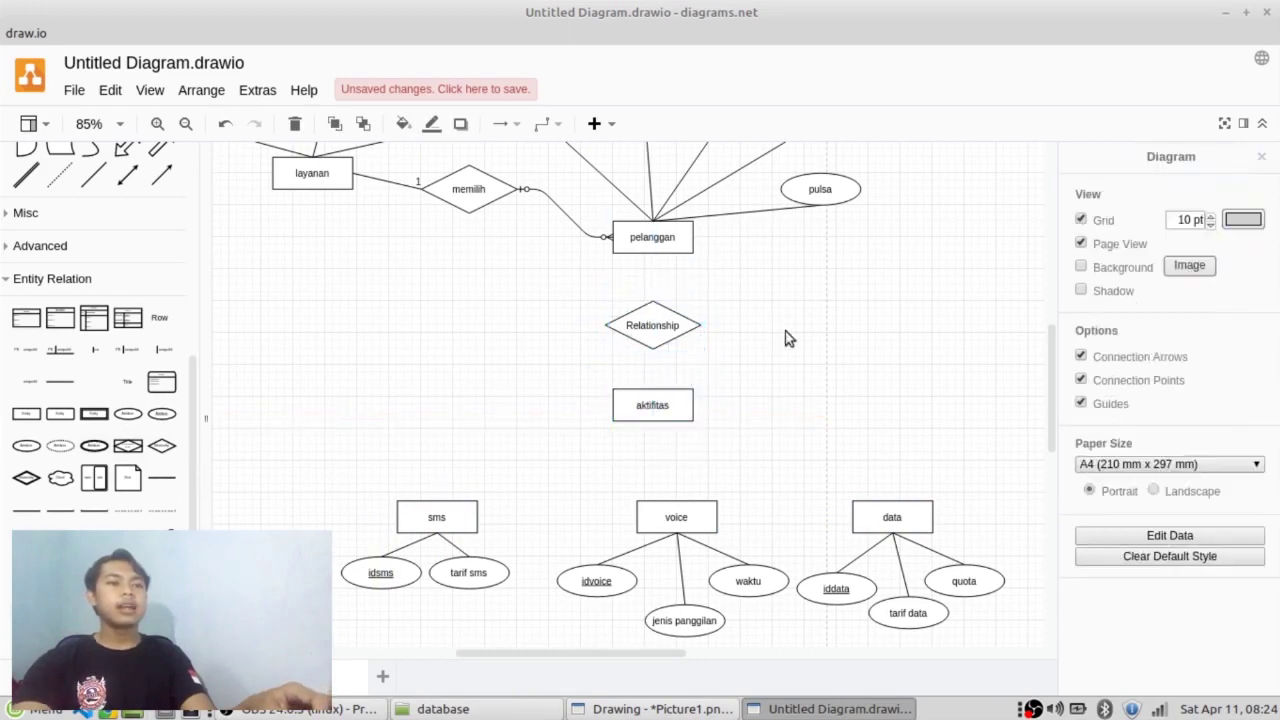
# Switch to Picture1.png to reread how pelanggan relates to aktivitas, and return to draw.io.
pyautogui.click(650, 708)
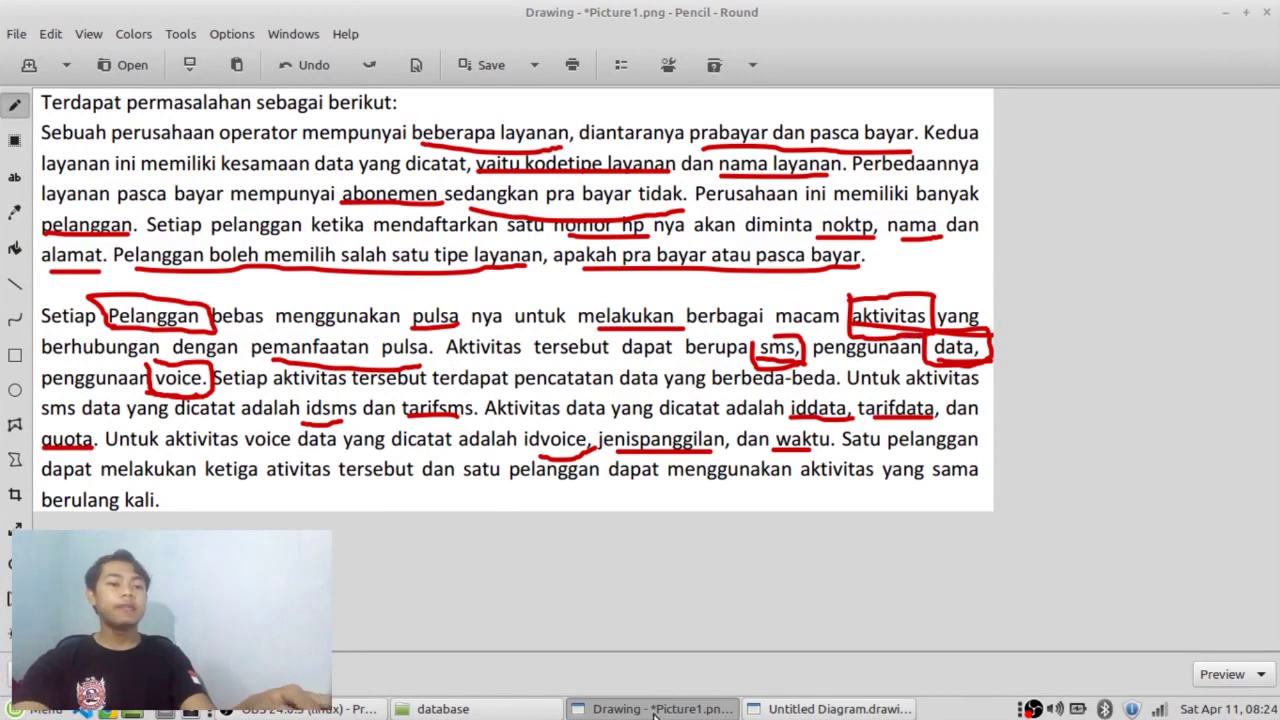
pyautogui.click(830, 709)
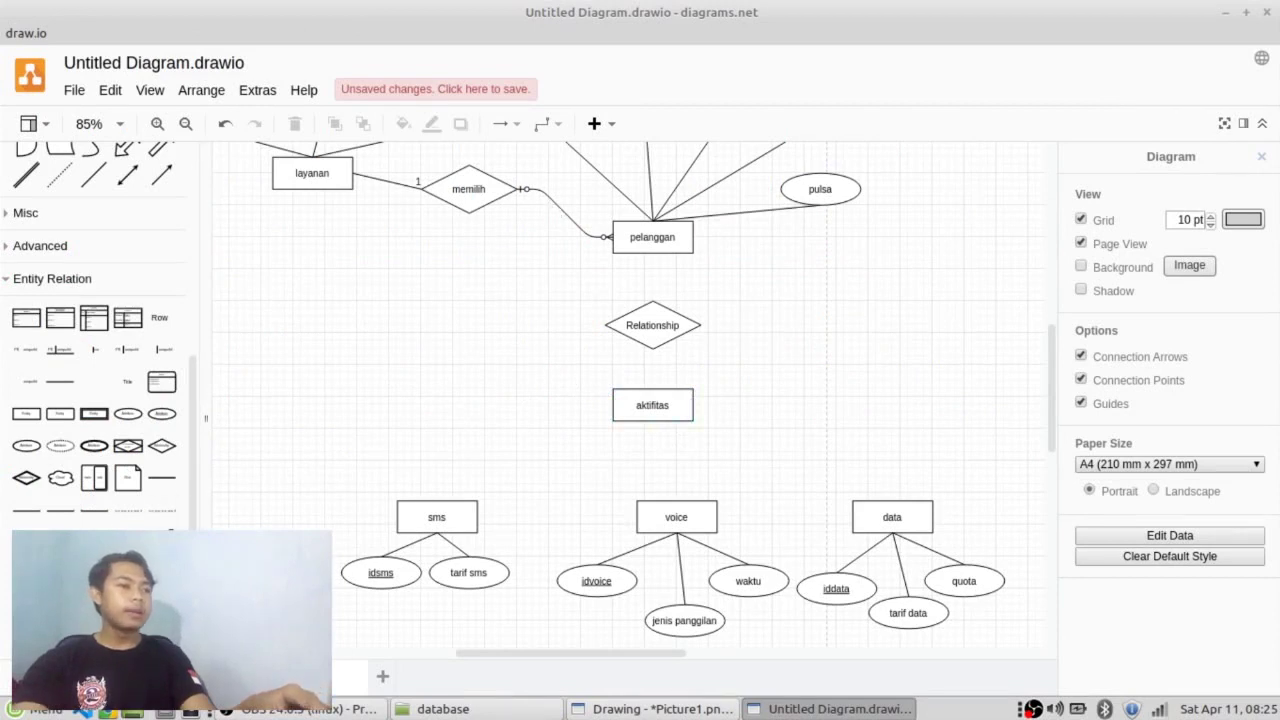
pyautogui.moveTo(60, 560)
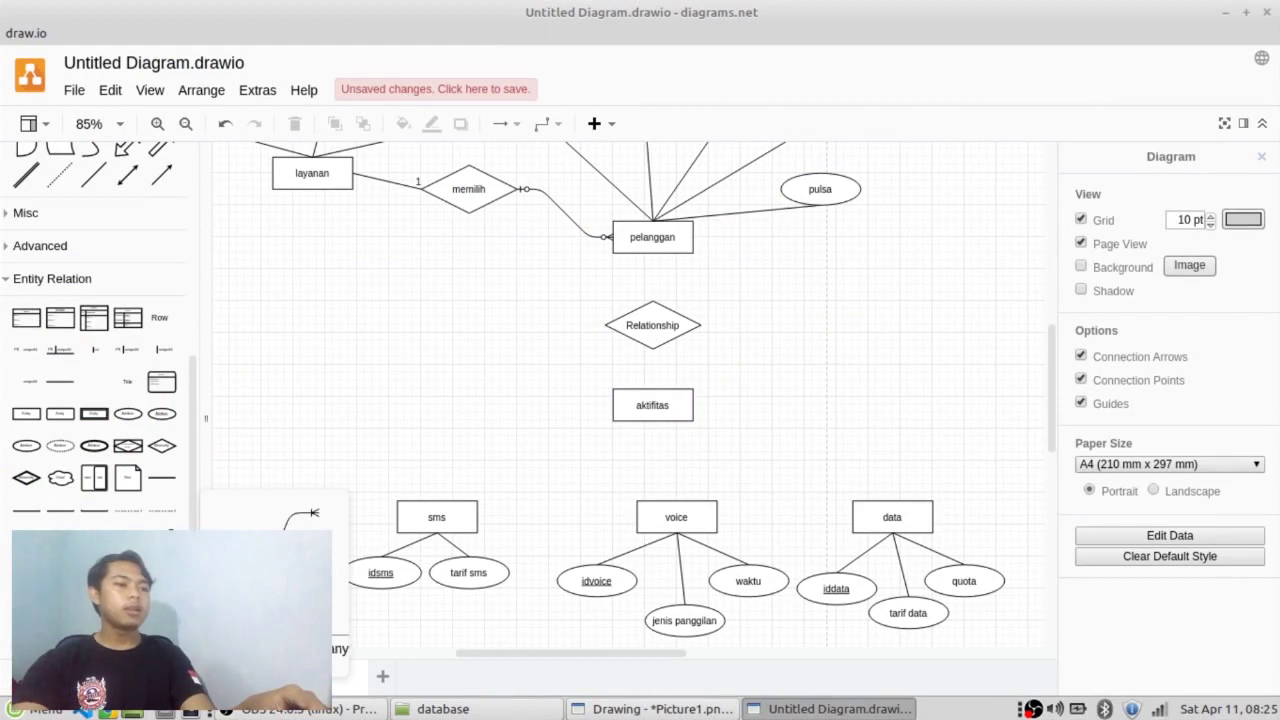
pyautogui.moveTo(60, 560); pyautogui.dragTo(692, 238)
pyautogui.moveTo(589, 438); pyautogui.dragTo(700, 330)
pyautogui.click(756, 440)
pyautogui.hotkey('ctrl', 'z')
pyautogui.hotkey('ctrl', 'z')
pyautogui.hotkey('ctrl', 'z')
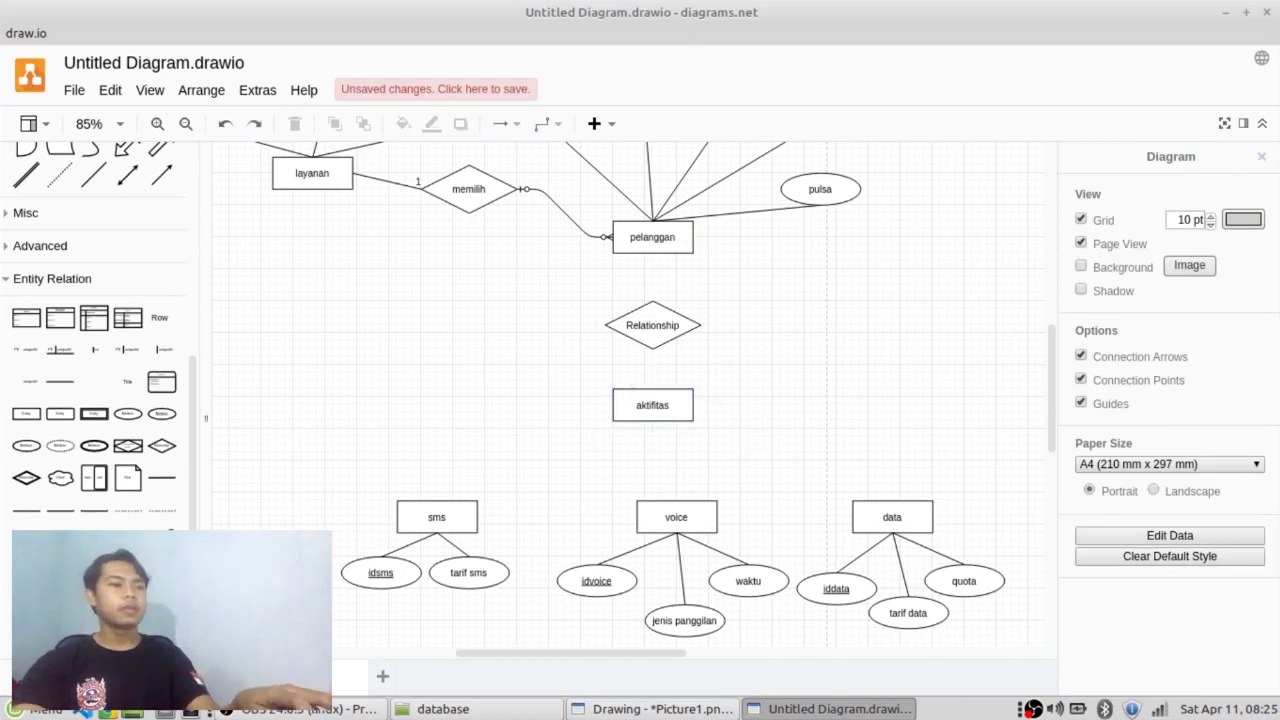
# Connect pelanggan to the new relationship diamond with a Mandatory Participation (M:N) line.
pyautogui.moveTo(87, 514)
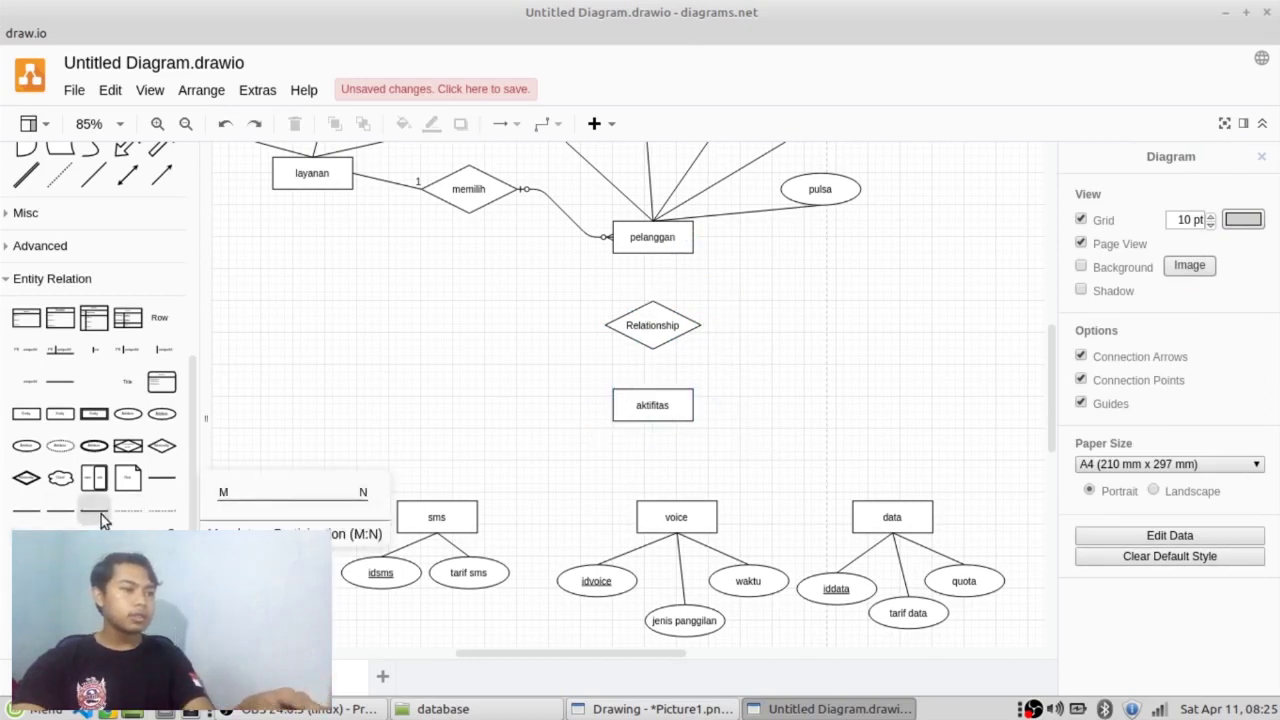
pyautogui.click(104, 514)
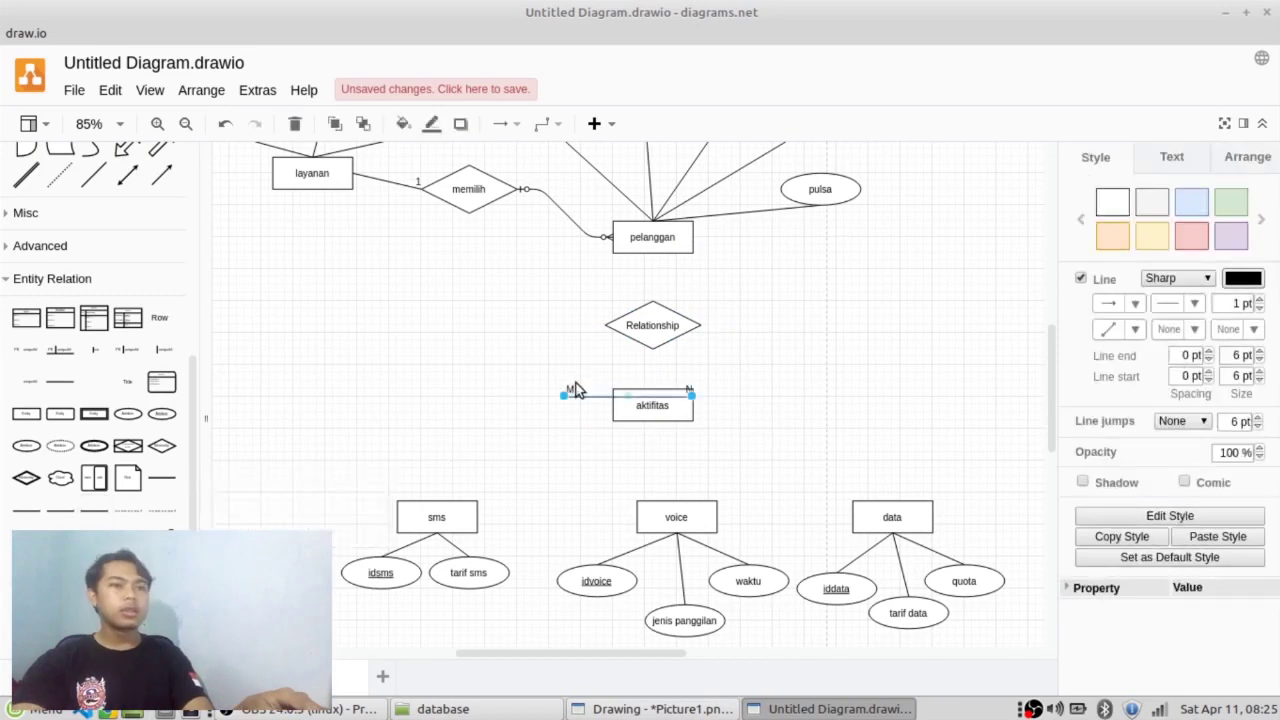
pyautogui.moveTo(565, 397); pyautogui.dragTo(652, 251)
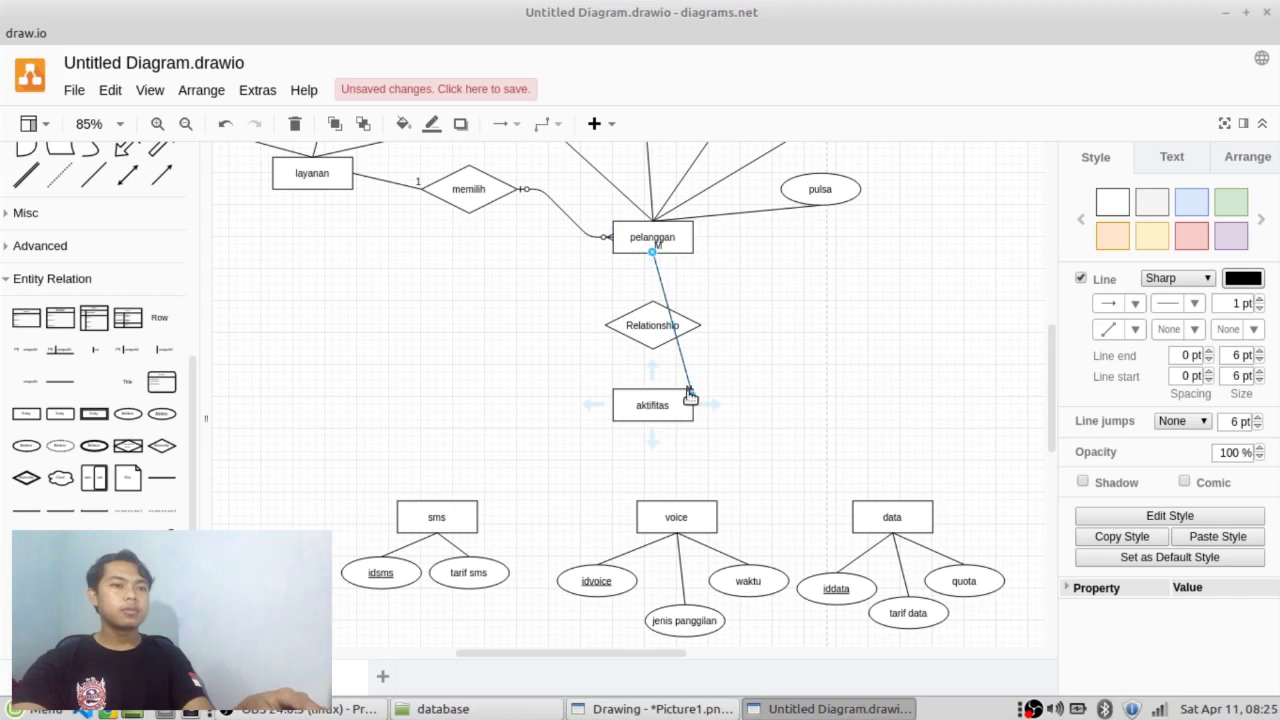
pyautogui.moveTo(695, 401); pyautogui.dragTo(652, 302)
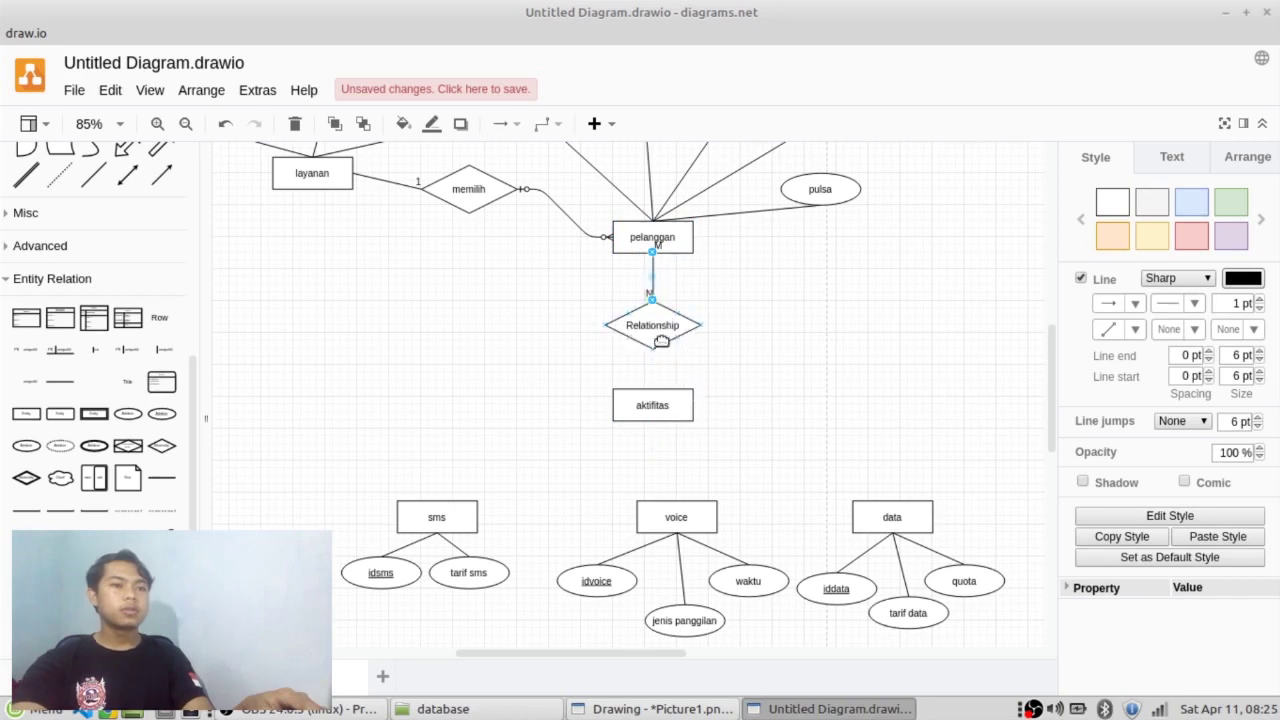
# Label the relationship diamond below pelanggan melakukan.
pyautogui.click(655, 342)
pyautogui.doubleClick(658, 328)
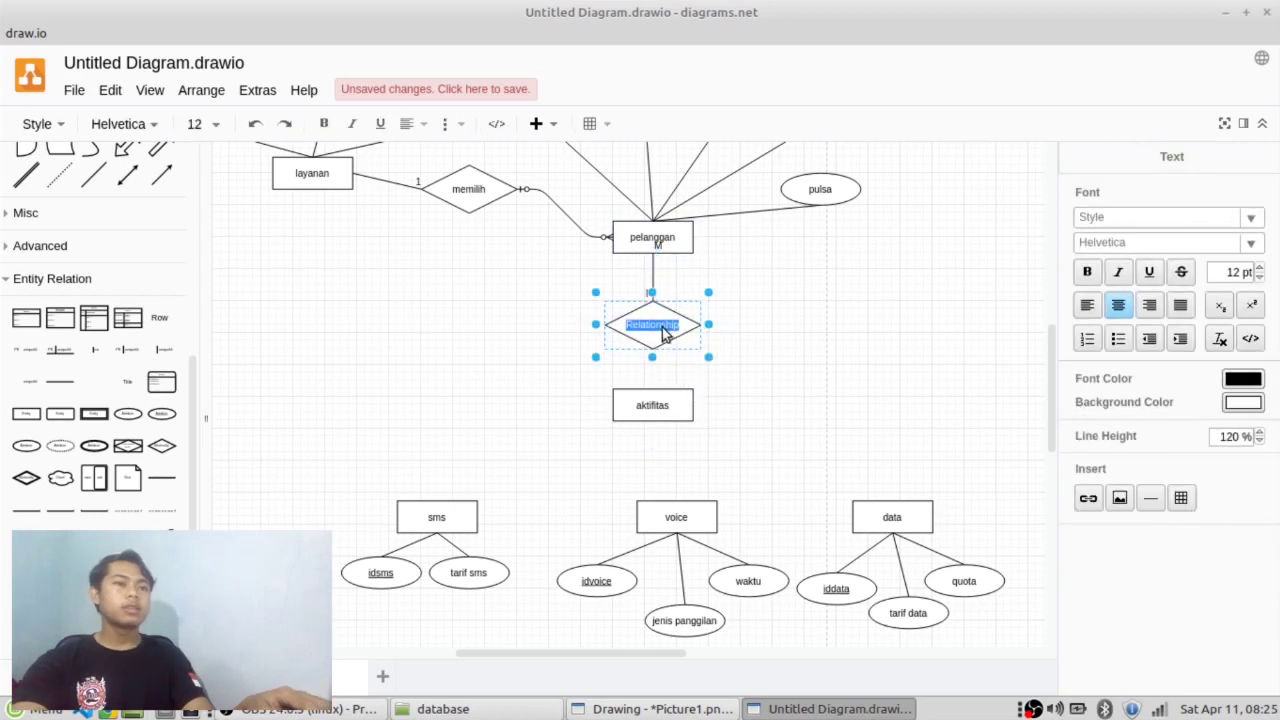
pyautogui.write('melakukan')
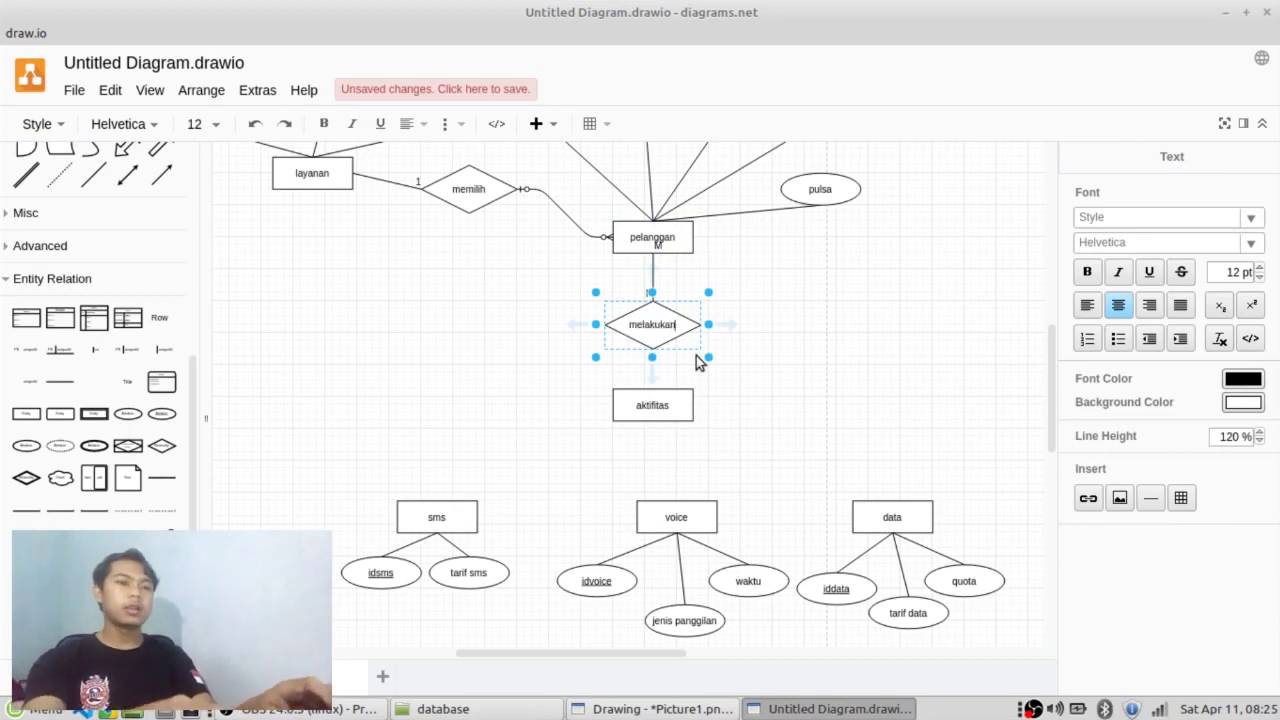
pyautogui.hotkey('ctrl', 'Return')
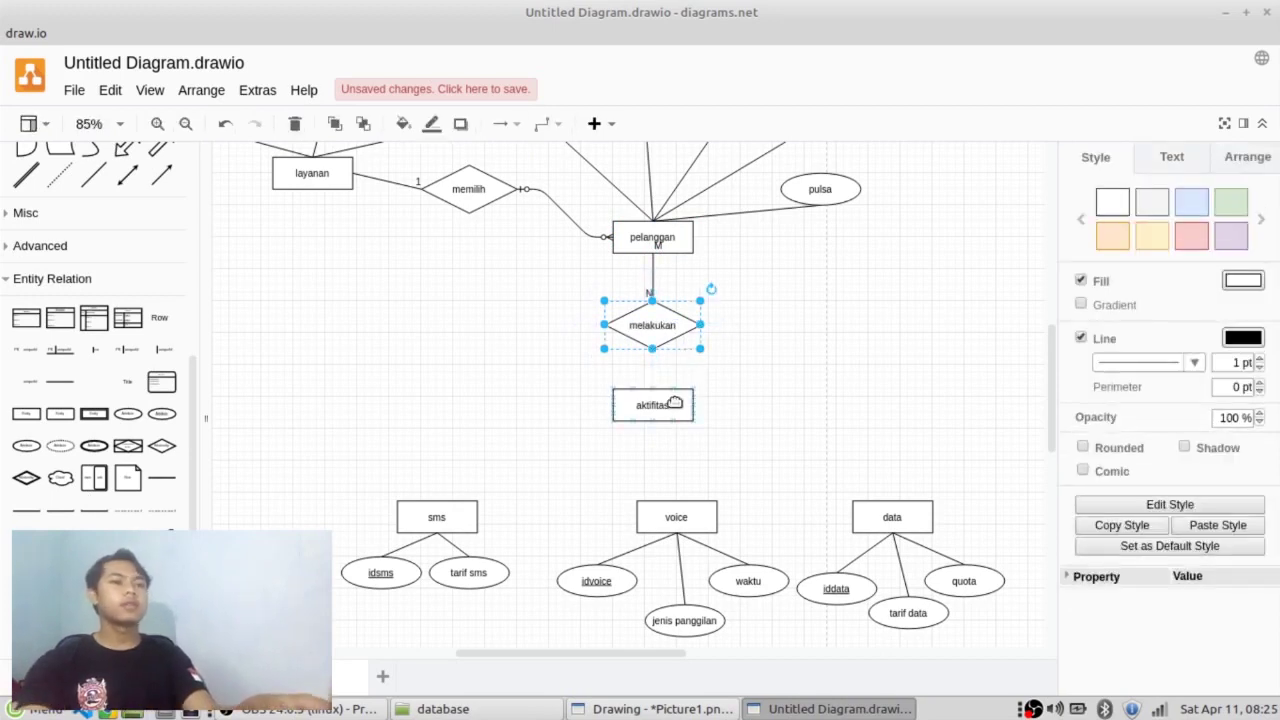
# Move aktifitas slightly down and connect it to melakukan with an M:N participation line.
pyautogui.moveTo(649, 418); pyautogui.dragTo(649, 430)
pyautogui.click(446, 450)
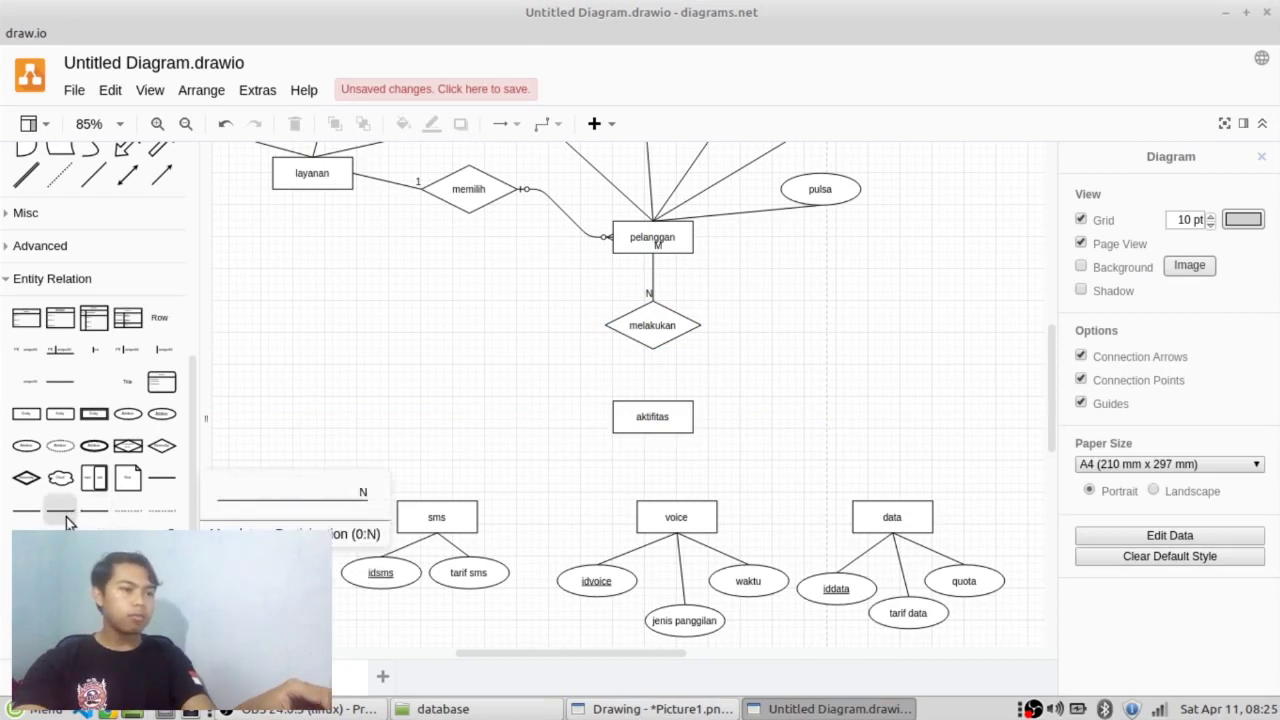
pyautogui.moveTo(86, 515); pyautogui.dragTo(652, 347)
pyautogui.moveTo(692, 397)
pyautogui.mouseDown()
pyautogui.moveTo(656, 408)
pyautogui.moveTo(685, 397)
pyautogui.mouseUp()
pyautogui.click(777, 397)
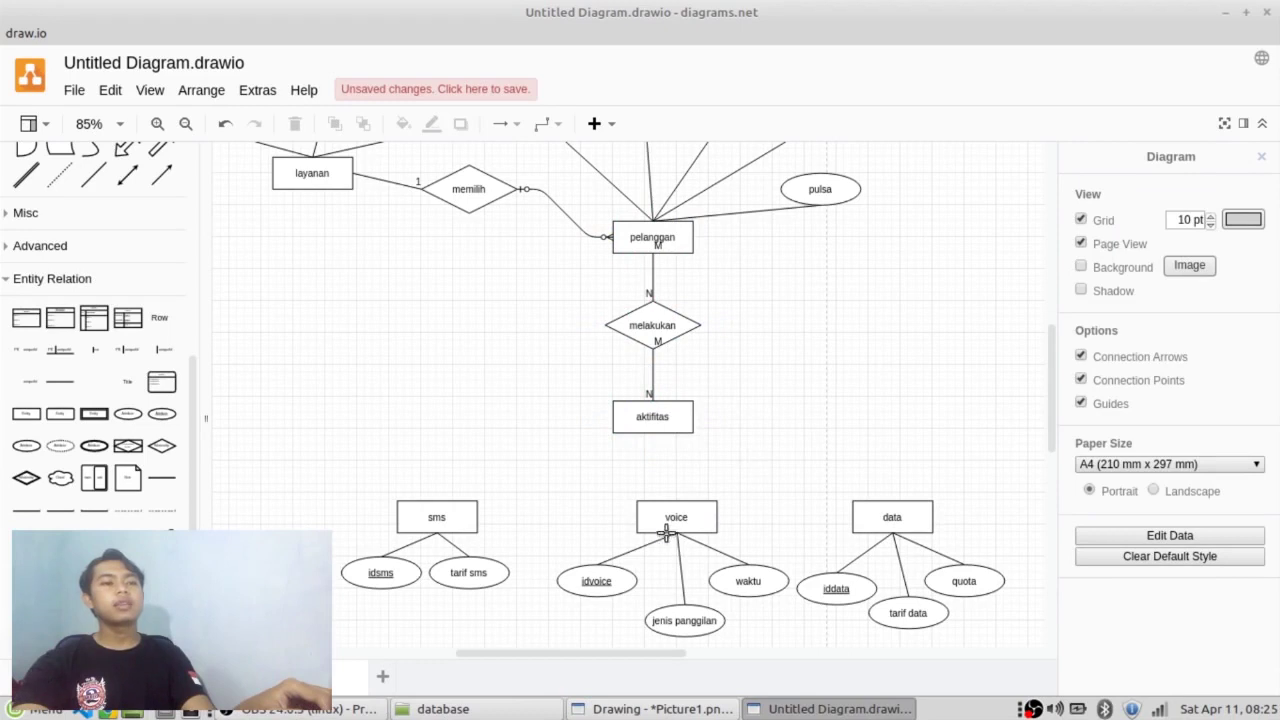
# Move the voice entity slightly down, leaving its attributes in place.
pyautogui.moveTo(665, 534); pyautogui.dragTo(665, 535)
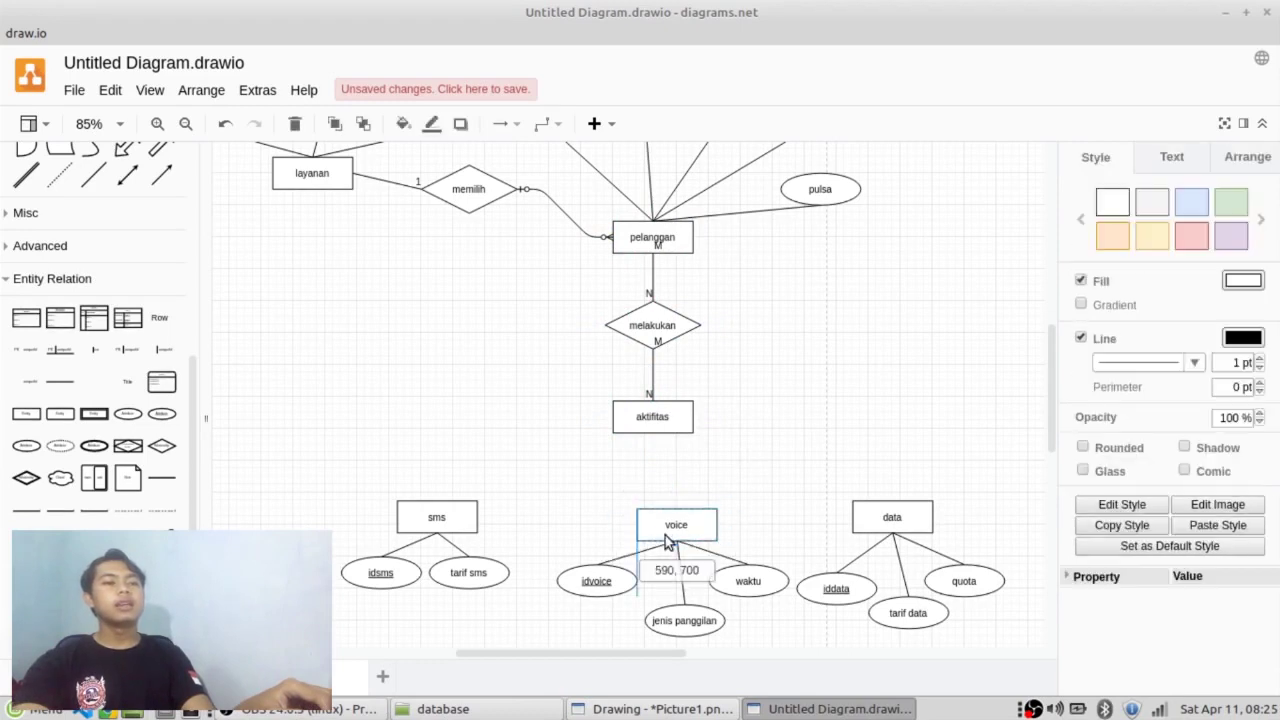
pyautogui.click(745, 432)
pyautogui.scroll(-2, 331, 420)
pyautogui.moveTo(333, 433); pyautogui.dragTo(533, 375)
pyautogui.moveTo(665, 467); pyautogui.dragTo(977, 571)
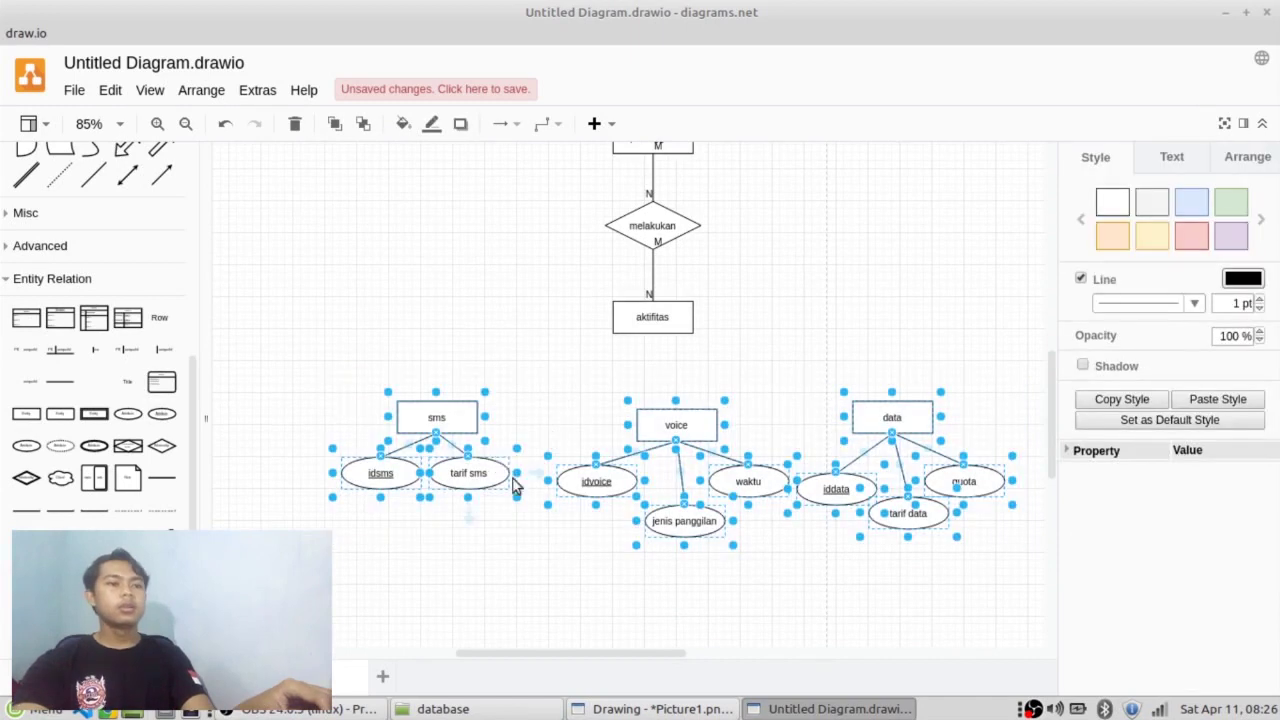
pyautogui.moveTo(514, 485); pyautogui.dragTo(514, 509)
pyautogui.hotkey('ctrl', 'z')
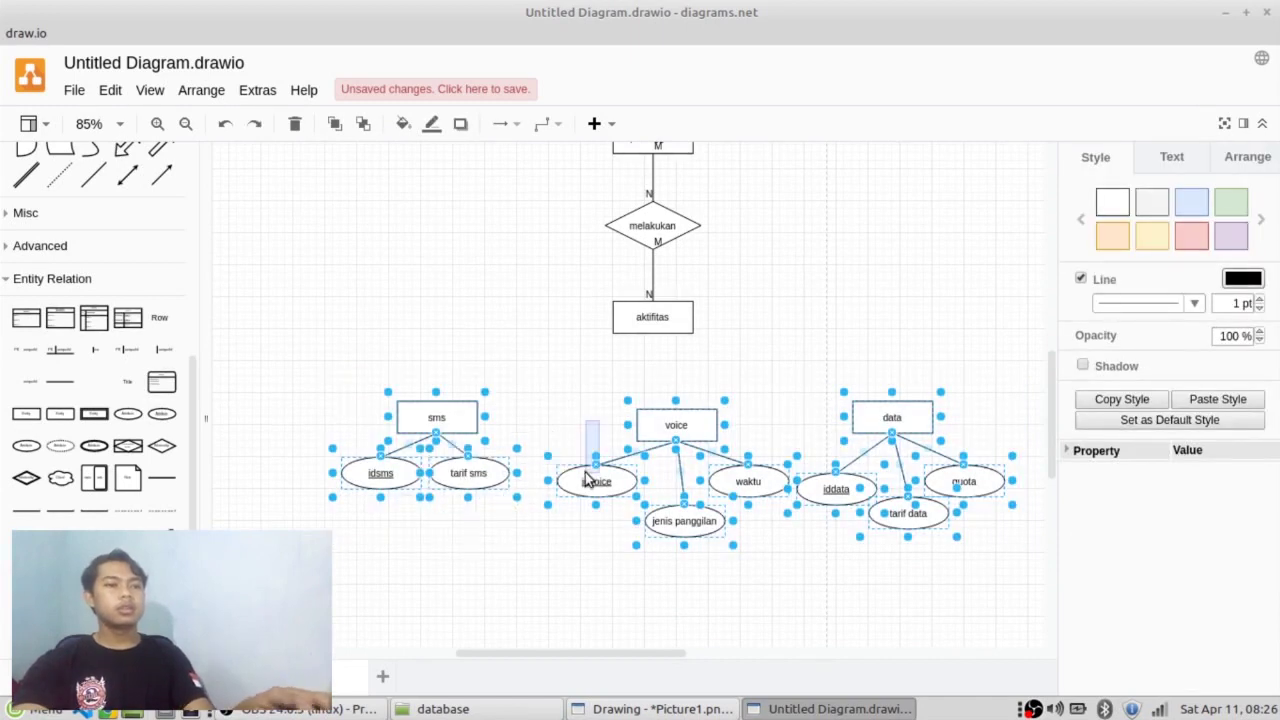
# Move sms, voice and data together with all their attributes down to widen the gap below aktifitas.
pyautogui.click(520, 440)
pyautogui.moveTo(306, 370); pyautogui.dragTo(598, 655)
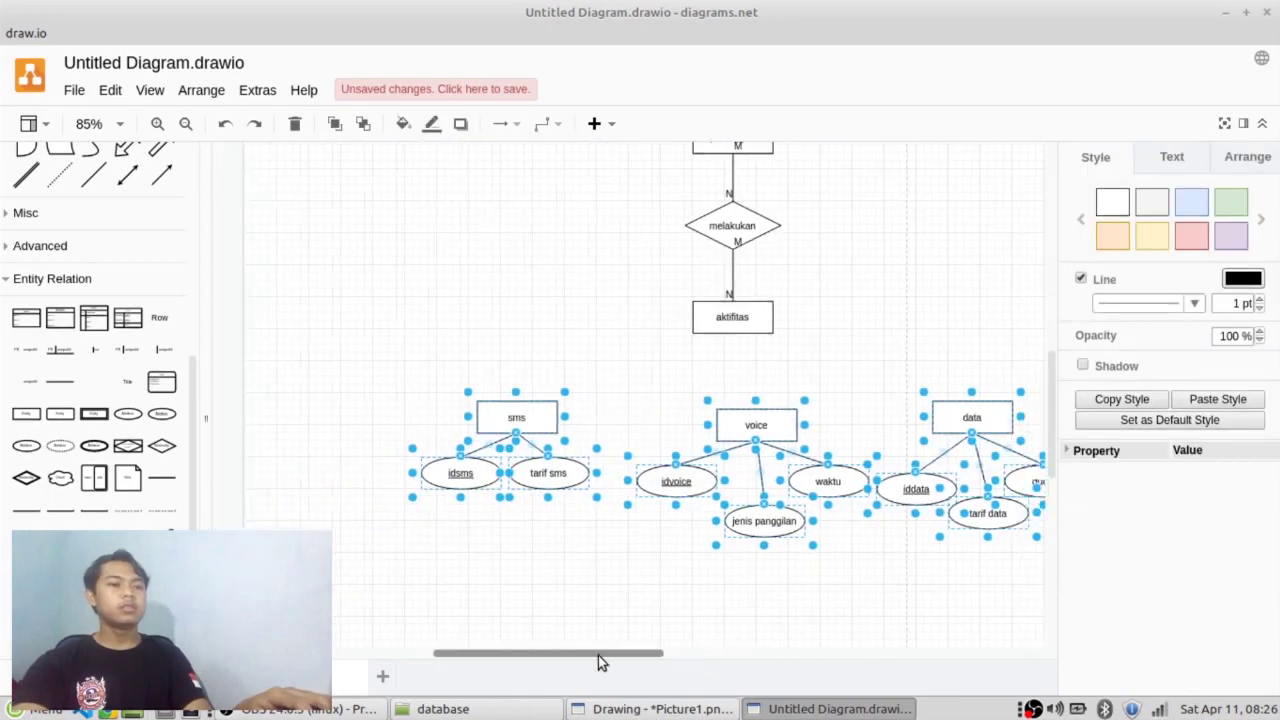
pyautogui.moveTo(740, 432); pyautogui.dragTo(722, 456)
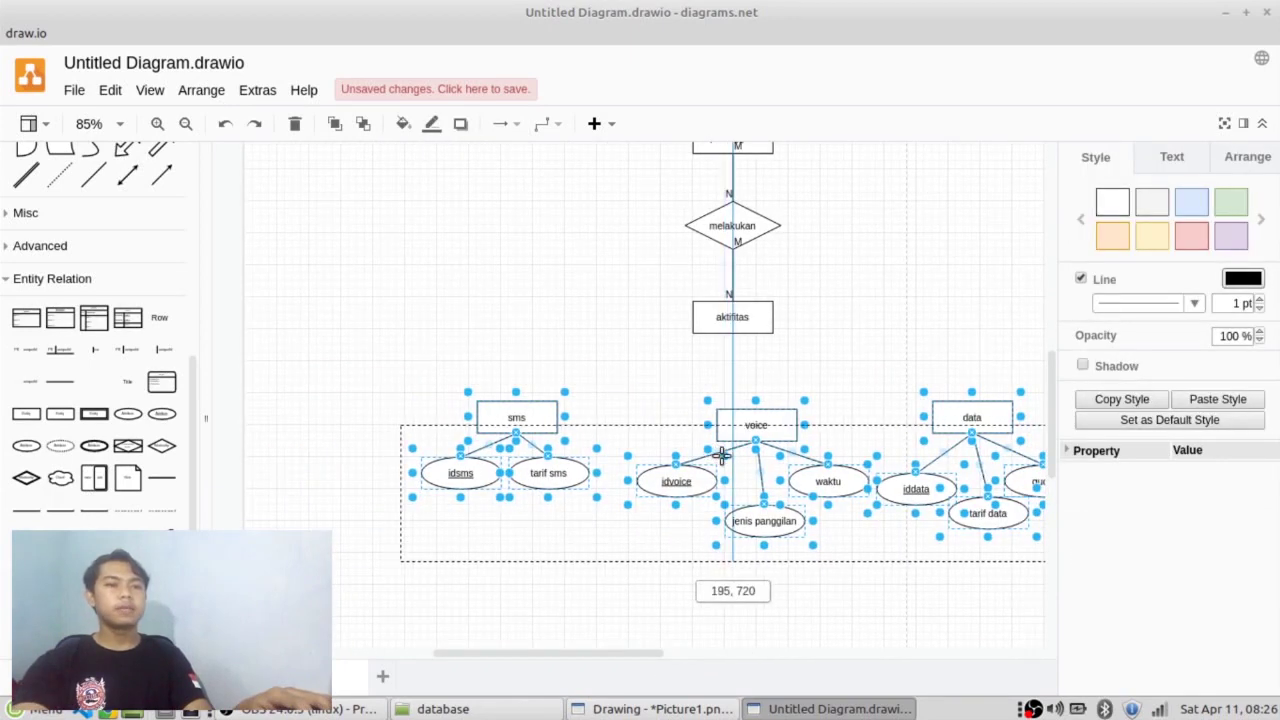
pyautogui.moveTo(717, 511); pyautogui.dragTo(717, 511)
pyautogui.hscroll(5, 706, 457)
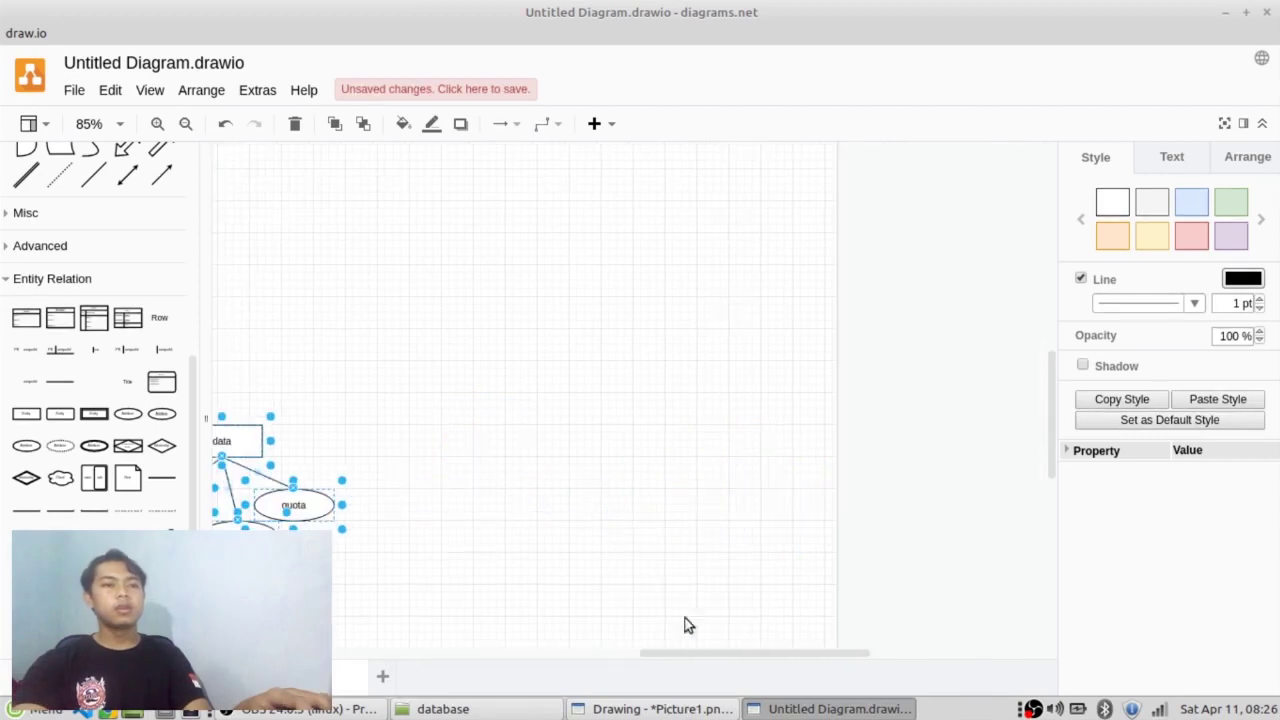
pyautogui.moveTo(631, 655); pyautogui.dragTo(509, 664)
pyautogui.click(326, 413)
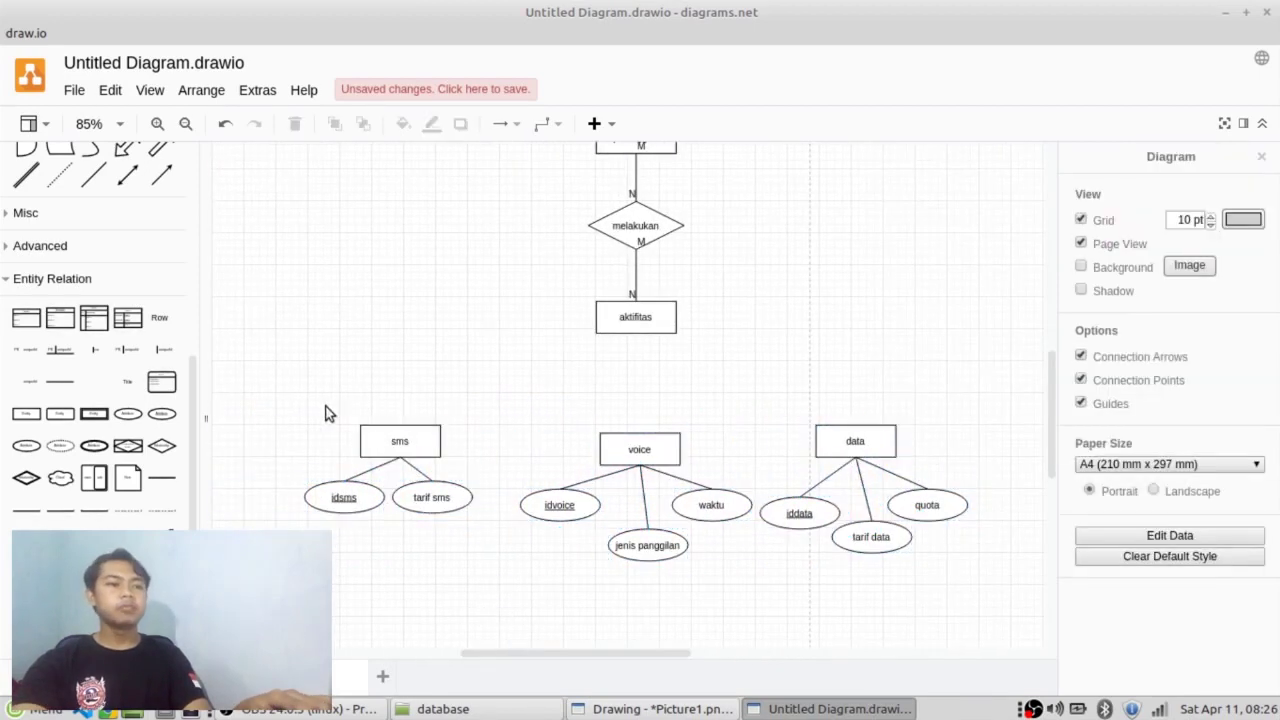
# Move the sms group and the data group so both entities line up horizontally with voice.
pyautogui.moveTo(287, 390); pyautogui.dragTo(459, 548)
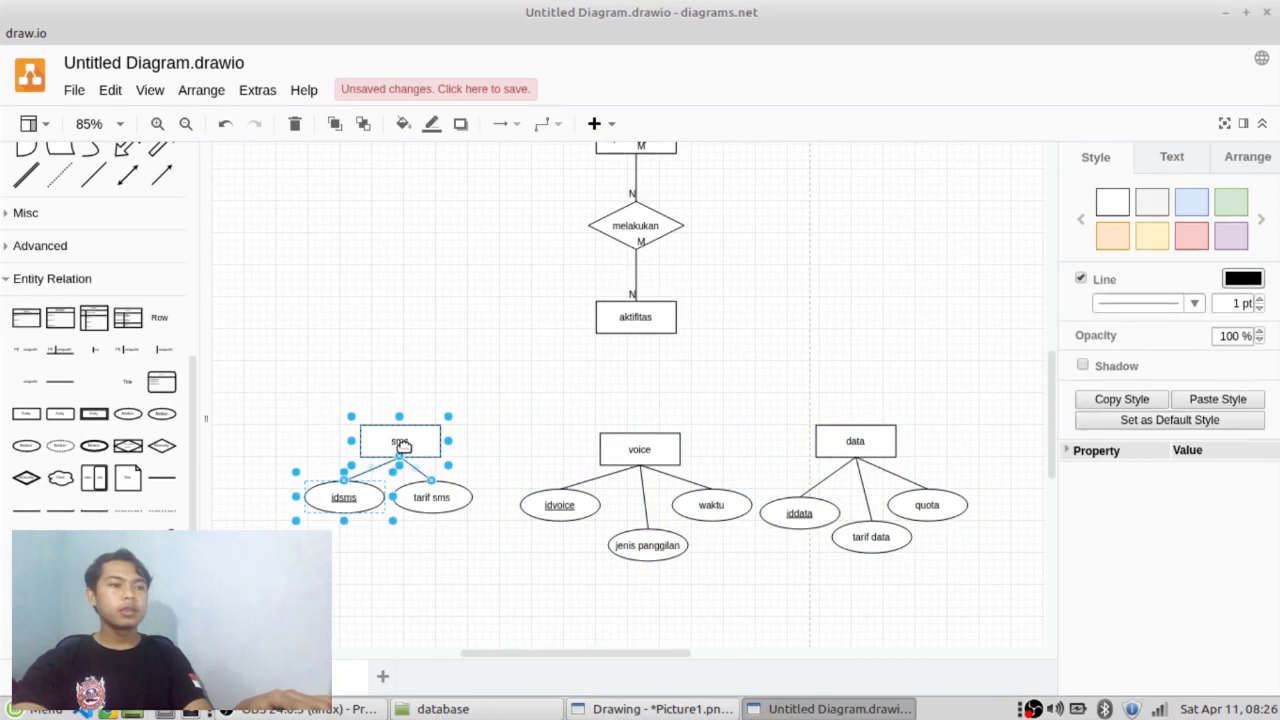
pyautogui.moveTo(280, 408); pyautogui.dragTo(509, 551)
pyautogui.moveTo(412, 450); pyautogui.dragTo(383, 359)
pyautogui.press('Escape')
pyautogui.moveTo(781, 396); pyautogui.dragTo(984, 598)
pyautogui.moveTo(745, 361); pyautogui.dragTo(995, 594)
pyautogui.moveTo(871, 452); pyautogui.dragTo(875, 460)
pyautogui.click(672, 412)
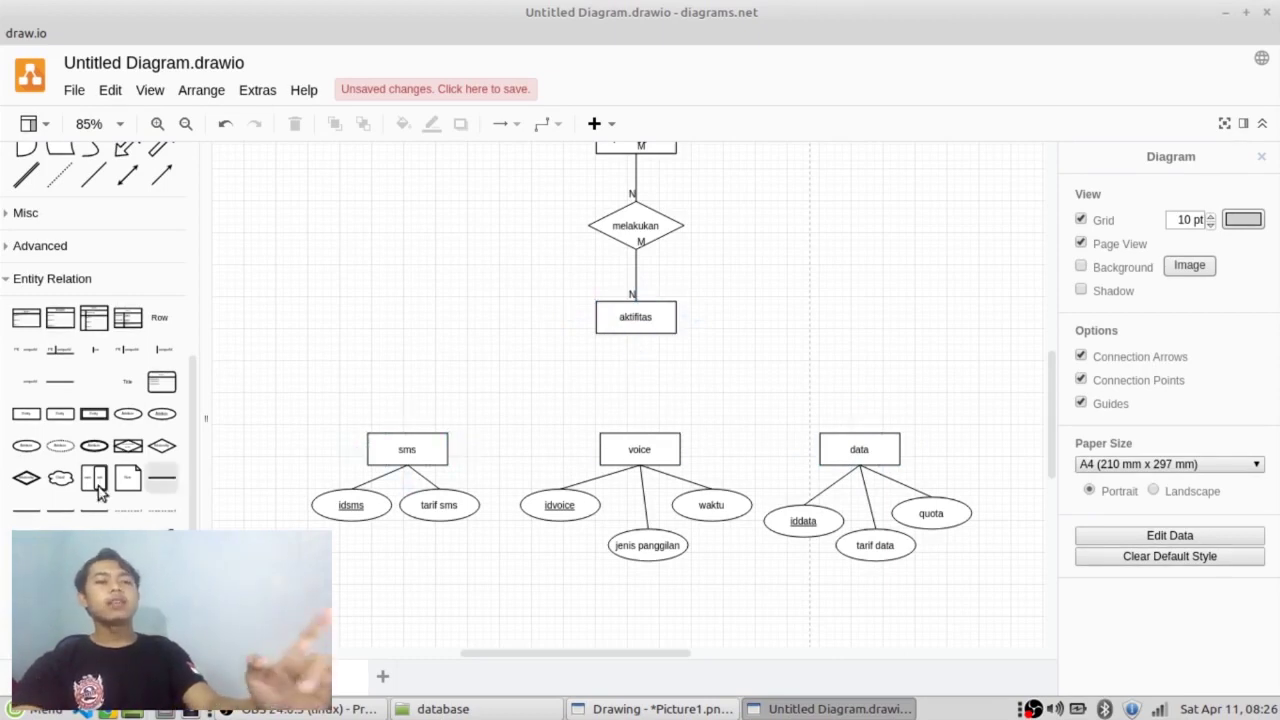
# Add a triangle shape from the General shapes between aktifitas and voice.
pyautogui.scroll(4, 94, 460)
pyautogui.scroll(2, 94, 456)
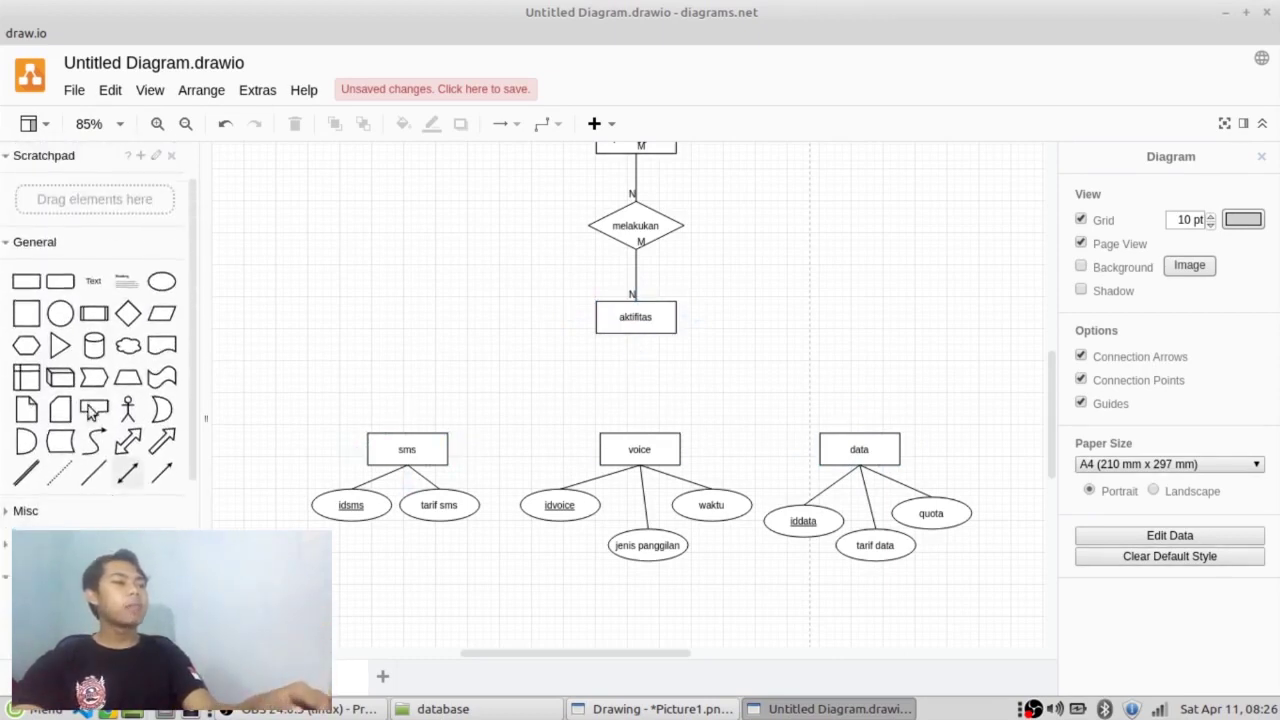
pyautogui.click(55, 351)
# Rotate the triangle to point downward and center it under aktifitas.
pyautogui.moveTo(667, 346); pyautogui.dragTo(670, 347)
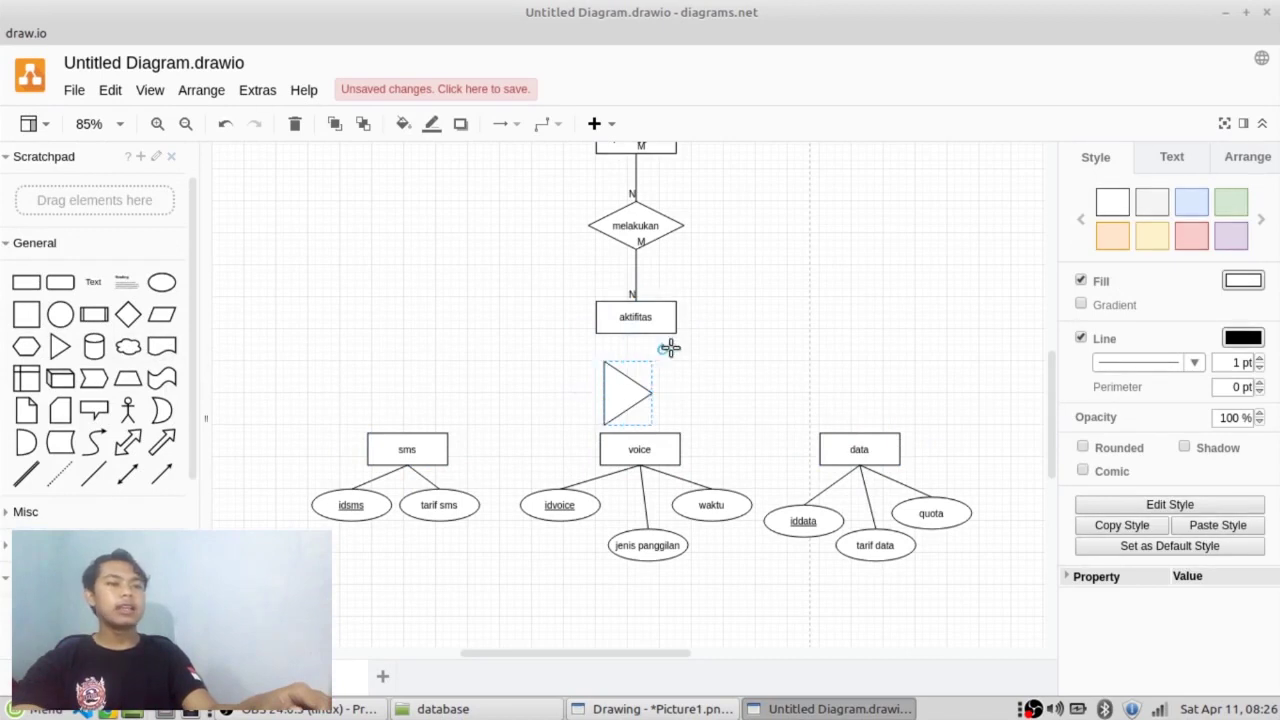
pyautogui.moveTo(710, 384); pyautogui.dragTo(690, 447)
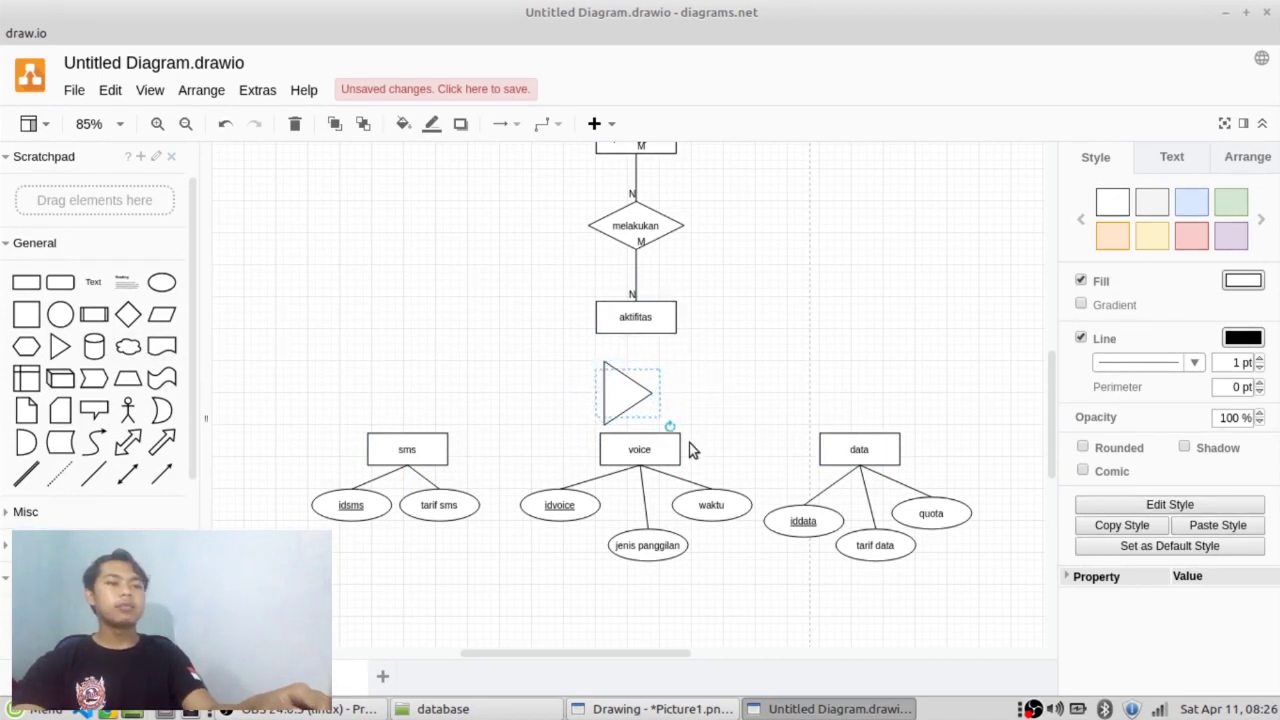
pyautogui.moveTo(665, 556); pyautogui.dragTo(614, 610)
pyautogui.moveTo(675, 428); pyautogui.dragTo(670, 430)
pyautogui.click(662, 627)
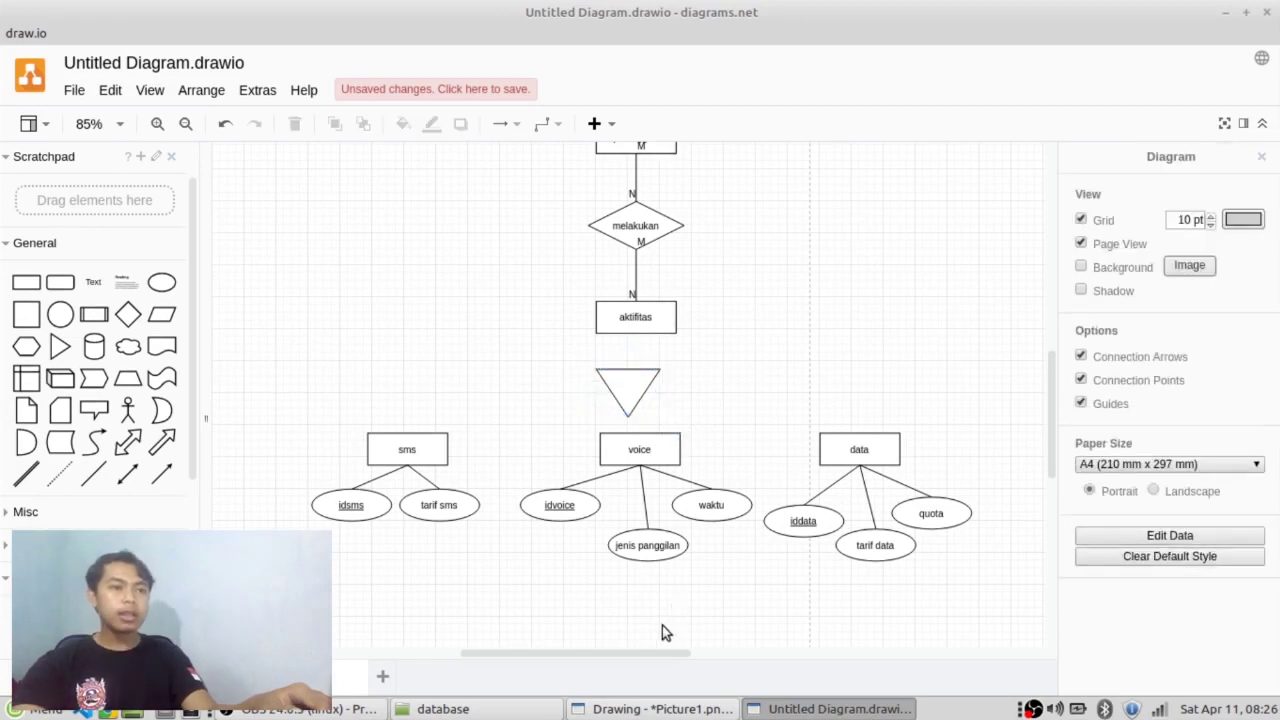
pyautogui.moveTo(638, 388); pyautogui.dragTo(639, 380)
pyautogui.click(755, 367)
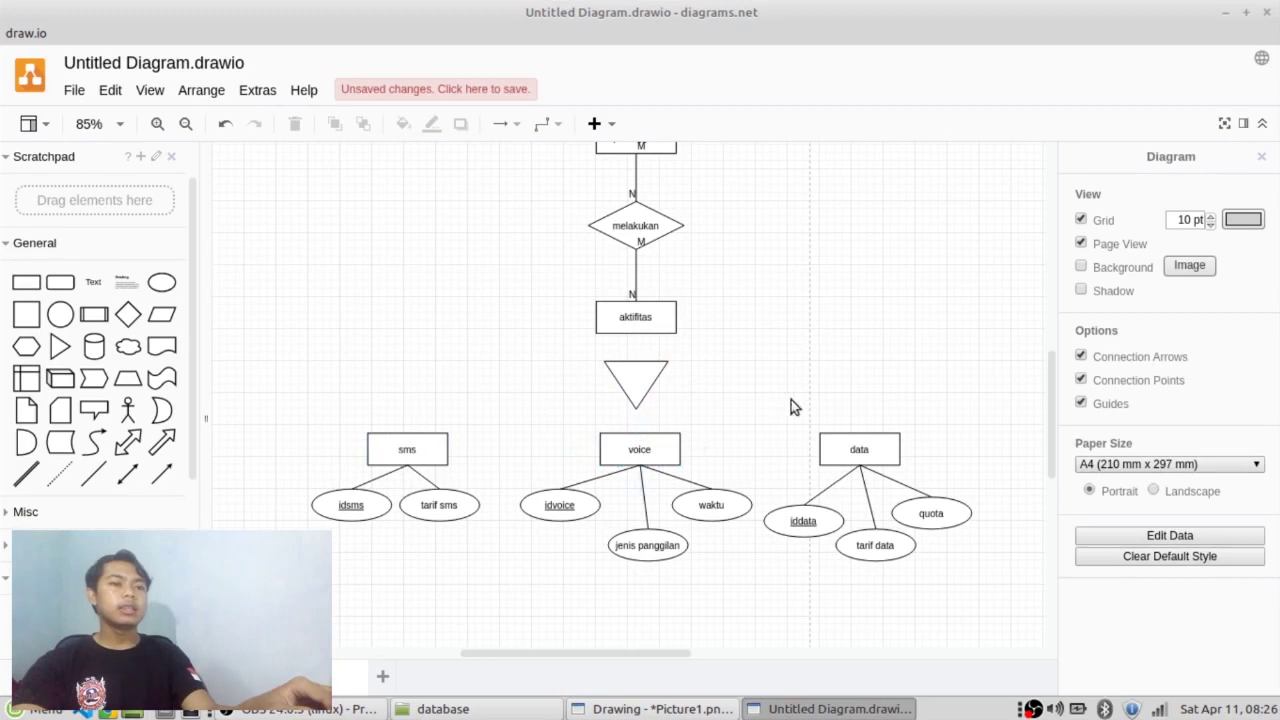
# Add an Entity Relation line connecting the triangle's lower tip to the top of the voice entity.
pyautogui.scroll(-5, 69, 491)
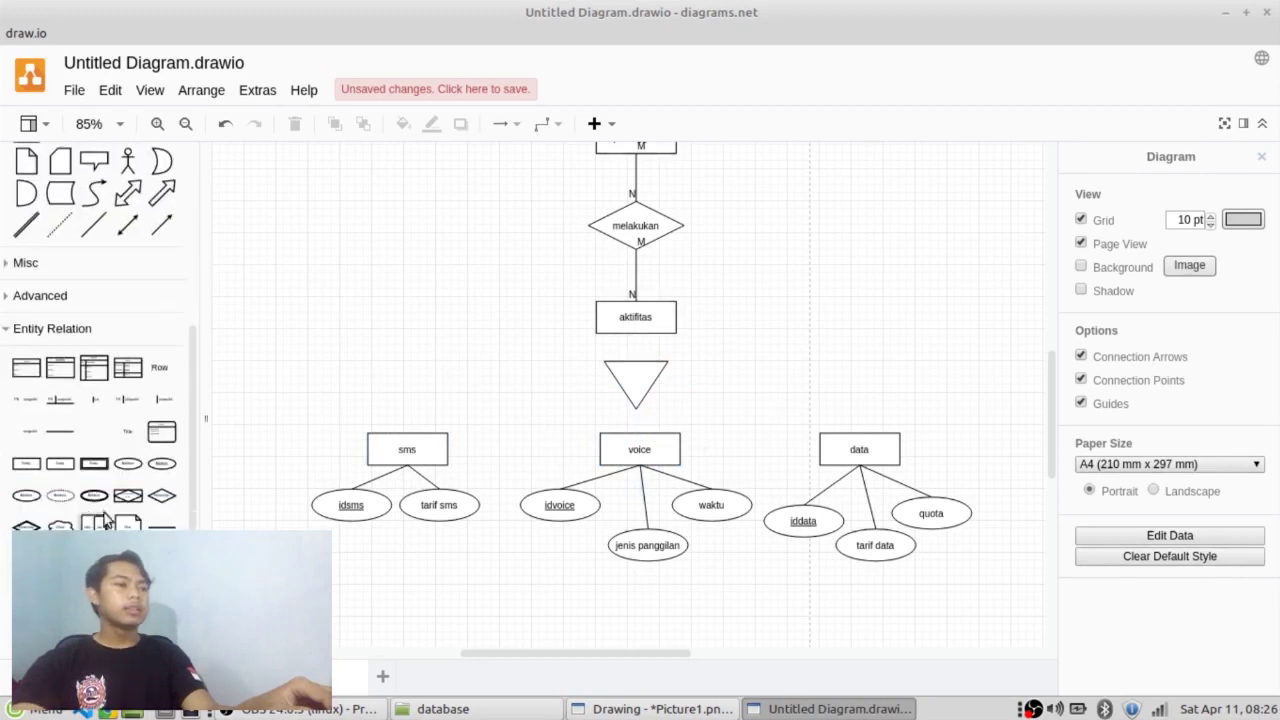
pyautogui.click(160, 525)
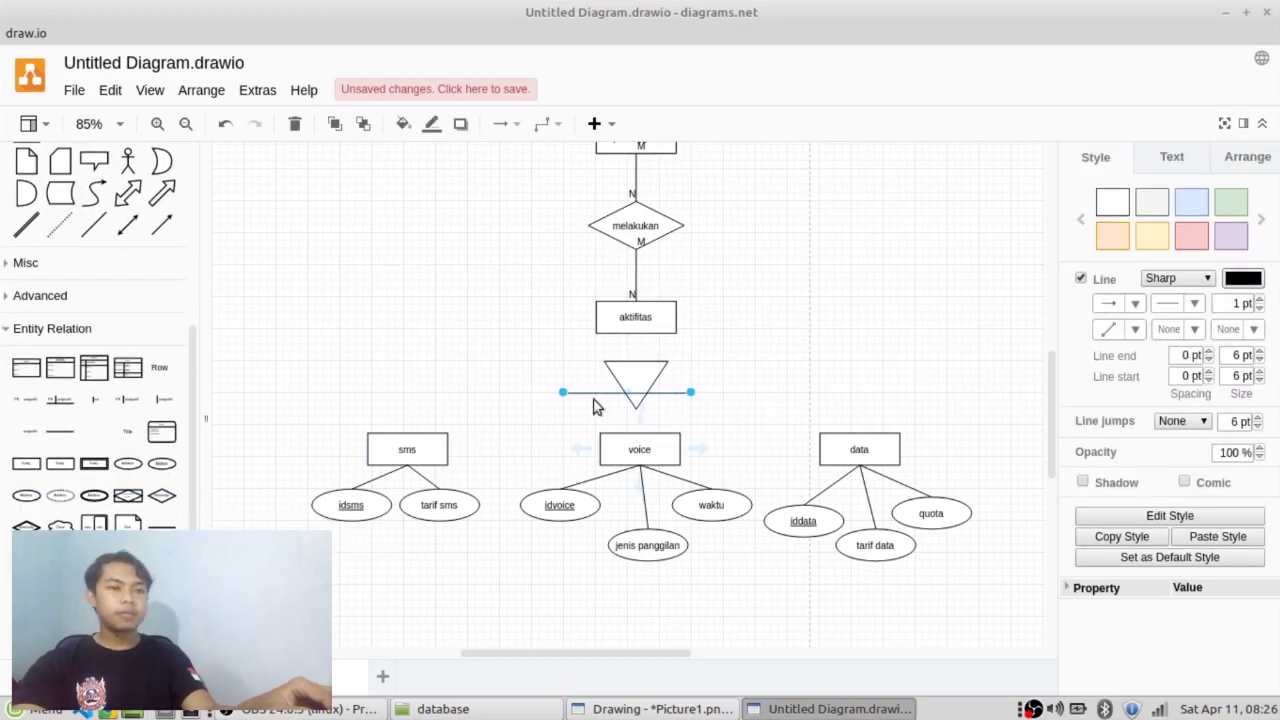
pyautogui.moveTo(563, 393); pyautogui.dragTo(632, 436)
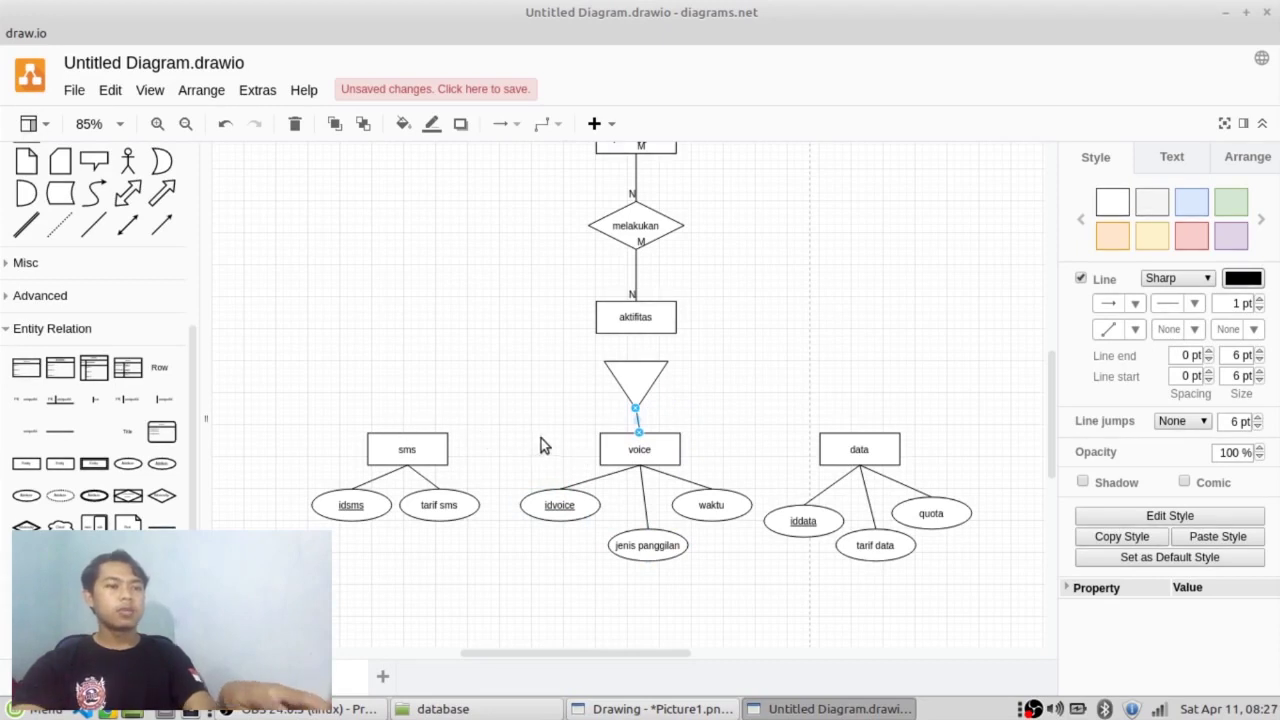
# Add another line linking the triangle's upper left corner to the right side of the sms entity.
pyautogui.moveTo(642, 416); pyautogui.dragTo(600, 361)
pyautogui.moveTo(650, 447); pyautogui.dragTo(606, 370)
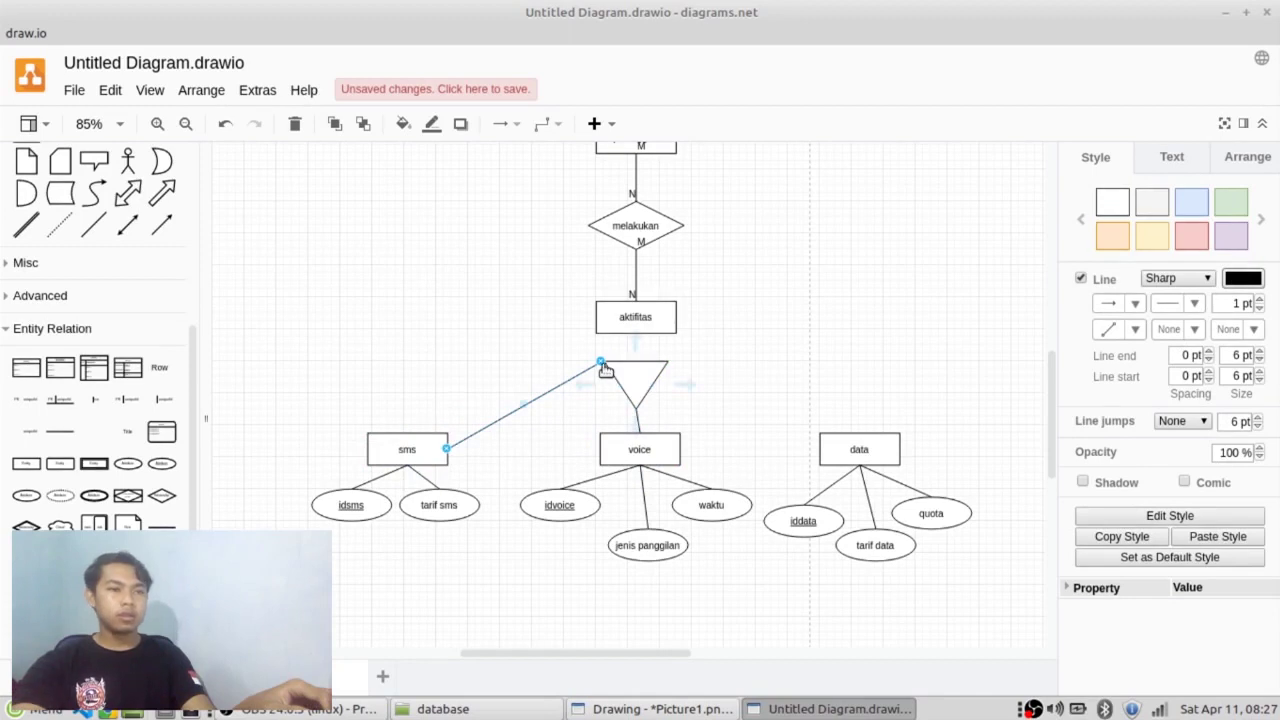
pyautogui.moveTo(603, 369); pyautogui.dragTo(604, 363)
pyautogui.click(707, 403)
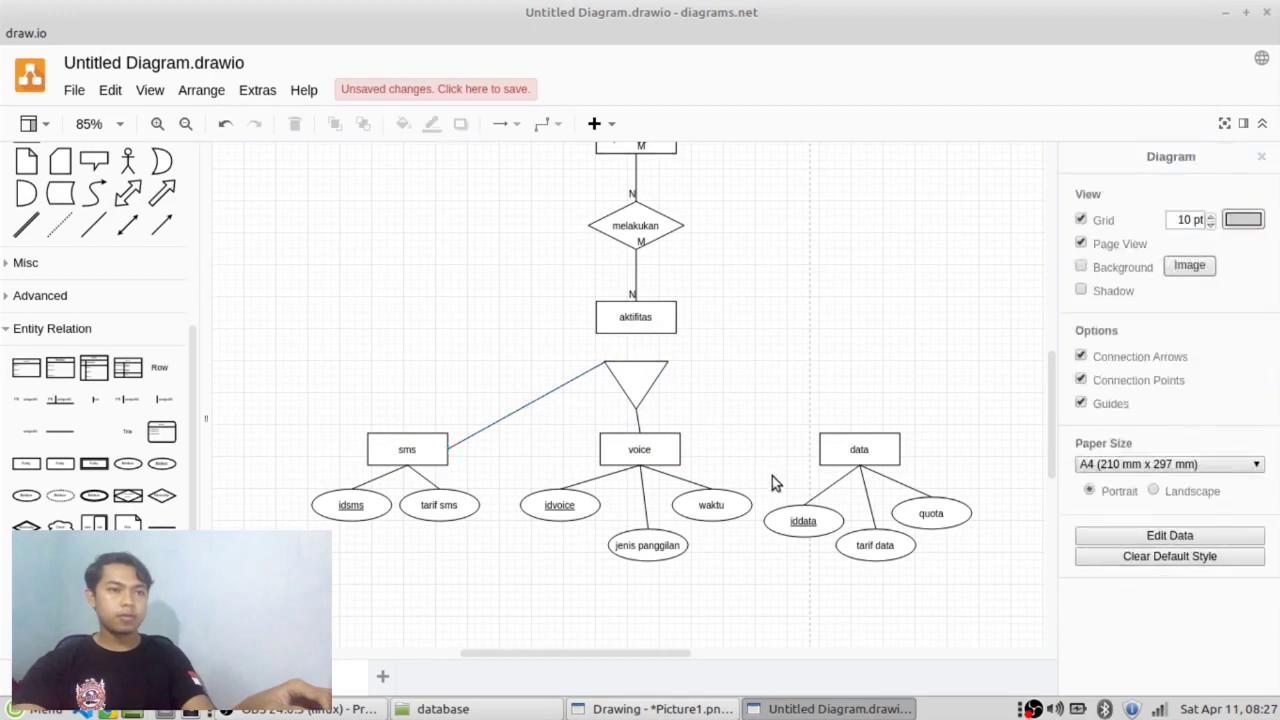
# Add a third line linking the triangle's upper right corner to the data entity.
pyautogui.click(650, 434)
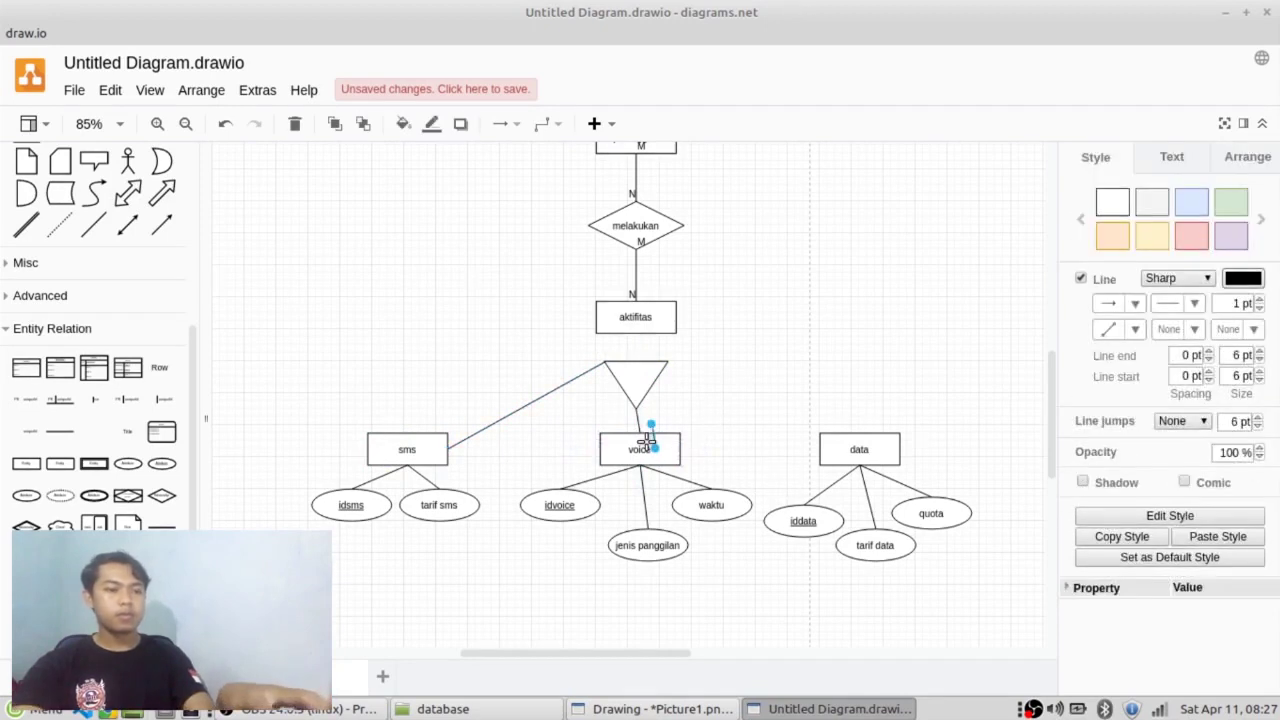
pyautogui.moveTo(653, 430); pyautogui.dragTo(668, 361)
pyautogui.moveTo(664, 452); pyautogui.dragTo(860, 447)
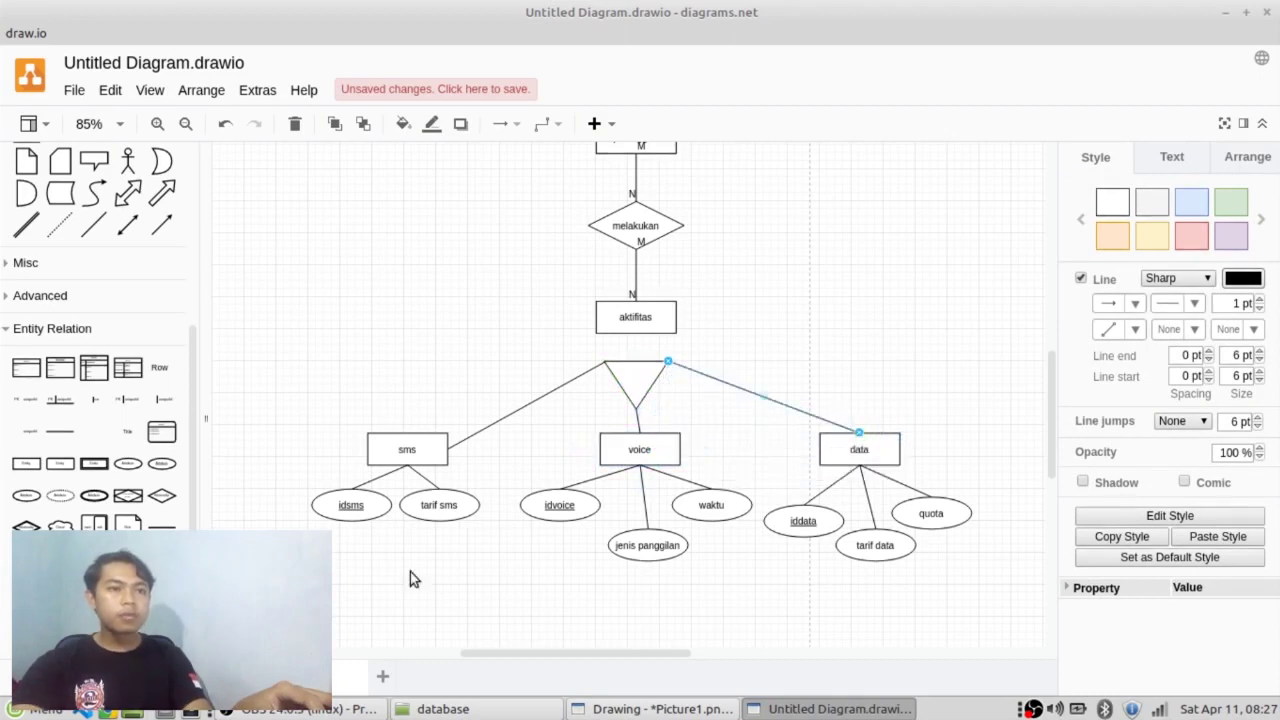
# Move sms with its idsms and tarif sms attributes up, level with the triangle's top edge.
pyautogui.click(319, 420)
pyautogui.moveTo(304, 406); pyautogui.dragTo(497, 556)
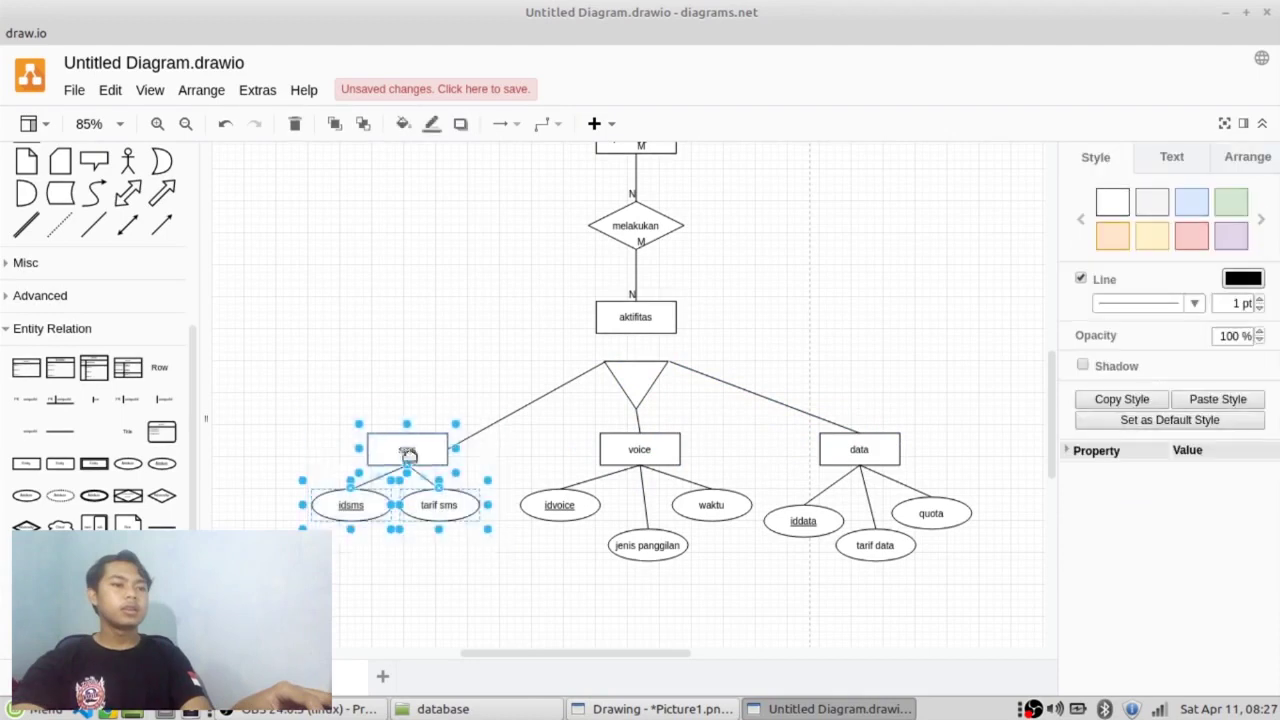
pyautogui.moveTo(408, 453); pyautogui.dragTo(397, 369)
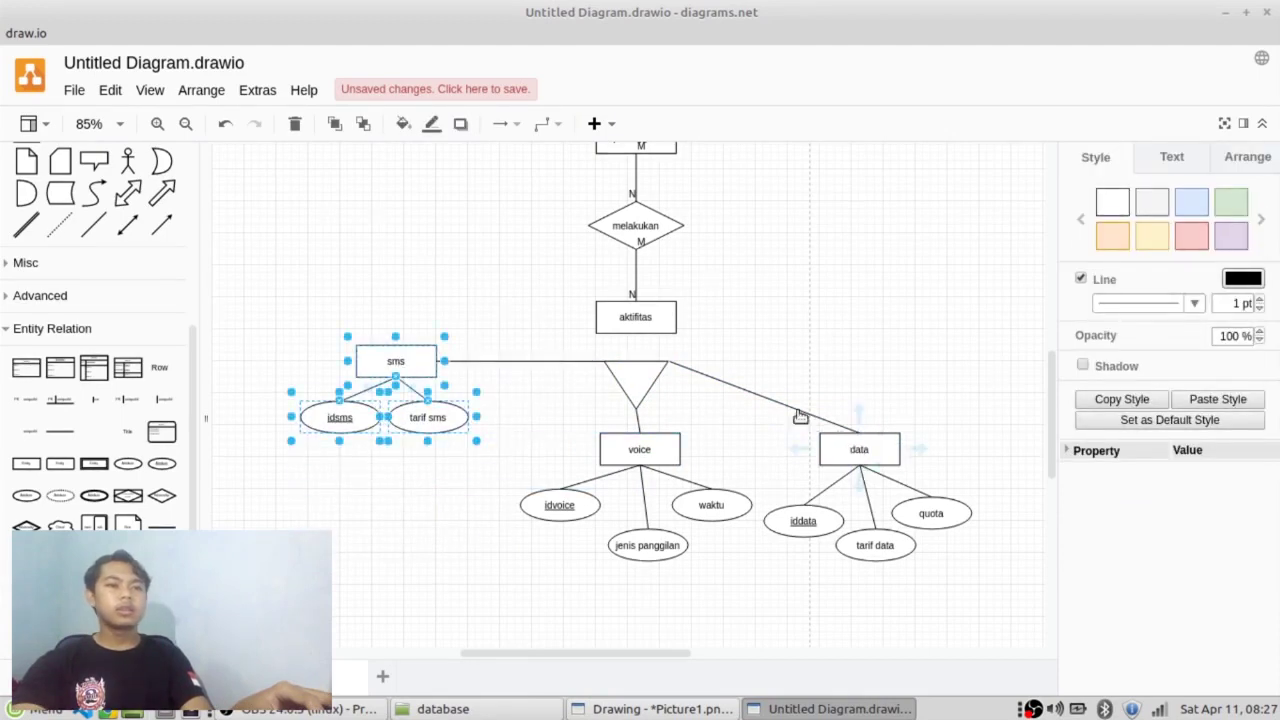
# Move data with its iddata, tarif data and quota attributes up beside the triangle.
pyautogui.moveTo(1006, 602); pyautogui.dragTo(771, 395)
pyautogui.hscroll(8, 706, 620)
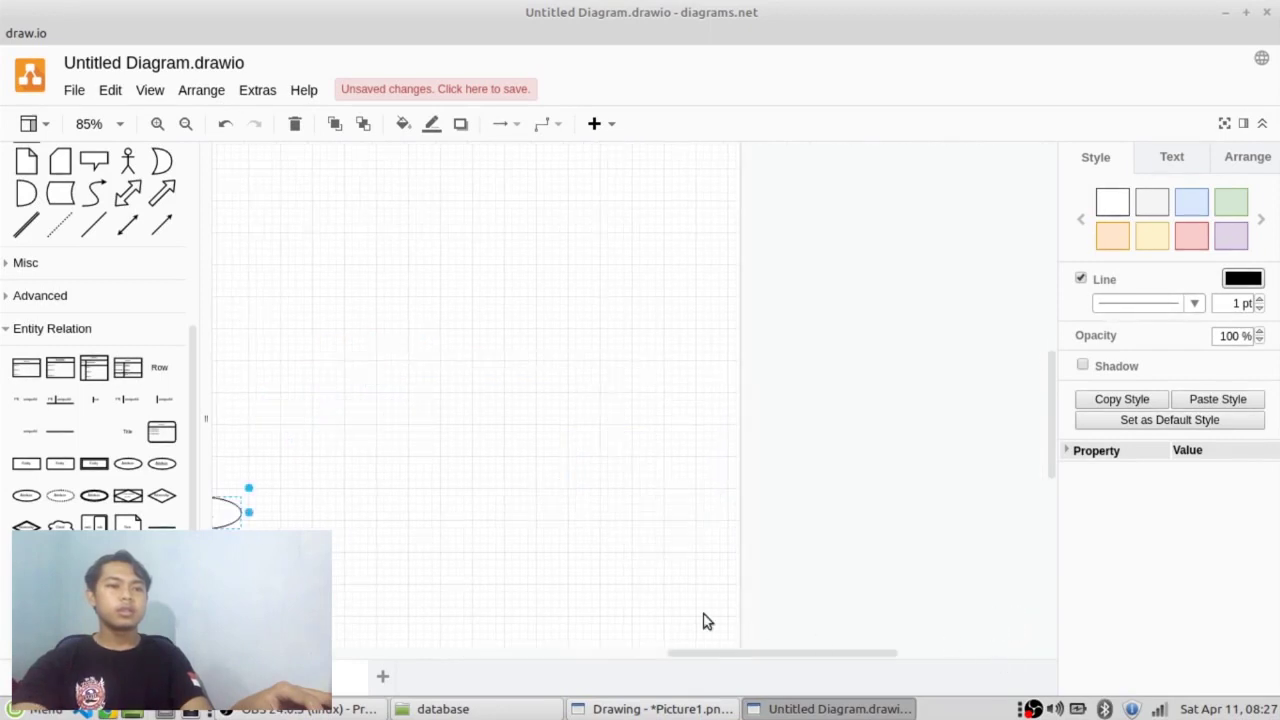
pyautogui.moveTo(726, 654); pyautogui.dragTo(911, 620)
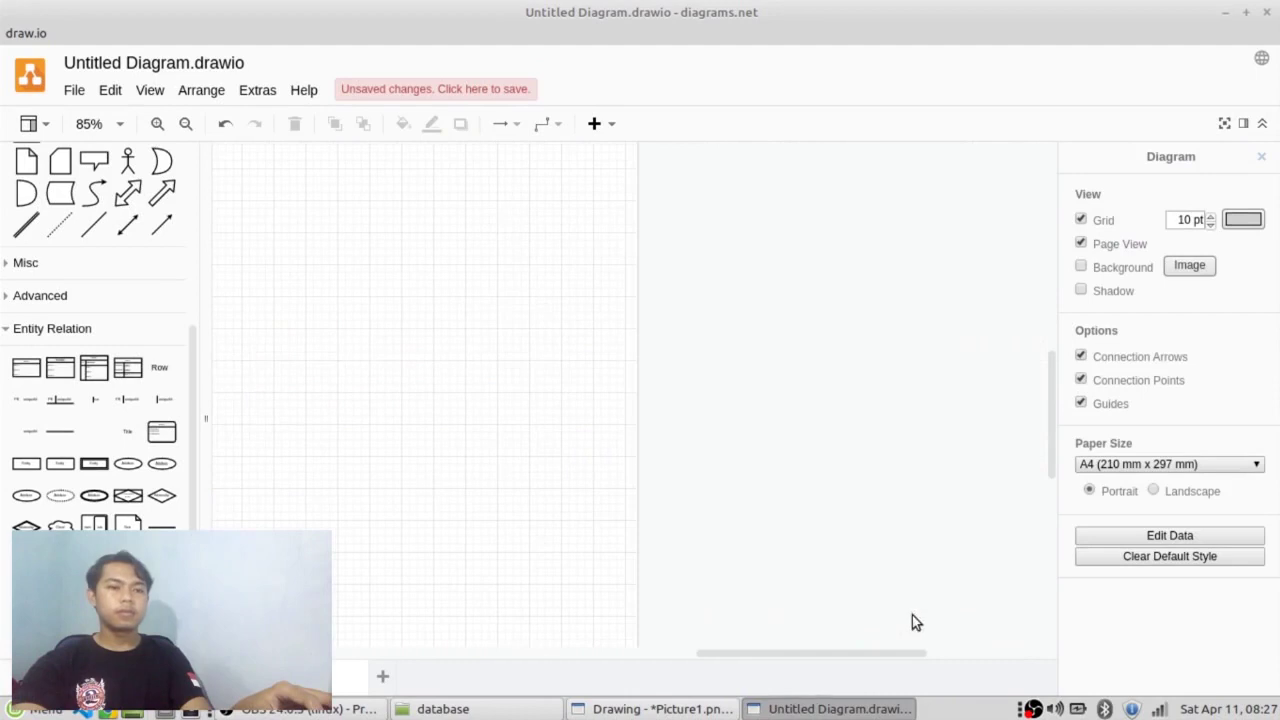
pyautogui.moveTo(917, 622)
pyautogui.mouseDown()
pyautogui.moveTo(703, 471)
pyautogui.moveTo(650, 391)
pyautogui.mouseUp()
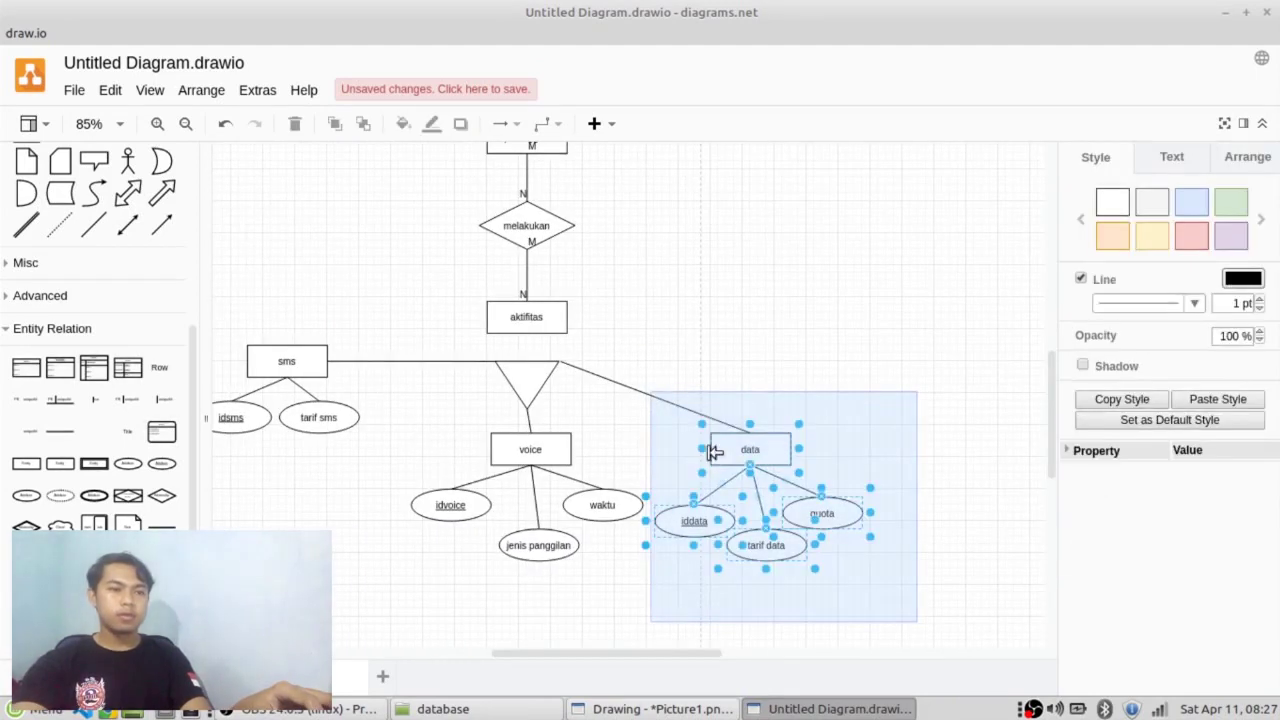
pyautogui.moveTo(750, 477); pyautogui.dragTo(759, 406)
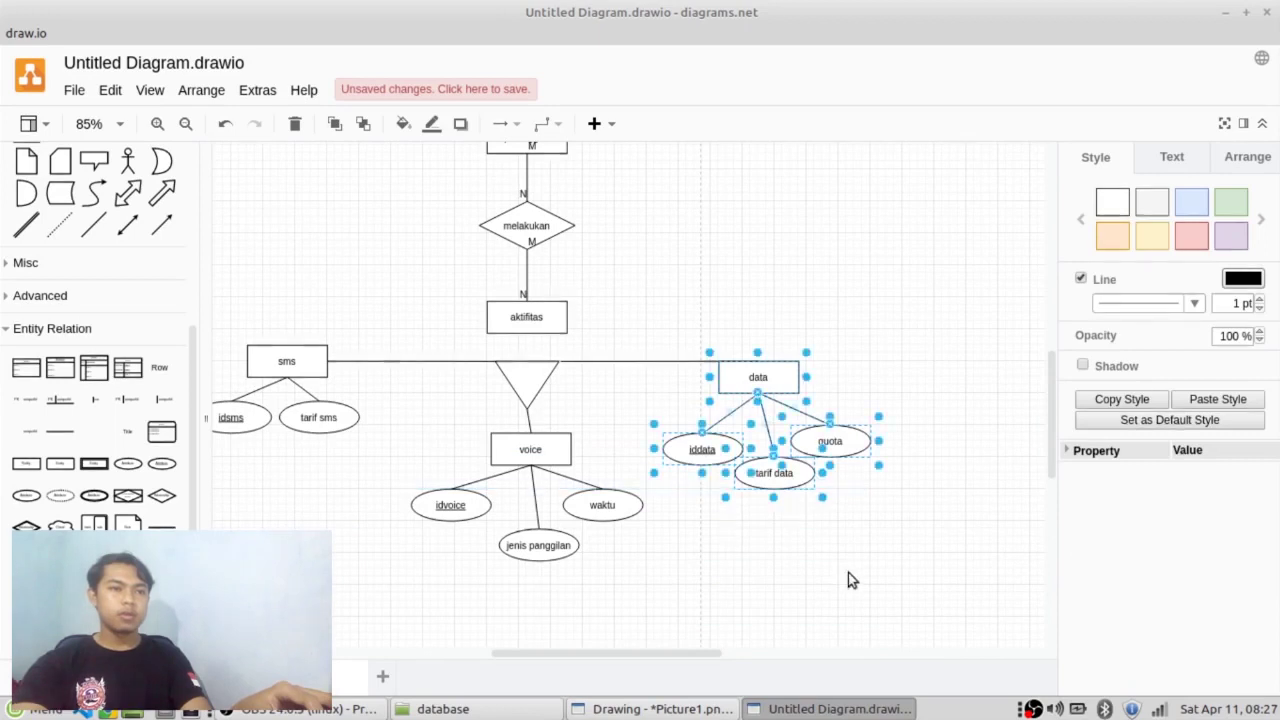
# Align the data entity with sms so its connecting line to the triangle runs straight and horizontal.
pyautogui.click(848, 572)
pyautogui.click(605, 361)
pyautogui.moveTo(718, 361)
pyautogui.mouseDown()
pyautogui.moveTo(745, 360)
pyautogui.moveTo(713, 376)
pyautogui.moveTo(733, 373)
pyautogui.mouseUp()
pyautogui.click(814, 529)
pyautogui.click(733, 389)
pyautogui.click(833, 572)
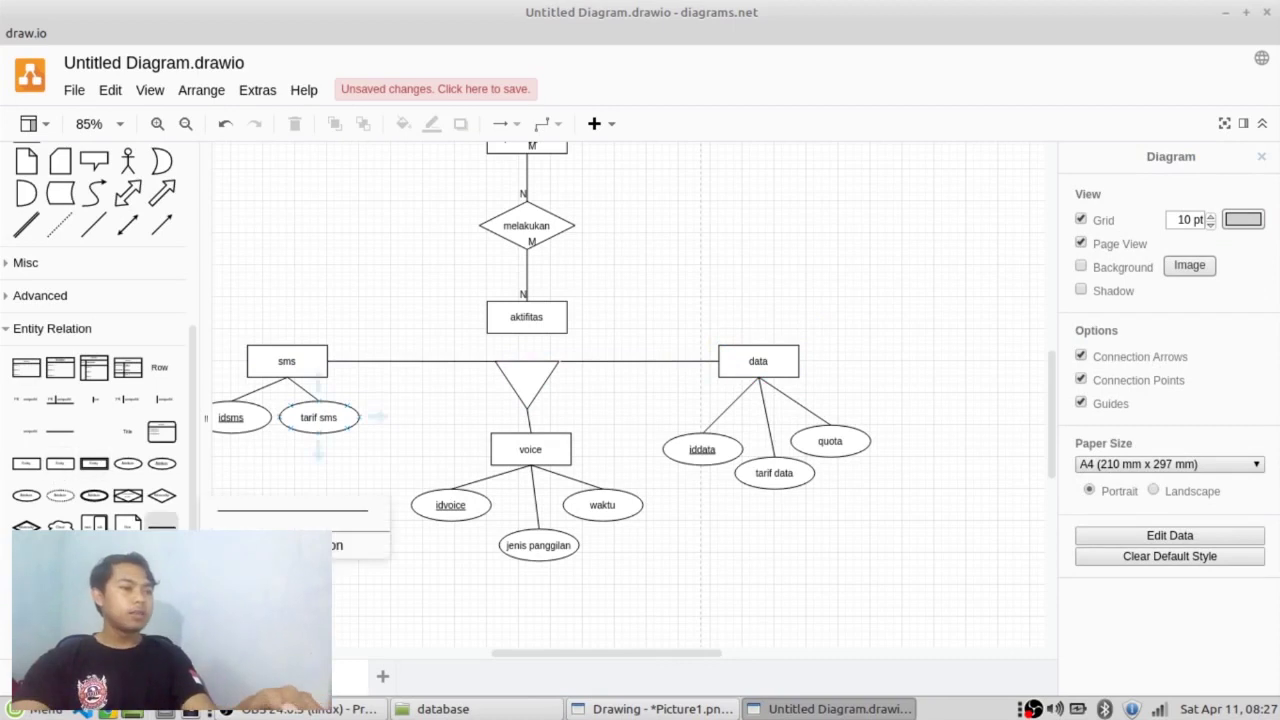
# Add a line connecting the bottom of aktifitas to the middle of the triangle's top edge.
pyautogui.click(480, 360)
pyautogui.moveTo(565, 392); pyautogui.dragTo(526, 334)
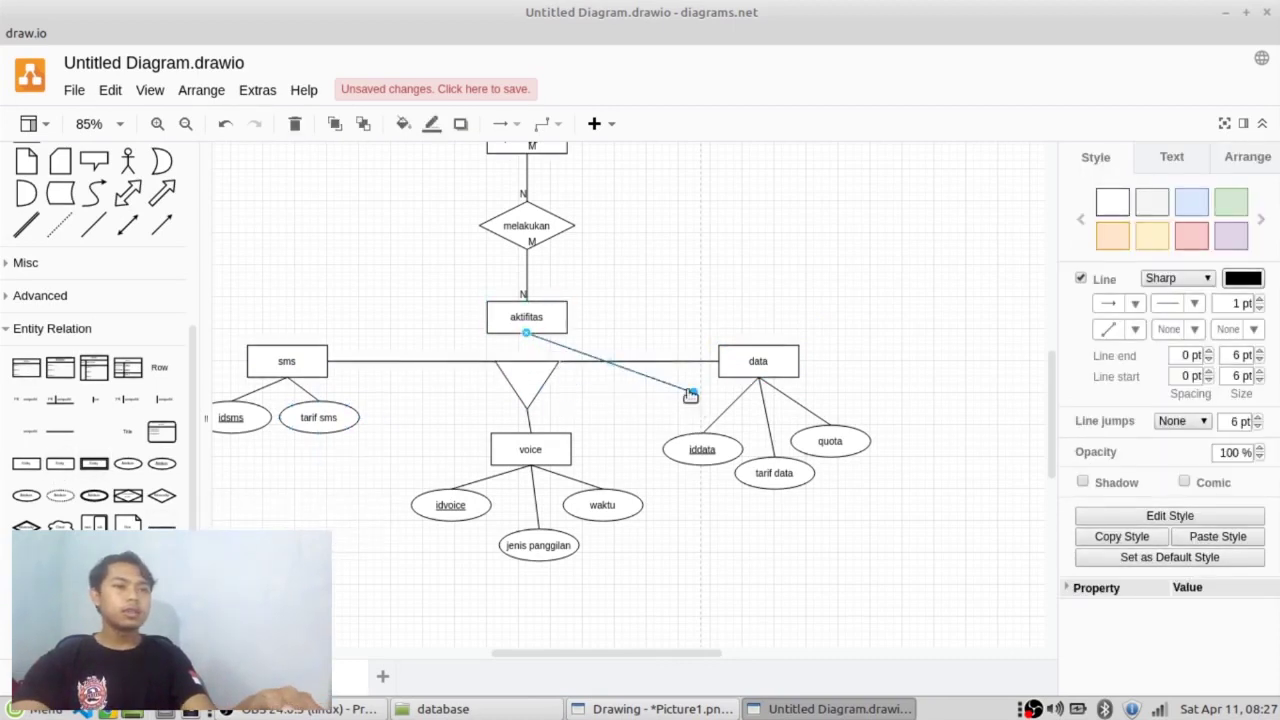
pyautogui.moveTo(691, 394); pyautogui.dragTo(522, 366)
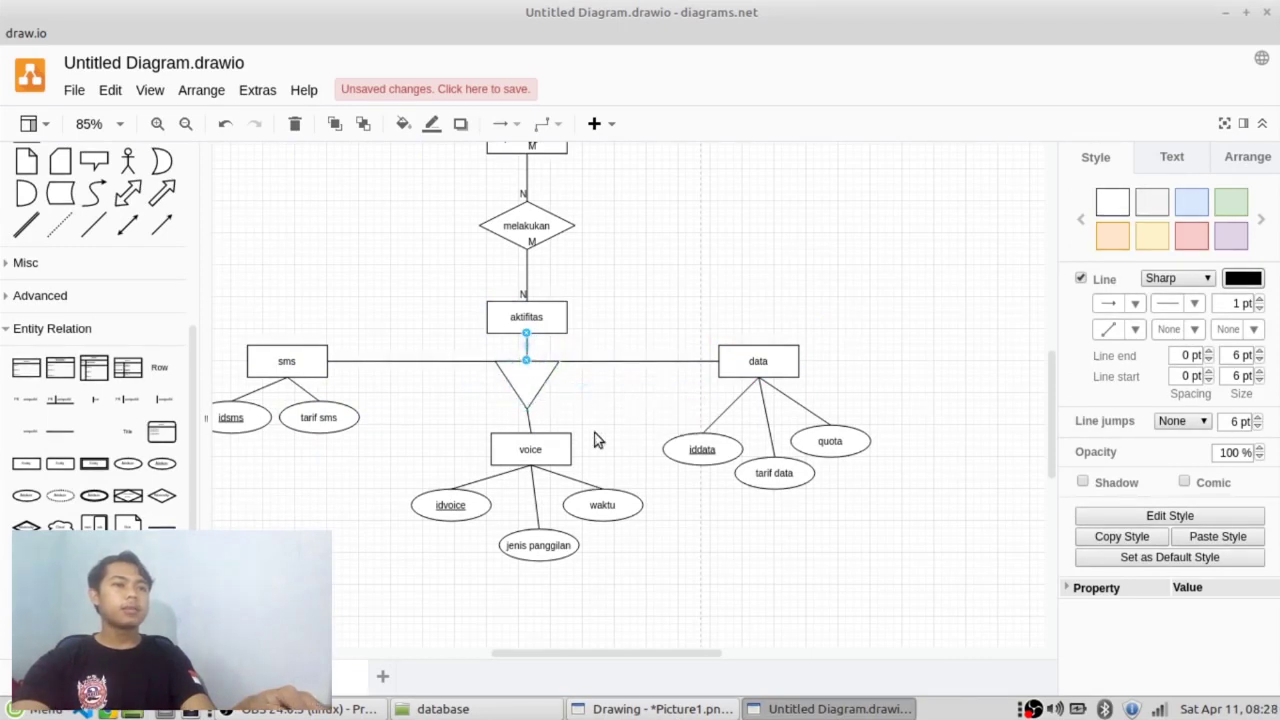
# Add a text label "ISA" and place it inside the triangle.
pyautogui.click(526, 392)
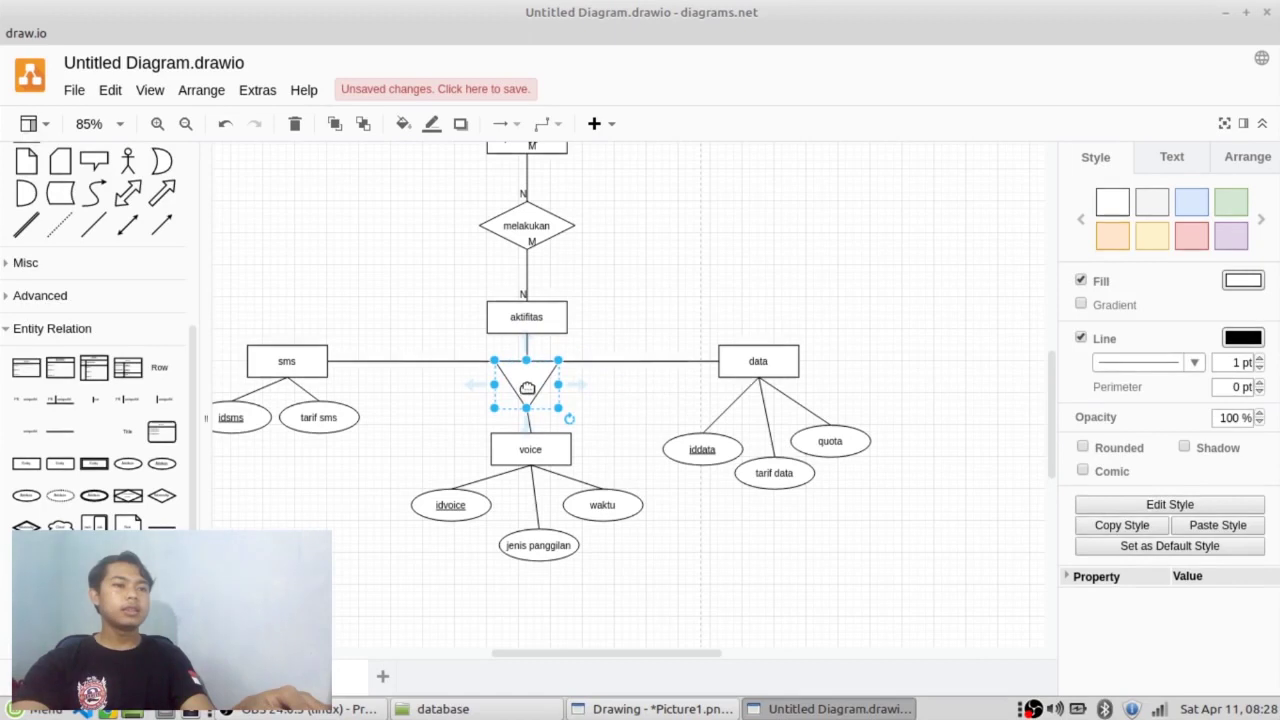
pyautogui.doubleClick(605, 394)
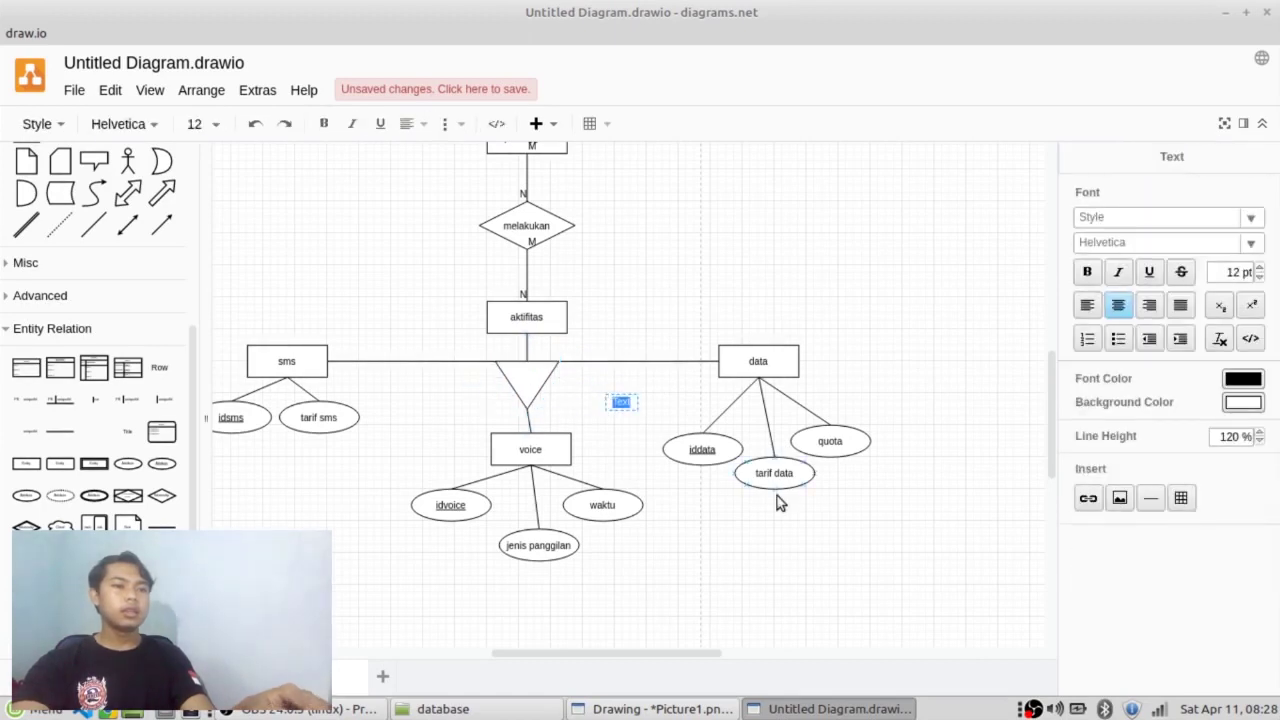
pyautogui.write('ISA')
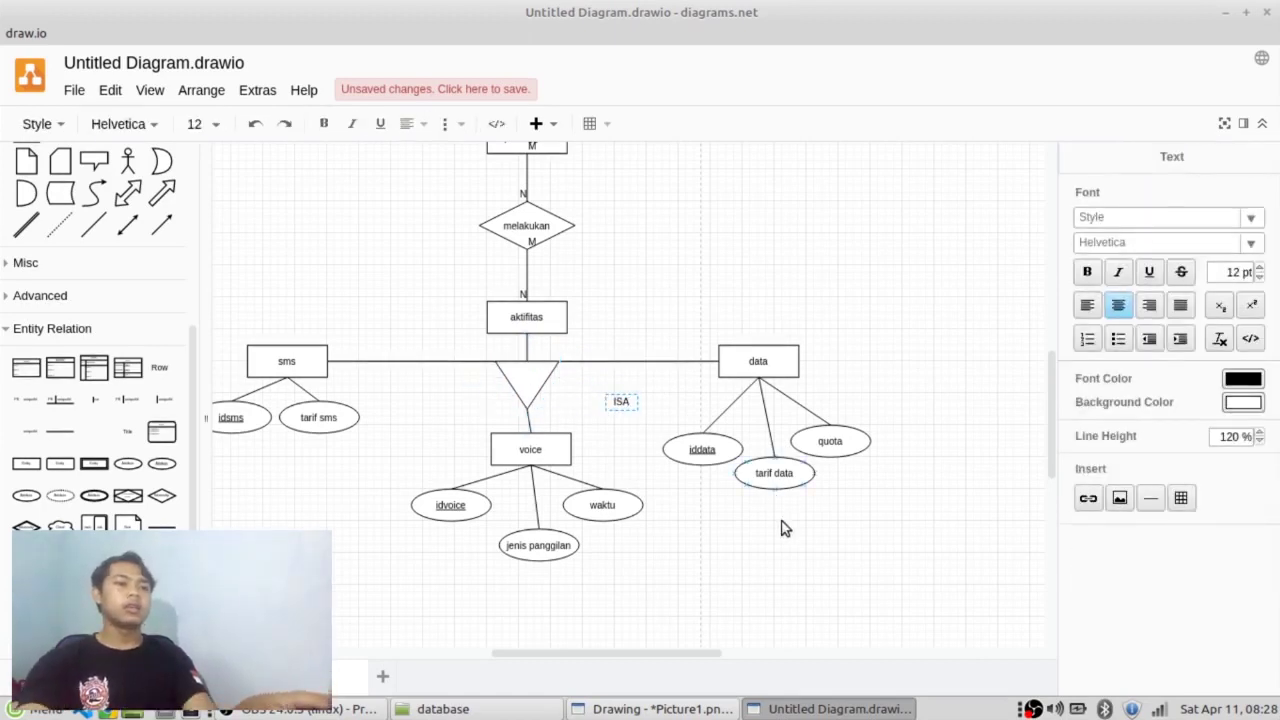
pyautogui.click(710, 543)
pyautogui.click(710, 543)
pyautogui.moveTo(621, 401); pyautogui.dragTo(527, 377)
pyautogui.click(723, 634)
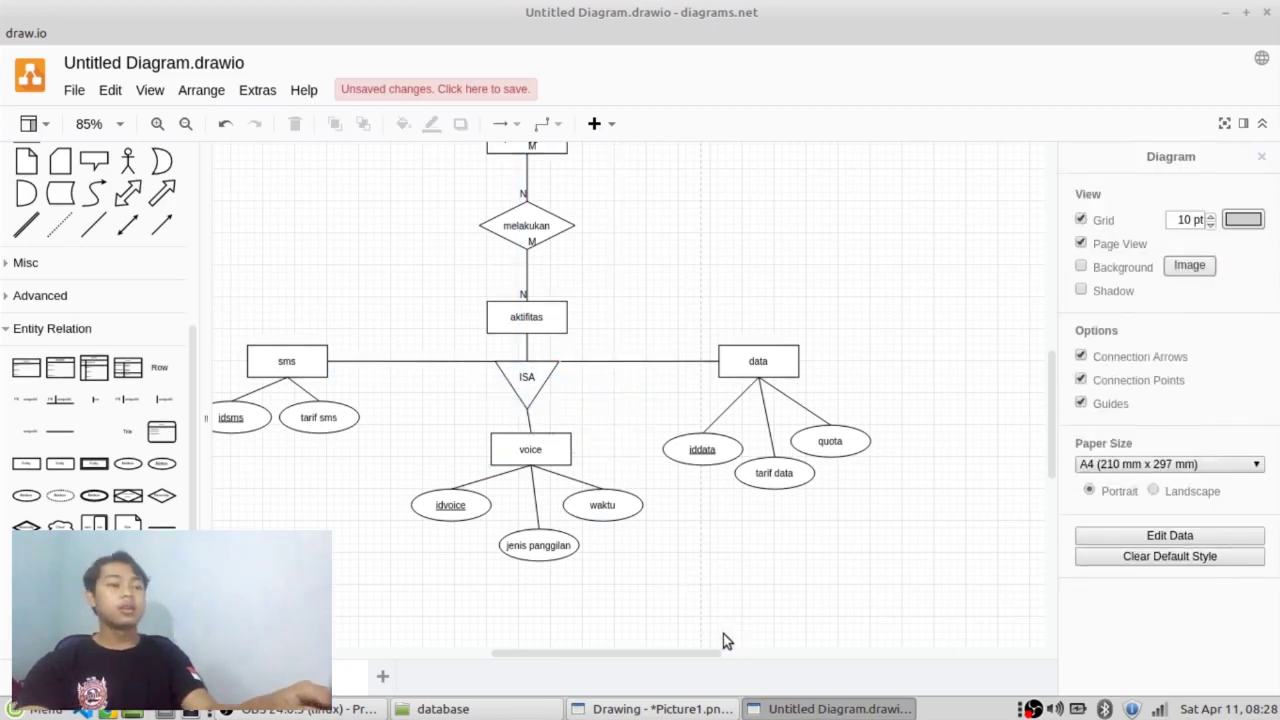
# Examine the whole diagram from layanan and pelanggan down to the sms, voice and data entities.
pyautogui.scroll(-3, 700, 610)
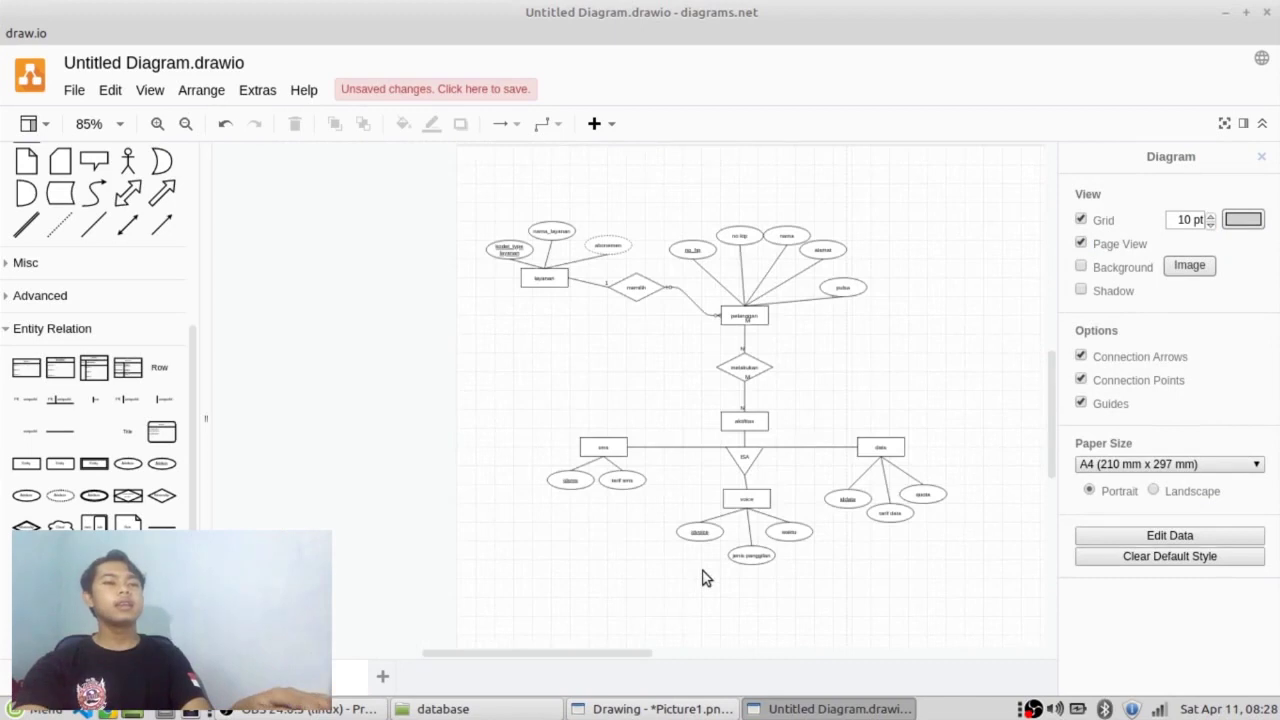
pyautogui.scroll(2, 714, 520)
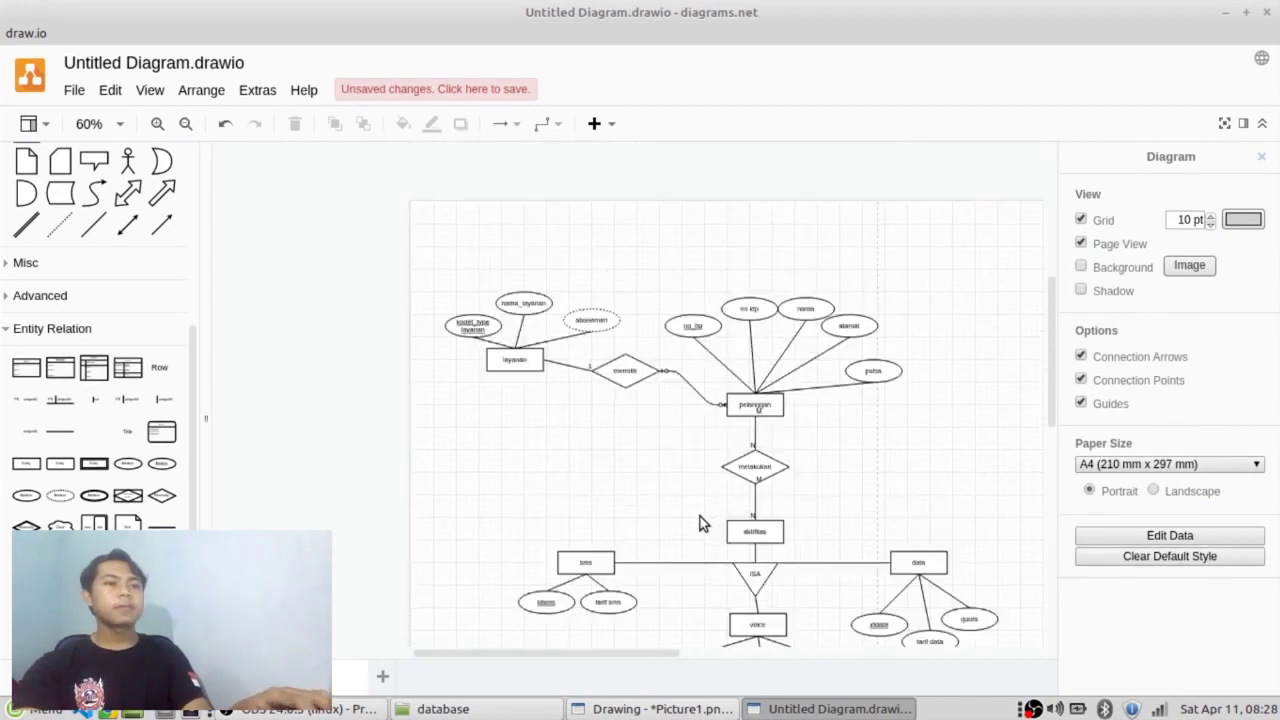
pyautogui.scroll(-1, 700, 516)
pyautogui.moveTo(413, 212)
pyautogui.mouseDown()
pyautogui.moveTo(849, 560)
pyautogui.moveTo(988, 645)
pyautogui.moveTo(923, 594)
pyautogui.mouseUp()
pyautogui.scroll(-1, 910, 592)
pyautogui.click(906, 593)
# Switch to the Picture1.png drawing and outline the words "pelanggan" and "layanan" in red in the first paragraph.
pyautogui.click(660, 709)
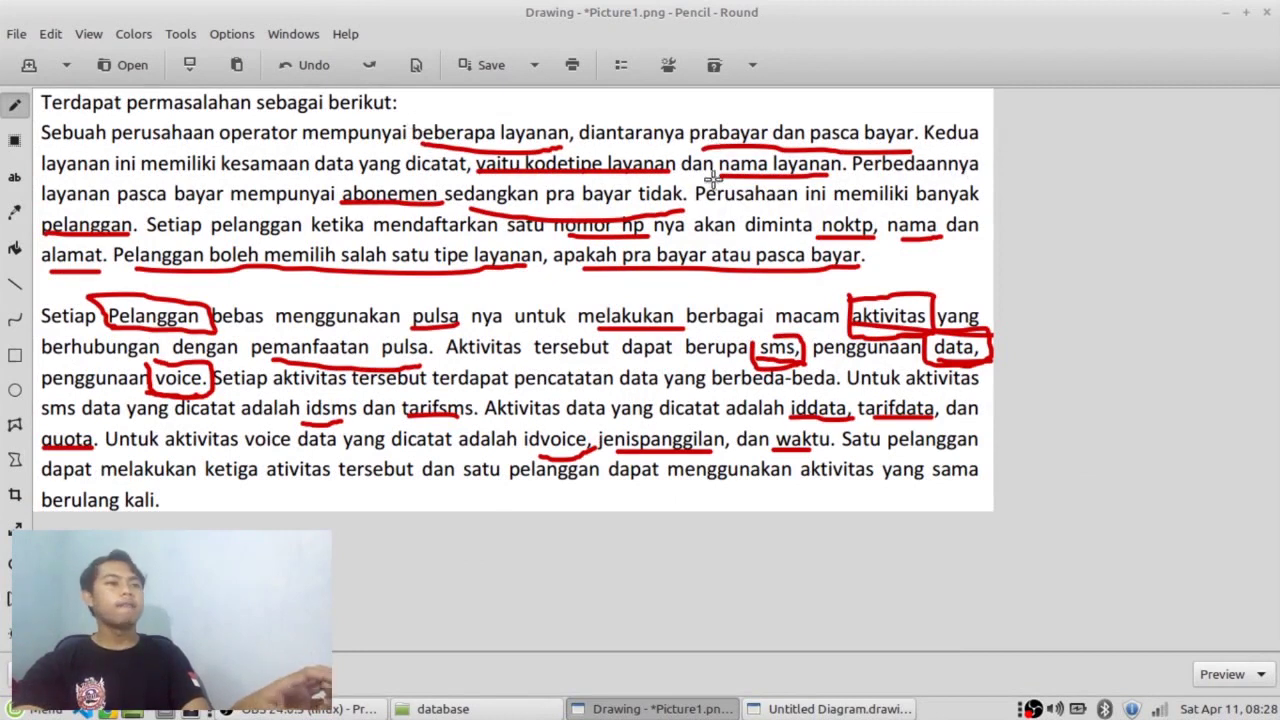
pyautogui.moveTo(44, 218)
pyautogui.mouseDown()
pyautogui.moveTo(80, 254)
pyautogui.moveTo(96, 210)
pyautogui.mouseUp()
pyautogui.moveTo(430, 115)
pyautogui.mouseDown()
pyautogui.moveTo(428, 158)
pyautogui.moveTo(541, 112)
pyautogui.mouseUp()
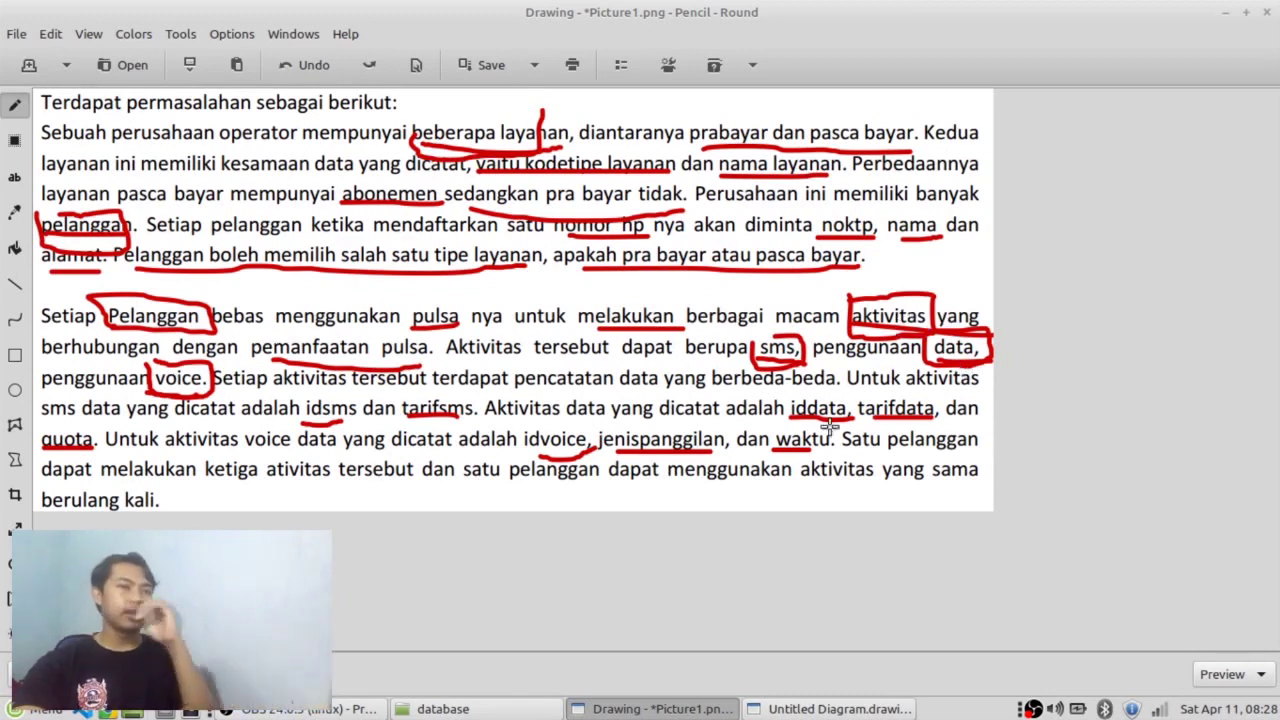
# Switch back to the draw.io diagram and examine its entities, attributes and relationships around memilih and melakukan.
pyautogui.click(846, 708)
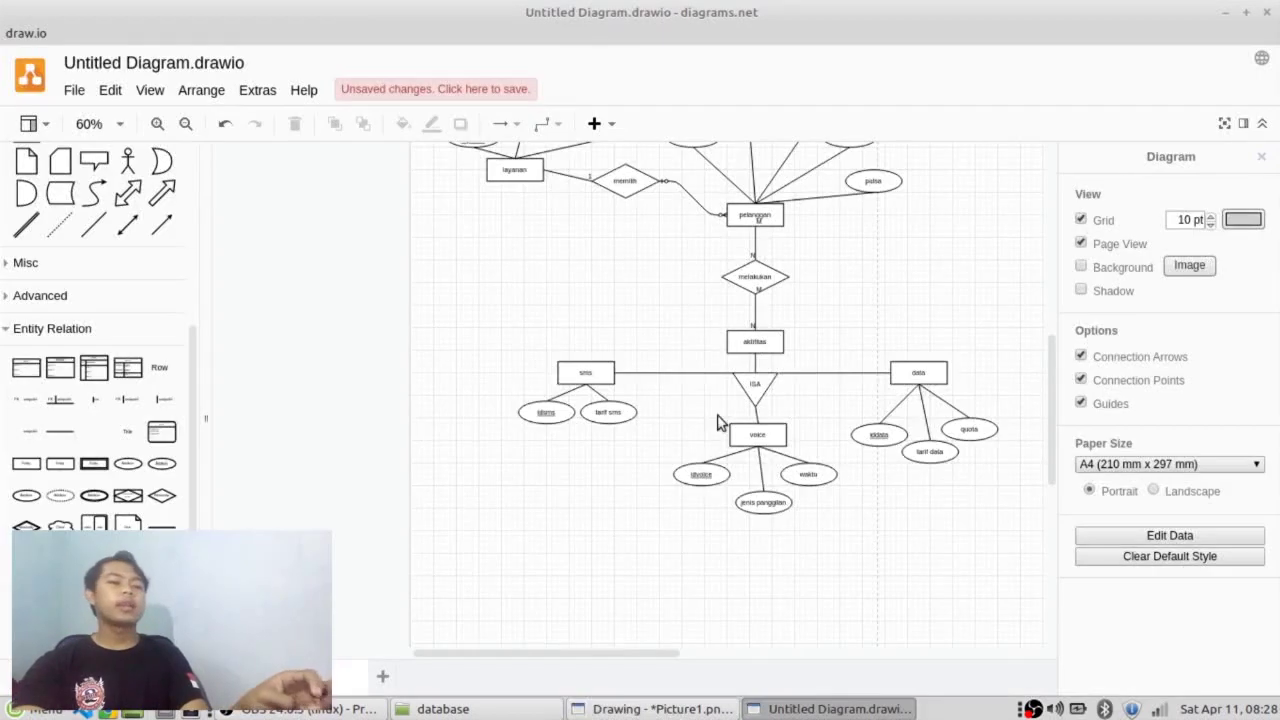
pyautogui.scroll(2, 896, 395)
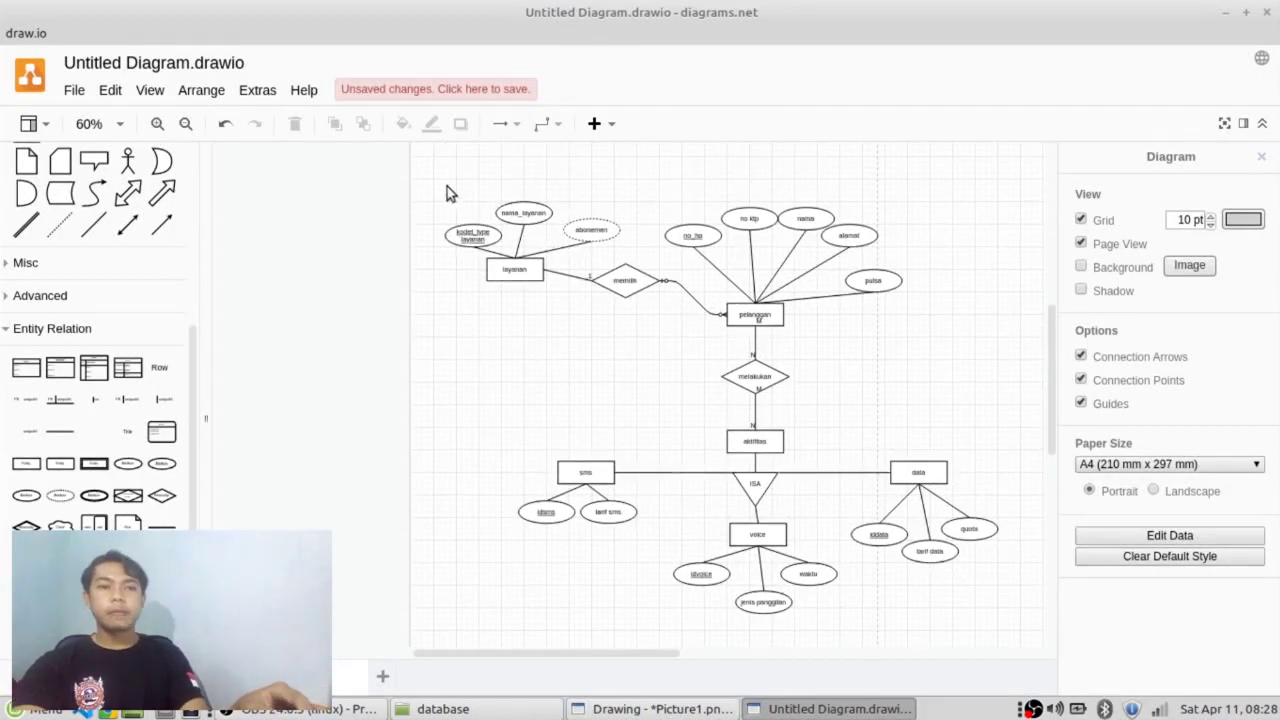
pyautogui.scroll(-2, 820, 370)
pyautogui.scroll(2, 820, 370)
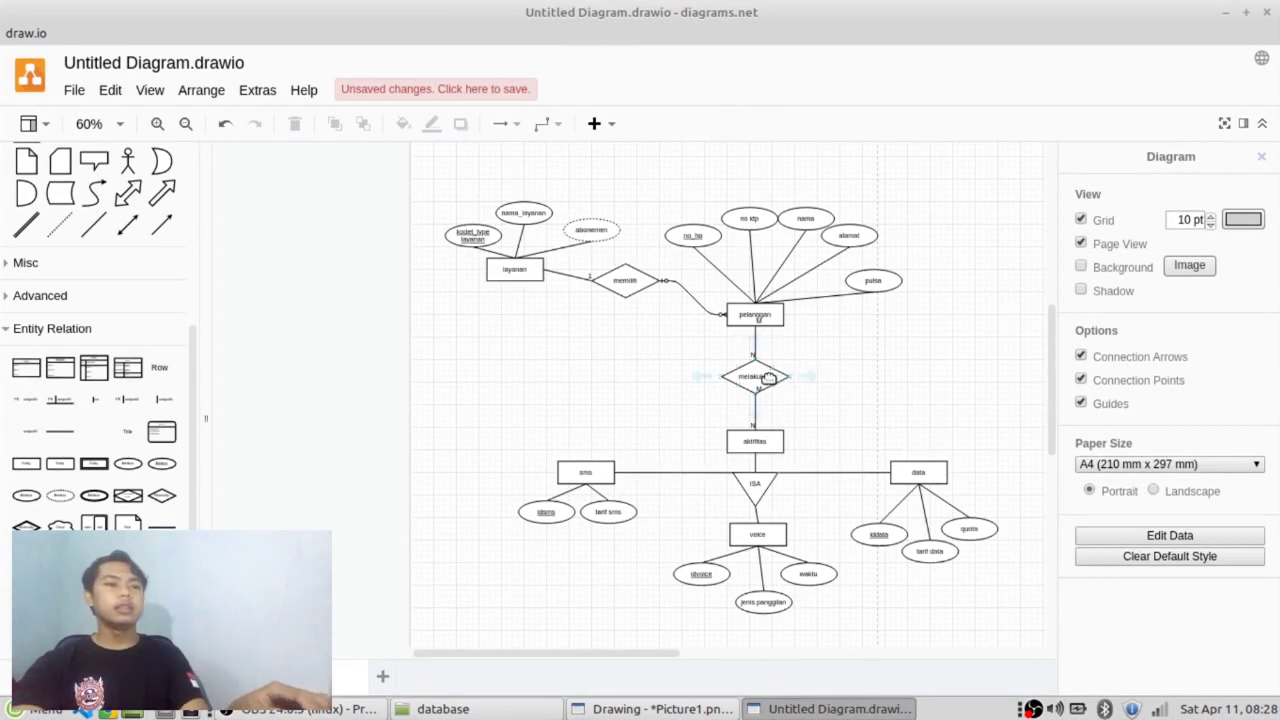
pyautogui.scroll(1, 768, 377)
pyautogui.scroll(-2, 768, 379)
pyautogui.scroll(1, 768, 379)
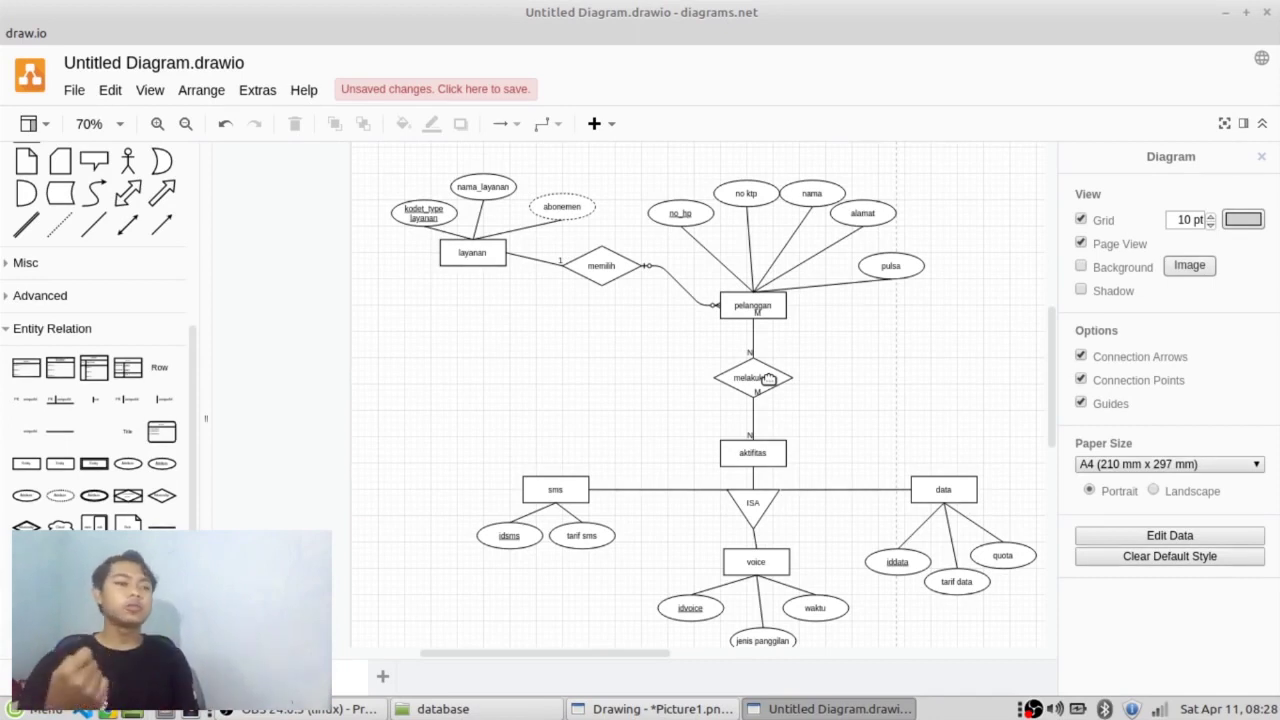
# Launch MySQL Workbench and dismiss the unsupported operating system notice.
pyautogui.press('super')
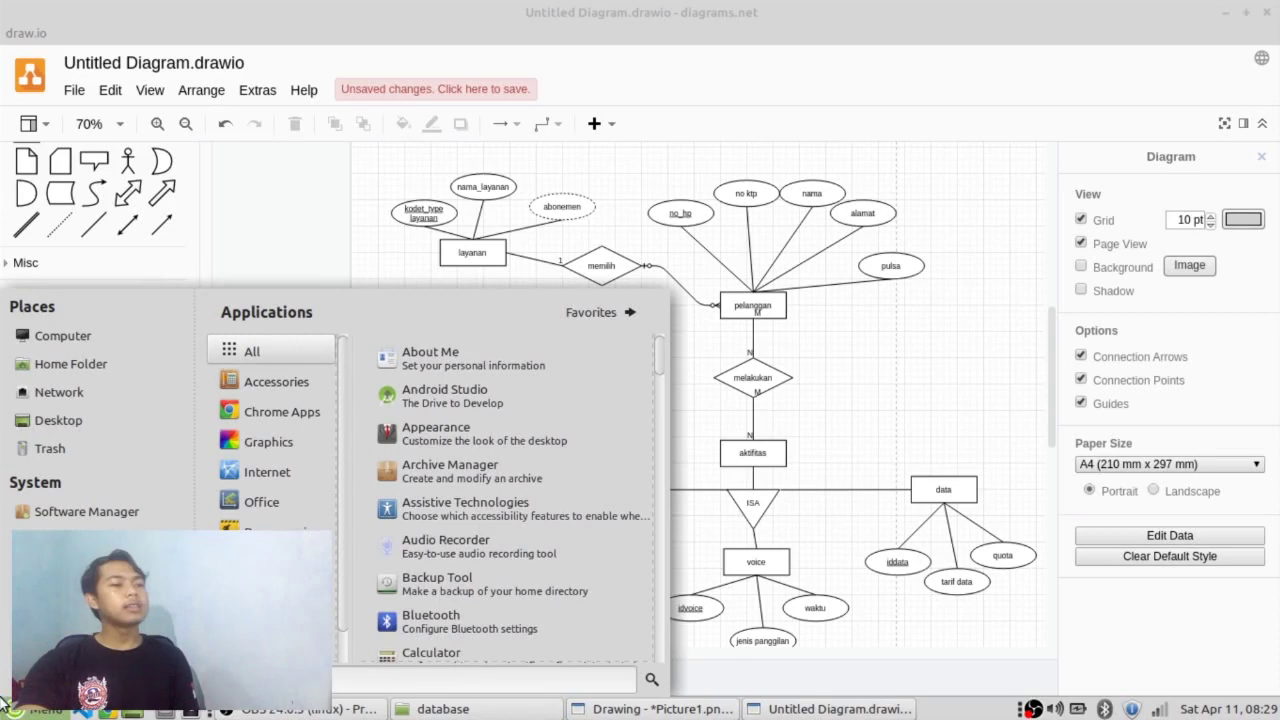
pyautogui.write('work')
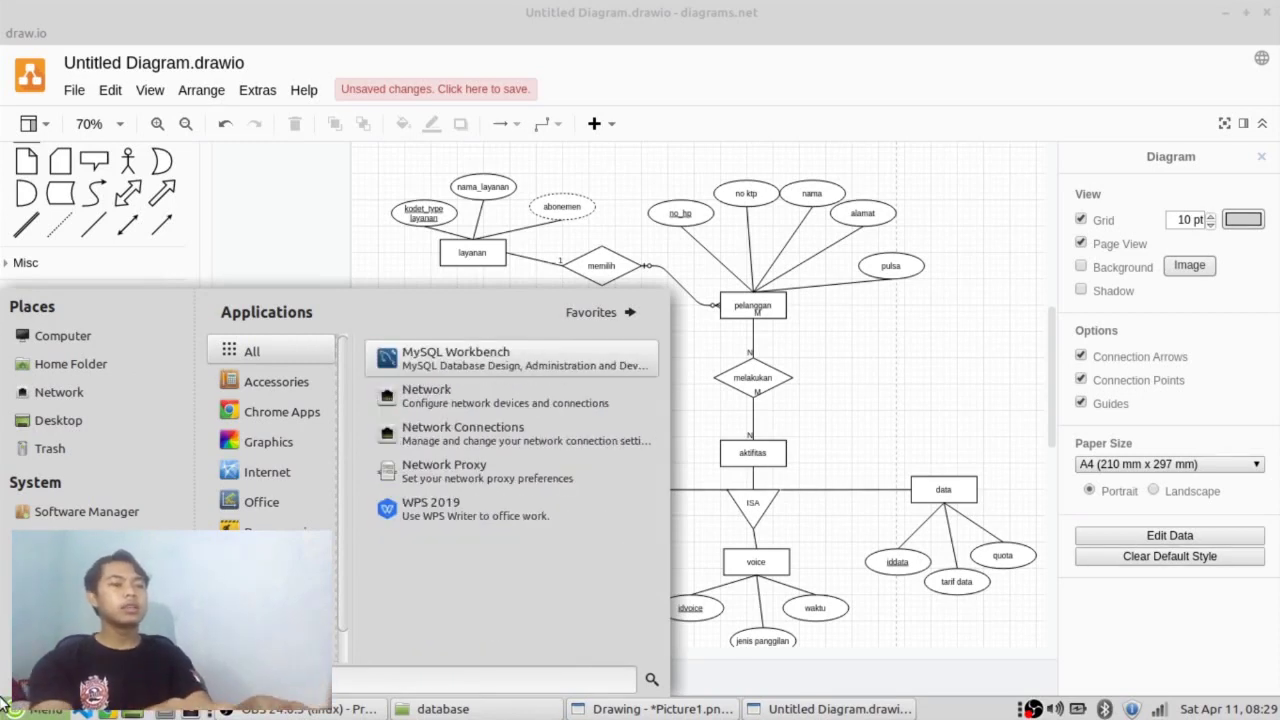
pyautogui.click(458, 362)
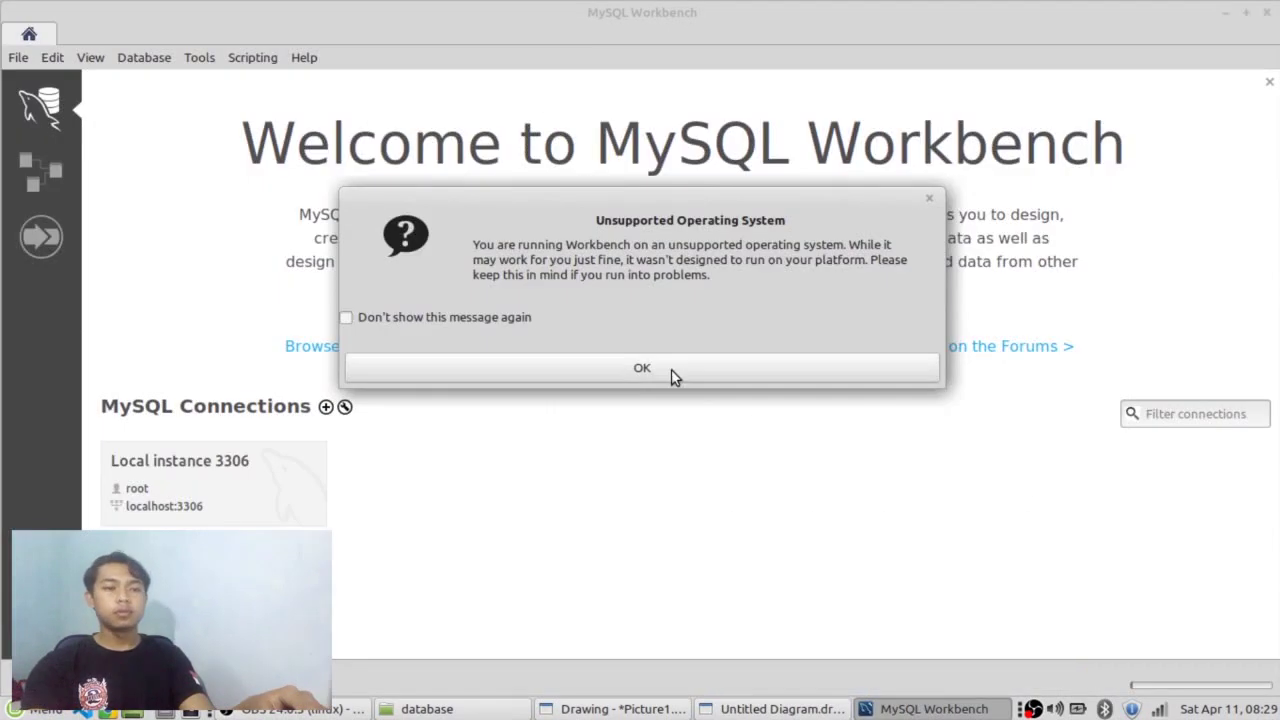
pyautogui.click(671, 369)
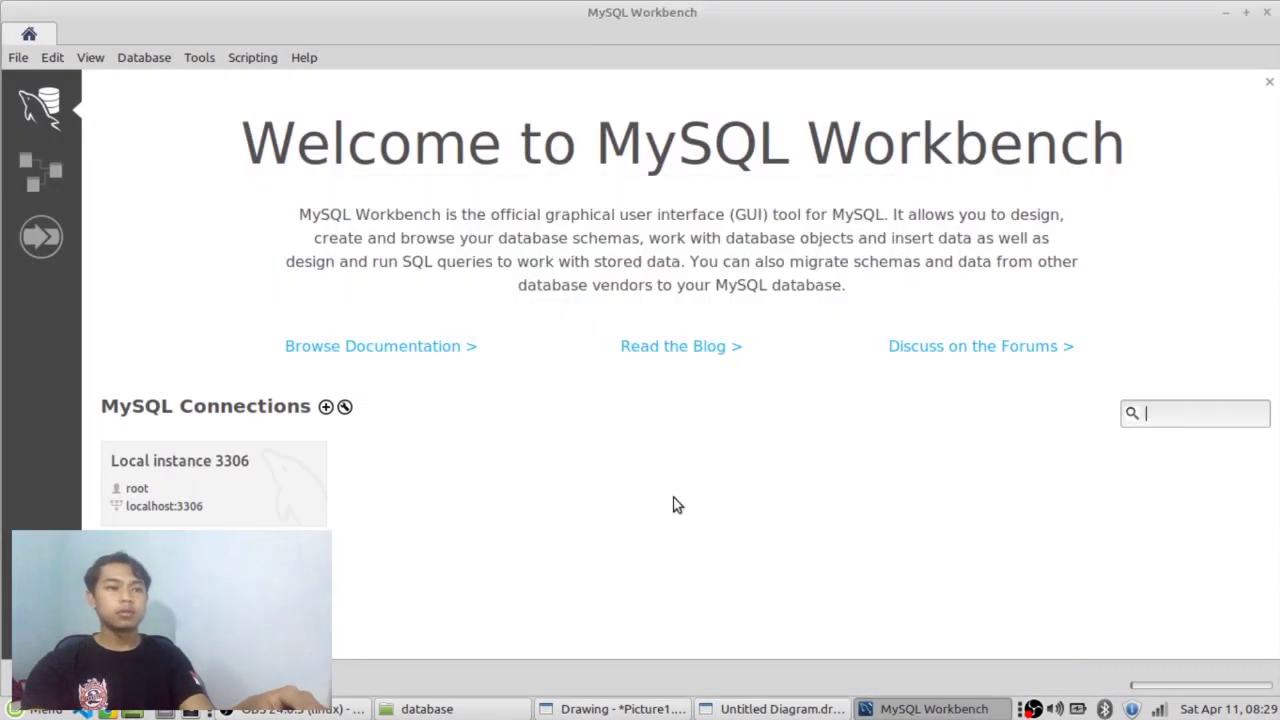
# Create a new database model and rename its default mydb schema to operator.
pyautogui.click(45, 185)
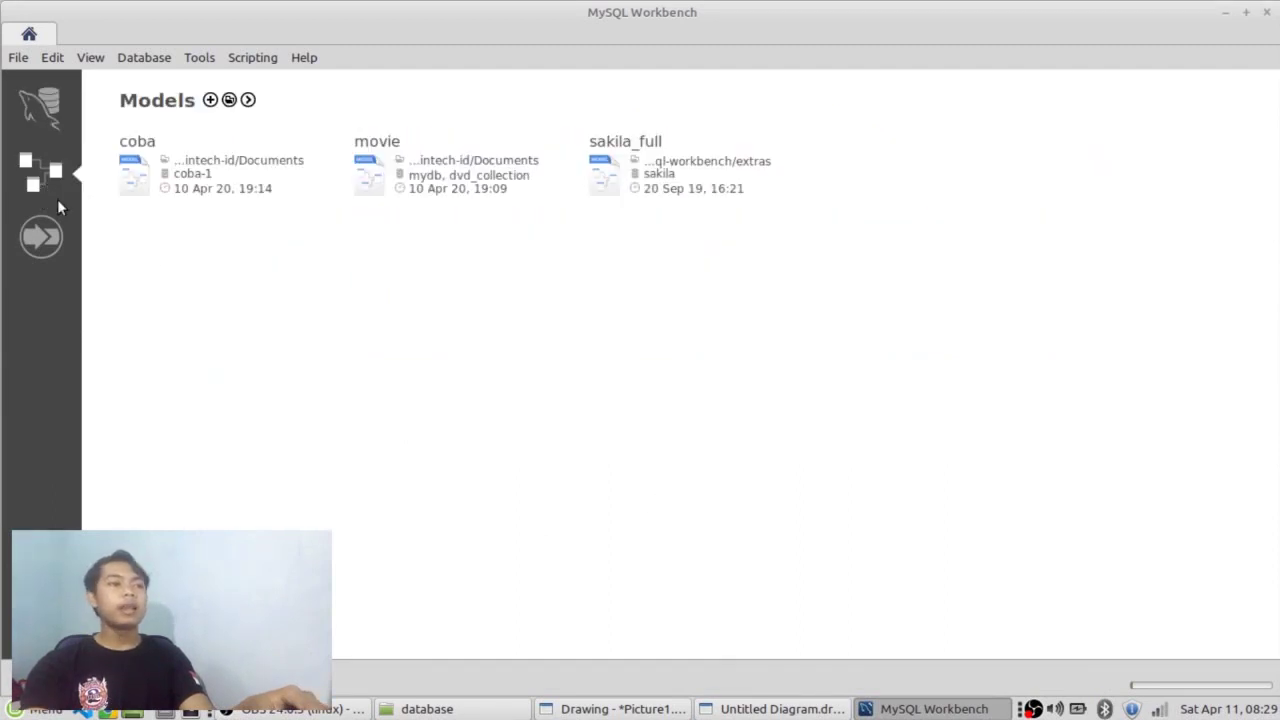
pyautogui.click(210, 101)
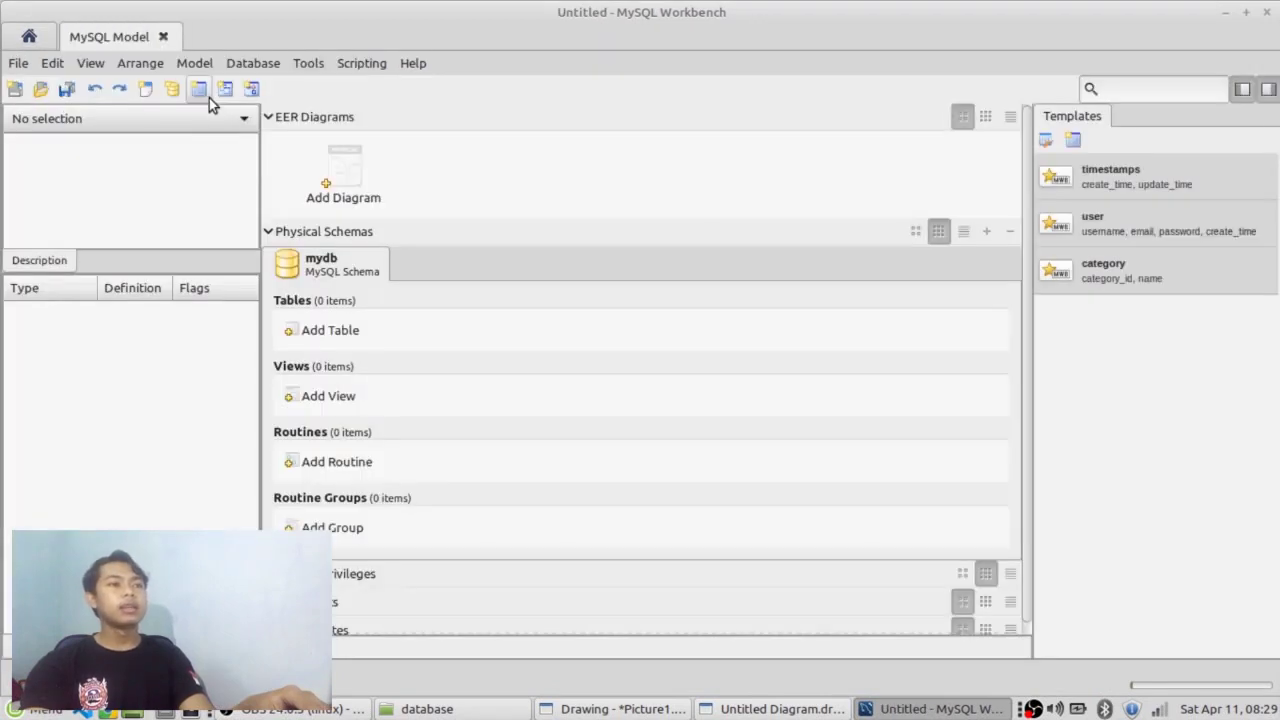
pyautogui.doubleClick(334, 276)
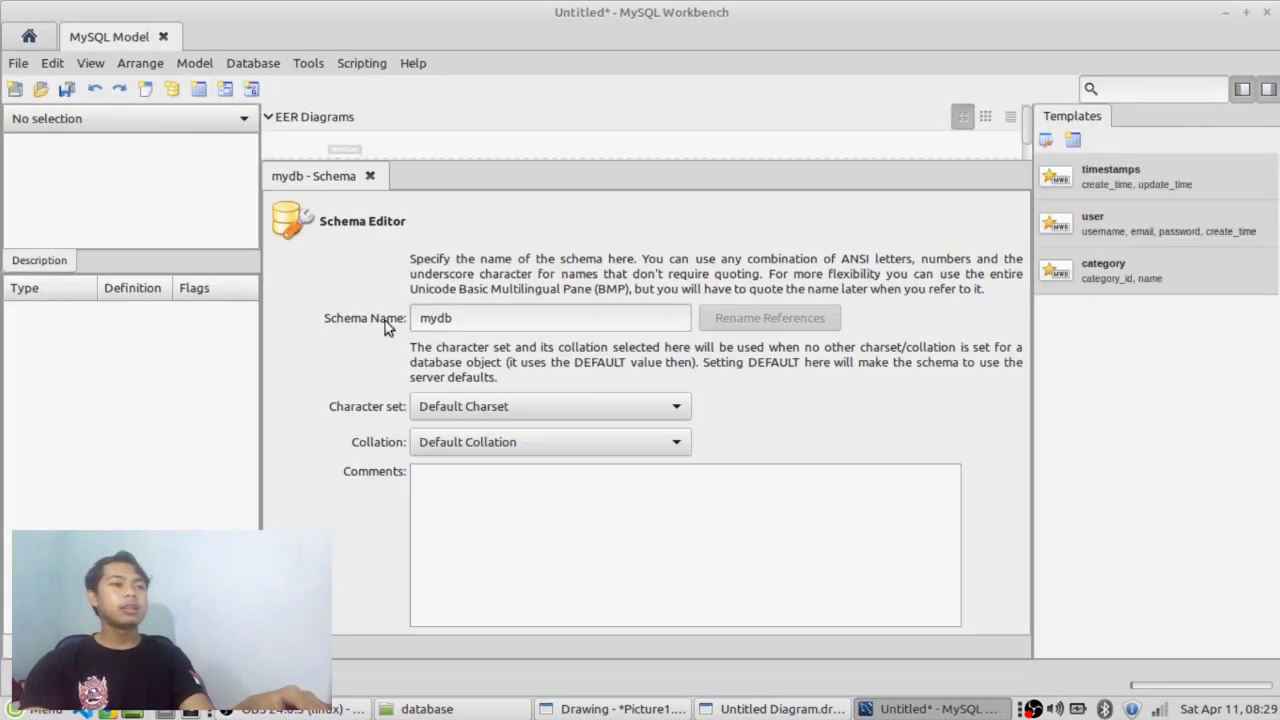
pyautogui.moveTo(511, 313); pyautogui.dragTo(410, 313)
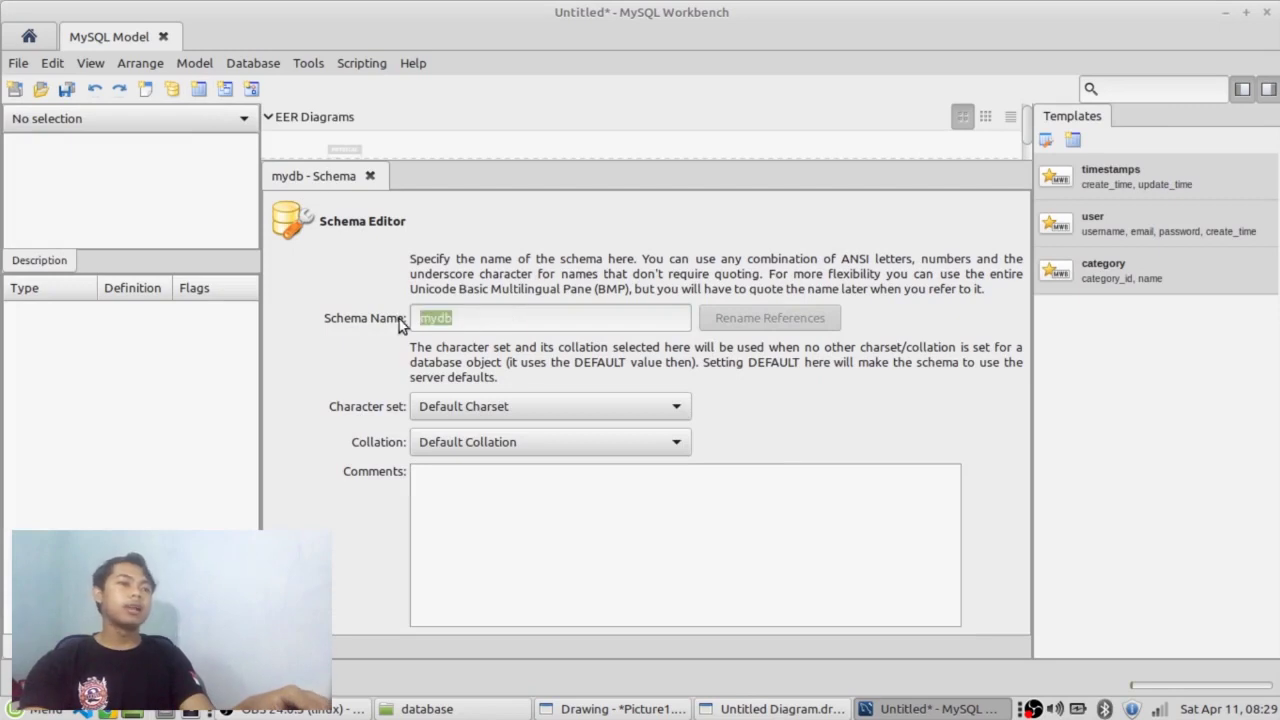
pyautogui.write('dbp')
pyautogui.press('BackSpace')
pyautogui.press('BackSpace')
pyautogui.press('BackSpace')
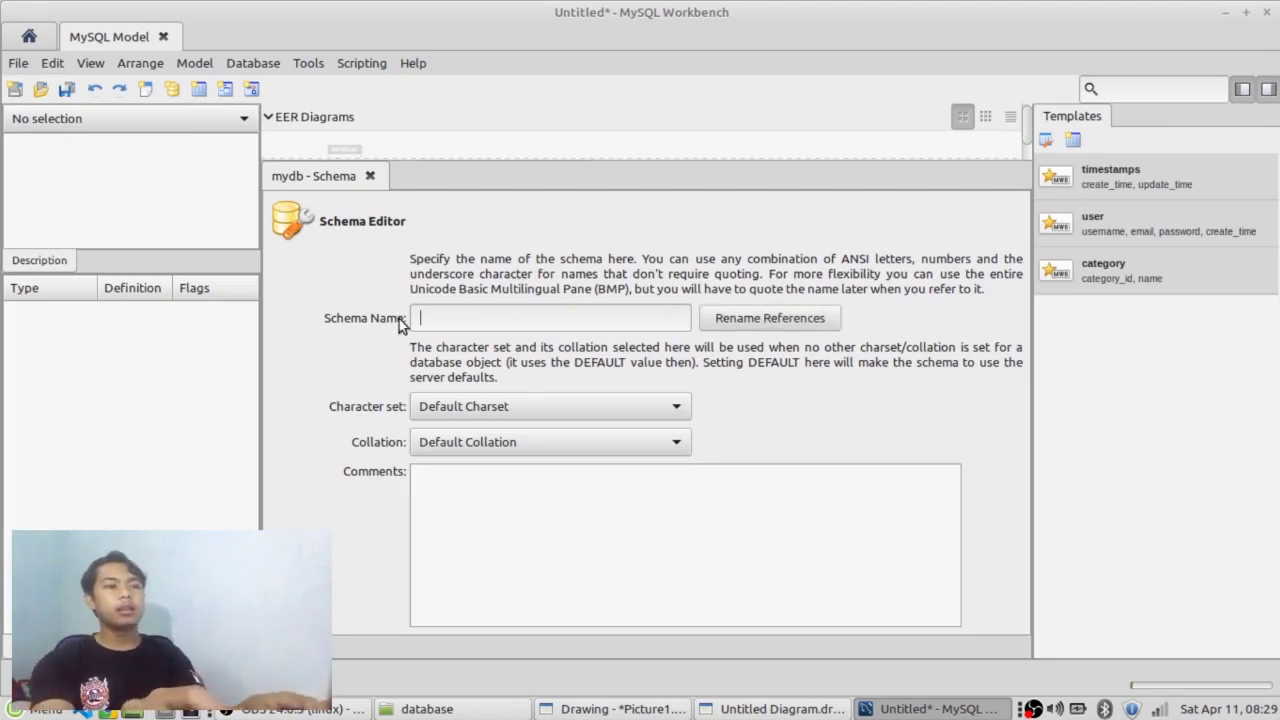
pyautogui.write('operator')
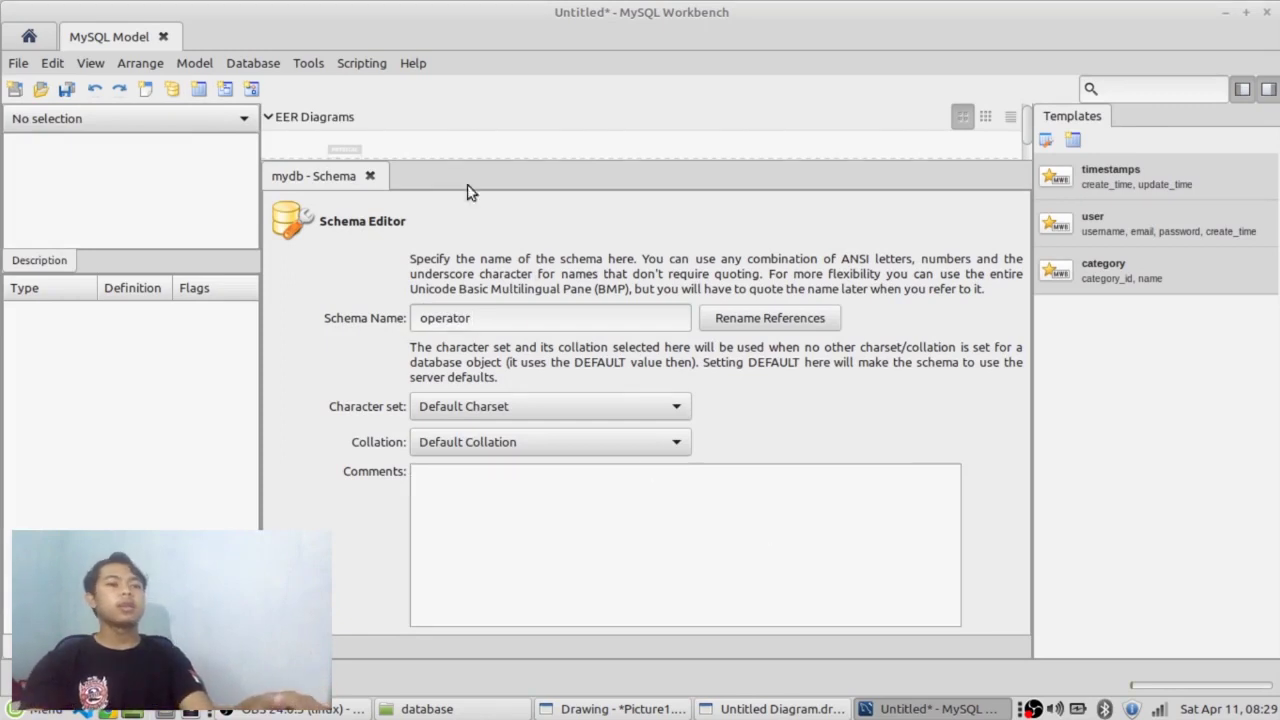
pyautogui.click(370, 177)
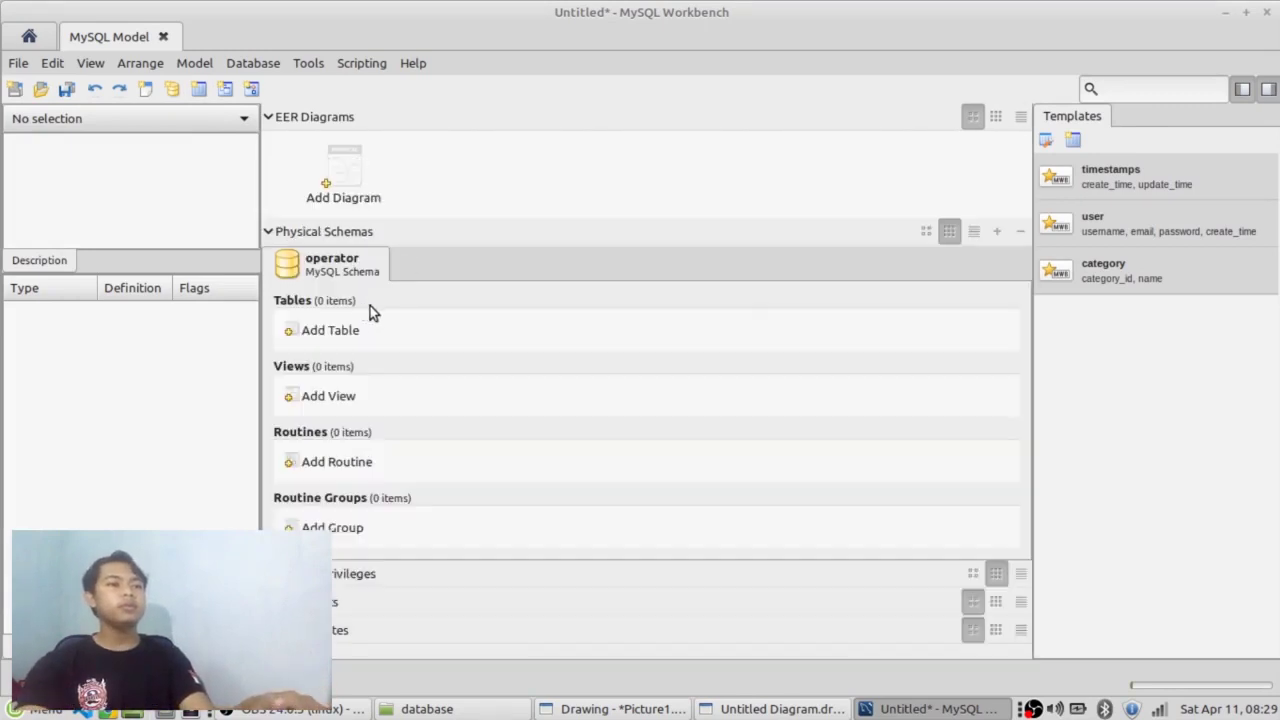
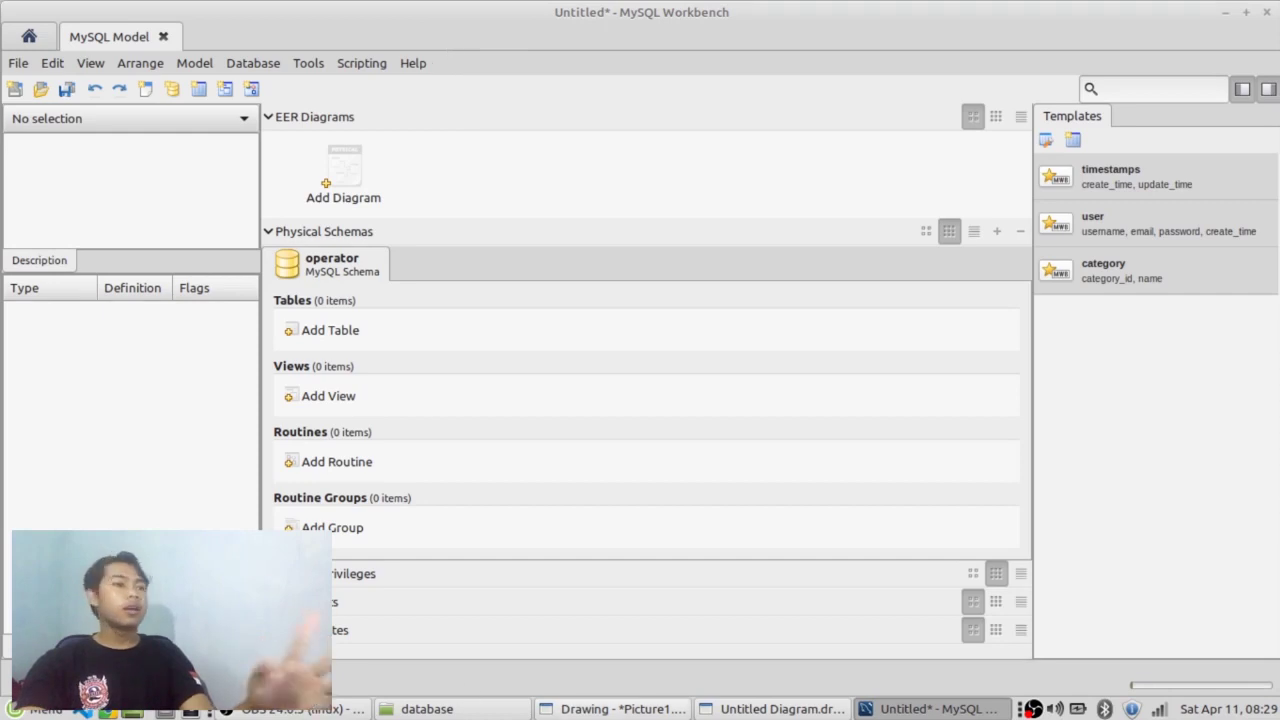
# Add a table to the operator schema and consult the ER diagram behind the window for the sms, voice and data entities.
pyautogui.doubleClick(326, 332)
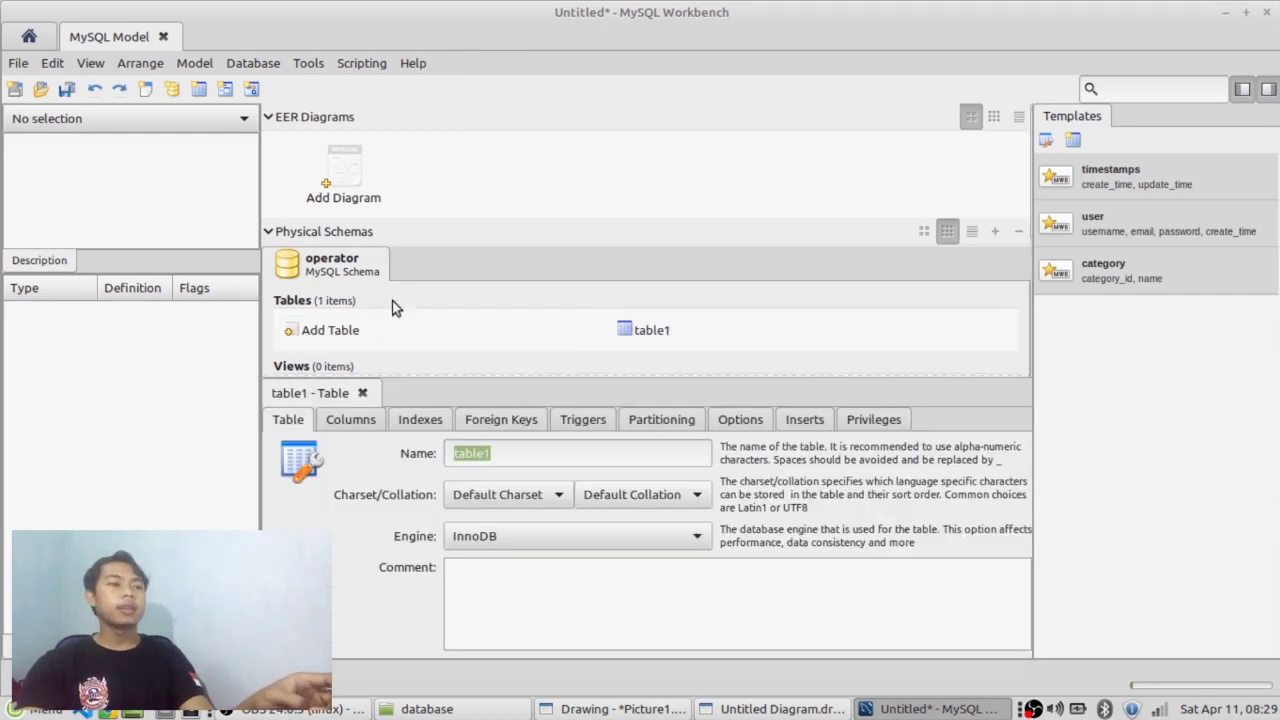
pyautogui.moveTo(377, 8)
pyautogui.mouseDown()
pyautogui.moveTo(457, 270)
pyautogui.moveTo(477, 490)
pyautogui.mouseUp()
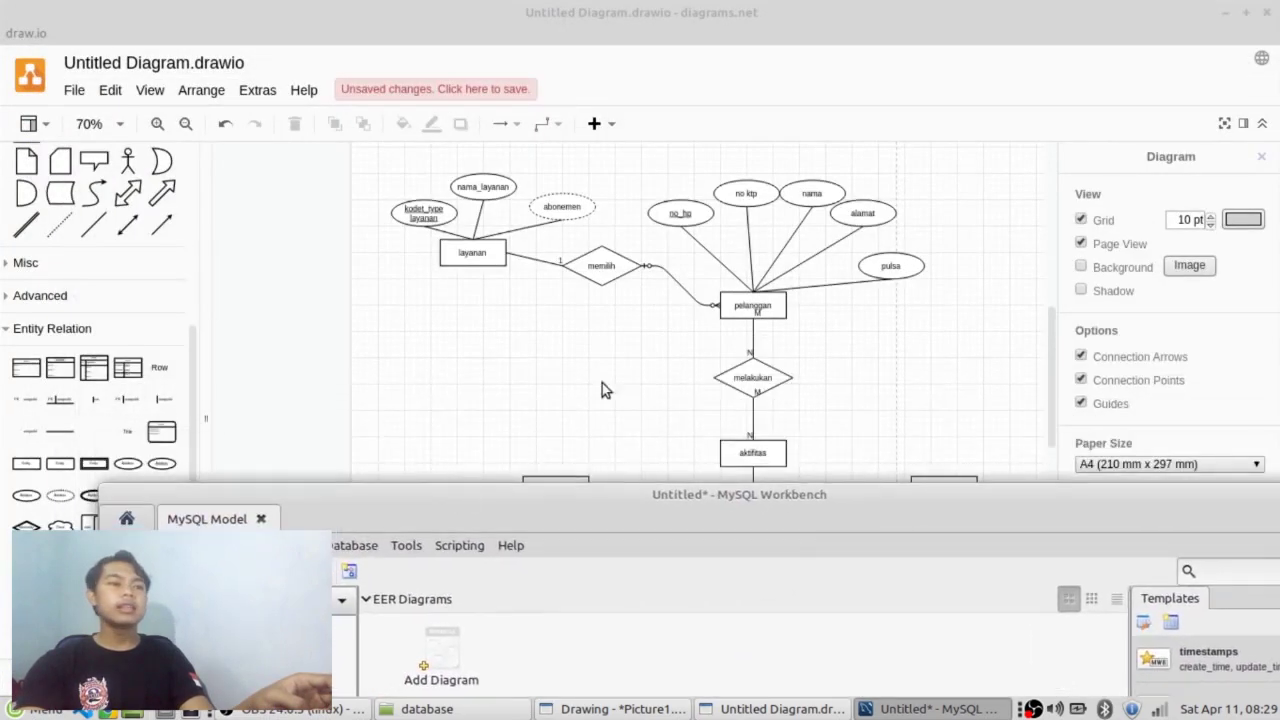
pyautogui.scroll(-4, 646, 299)
pyautogui.scroll(1, 668, 306)
pyautogui.scroll(-1, 665, 299)
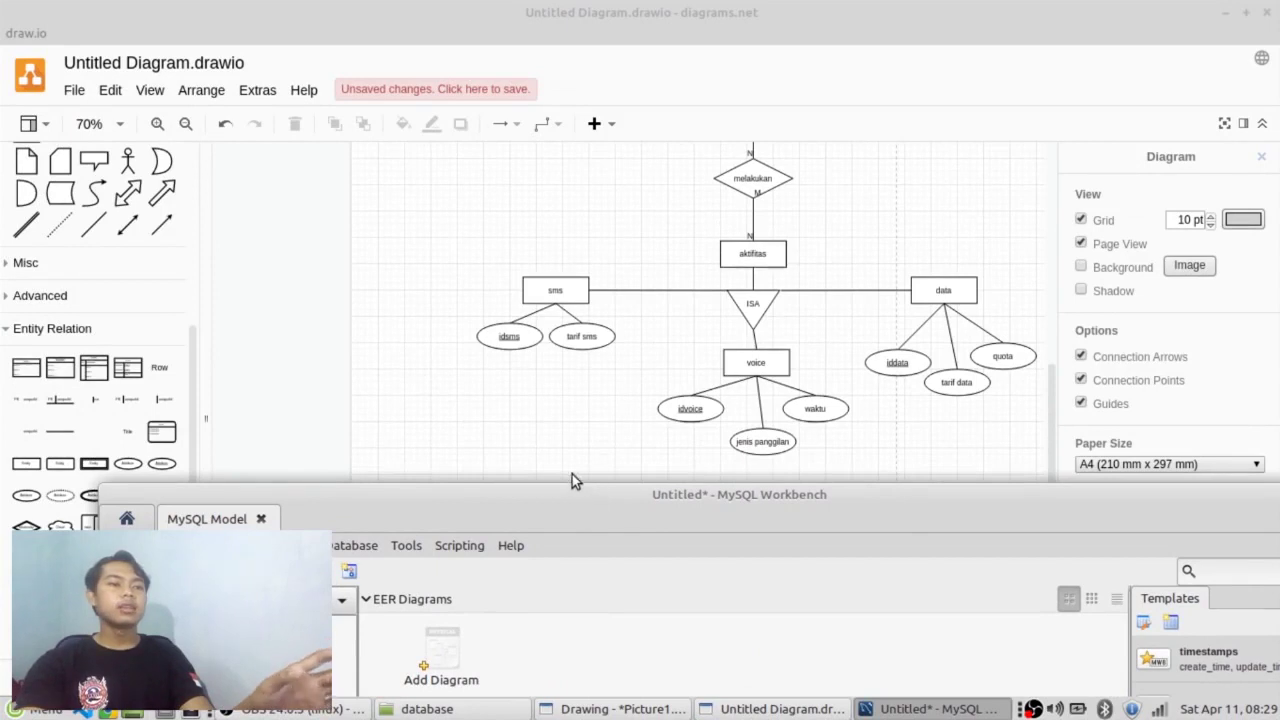
pyautogui.moveTo(587, 502); pyautogui.dragTo(553, 488)
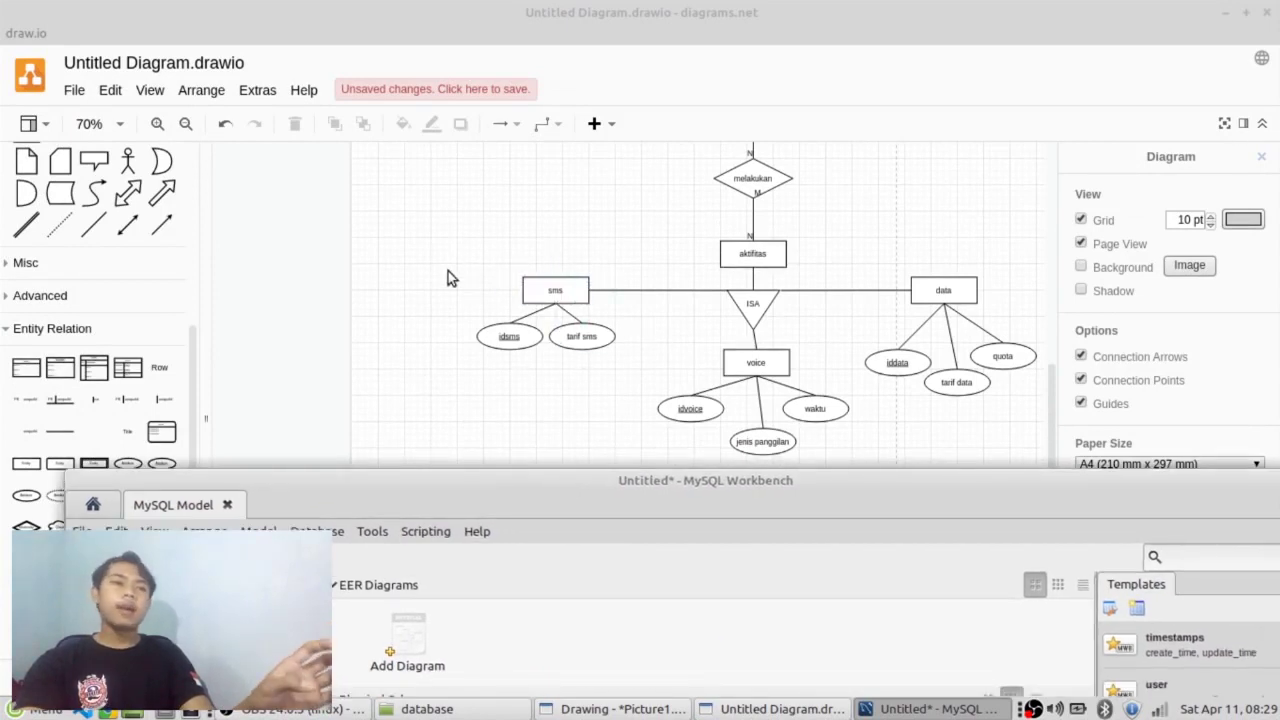
pyautogui.moveTo(440, 240)
pyautogui.mouseDown()
pyautogui.moveTo(471, 289)
pyautogui.moveTo(619, 391)
pyautogui.mouseUp()
pyautogui.click(604, 638)
pyautogui.click(886, 710)
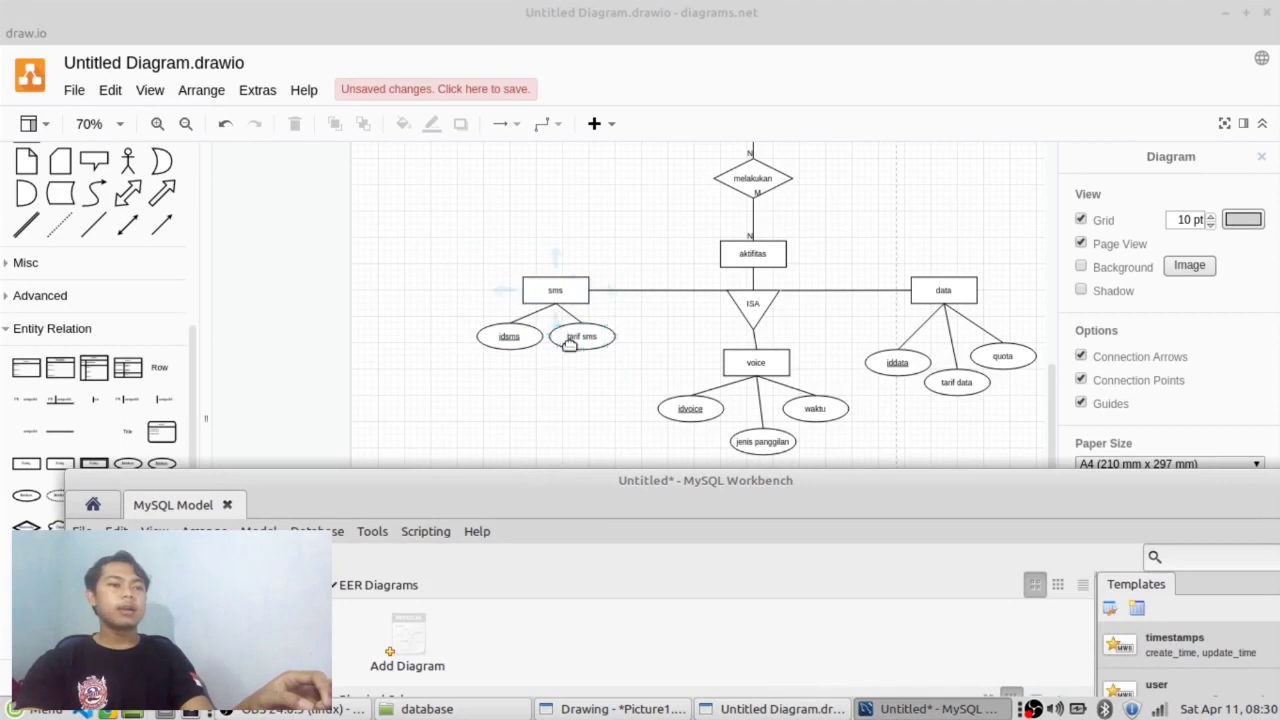
pyautogui.moveTo(569, 491); pyautogui.dragTo(581, 277)
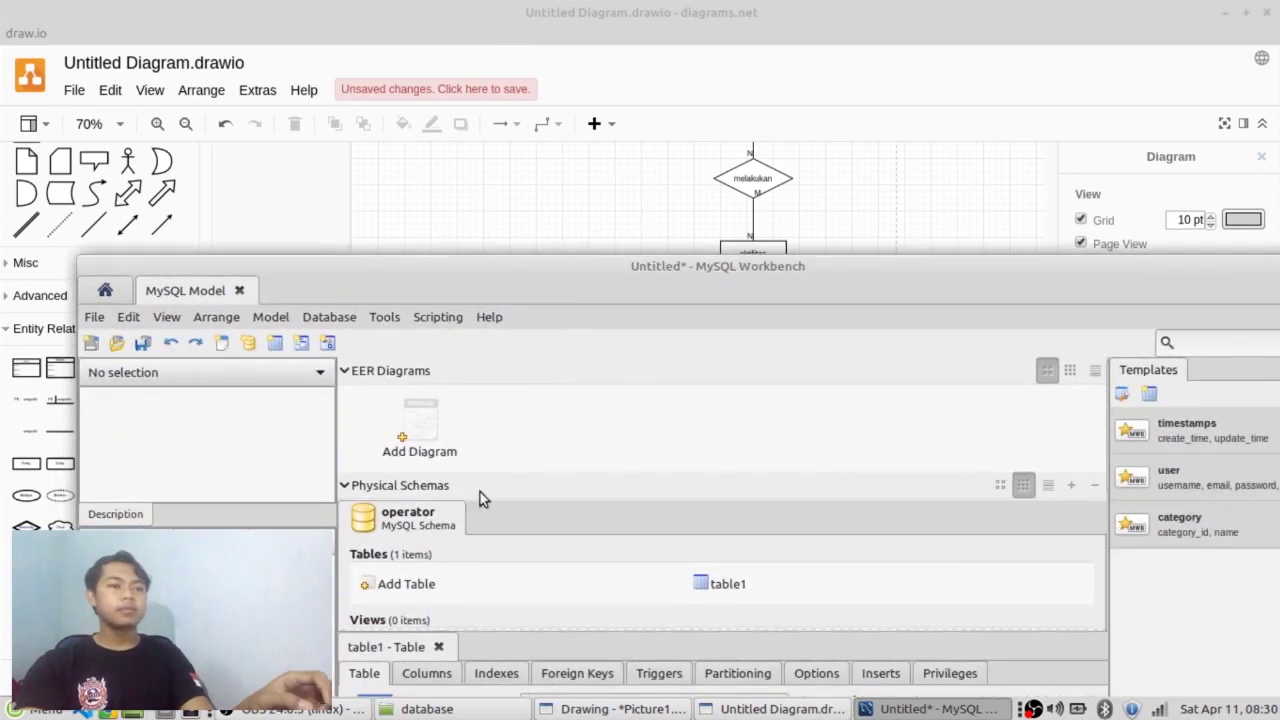
pyautogui.click(766, 30)
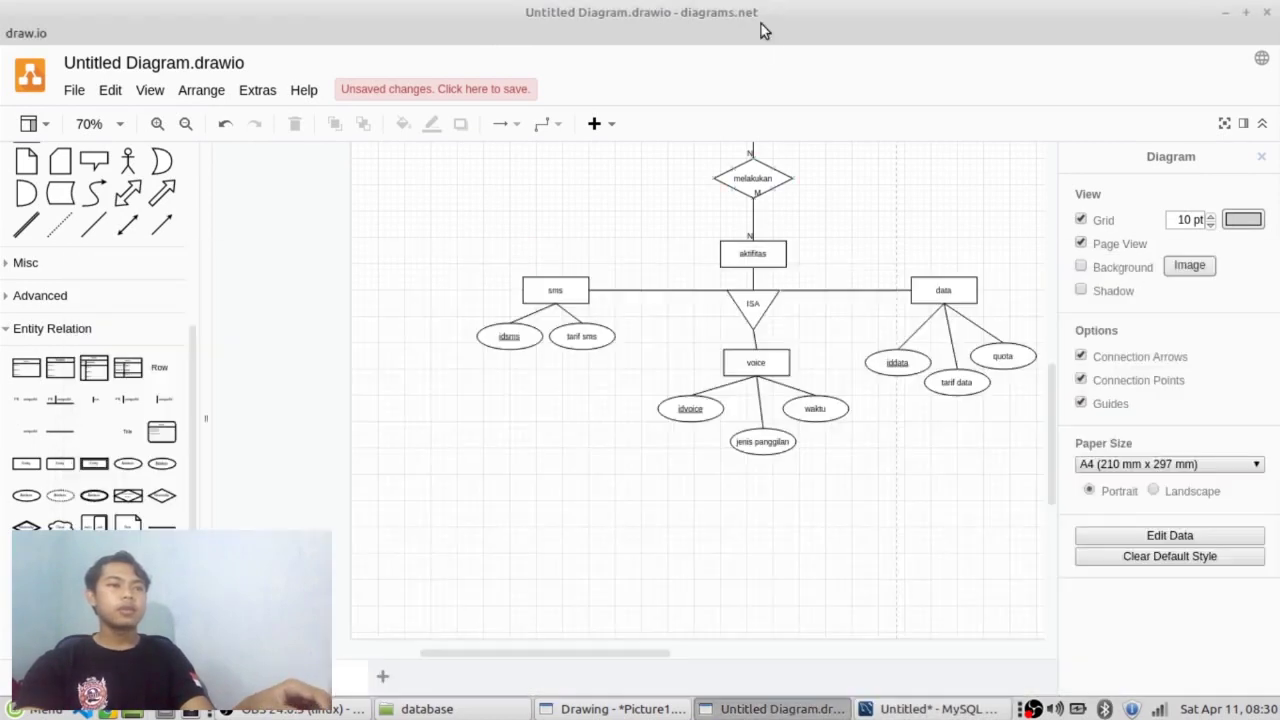
pyautogui.press('super+Left')
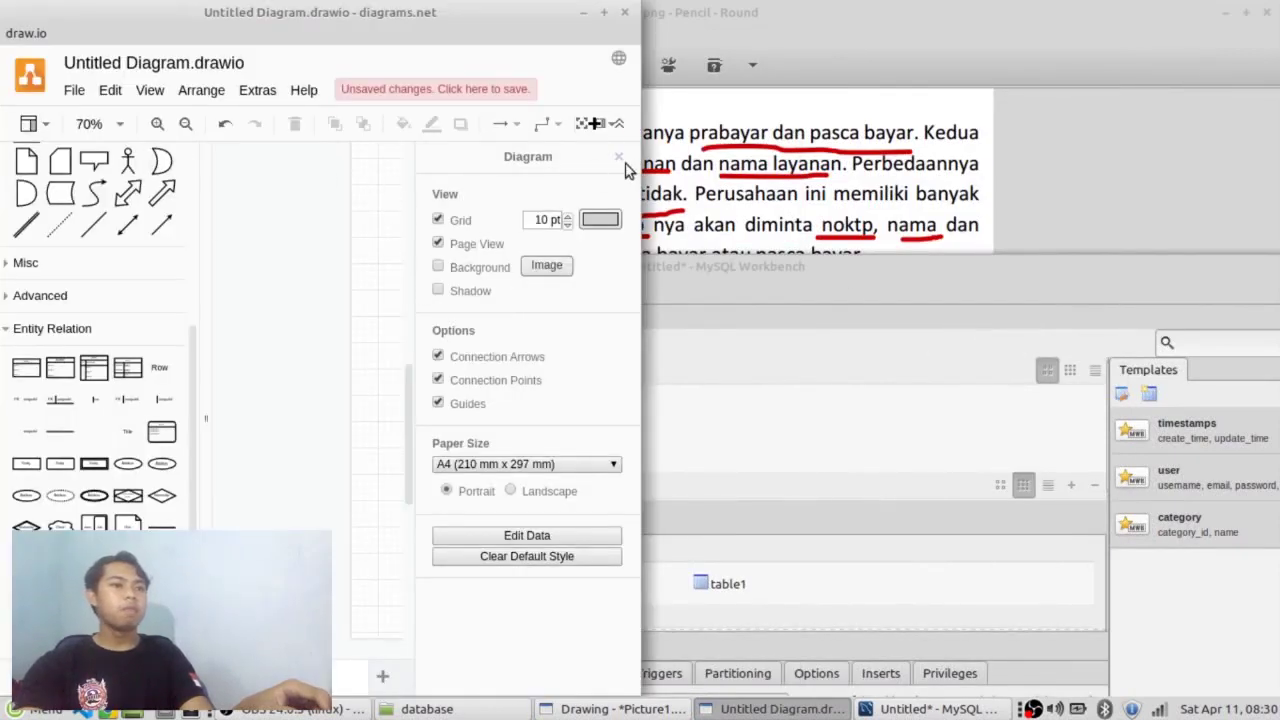
pyautogui.click(604, 12)
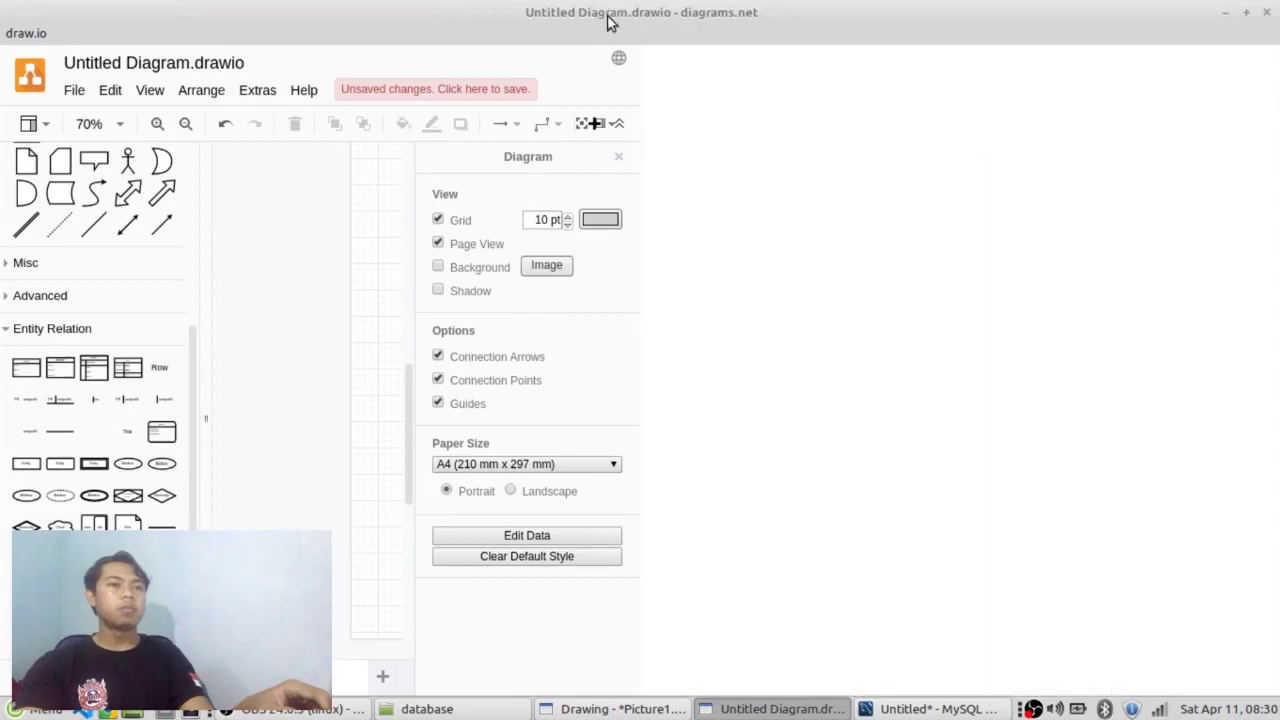
pyautogui.click(902, 708)
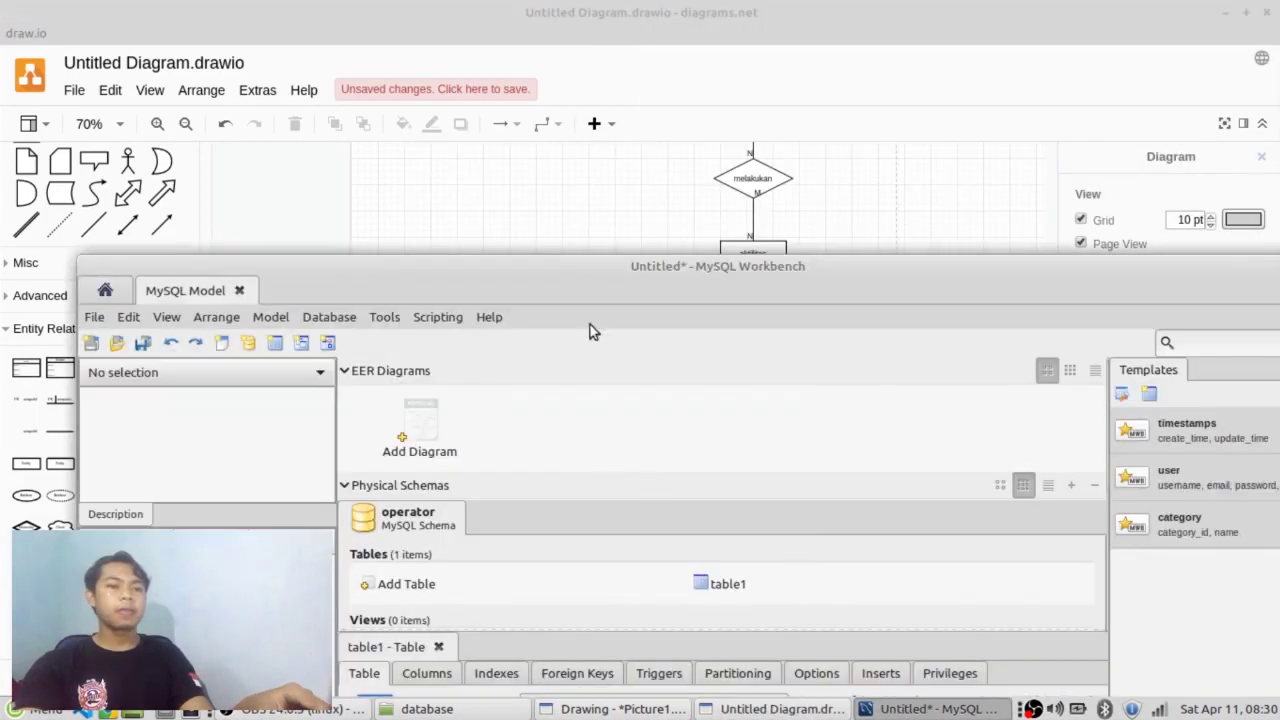
# Maximize the model window, name the new table sms and add idsms as its INT primary key column.
pyautogui.doubleClick(515, 273)
pyautogui.write('sms')
pyautogui.click(349, 425)
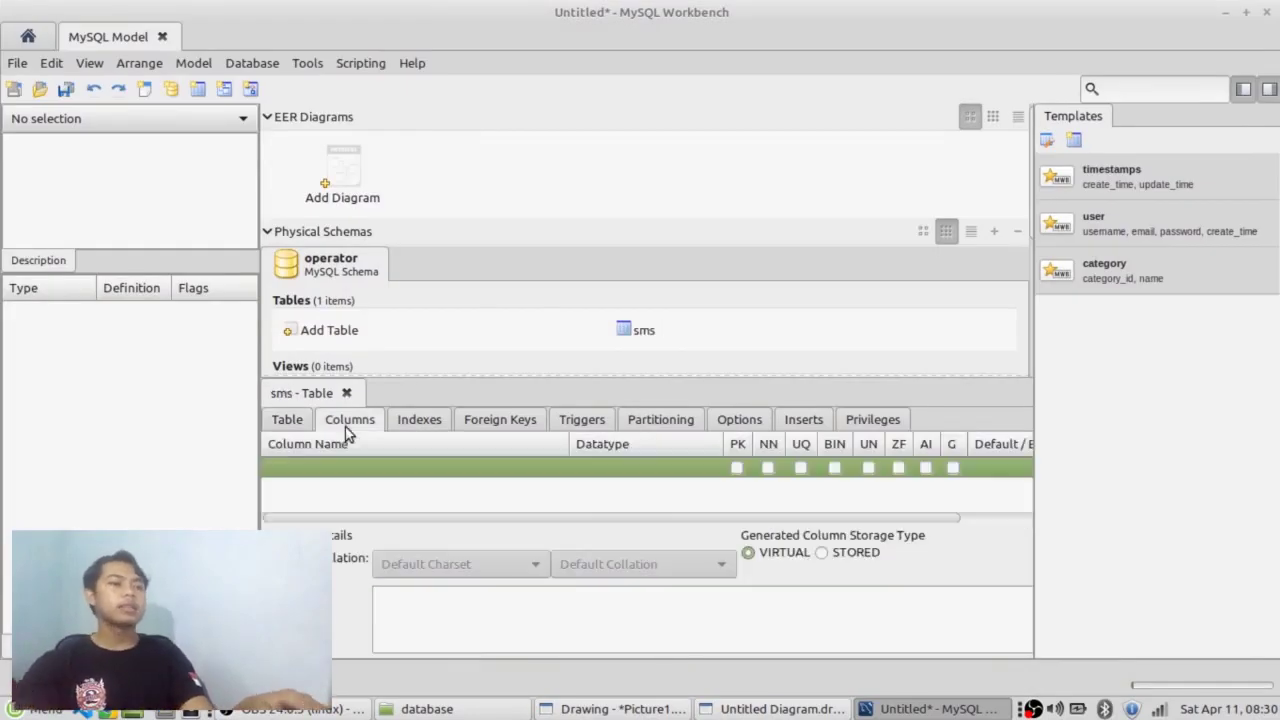
pyautogui.doubleClick(483, 474)
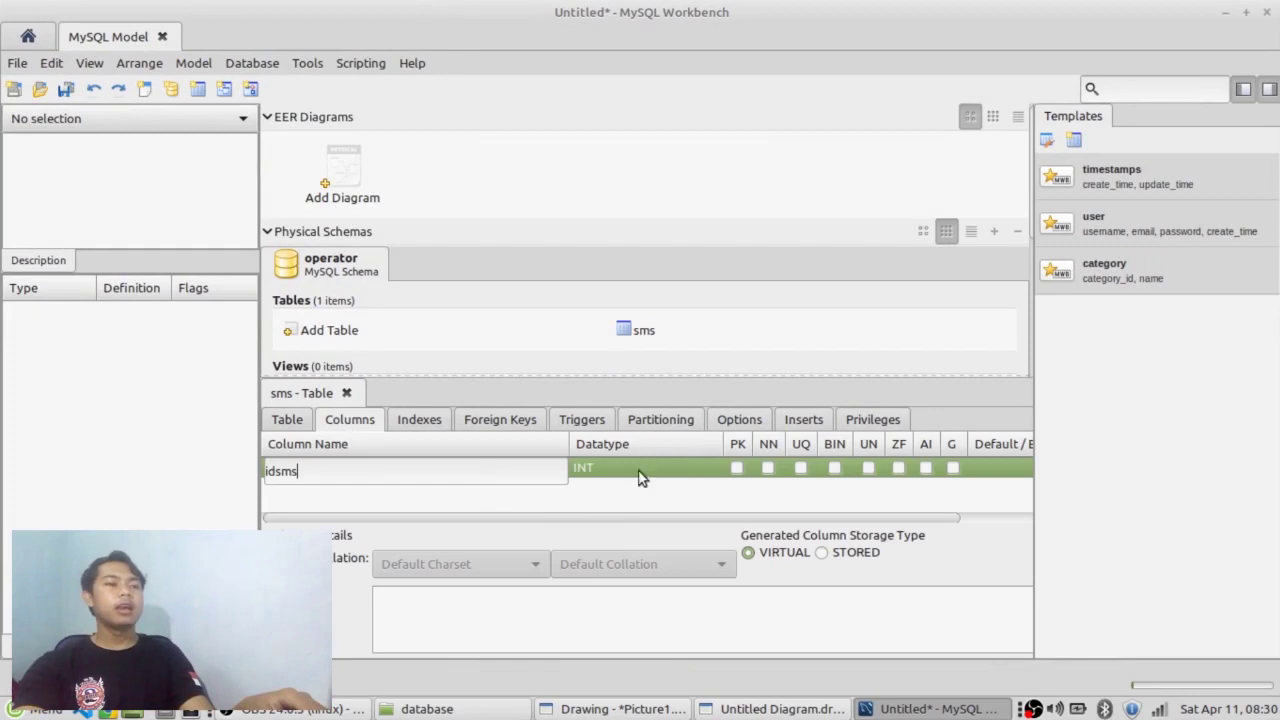
pyautogui.click(737, 468)
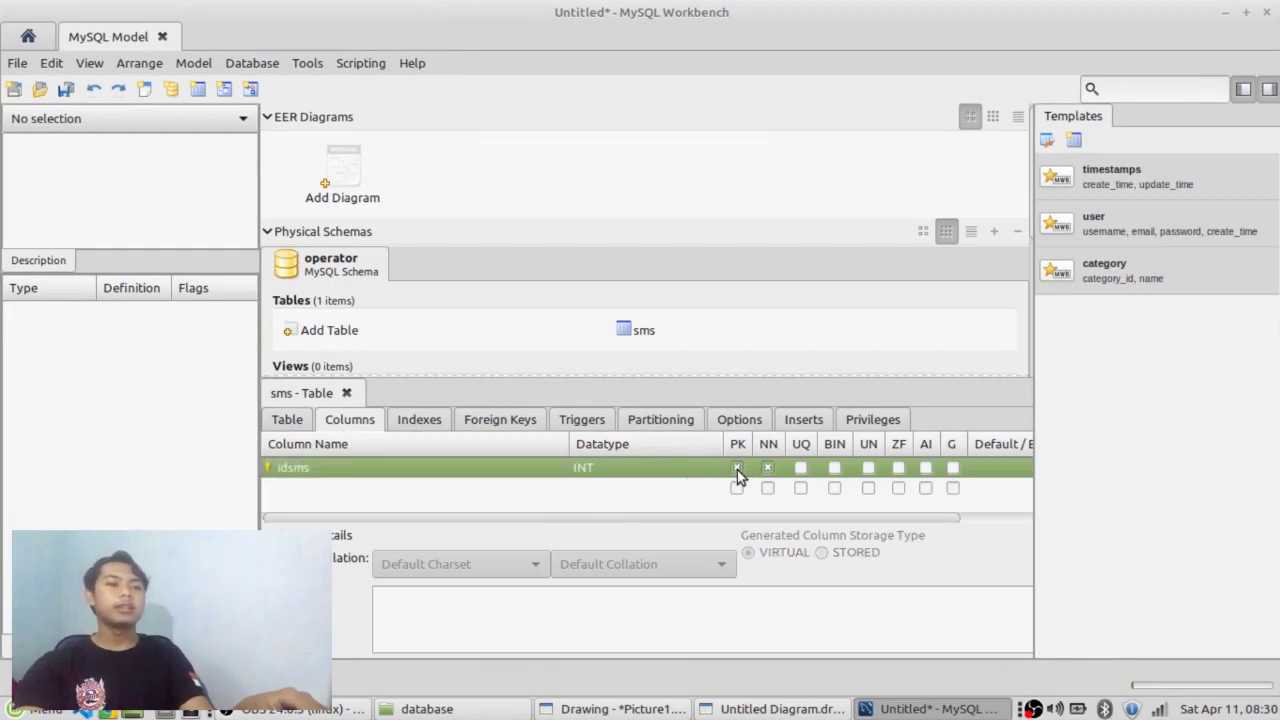
pyautogui.doubleClick(597, 468)
pyautogui.click(682, 509)
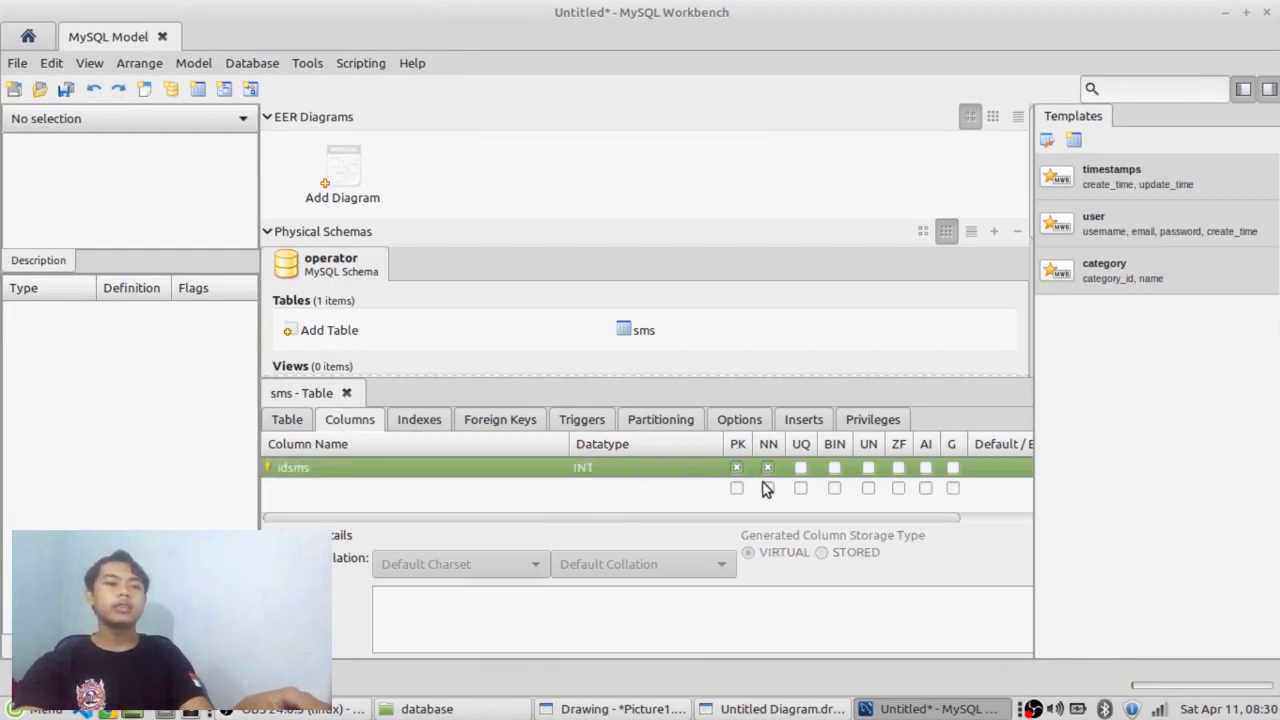
# Add a second column named tarif_sms to the sms table, checking the sms attributes in the draw.io diagram.
pyautogui.click(298, 492)
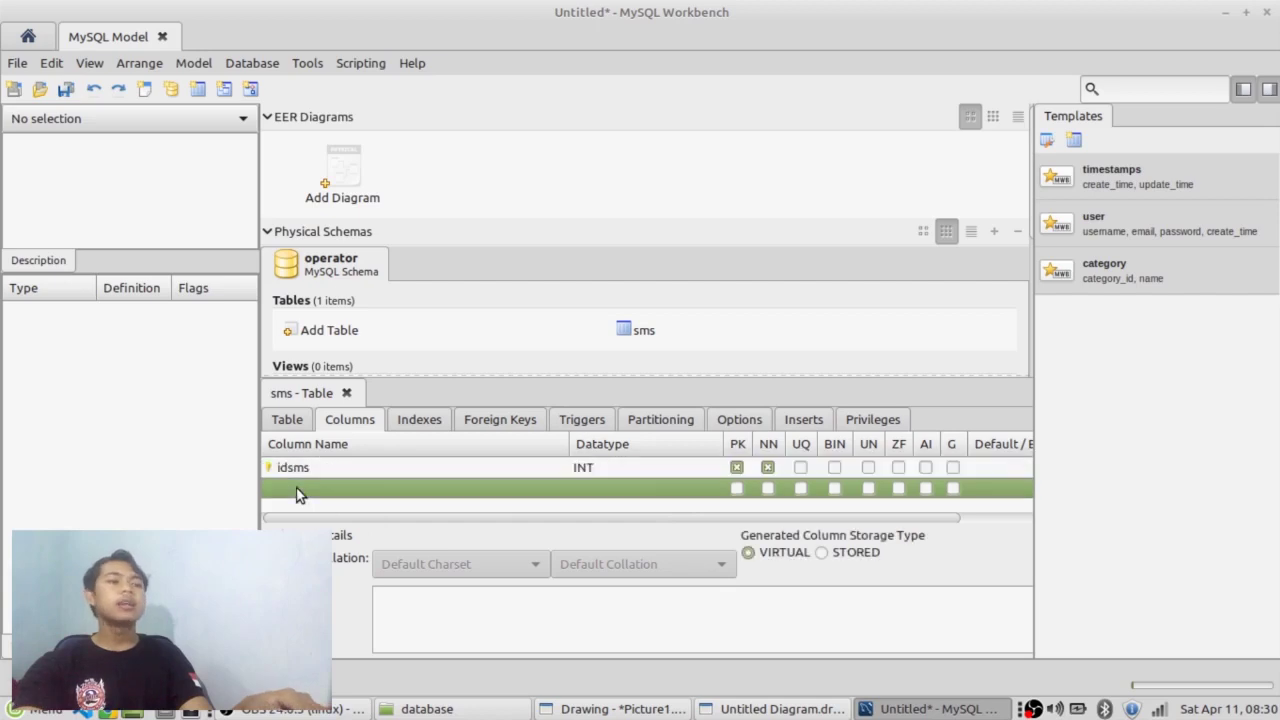
pyautogui.click(298, 490)
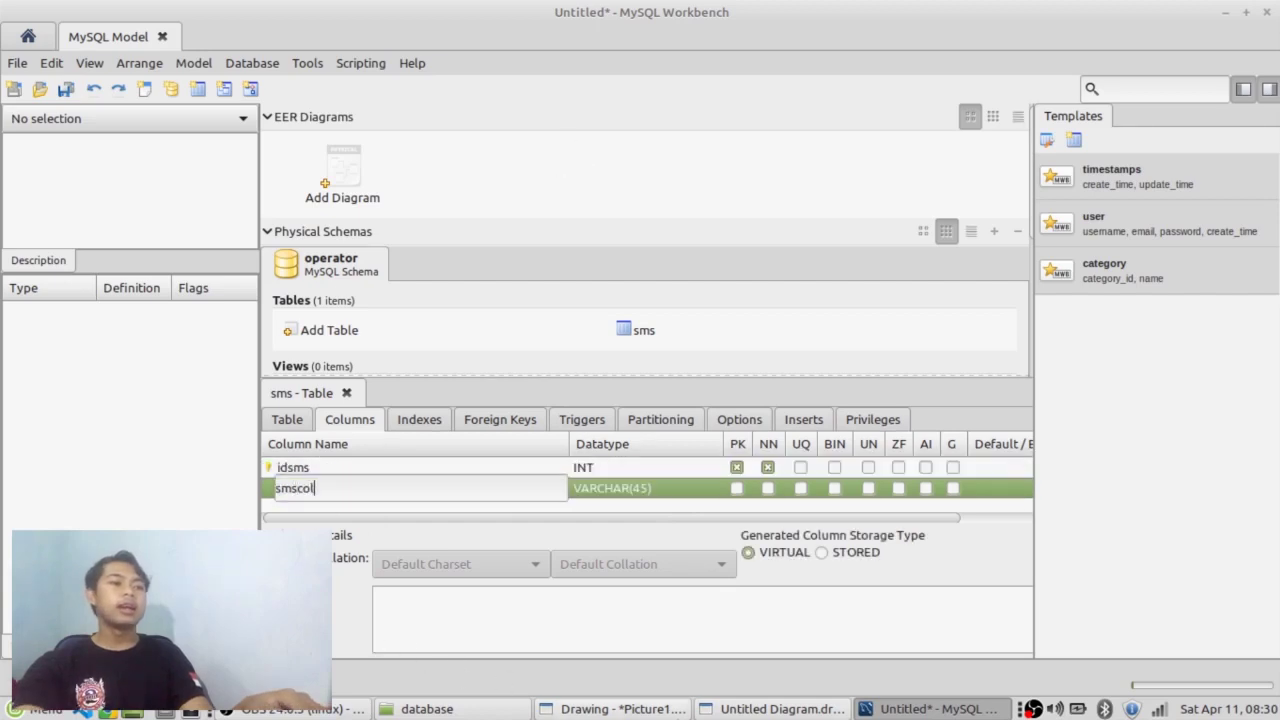
pyautogui.click(612, 709)
pyautogui.click(725, 709)
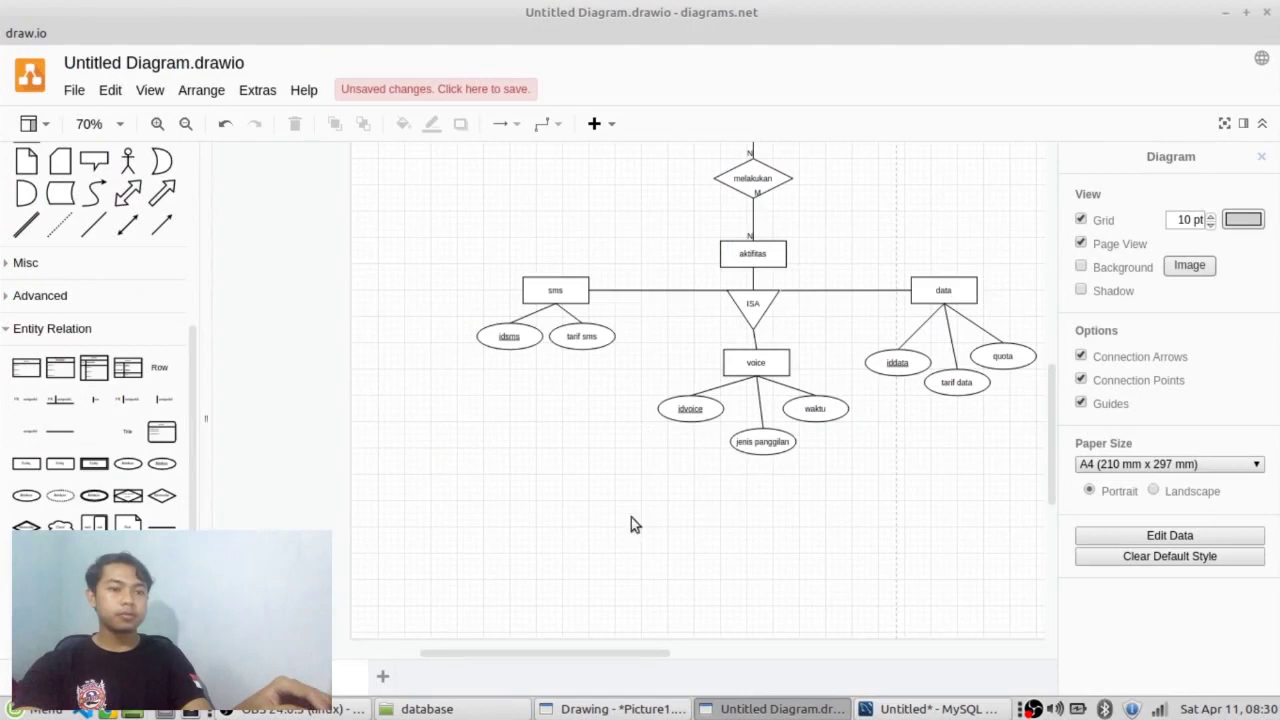
pyautogui.scroll(2, 614, 408)
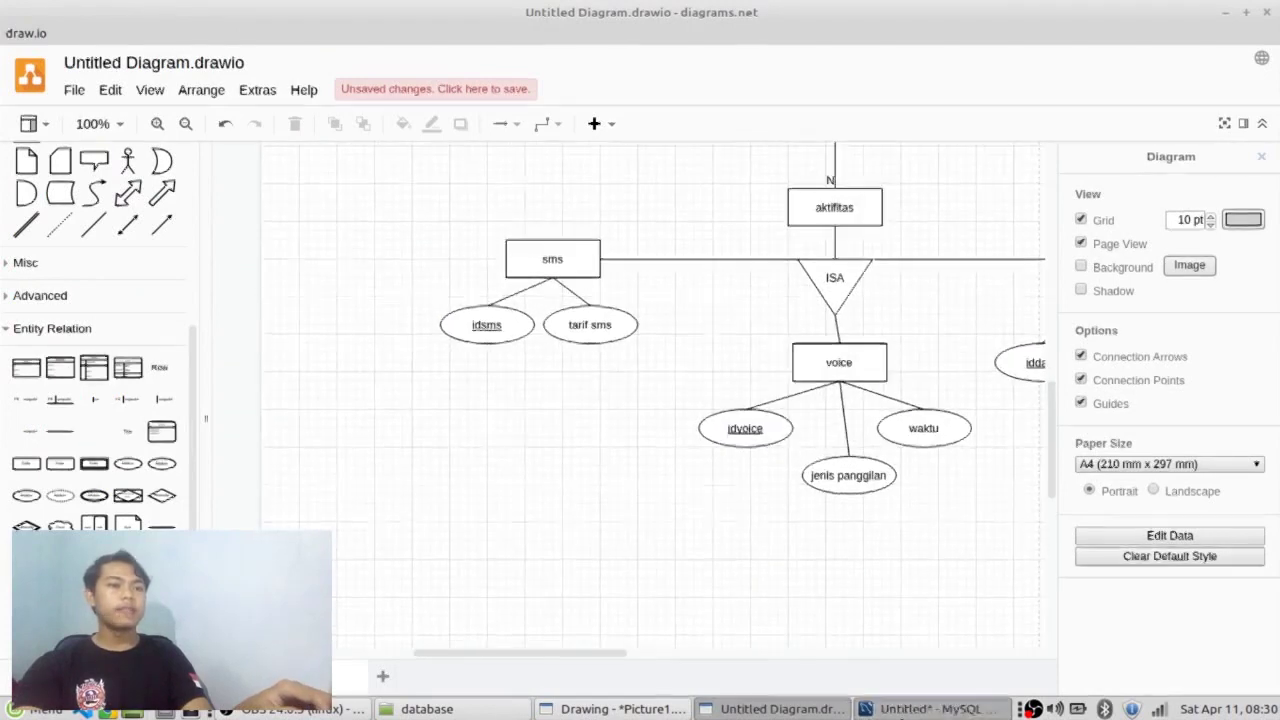
pyautogui.click(930, 709)
pyautogui.click(292, 490)
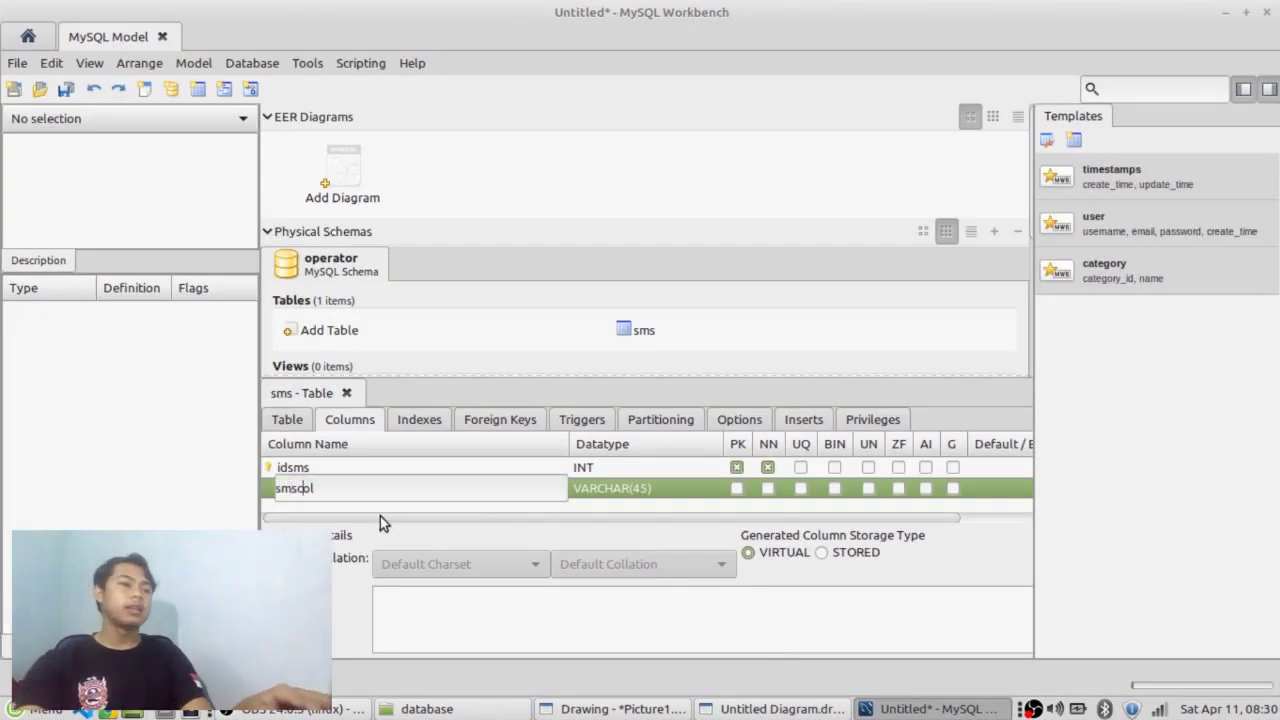
pyautogui.write('tarif')
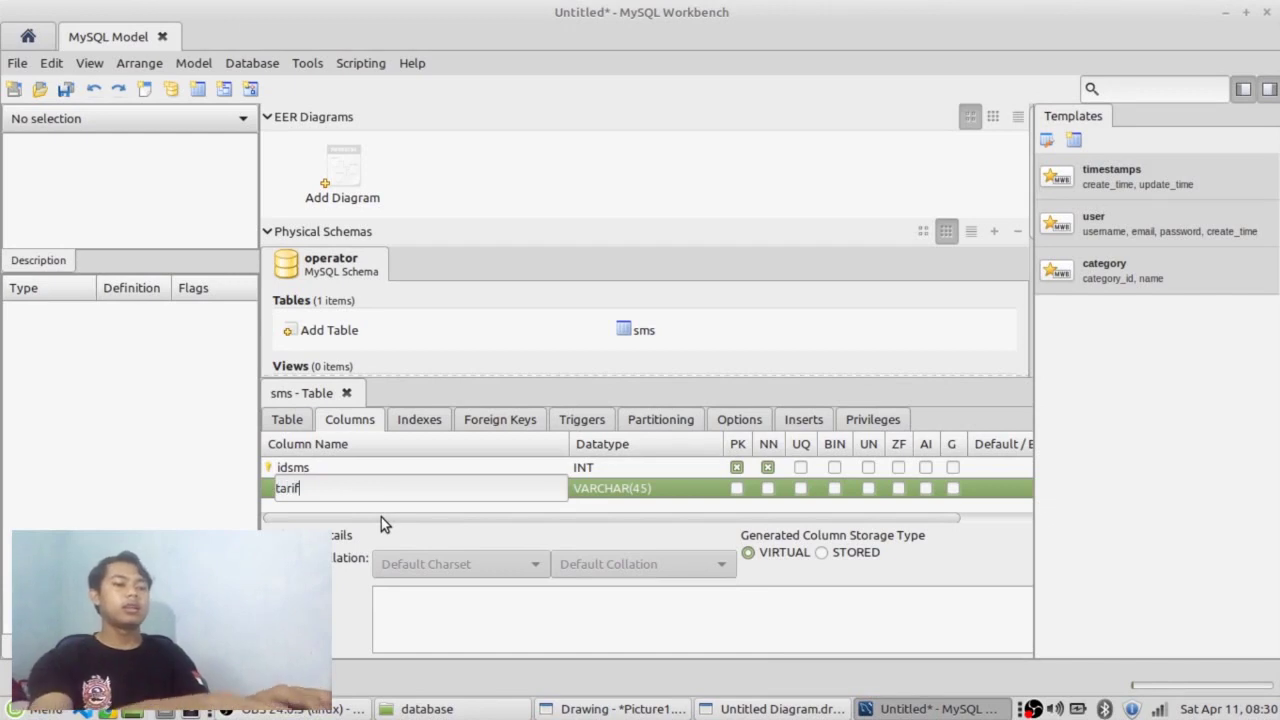
pyautogui.write('_sms')
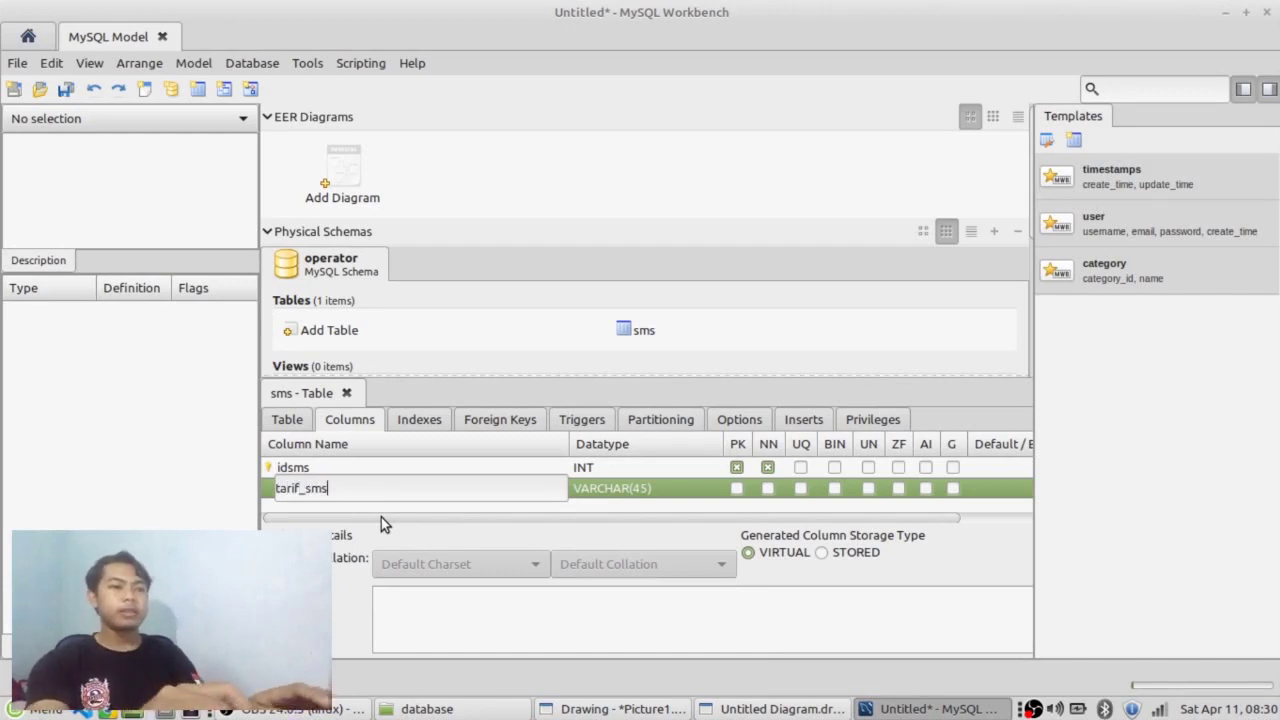
pyautogui.press('Return')
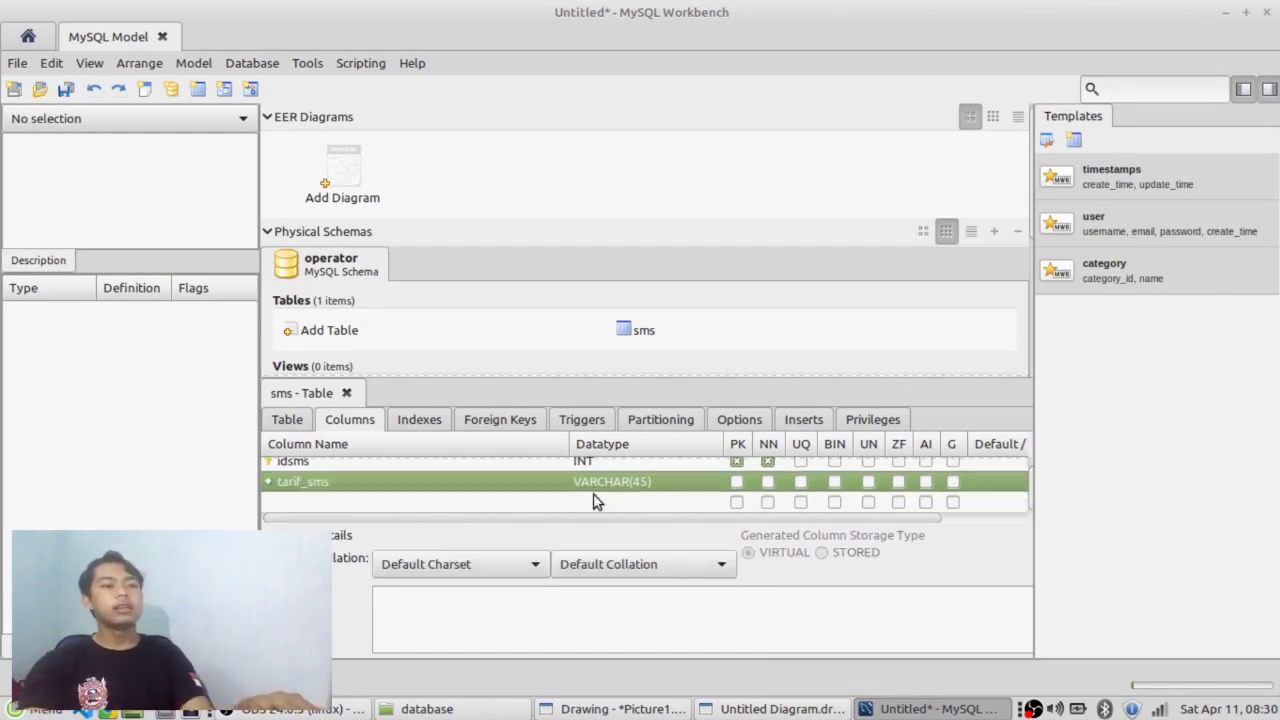
# Set the datatype of the tarif_sms column to DOUBLE.
pyautogui.click(673, 488)
pyautogui.click(725, 484)
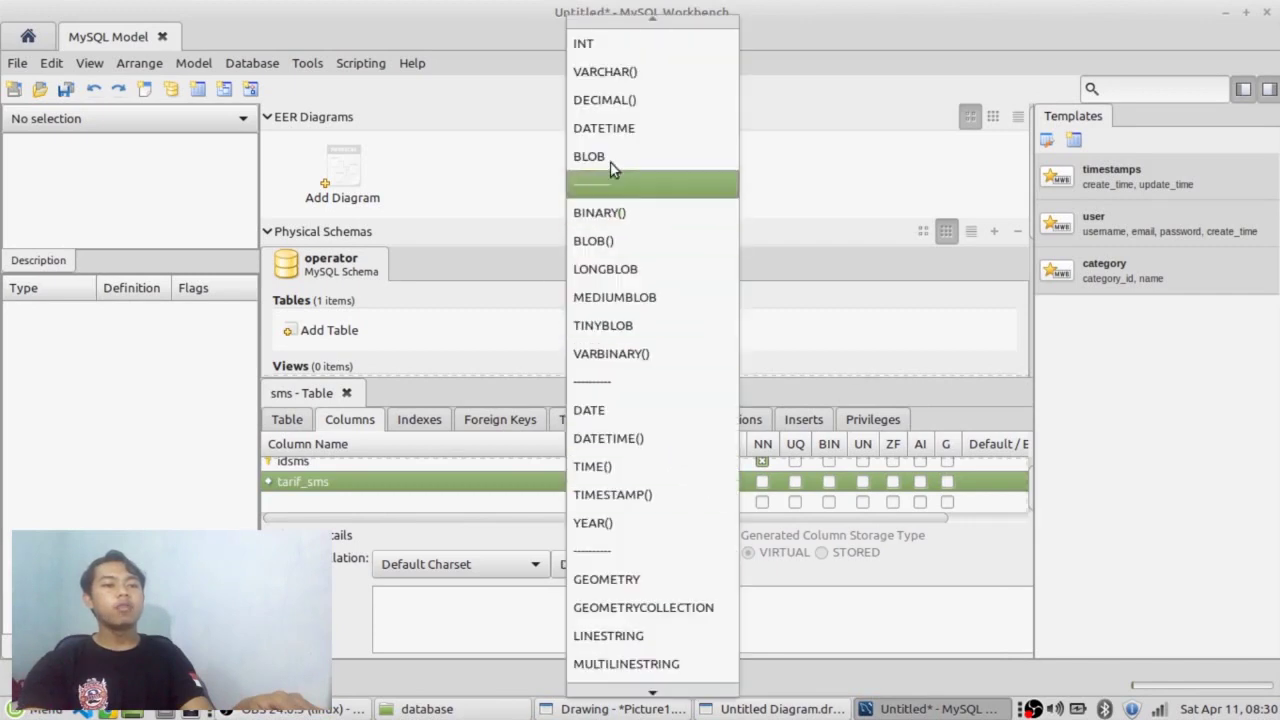
pyautogui.click(607, 47)
pyautogui.click(722, 484)
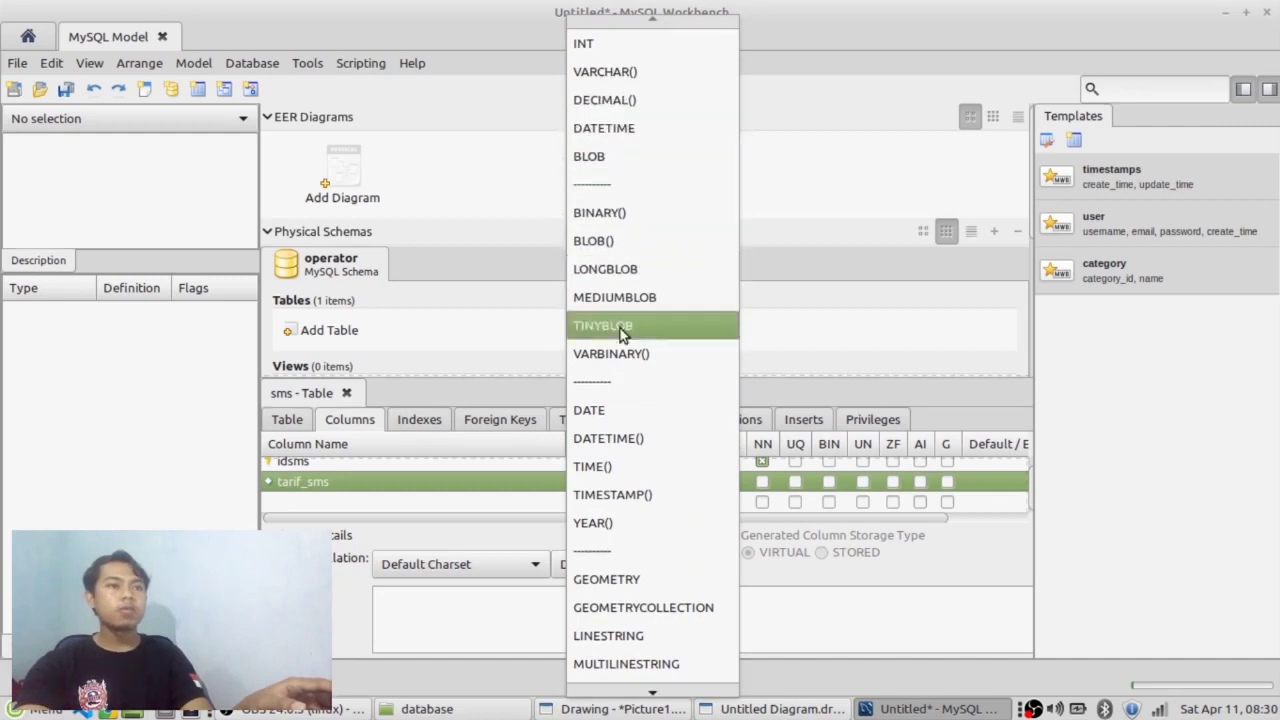
pyautogui.scroll(-3, 620, 385)
pyautogui.scroll(-4, 617, 384)
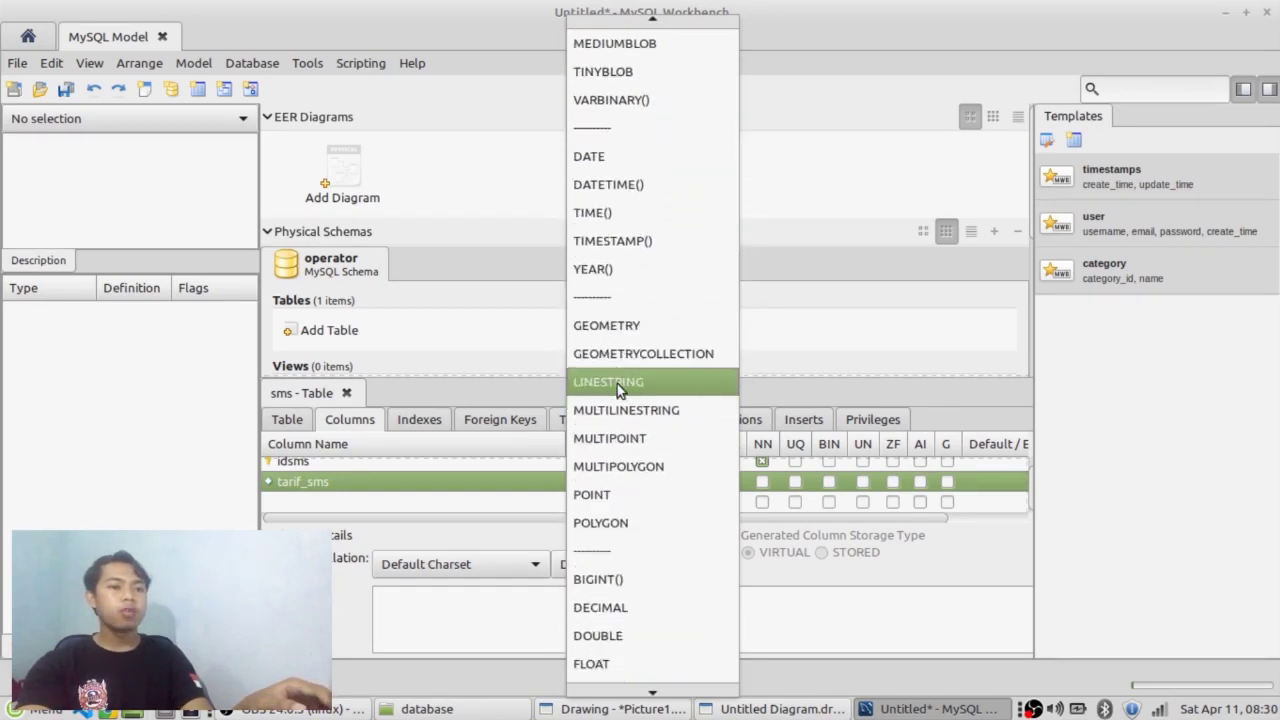
pyautogui.click(627, 560)
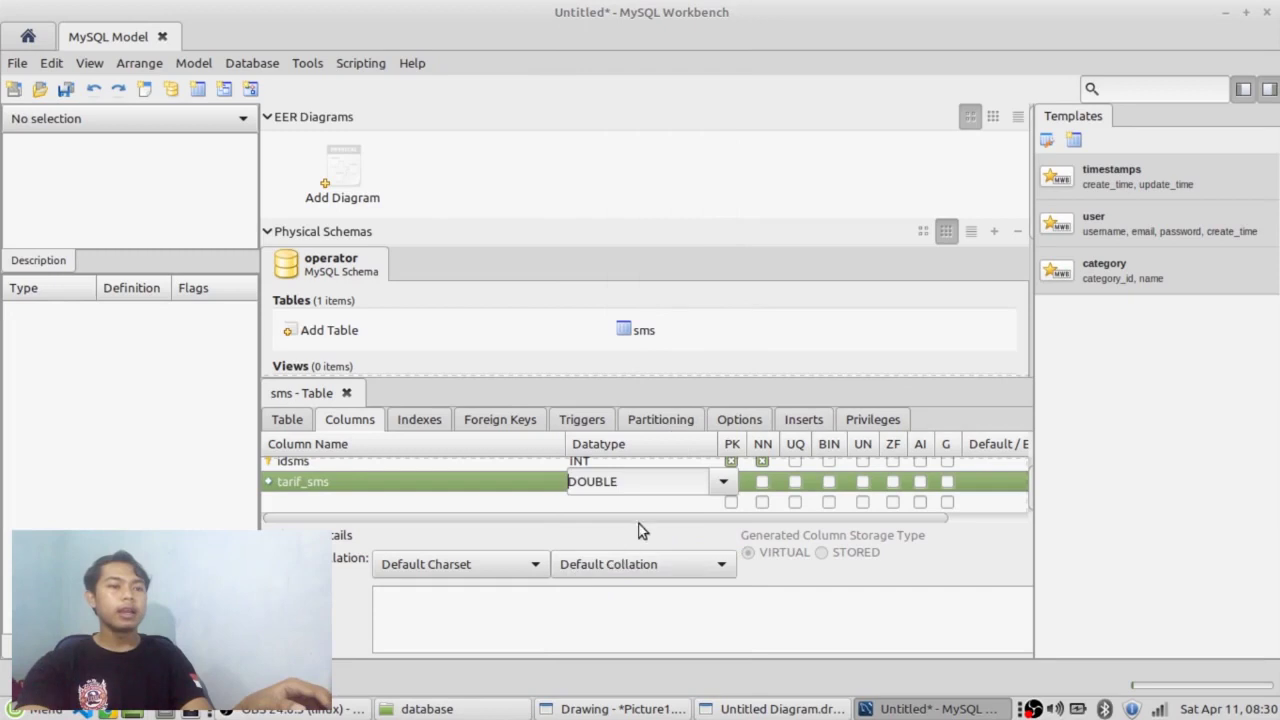
pyautogui.click(696, 502)
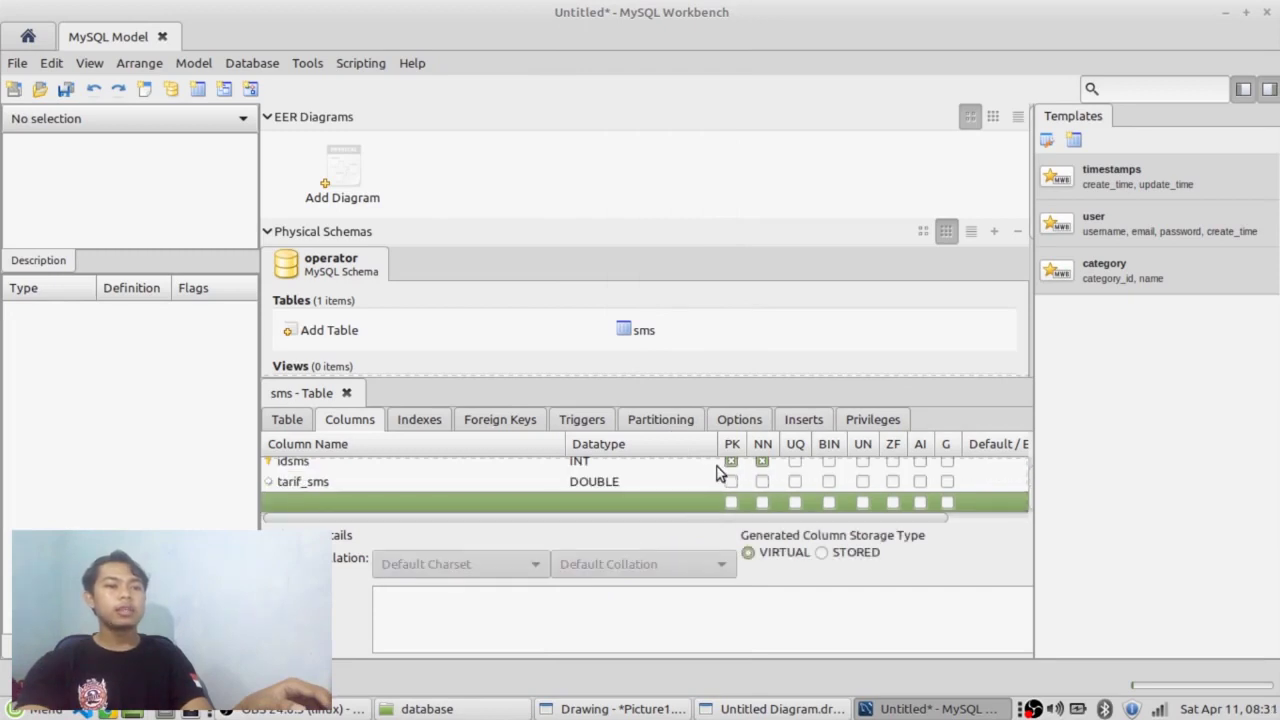
# Close the sms table editor and add a new table named voice to the operator schema.
pyautogui.scroll(1, 688, 491)
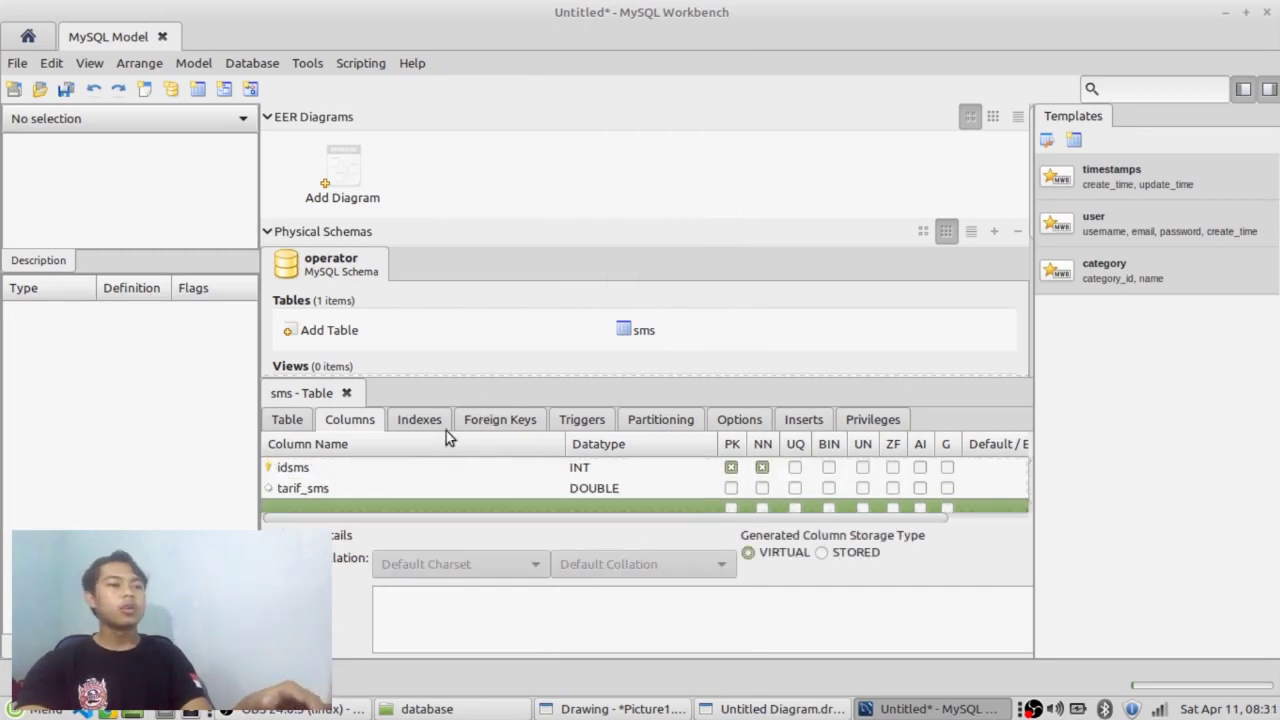
pyautogui.click(346, 393)
pyautogui.doubleClick(317, 338)
pyautogui.write('voice')
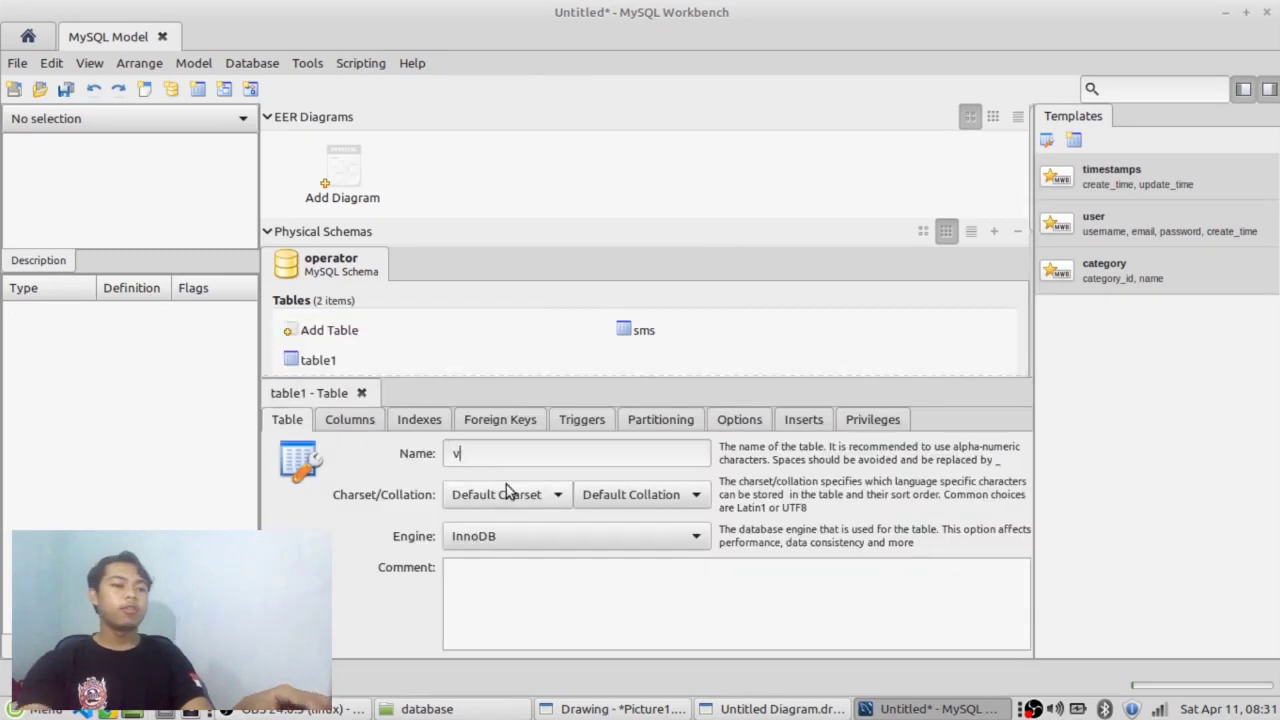
# Add an idvoice column of type INT to the voice table and mark it as primary key.
pyautogui.click(349, 419)
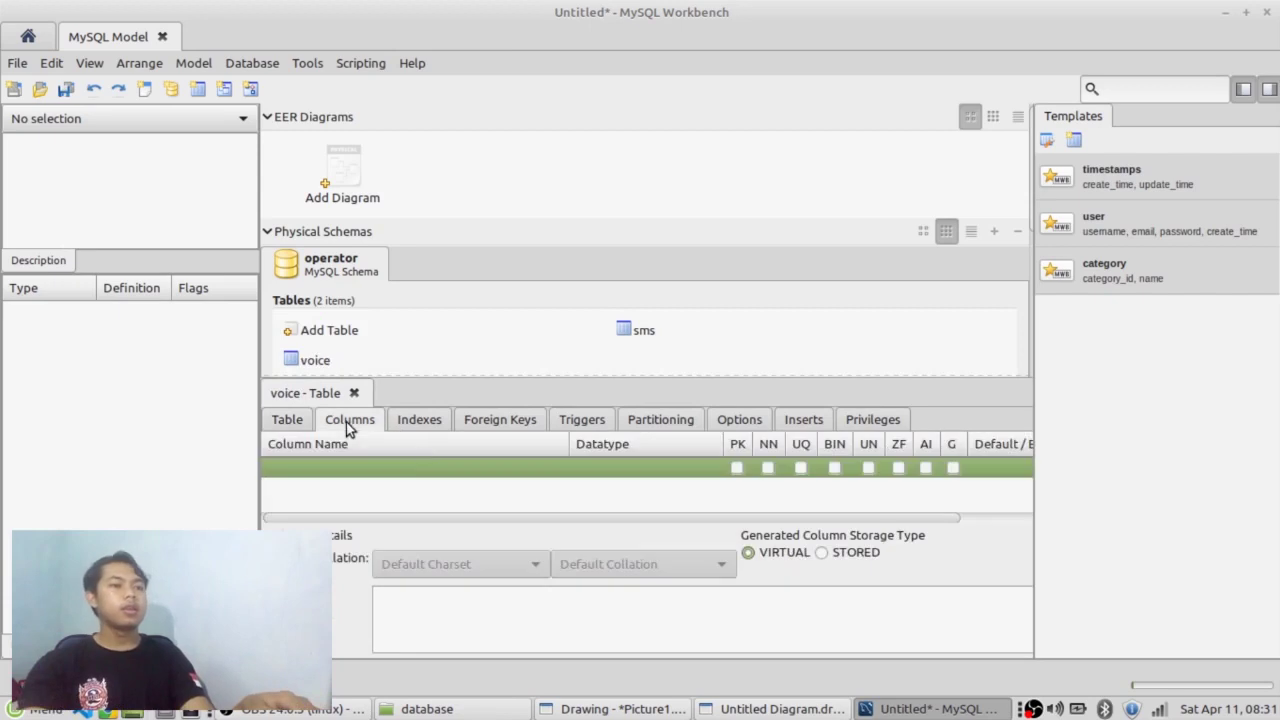
pyautogui.doubleClick(478, 468)
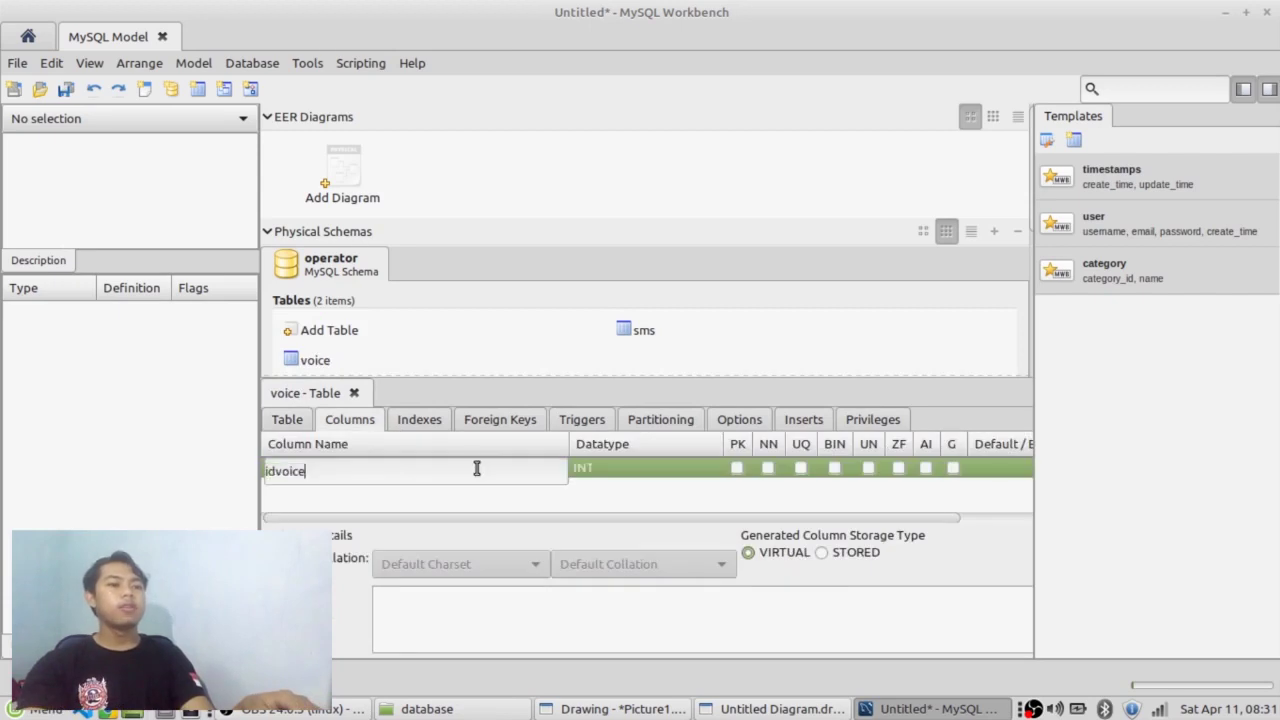
pyautogui.click(746, 477)
pyautogui.click(736, 467)
# Add a jenis_panggilan column of type VARCHAR(45) to the voice table.
pyautogui.click(622, 490)
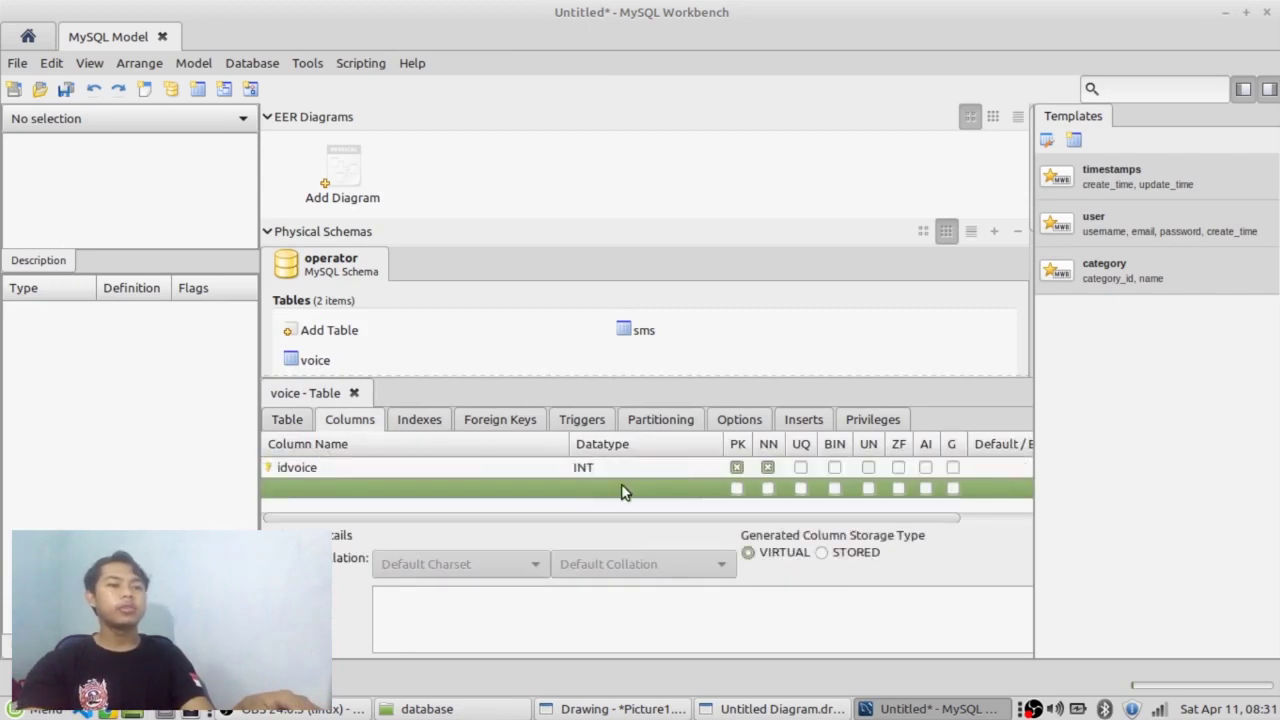
pyautogui.doubleClick(343, 491)
pyautogui.moveTo(345, 488); pyautogui.dragTo(270, 494)
pyautogui.write('jenis')
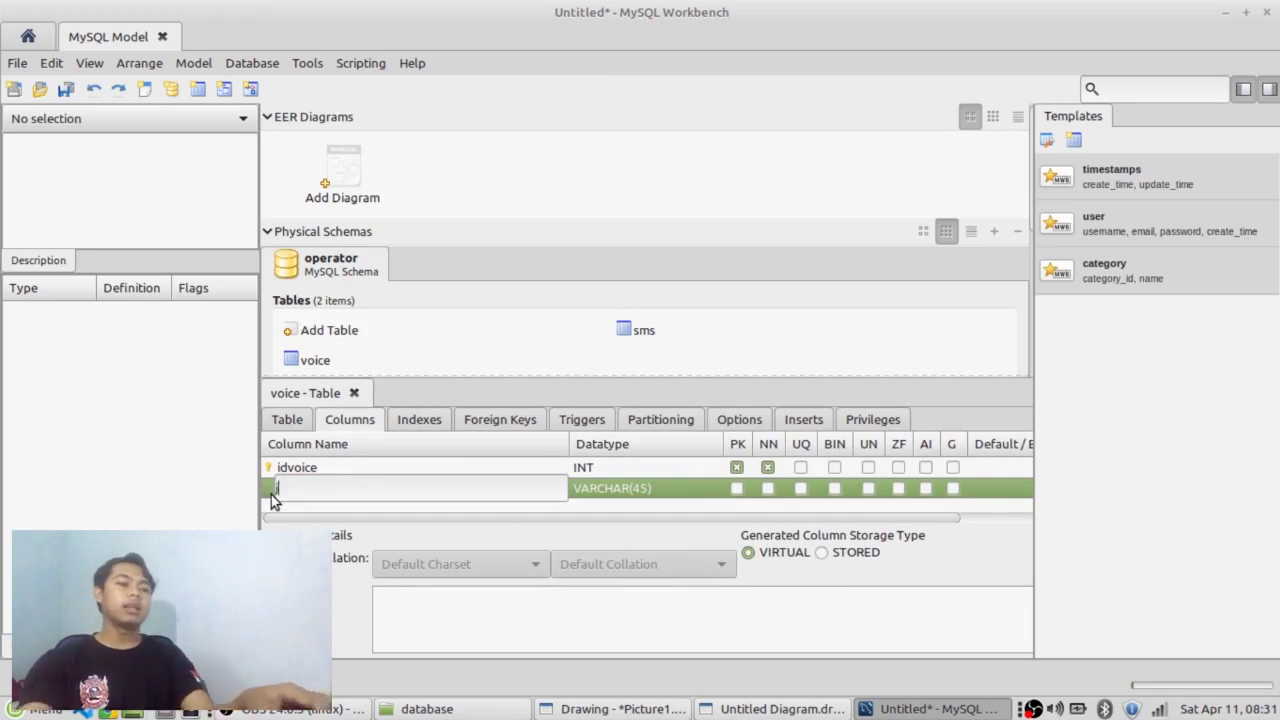
pyautogui.write('_panggilan')
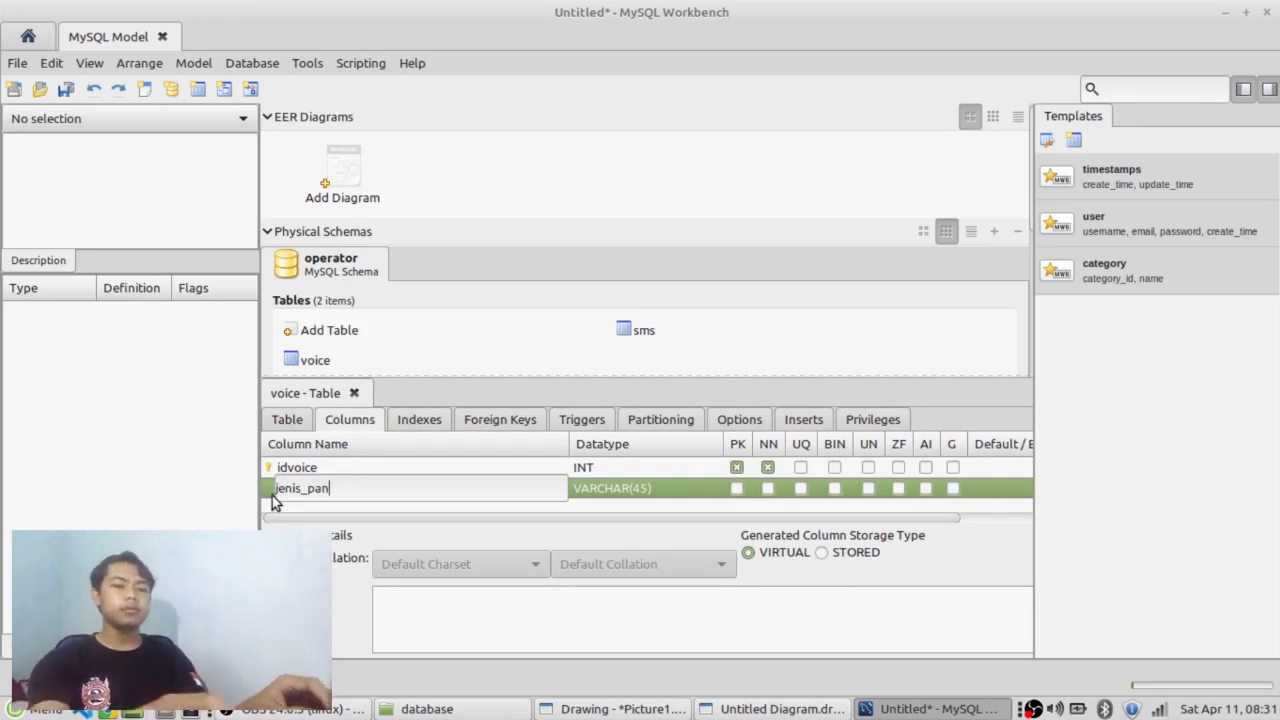
pyautogui.click(626, 497)
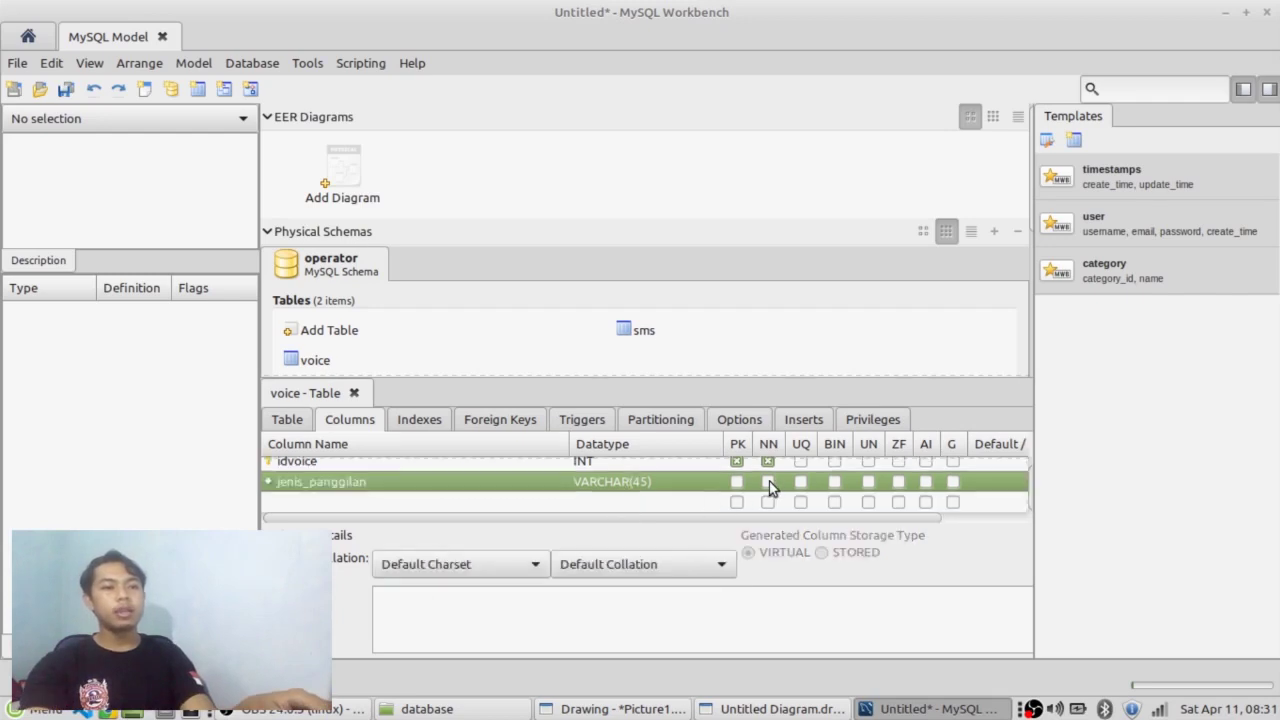
# Check the voice entity's attributes in the draw.io diagram and add a waktu column to the voice table in MySQL Workbench.
pyautogui.click(299, 504)
pyautogui.click(299, 504)
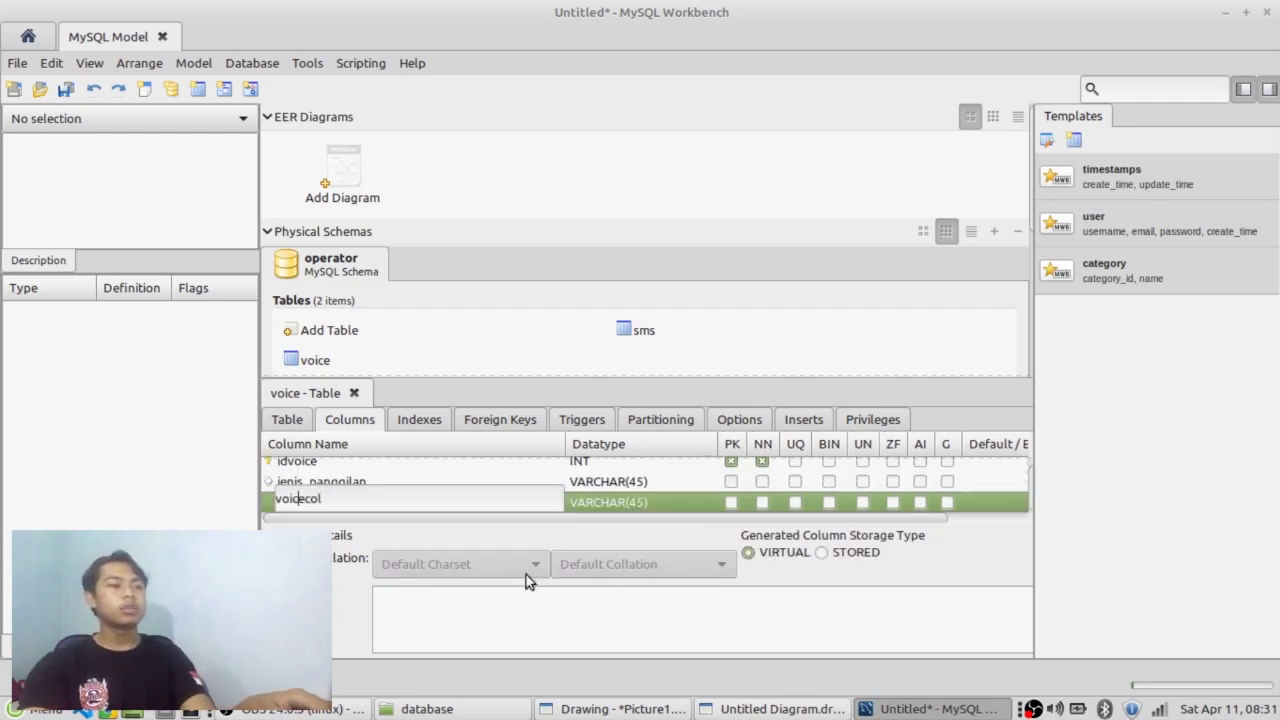
pyautogui.click(780, 708)
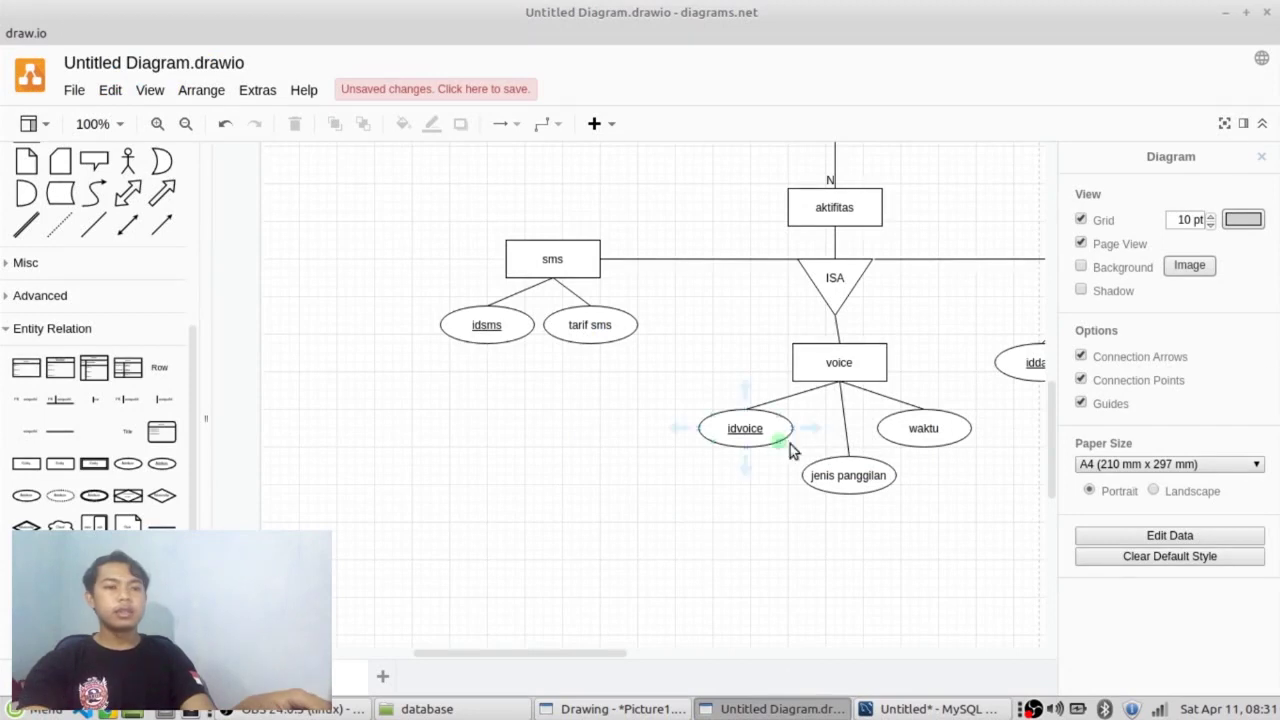
pyautogui.click(930, 708)
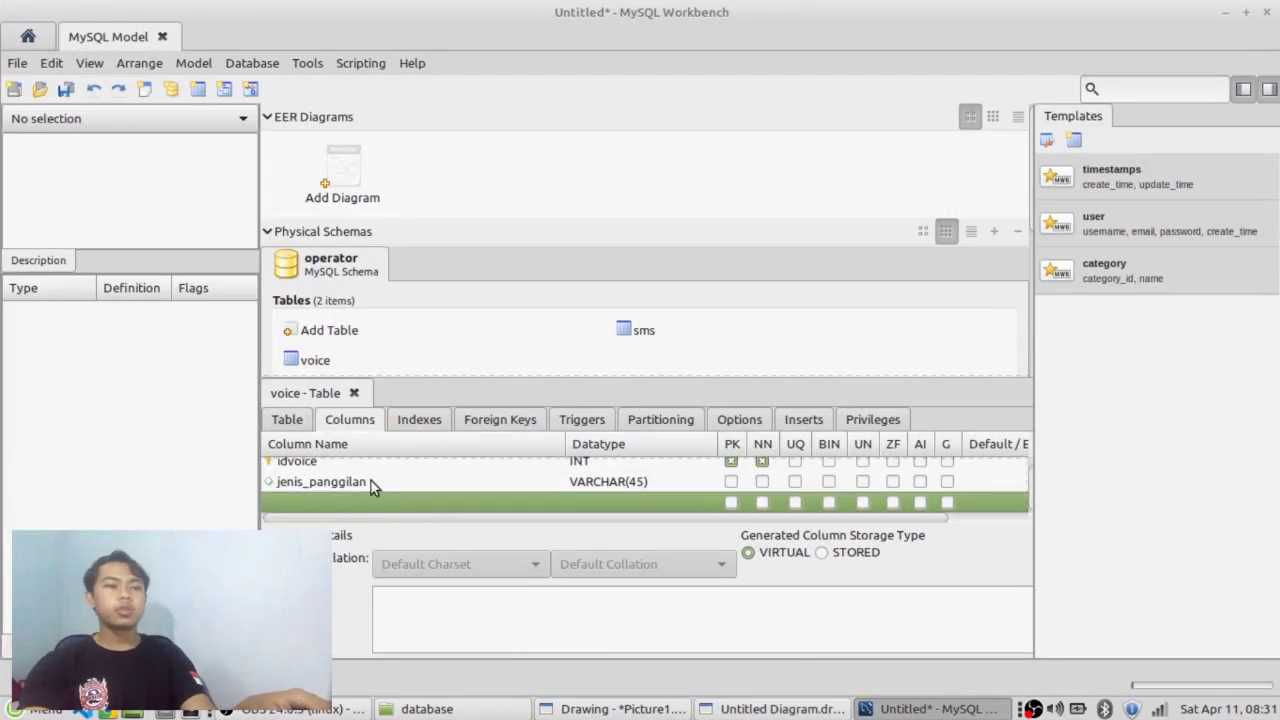
pyautogui.press('Escape')
pyautogui.write('waktu')
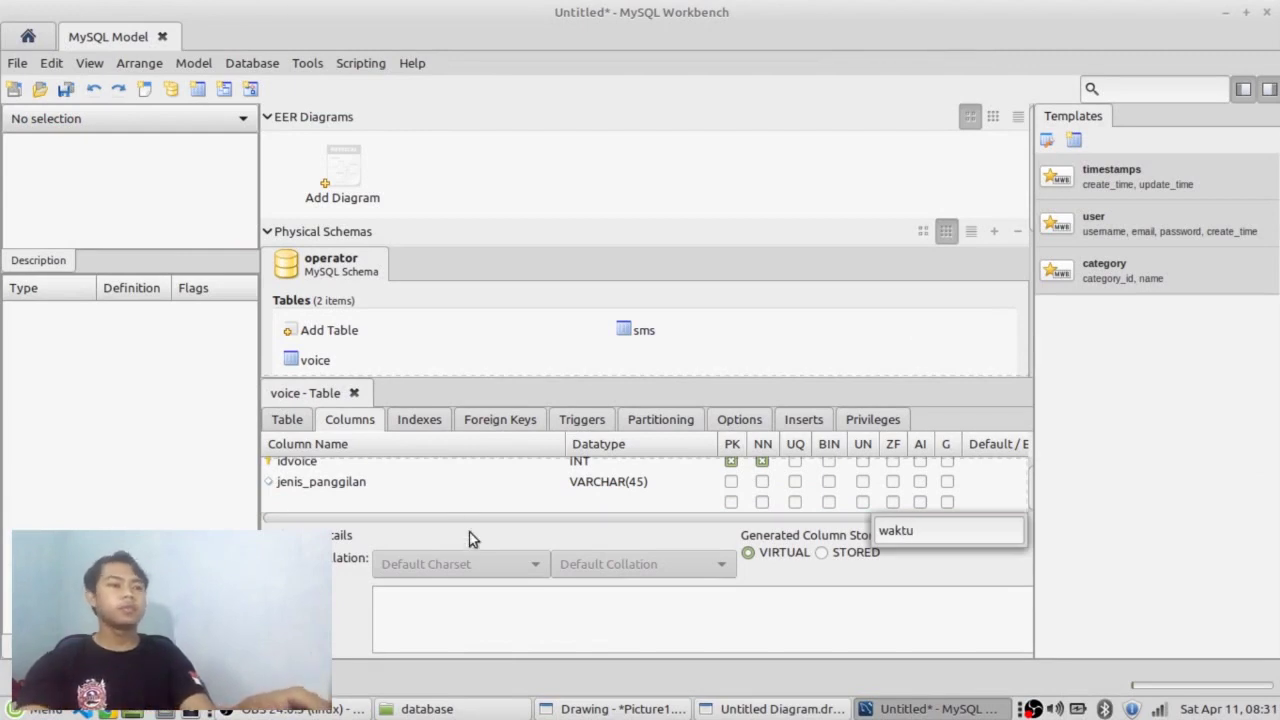
pyautogui.click(370, 505)
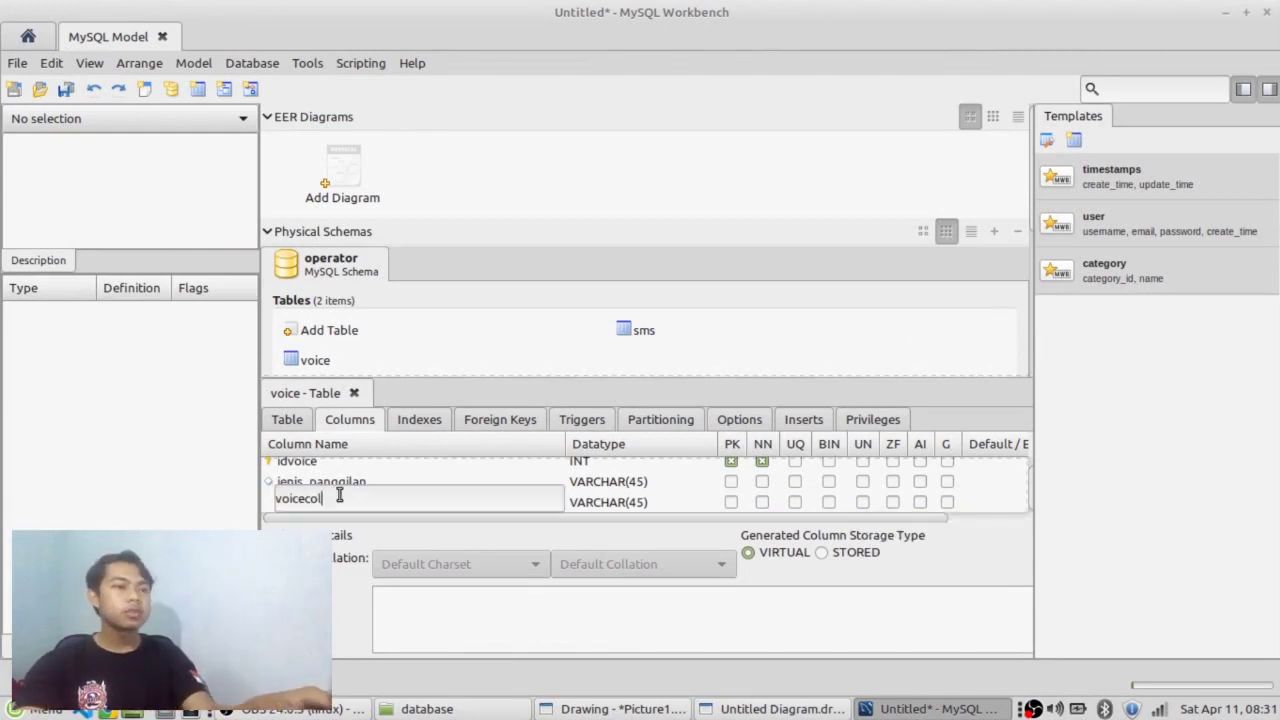
pyautogui.write('waktu')
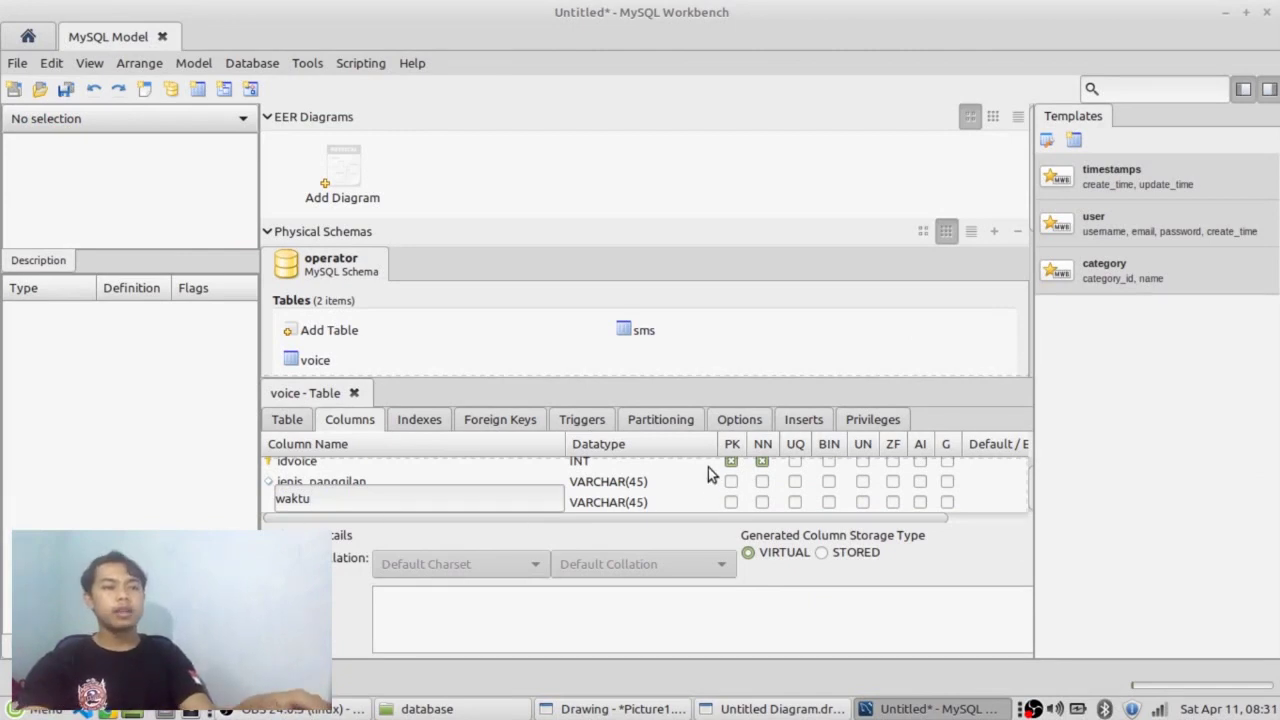
pyautogui.click(664, 503)
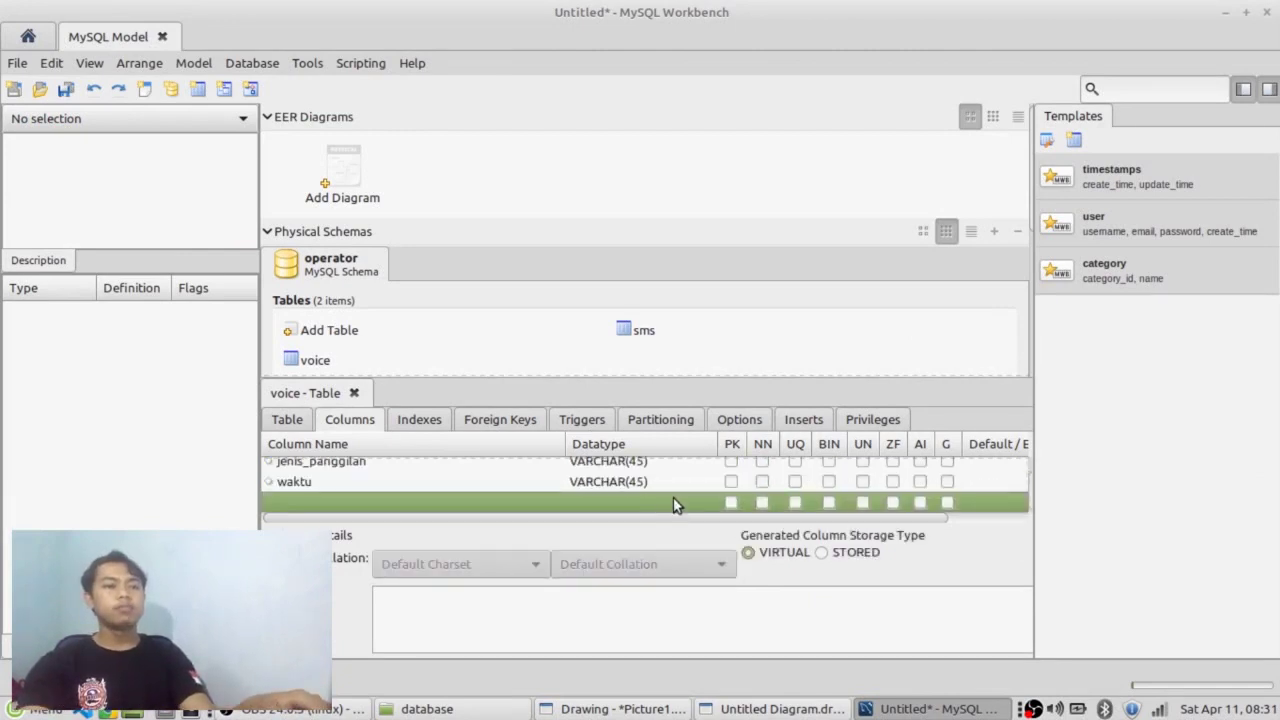
# Set the waktu column's datatype to TIME() and close the voice table editor.
pyautogui.click(672, 482)
pyautogui.click(689, 484)
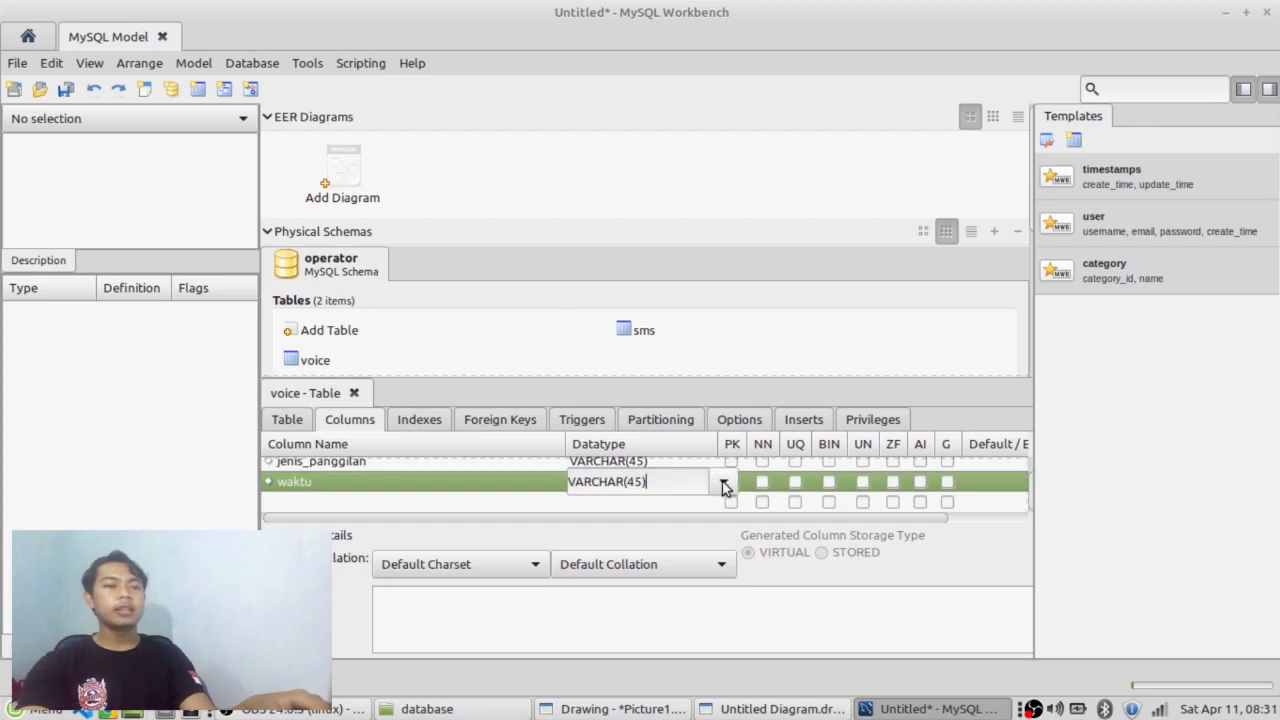
pyautogui.click(724, 486)
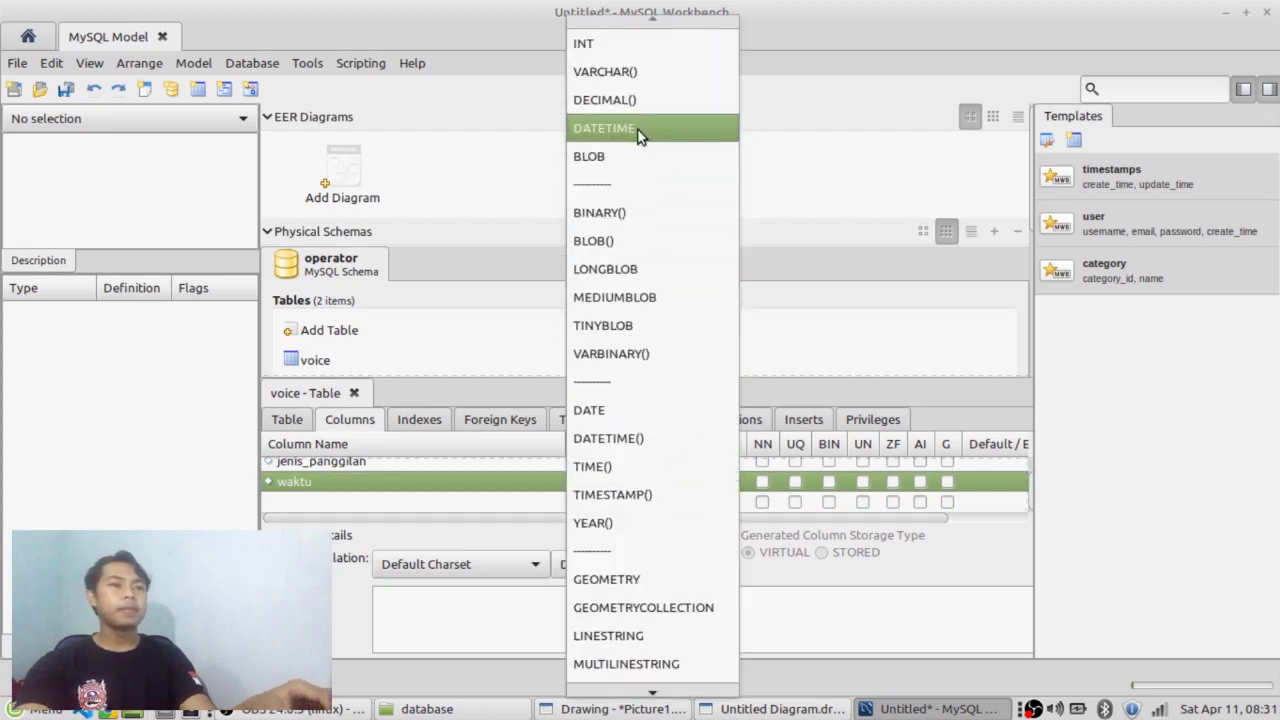
pyautogui.click(651, 458)
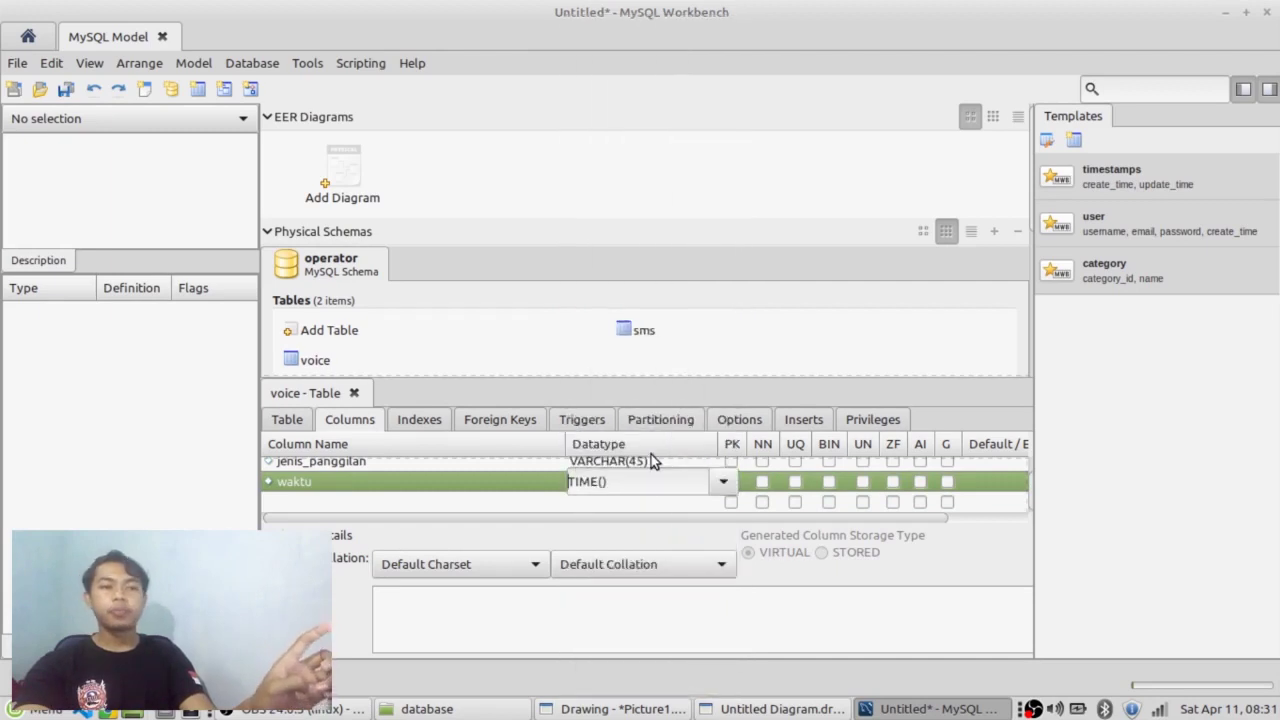
pyautogui.click(667, 507)
pyautogui.scroll(1, 630, 501)
pyautogui.scroll(-1, 630, 501)
pyautogui.scroll(1, 636, 490)
pyautogui.scroll(-1, 636, 497)
pyautogui.click(353, 393)
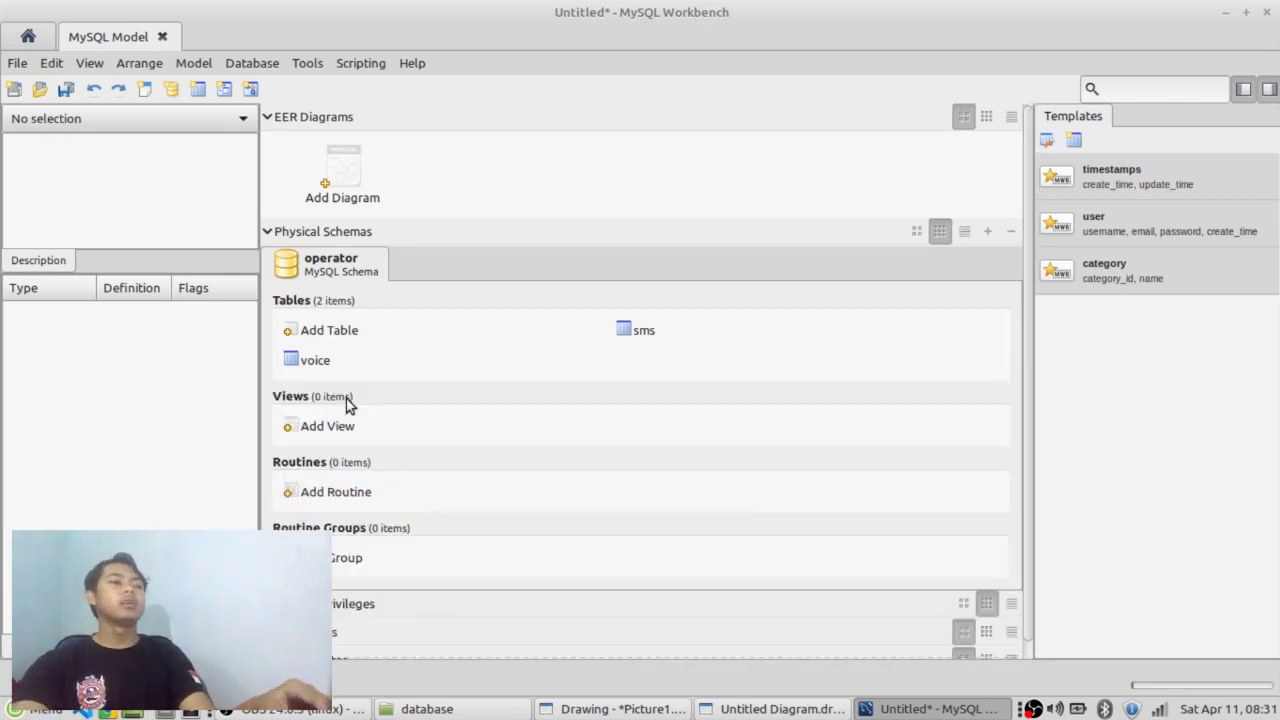
# Add a new table named data with an INT column iddata marked as primary key.
pyautogui.doubleClick(316, 335)
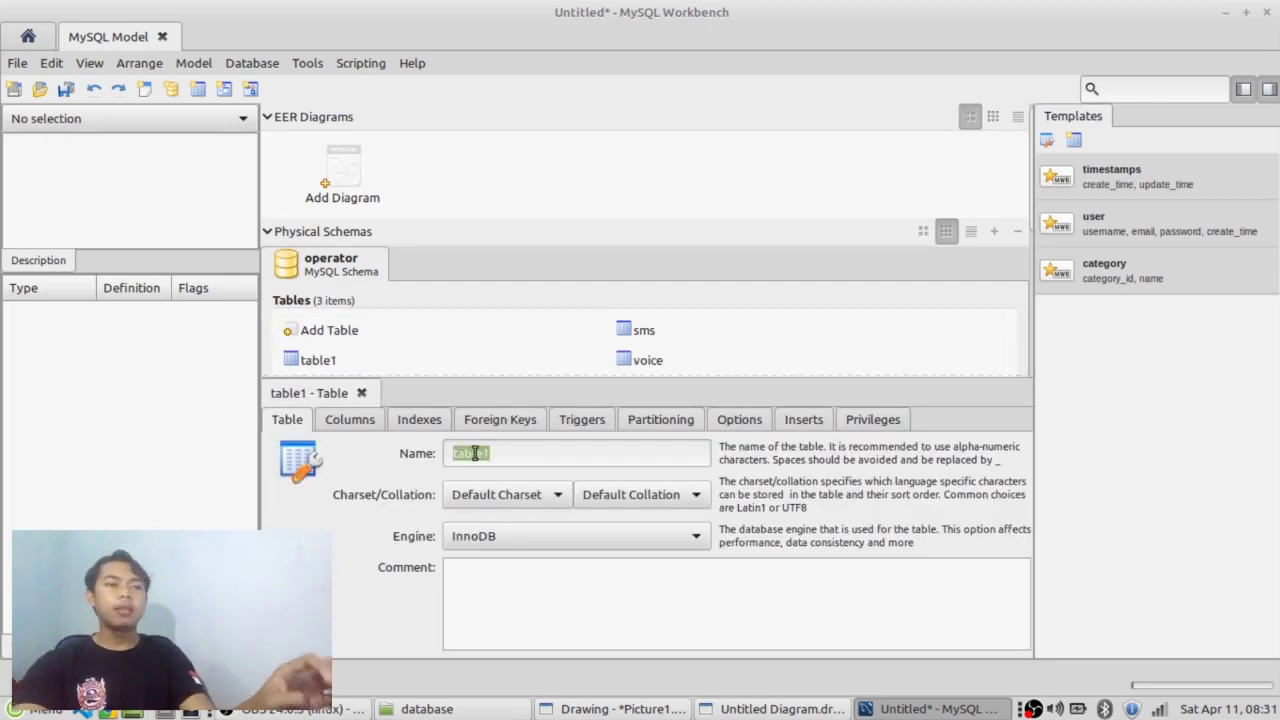
pyautogui.write('data')
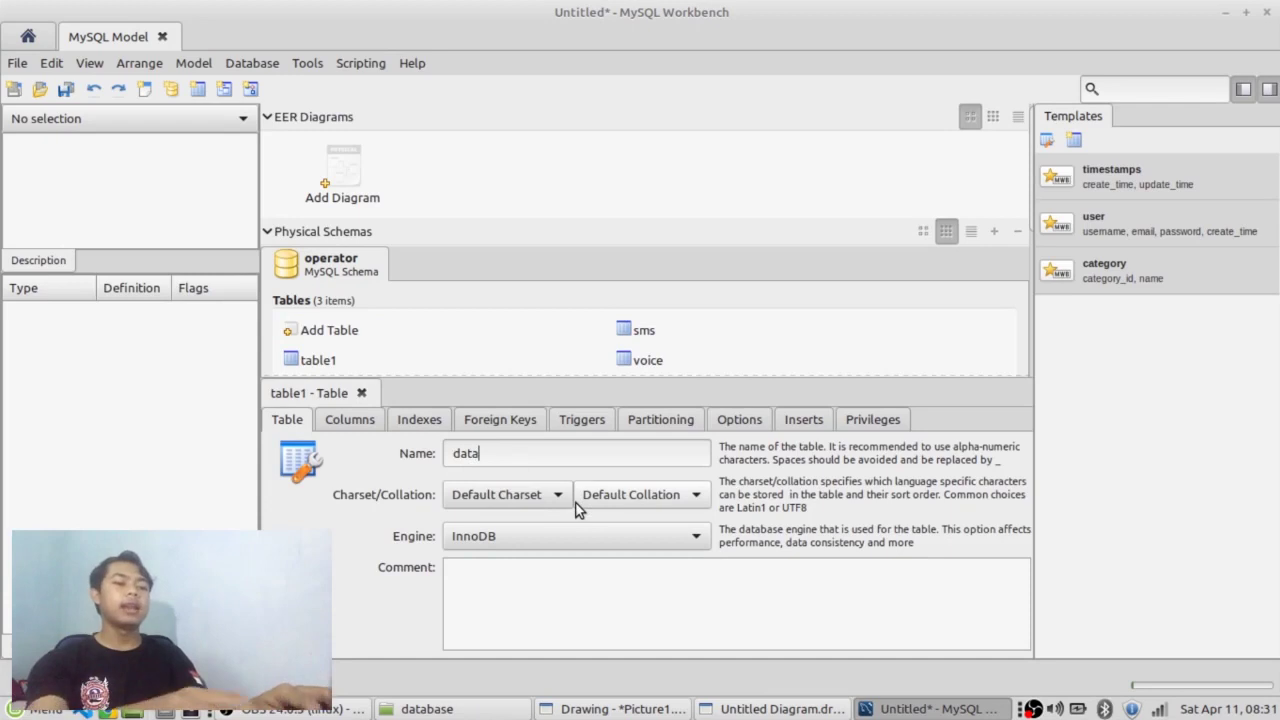
pyautogui.click(345, 424)
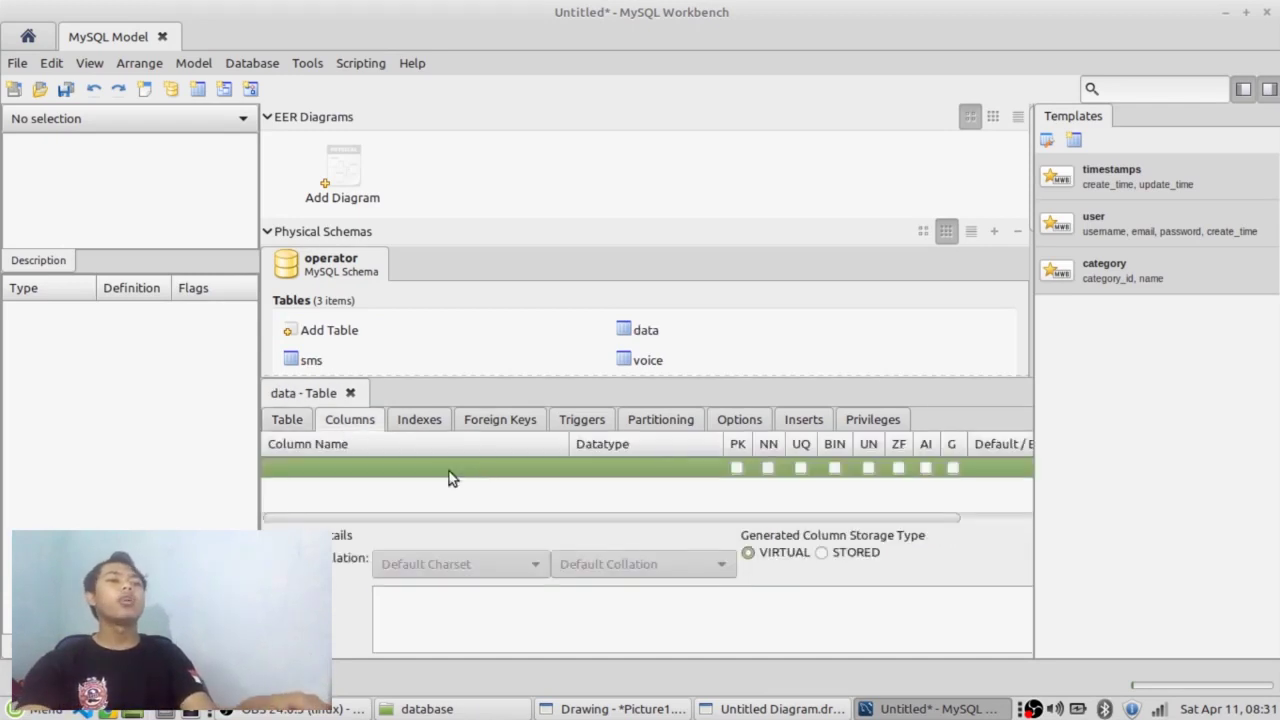
pyautogui.doubleClick(449, 471)
pyautogui.click(737, 468)
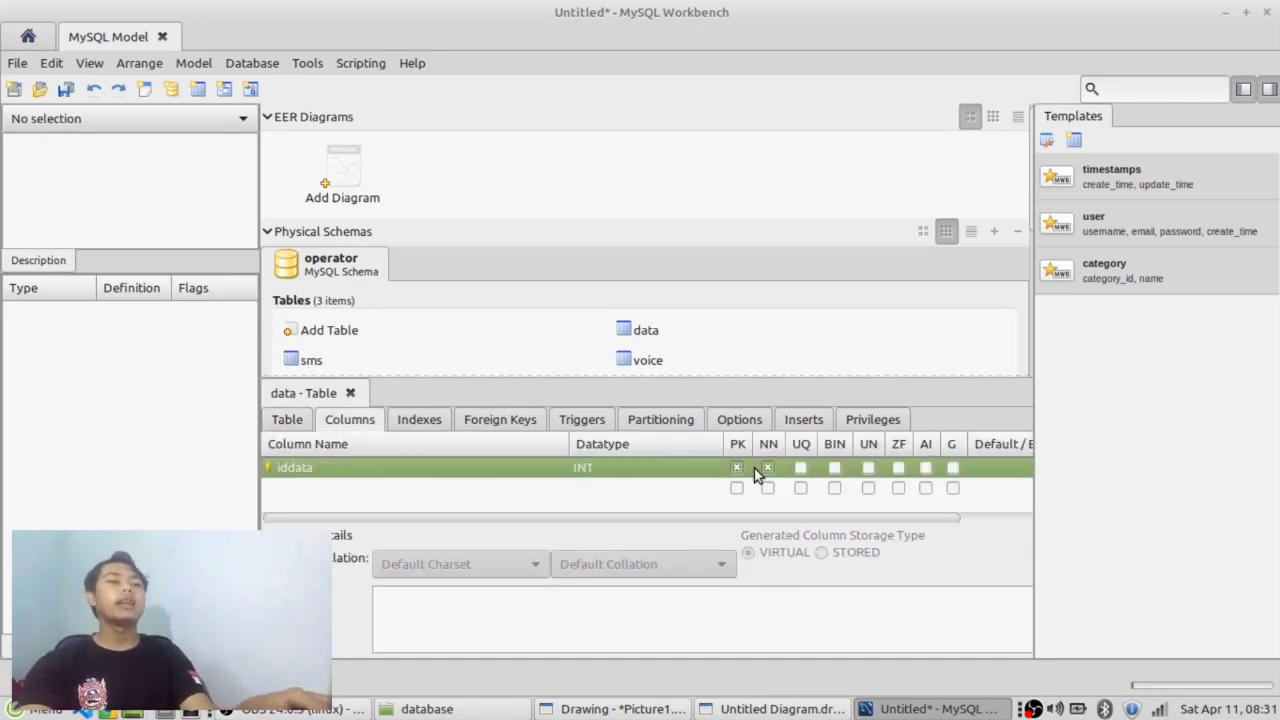
# Look up the data entity's attributes in the draw.io diagram and return to MySQL Workbench.
pyautogui.click(335, 481)
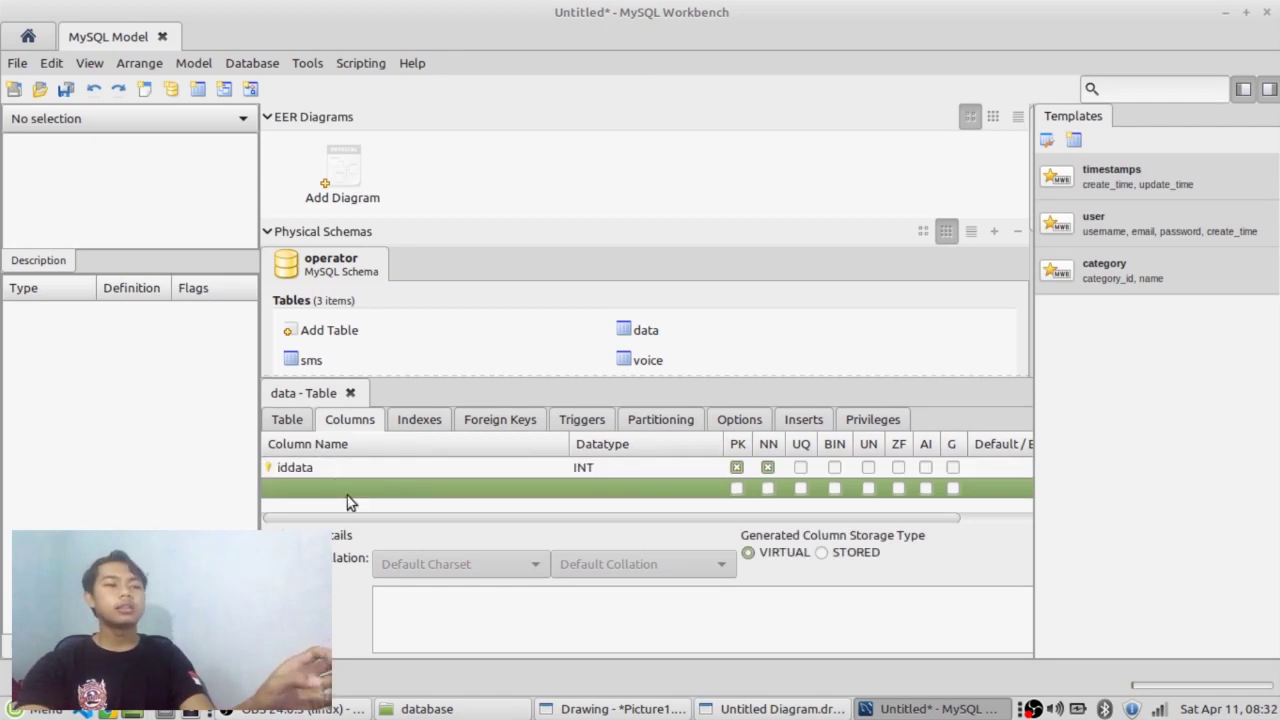
pyautogui.click(349, 497)
pyautogui.click(740, 709)
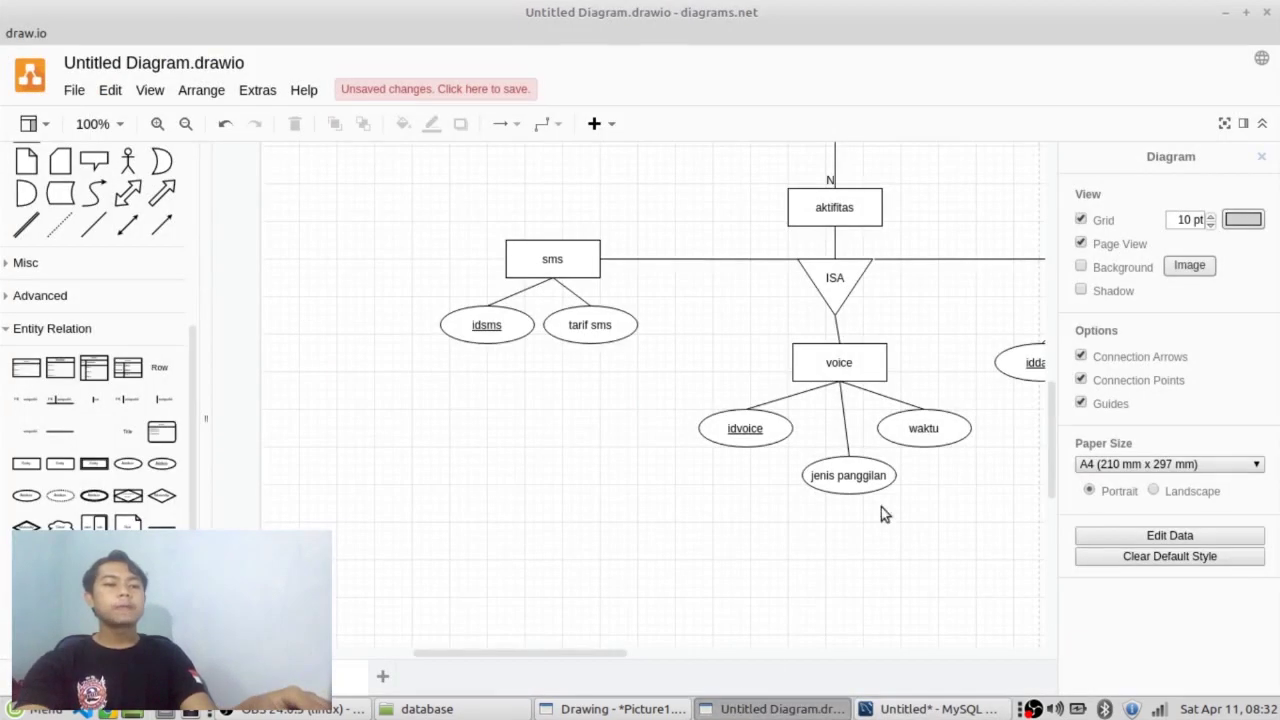
pyautogui.moveTo(721, 657); pyautogui.dragTo(651, 656)
pyautogui.hotkey('alt', 'Tab')
pyautogui.click(410, 493)
pyautogui.click(415, 495)
pyautogui.press('BackSpace')
pyautogui.press('BackSpace')
pyautogui.press('BackSpace')
pyautogui.press('BackSpace')
pyautogui.press('BackSpace')
pyautogui.press('BackSpace')
pyautogui.press('BackSpace')
pyautogui.press('Return')
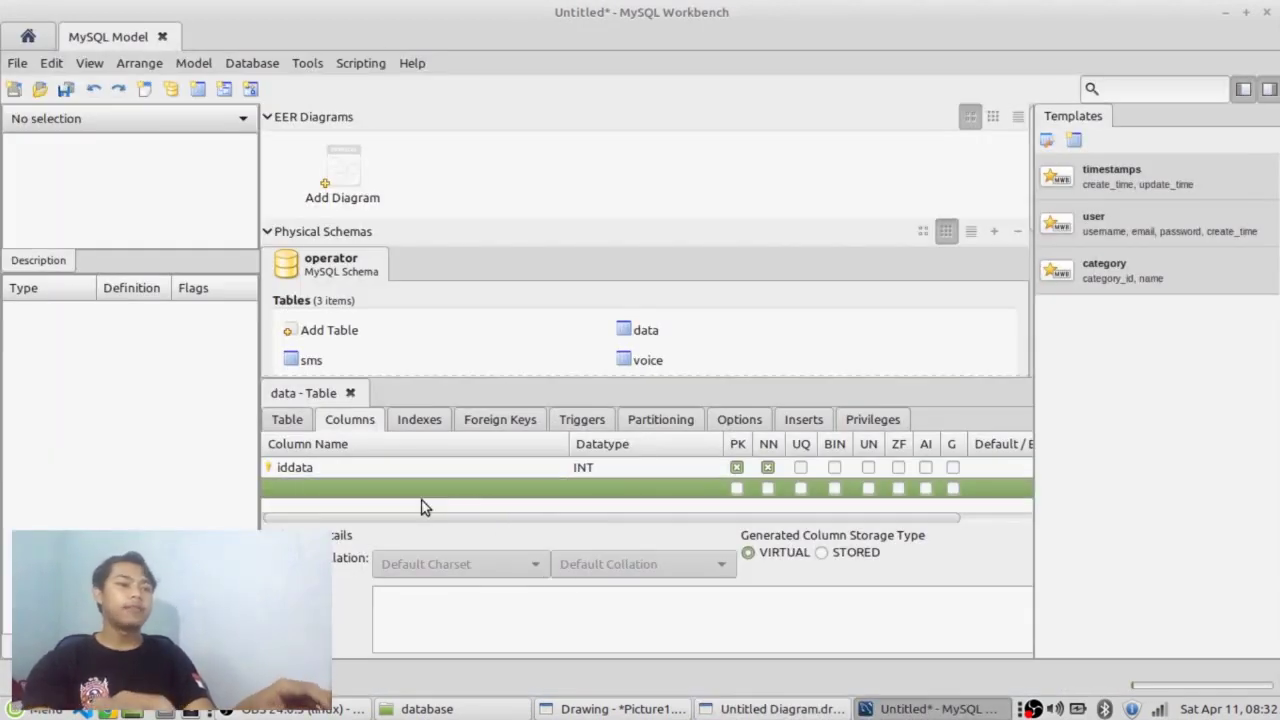
pyautogui.doubleClick(420, 489)
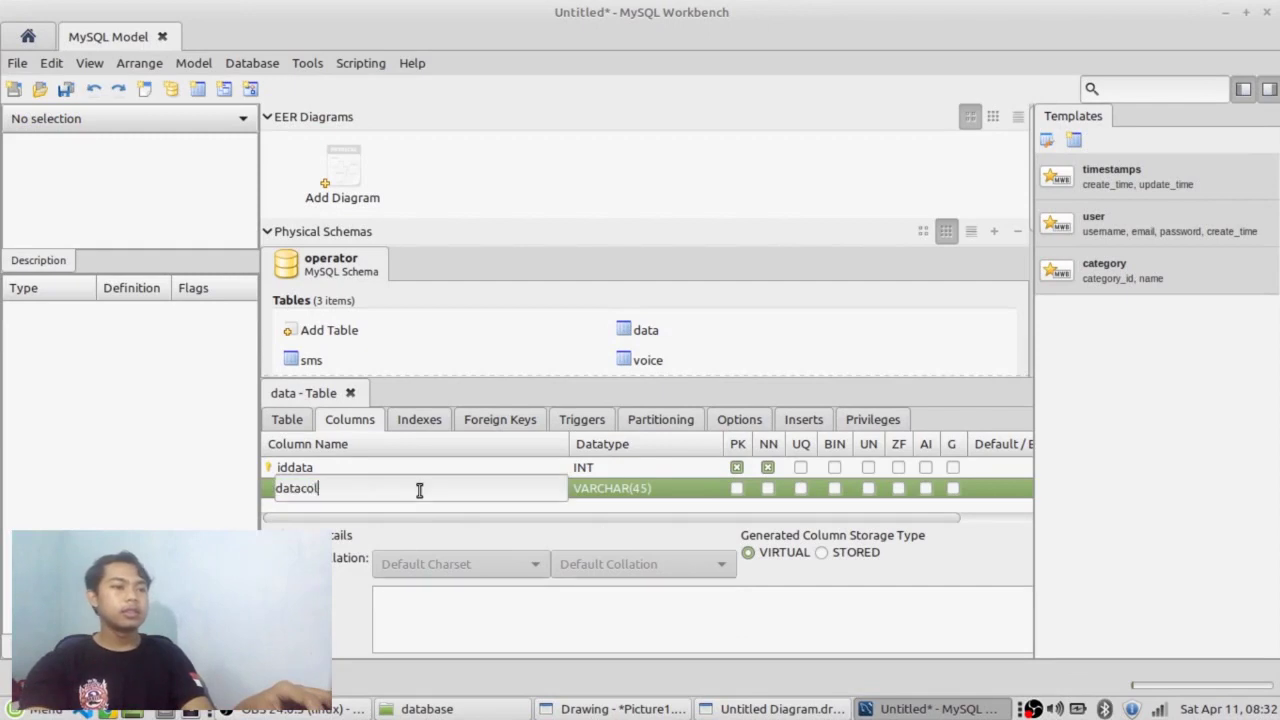
pyautogui.press('BackSpace')
pyautogui.press('BackSpace')
pyautogui.press('BackSpace')
pyautogui.press('BackSpace')
pyautogui.press('BackSpace')
pyautogui.press('BackSpace')
pyautogui.press('BackSpace')
pyautogui.press('Return')
# Add a tarif_data column to the data table and mark it as primary key.
pyautogui.doubleClick(419, 490)
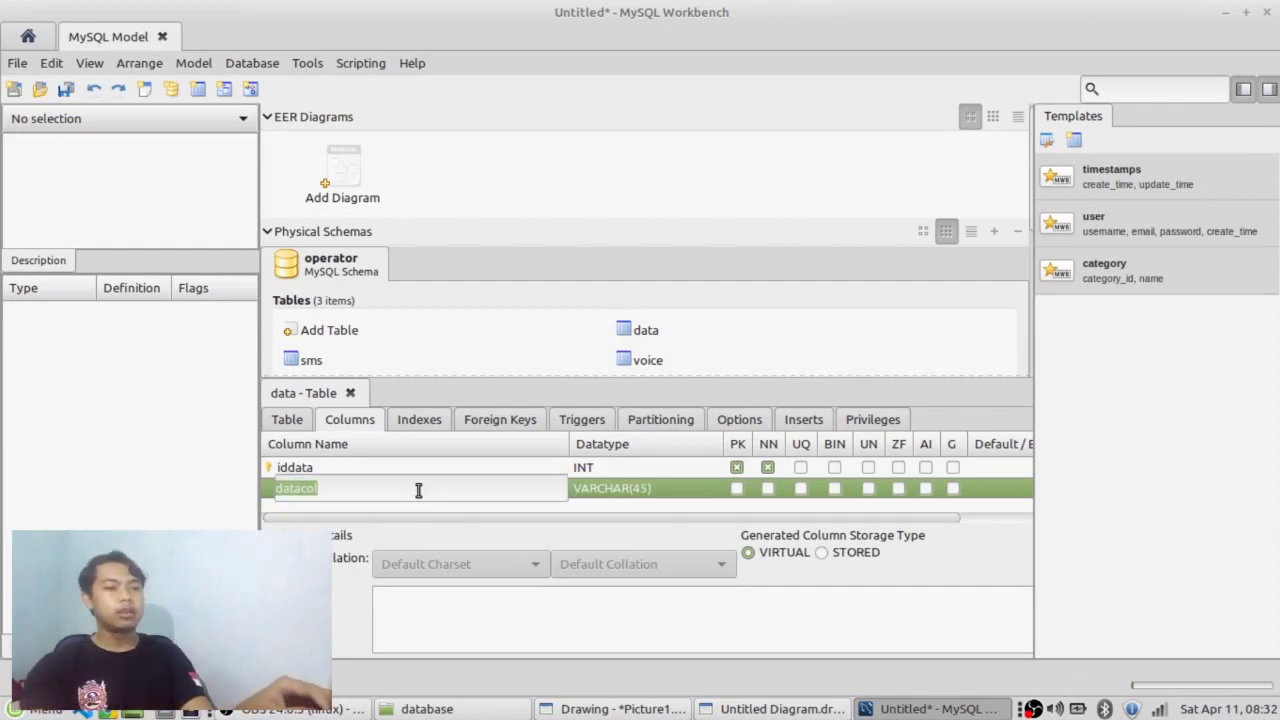
pyautogui.write('tarif_dat')
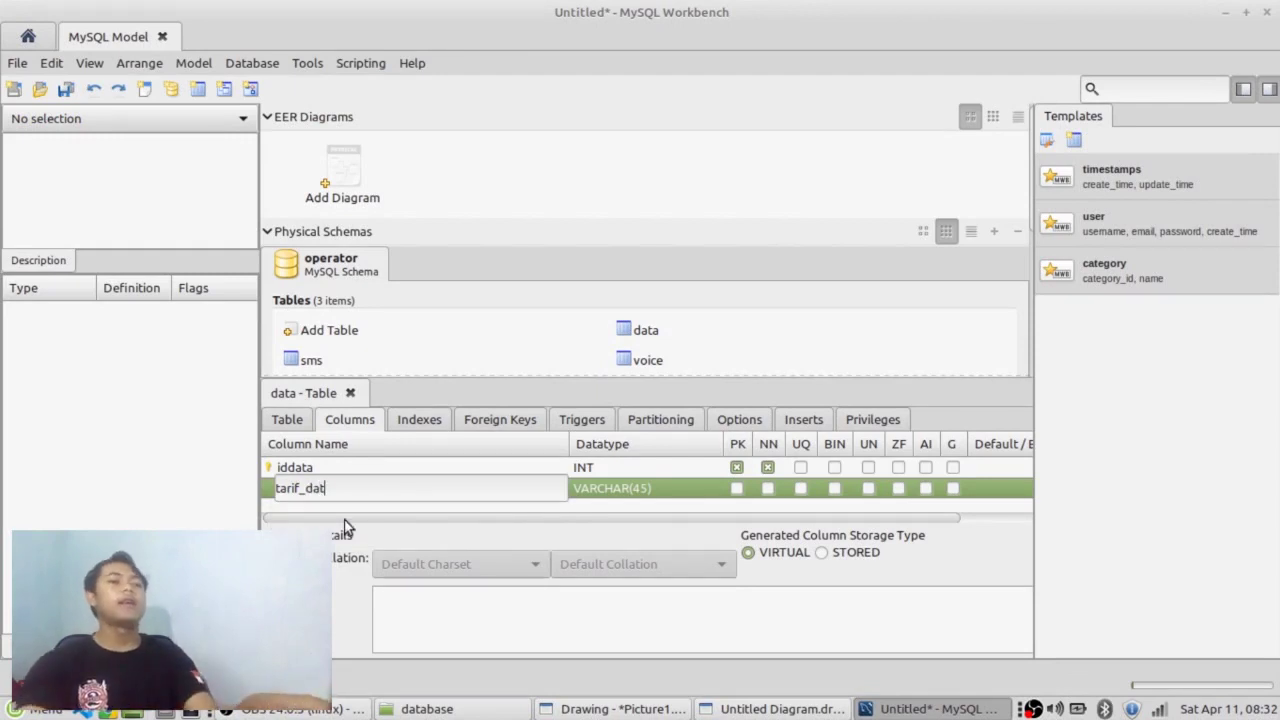
pyautogui.write('a')
pyautogui.click(738, 492)
pyautogui.click(737, 481)
# Set the tarif_data column's datatype to DOUBLE.
pyautogui.click(670, 483)
pyautogui.click(713, 482)
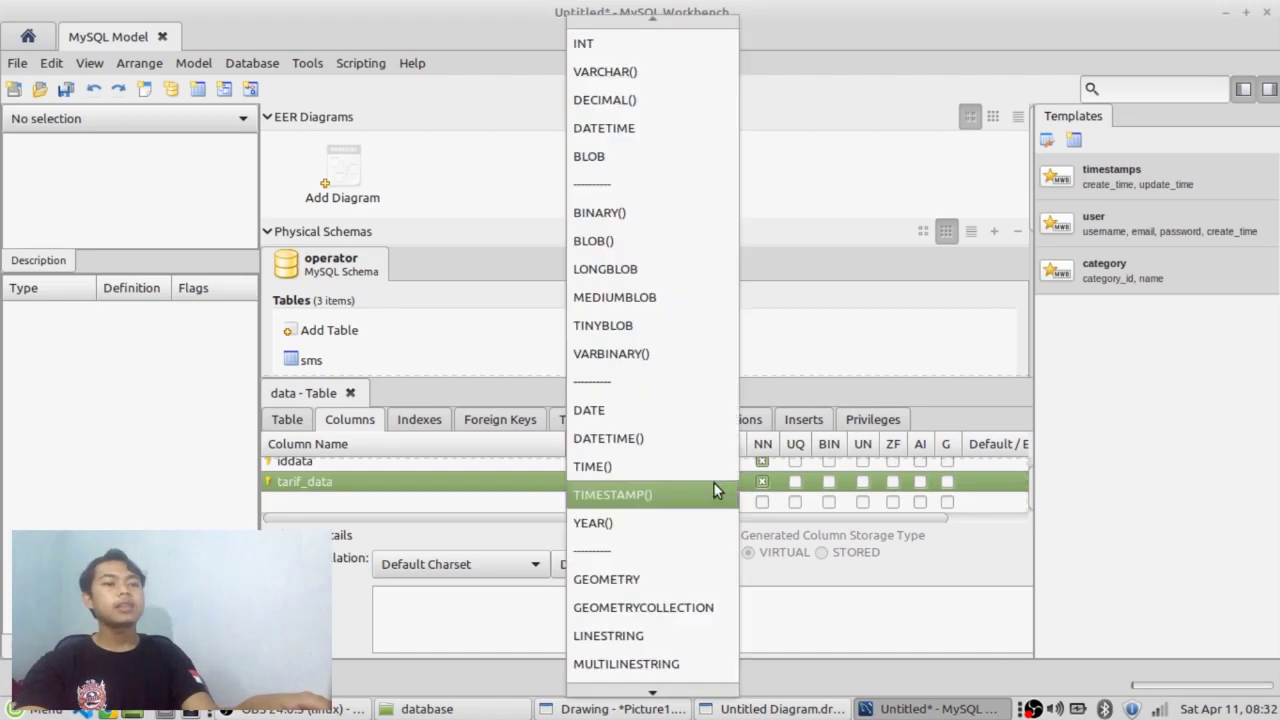
pyautogui.click(636, 46)
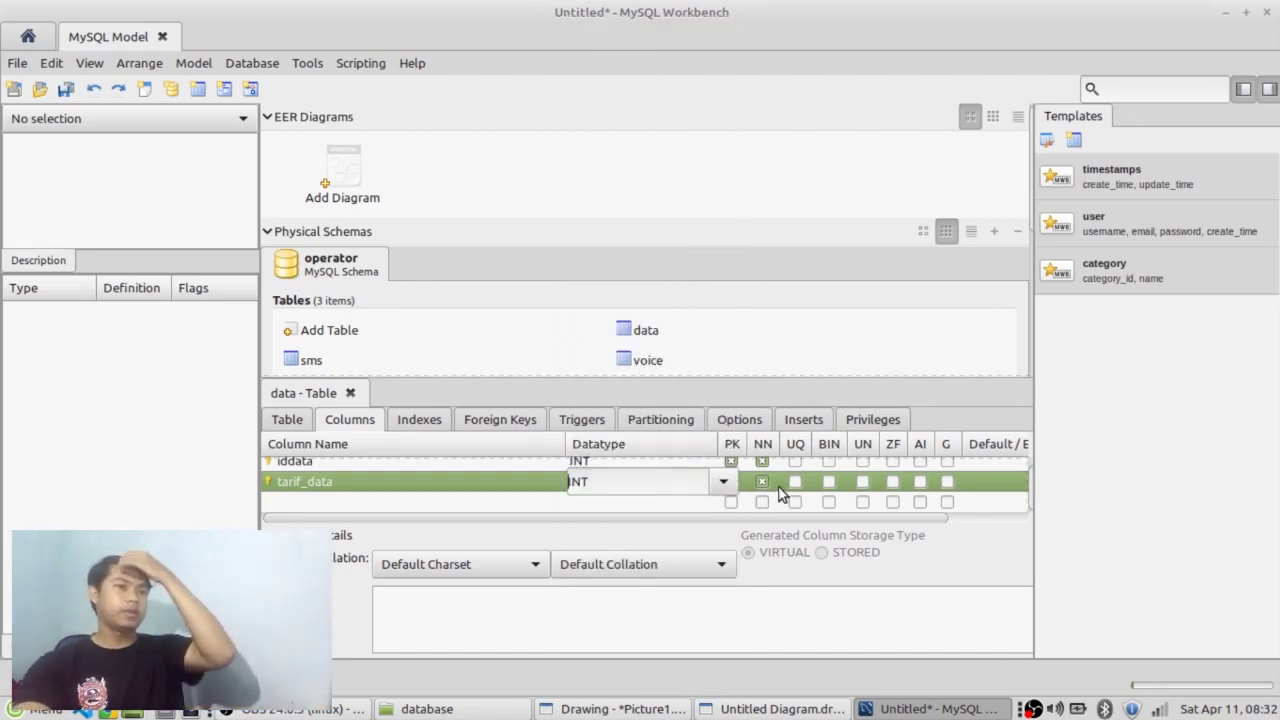
pyautogui.click(724, 483)
pyautogui.scroll(-5, 650, 476)
pyautogui.scroll(-1, 652, 492)
pyautogui.click(652, 492)
pyautogui.click(727, 482)
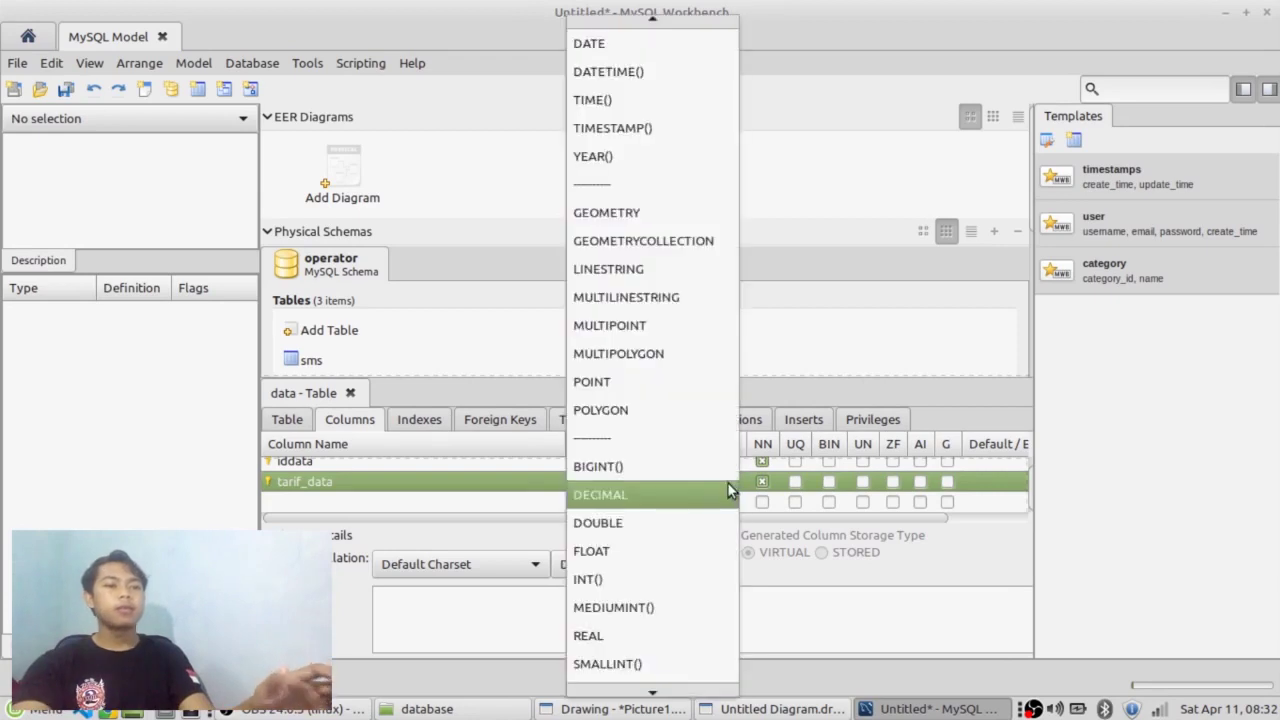
pyautogui.click(624, 517)
# Add a quota column with datatype DOUBLE to the data table and close the table's editor.
pyautogui.click(336, 506)
pyautogui.click(336, 506)
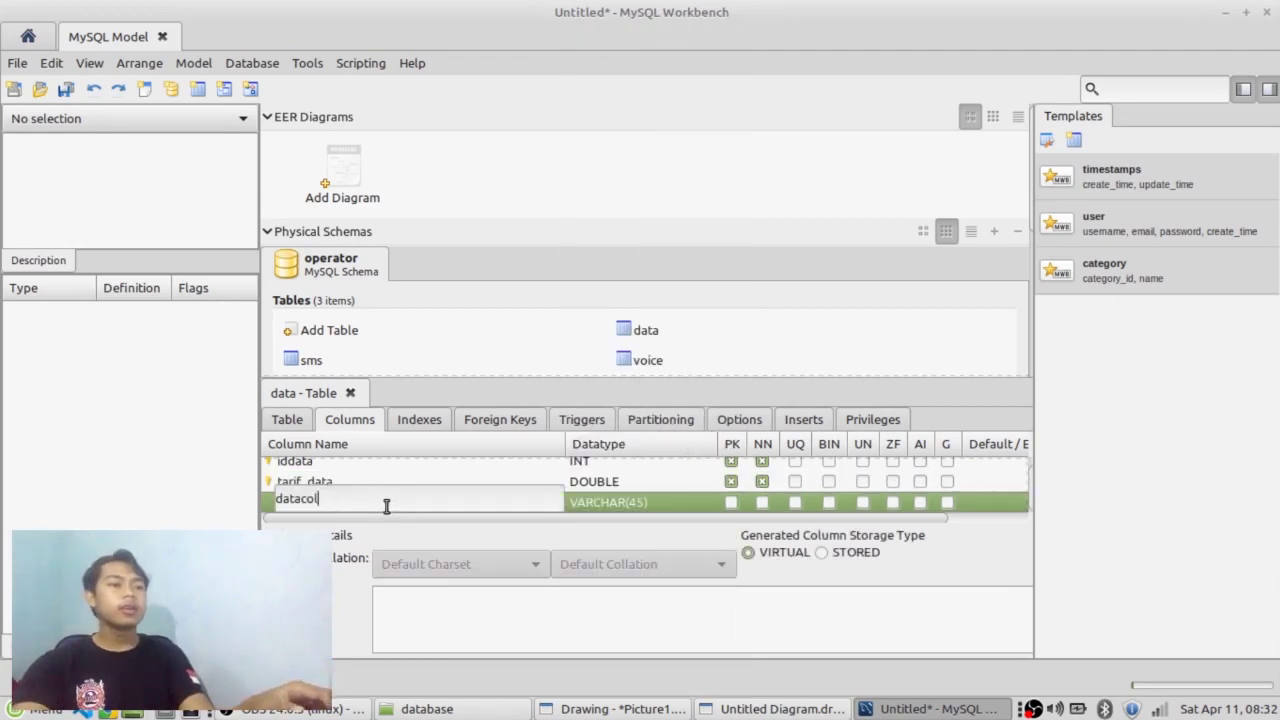
pyautogui.write('quota')
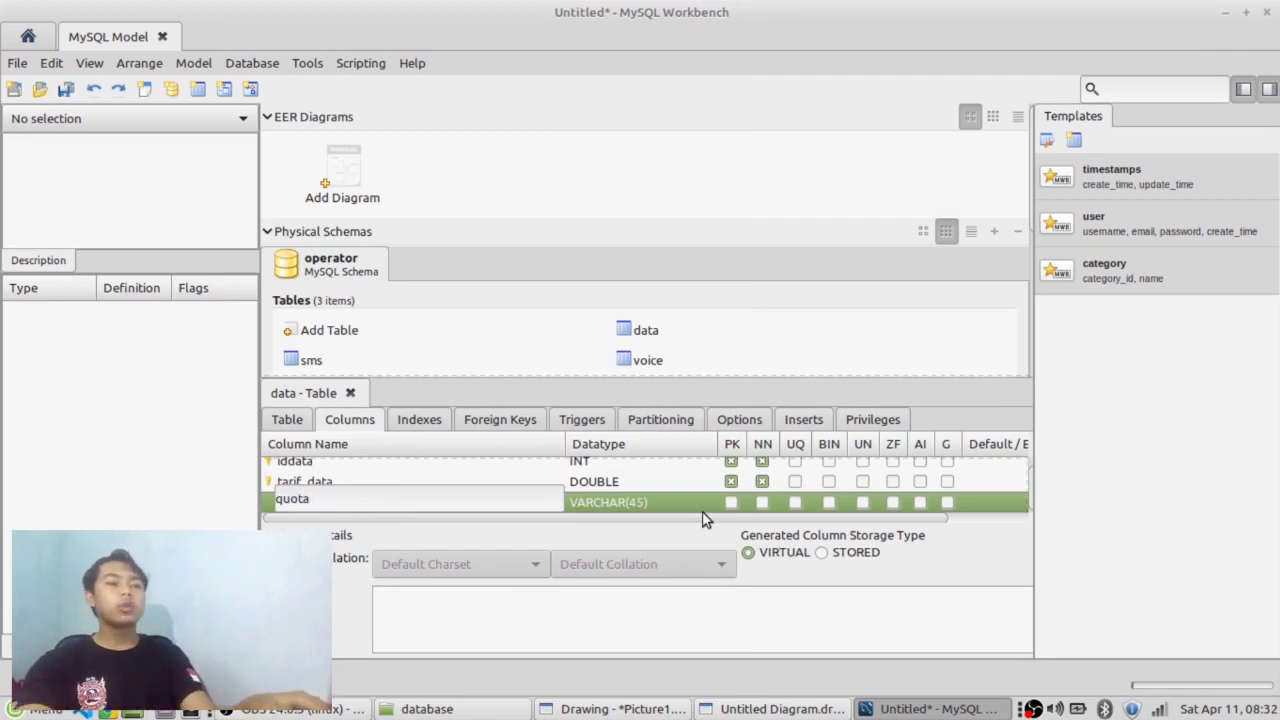
pyautogui.press('Return')
pyautogui.click(645, 485)
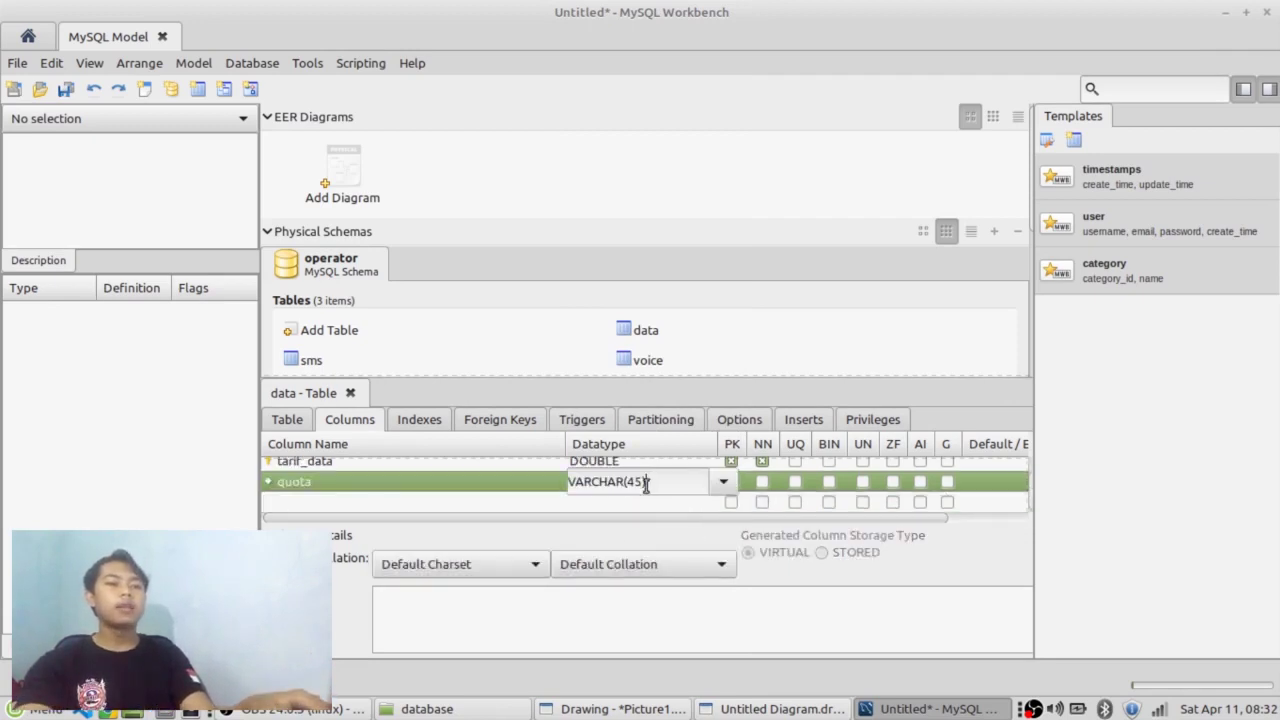
pyautogui.click(735, 481)
pyautogui.scroll(-5, 640, 530)
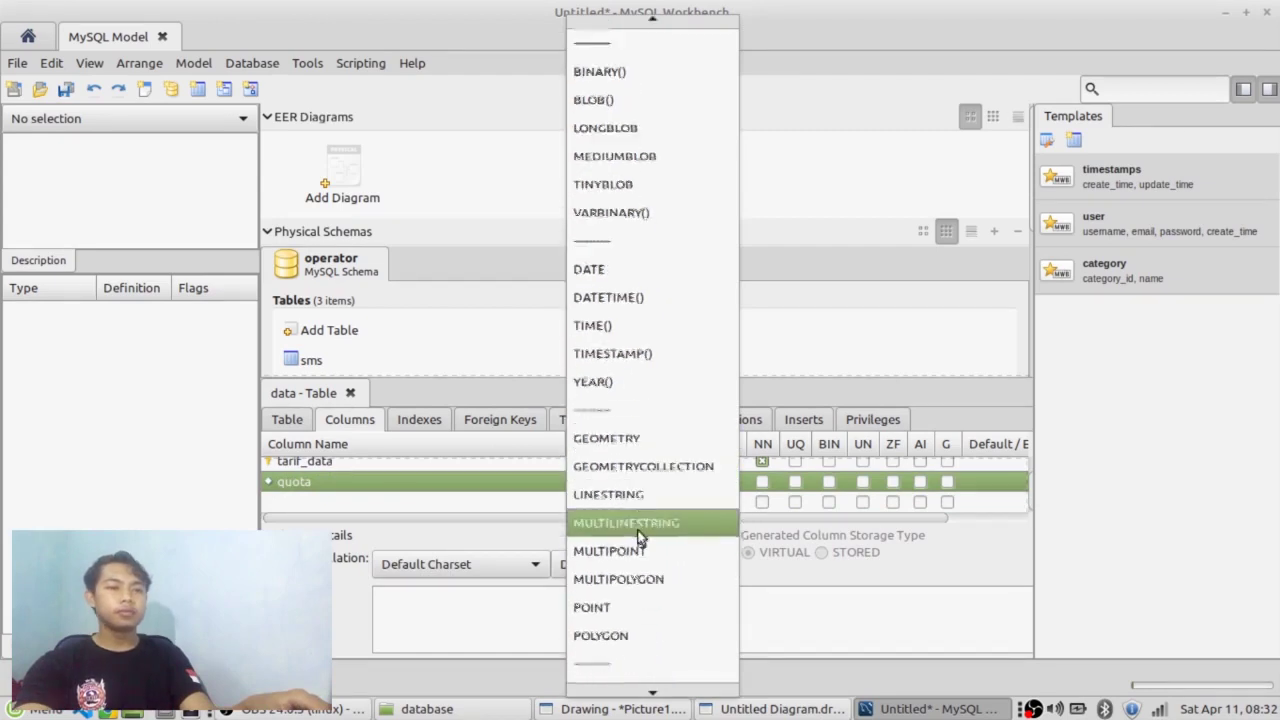
pyautogui.click(632, 524)
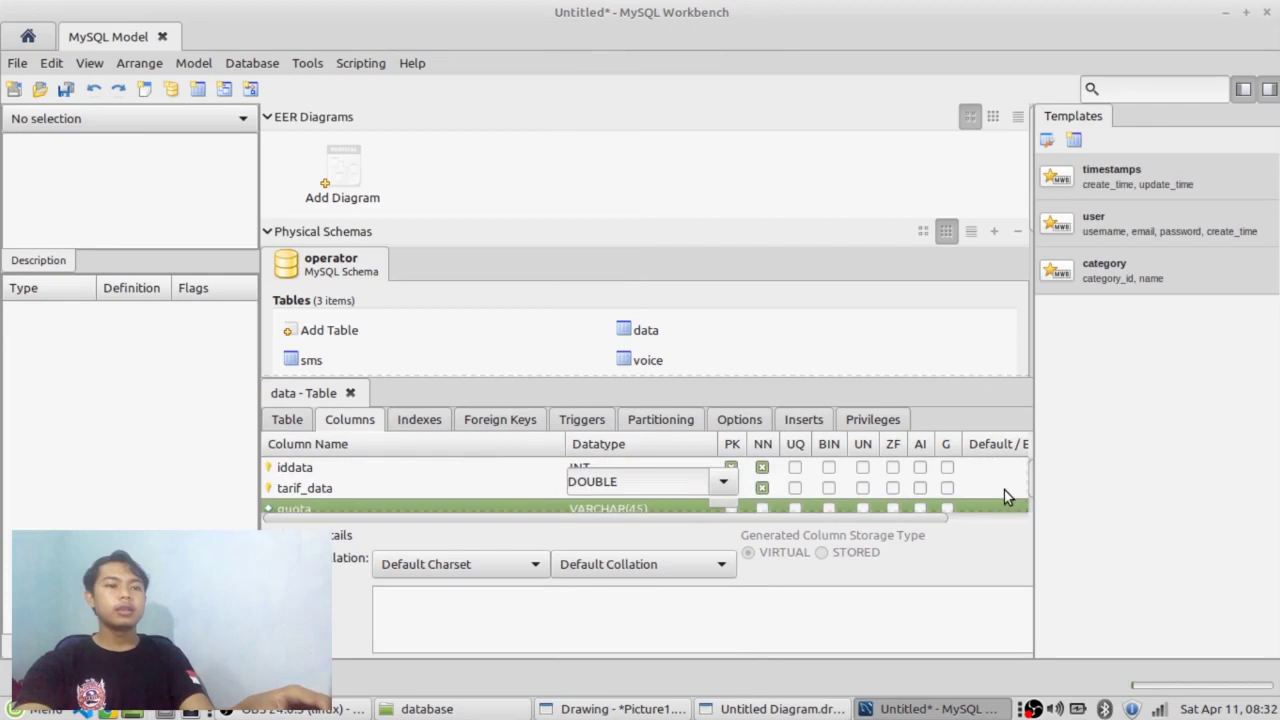
pyautogui.moveTo(1031, 480); pyautogui.dragTo(1028, 480)
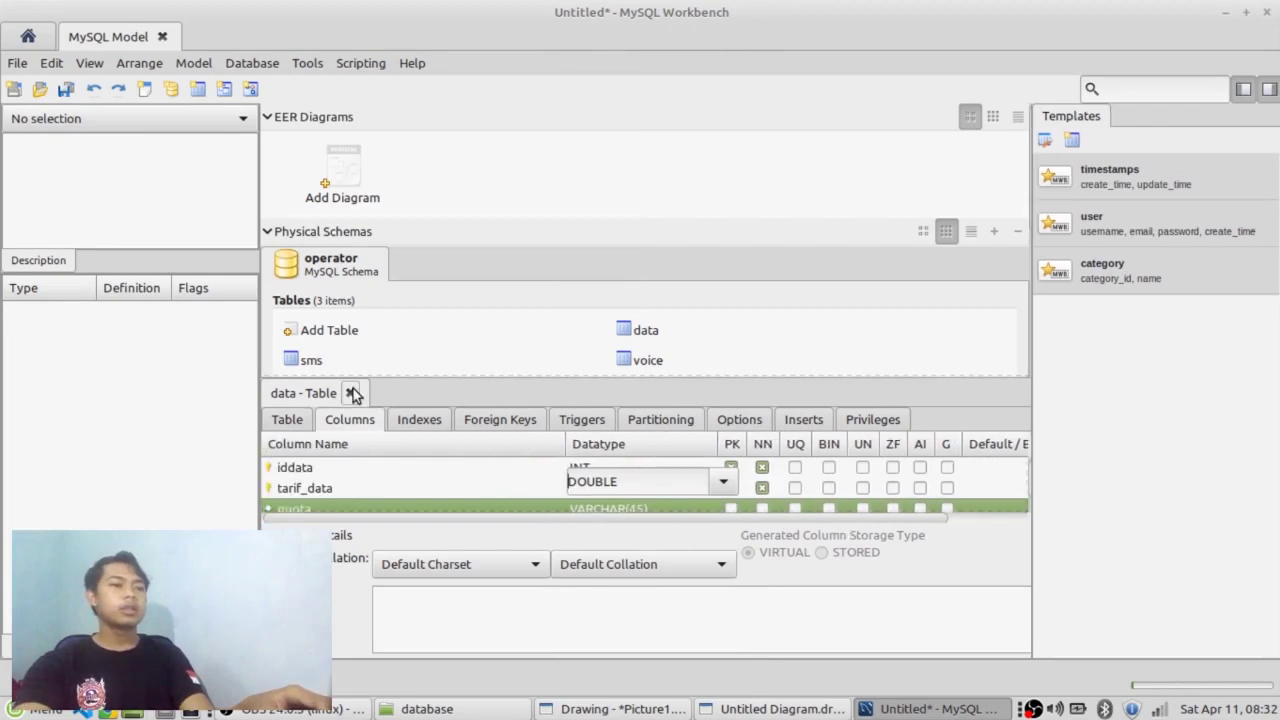
pyautogui.press('Return')
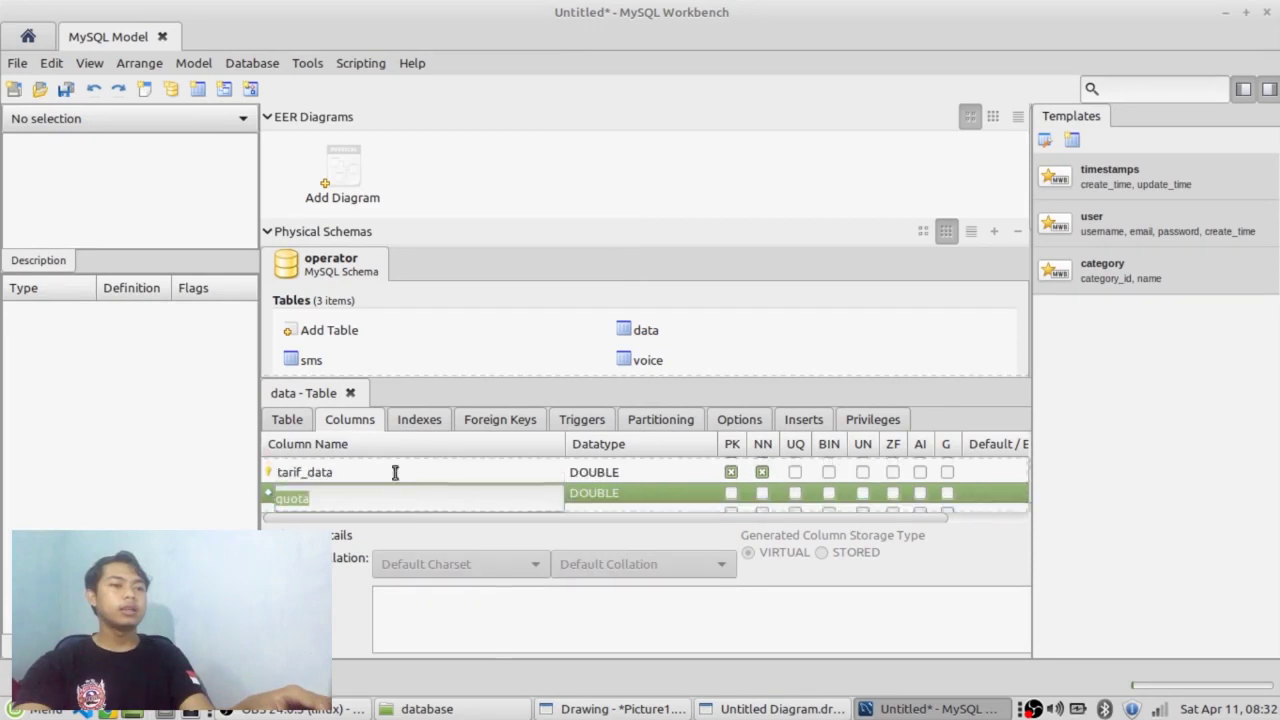
pyautogui.click(351, 393)
# Review the listed tables, examine how aktifitas relates to sms, voice and data in the draw.io diagram, and return to MySQL Workbench.
pyautogui.click(477, 358)
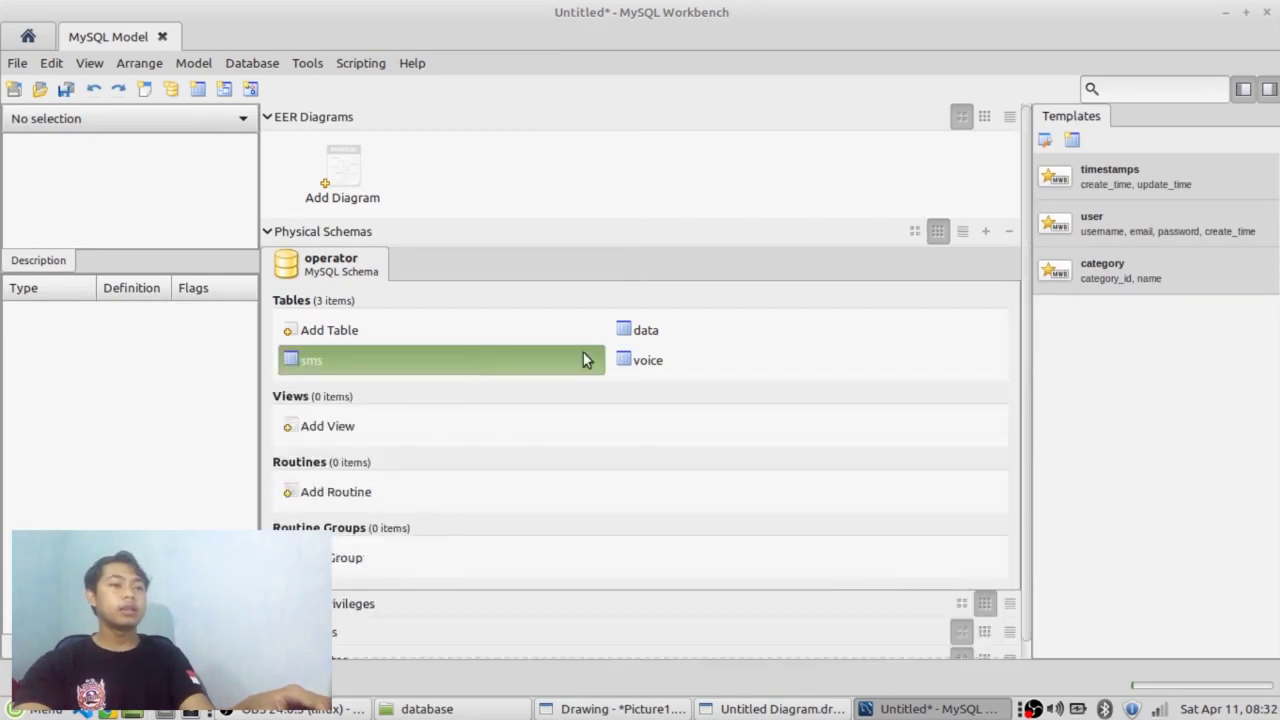
pyautogui.click(637, 362)
pyautogui.click(643, 332)
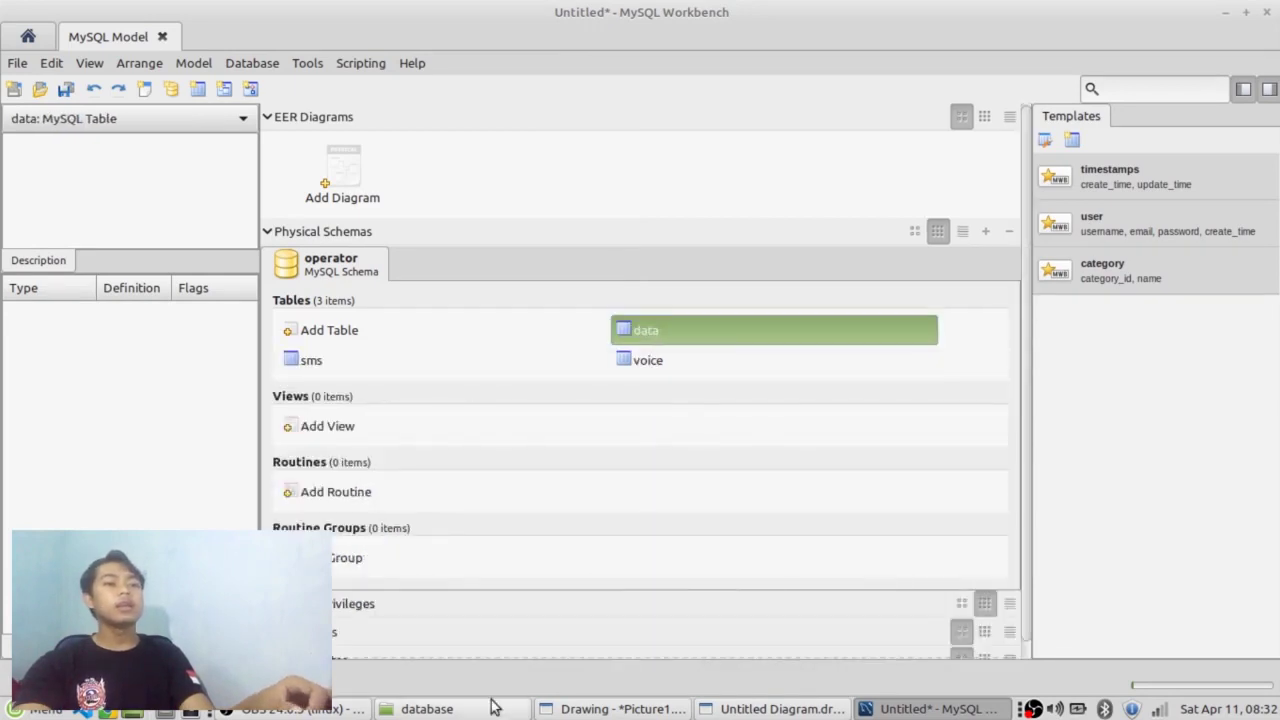
pyautogui.click(716, 705)
pyautogui.moveTo(582, 650); pyautogui.dragTo(518, 658)
pyautogui.scroll(2, 553, 281)
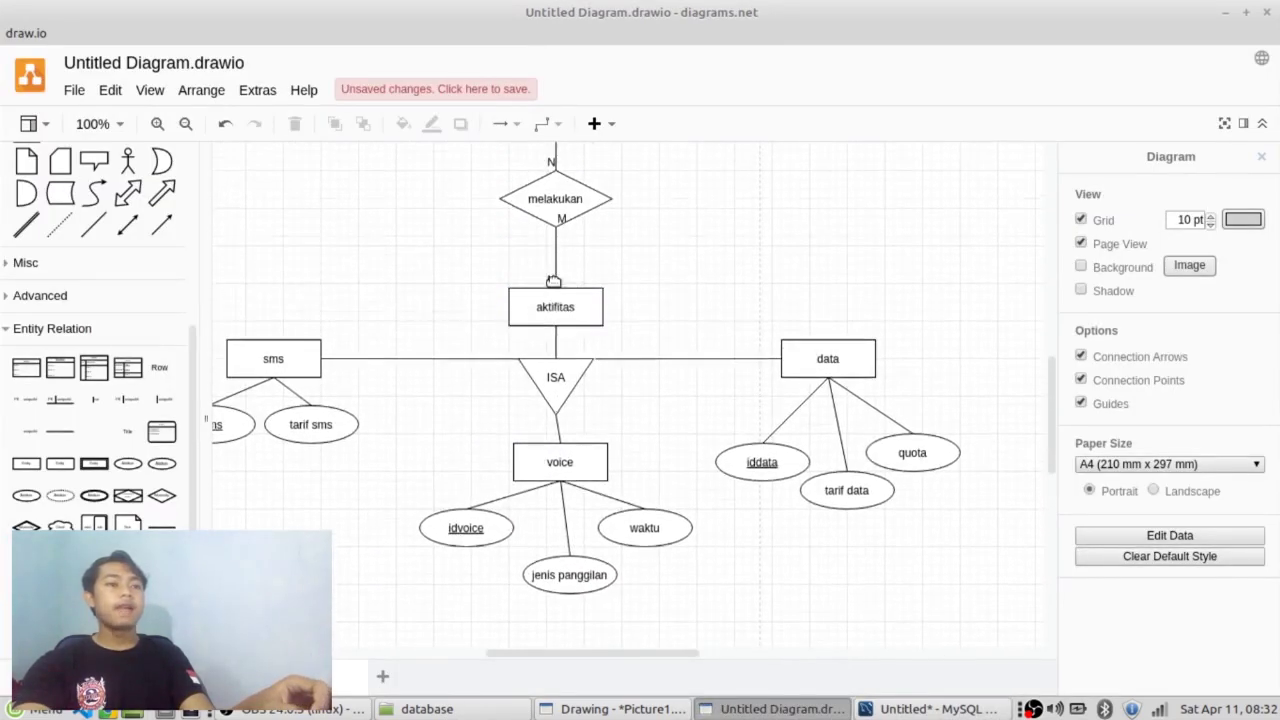
pyautogui.click(530, 316)
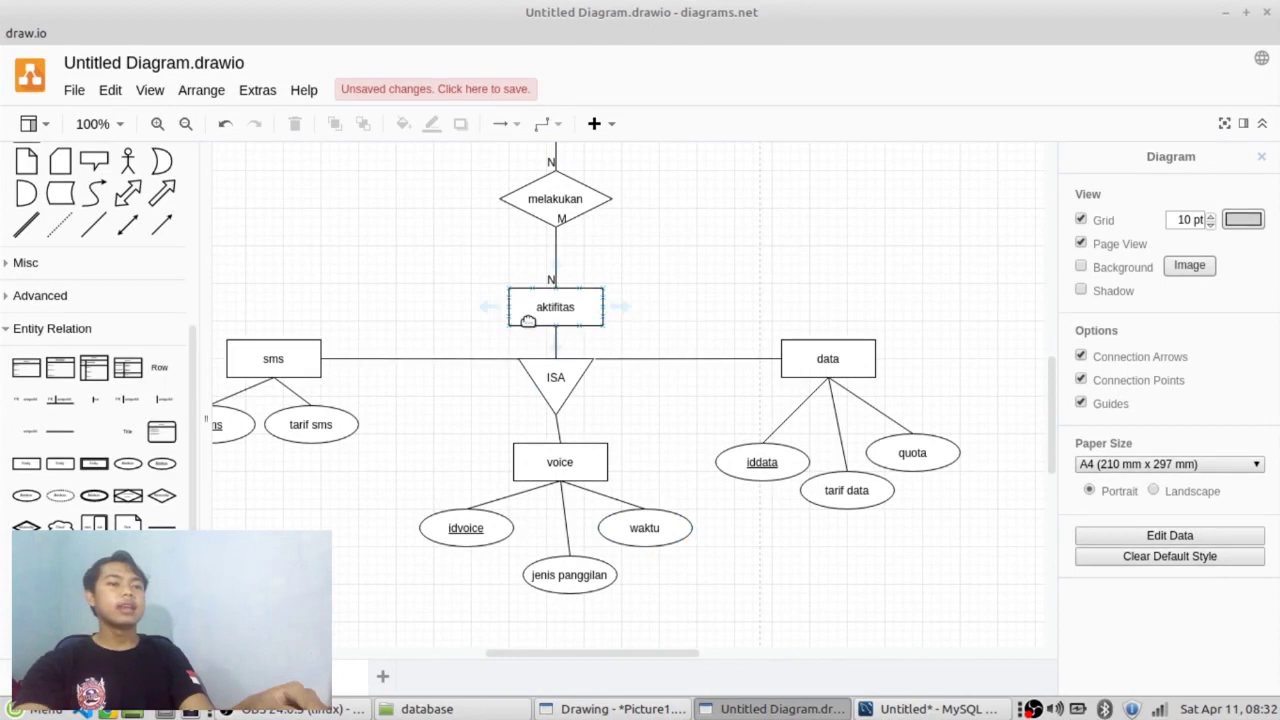
pyautogui.click(282, 365)
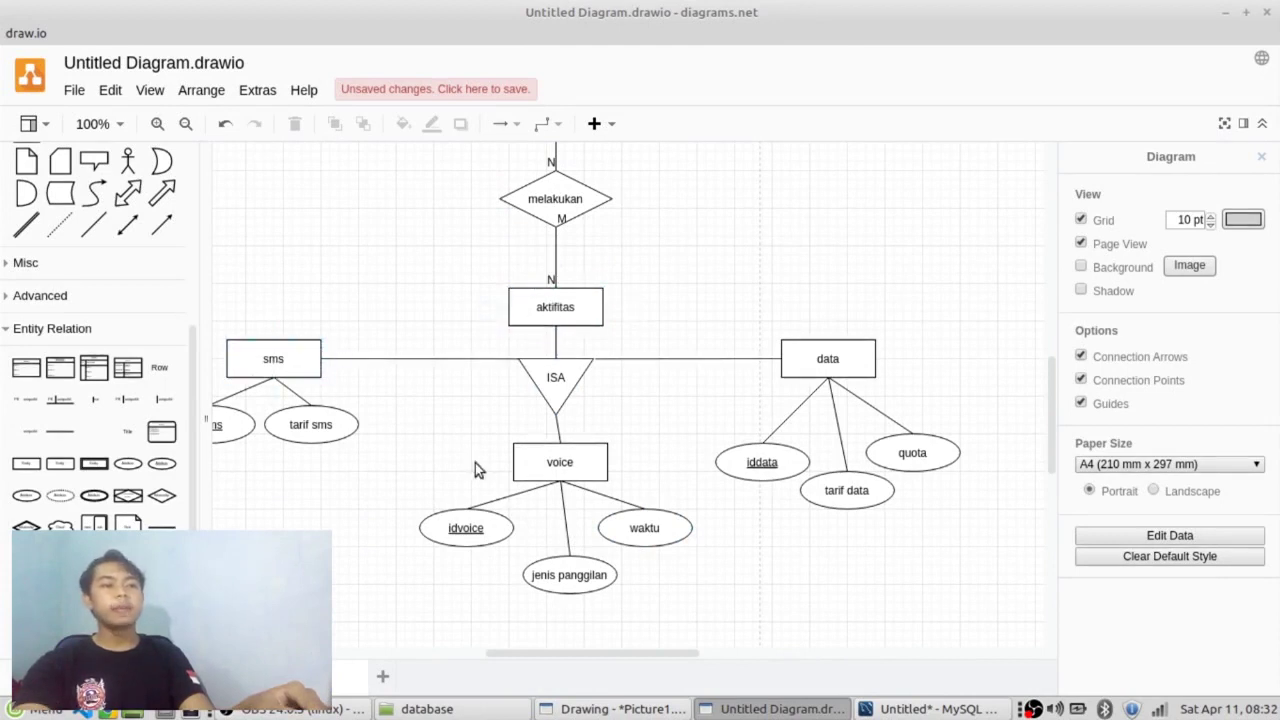
pyautogui.click(834, 364)
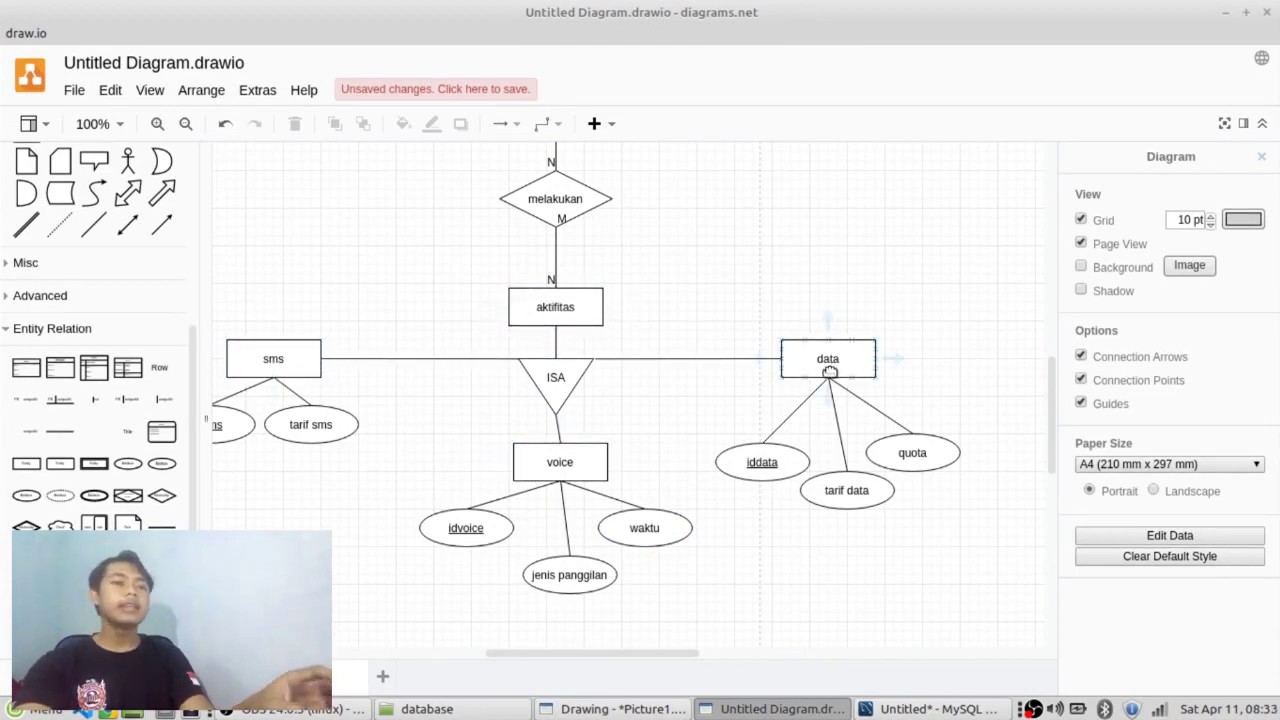
pyautogui.click(563, 307)
pyautogui.click(588, 455)
pyautogui.click(877, 712)
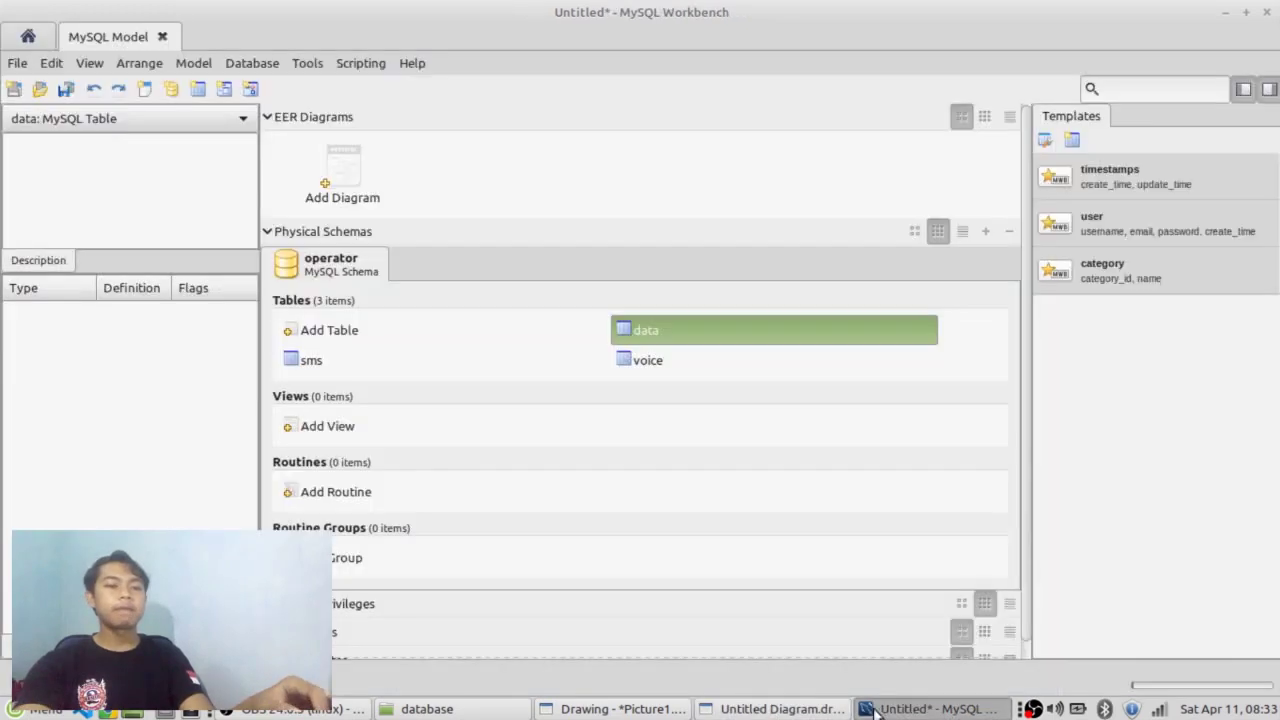
# Add a new table named aktifitas with an INT column idaktifitas marked as primary key.
pyautogui.click(313, 334)
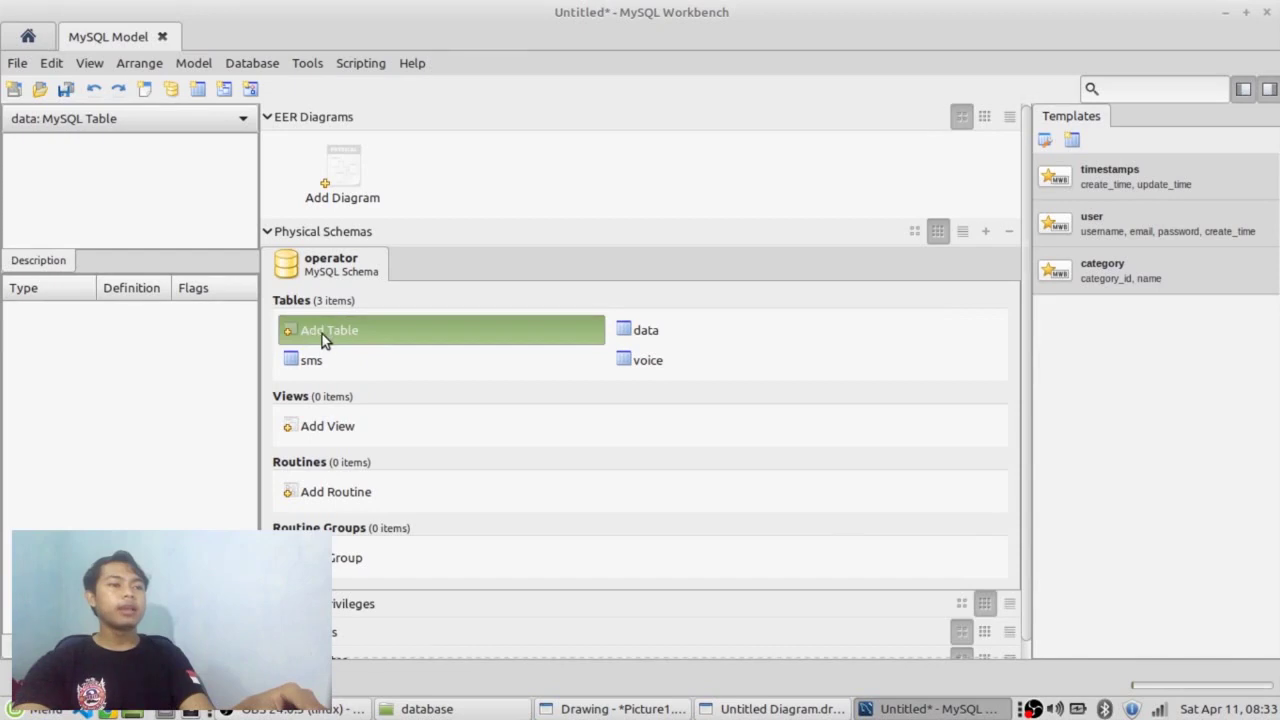
pyautogui.doubleClick(322, 334)
pyautogui.write('aktifi')
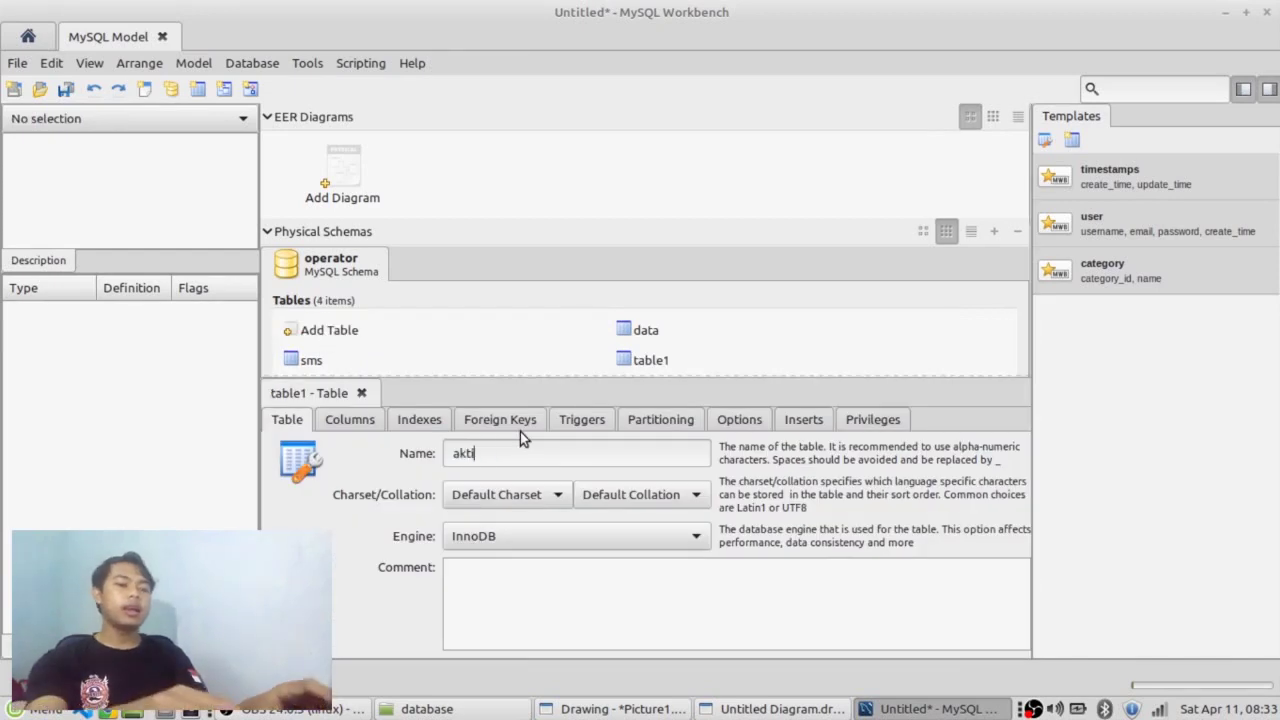
pyautogui.press('Return')
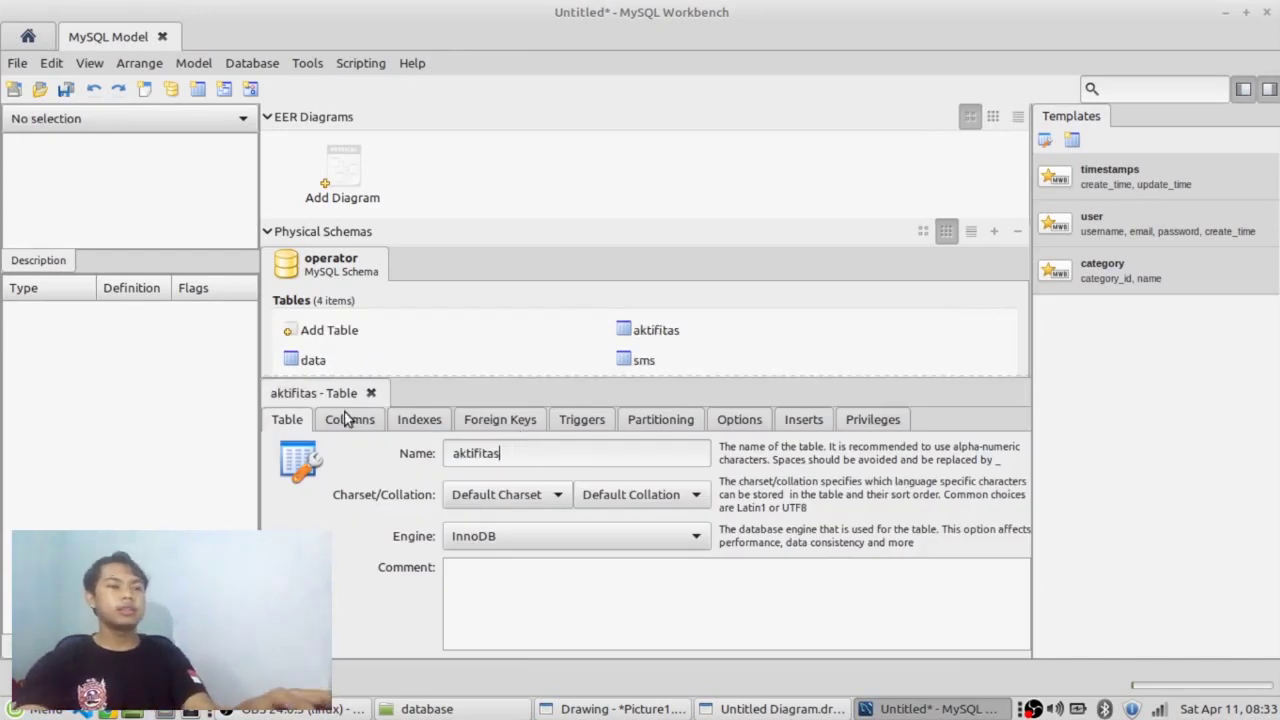
pyautogui.click(345, 420)
pyautogui.doubleClick(490, 470)
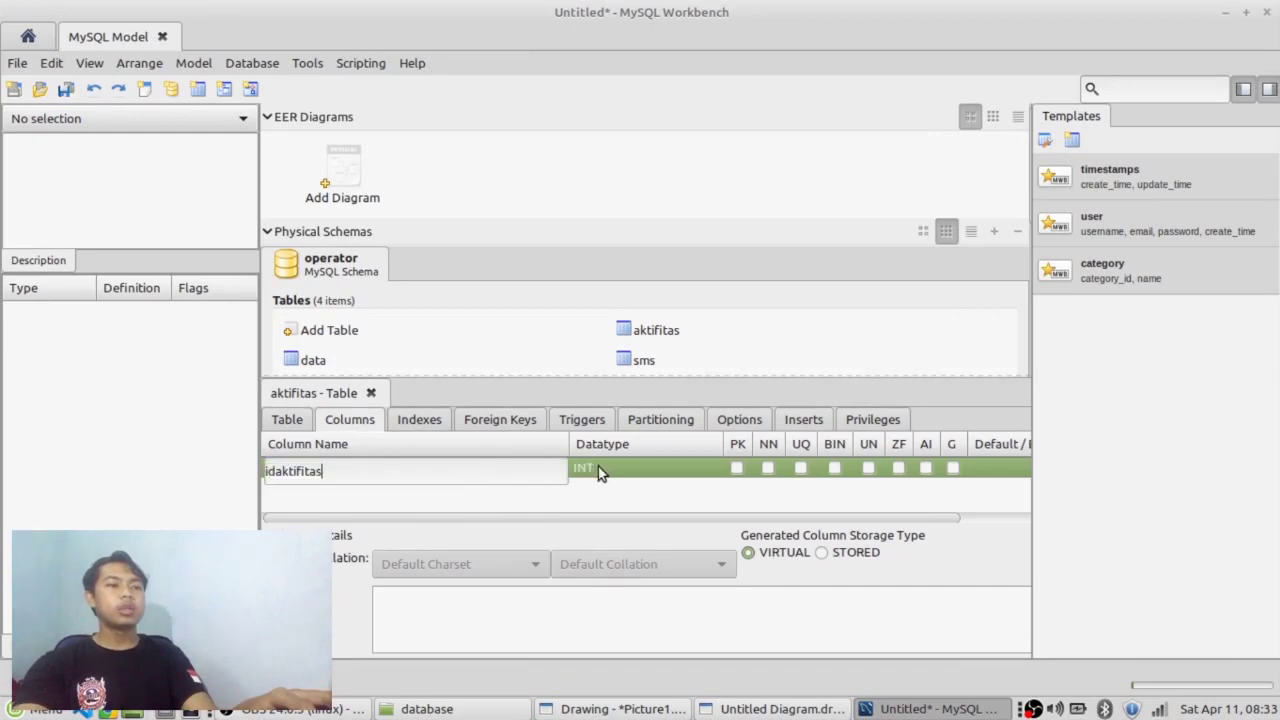
pyautogui.click(738, 468)
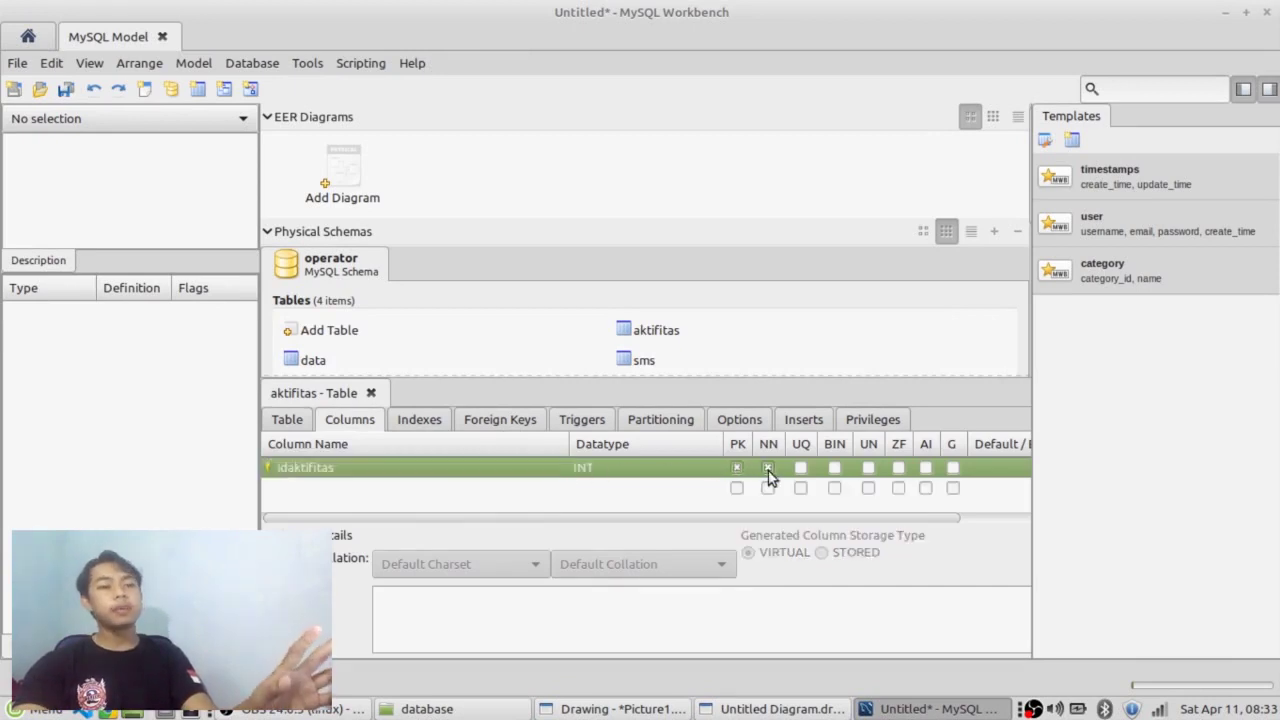
pyautogui.click(340, 488)
pyautogui.click(349, 488)
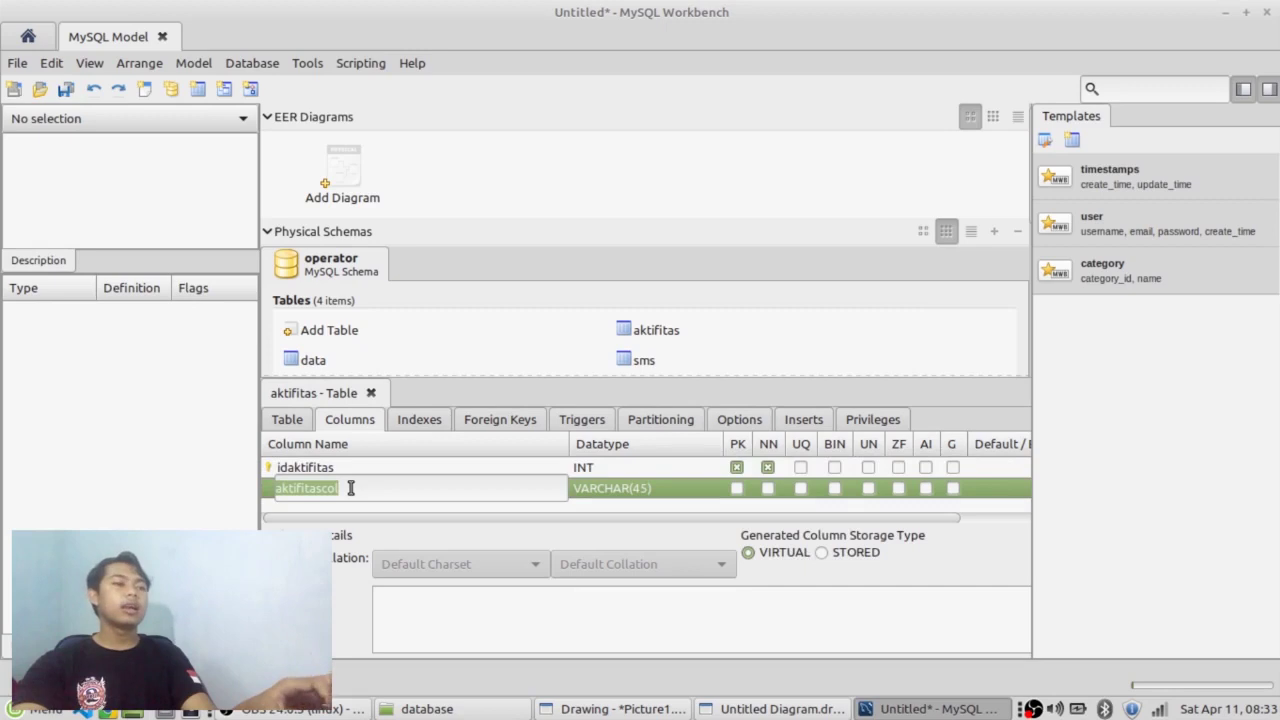
pyautogui.write('id')
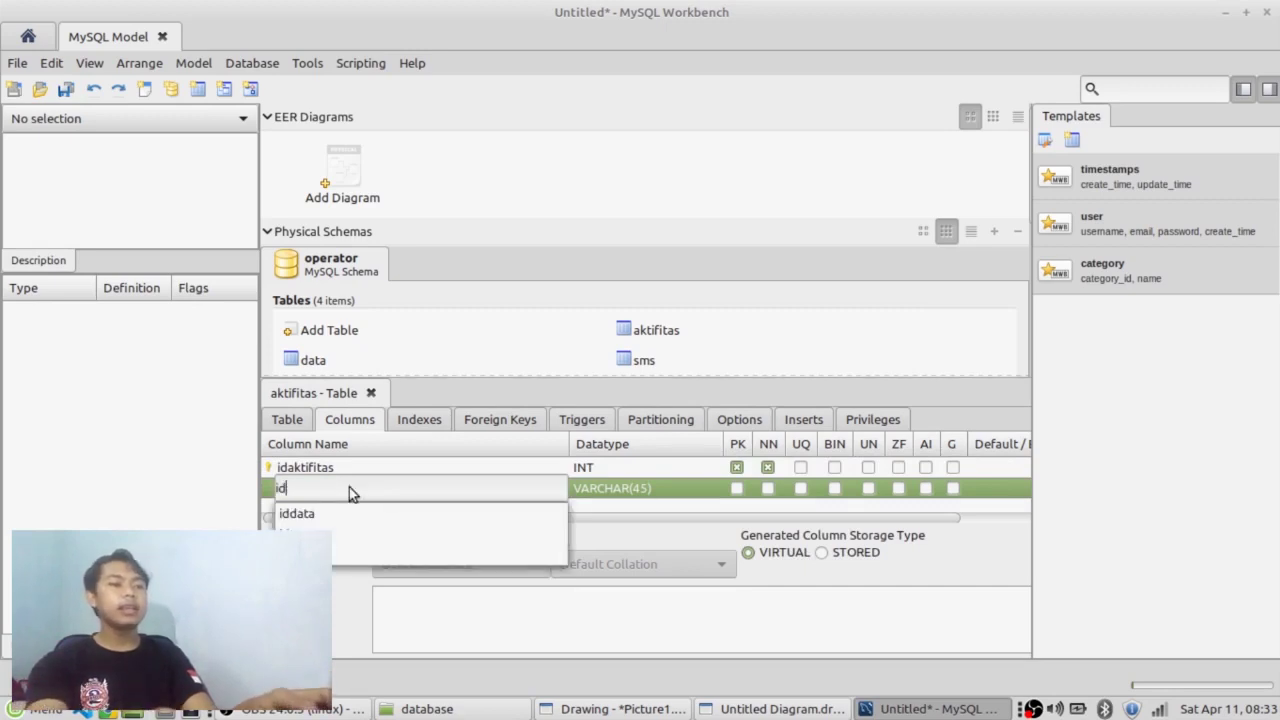
pyautogui.press('Escape')
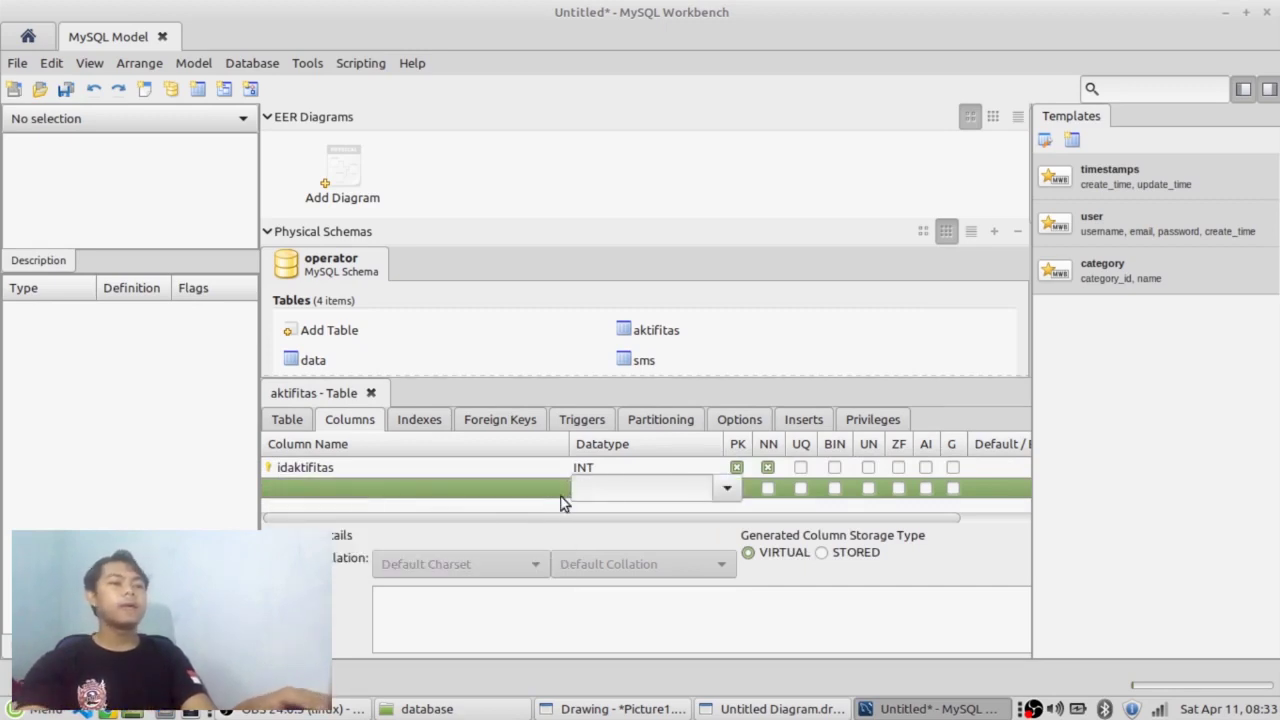
# Add an iddata column with datatype INT to the aktifitas table.
pyautogui.click(318, 490)
pyautogui.moveTo(340, 489); pyautogui.dragTo(198, 482)
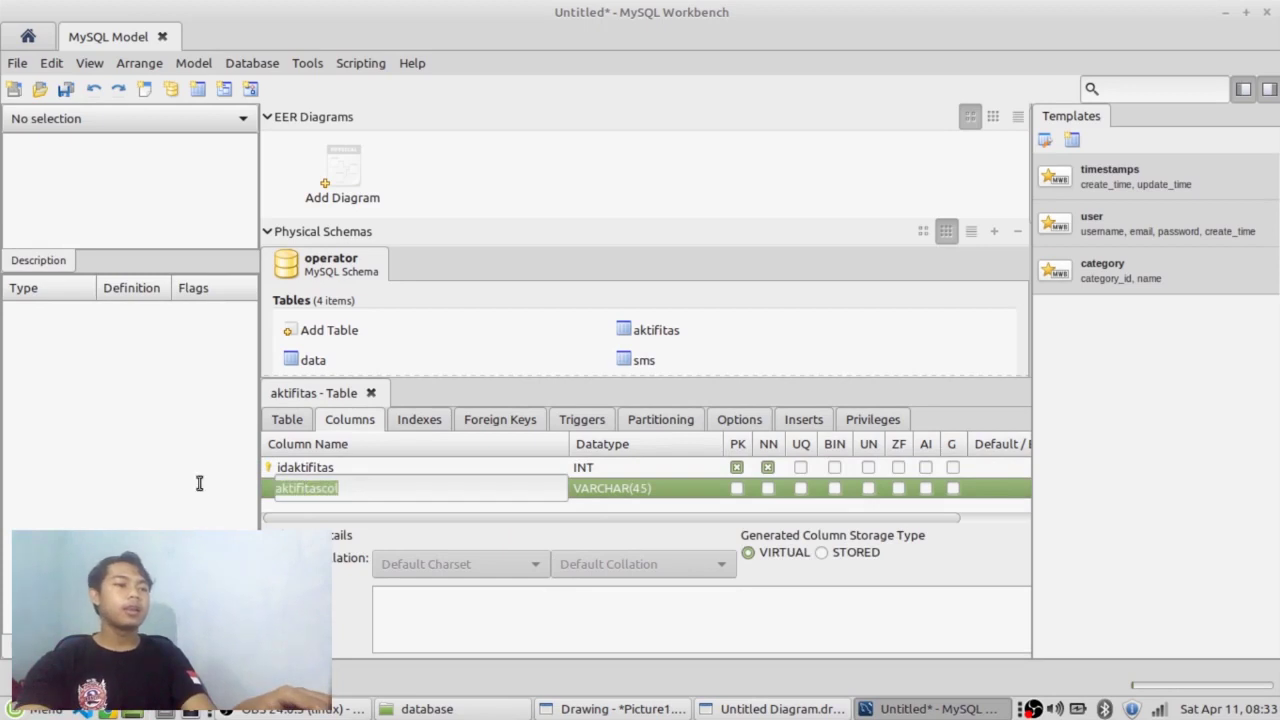
pyautogui.write('id')
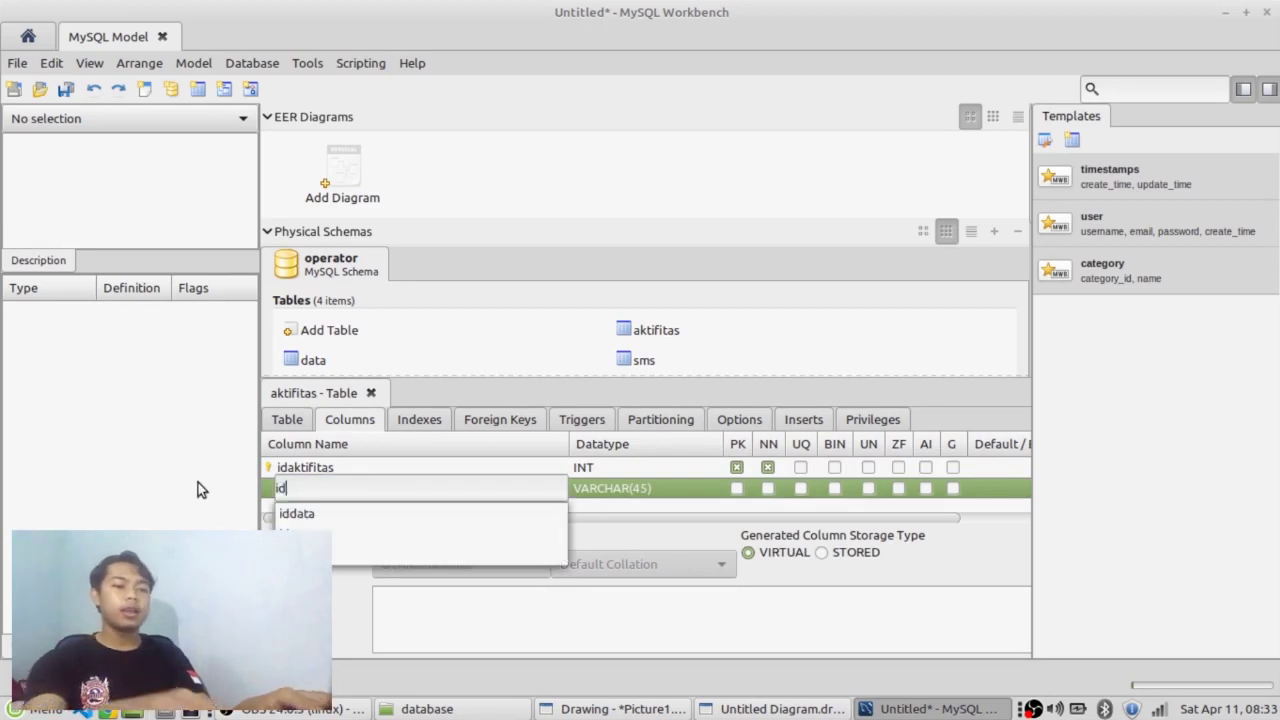
pyautogui.click(309, 516)
pyautogui.press('Return')
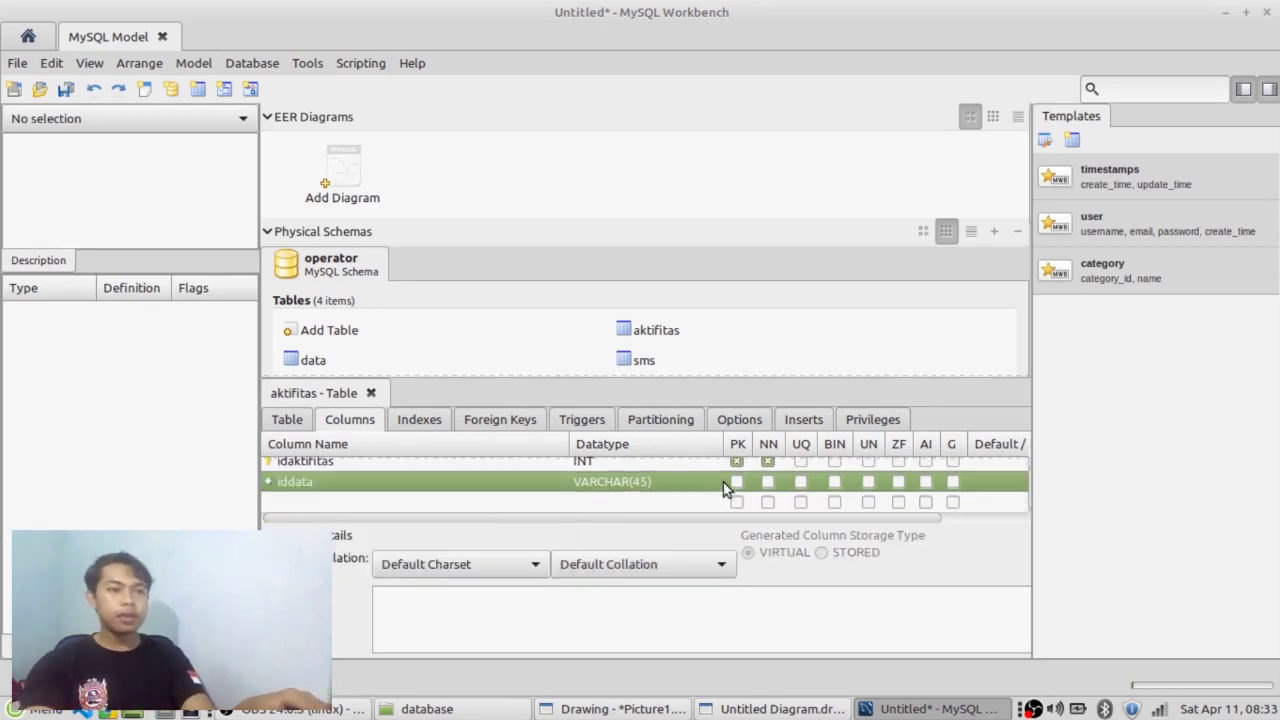
pyautogui.click(694, 487)
pyautogui.click(716, 484)
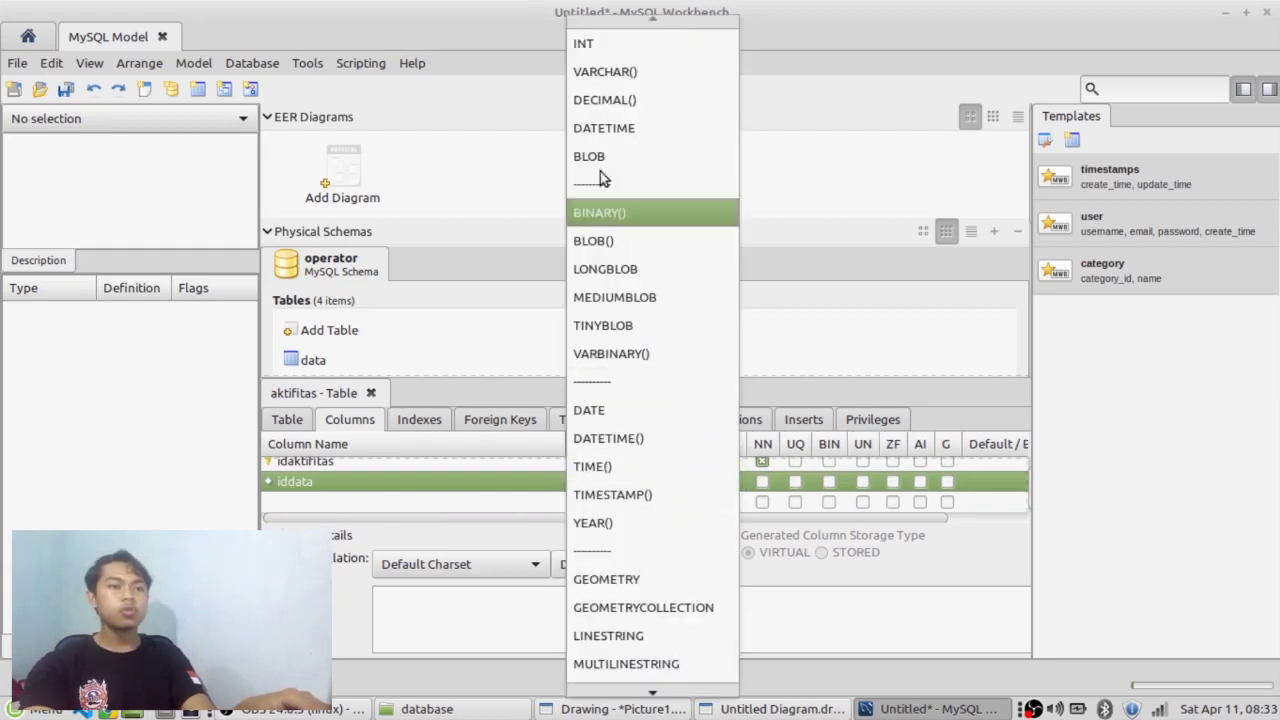
pyautogui.click(596, 44)
# Add an idsms column with datatype INT to the aktifitas table.
pyautogui.click(268, 499)
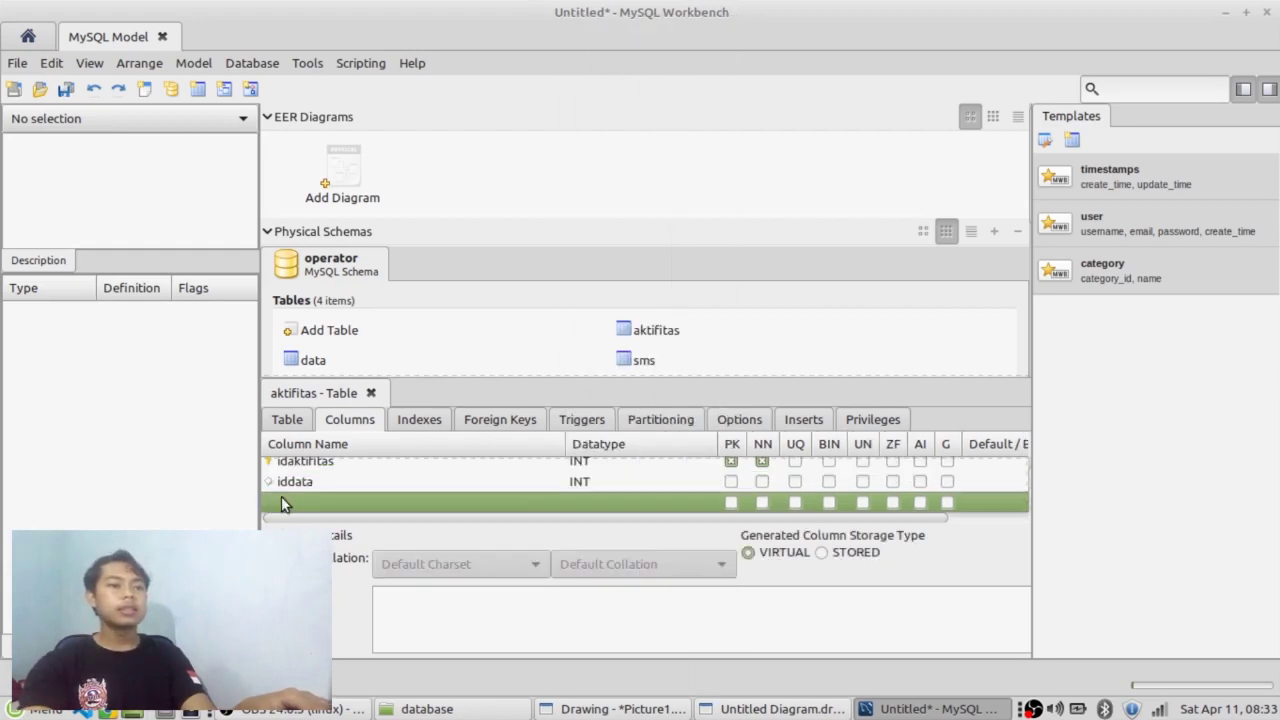
pyautogui.doubleClick(341, 500)
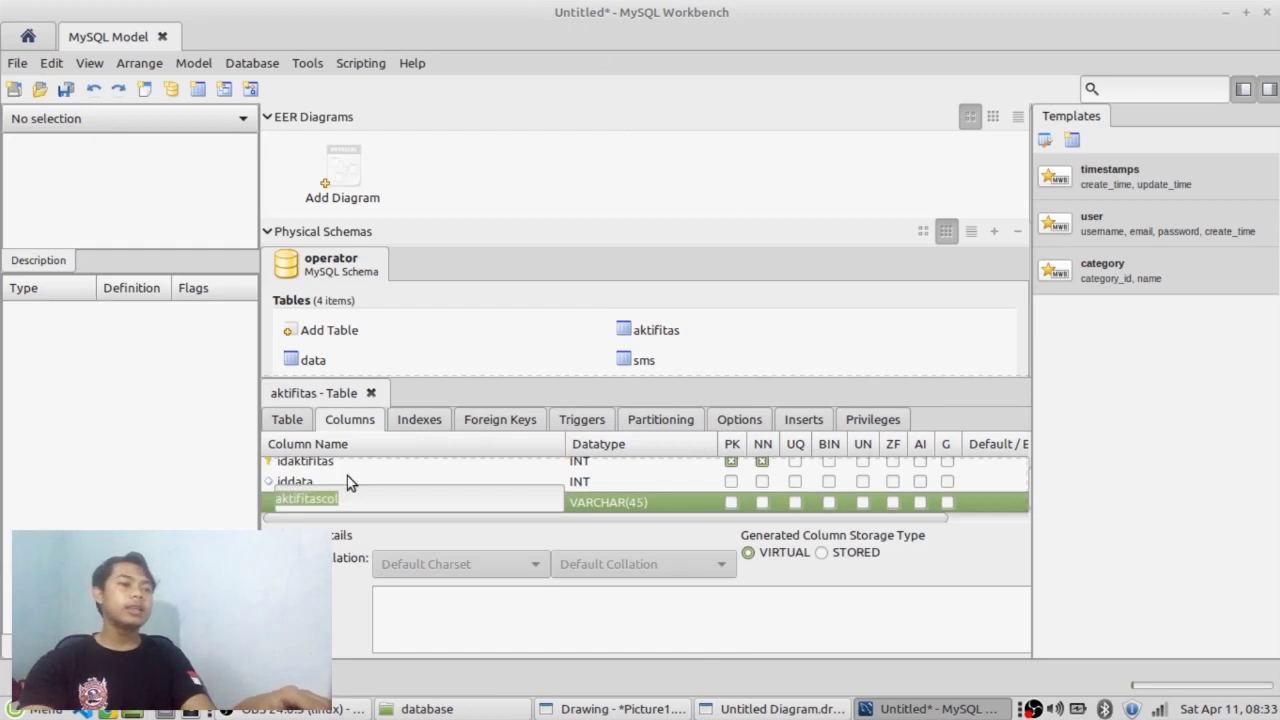
pyautogui.write('idsms')
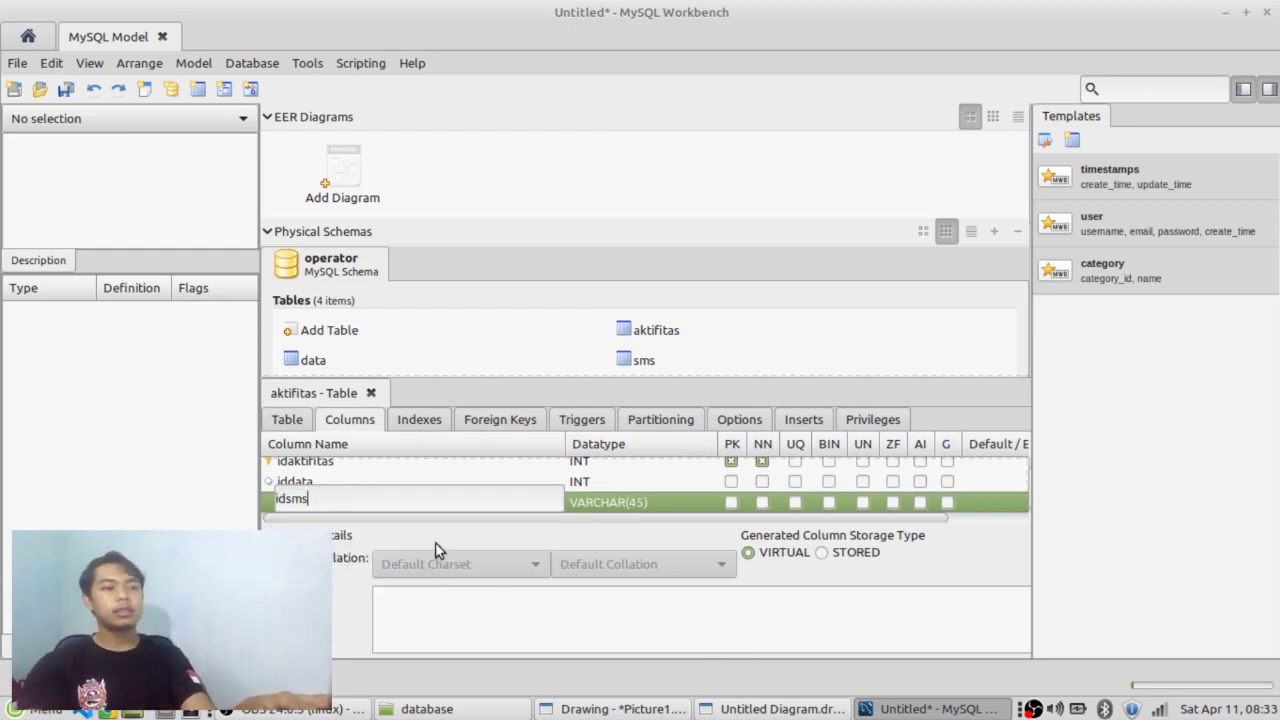
pyautogui.click(629, 506)
pyautogui.click(694, 481)
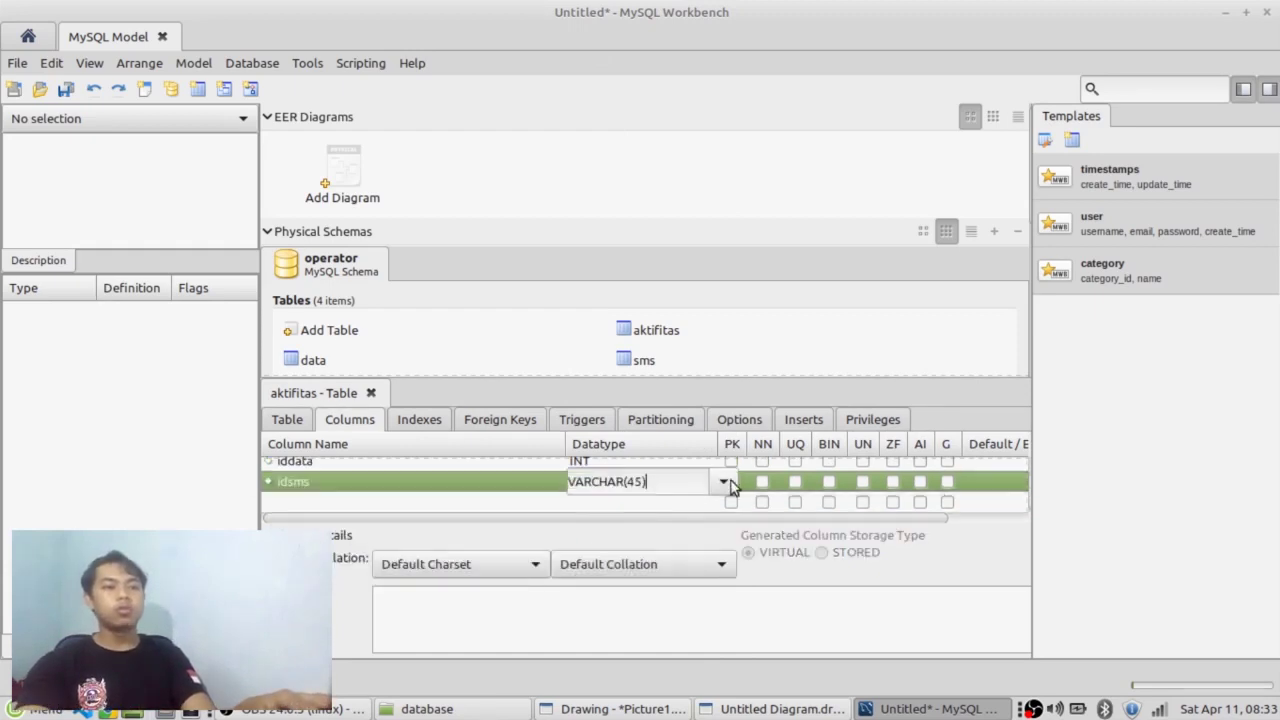
pyautogui.click(729, 483)
pyautogui.click(622, 40)
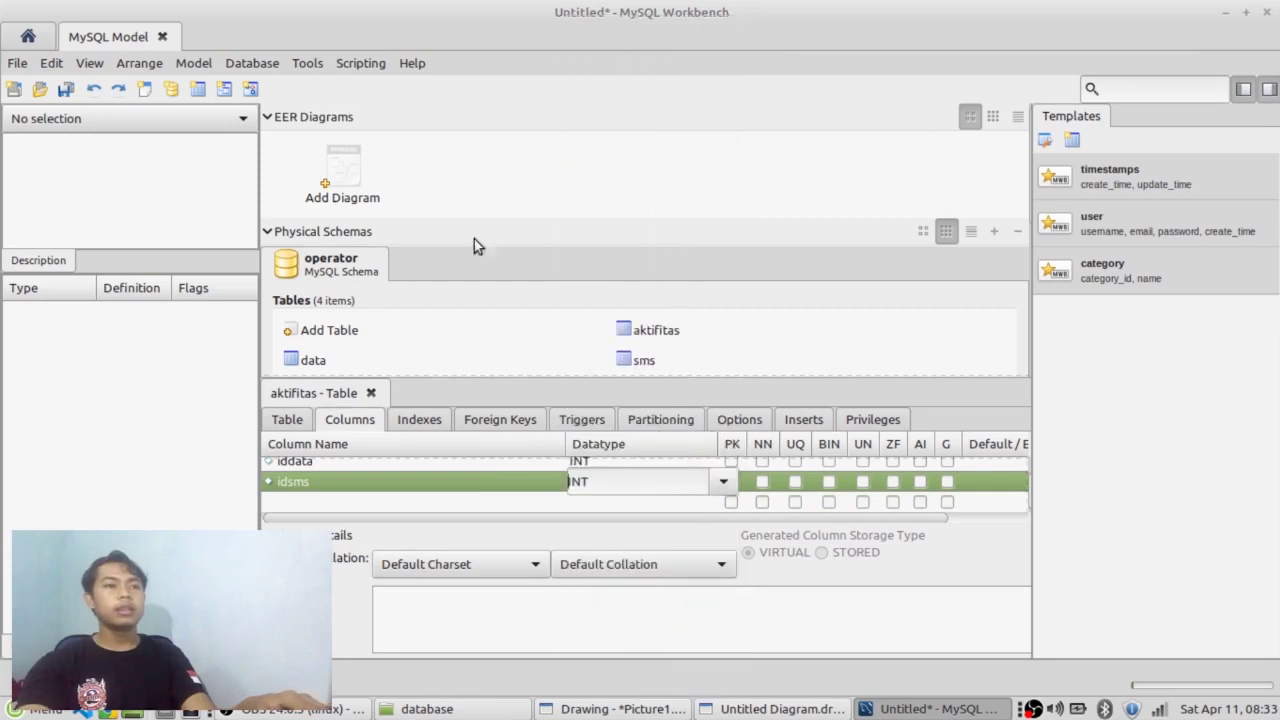
# Add an idvoice column to the aktifitas table and choose INT as its datatype.
pyautogui.click(296, 501)
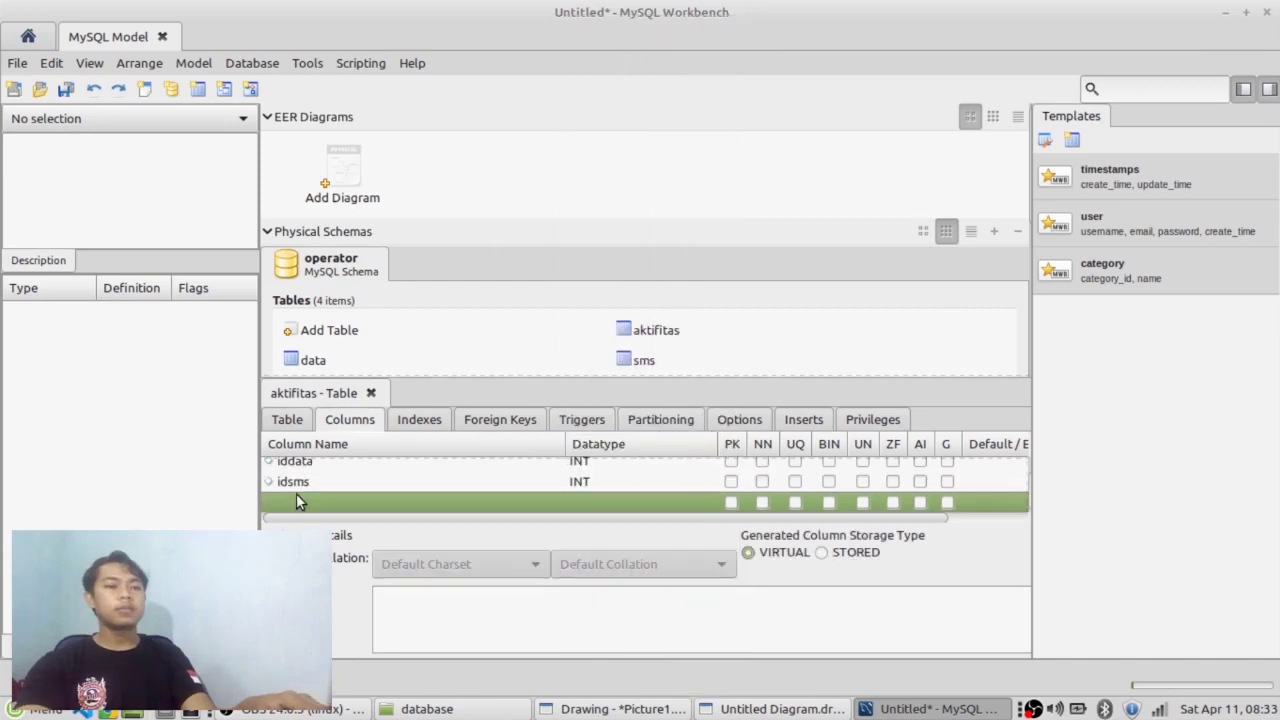
pyautogui.click(308, 502)
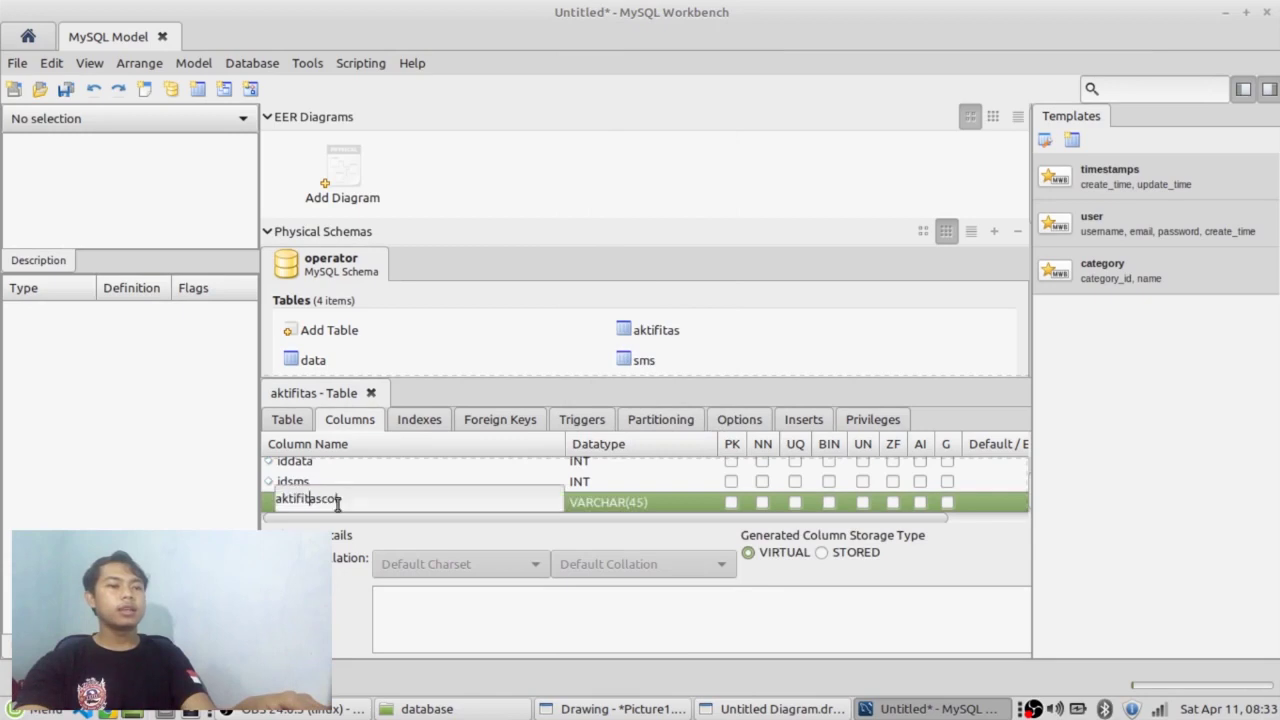
pyautogui.write('idvoice')
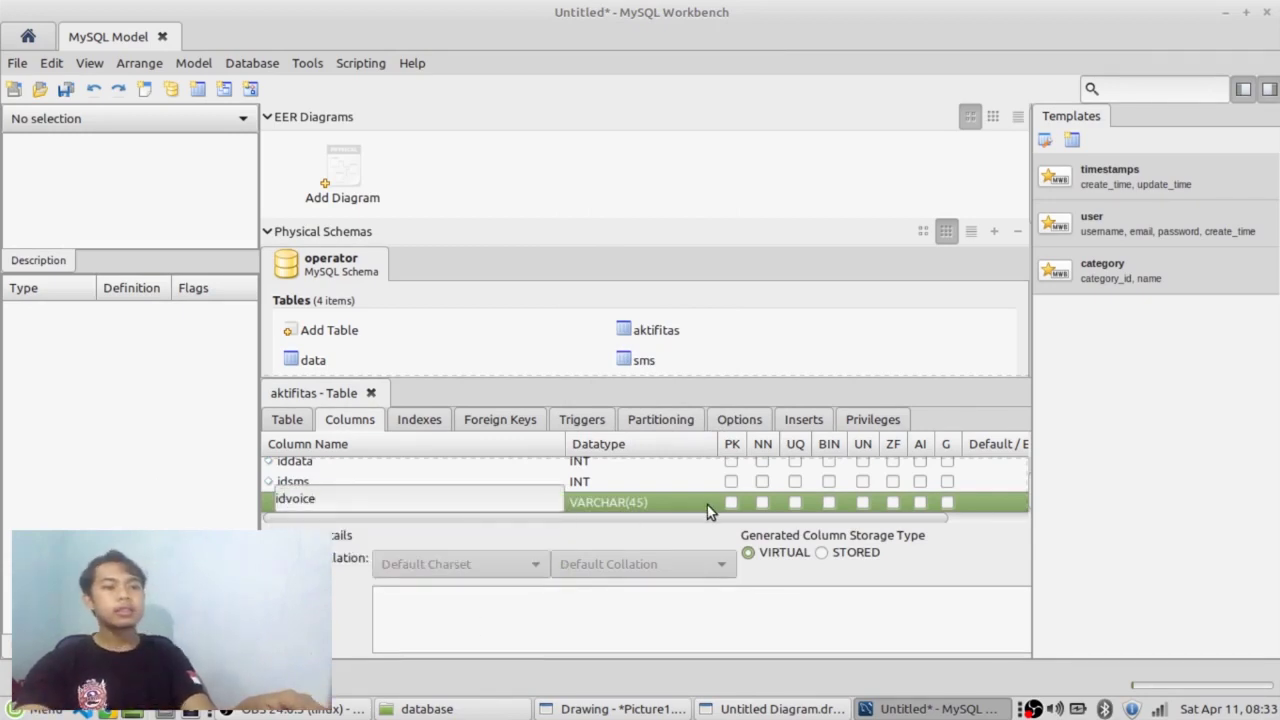
pyautogui.press('Return')
pyautogui.click(711, 481)
pyautogui.click(722, 481)
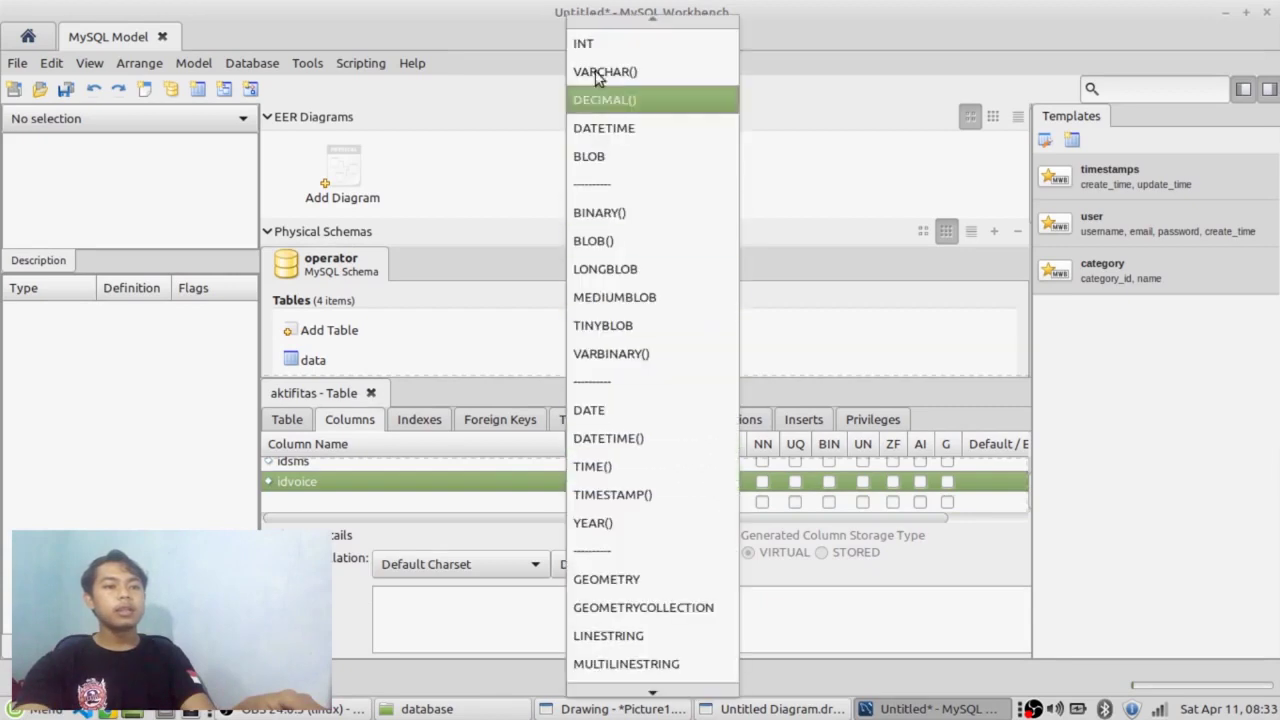
pyautogui.click(609, 40)
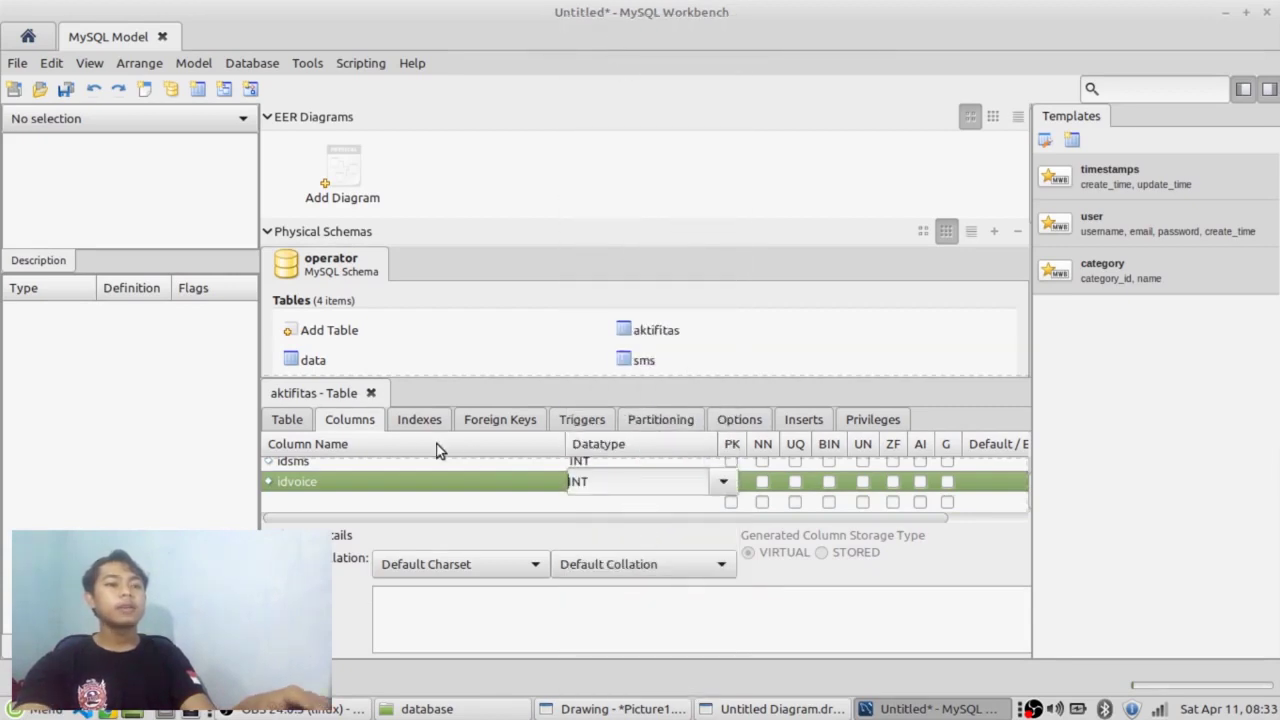
# Add a foreign key with the default name to the aktifitas table, referencing the operator.sms table.
pyautogui.click(287, 420)
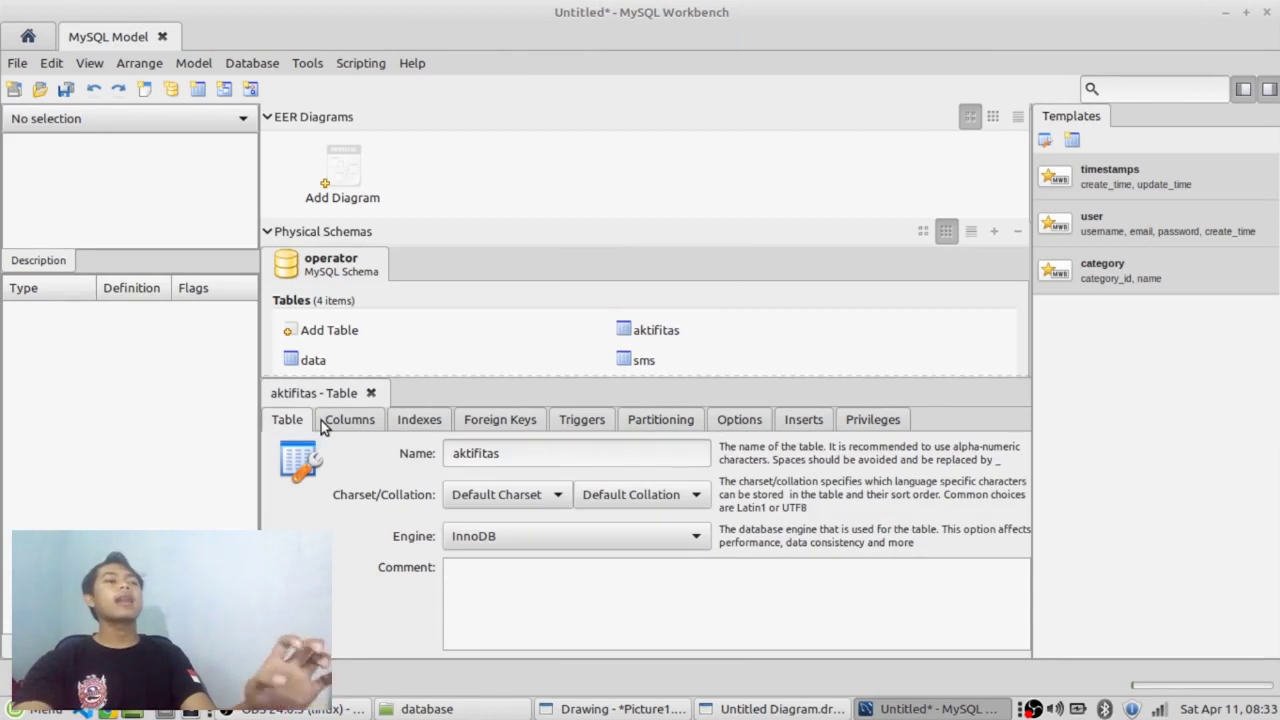
pyautogui.click(335, 420)
pyautogui.click(474, 422)
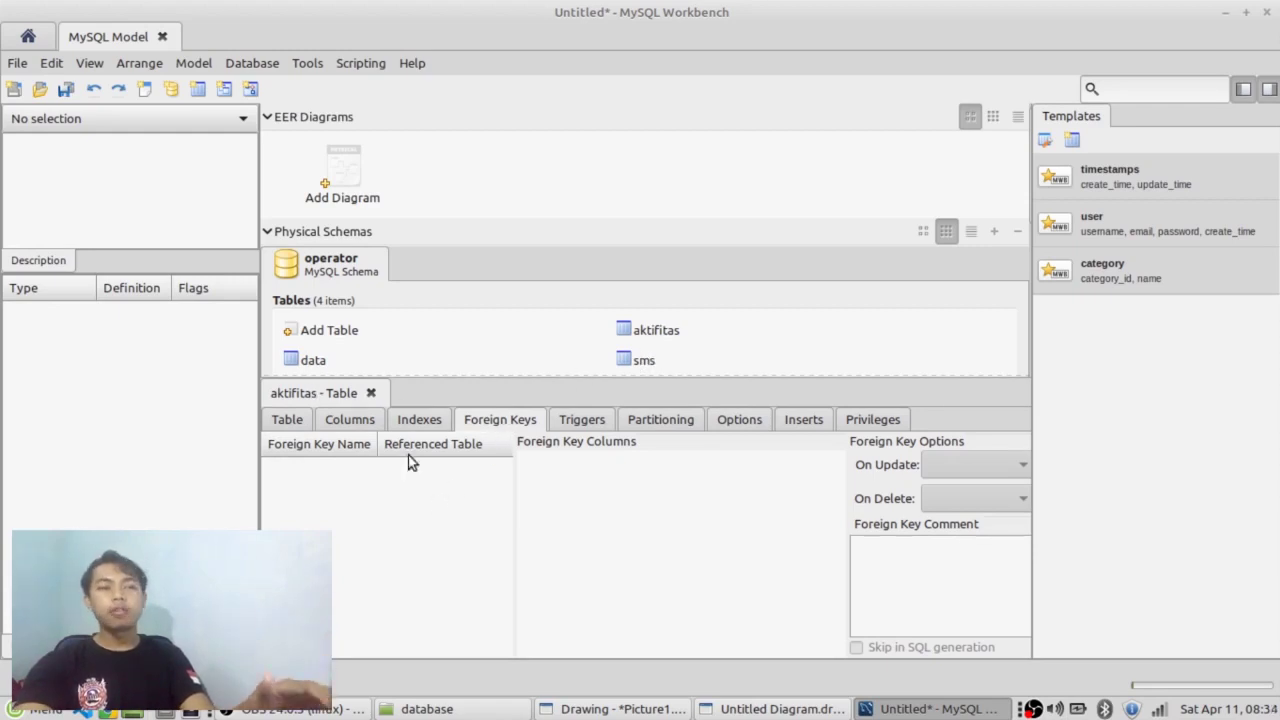
pyautogui.click(319, 471)
pyautogui.click(329, 471)
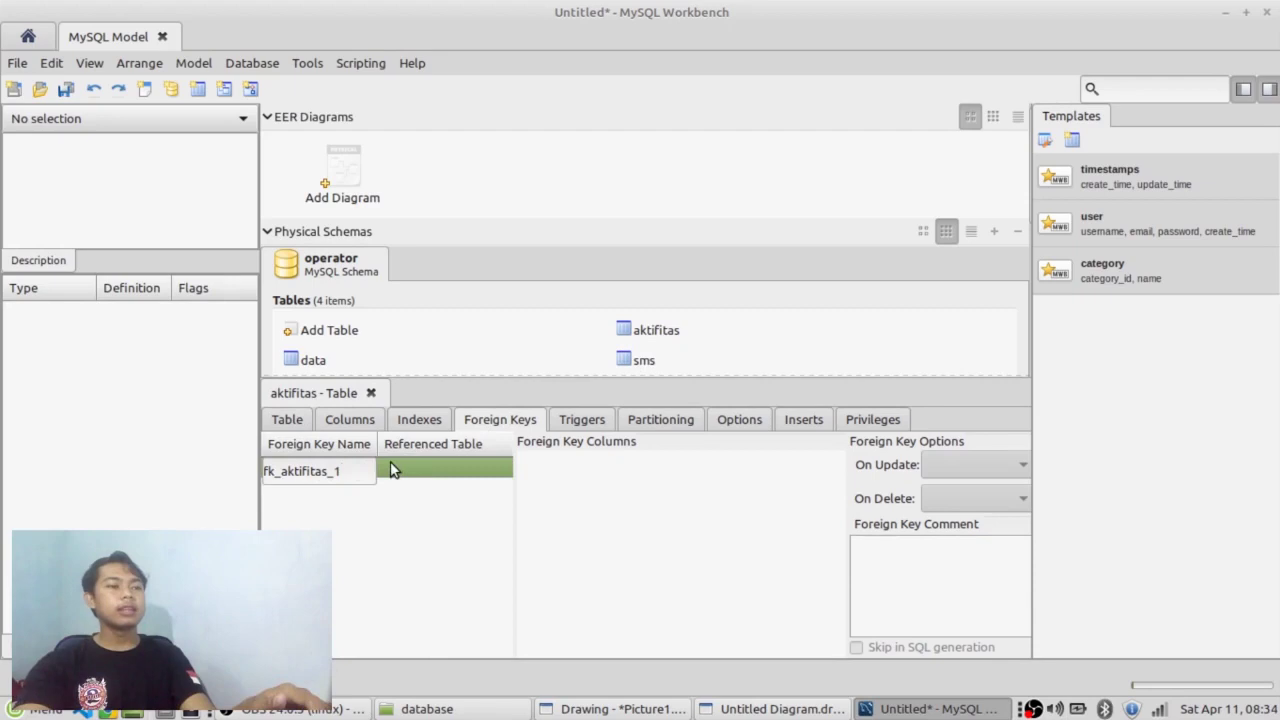
pyautogui.click(400, 471)
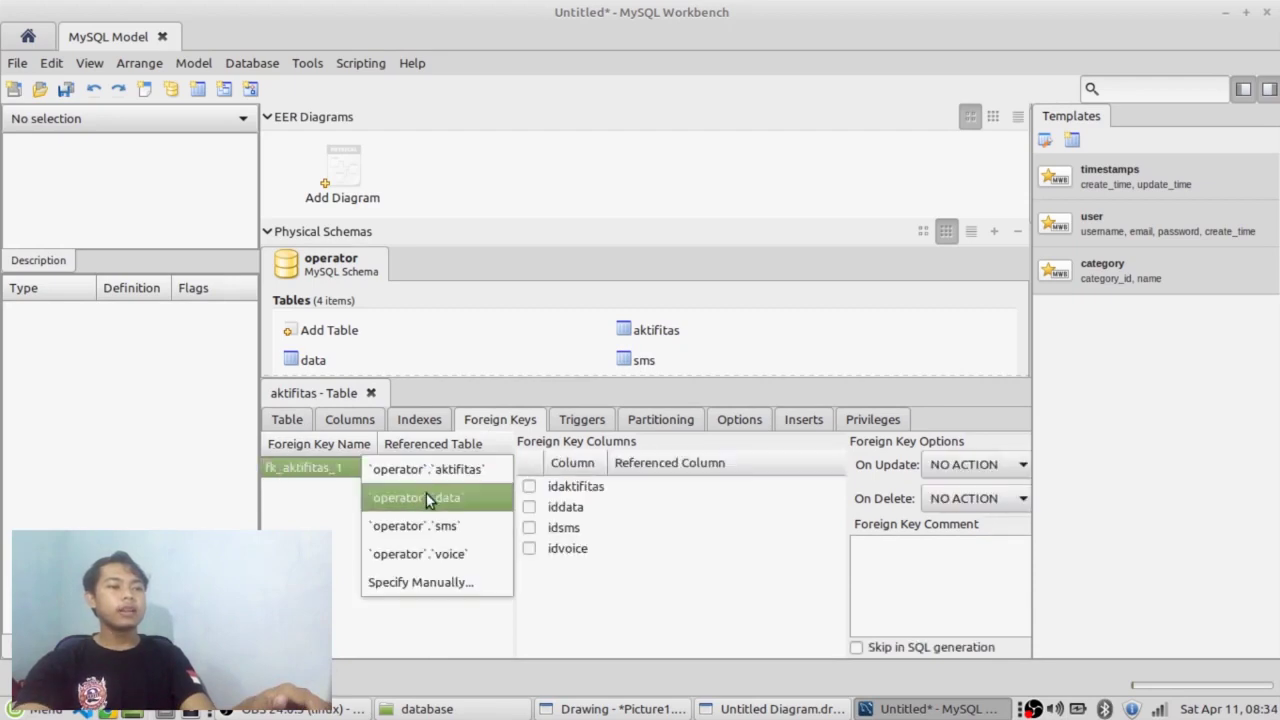
pyautogui.click(430, 525)
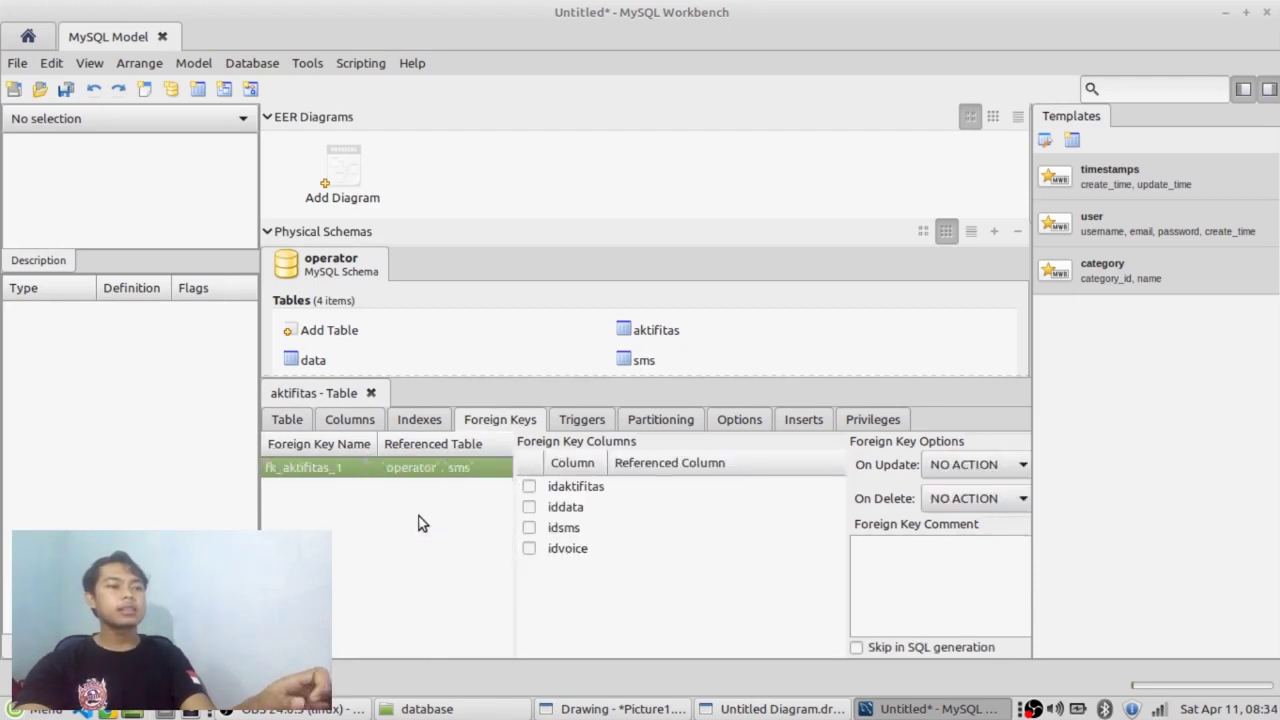
# Add two more foreign keys to aktifitas, the second referencing operator.voice and the third referencing operator.data.
pyautogui.click(316, 491)
pyautogui.click(418, 494)
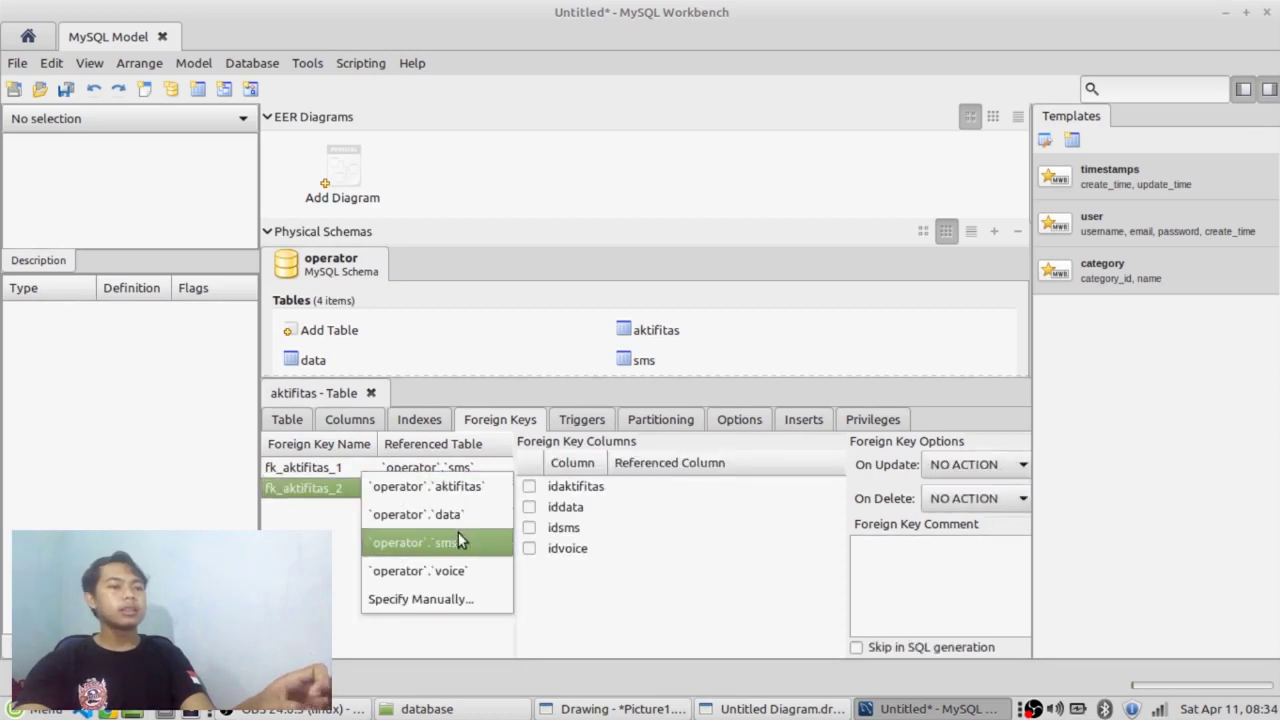
pyautogui.click(466, 570)
pyautogui.click(328, 511)
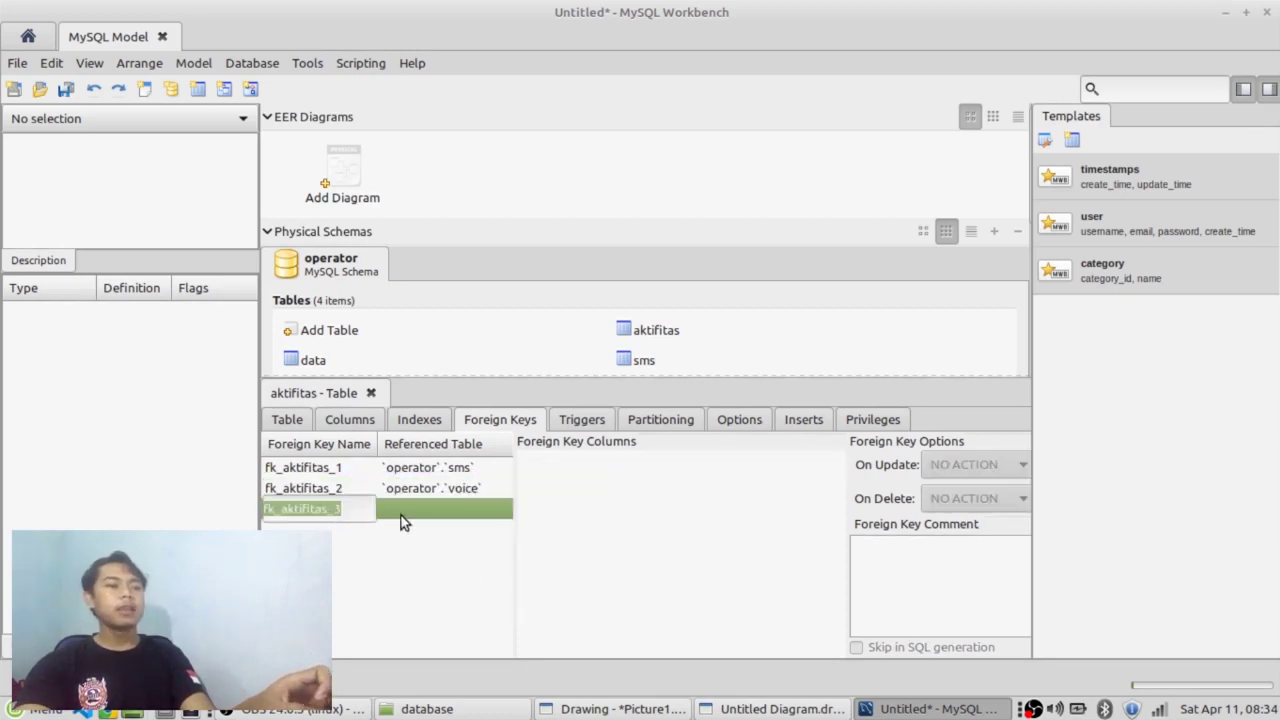
pyautogui.click(401, 512)
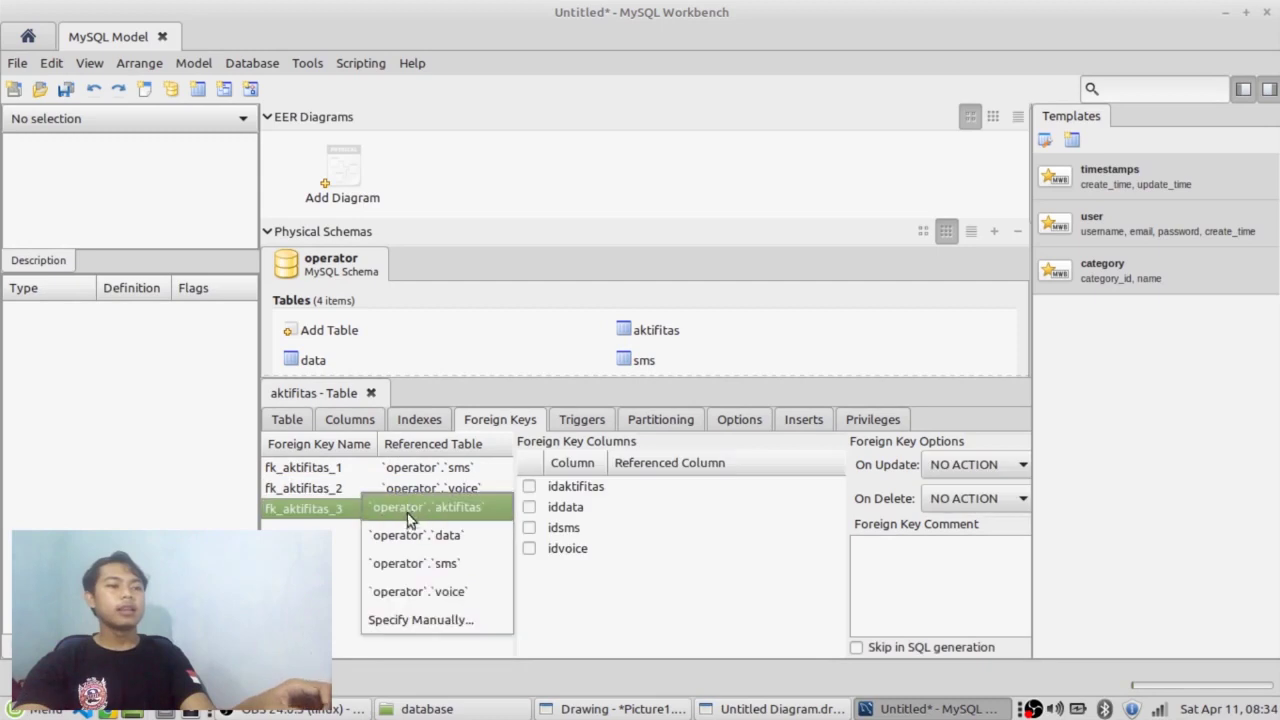
pyautogui.click(450, 545)
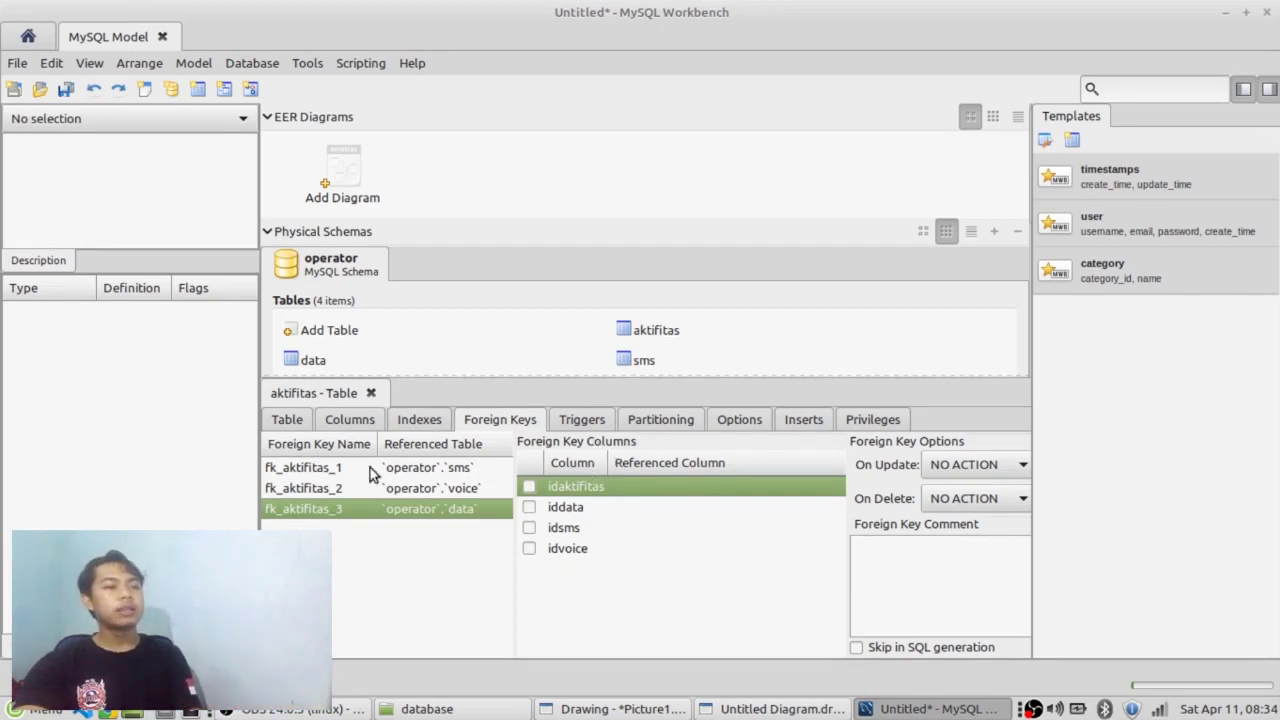
# Include idaktifitas, iddata and idsms in the foreign key referencing data, try to include idvoice as well, and close the aktifitas editor.
pyautogui.click(529, 487)
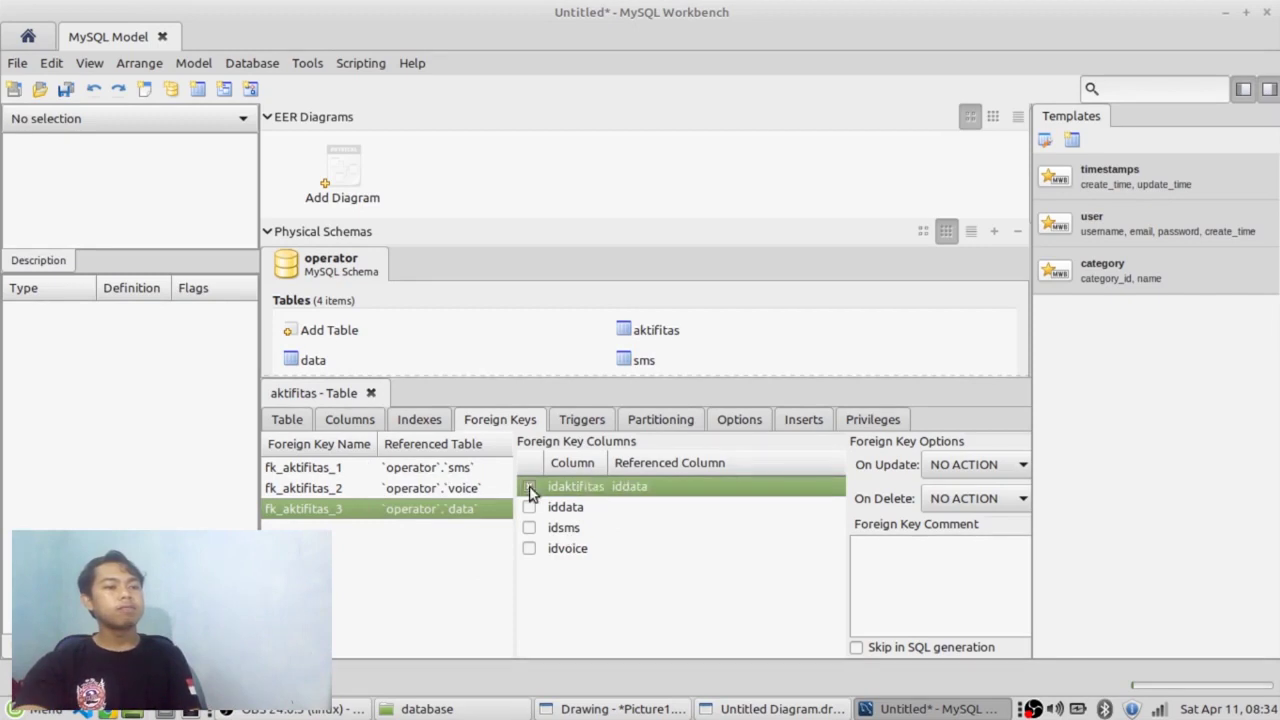
pyautogui.click(529, 507)
pyautogui.click(529, 528)
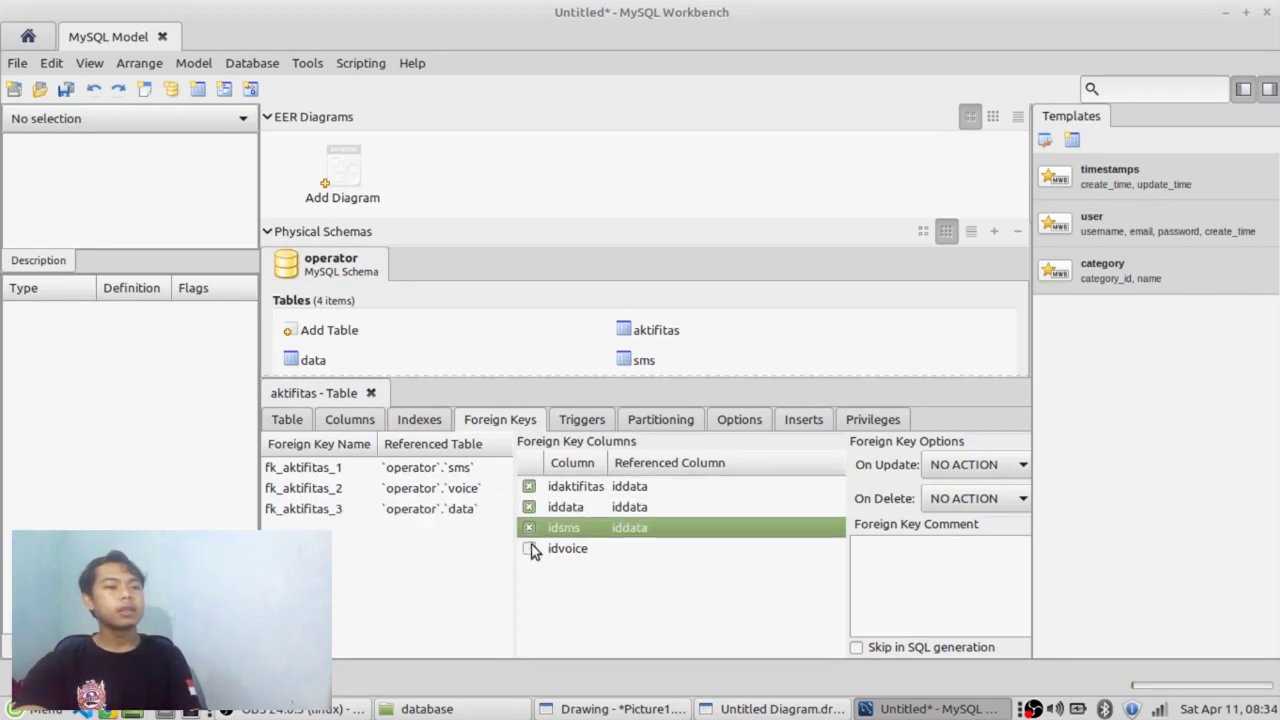
pyautogui.click(529, 549)
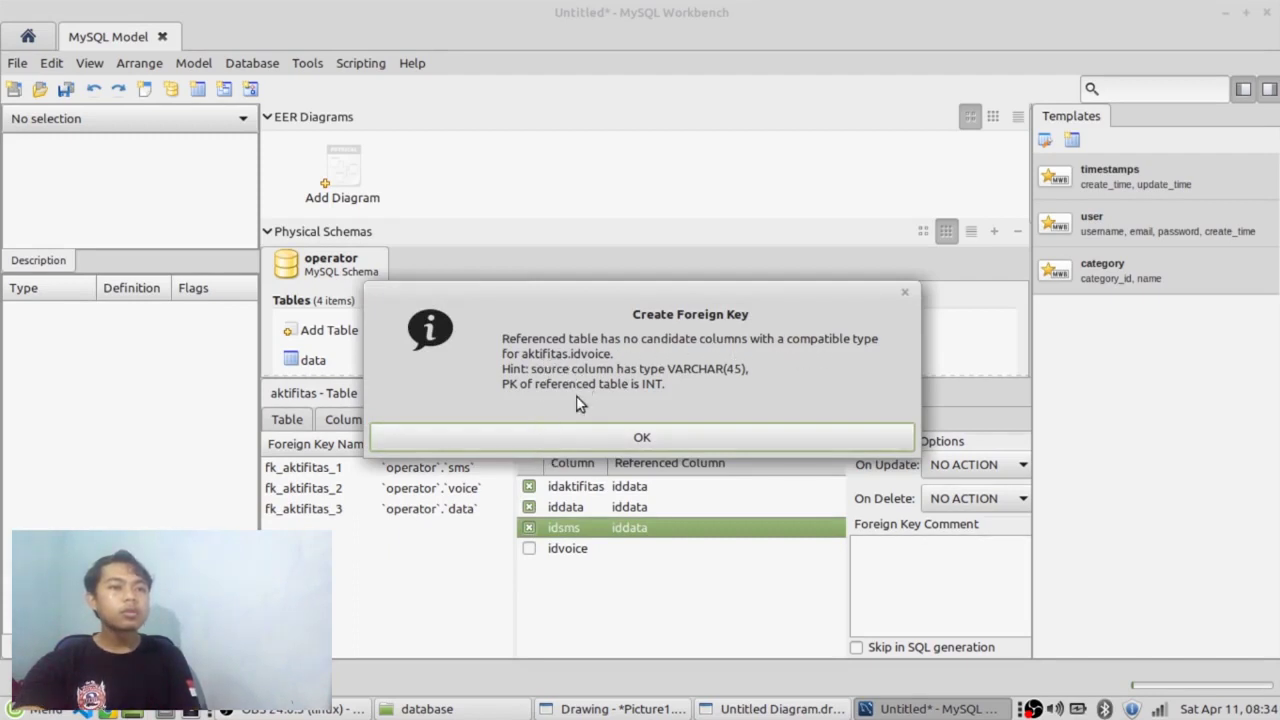
pyautogui.click(640, 437)
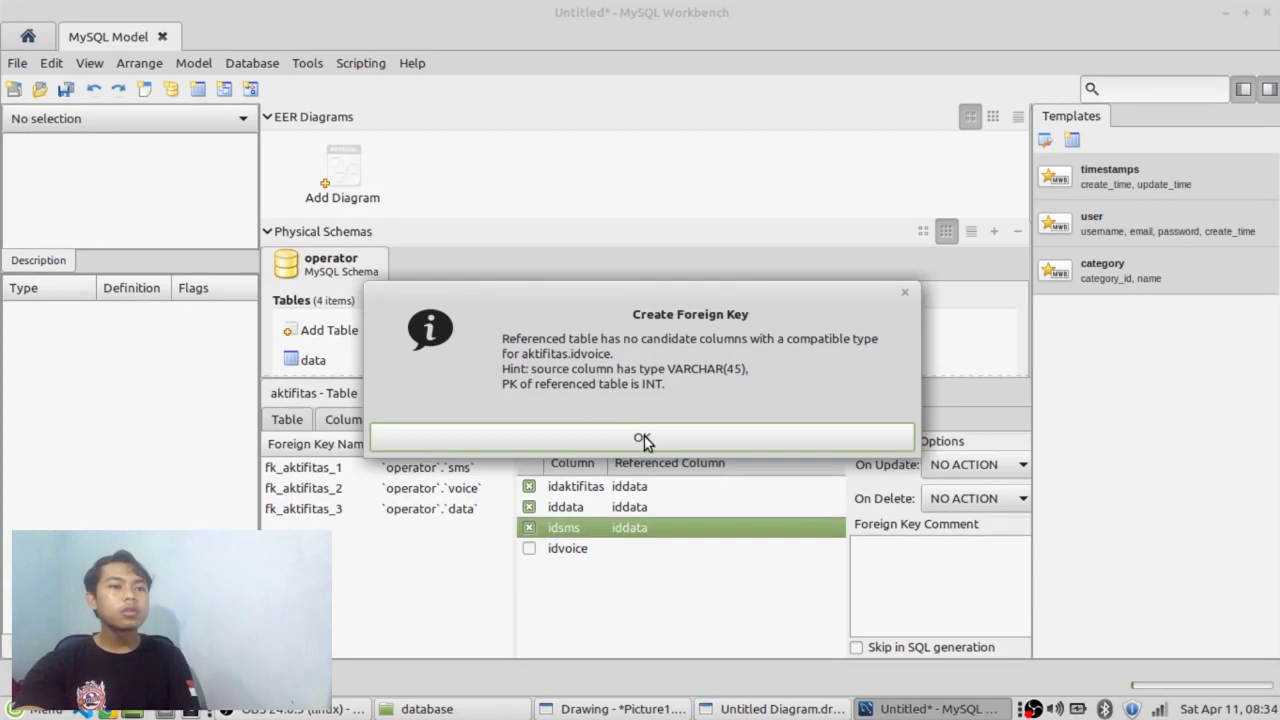
pyautogui.click(643, 438)
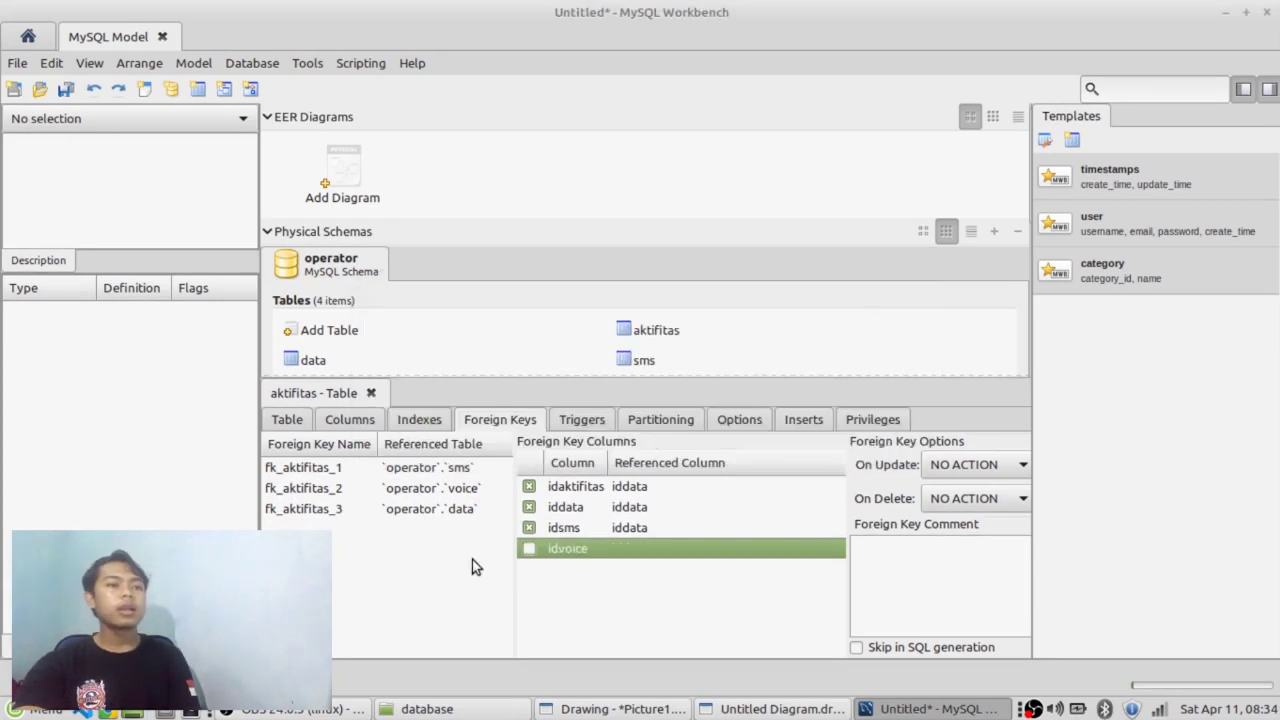
pyautogui.click(371, 393)
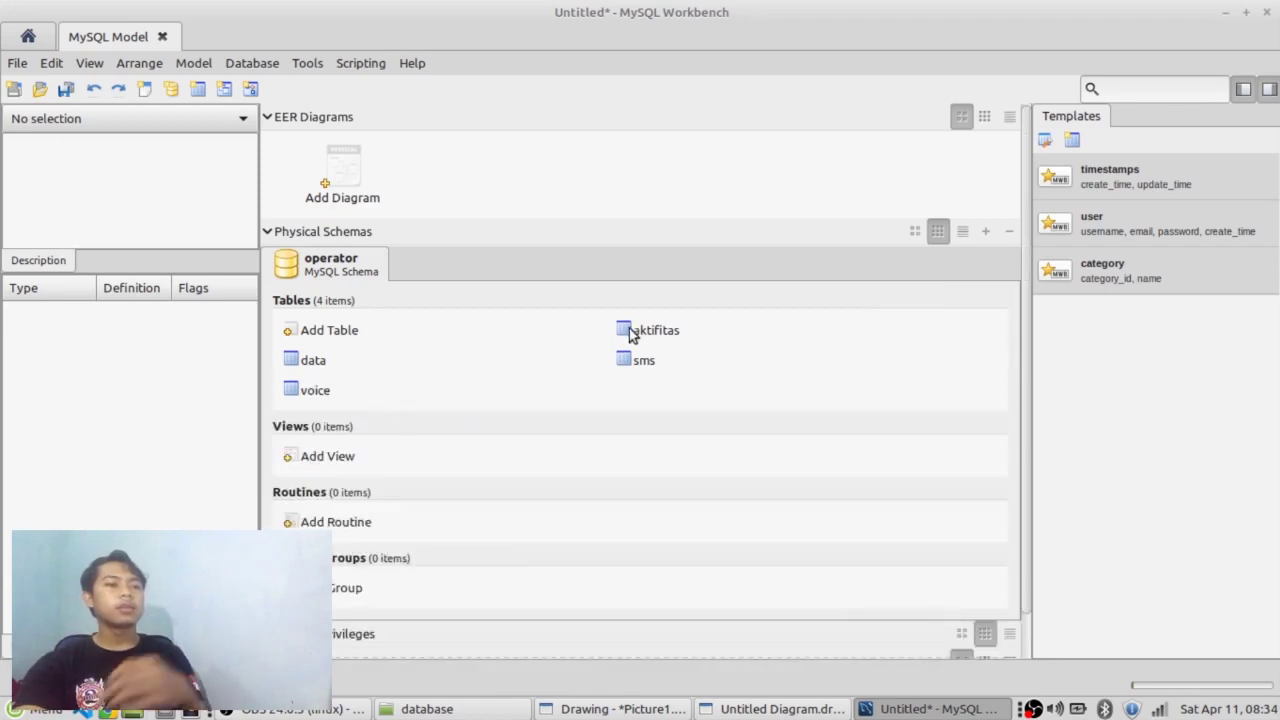
# Examine the column definitions of the sms table and the general settings of the data table, closing each editor.
pyautogui.doubleClick(628, 366)
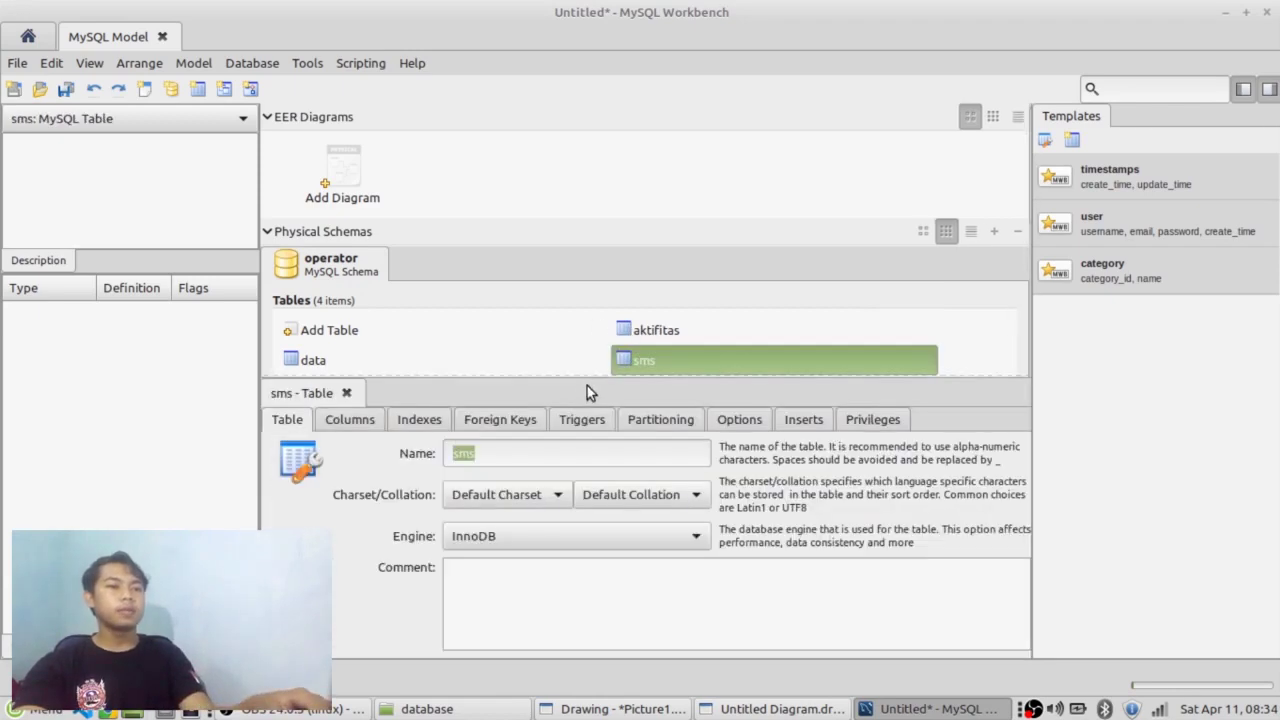
pyautogui.click(333, 422)
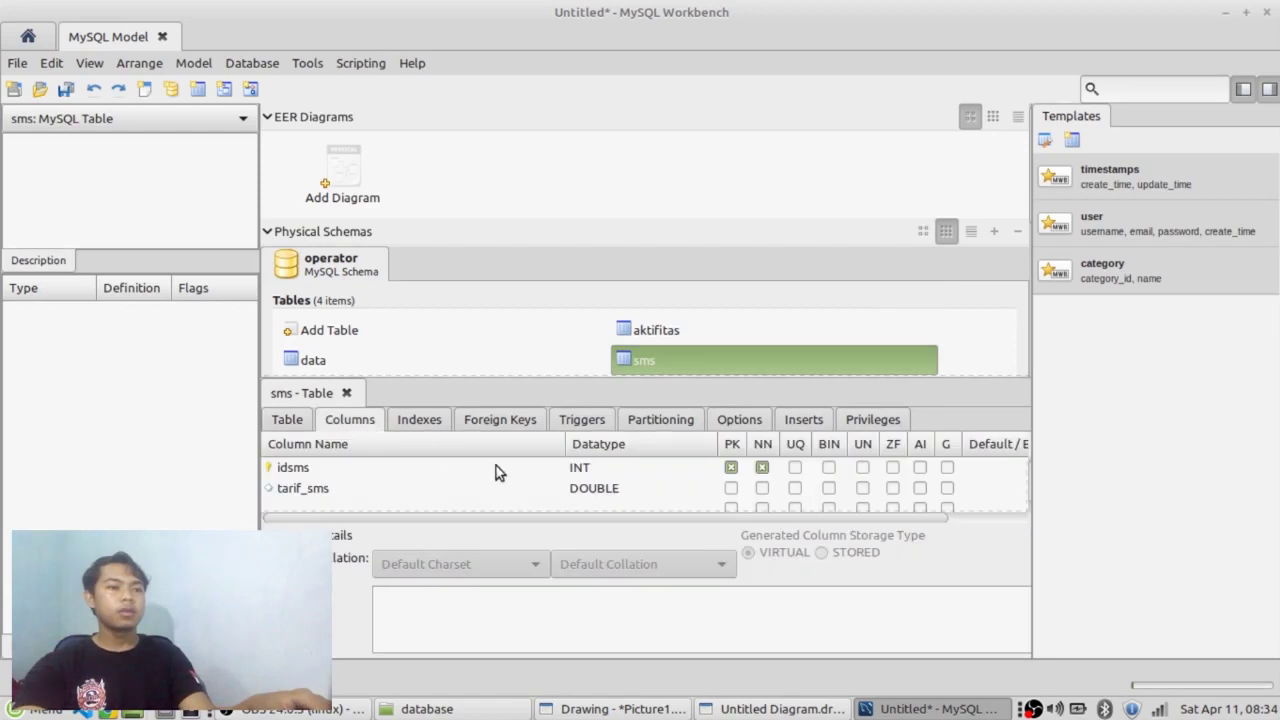
pyautogui.click(346, 393)
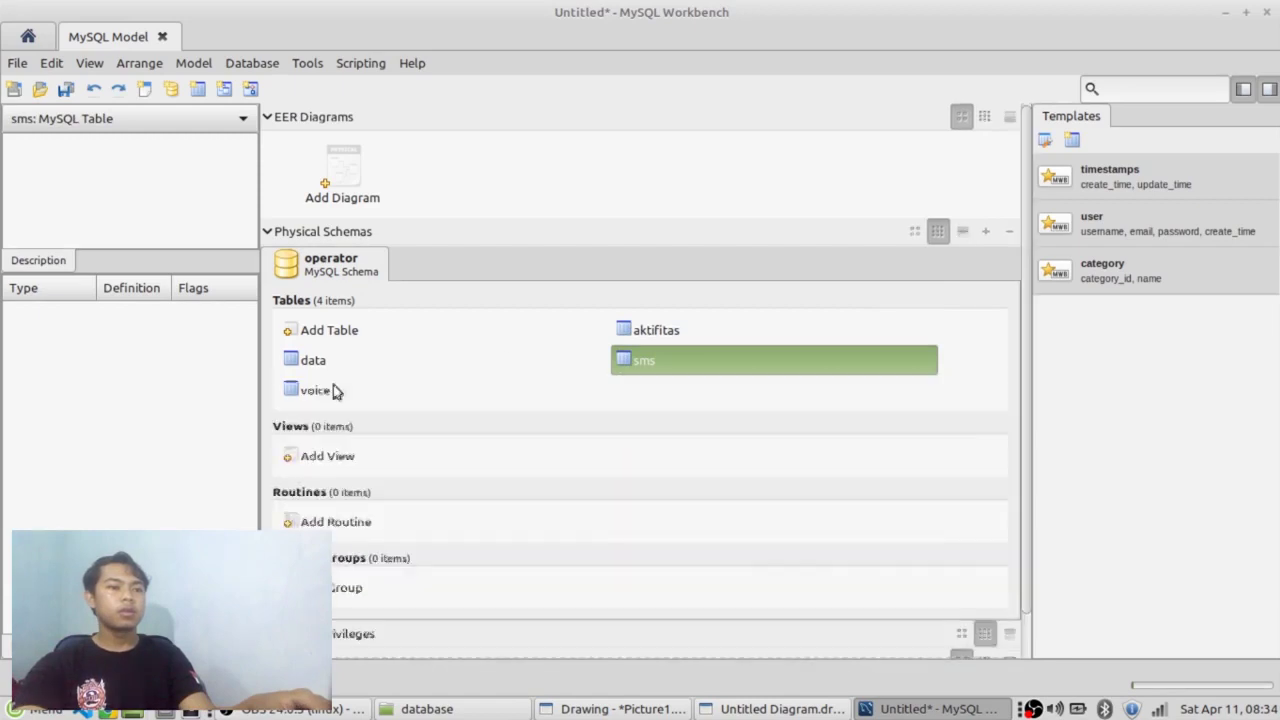
pyautogui.click(290, 362)
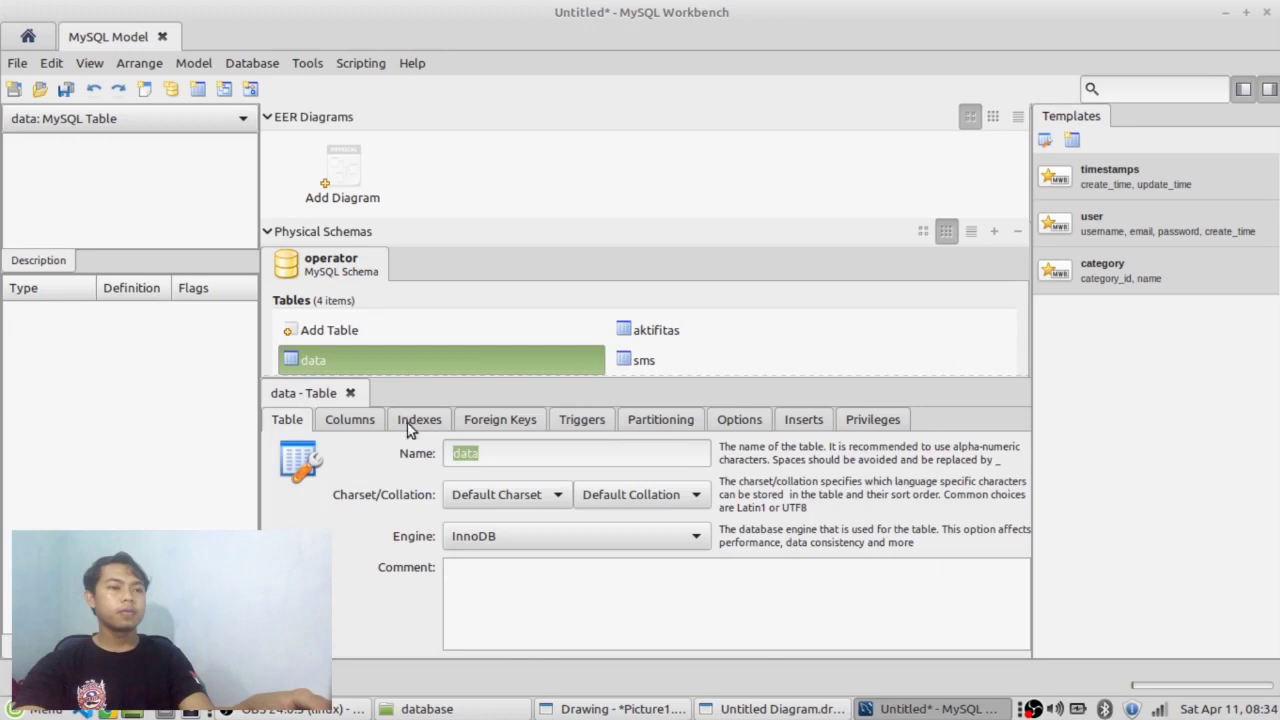
pyautogui.click(349, 393)
pyautogui.click(629, 362)
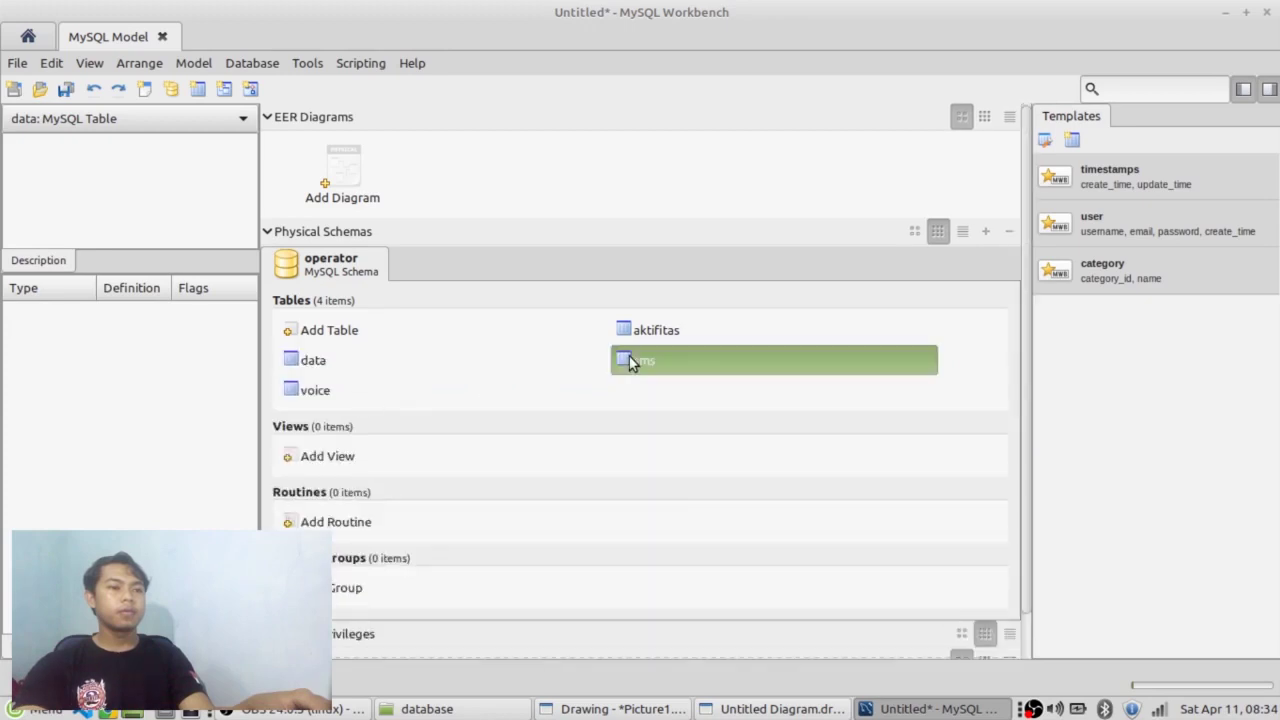
pyautogui.doubleClick(629, 362)
pyautogui.click(372, 420)
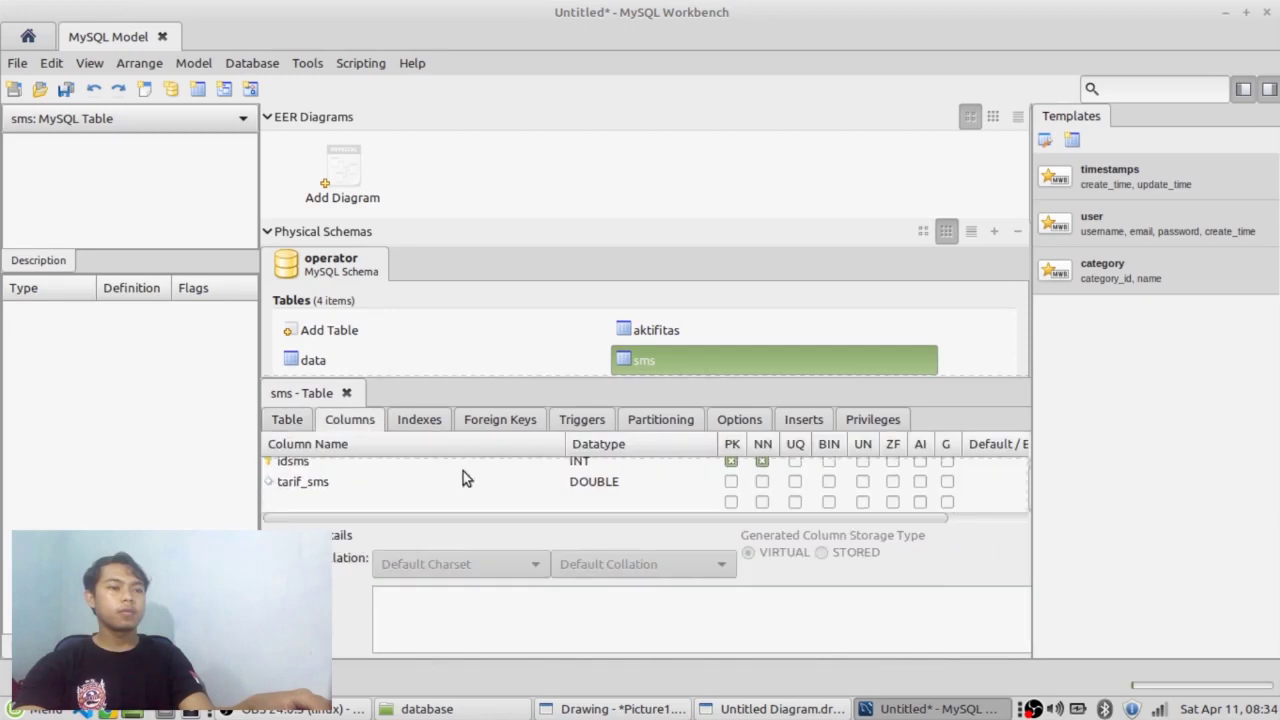
pyautogui.click(347, 393)
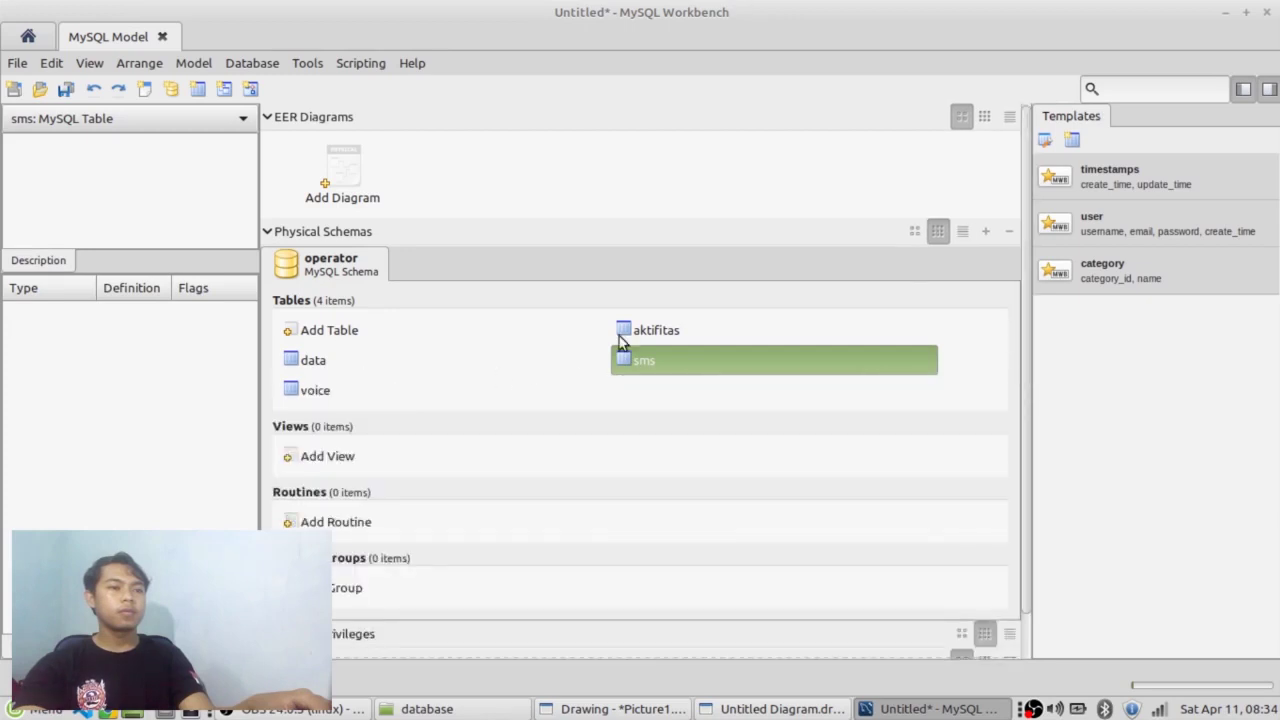
# Examine the voice table's column definitions and close its editor.
pyautogui.doubleClick(290, 391)
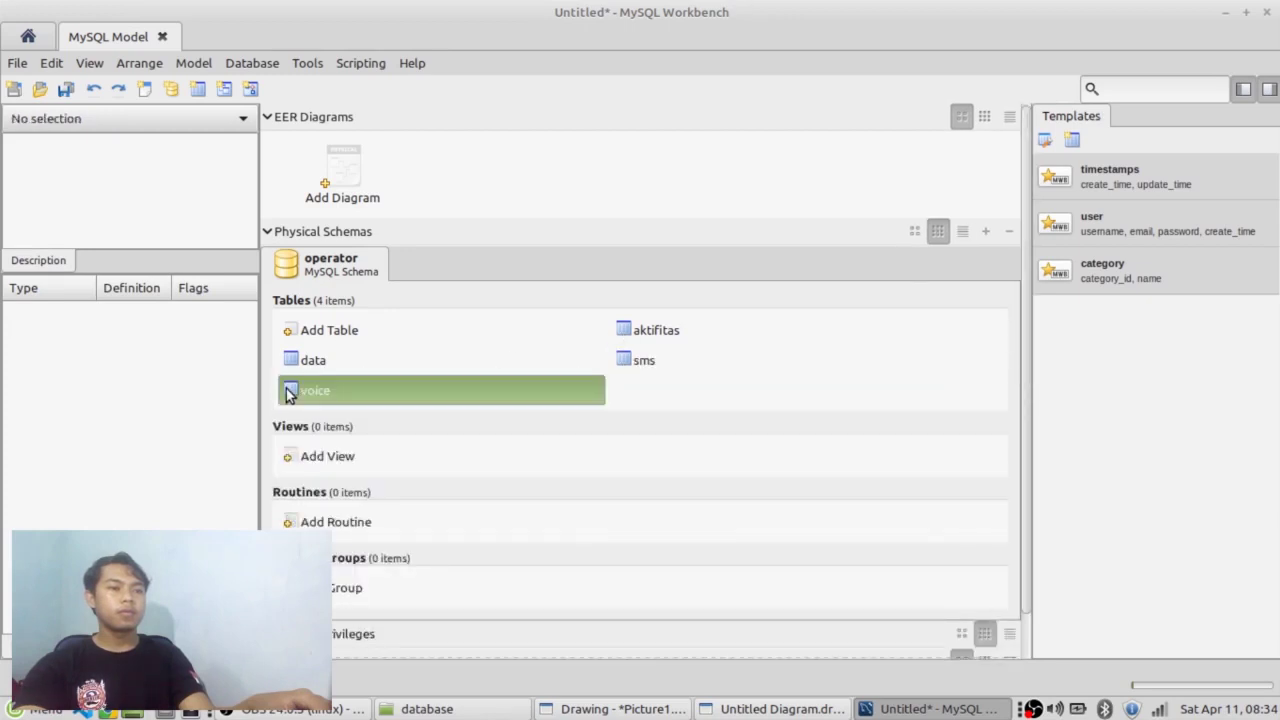
pyautogui.click(352, 420)
pyautogui.scroll(-1, 445, 468)
pyautogui.scroll(1, 448, 468)
pyautogui.click(700, 333)
pyautogui.scroll(-1, 700, 338)
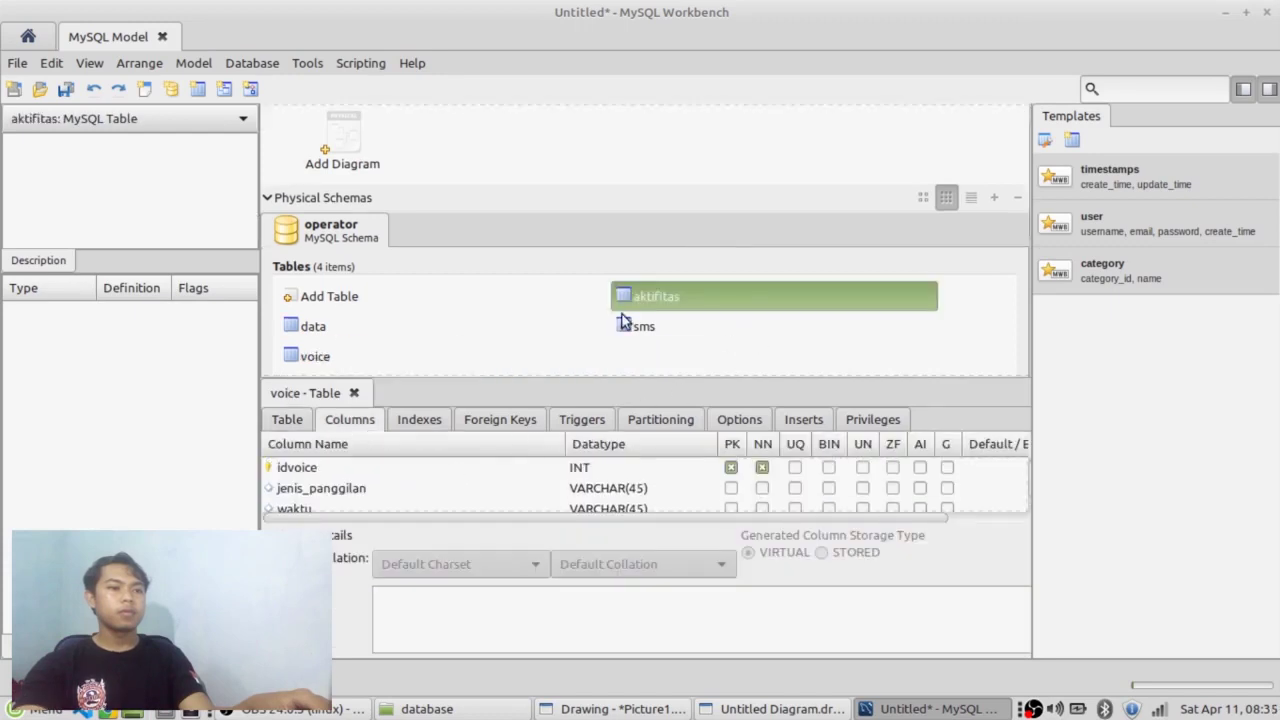
pyautogui.click(728, 334)
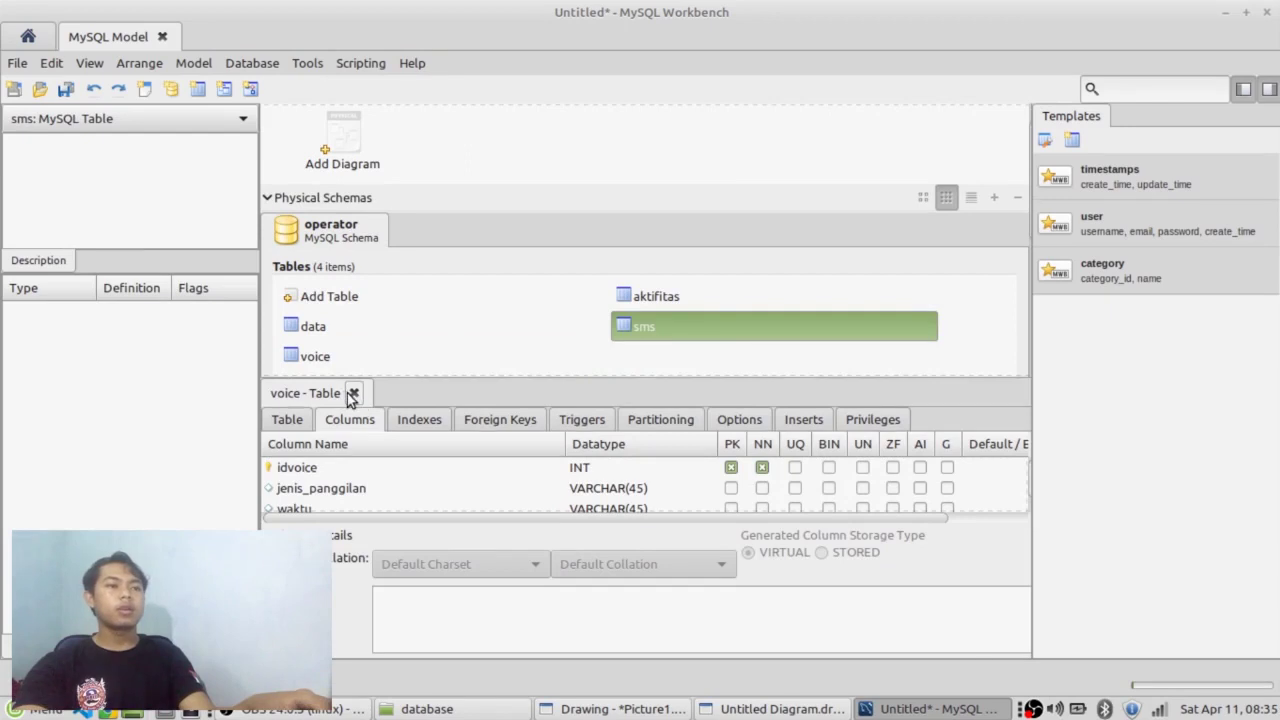
pyautogui.click(352, 393)
pyautogui.scroll(1, 410, 350)
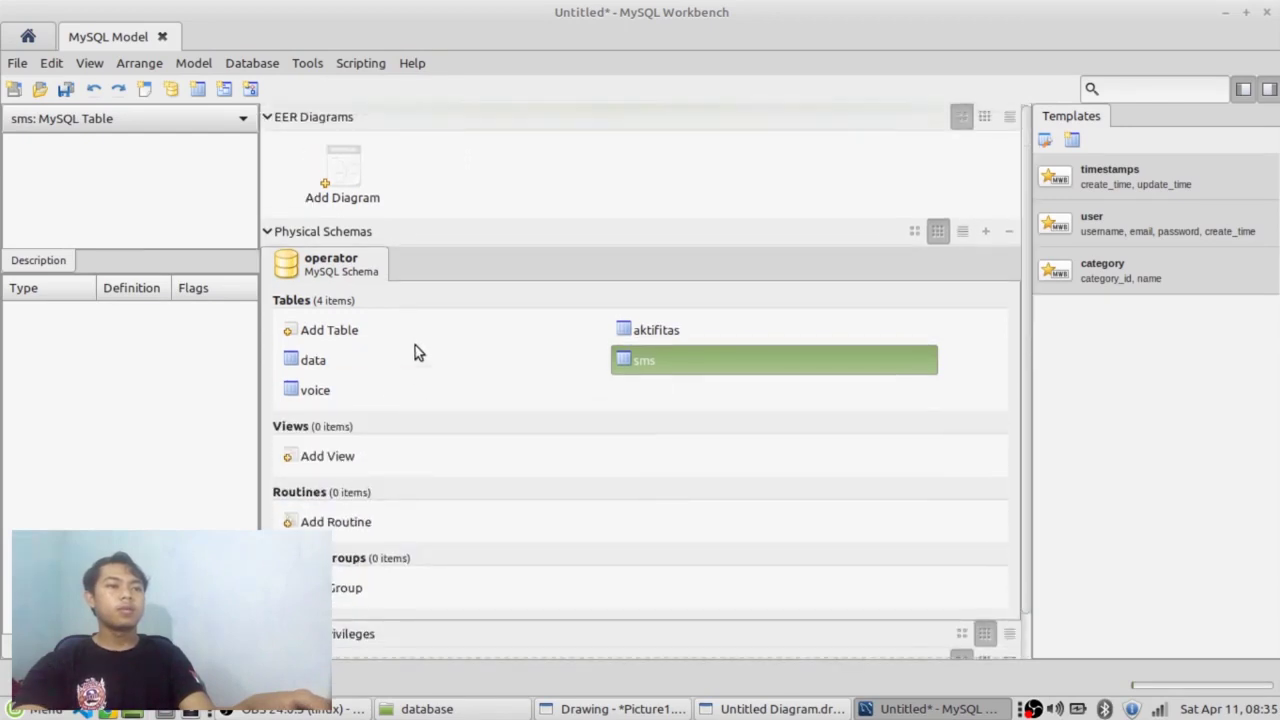
# Switch to draw.io, examine the layanan and pelanggan entities with their attributes, and return to MySQL Workbench.
pyautogui.click(727, 709)
pyautogui.scroll(4, 435, 378)
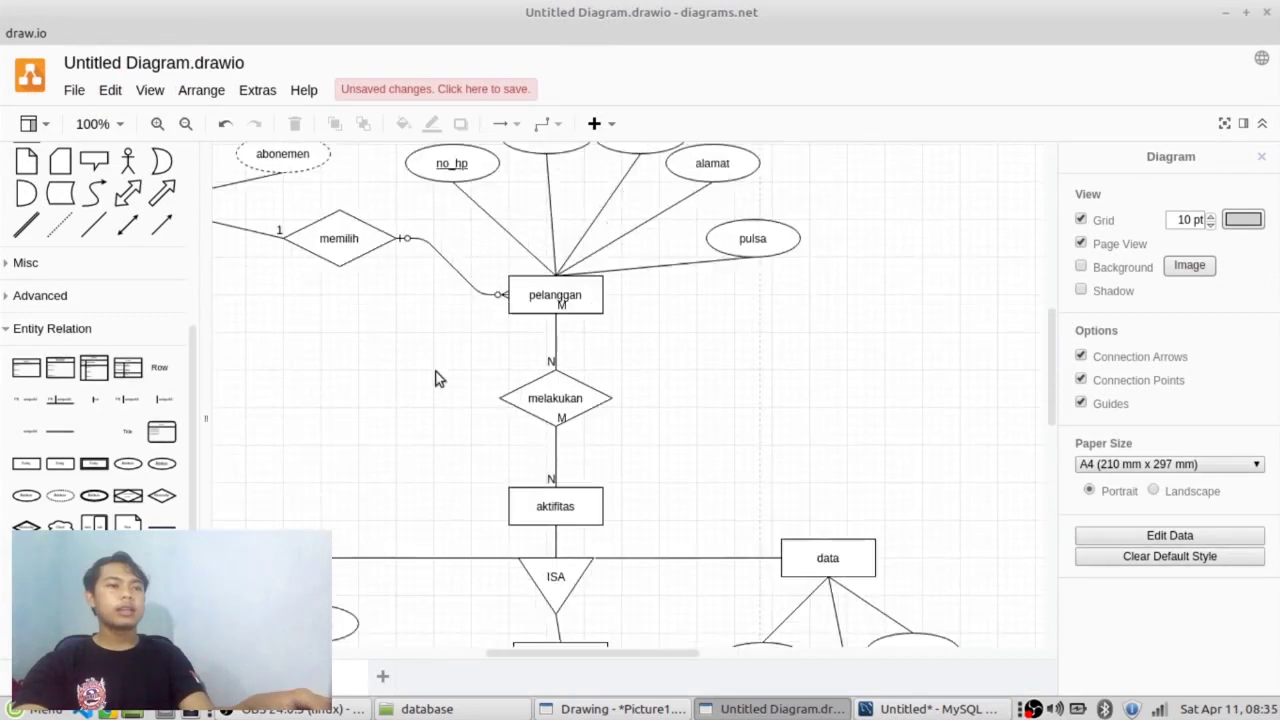
pyautogui.moveTo(539, 658); pyautogui.dragTo(457, 658)
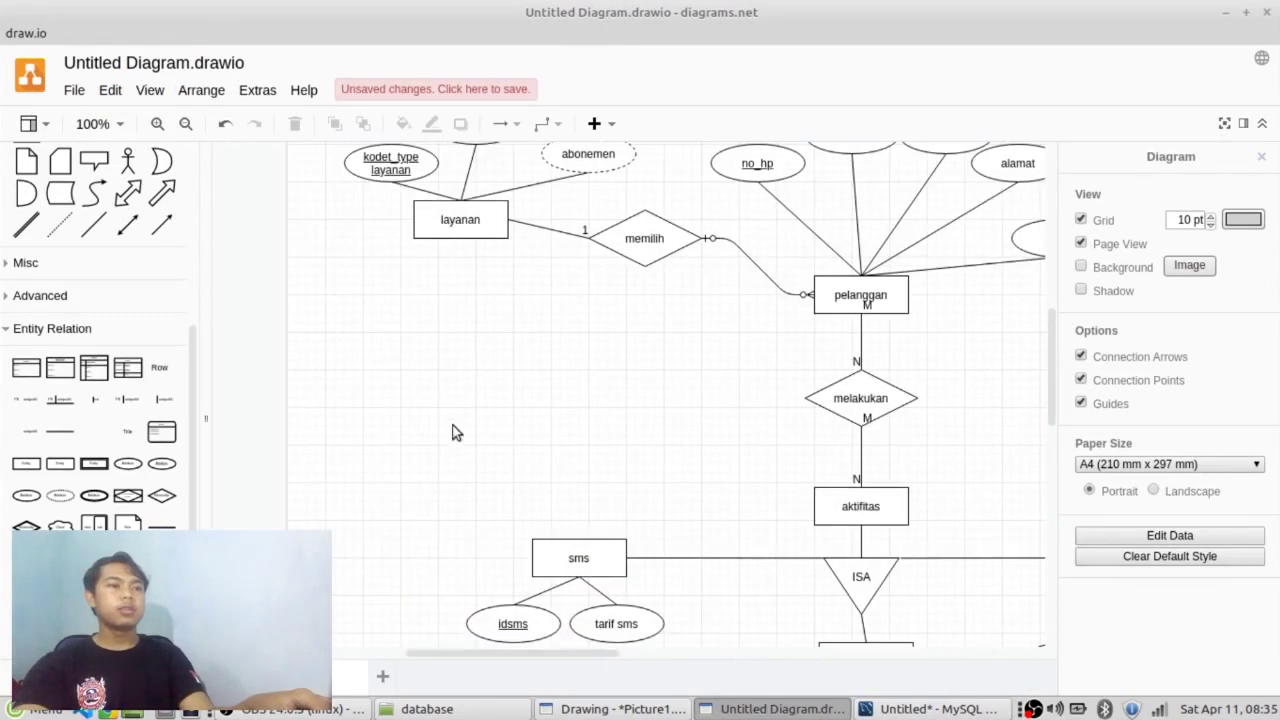
pyautogui.scroll(1, 451, 428)
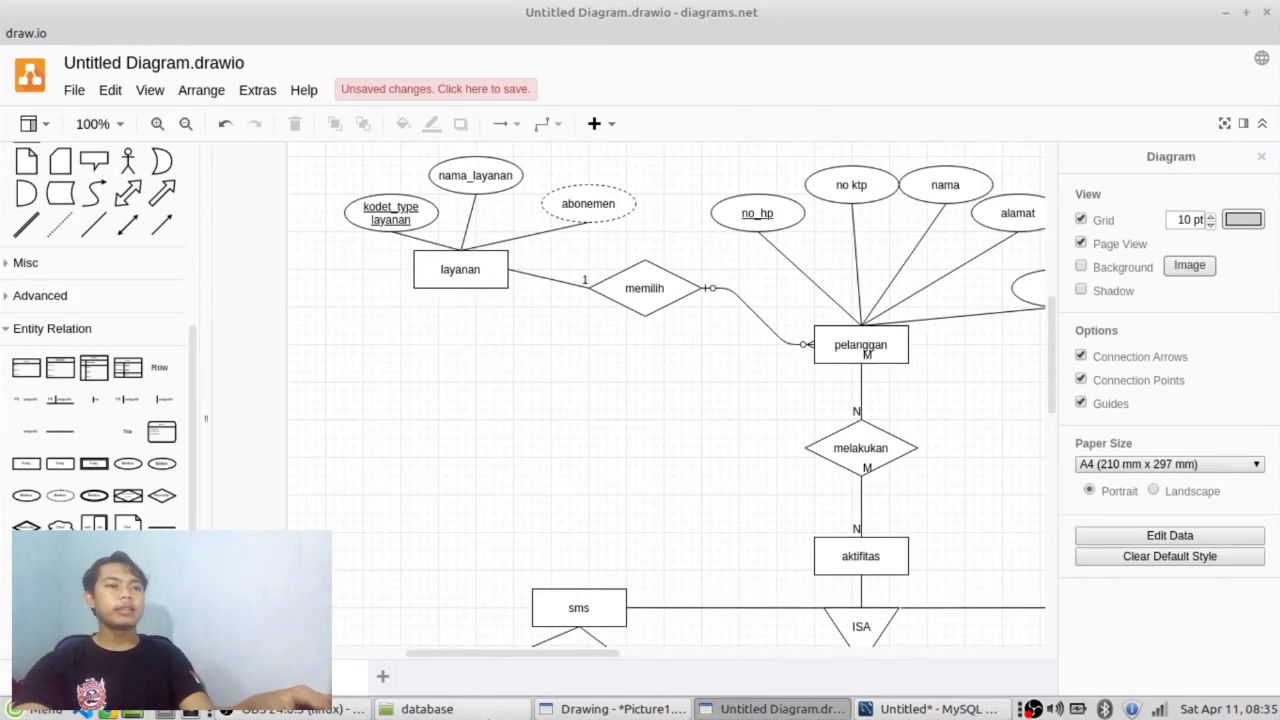
pyautogui.click(868, 709)
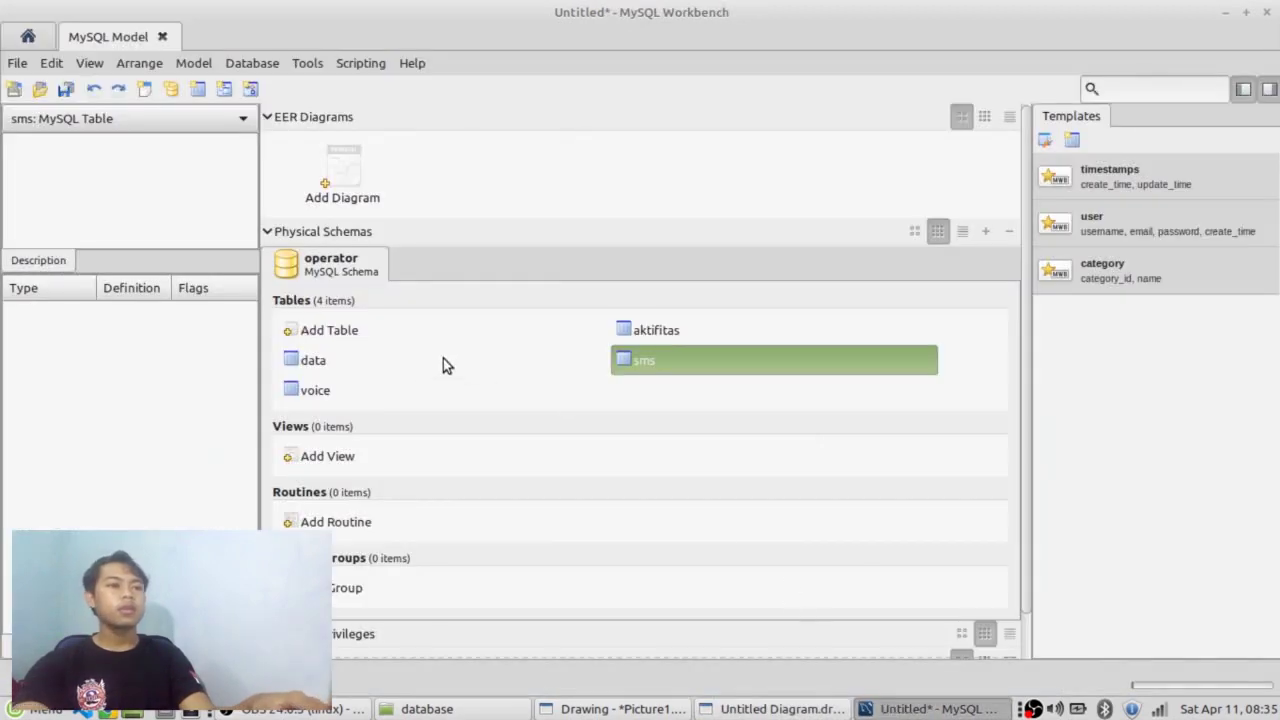
# Add a table named layanan to the operator schema with idlayanan as its INT primary key.
pyautogui.doubleClick(322, 340)
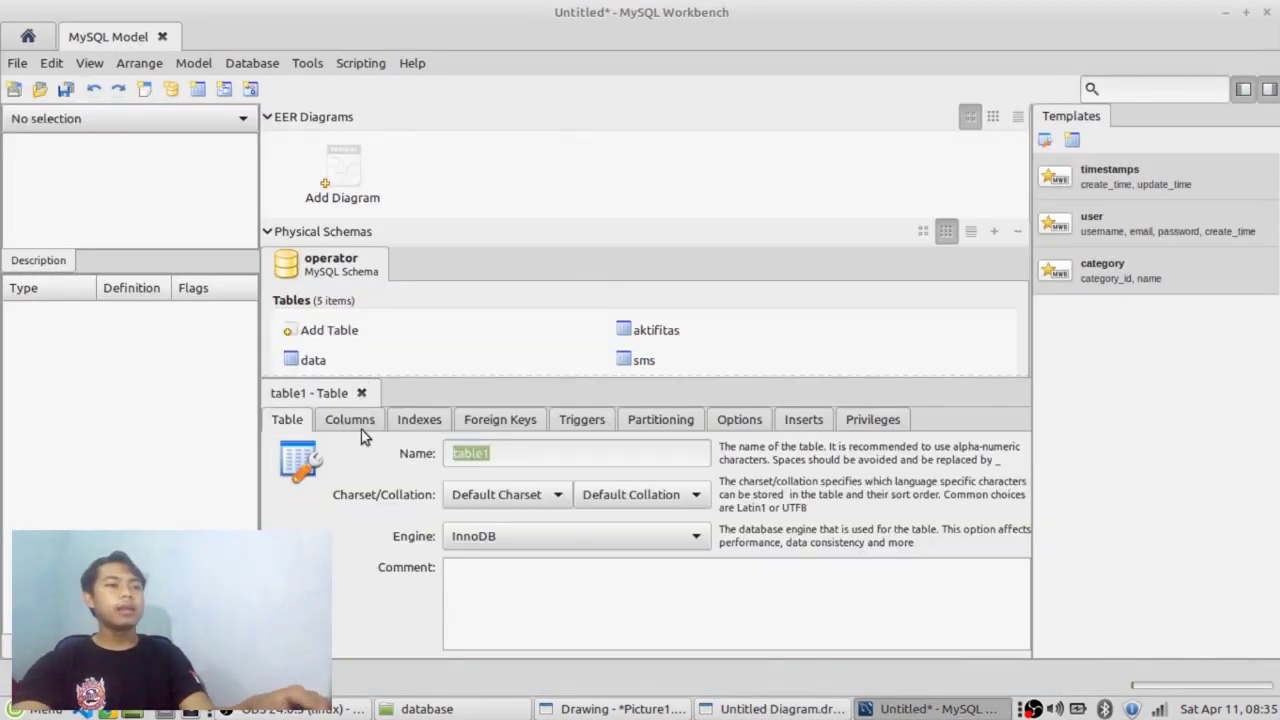
pyautogui.write('layanan')
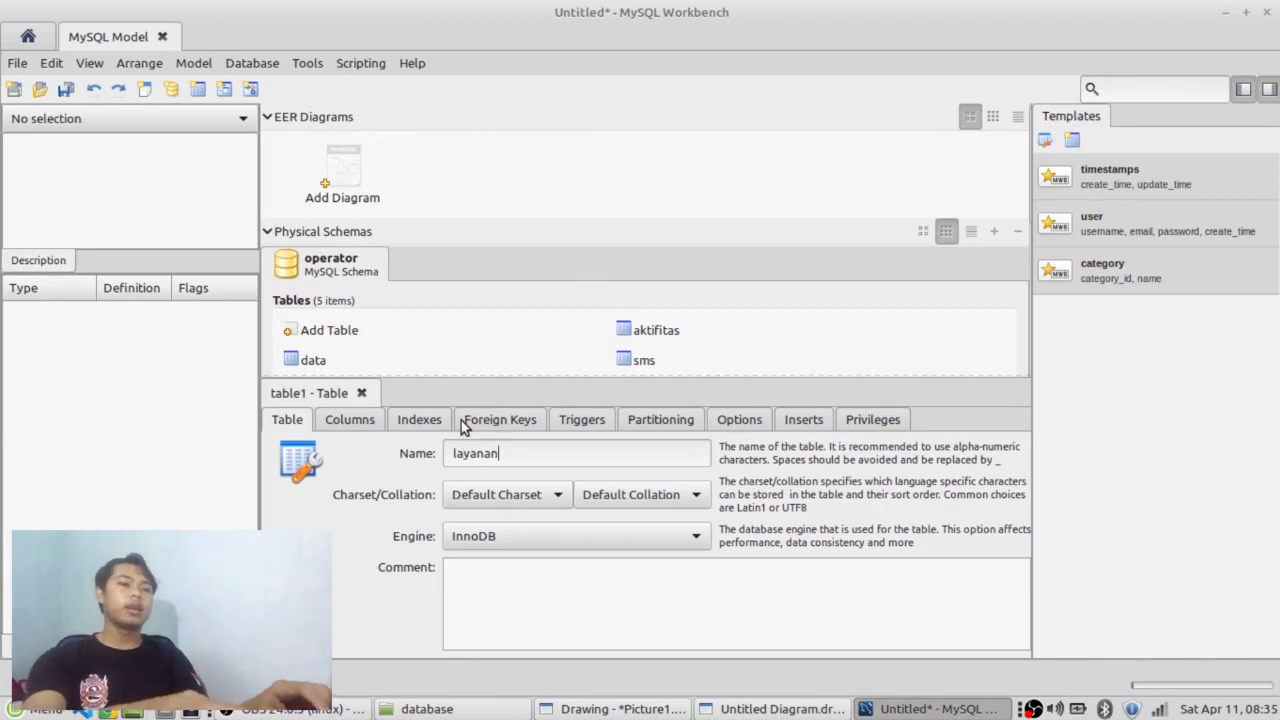
pyautogui.click(349, 419)
pyautogui.doubleClick(414, 466)
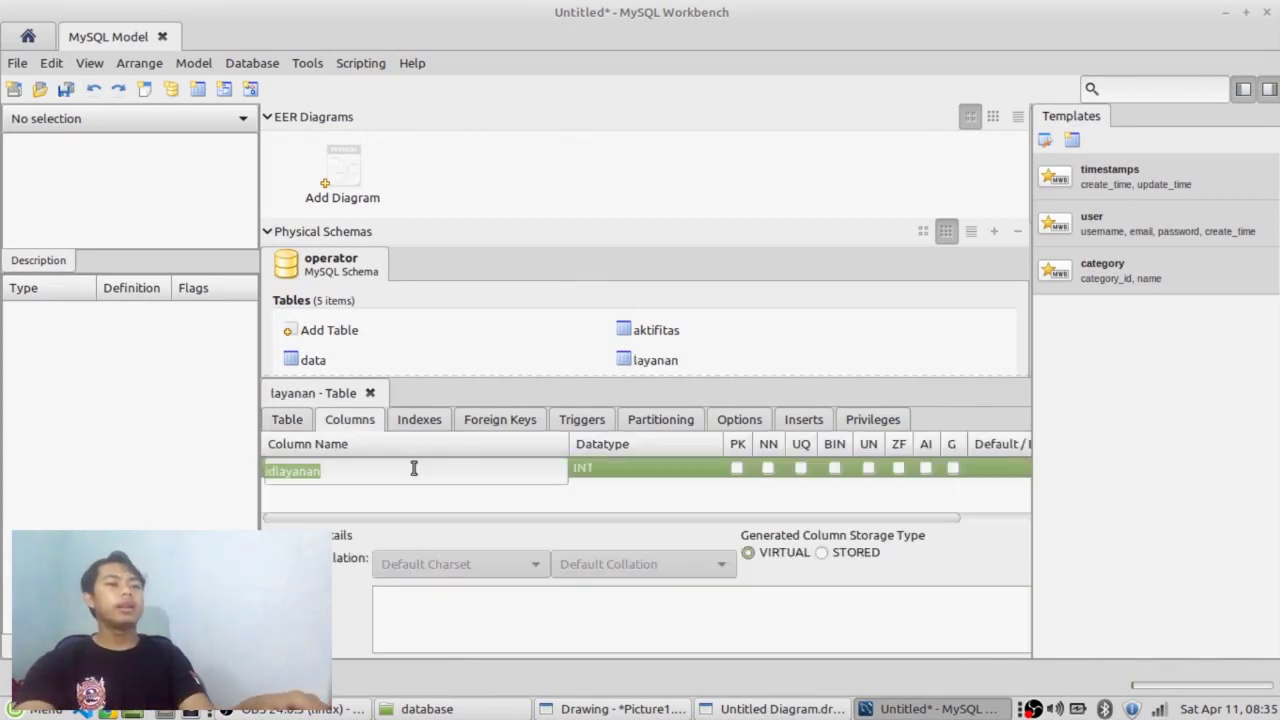
pyautogui.click(737, 468)
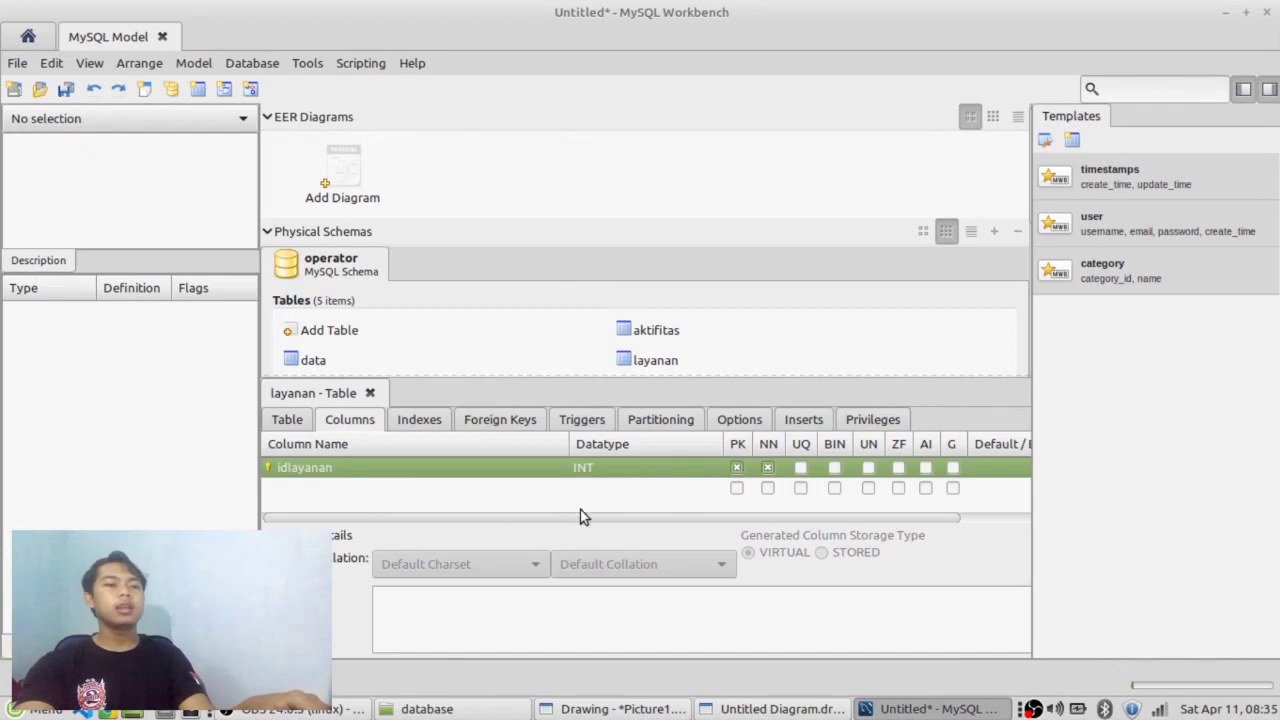
# Add a VARCHAR(45) column named nama_layanan to the layanan table.
pyautogui.click(351, 494)
pyautogui.click(353, 493)
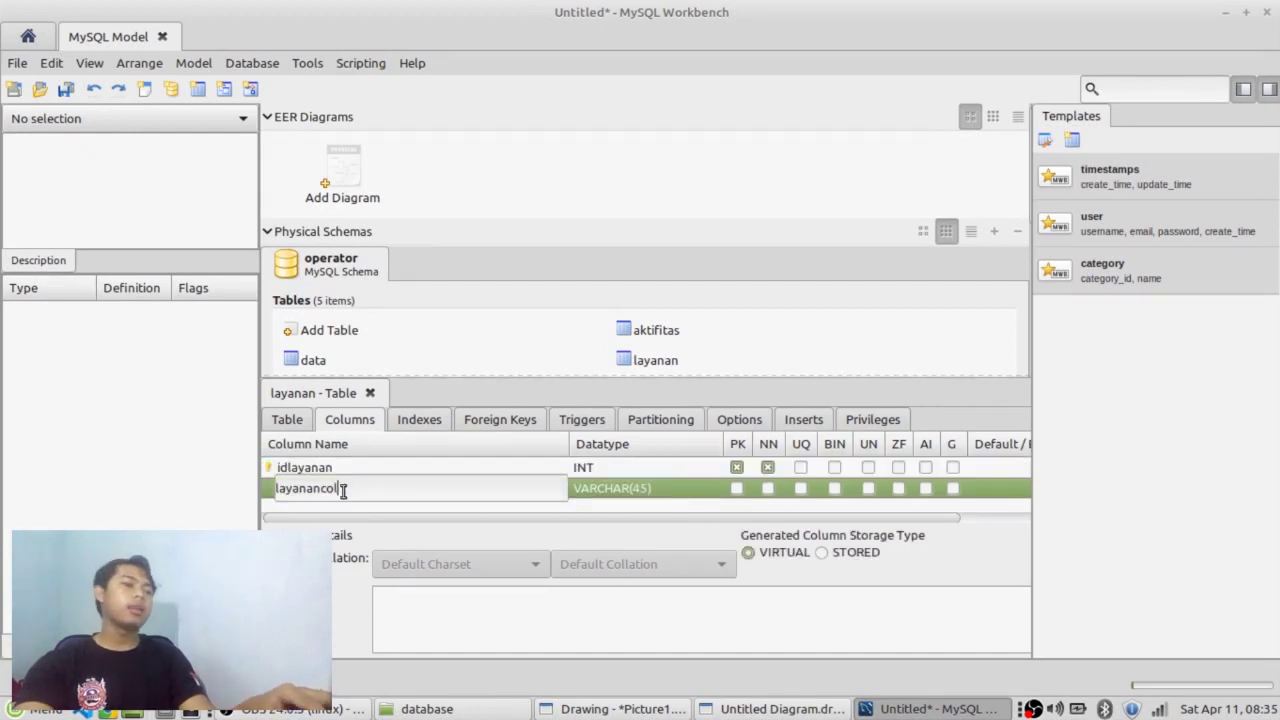
pyautogui.write('nama_l')
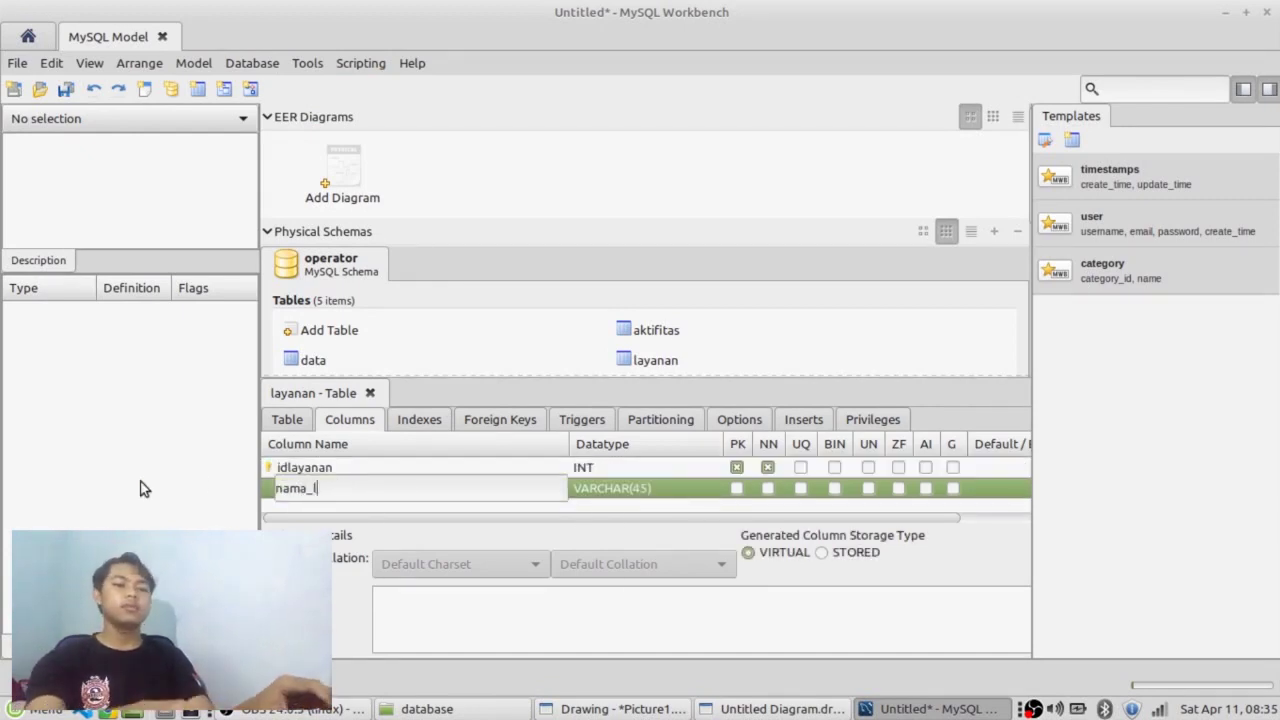
pyautogui.write('ayanan')
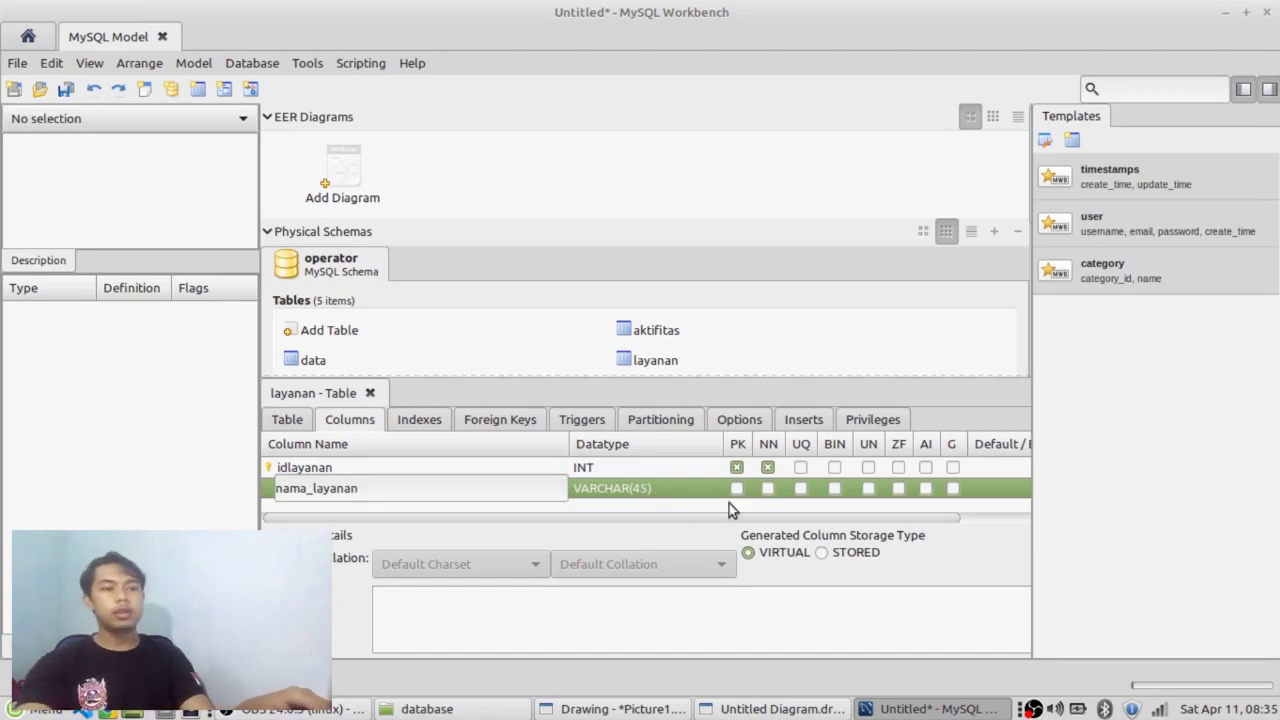
pyautogui.press('Return')
pyautogui.click(413, 508)
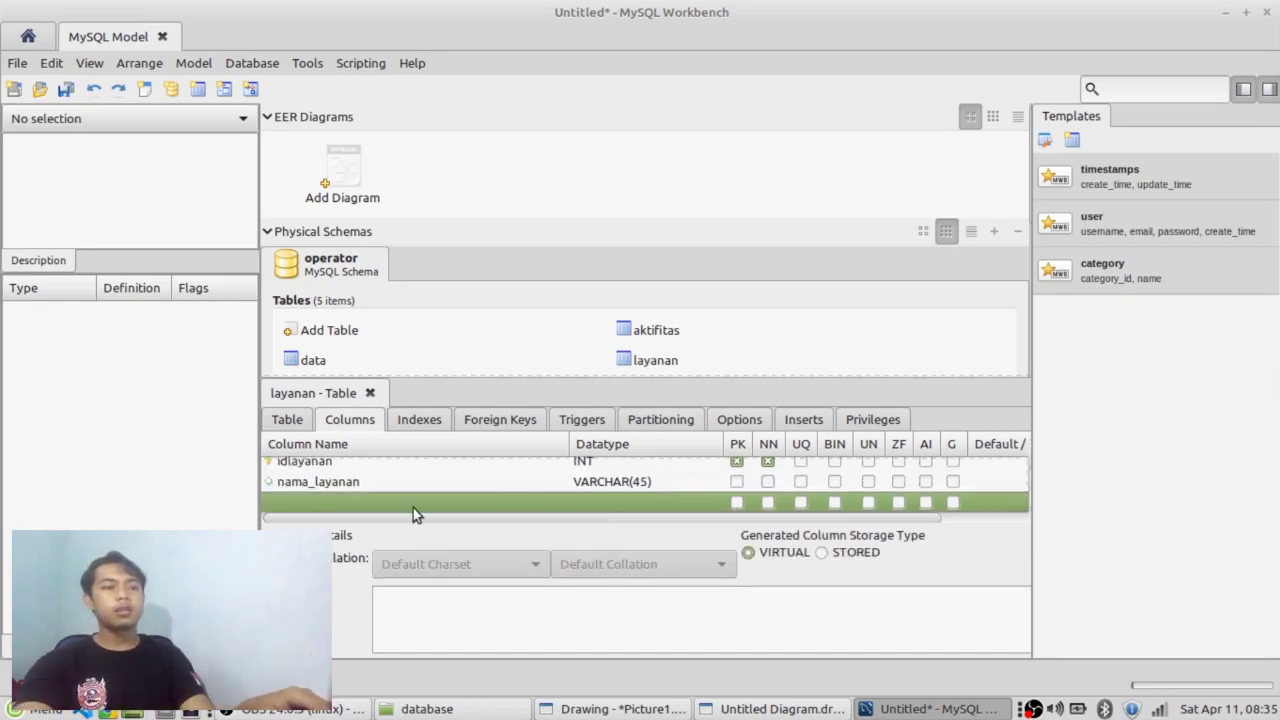
pyautogui.click(413, 508)
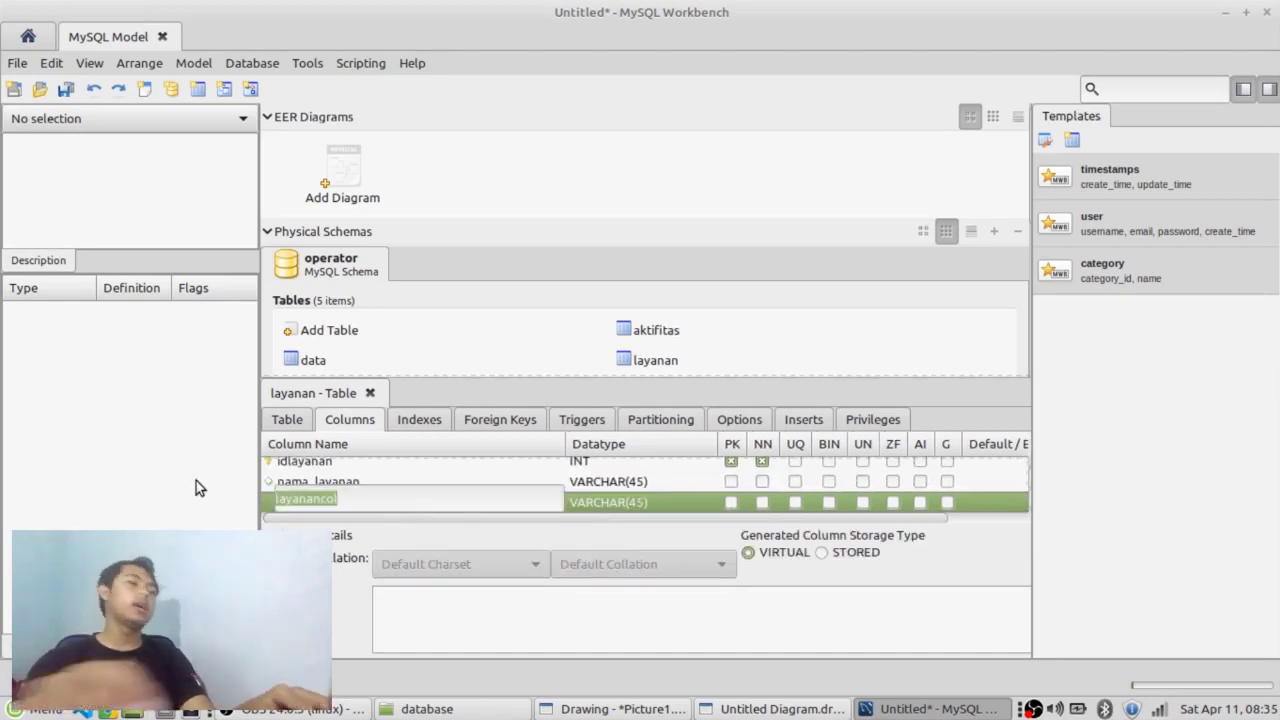
pyautogui.write('adno')
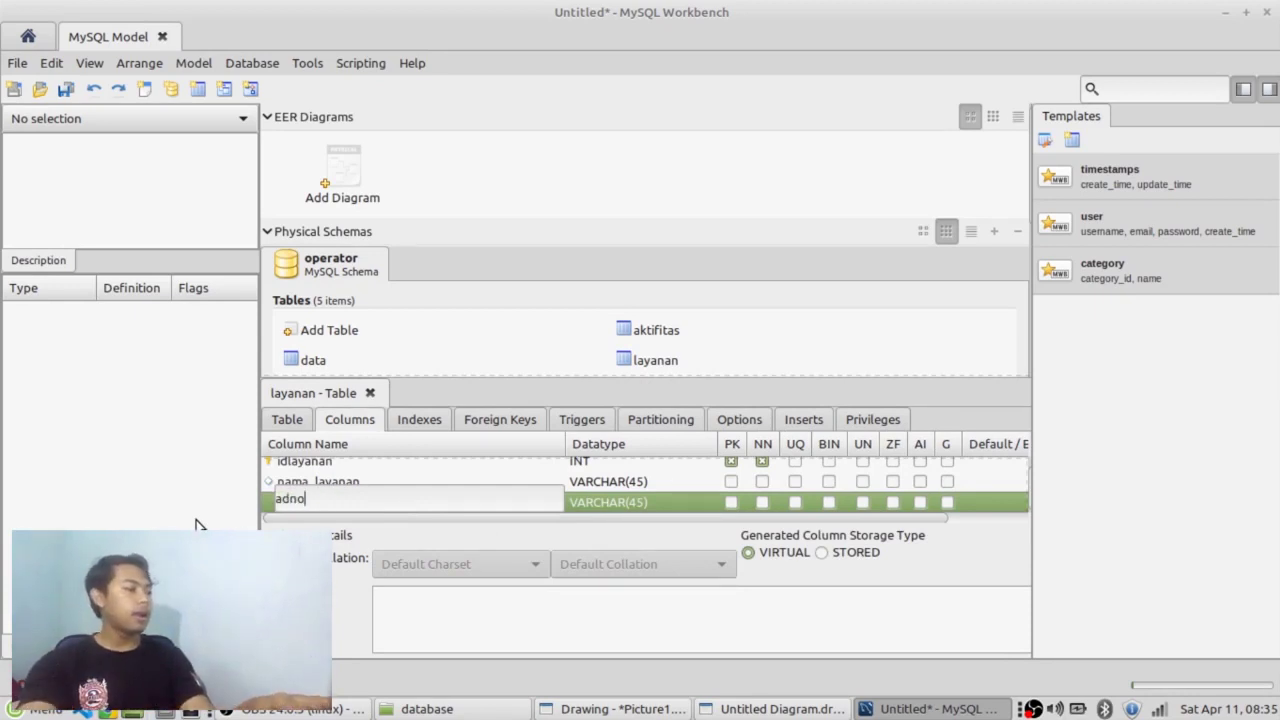
pyautogui.press('BackSpace')
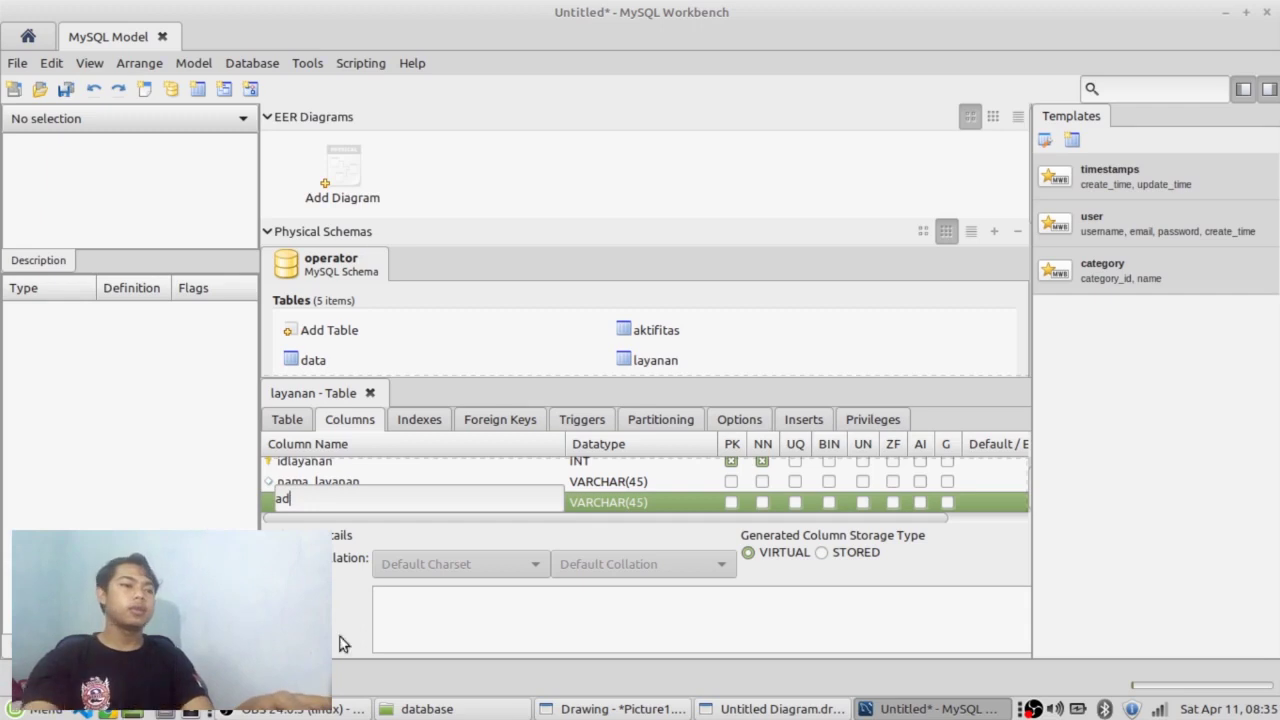
# Switch to the Picture1.png drawing, read the layanan attributes in the problem description, and return to MySQL Workbench.
pyautogui.click(729, 709)
pyautogui.click(615, 709)
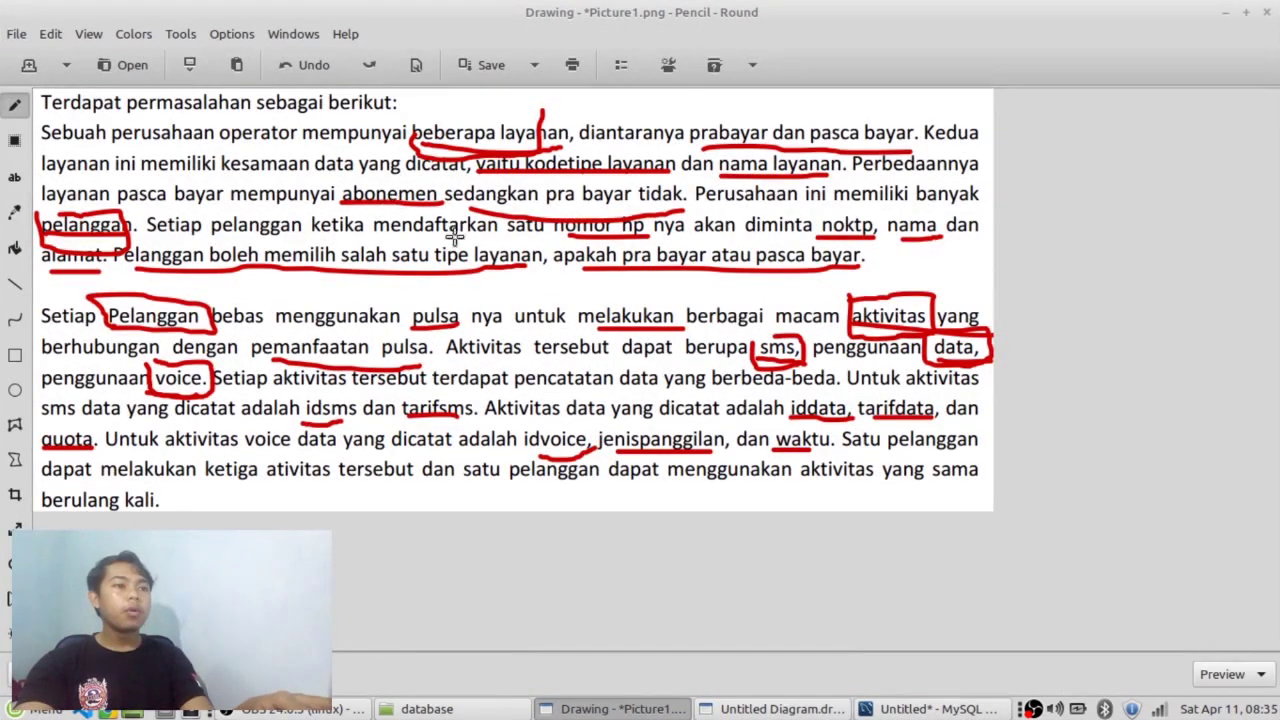
pyautogui.click(965, 706)
# Add a third VARCHAR(45) column named abonemen to the layanan table.
pyautogui.click(398, 495)
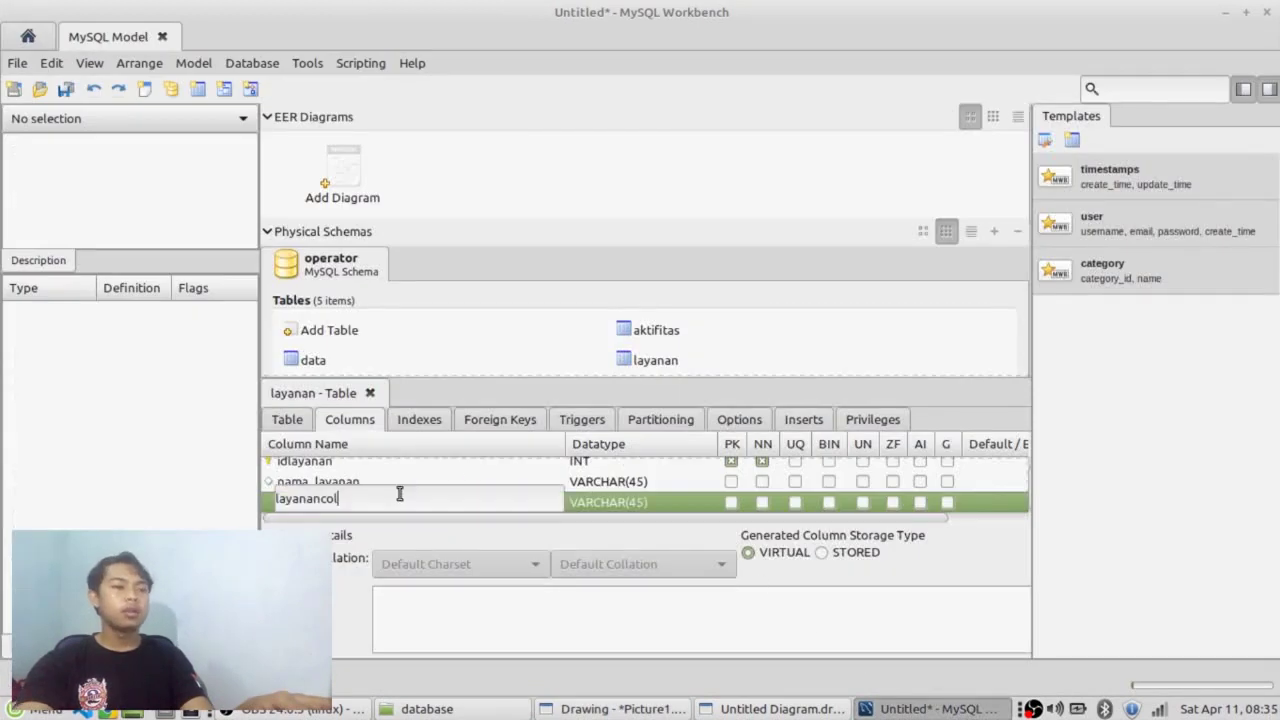
pyautogui.press('BackSpace')
pyautogui.press('BackSpace')
pyautogui.press('BackSpace')
pyautogui.press('BackSpace')
pyautogui.press('BackSpace')
pyautogui.press('BackSpace')
pyautogui.press('BackSpace')
pyautogui.press('BackSpace')
pyautogui.press('BackSpace')
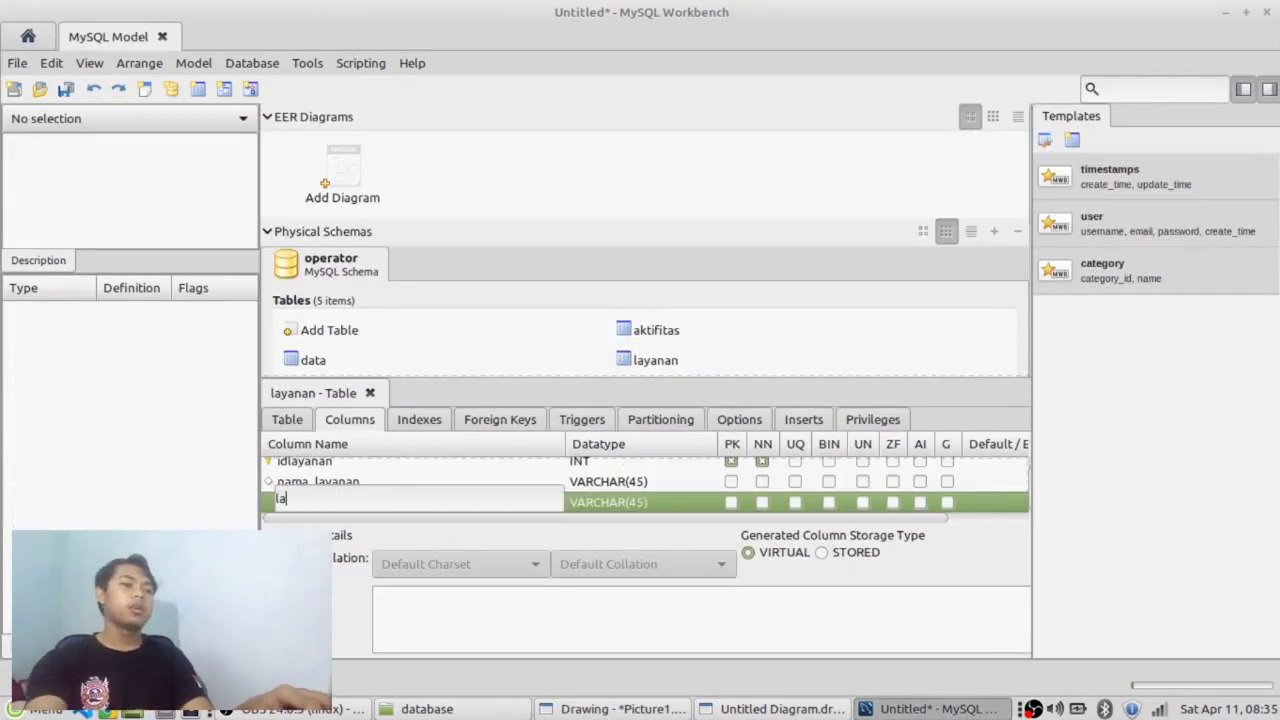
pyautogui.press('BackSpace')
pyautogui.write('ab')
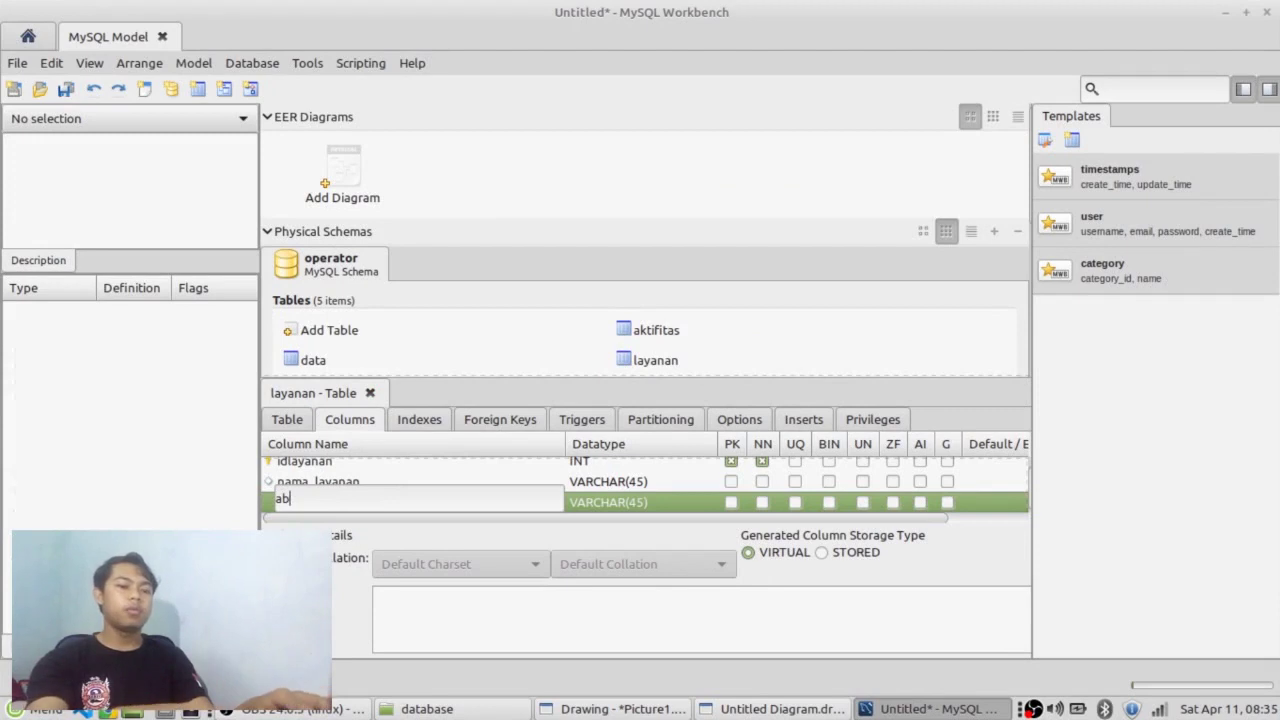
pyautogui.write('onemen')
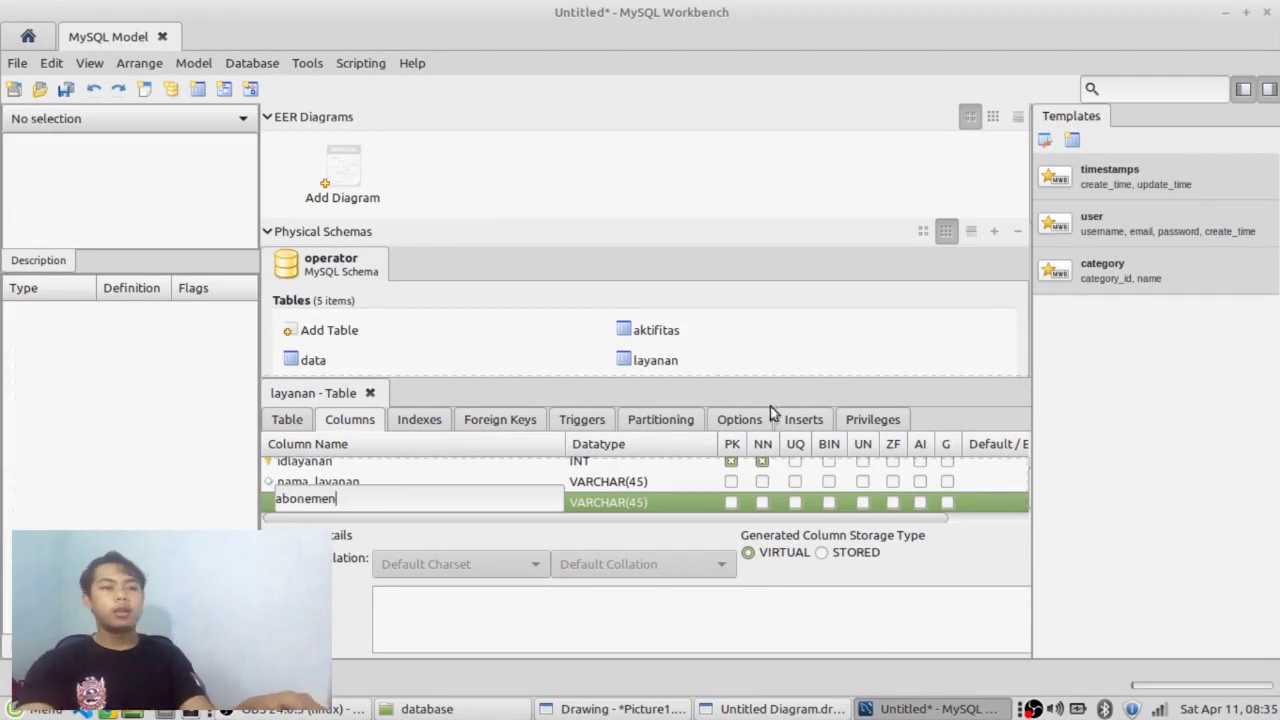
pyautogui.press('Return')
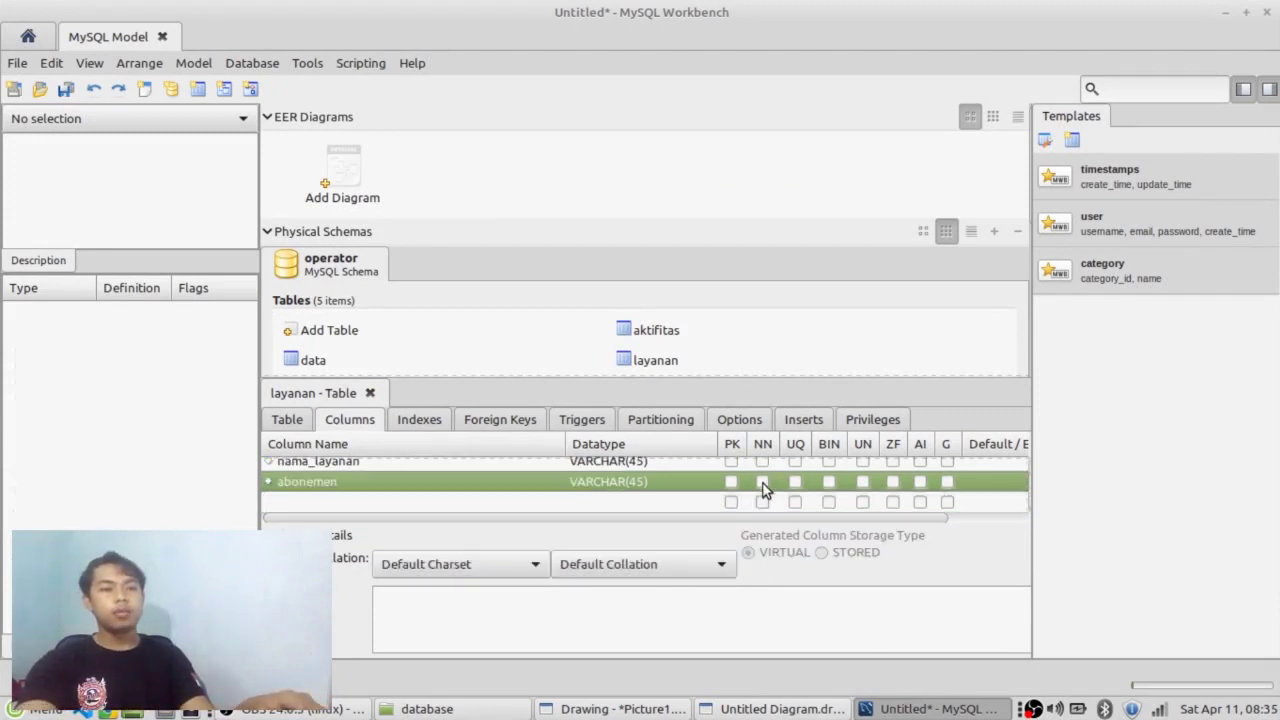
# Make the nama_layanan column not null and close the layanan table editor.
pyautogui.click(762, 462)
pyautogui.scroll(1, 756, 490)
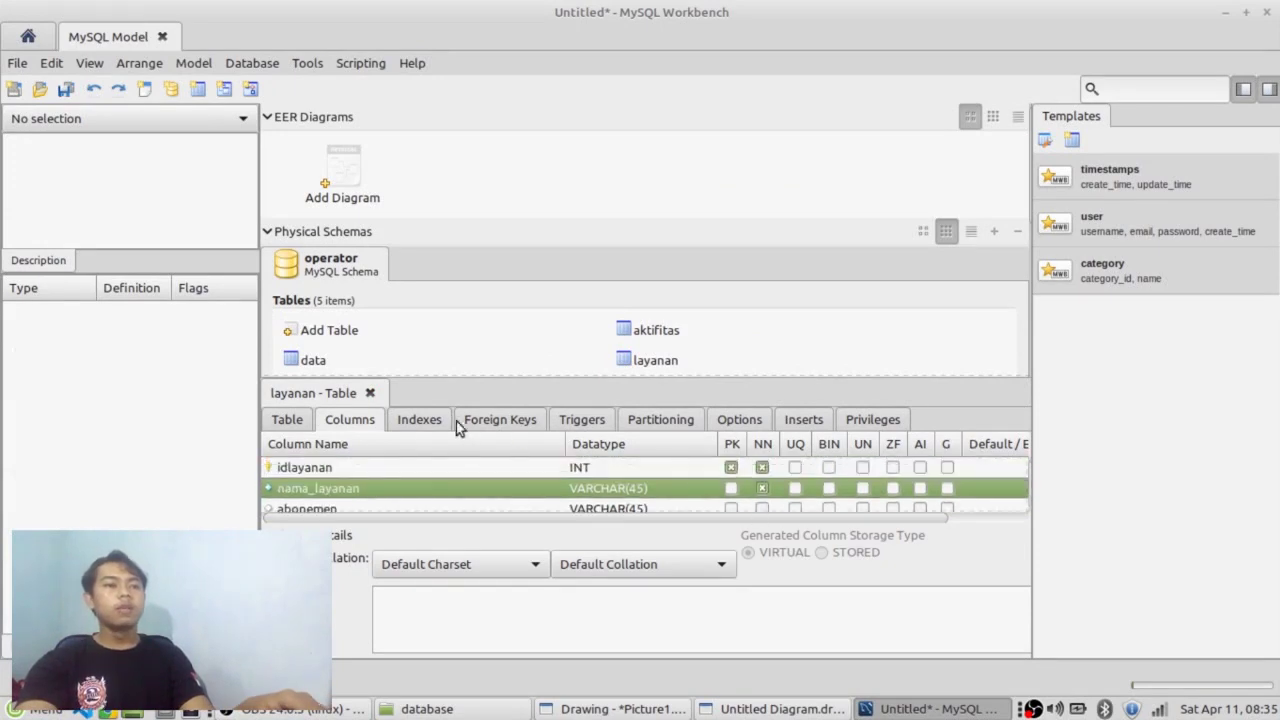
pyautogui.click(370, 393)
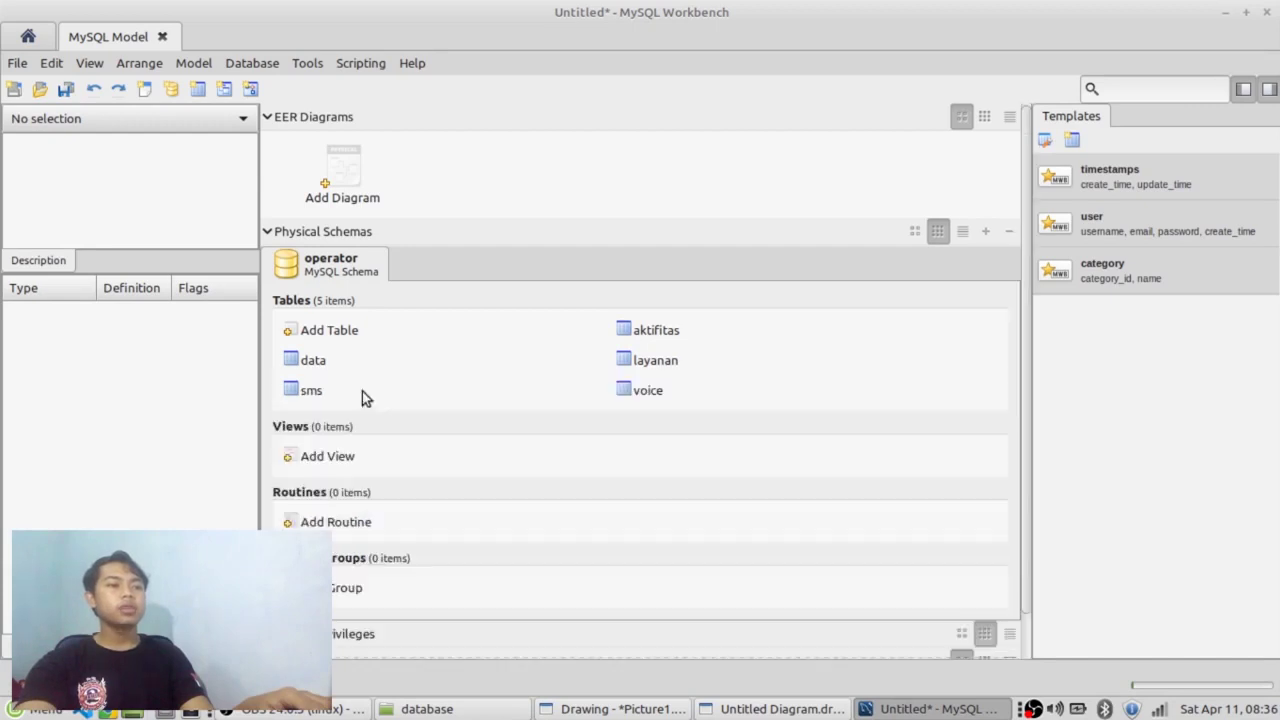
# Switch to draw.io, examine the pelanggan entity's attributes and relationships, and return to MySQL Workbench.
pyautogui.click(695, 703)
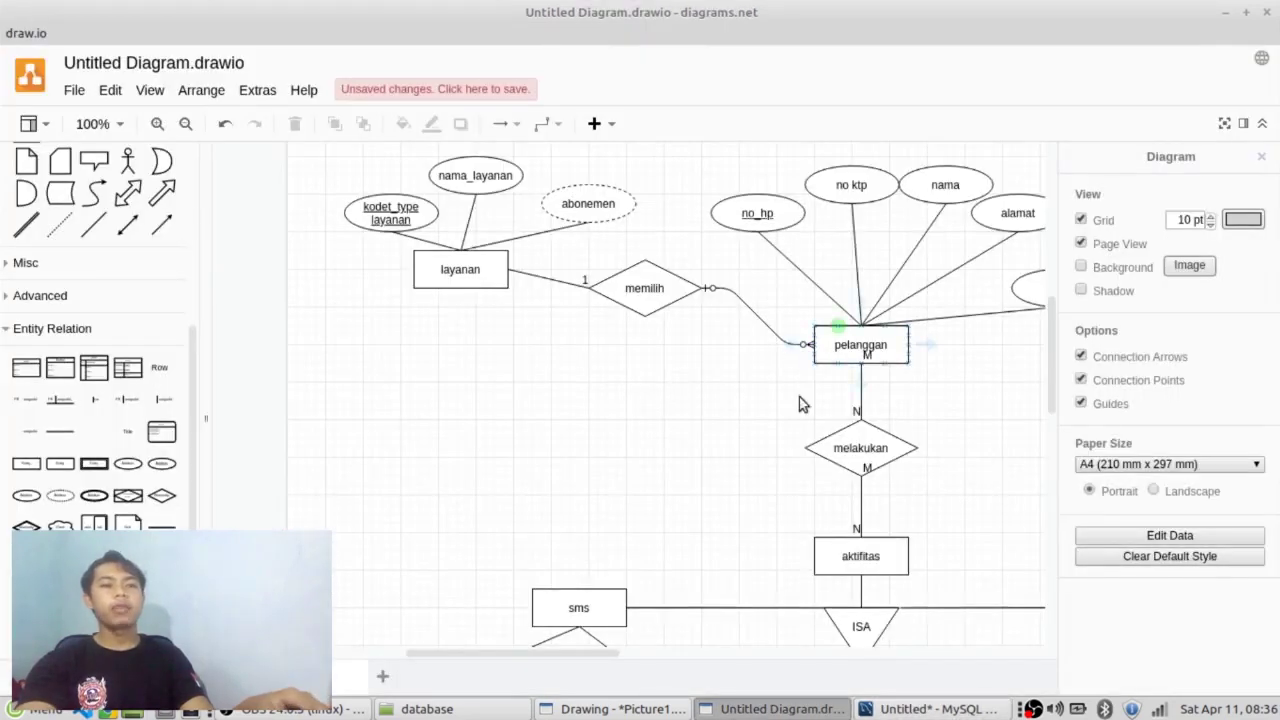
pyautogui.click(885, 712)
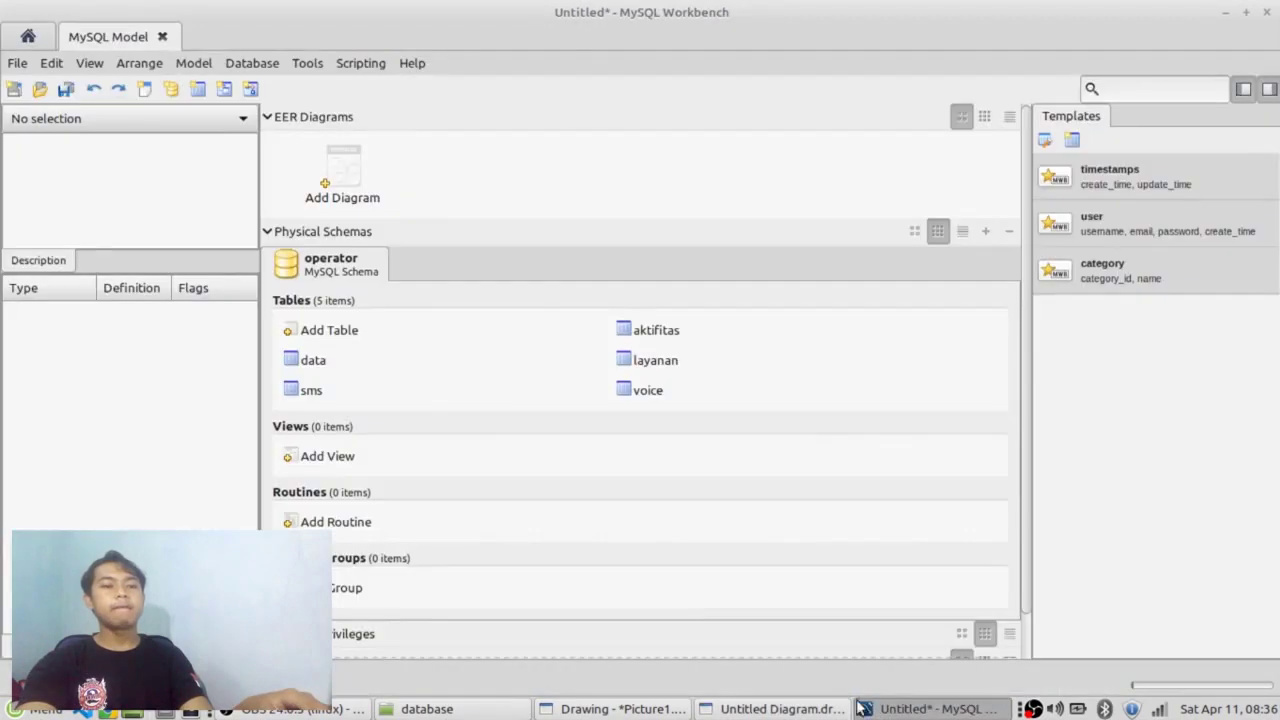
pyautogui.click(760, 702)
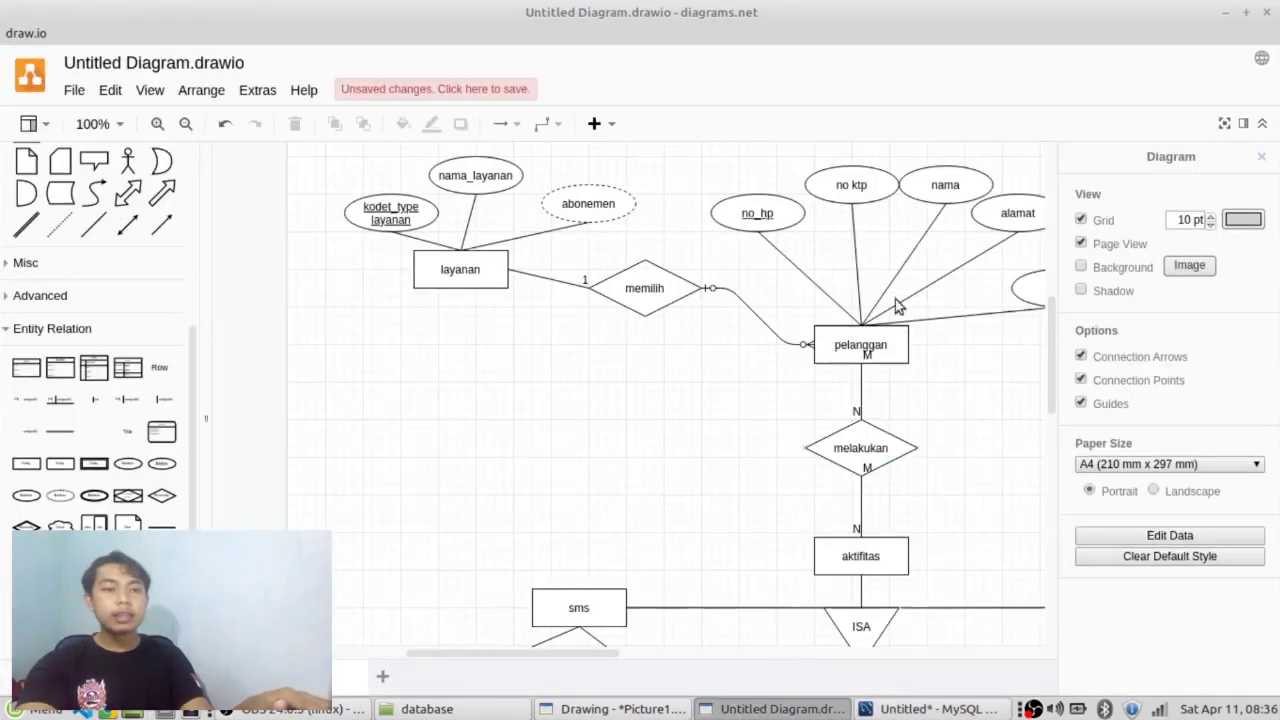
pyautogui.click(895, 709)
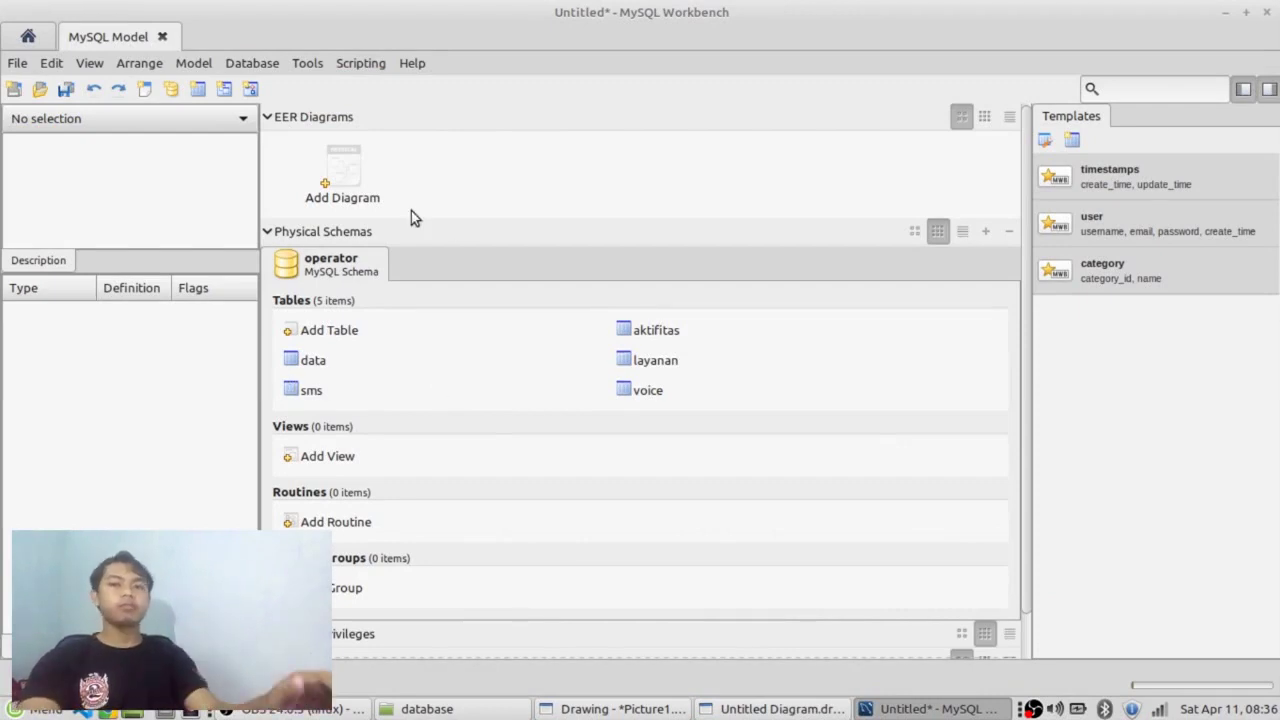
# Add a table named pelanggan to the operator schema with no_hp as its INT primary key.
pyautogui.doubleClick(292, 334)
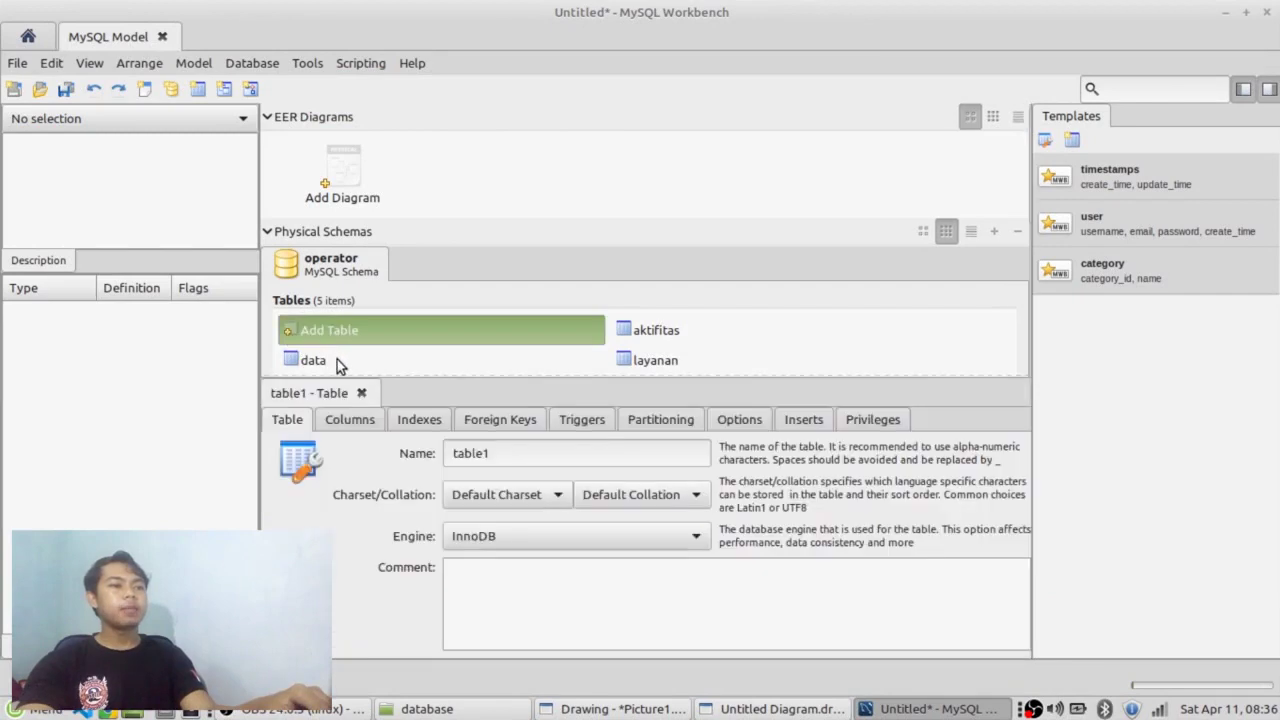
pyautogui.write('pelanggan')
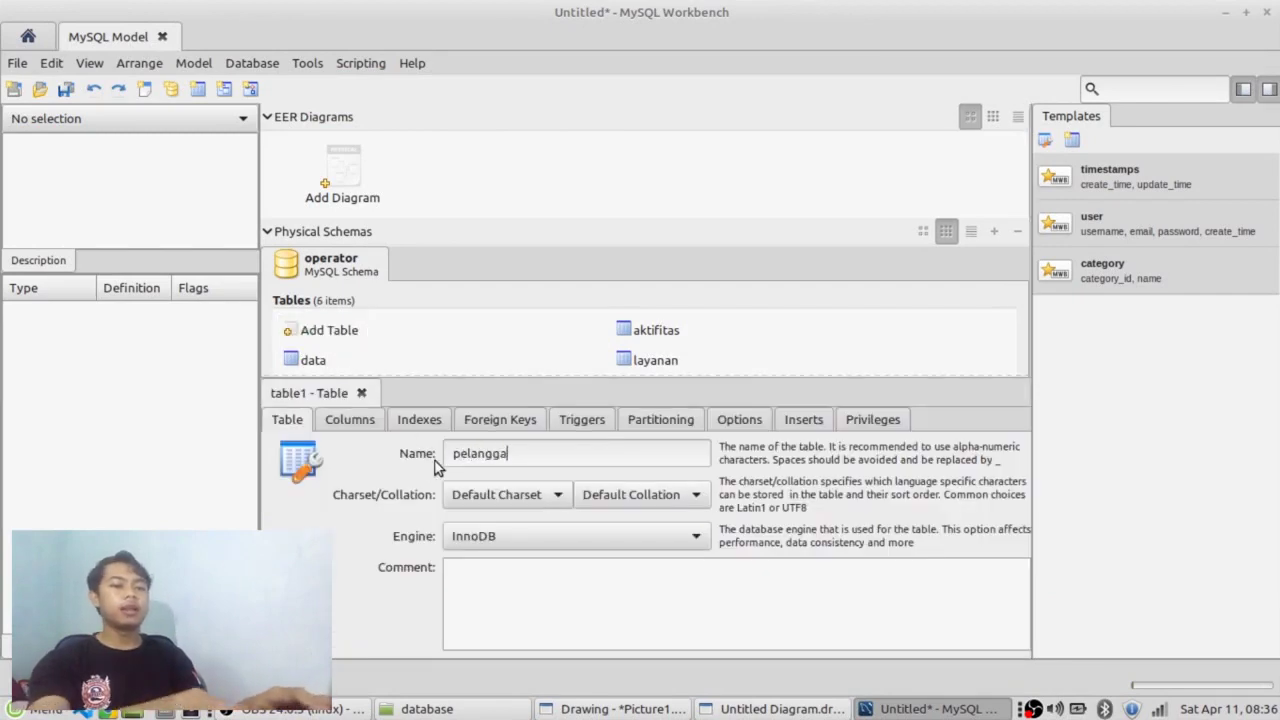
pyautogui.click(334, 422)
pyautogui.click(394, 472)
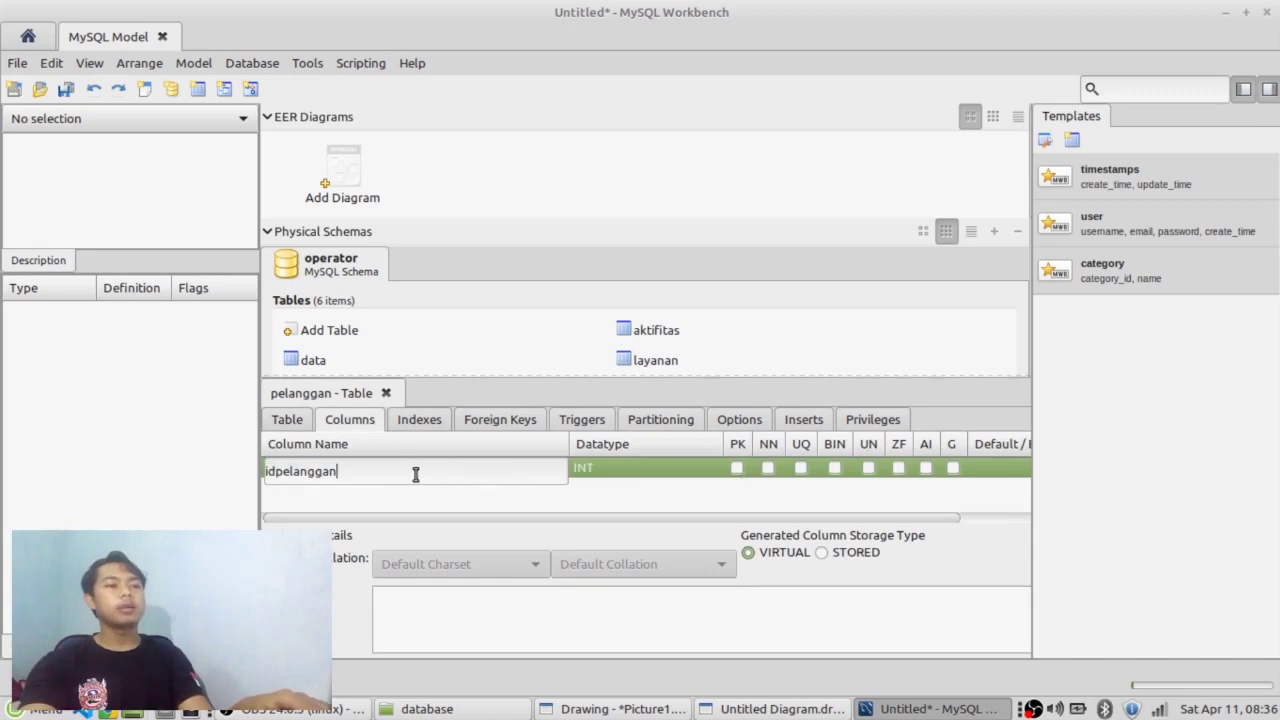
pyautogui.moveTo(416, 474); pyautogui.dragTo(219, 473)
pyautogui.write('no_hp')
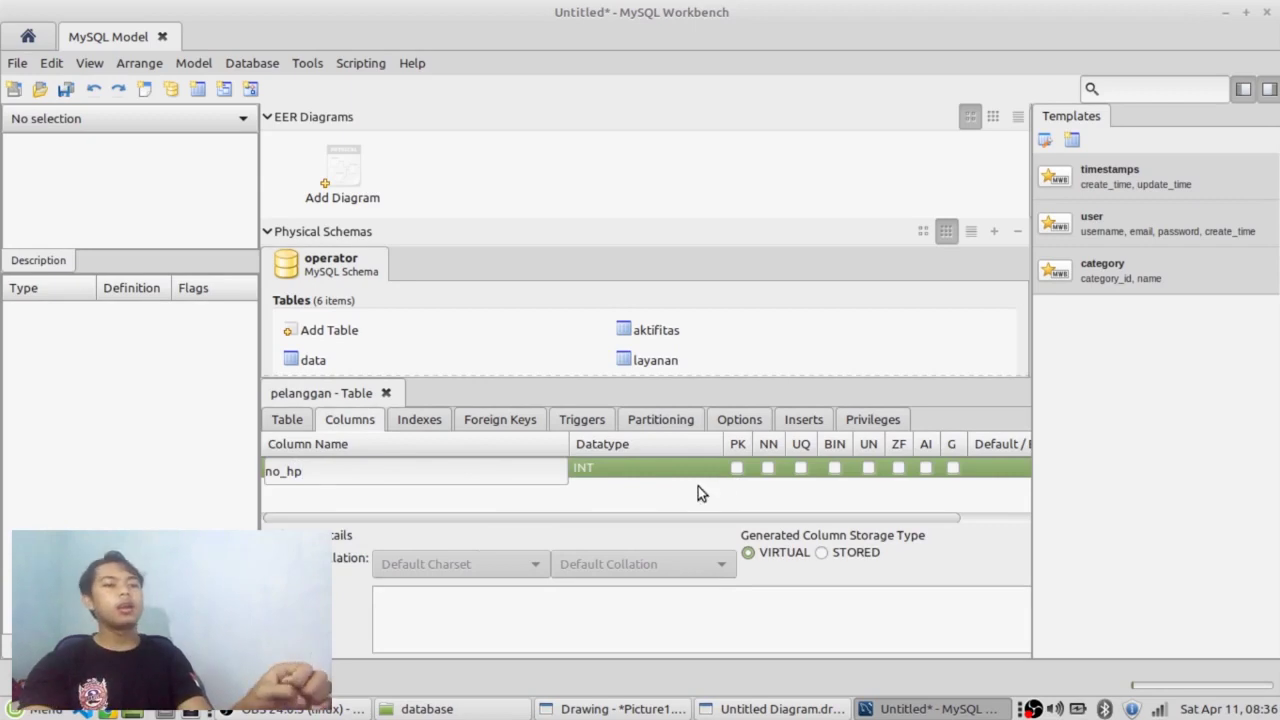
pyautogui.click(737, 468)
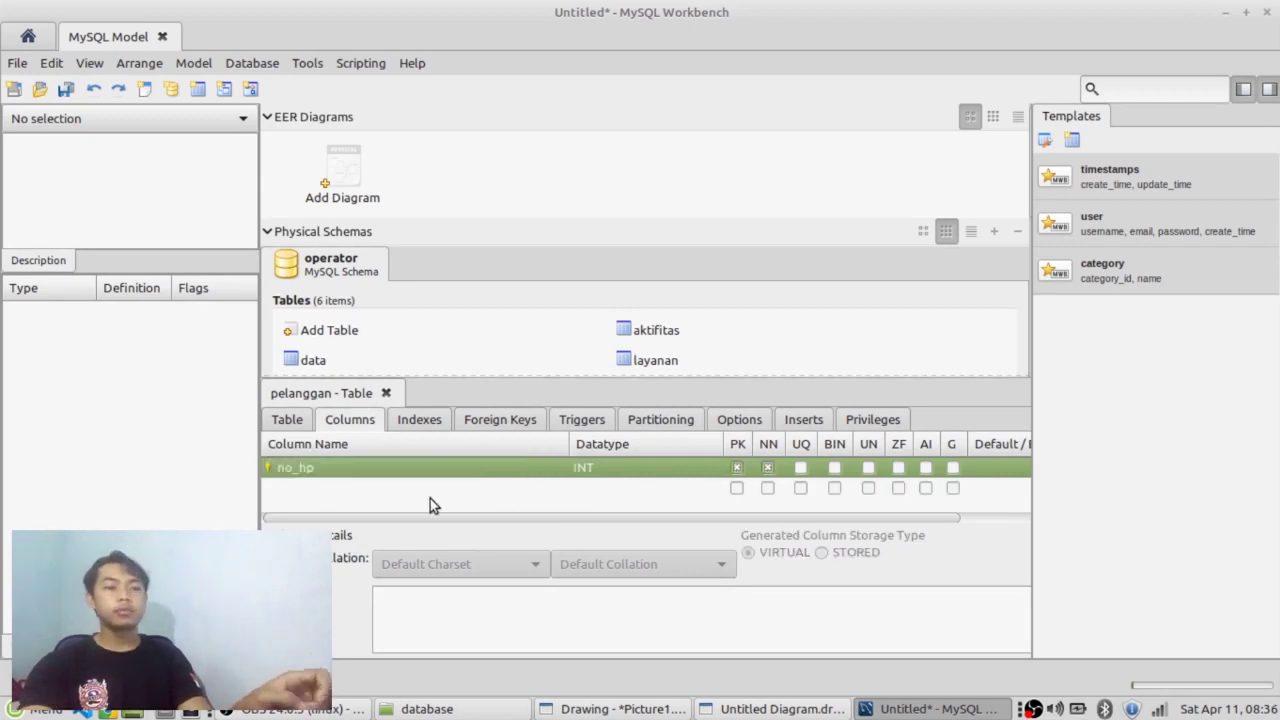
# Add a column named no_ktp to the pelanggan table and set its datatype to INT.
pyautogui.doubleClick(329, 486)
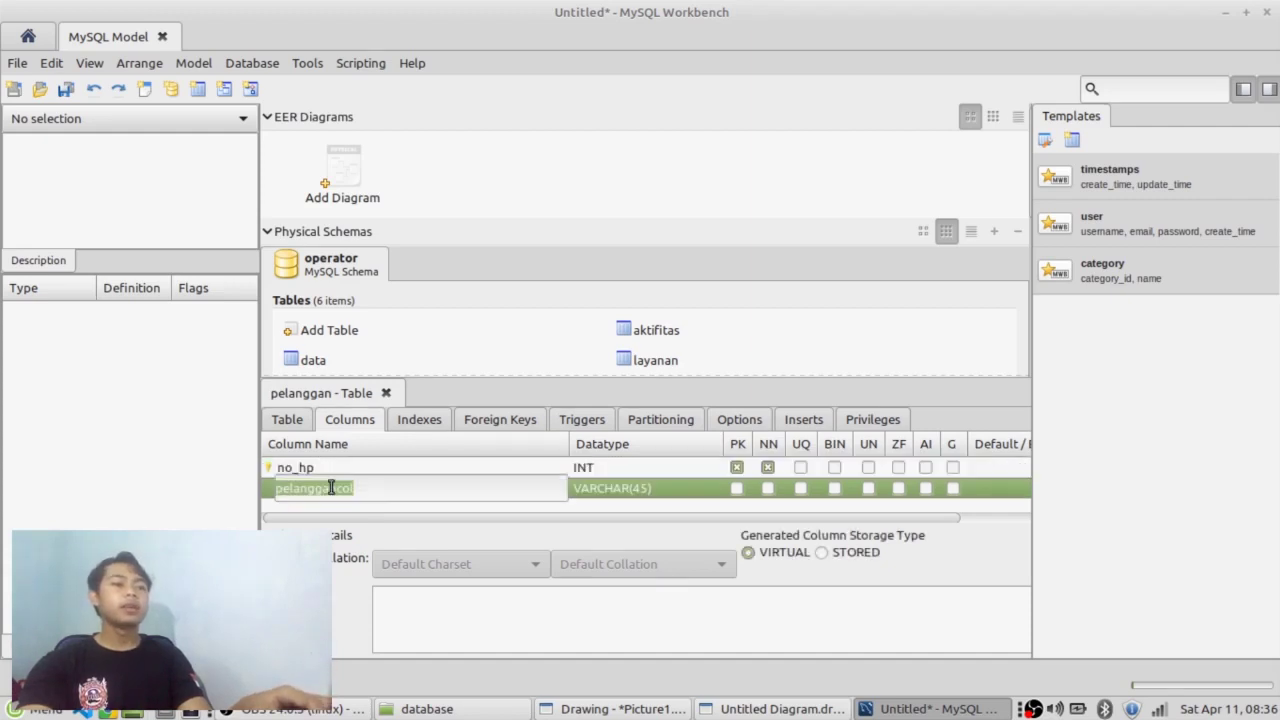
pyautogui.write('no_kr')
pyautogui.press('BackSpace')
pyautogui.write('tp')
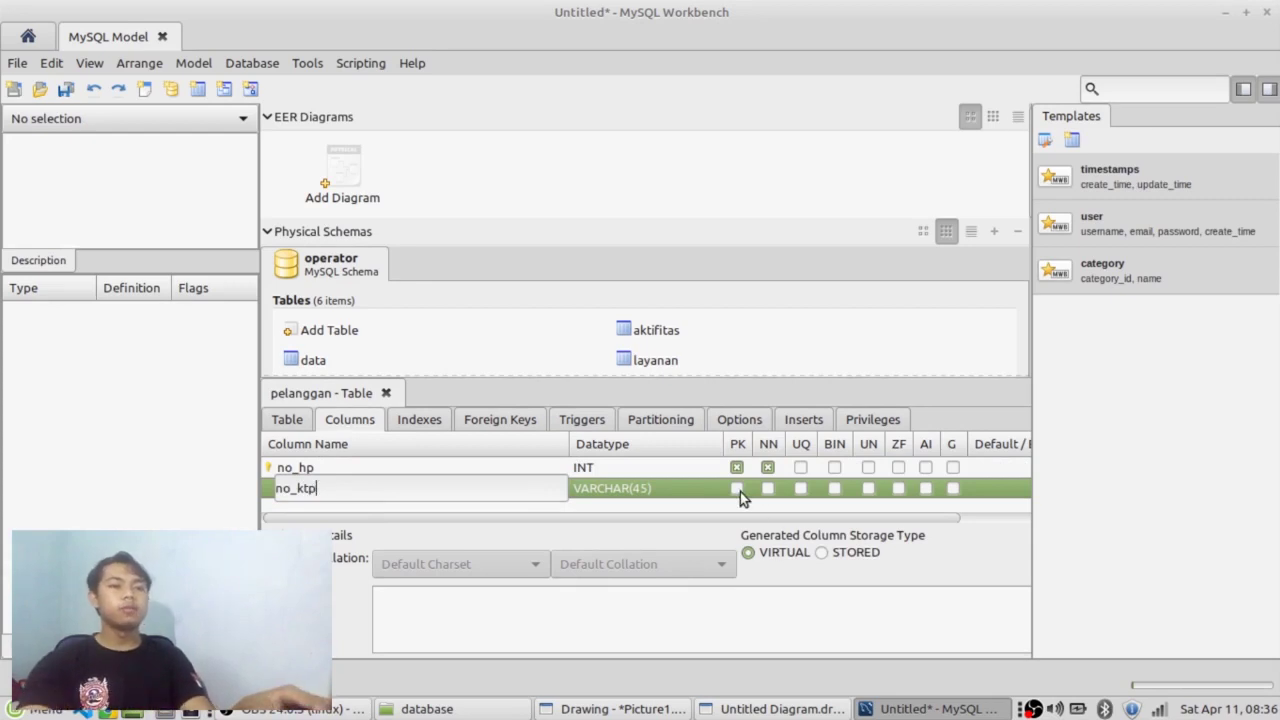
pyautogui.click(667, 492)
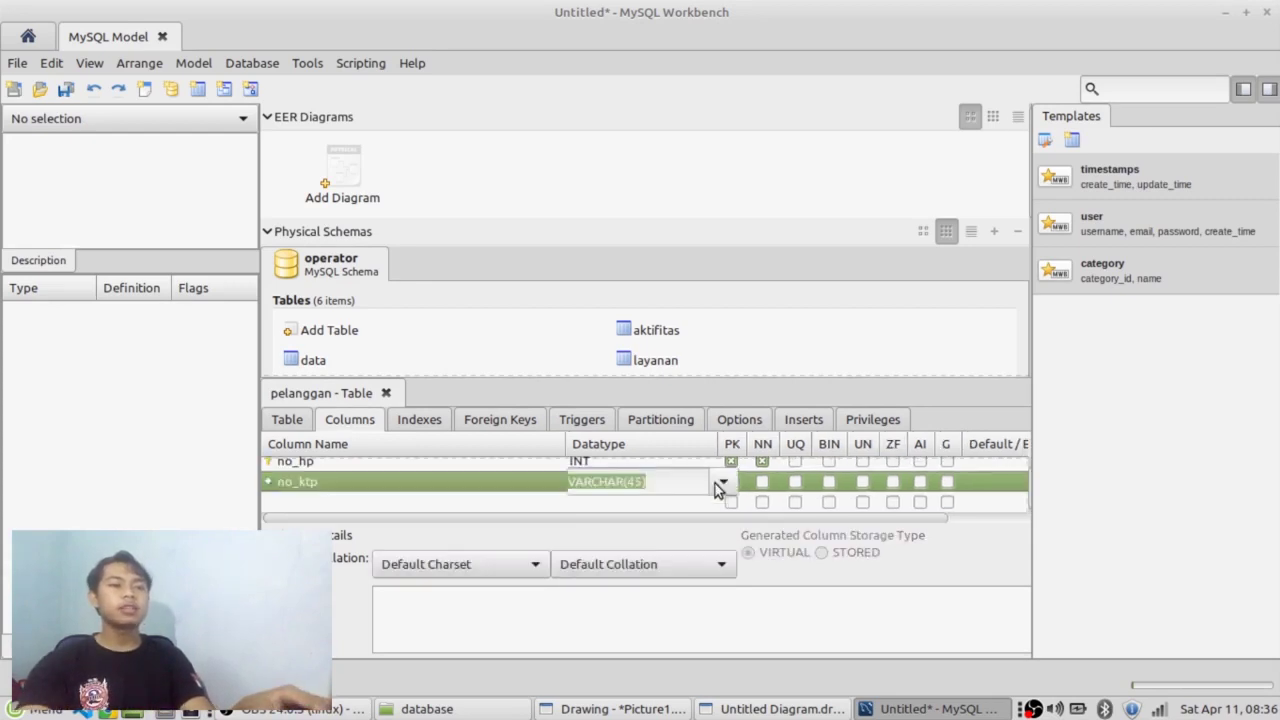
pyautogui.click(715, 483)
pyautogui.click(611, 51)
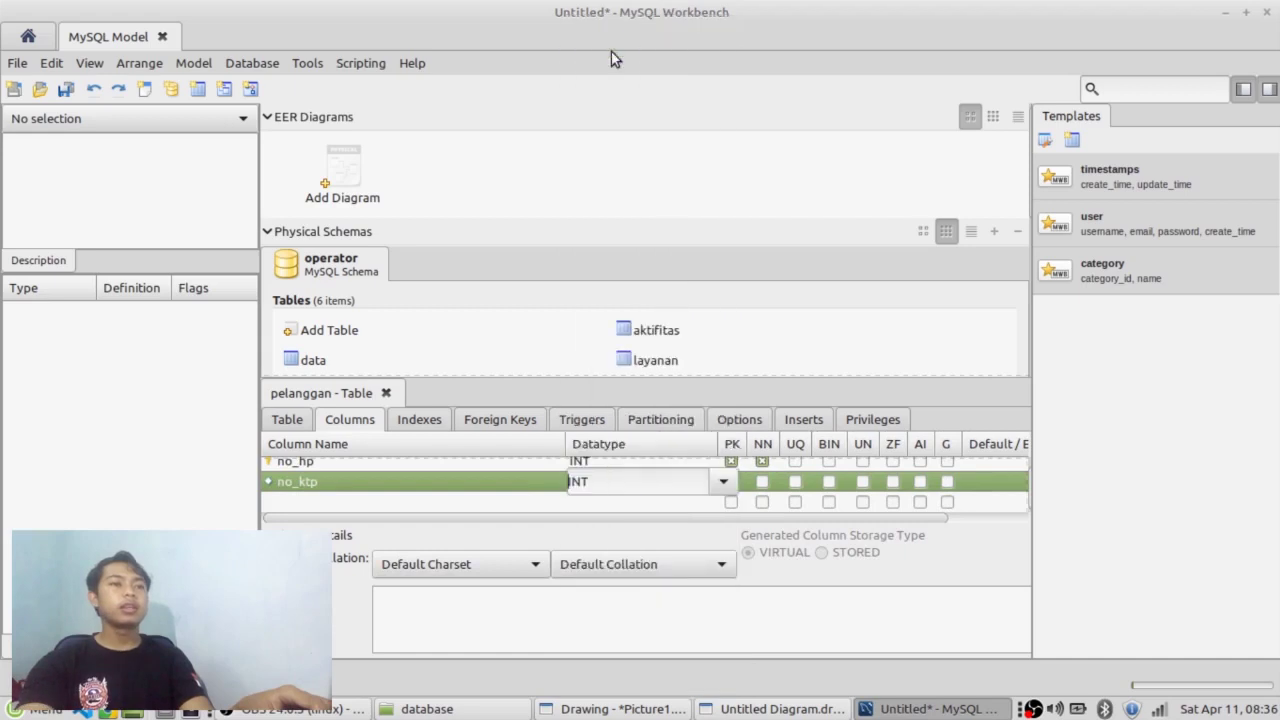
# Add a column named nama to the pelanggan table with the VARCHAR(45) datatype.
pyautogui.click(402, 503)
pyautogui.click(356, 509)
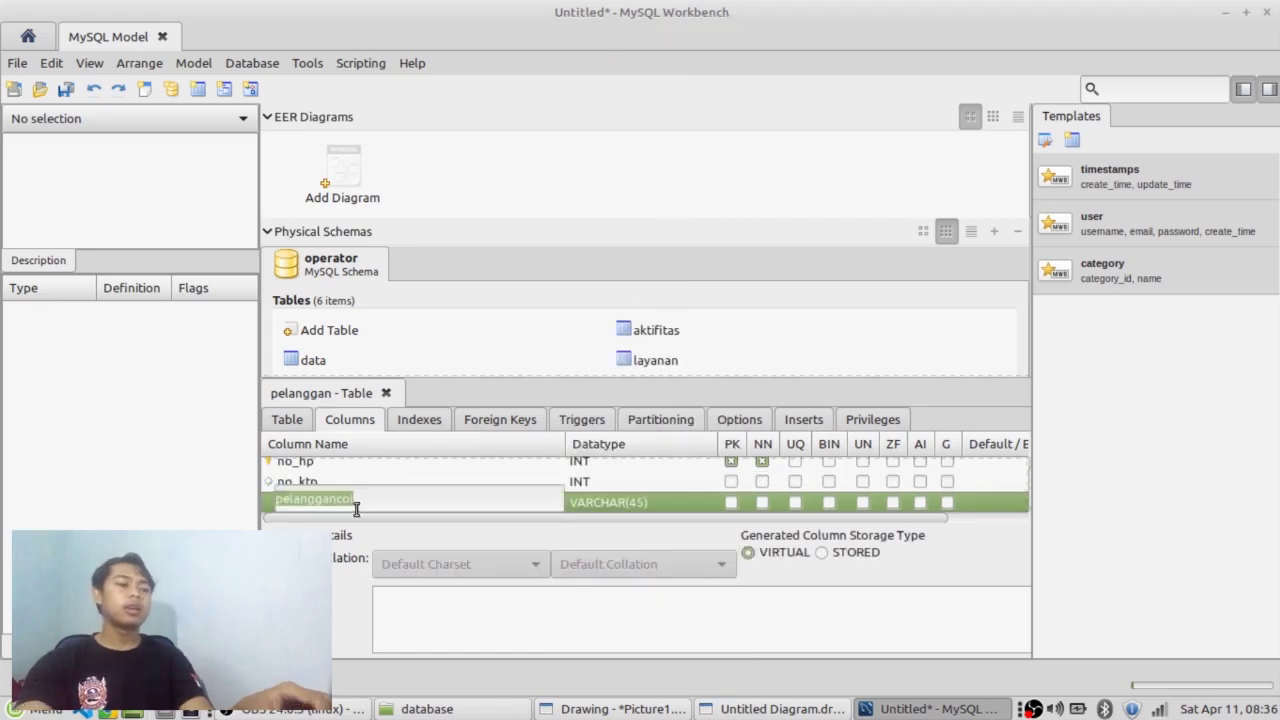
pyautogui.write('nama_p')
pyautogui.press('BackSpace')
pyautogui.press('BackSpace')
pyautogui.press('BackSpace')
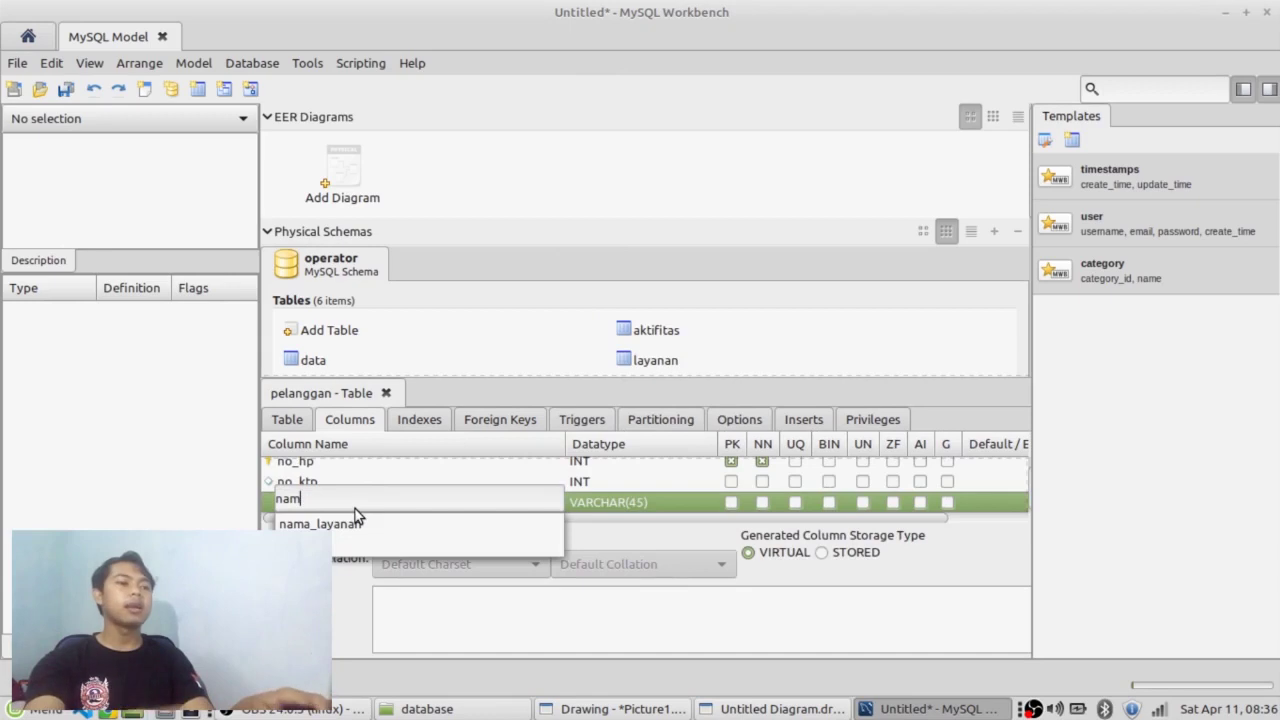
pyautogui.write('a')
pyautogui.press('BackSpace')
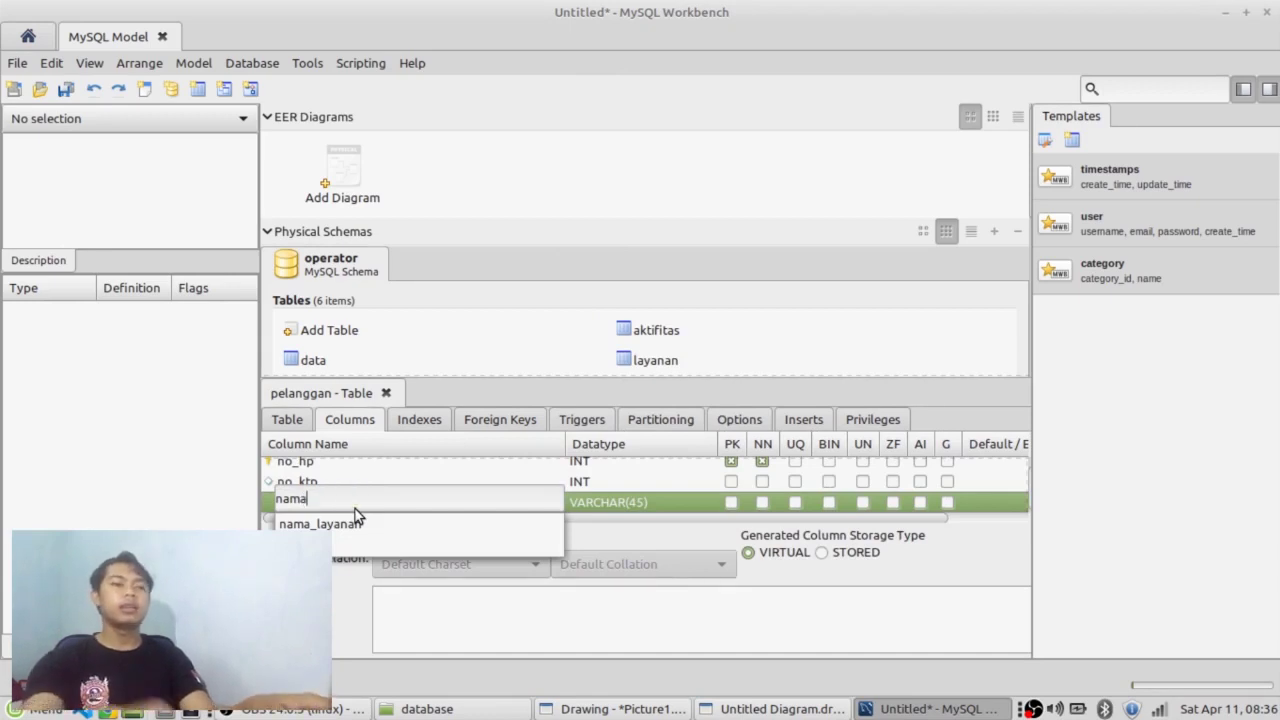
pyautogui.click(635, 502)
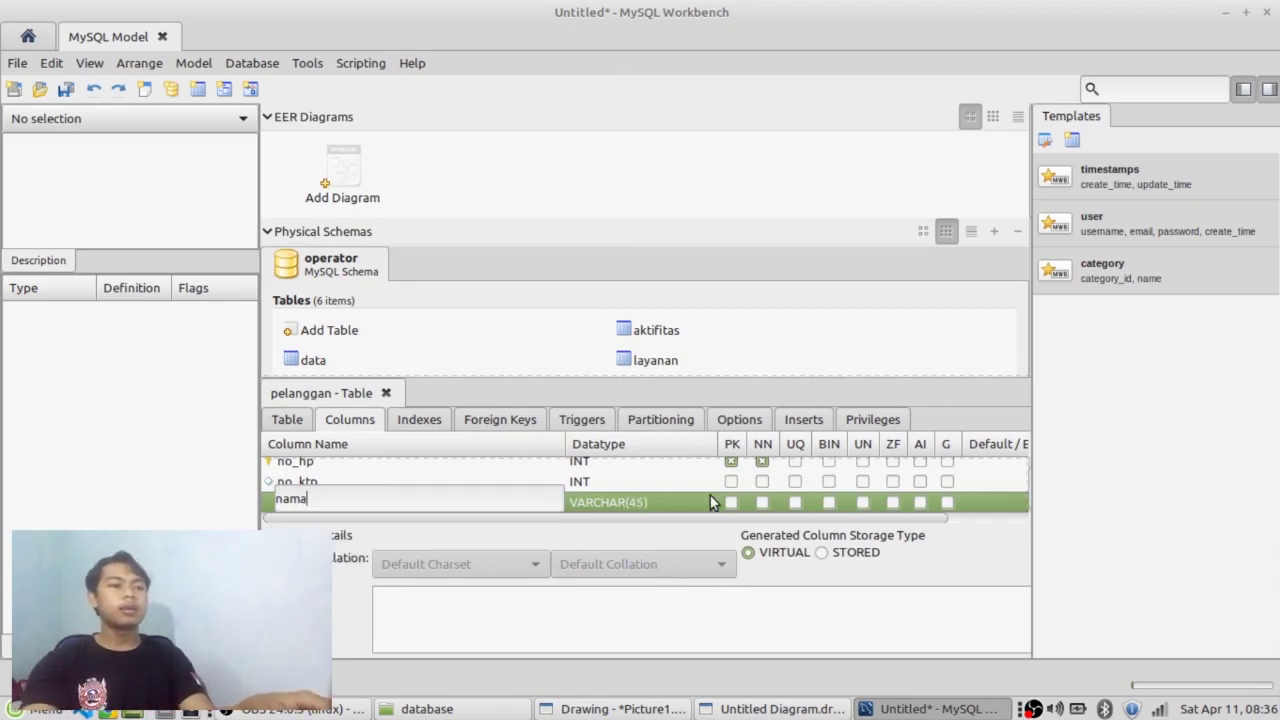
pyautogui.click(472, 518)
# Try to add a column named alamat to the pelanggan table.
pyautogui.doubleClick(316, 502)
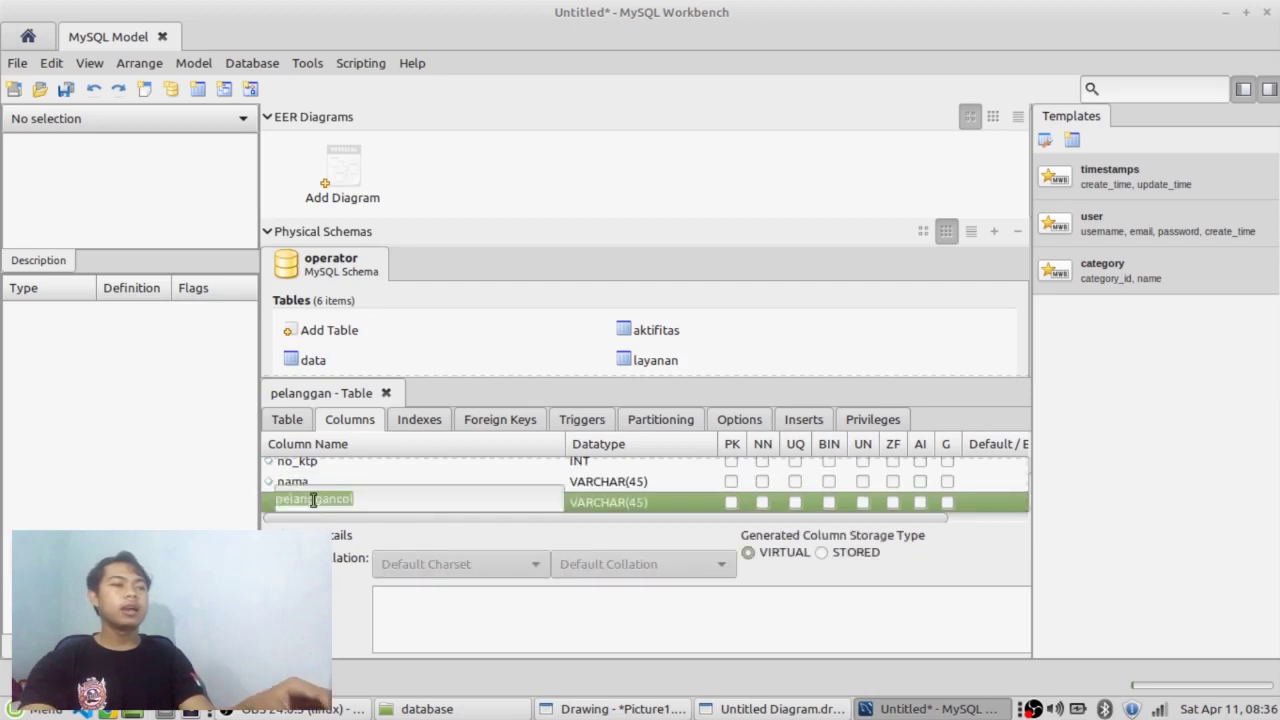
pyautogui.write('alamat')
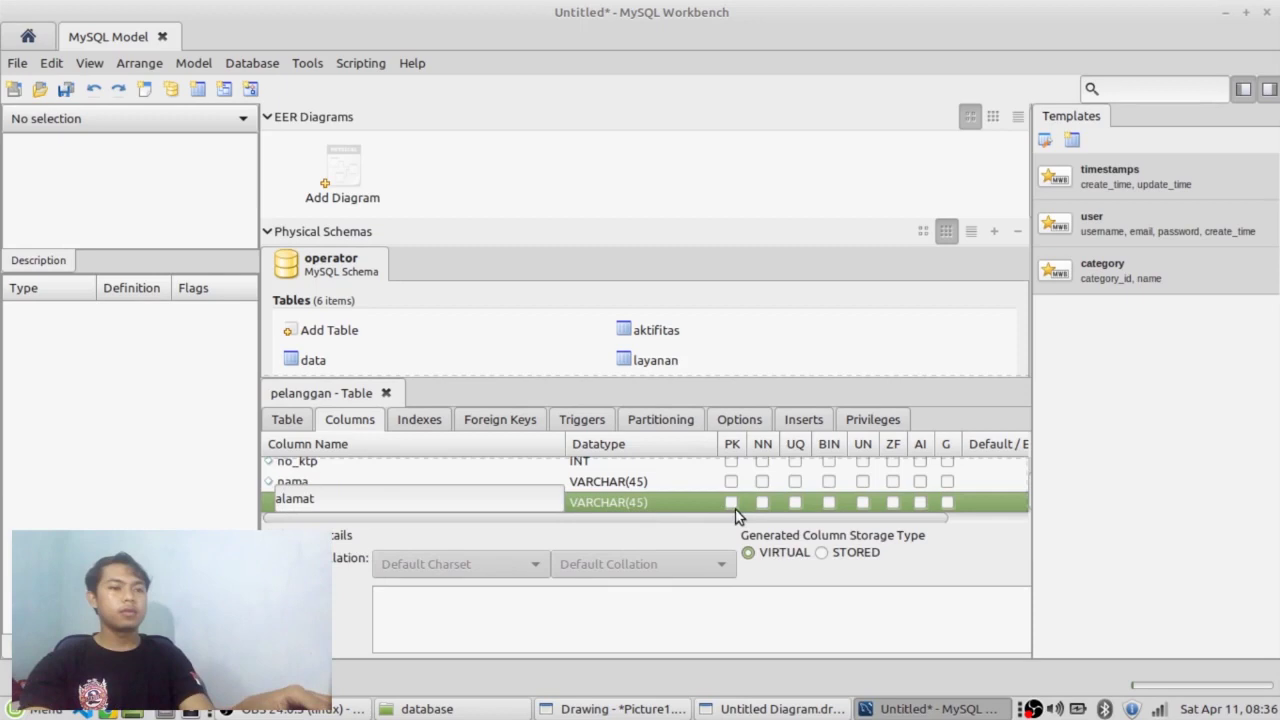
pyautogui.click(420, 422)
pyautogui.click(342, 422)
pyautogui.click(296, 421)
pyautogui.click(378, 419)
pyautogui.click(388, 419)
pyautogui.click(363, 420)
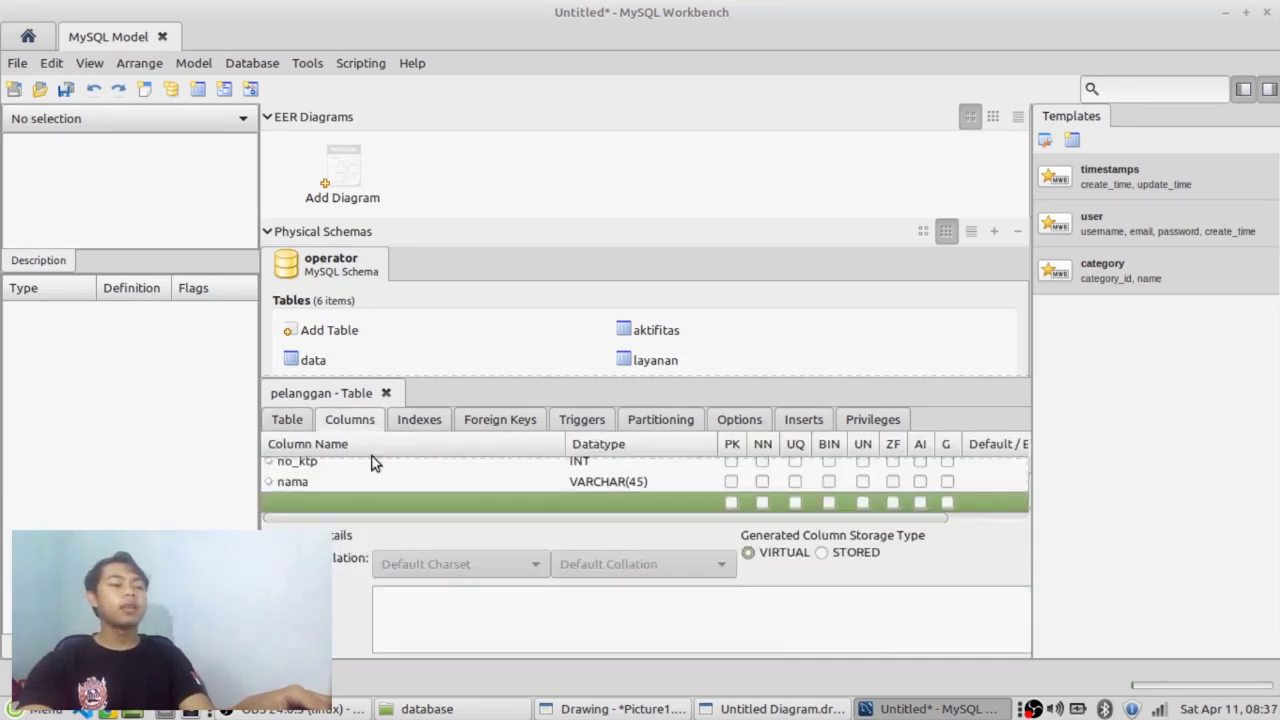
# Add a column named pulsa below nama in the pelanggan table and enlarge the table editor area.
pyautogui.doubleClick(306, 500)
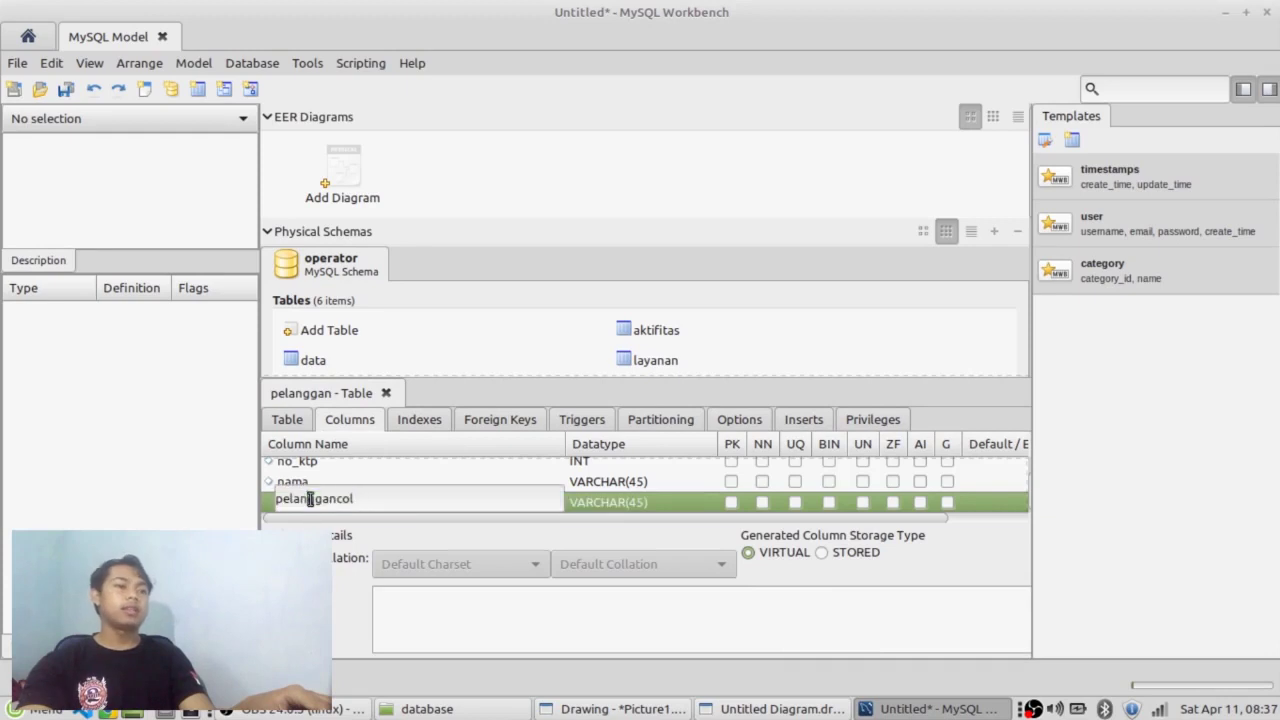
pyautogui.hotkey('ctrl', 'a')
pyautogui.write('pulsa')
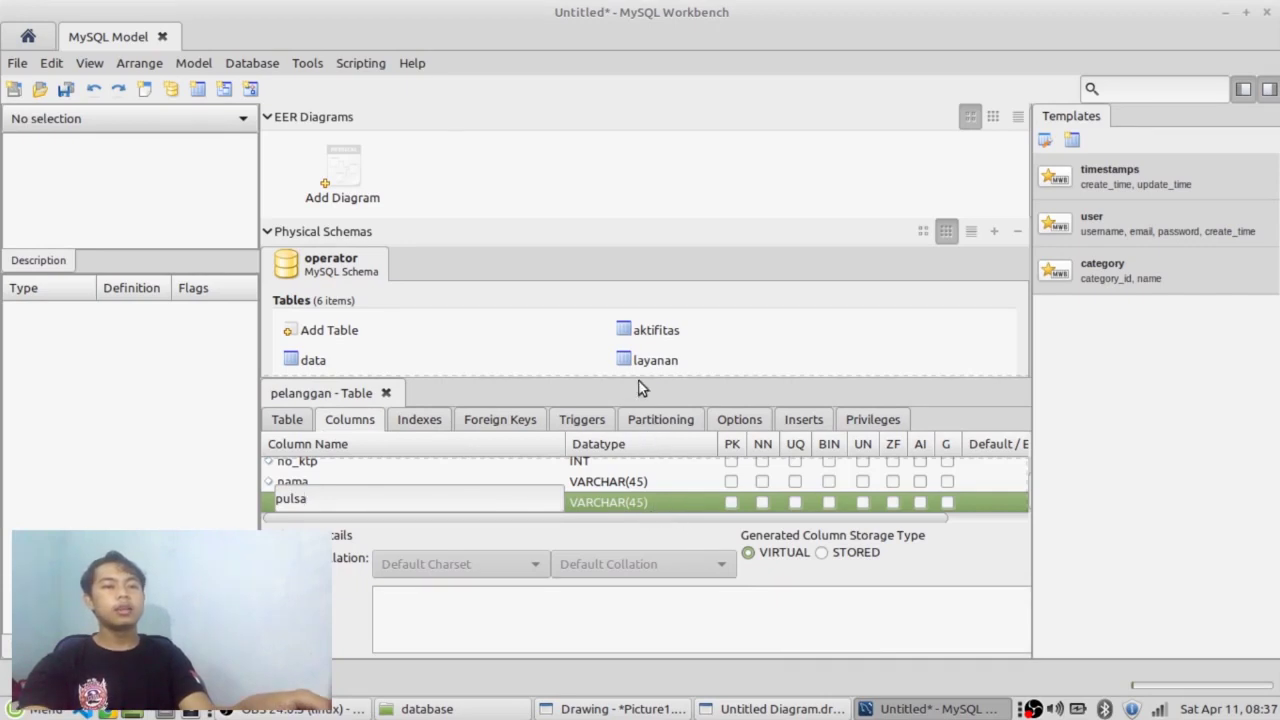
pyautogui.moveTo(642, 377); pyautogui.dragTo(636, 329)
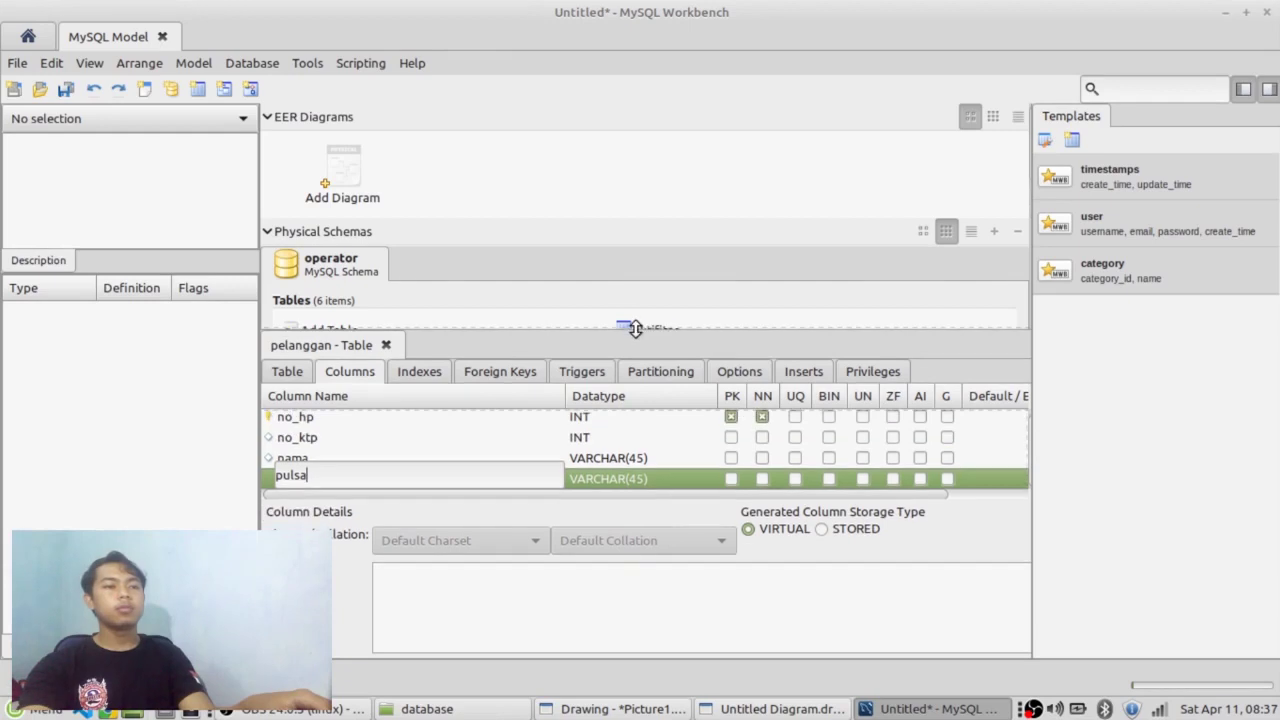
pyautogui.click(670, 482)
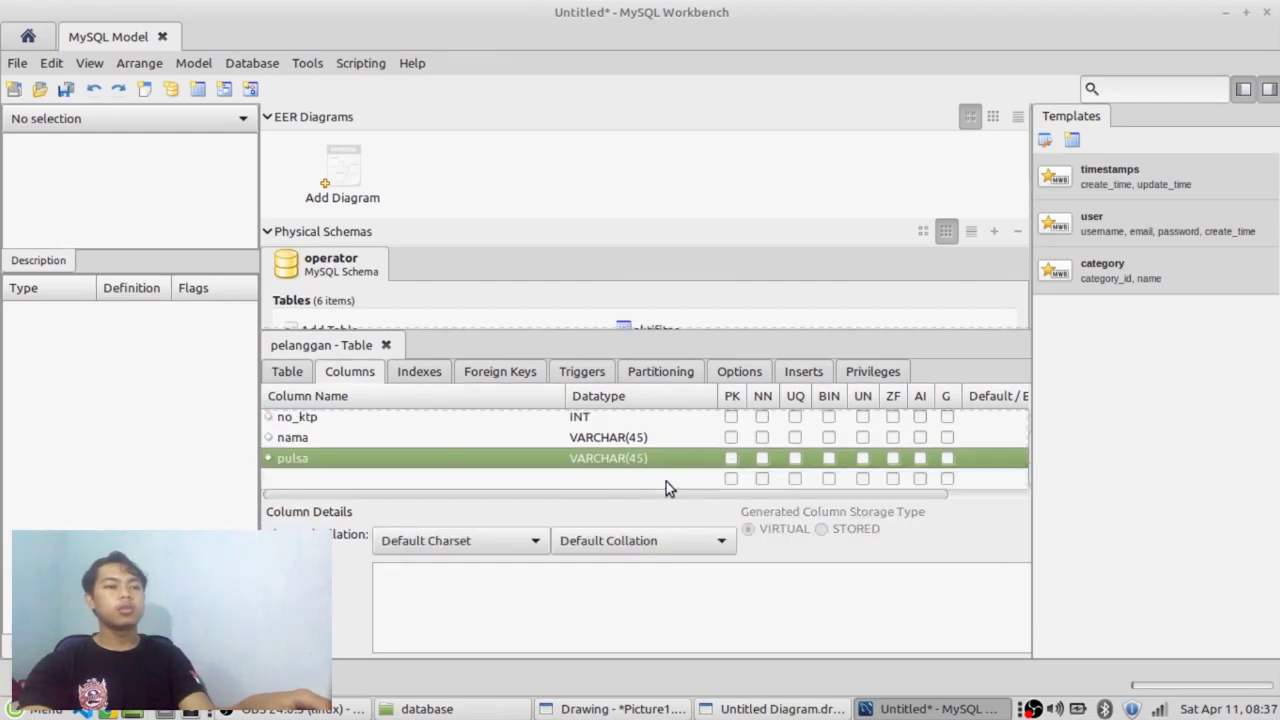
# Rename the pulsa column of the pelanggan table to alamat.
pyautogui.scroll(-1, 573, 471)
pyautogui.click(323, 466)
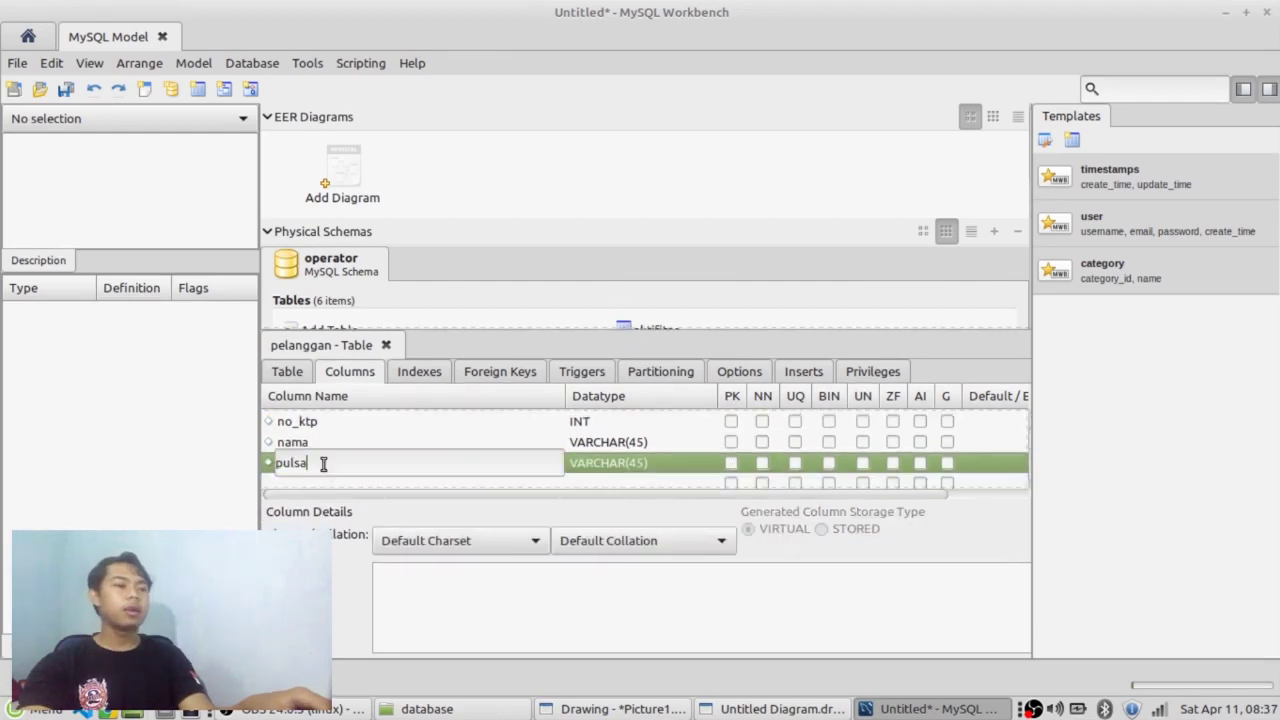
pyautogui.press('BackSpace')
pyautogui.press('BackSpace')
pyautogui.press('BackSpace')
pyautogui.press('BackSpace')
pyautogui.press('BackSpace')
pyautogui.write('akam')
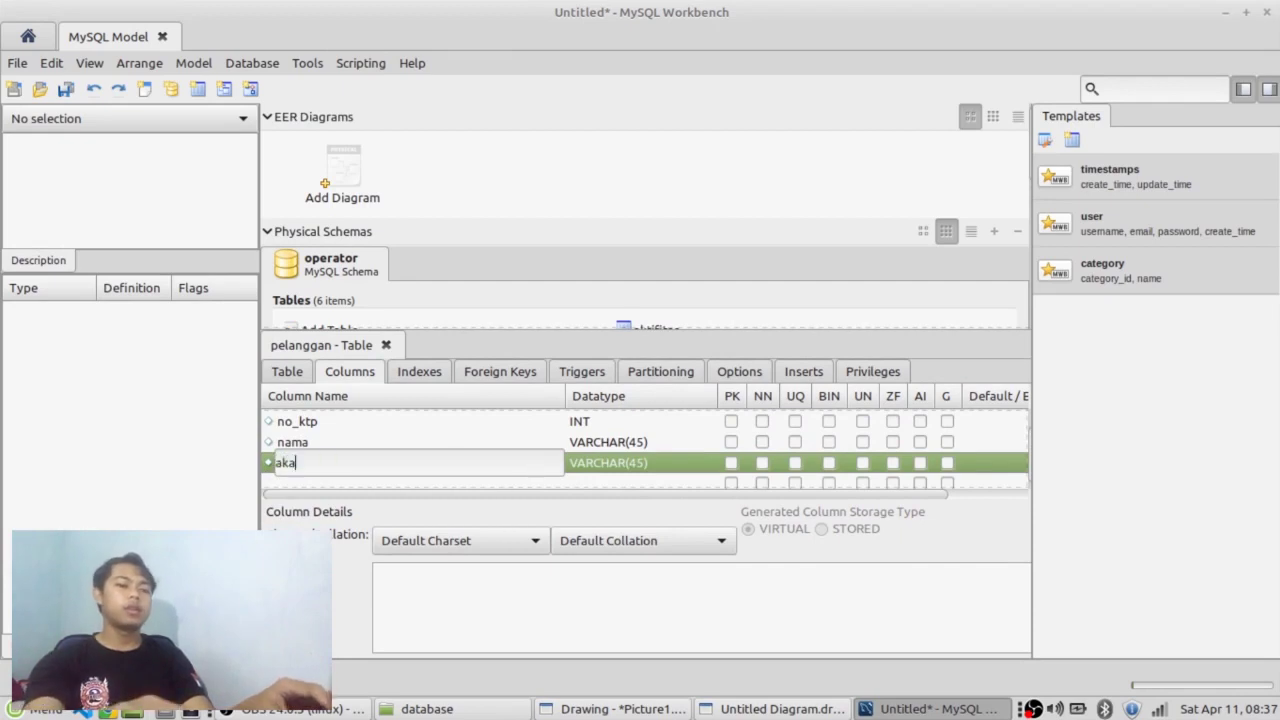
pyautogui.press('BackSpace')
pyautogui.press('BackSpace')
pyautogui.press('BackSpace')
pyautogui.write('lamat')
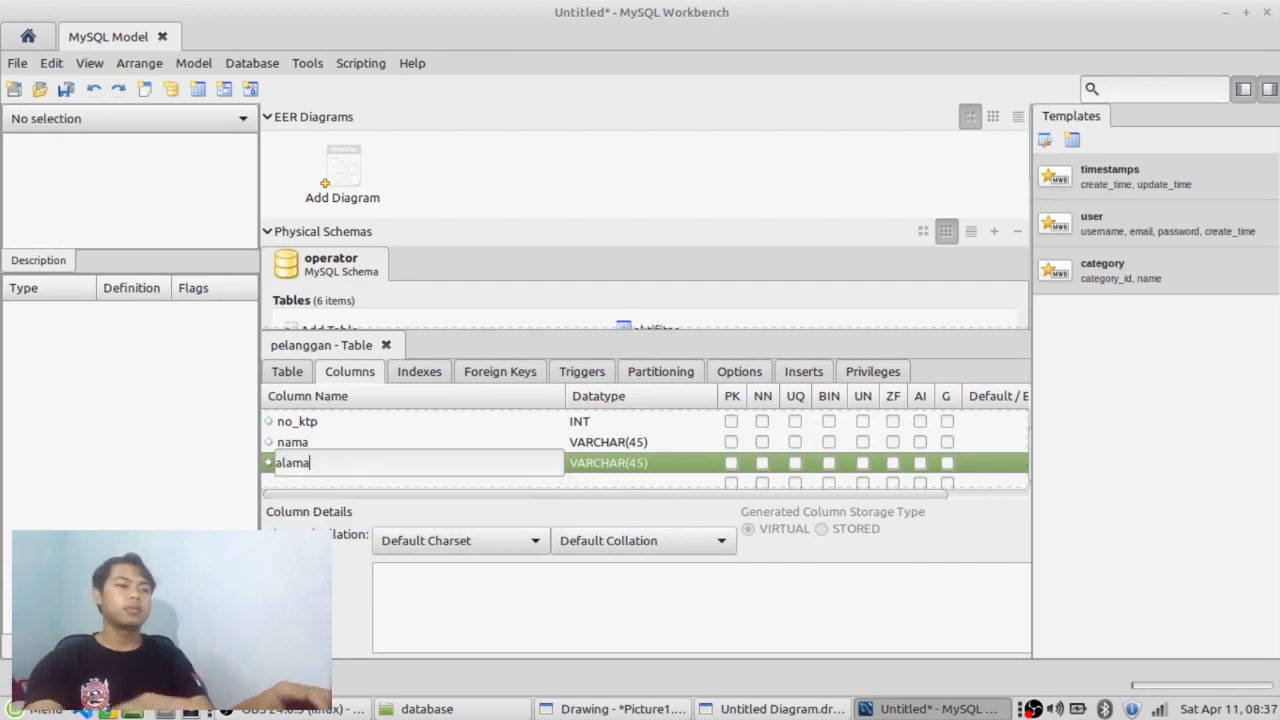
# Add a column named pulsa below alamat in the pelanggan table and set its datatype to DOUBLE.
pyautogui.click(333, 480)
pyautogui.click(333, 479)
pyautogui.write('pu')
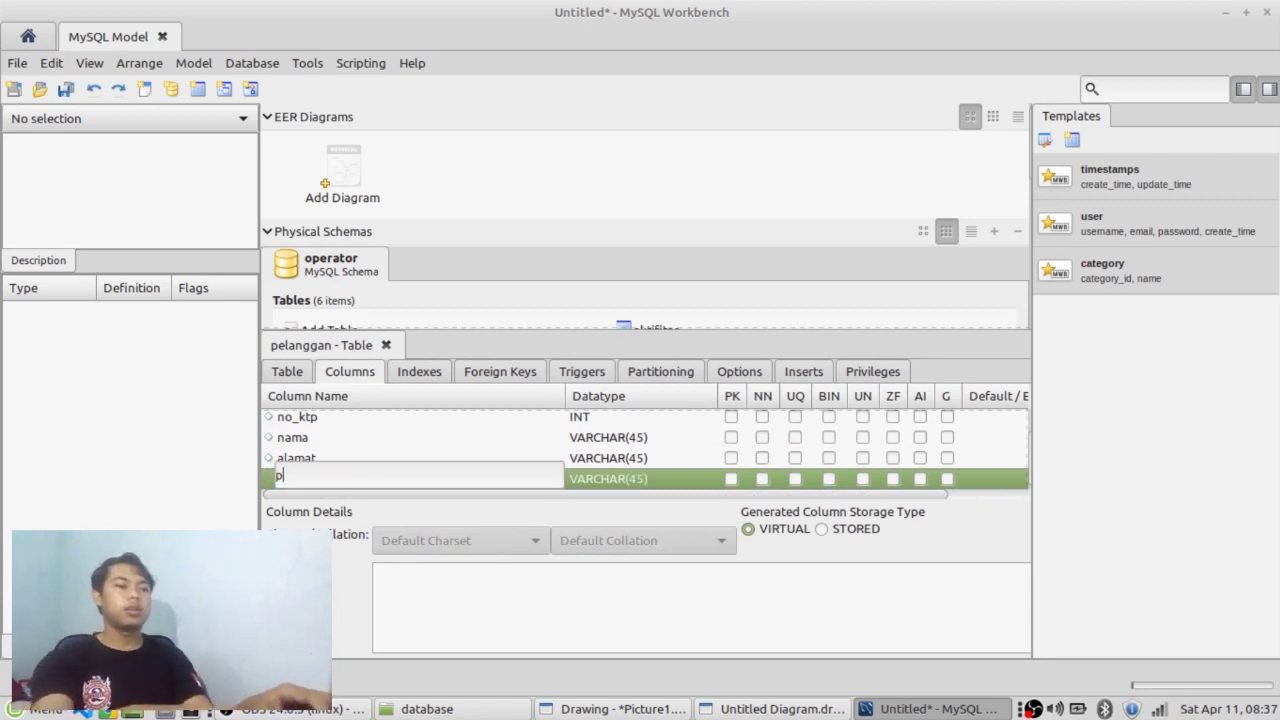
pyautogui.write('lsa')
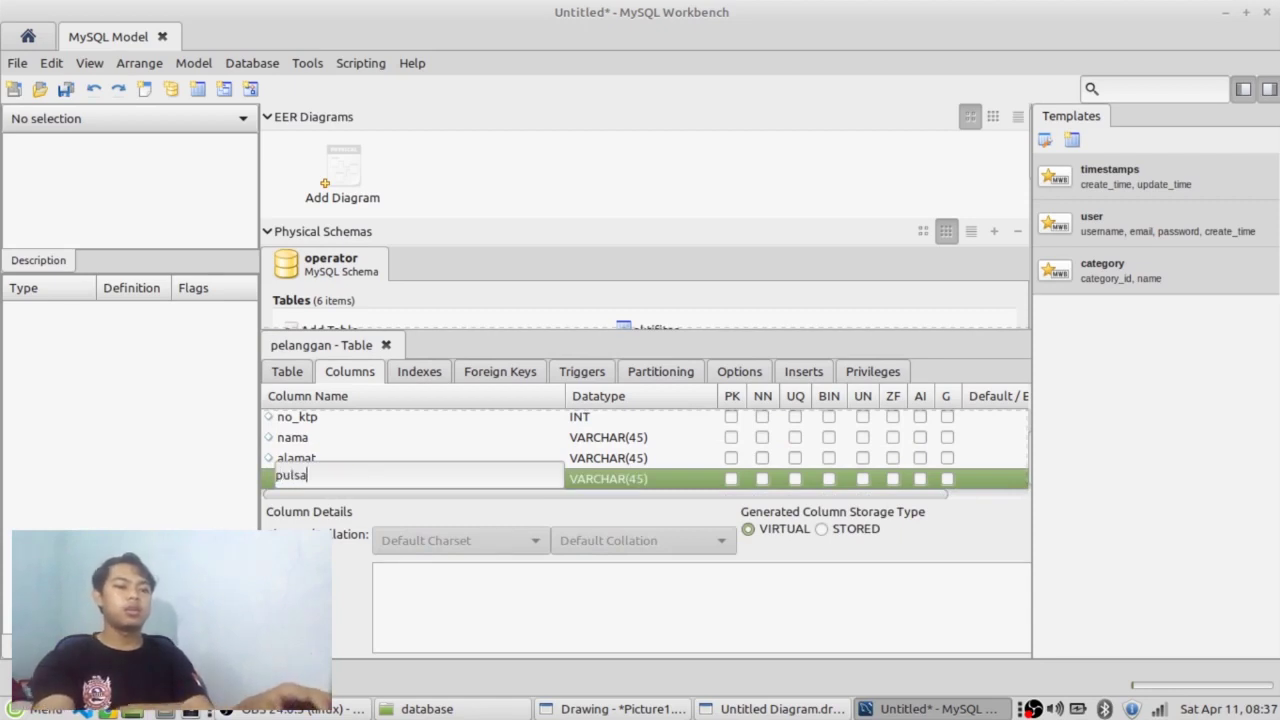
pyautogui.click(692, 487)
pyautogui.click(663, 472)
pyautogui.click(648, 459)
pyautogui.click(648, 459)
pyautogui.click(723, 460)
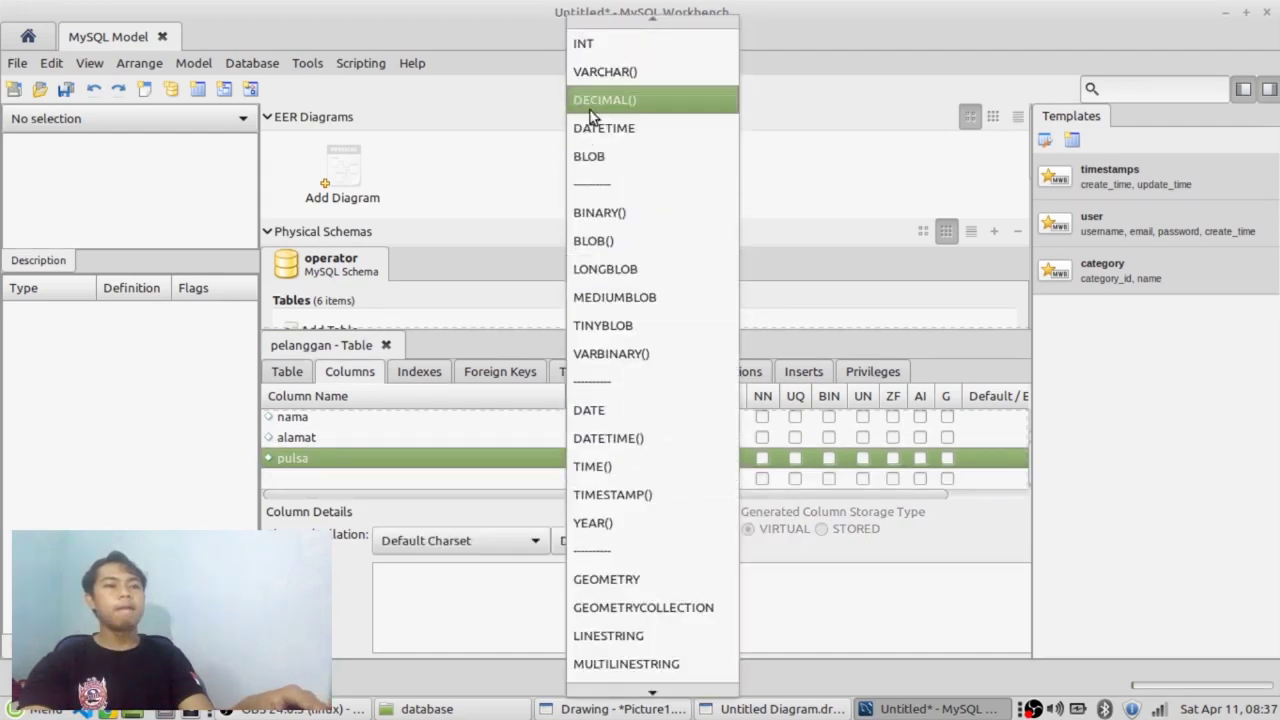
pyautogui.scroll(-10, 630, 515)
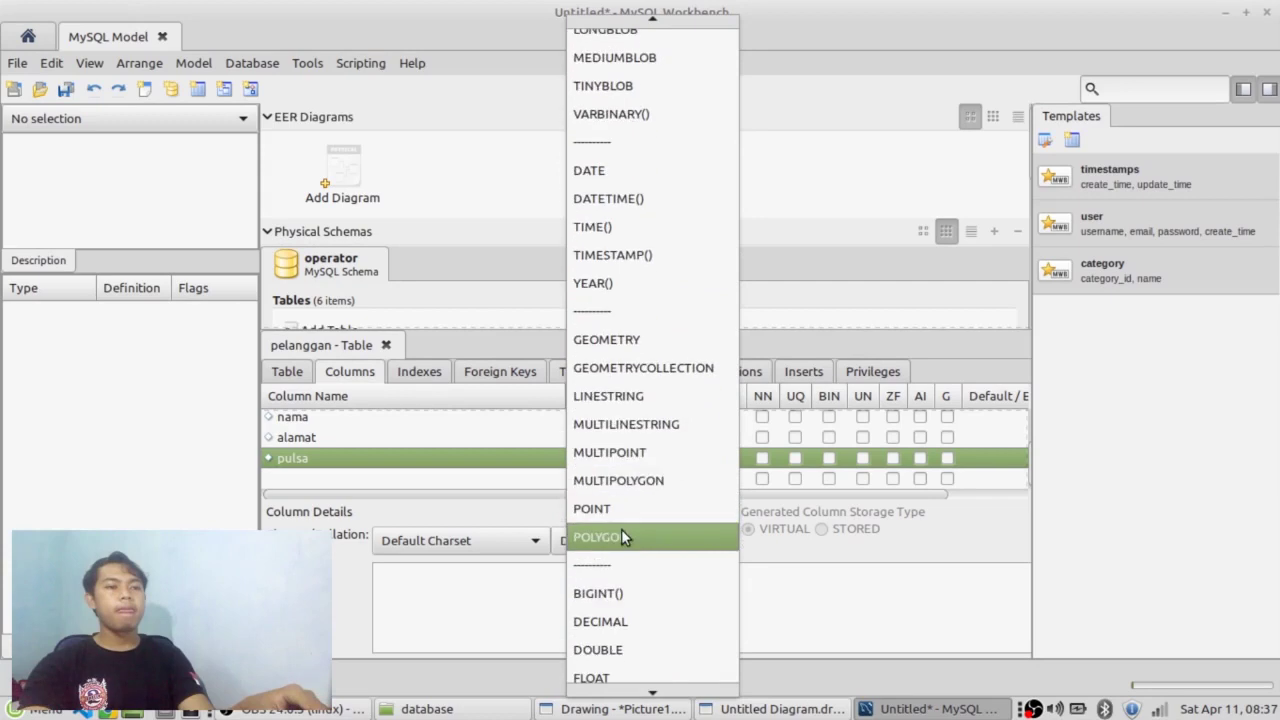
pyautogui.click(624, 548)
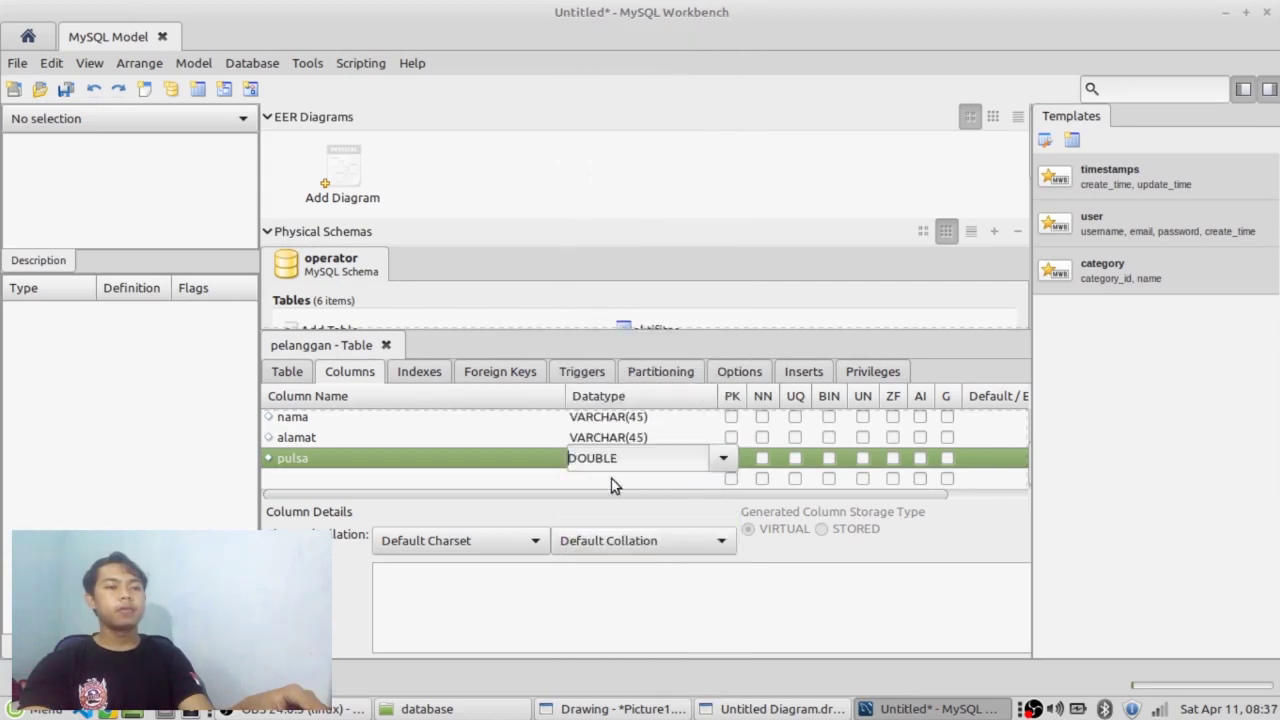
pyautogui.click(610, 480)
# Make the no_ktp, nama and alamat columns not null and close the pelanggan table editor.
pyautogui.scroll(2, 744, 470)
pyautogui.click(761, 439)
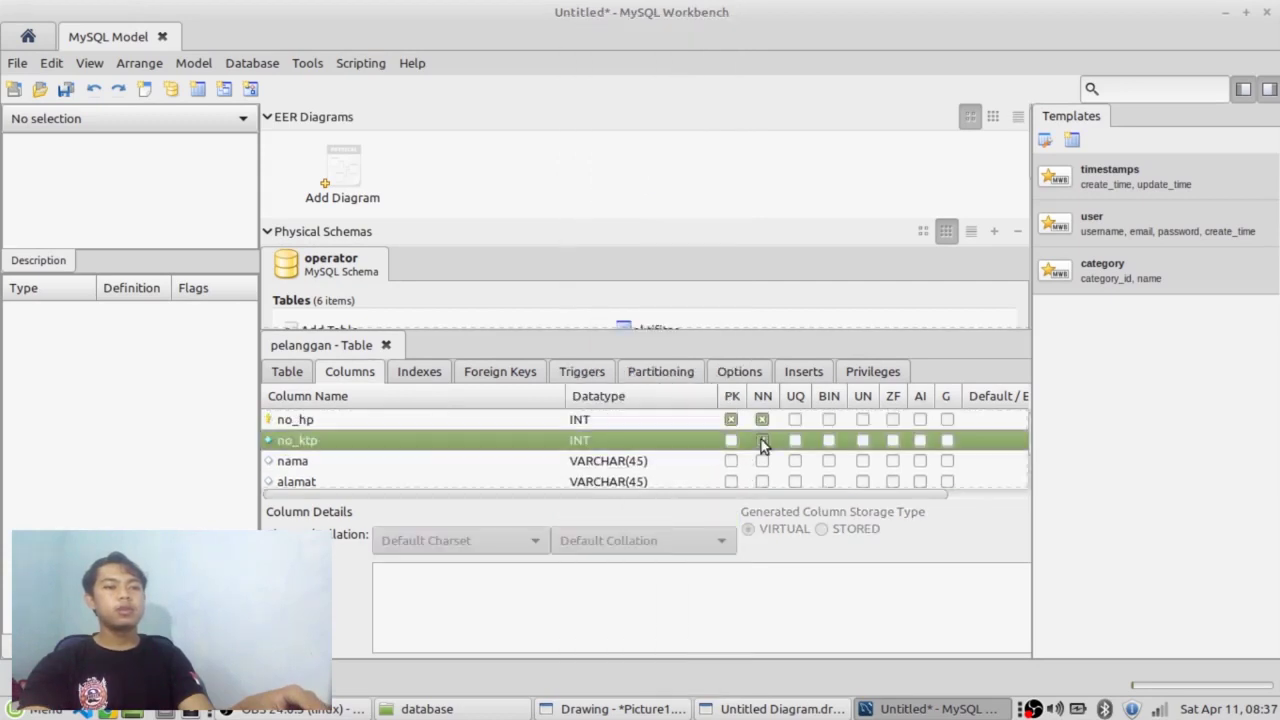
pyautogui.click(761, 460)
pyautogui.scroll(-1, 762, 470)
pyautogui.click(761, 448)
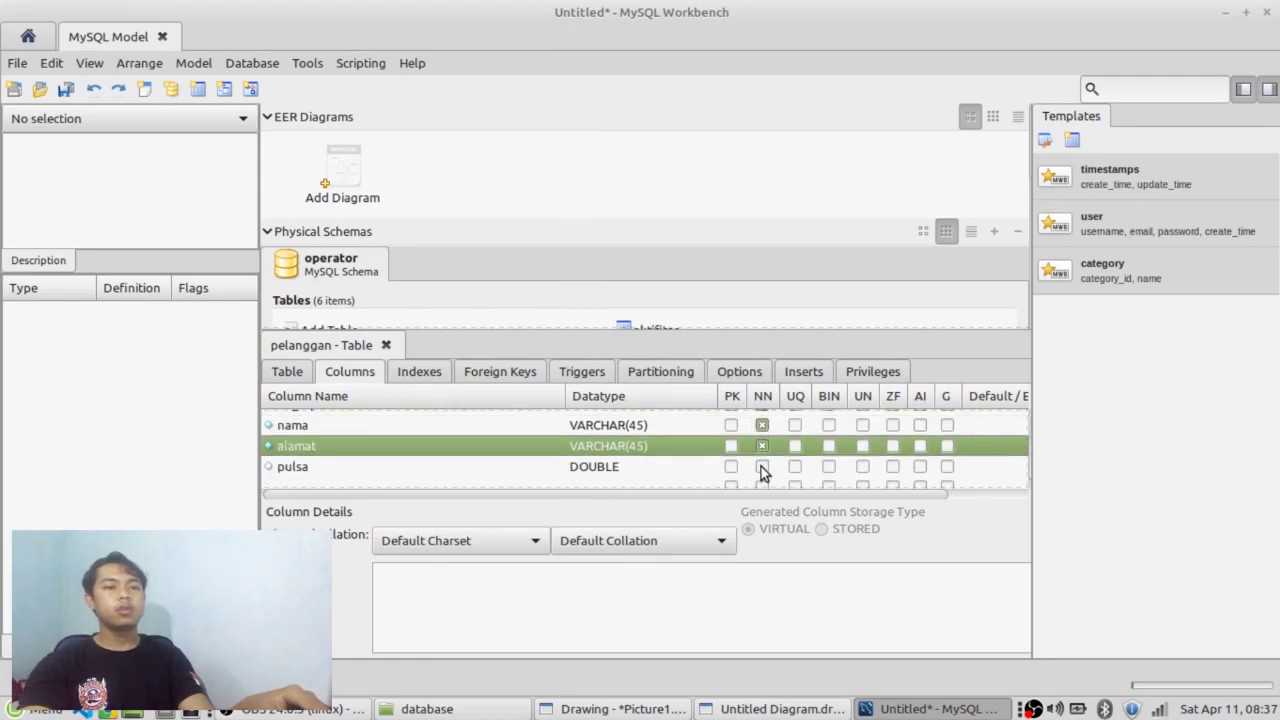
pyautogui.click(761, 466)
pyautogui.scroll(-1, 761, 468)
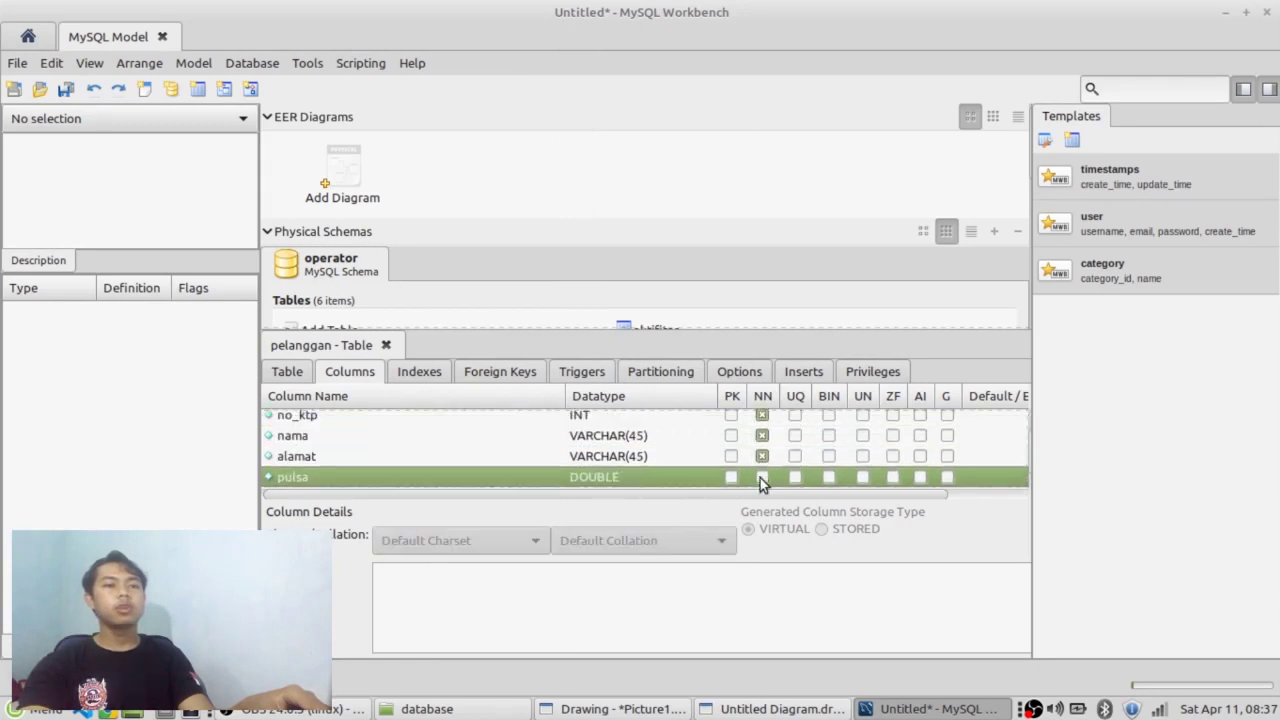
pyautogui.scroll(2, 554, 420)
pyautogui.scroll(-2, 509, 435)
pyautogui.scroll(2, 509, 435)
pyautogui.scroll(-3, 361, 307)
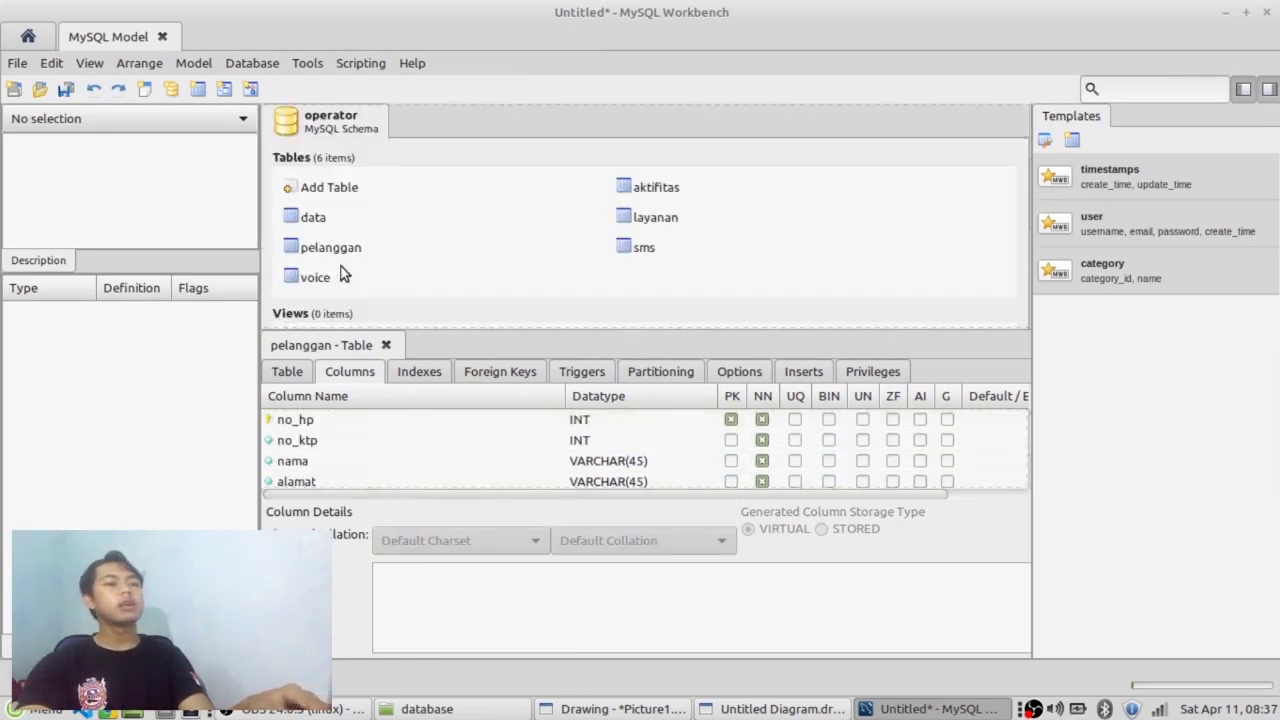
pyautogui.click(385, 344)
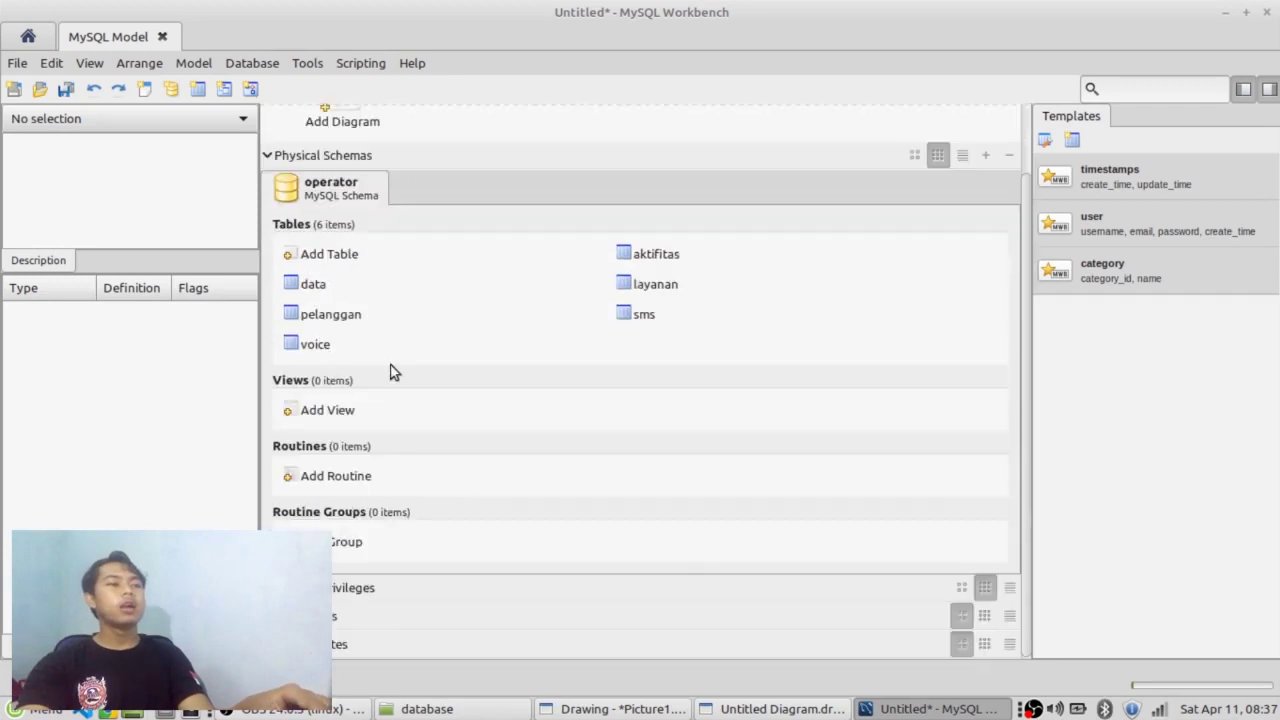
# Switch to draw.io, examine how pelanggan relates to layanan and aktifitas, and return to MySQL Workbench.
pyautogui.hotkey('alt', 'Tab')
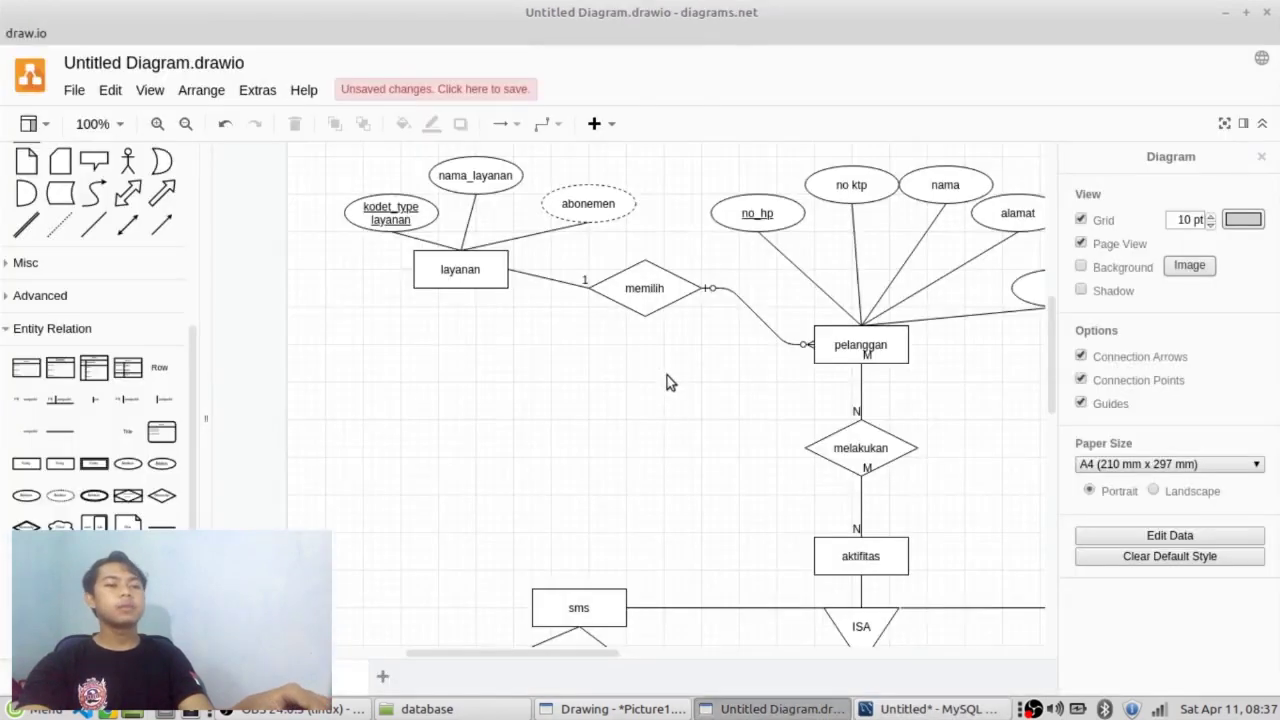
pyautogui.scroll(-3, 877, 491)
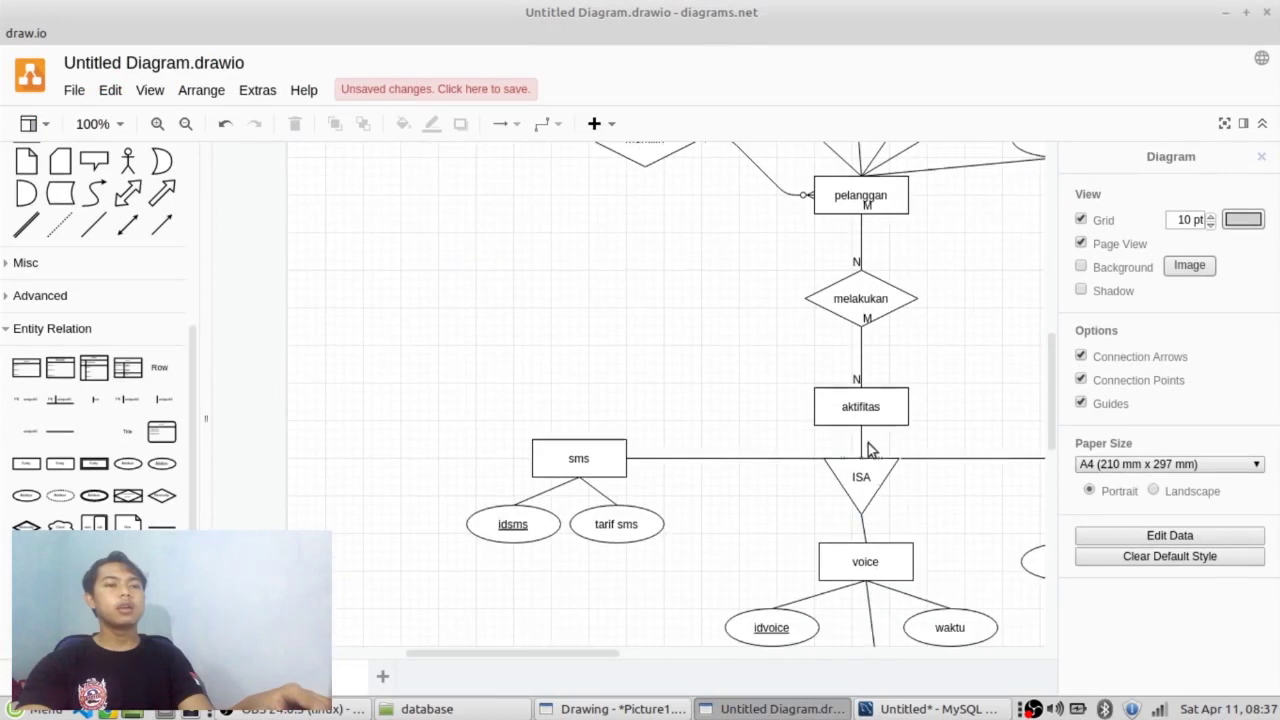
pyautogui.scroll(-2, 803, 563)
pyautogui.hotkey('alt', 'Tab')
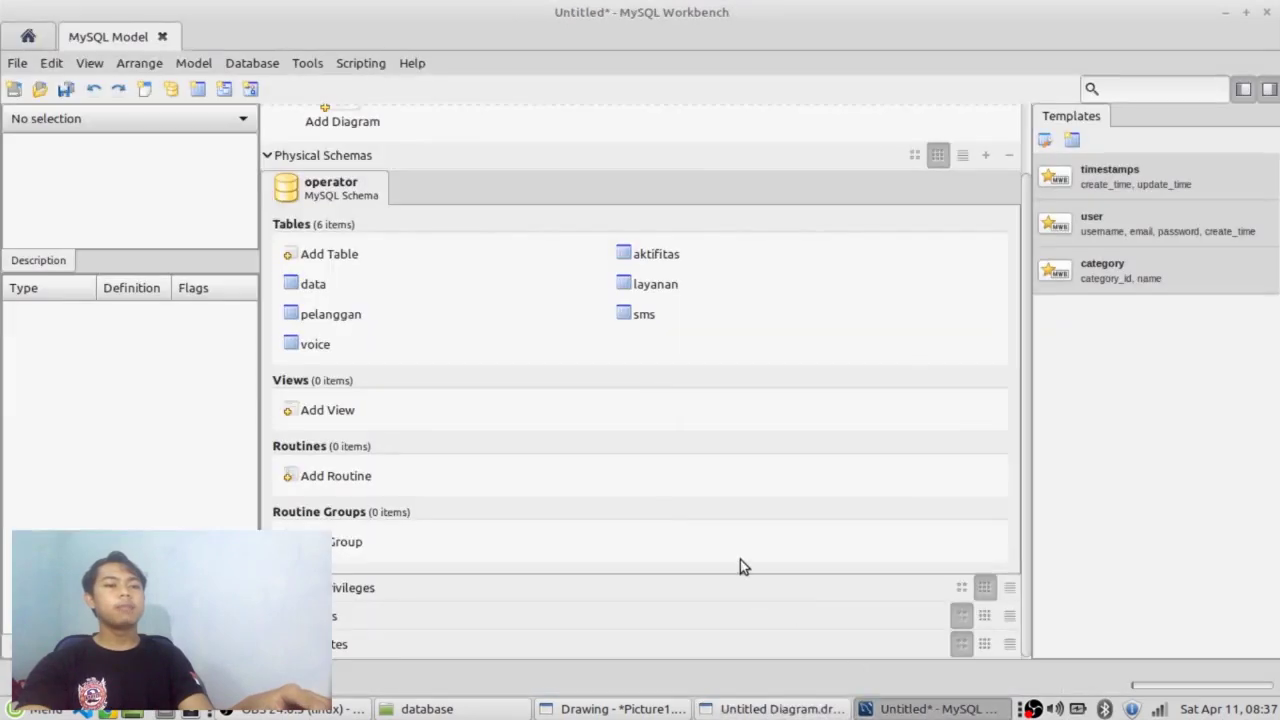
pyautogui.scroll(2, 371, 395)
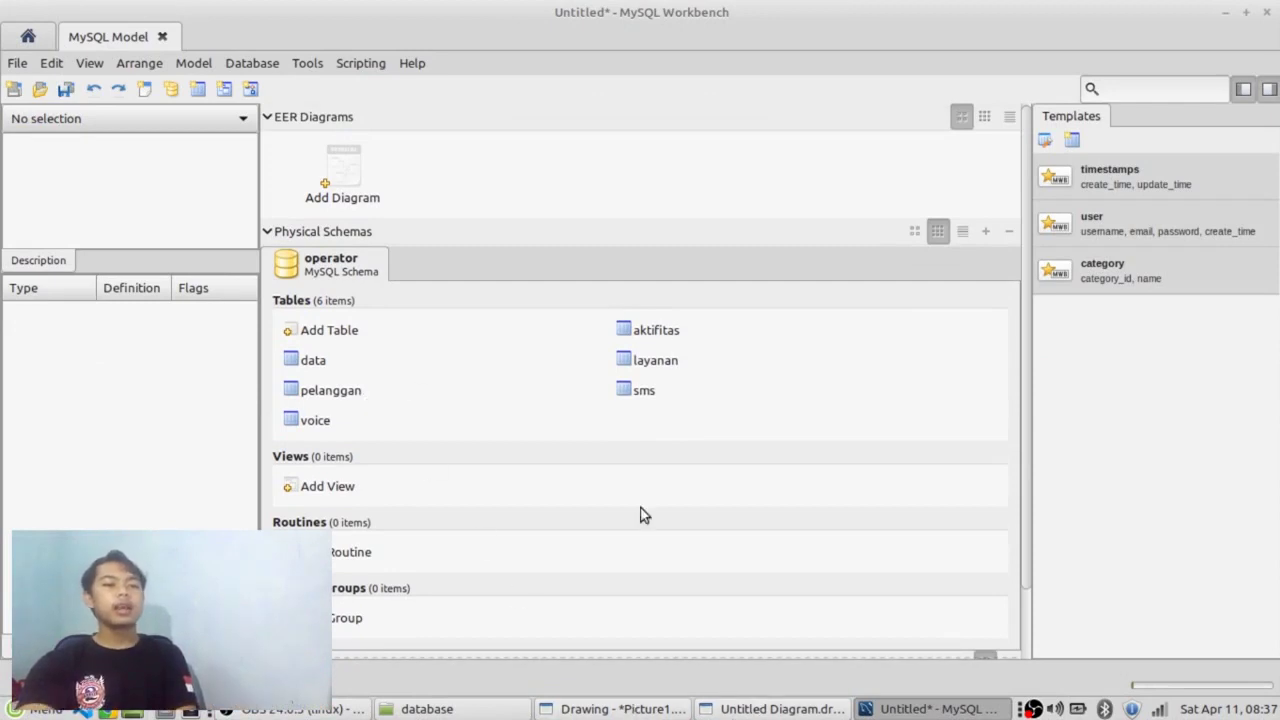
pyautogui.click(798, 710)
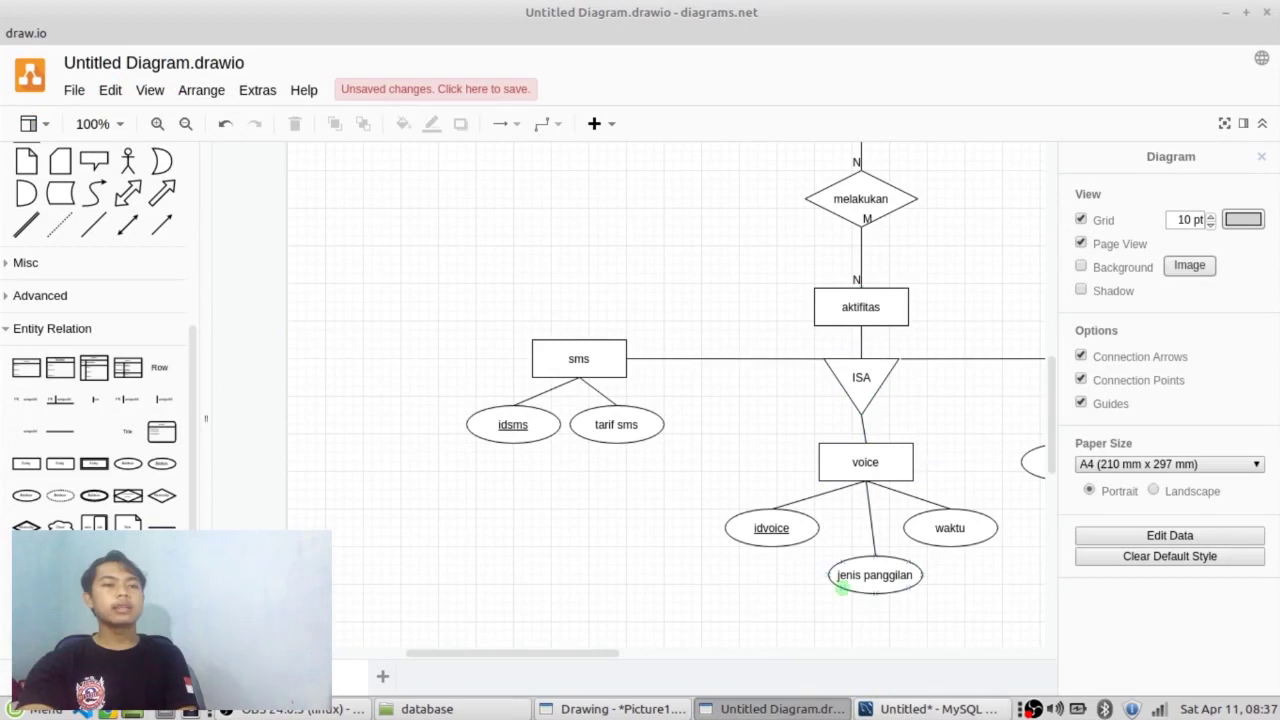
pyautogui.click(634, 709)
pyautogui.click(935, 709)
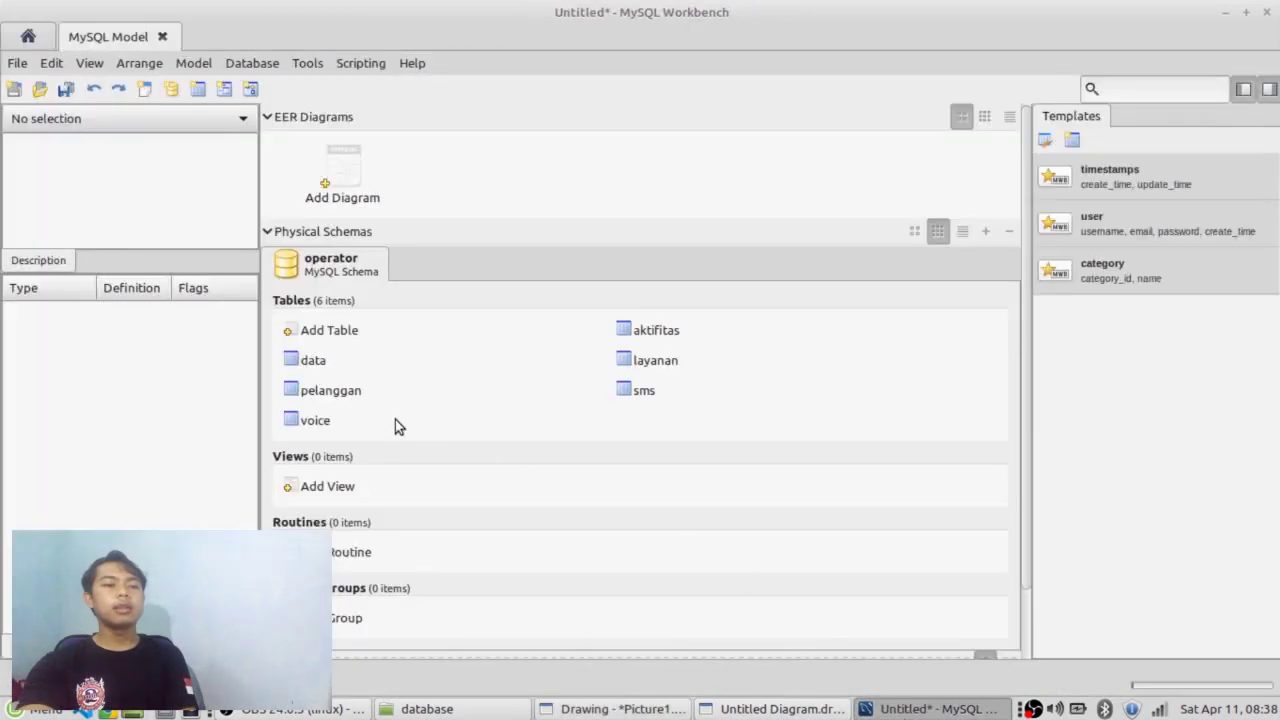
# Add a column named idlayanan below pulsa in the pelanggan table and set its datatype to INT.
pyautogui.doubleClick(330, 398)
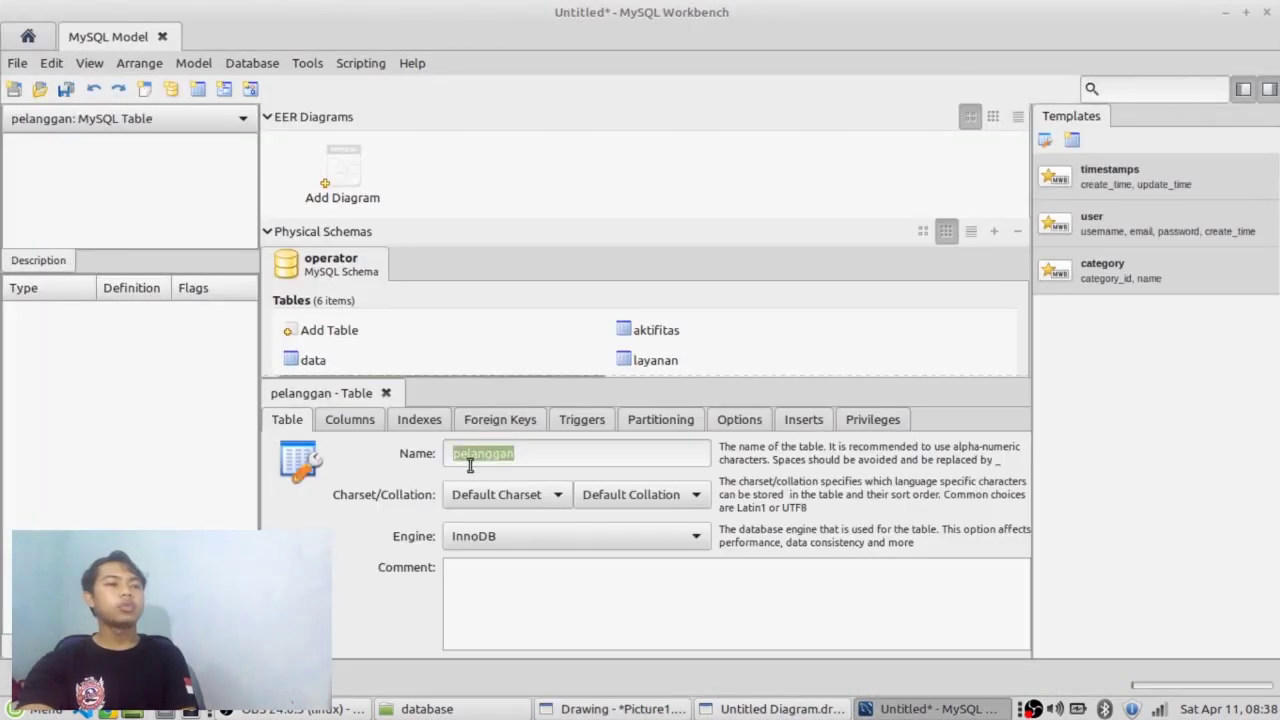
pyautogui.click(372, 421)
pyautogui.scroll(-3, 533, 495)
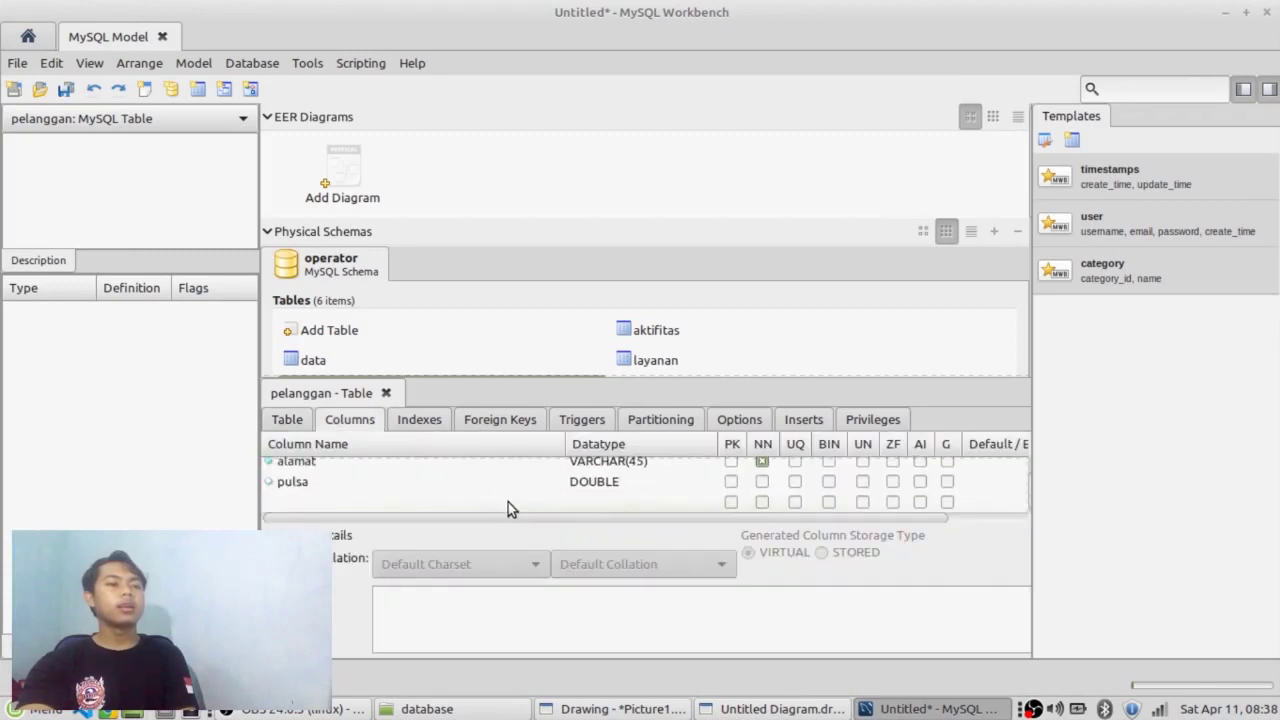
pyautogui.click(326, 500)
pyautogui.click(340, 498)
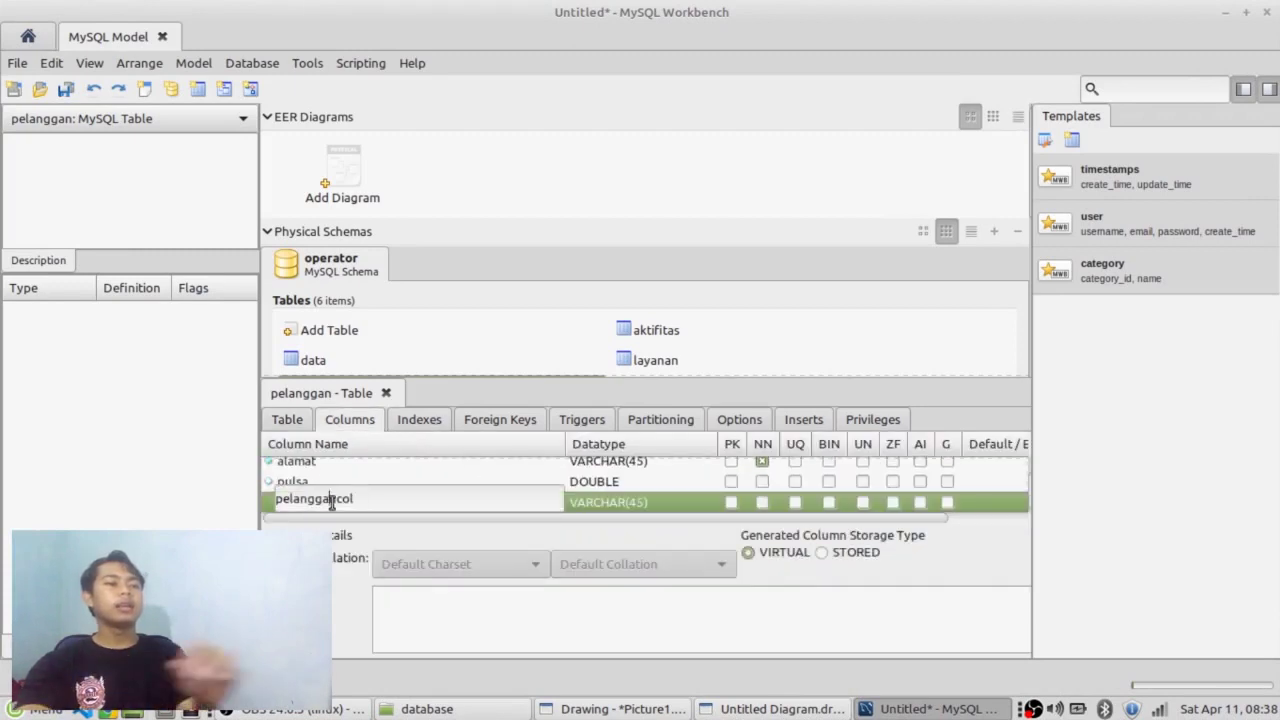
pyautogui.write('id')
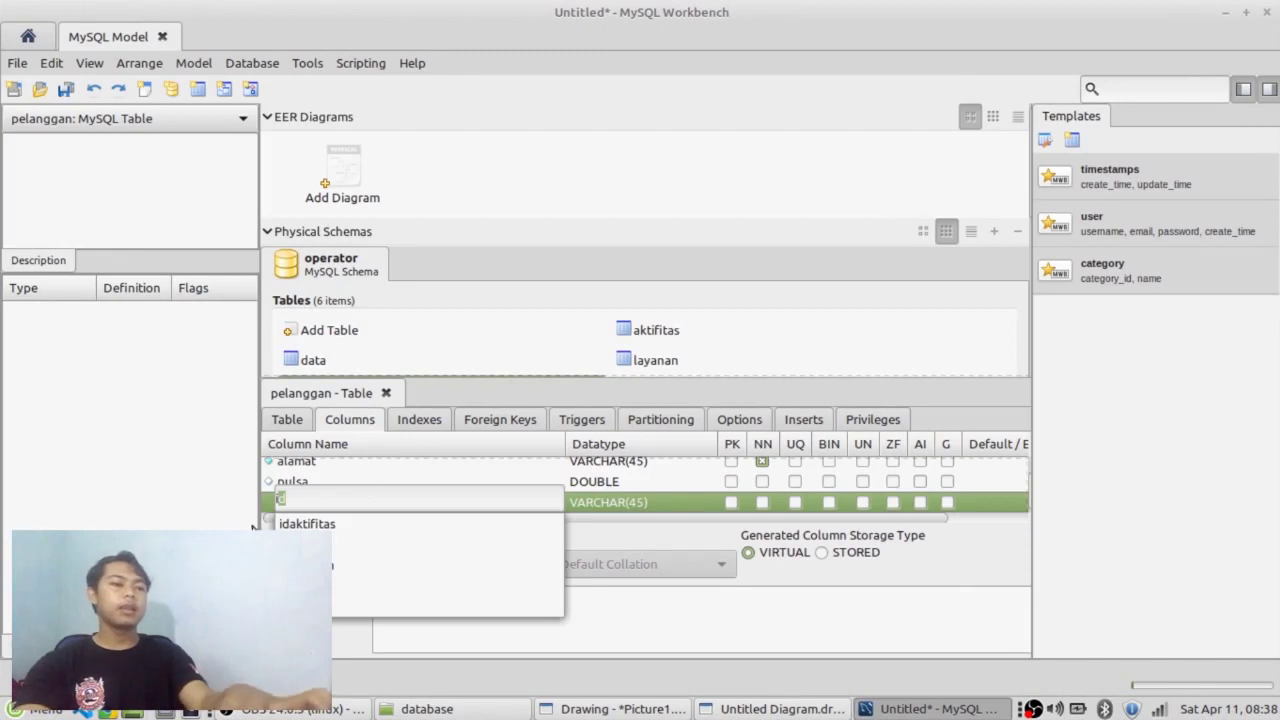
pyautogui.write('layanan')
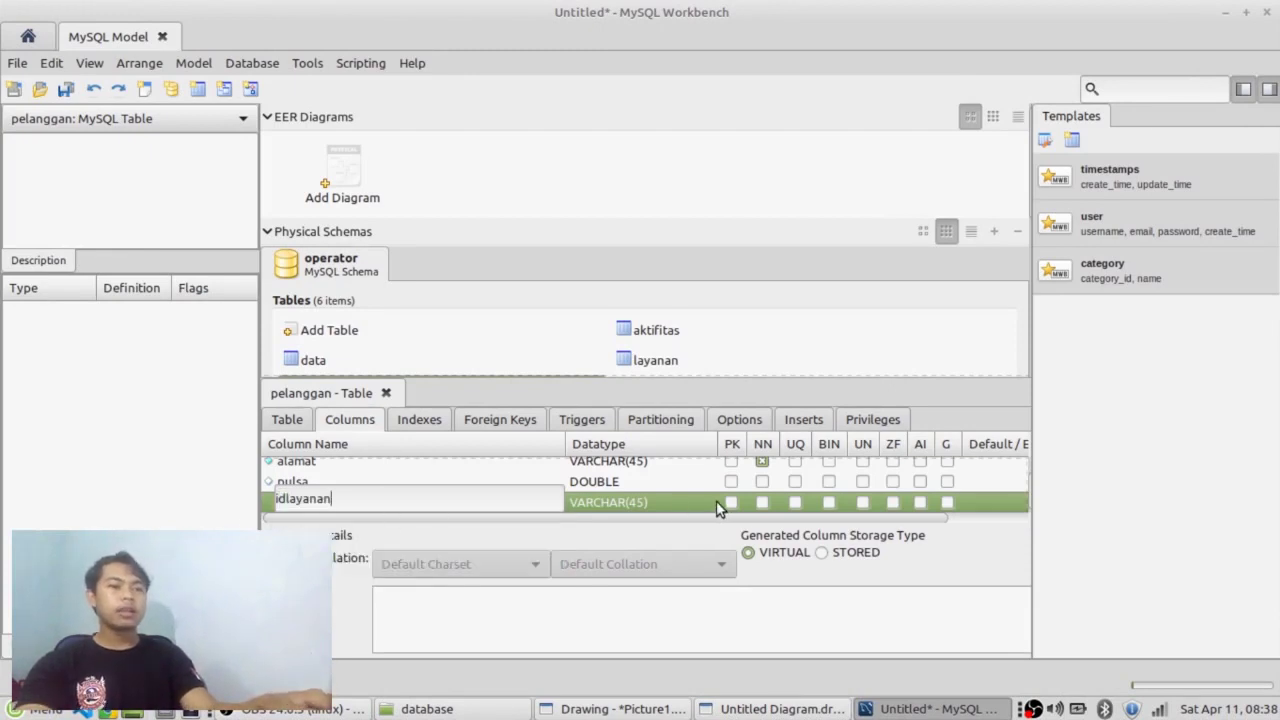
pyautogui.click(664, 501)
pyautogui.click(714, 479)
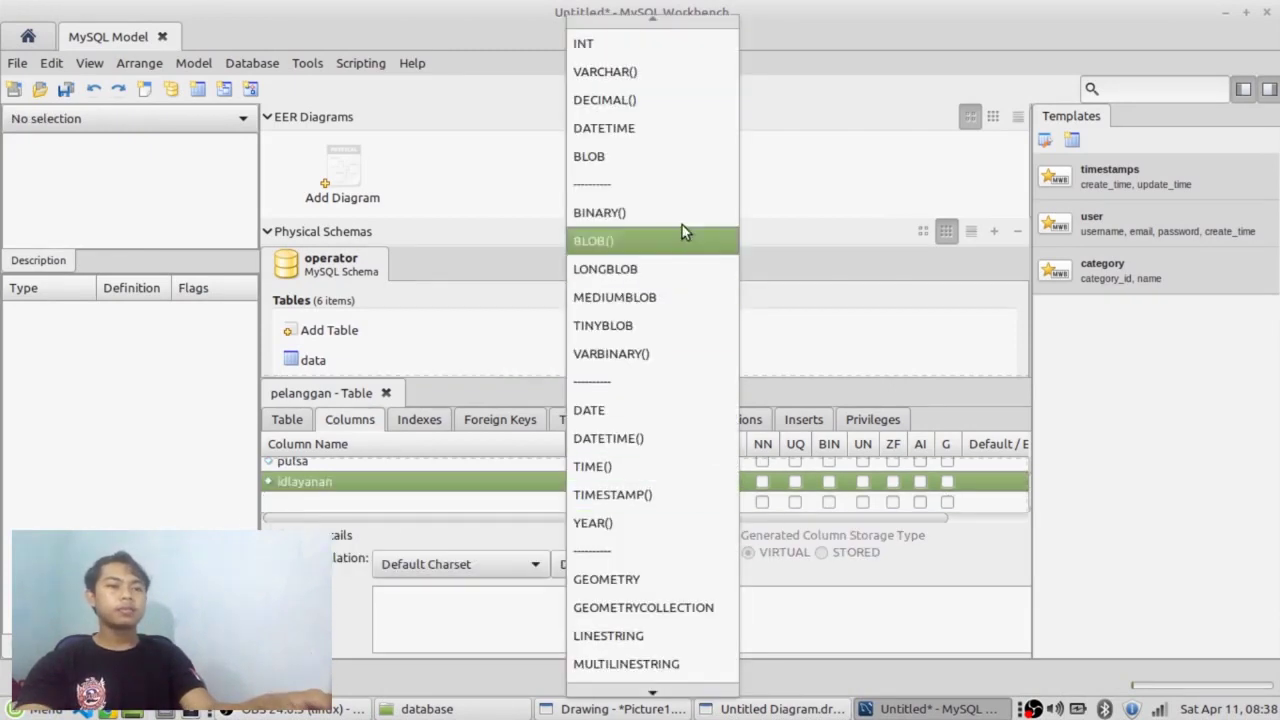
pyautogui.click(618, 49)
# Add a column named idaktifitas below idlayanan in the pelanggan table and choose INT as its datatype.
pyautogui.click(288, 501)
pyautogui.write('id')
pyautogui.click(358, 533)
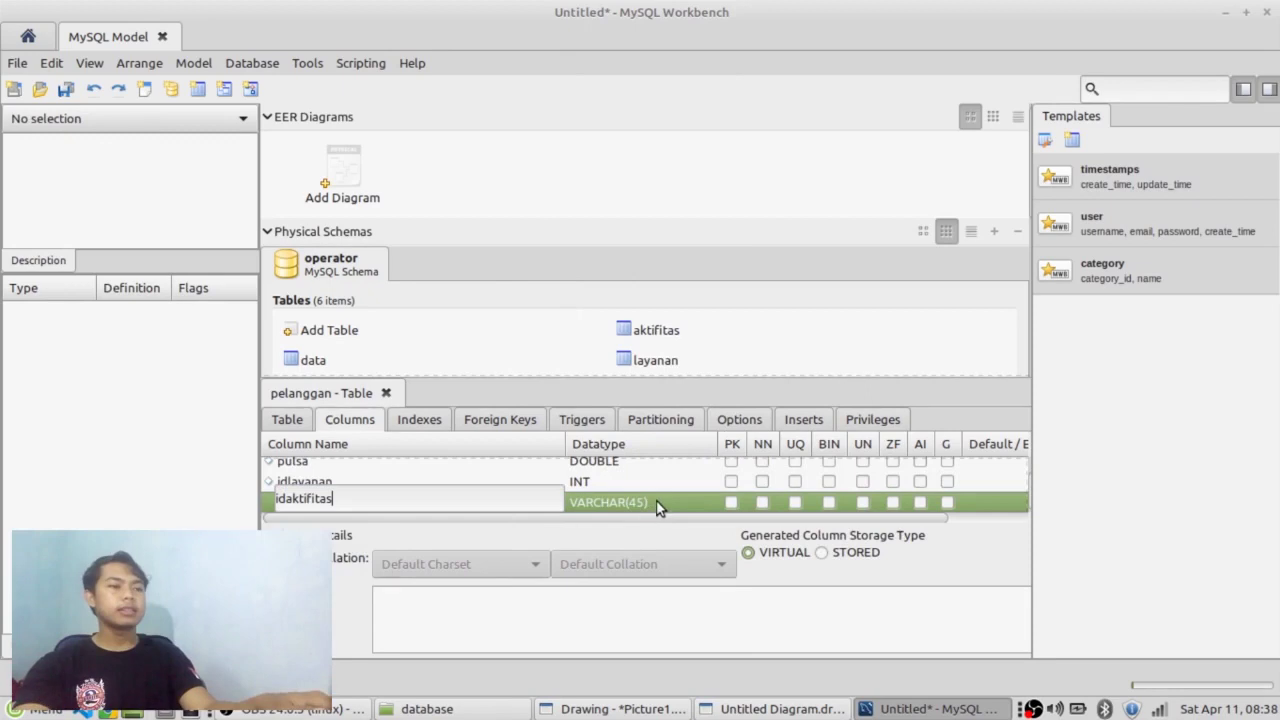
pyautogui.click(702, 495)
pyautogui.click(703, 481)
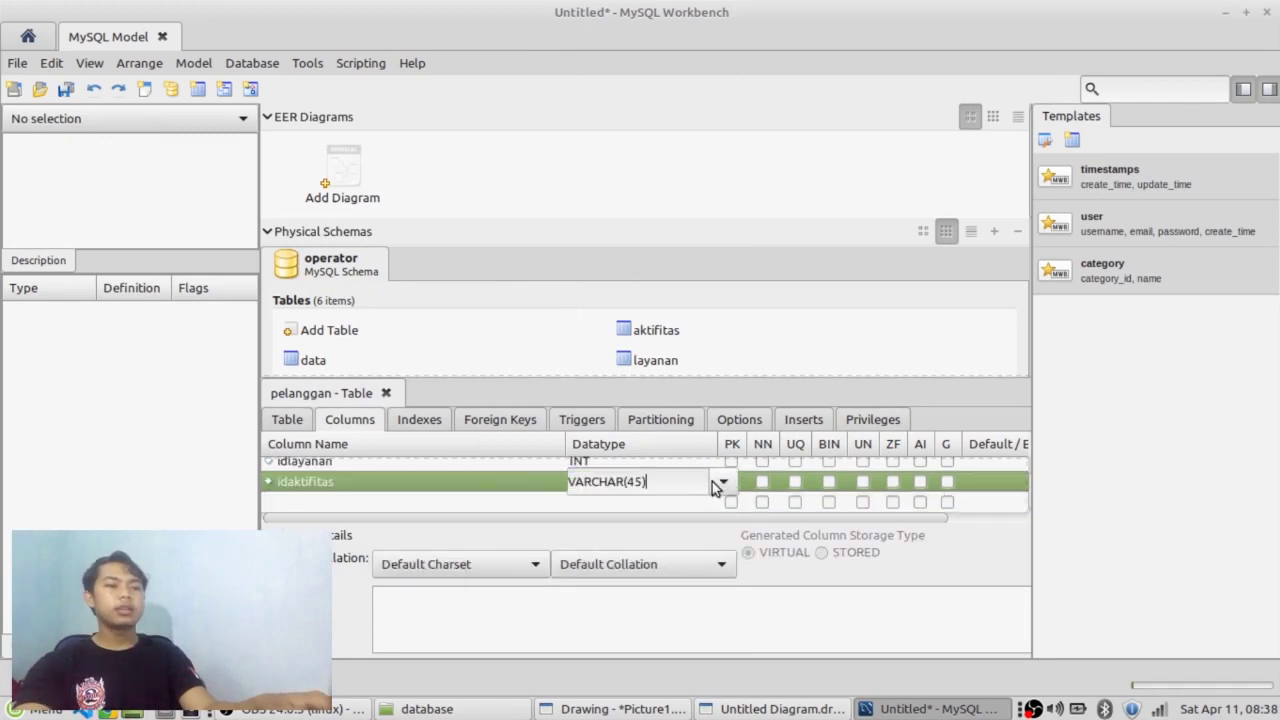
pyautogui.click(720, 482)
pyautogui.click(597, 30)
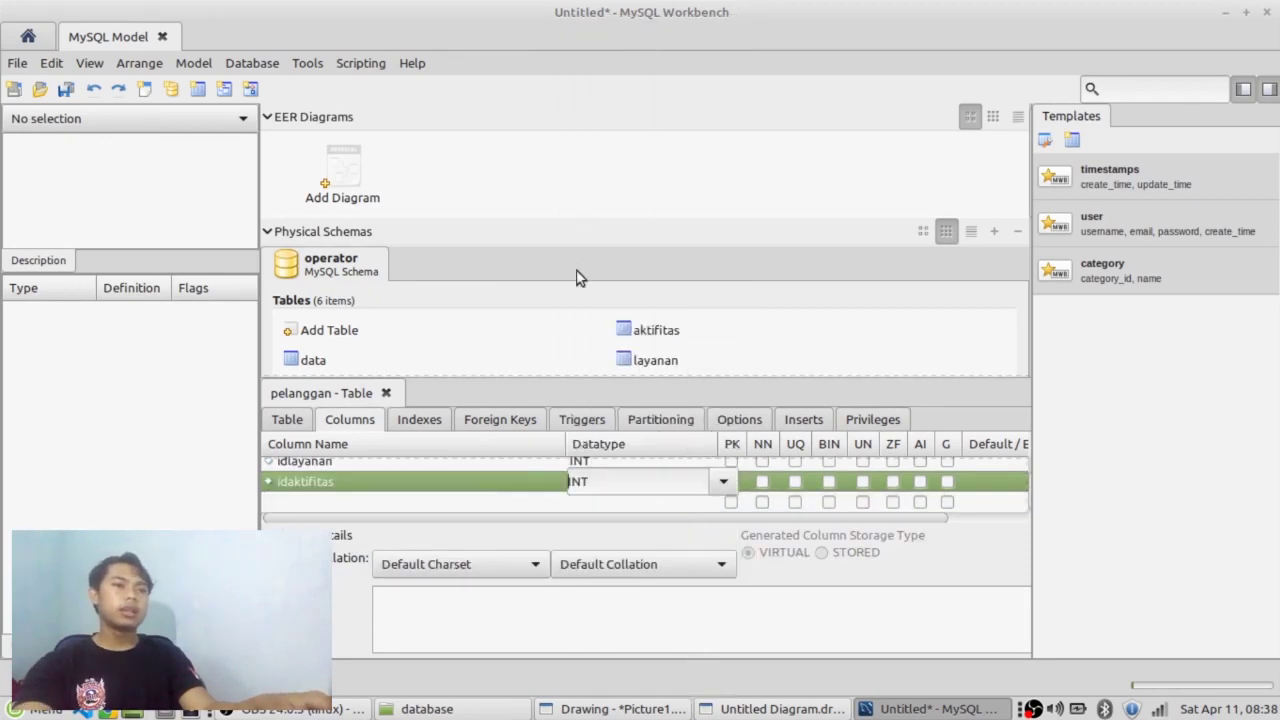
# Create a foreign key in the pelanggan table referencing operator.layanan and map its idlayanan column to idlayanan.
pyautogui.click(512, 420)
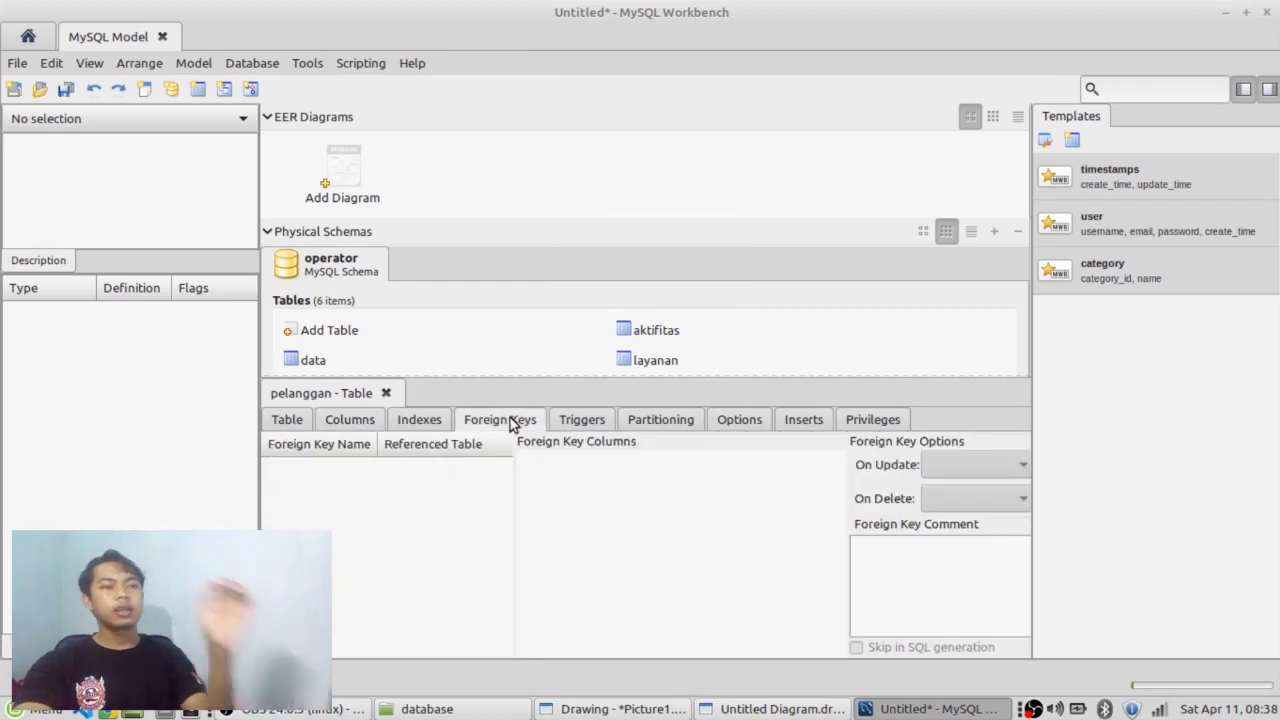
pyautogui.click(385, 469)
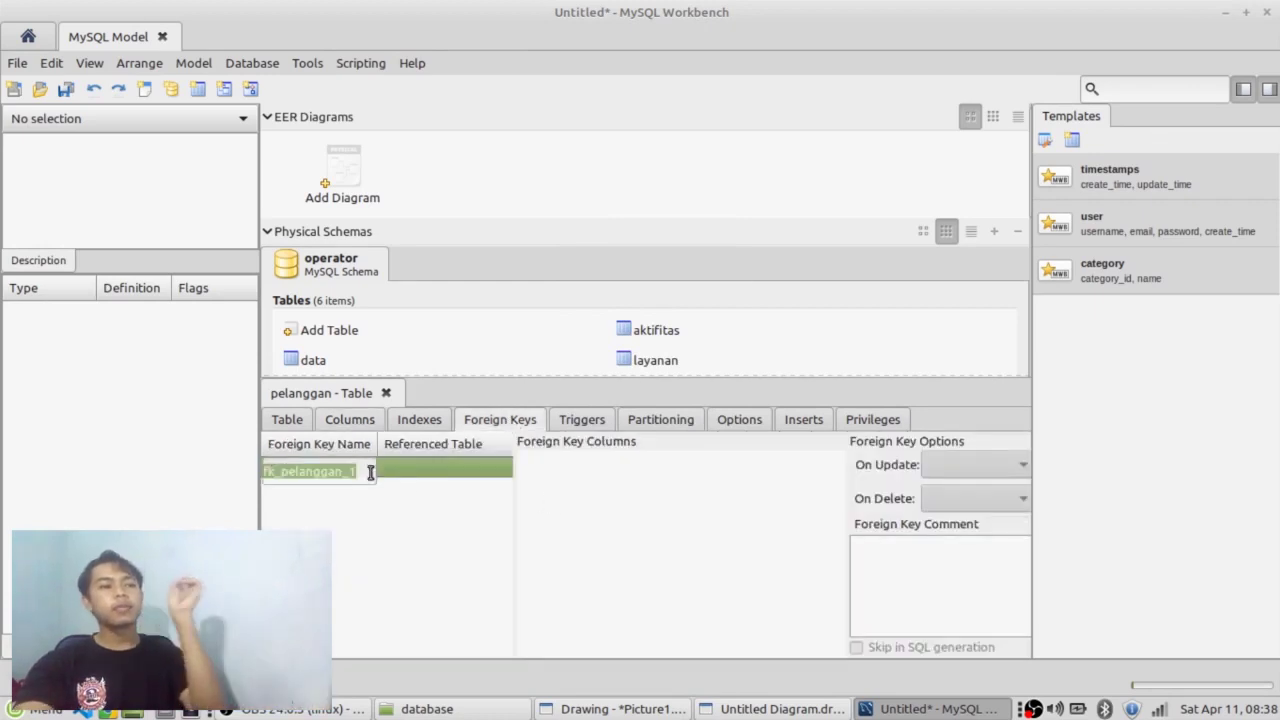
pyautogui.click(461, 477)
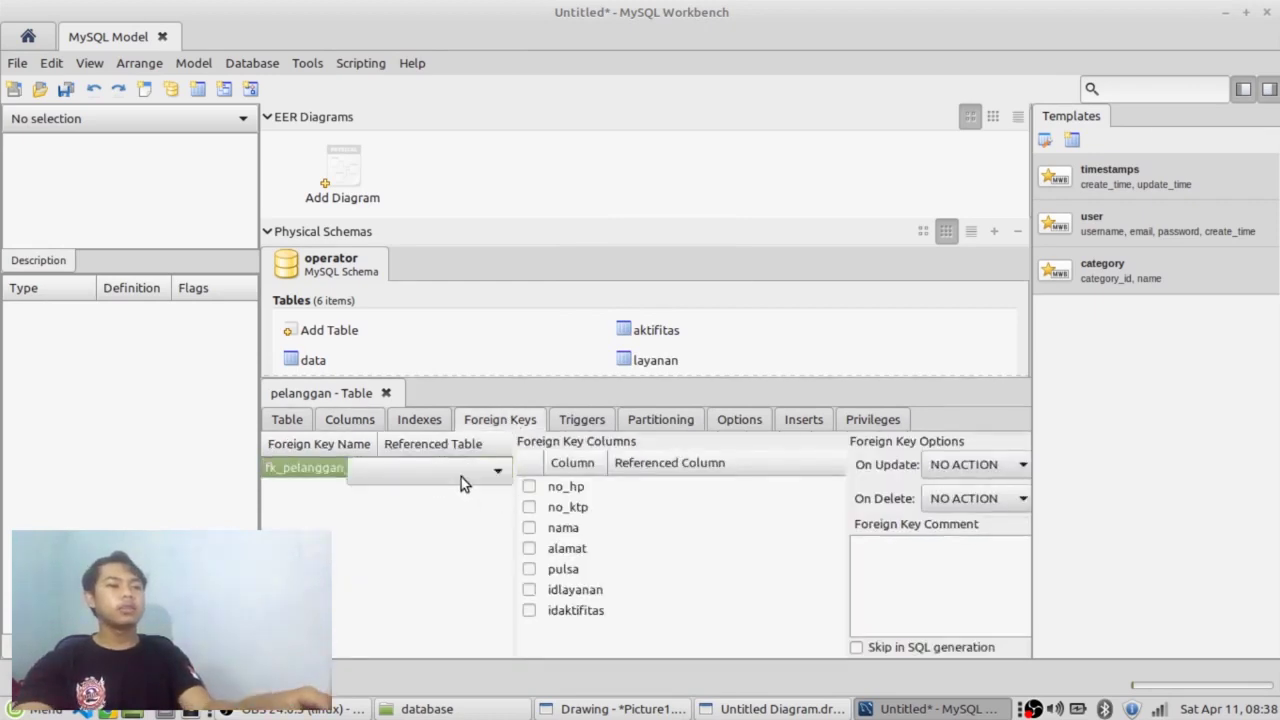
pyautogui.click(463, 478)
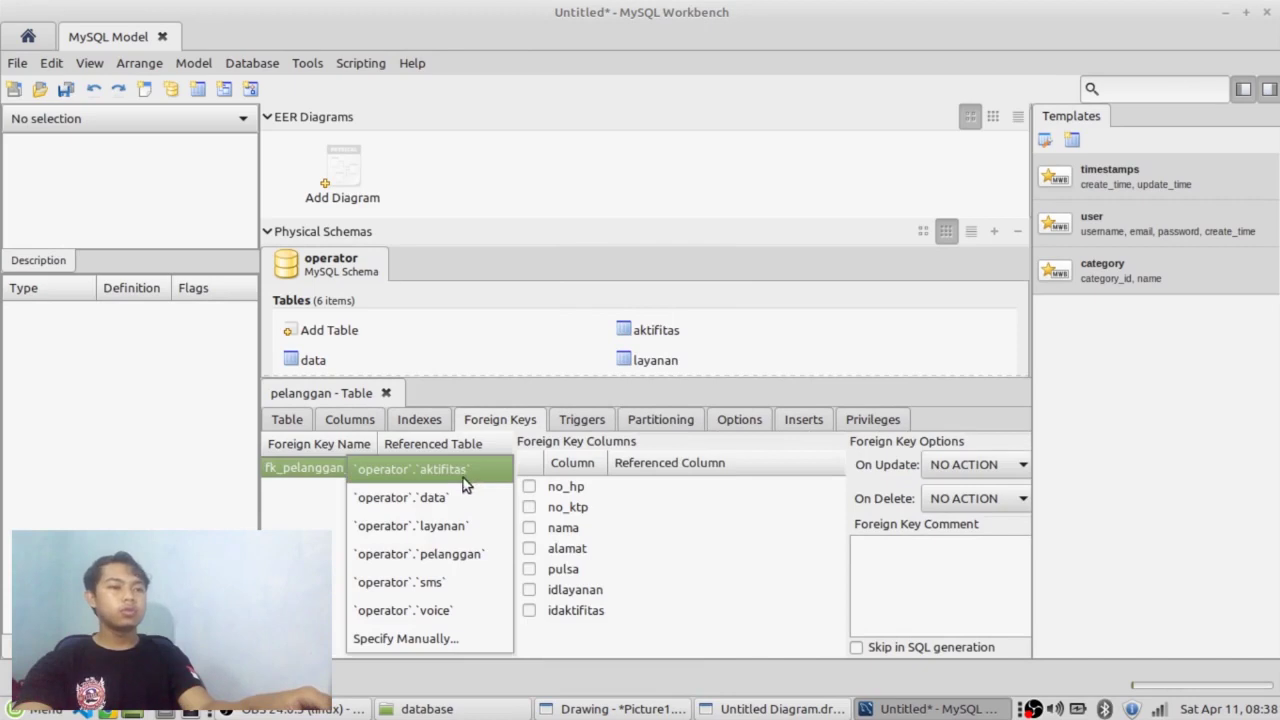
pyautogui.click(455, 528)
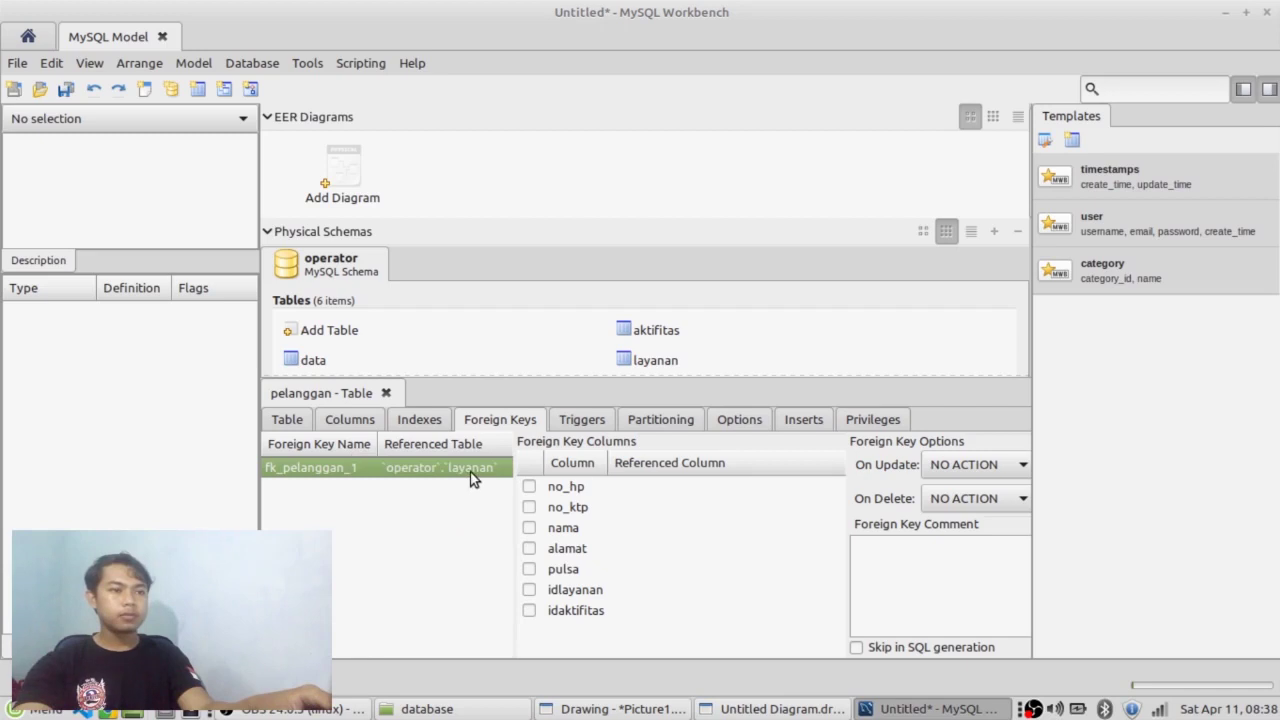
pyautogui.click(529, 590)
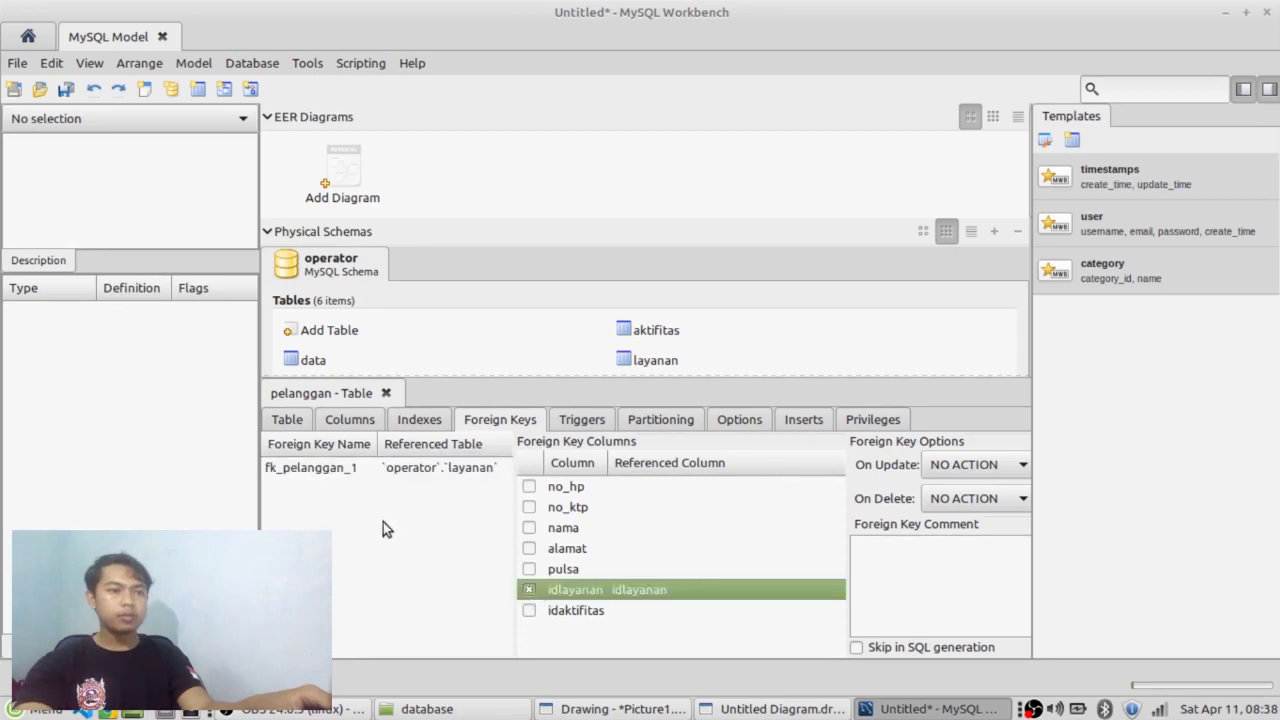
# Add a second foreign key to the pelanggan table that references operator.aktifitas.
pyautogui.doubleClick(330, 489)
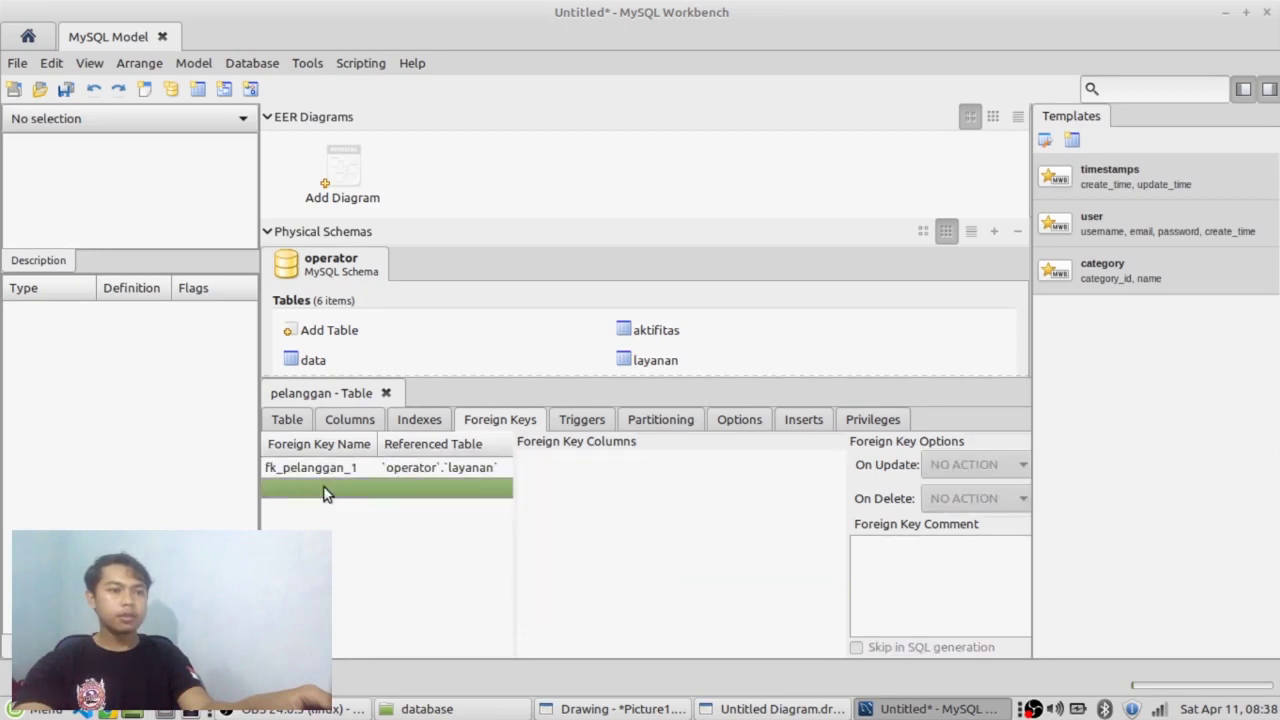
pyautogui.click(410, 488)
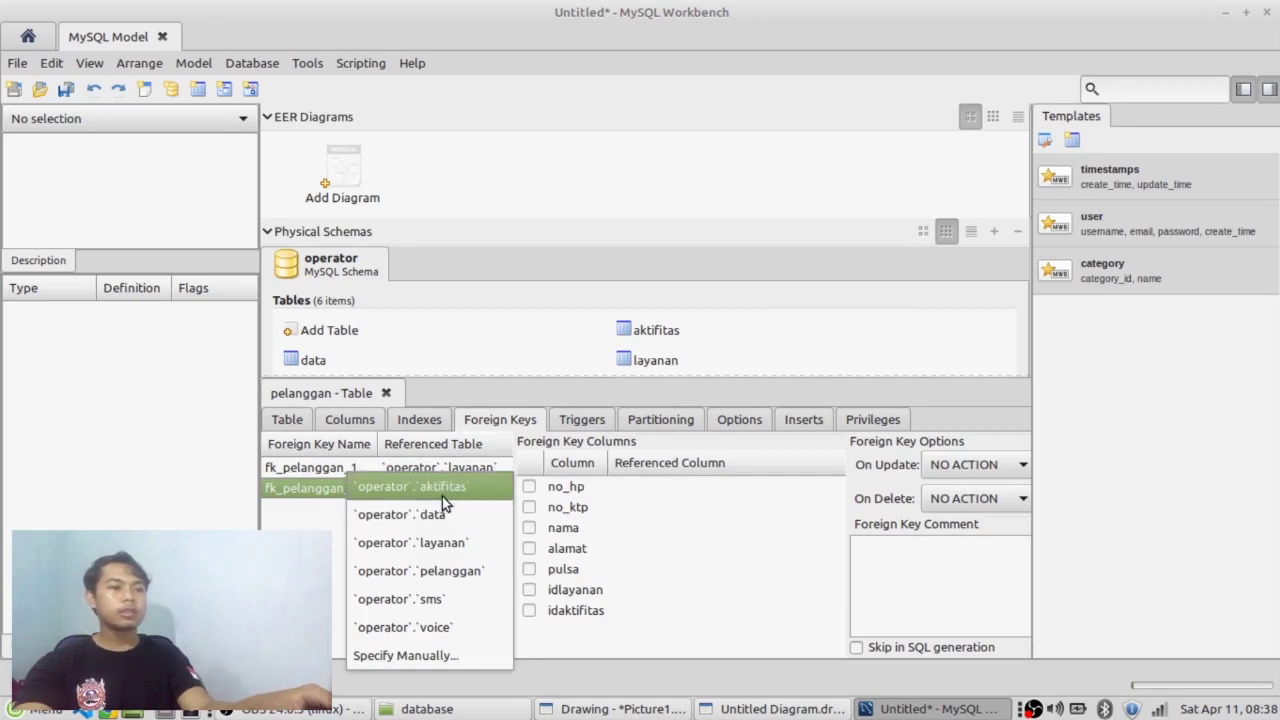
pyautogui.click(442, 494)
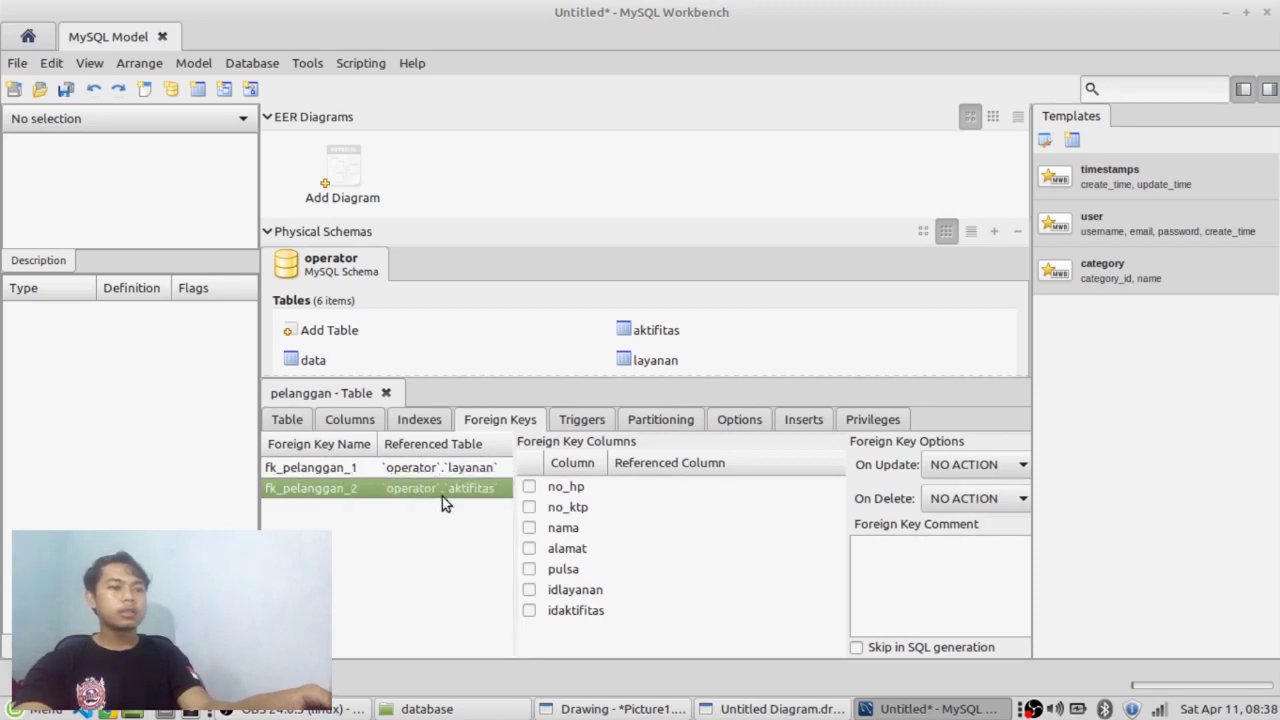
# Try to map the idaktifitas column to idaktifitas in the second foreign key, and close the pelanggan table editor.
pyautogui.click(532, 611)
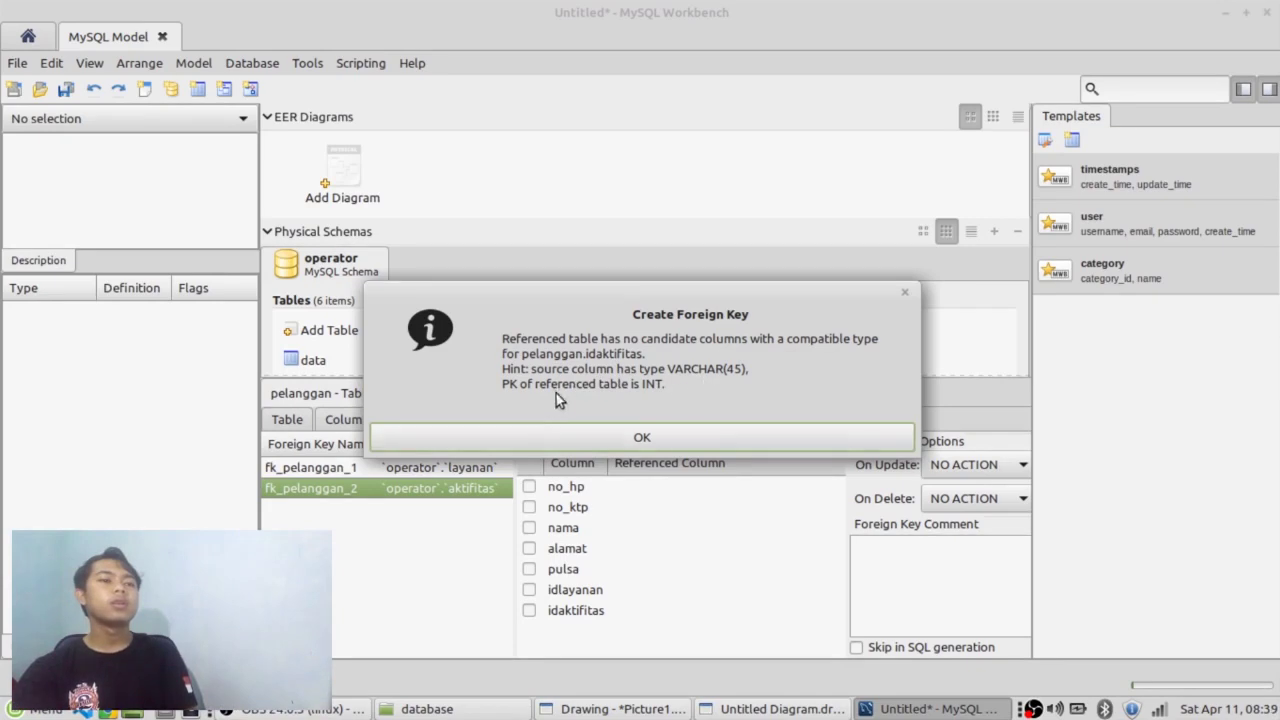
pyautogui.click(583, 440)
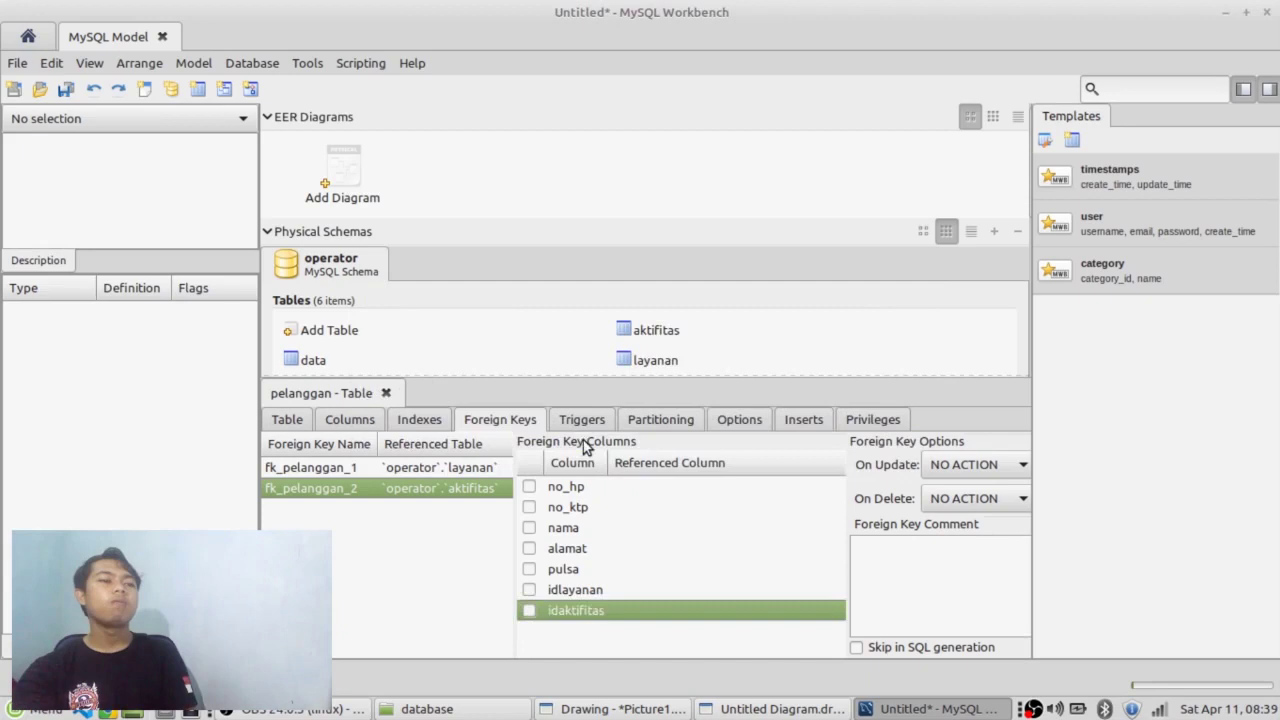
pyautogui.click(534, 609)
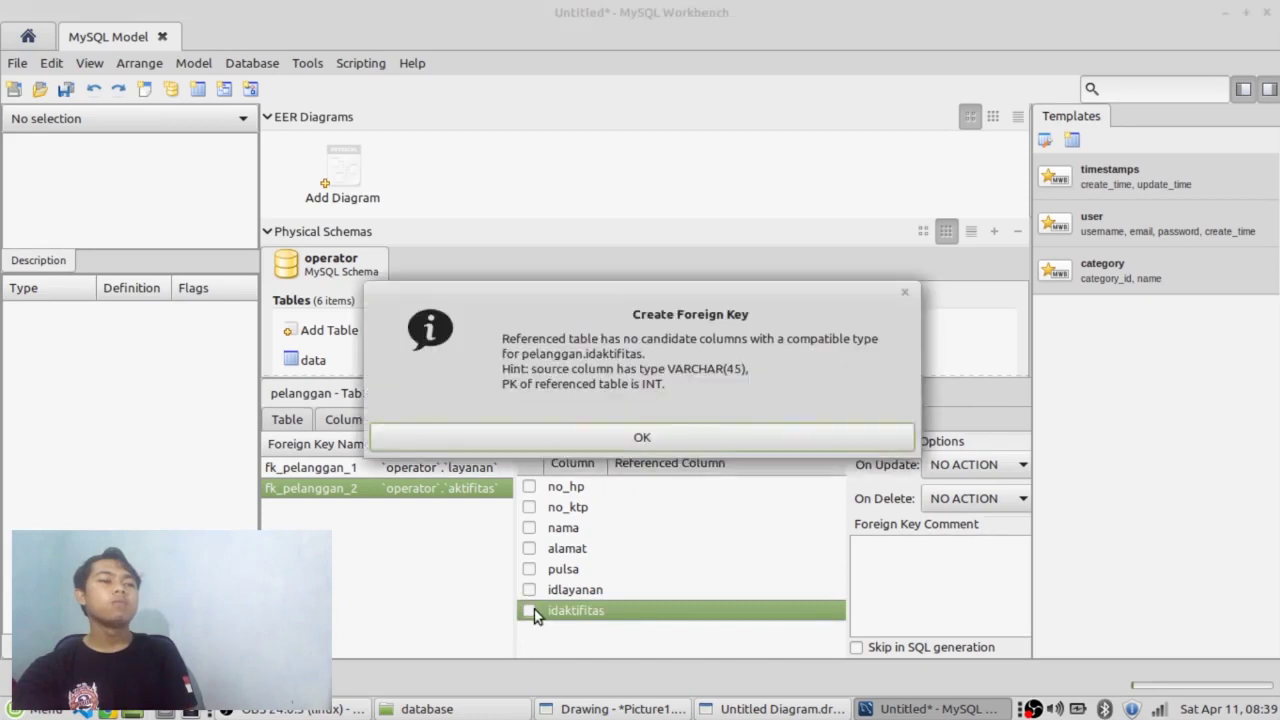
pyautogui.click(552, 442)
pyautogui.click(629, 610)
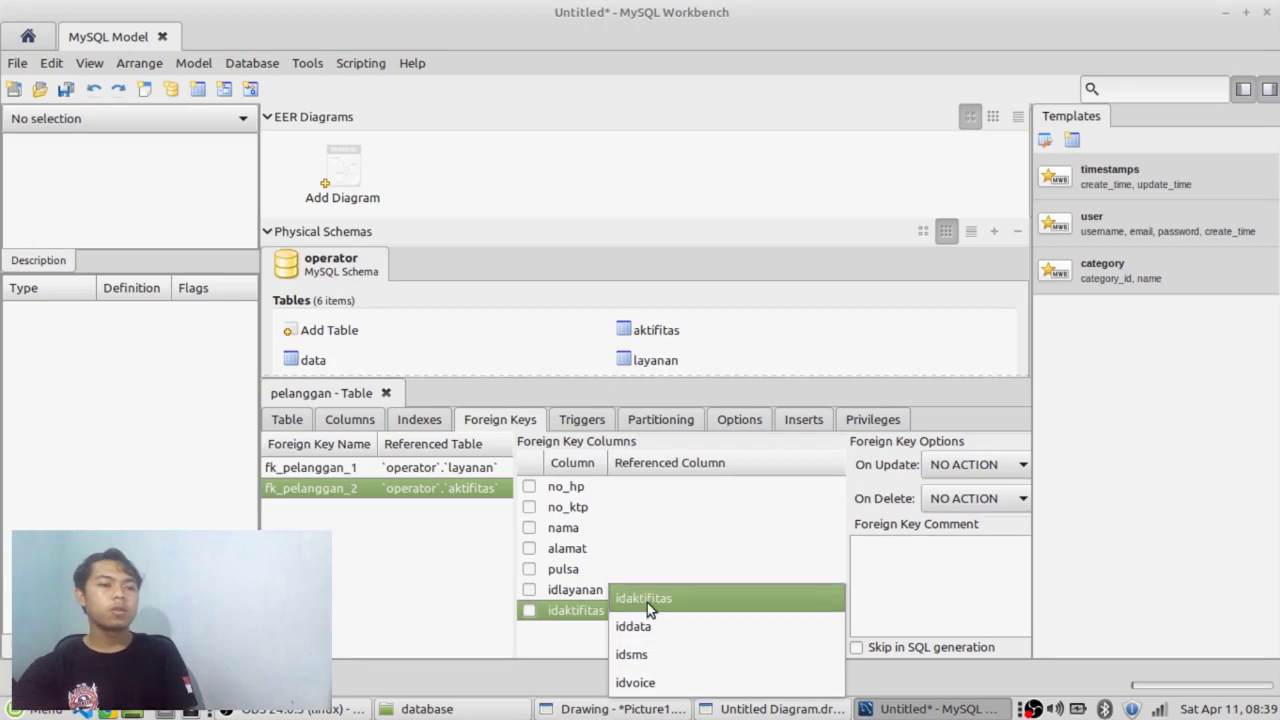
pyautogui.click(647, 603)
pyautogui.click(619, 442)
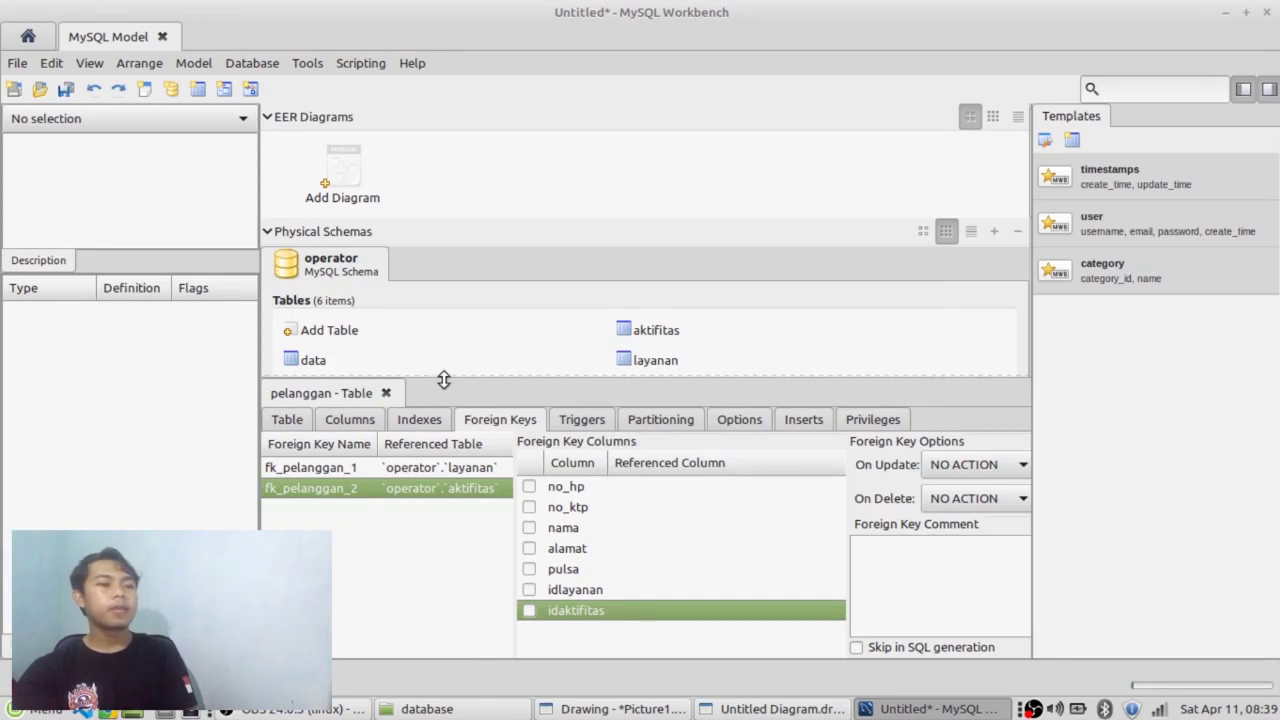
pyautogui.click(387, 393)
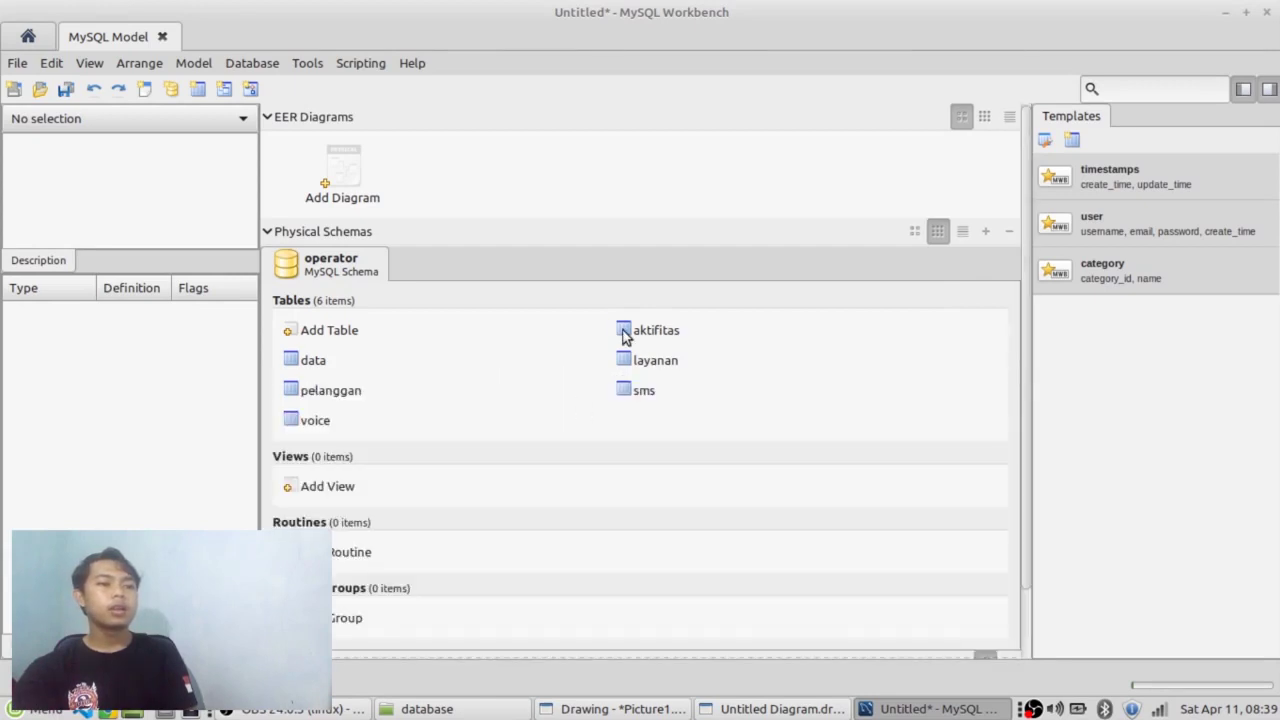
# Open the aktifitas table's columns and set the datatype of idvoice to INT.
pyautogui.doubleClick(623, 332)
pyautogui.click(343, 420)
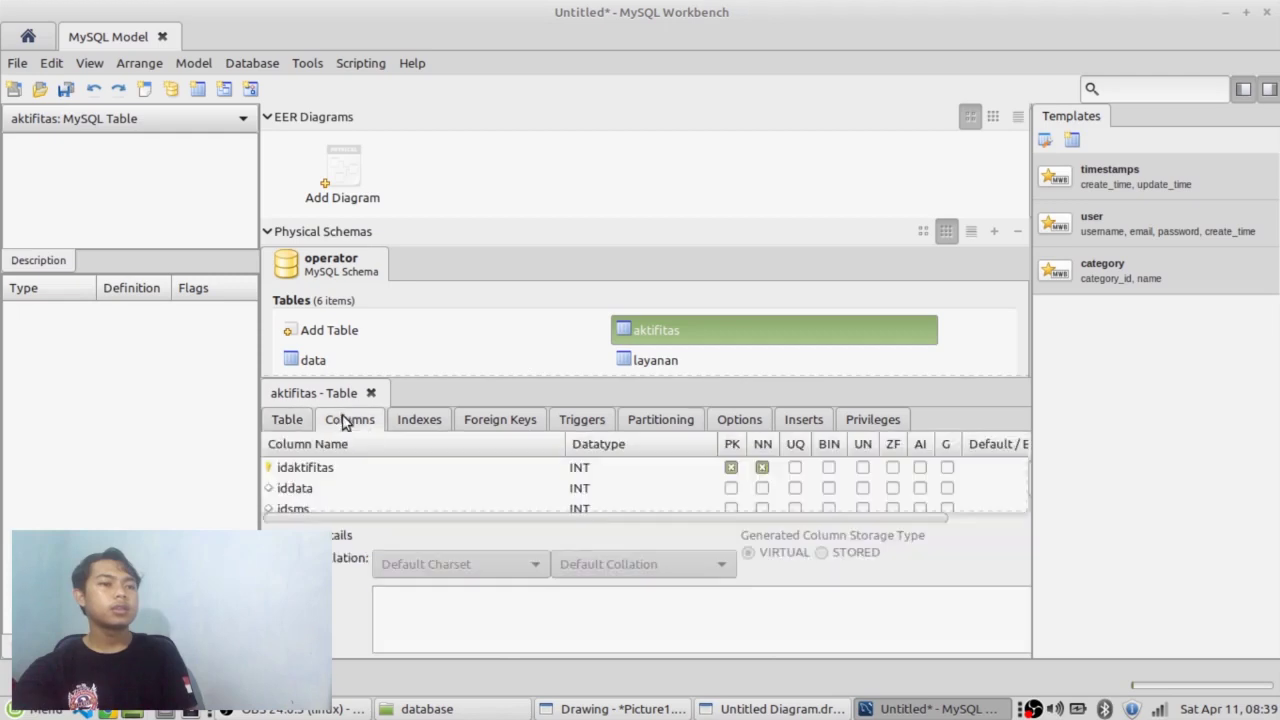
pyautogui.scroll(-2, 502, 474)
pyautogui.scroll(2, 502, 474)
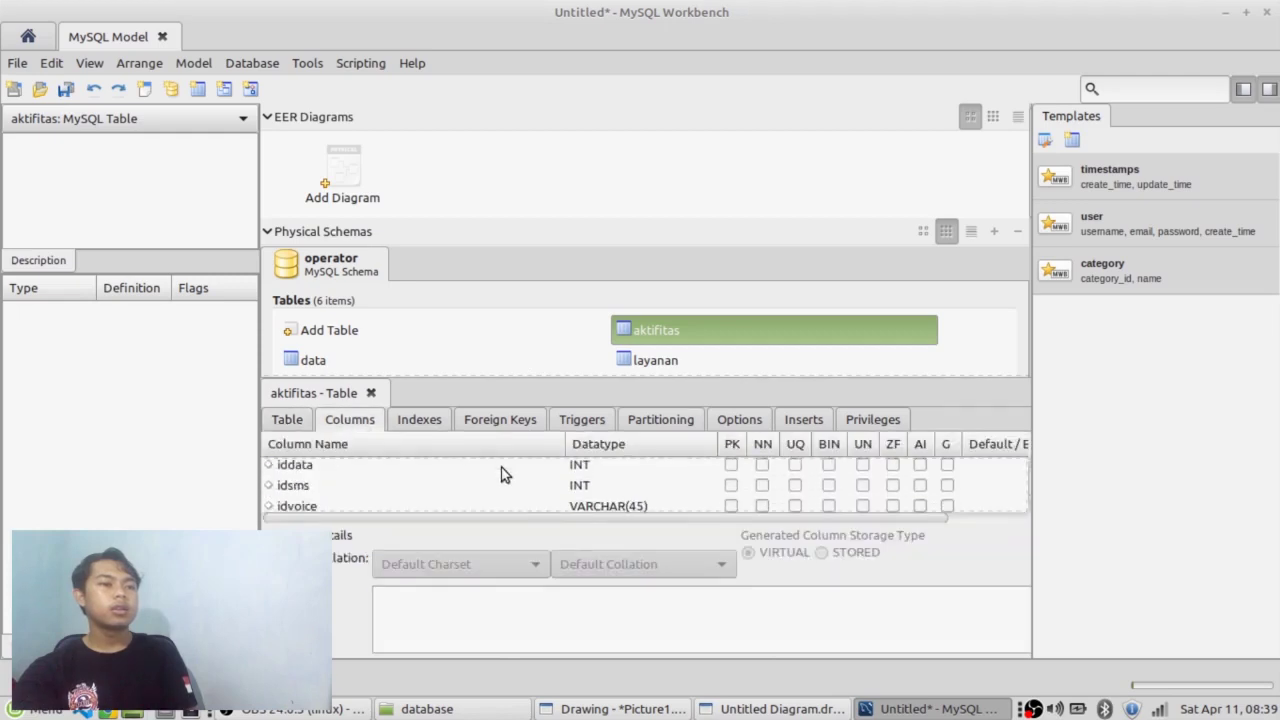
pyautogui.scroll(-1, 502, 474)
pyautogui.scroll(-2, 502, 474)
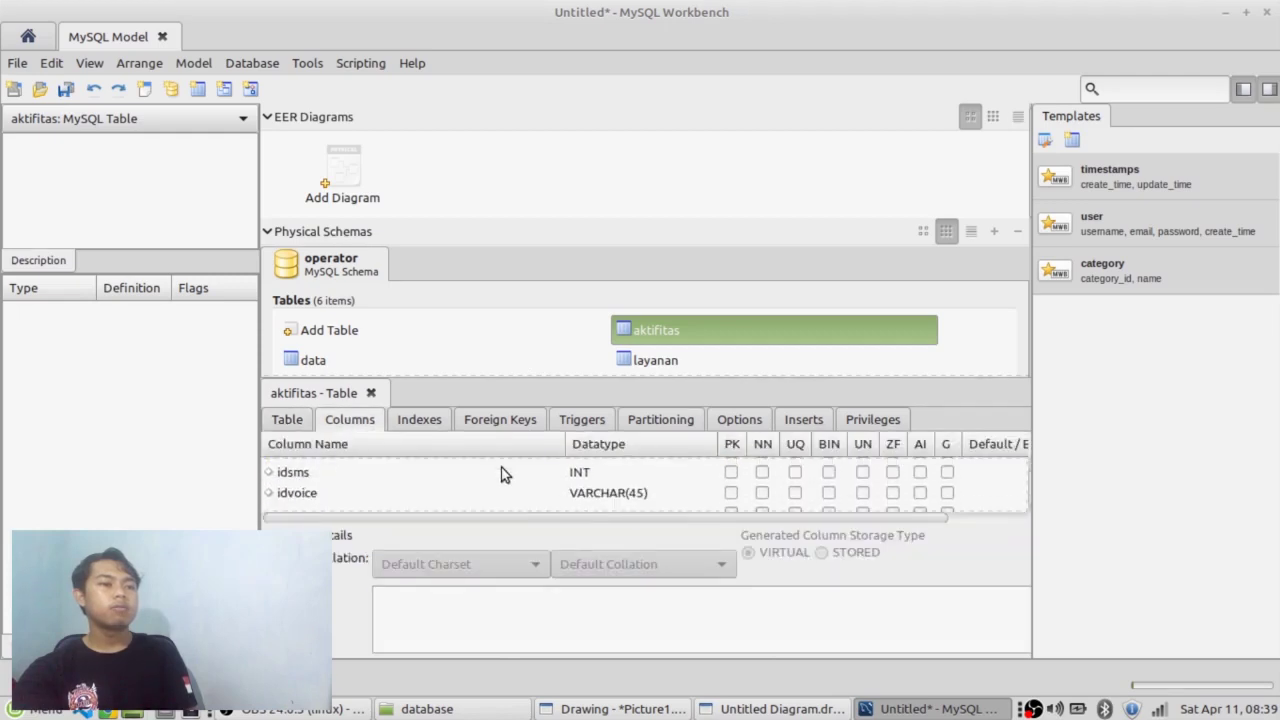
pyautogui.click(355, 499)
pyautogui.click(600, 493)
pyautogui.click(718, 495)
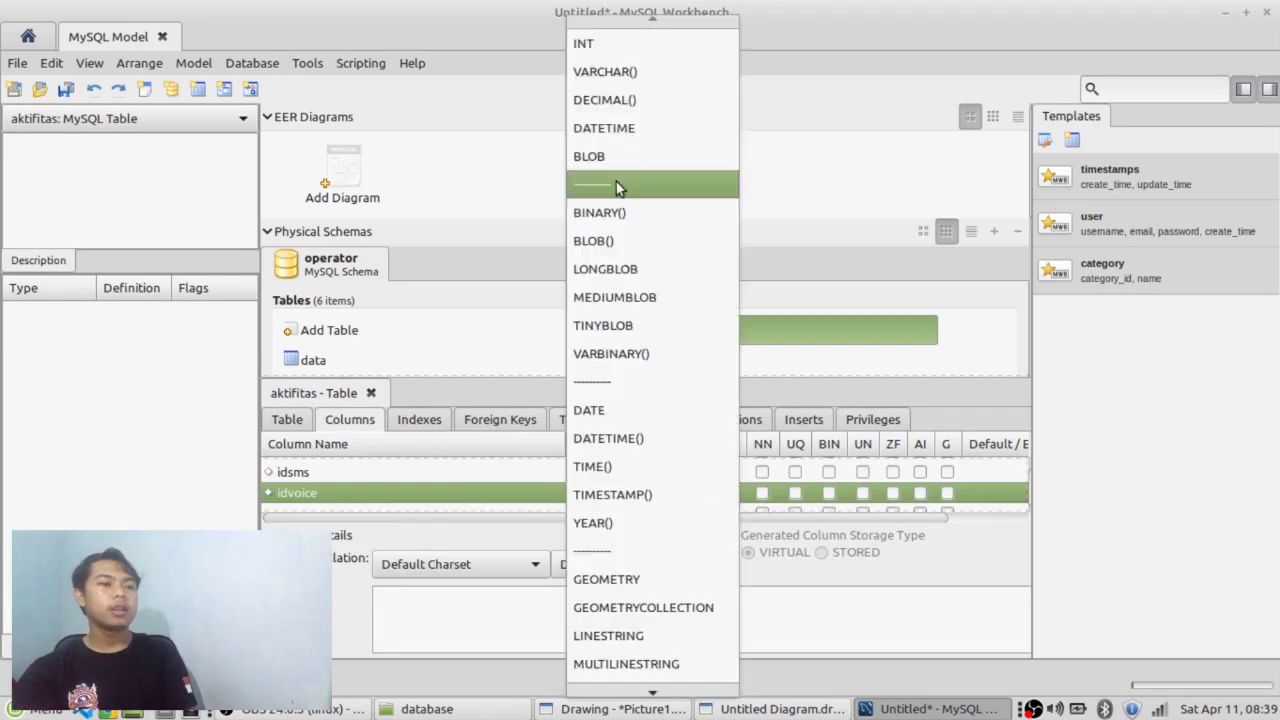
pyautogui.click(598, 44)
pyautogui.click(424, 473)
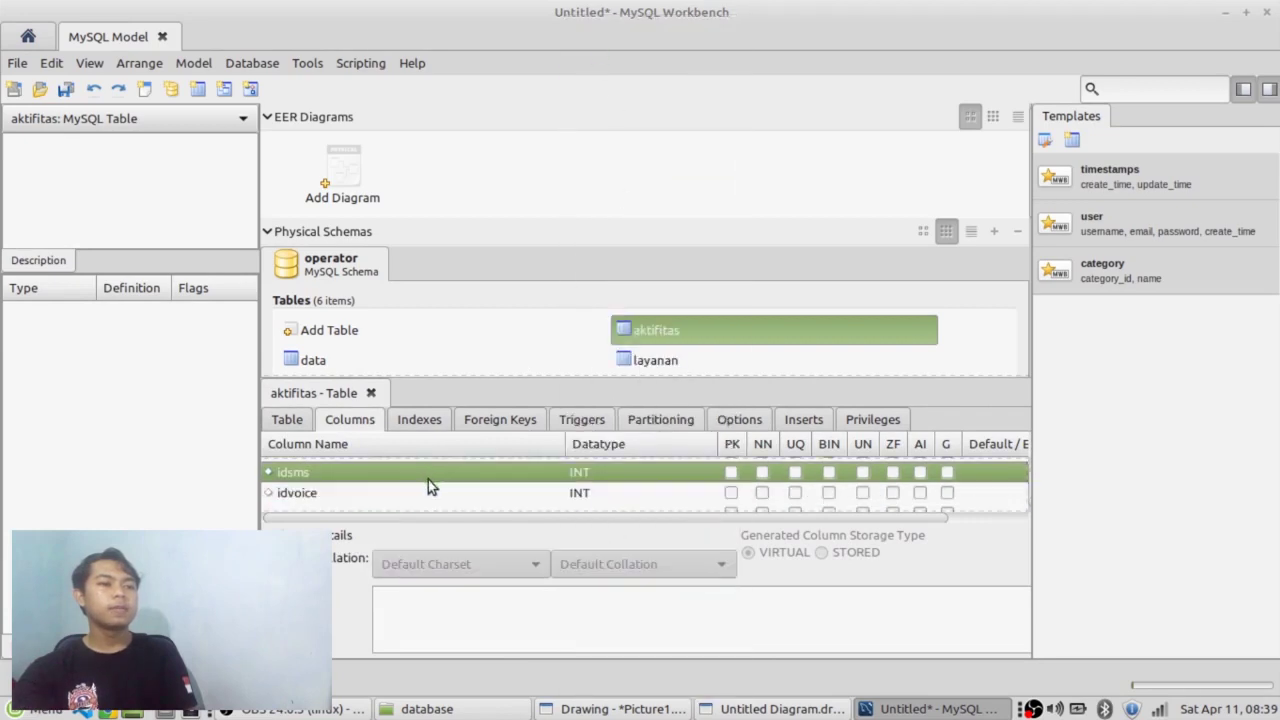
# Check the column datatypes of the aktifitas table and close its editor.
pyautogui.scroll(2, 430, 490)
pyautogui.scroll(-2, 436, 505)
pyautogui.scroll(2, 400, 480)
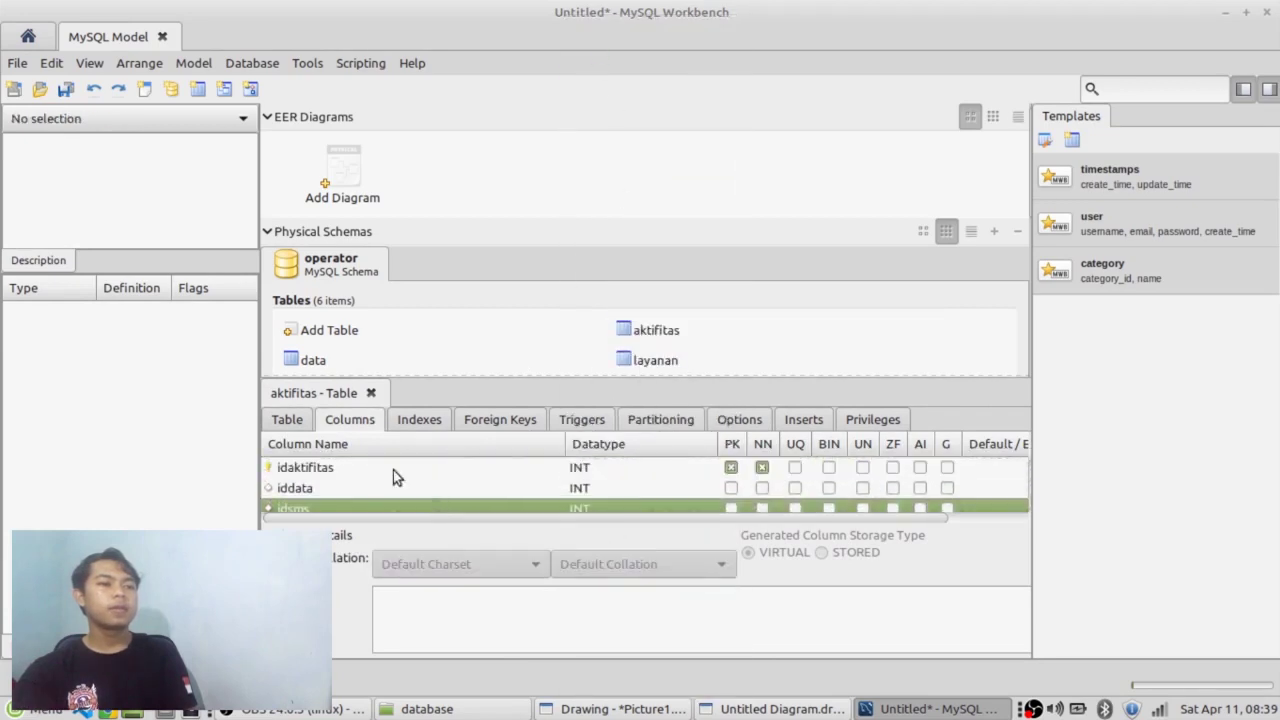
pyautogui.click(291, 420)
pyautogui.click(366, 424)
pyautogui.scroll(-2, 491, 477)
pyautogui.scroll(2, 514, 477)
pyautogui.click(371, 393)
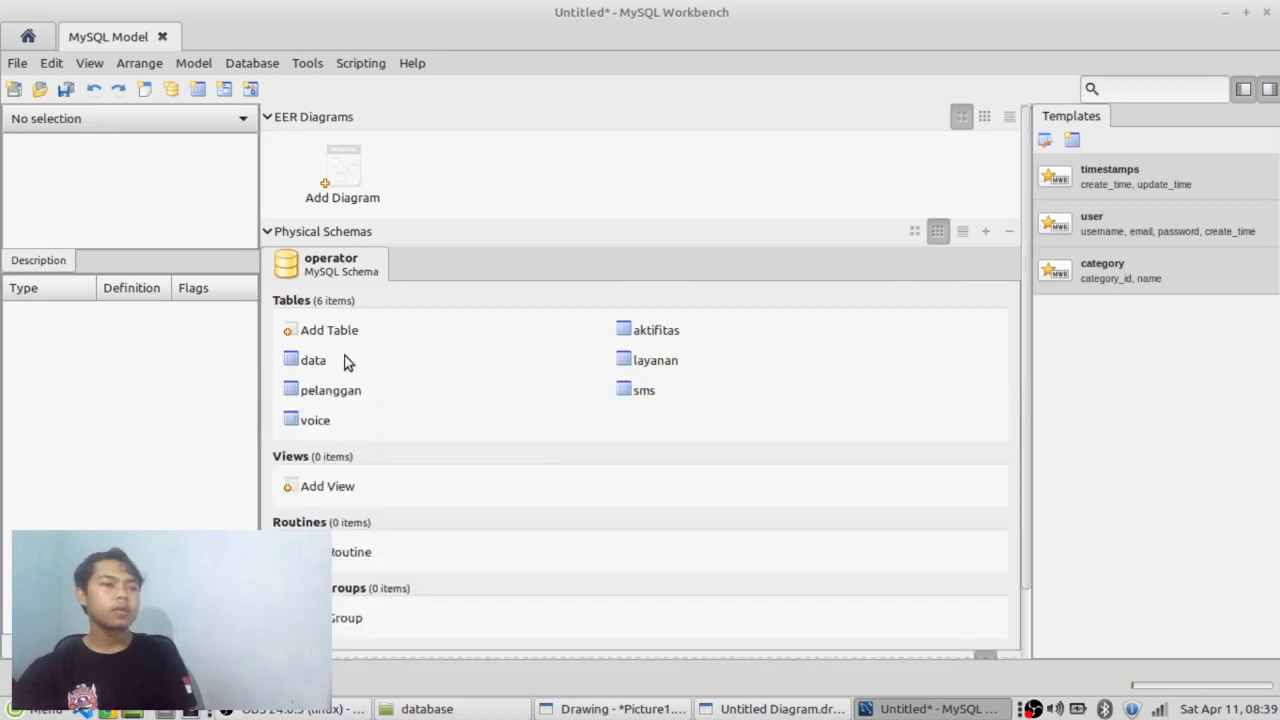
# Set the datatype of the pelanggan table's idaktifitas column to INT and close the table editor.
pyautogui.doubleClick(315, 392)
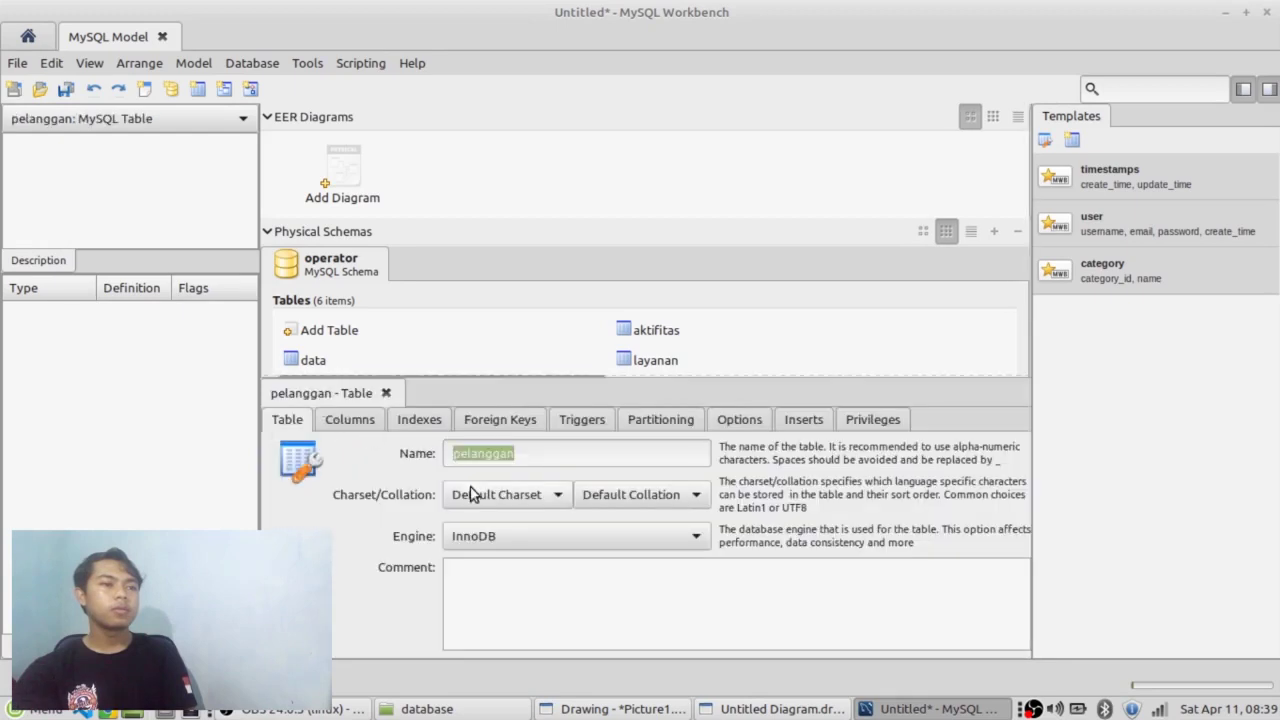
pyautogui.click(360, 424)
pyautogui.scroll(-3, 490, 482)
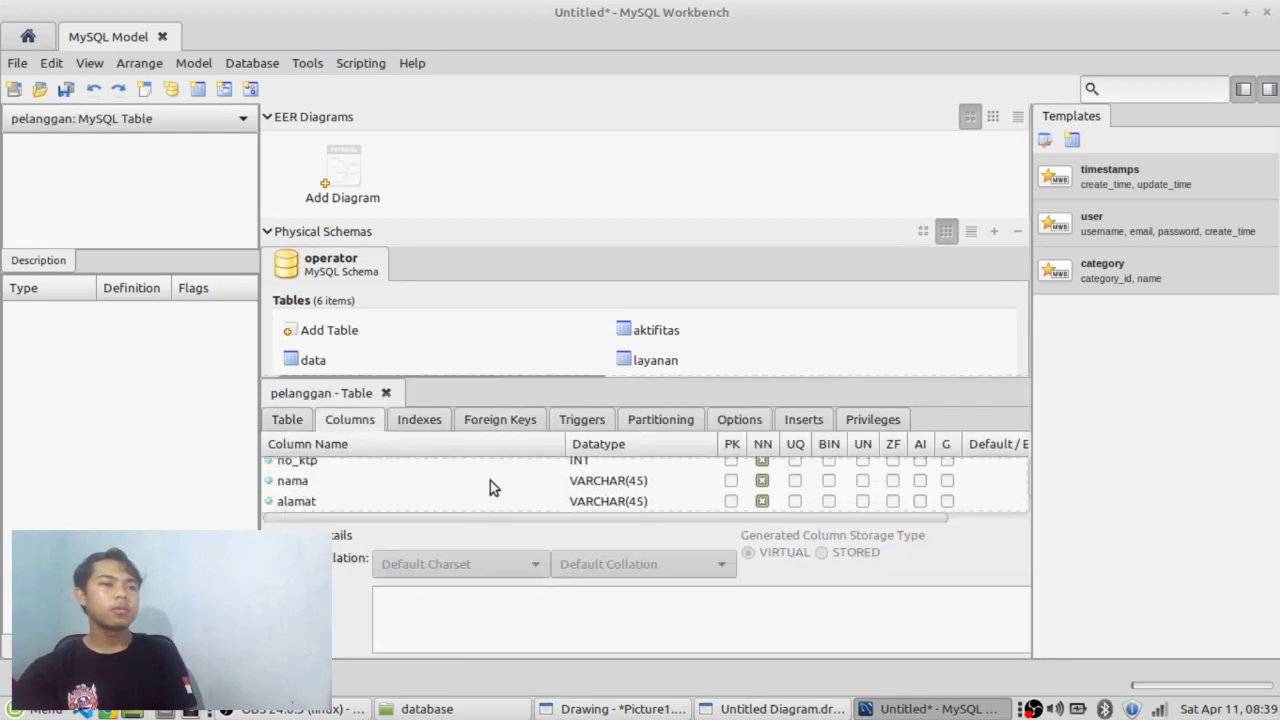
pyautogui.scroll(-2, 490, 480)
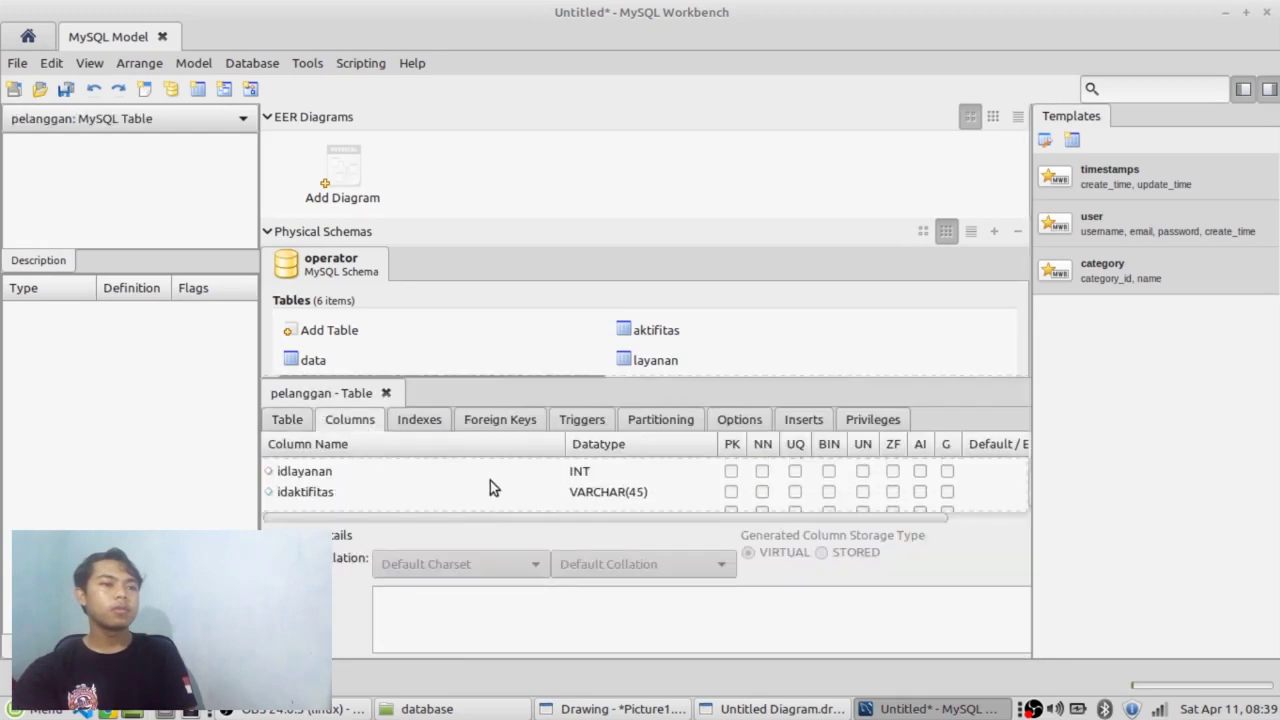
pyautogui.doubleClick(590, 492)
pyautogui.click(723, 492)
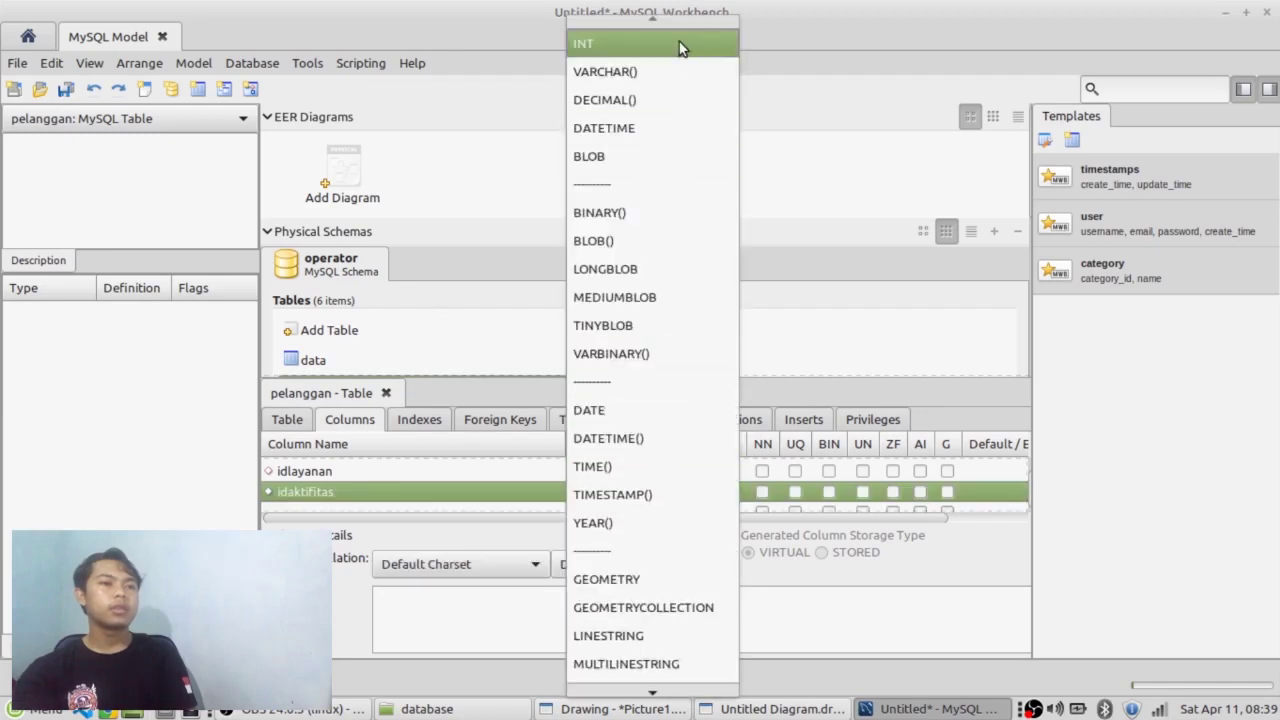
pyautogui.click(682, 42)
pyautogui.click(452, 508)
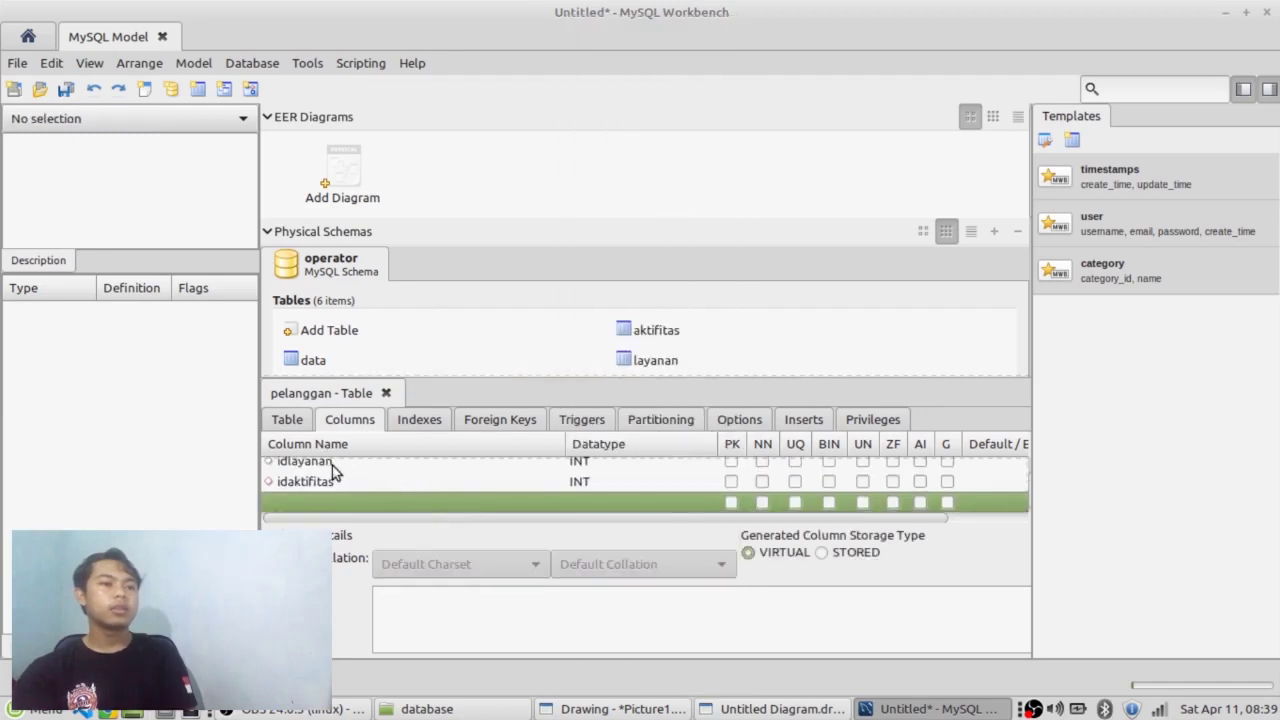
pyautogui.click(386, 393)
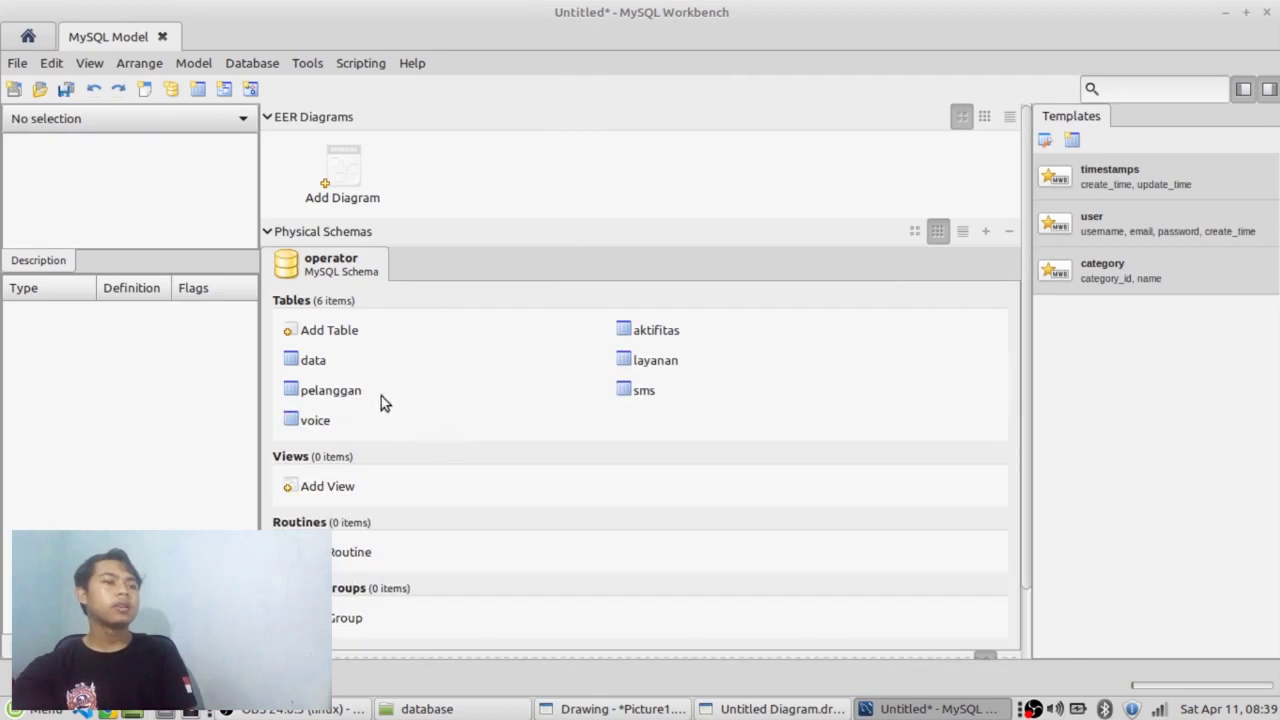
# Open the pelanggan table's foreign keys and select the one that references operator.layanan.
pyautogui.doubleClick(305, 392)
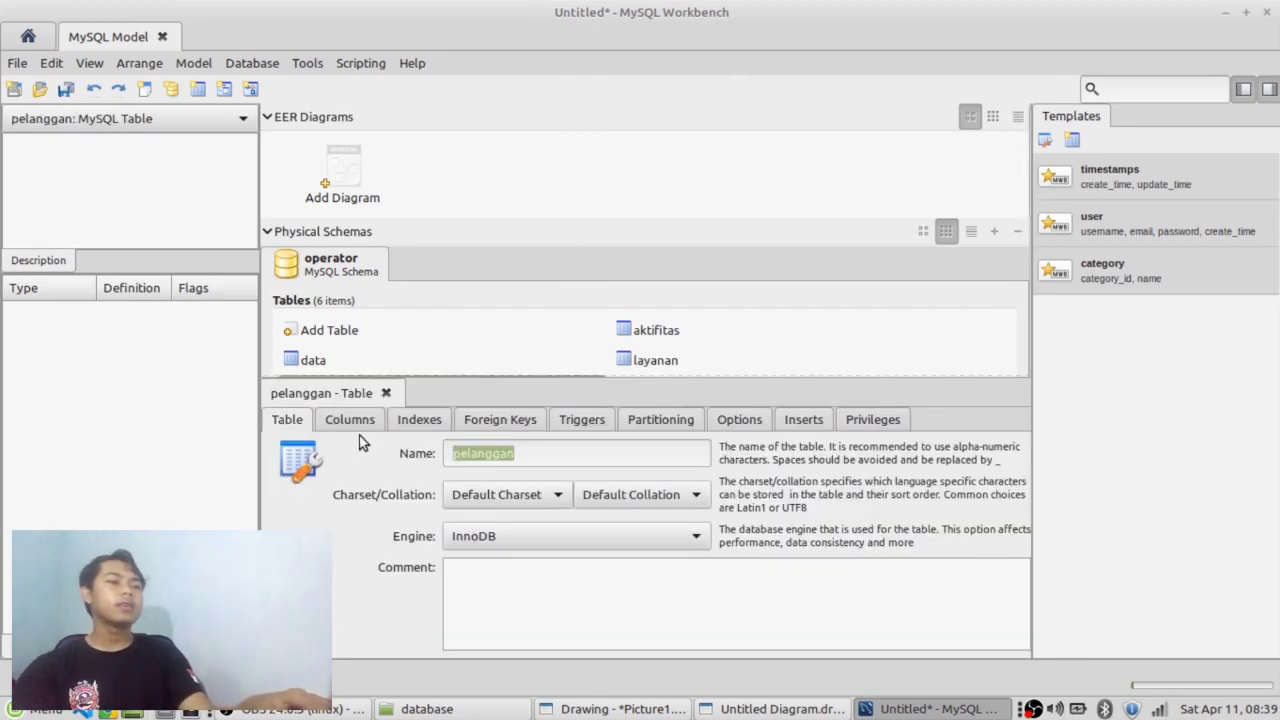
pyautogui.click(482, 422)
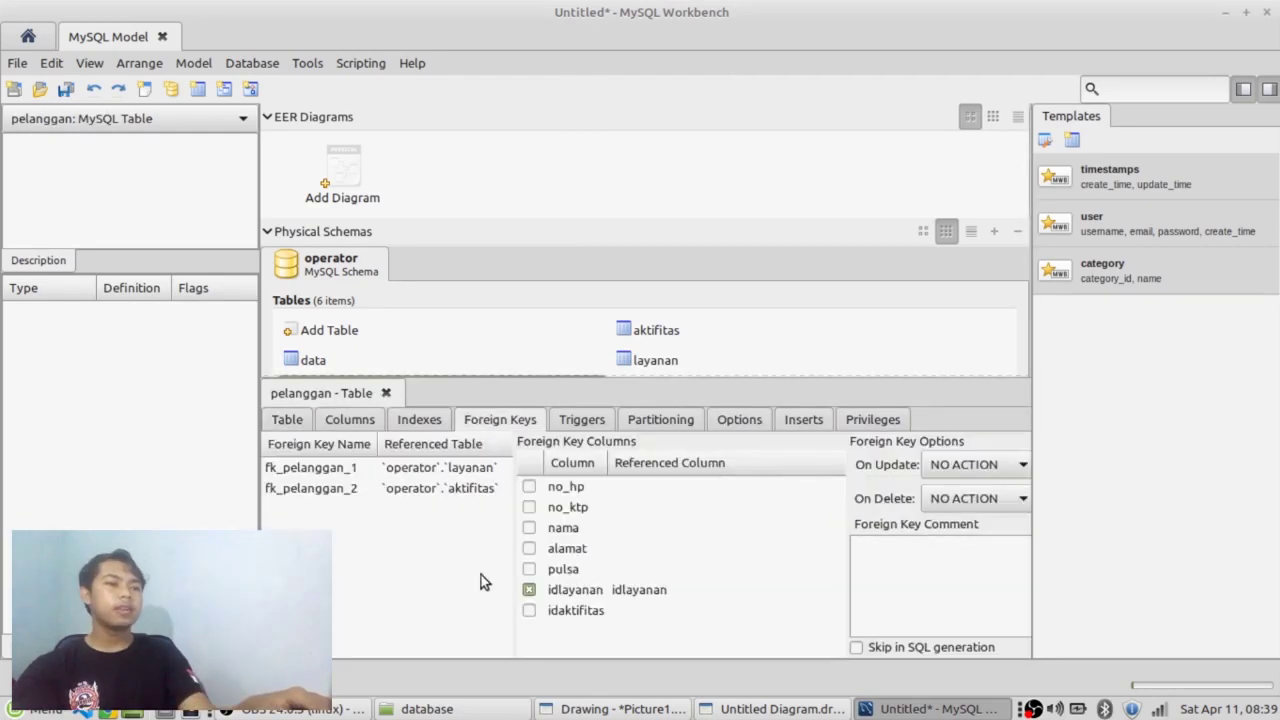
pyautogui.click(301, 465)
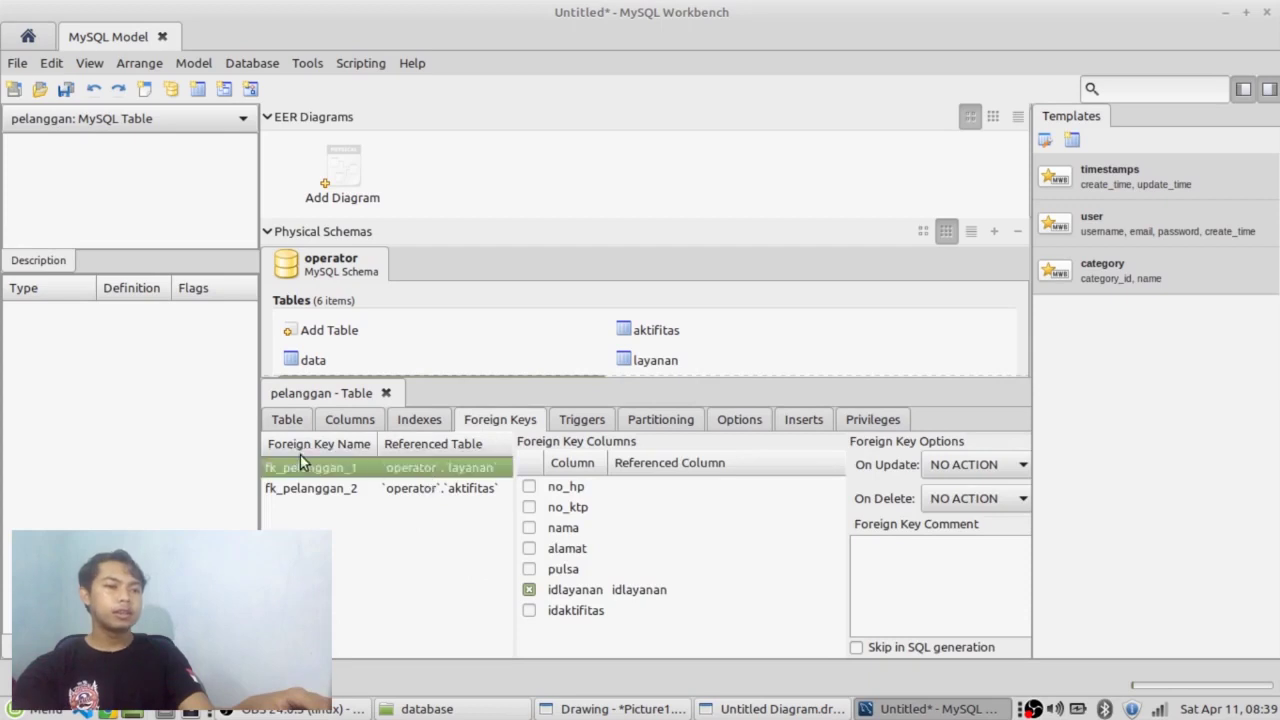
pyautogui.click(529, 610)
pyautogui.click(657, 612)
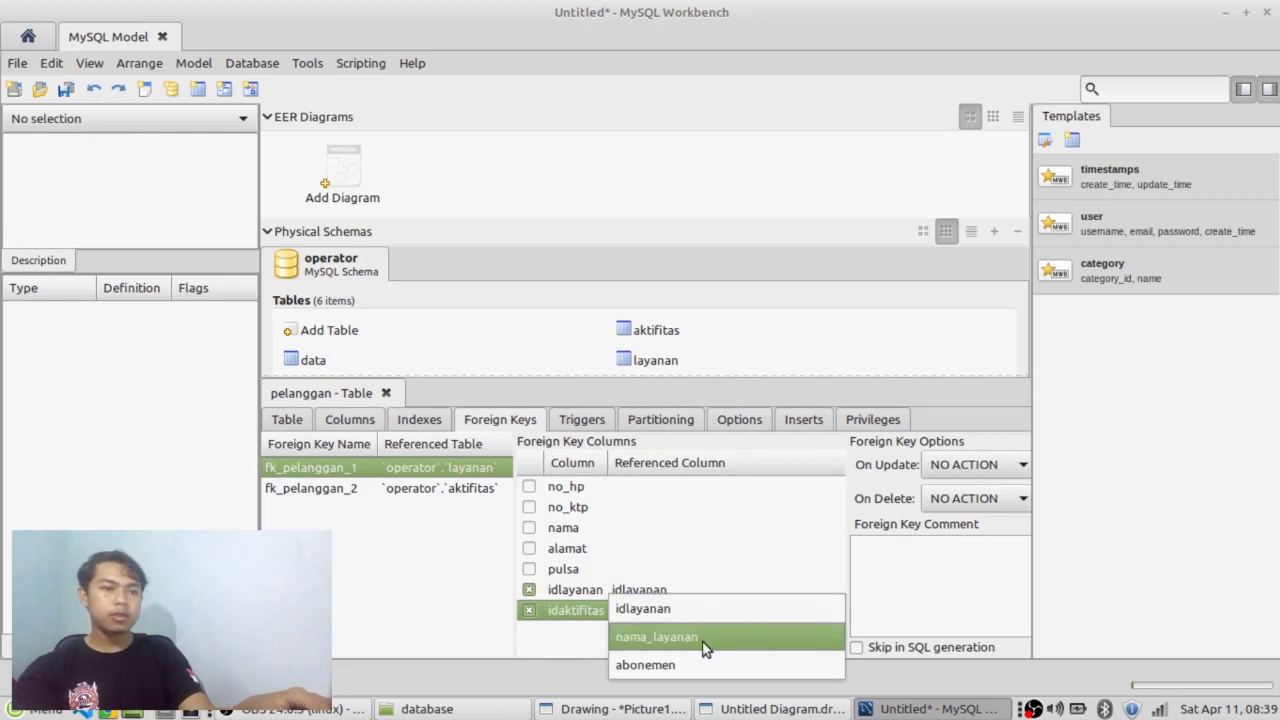
pyautogui.click(550, 640)
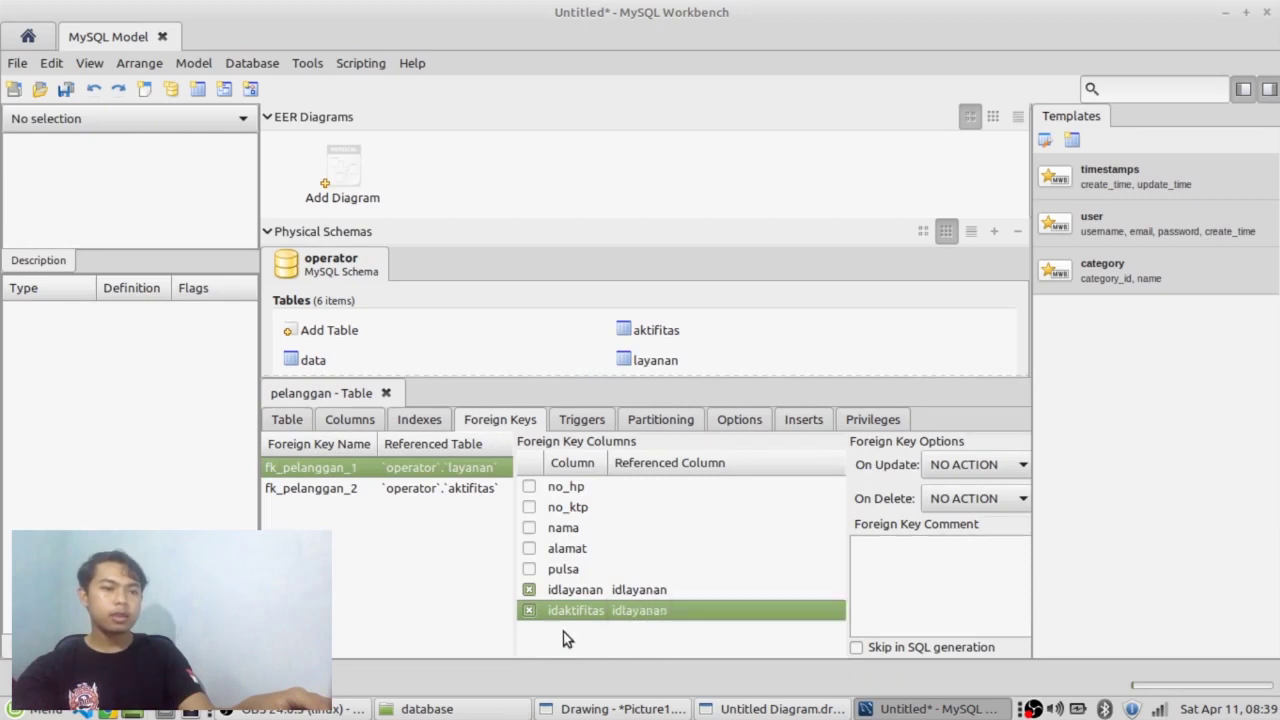
pyautogui.click(623, 590)
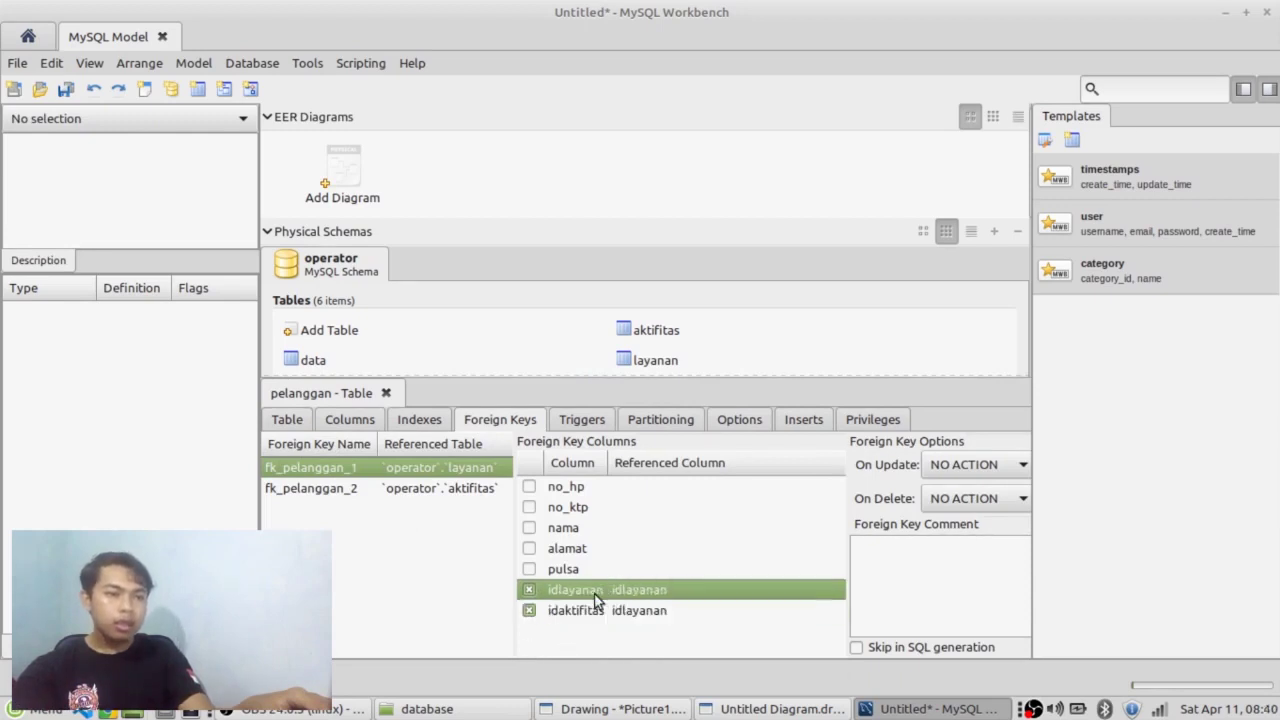
pyautogui.click(410, 490)
pyautogui.press('Up')
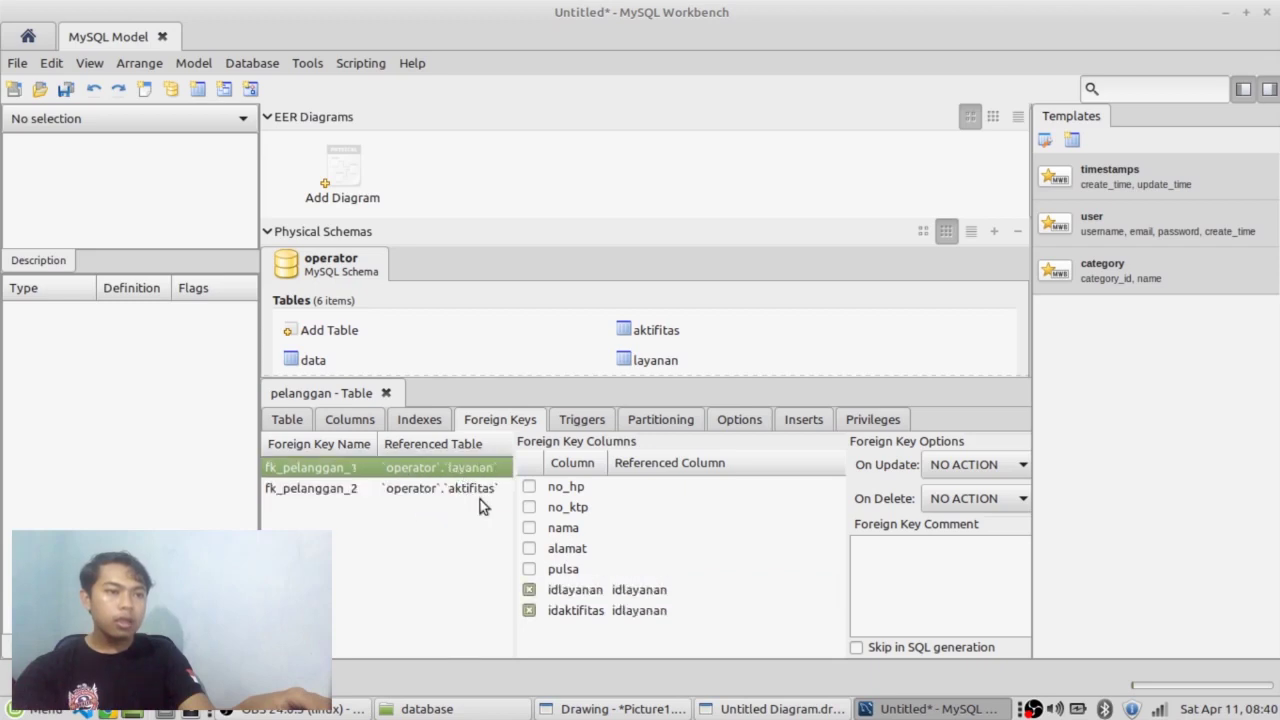
pyautogui.click(530, 610)
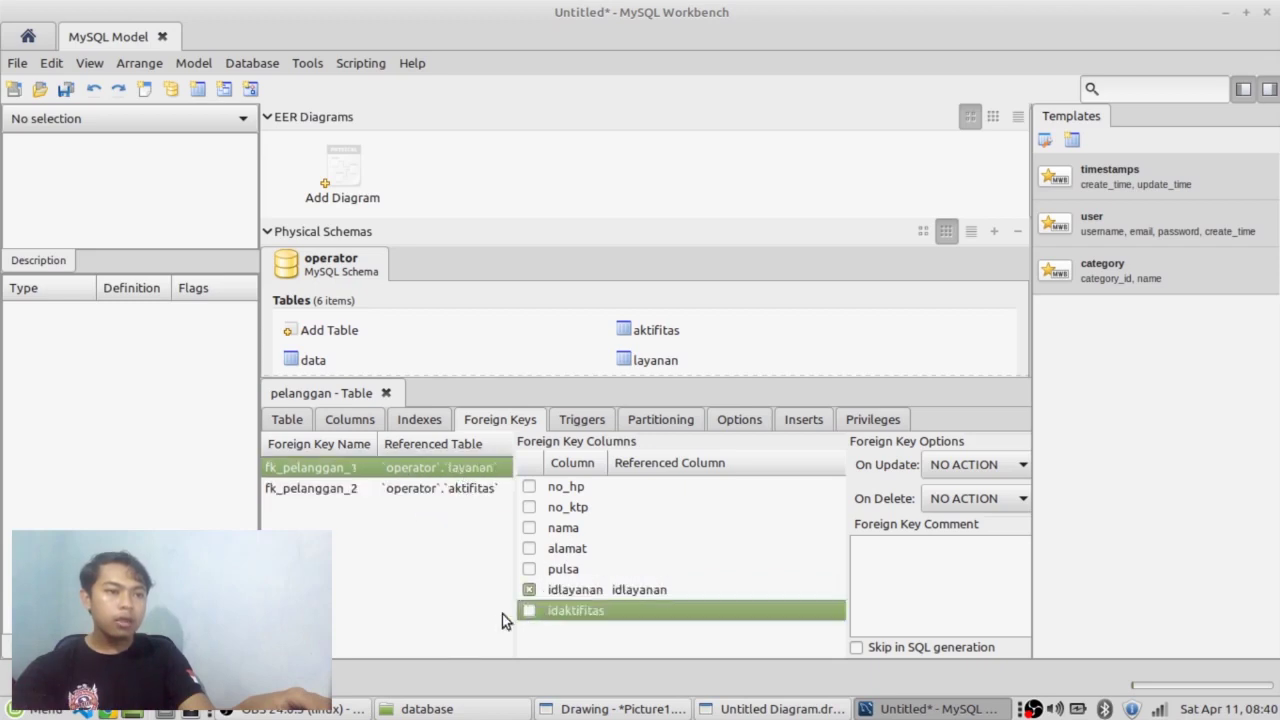
# Map idaktifitas to idaktifitas in the foreign key referencing operator.aktifitas, check both pelanggan foreign keys, and close the editor.
pyautogui.click(370, 488)
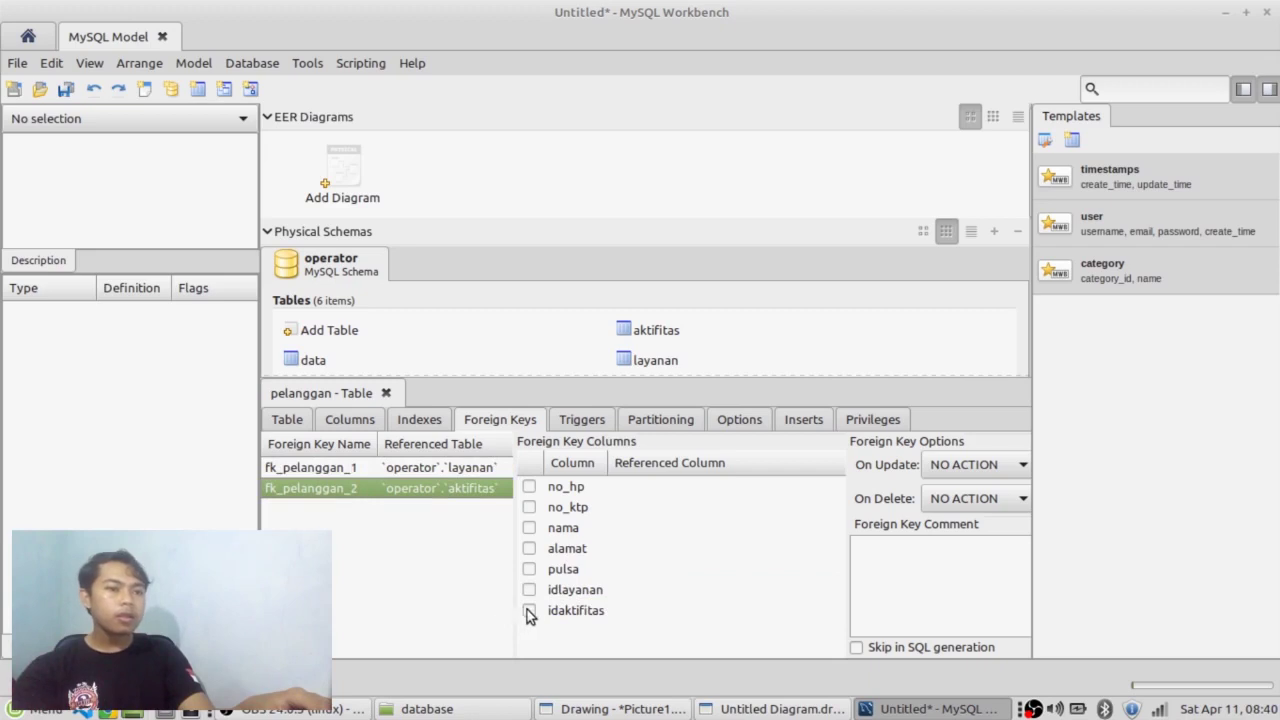
pyautogui.click(529, 610)
pyautogui.click(310, 467)
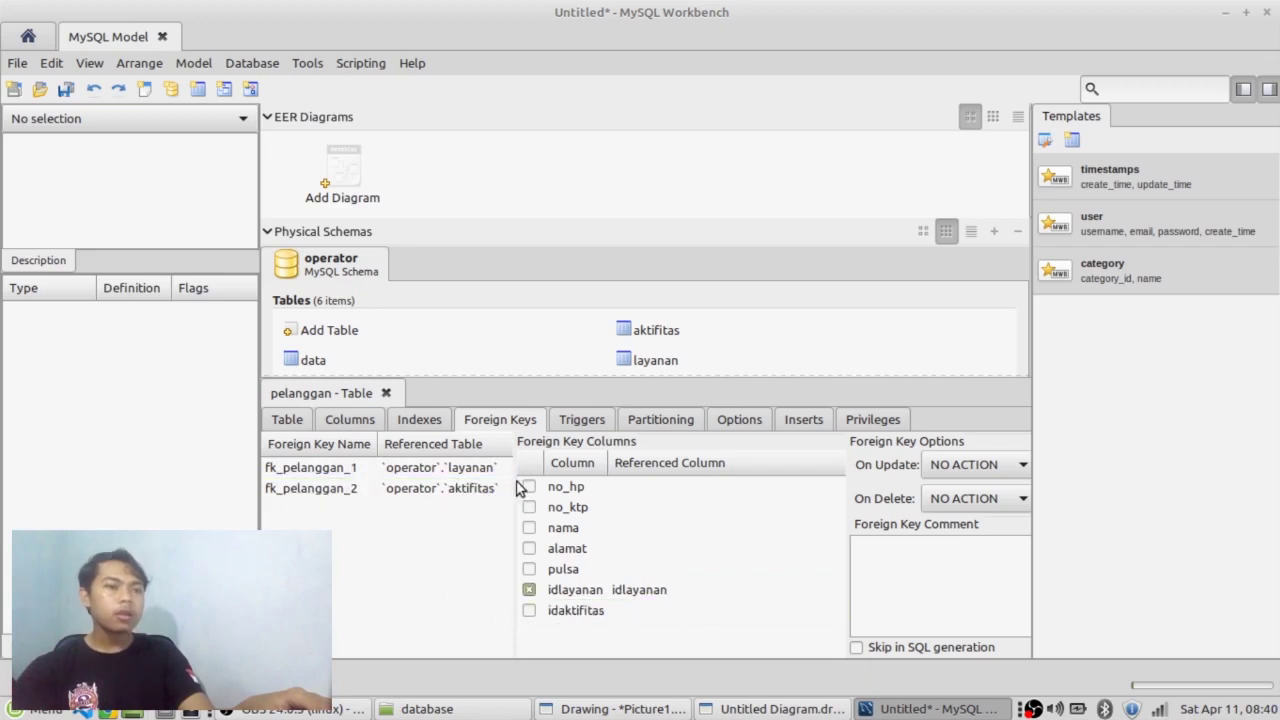
pyautogui.click(414, 469)
pyautogui.click(417, 494)
pyautogui.click(423, 467)
pyautogui.click(422, 497)
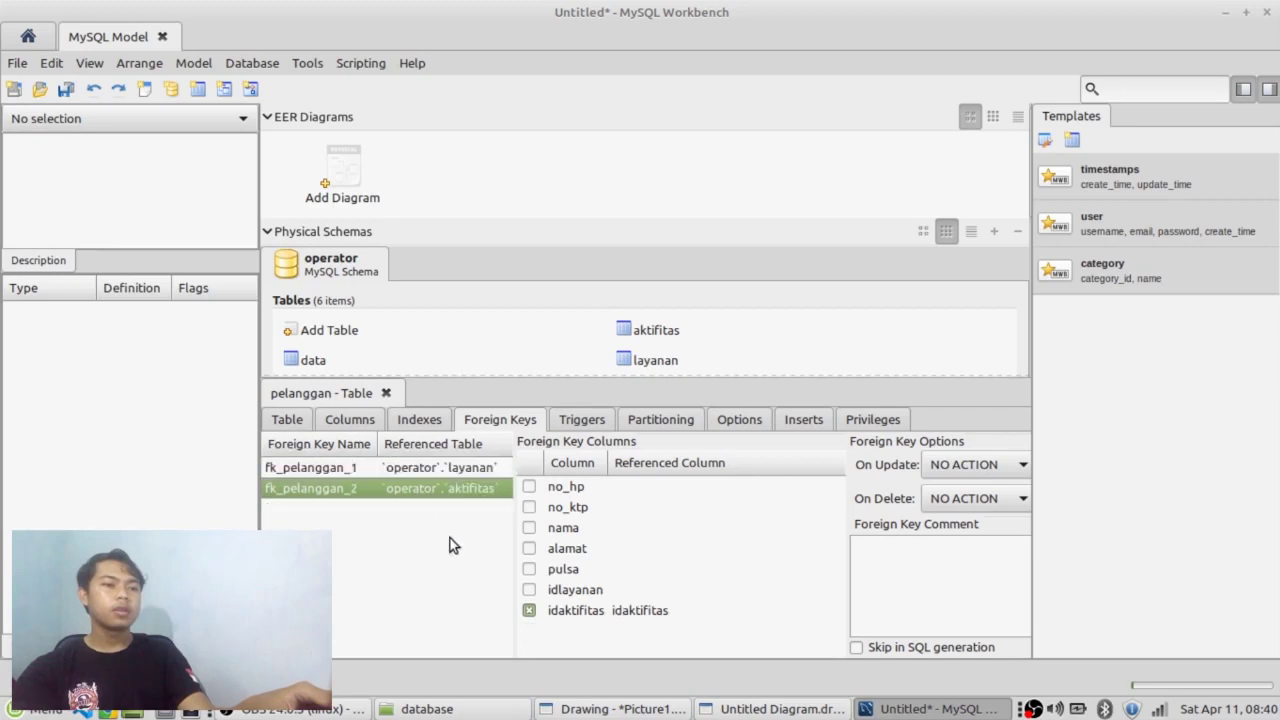
pyautogui.click(386, 393)
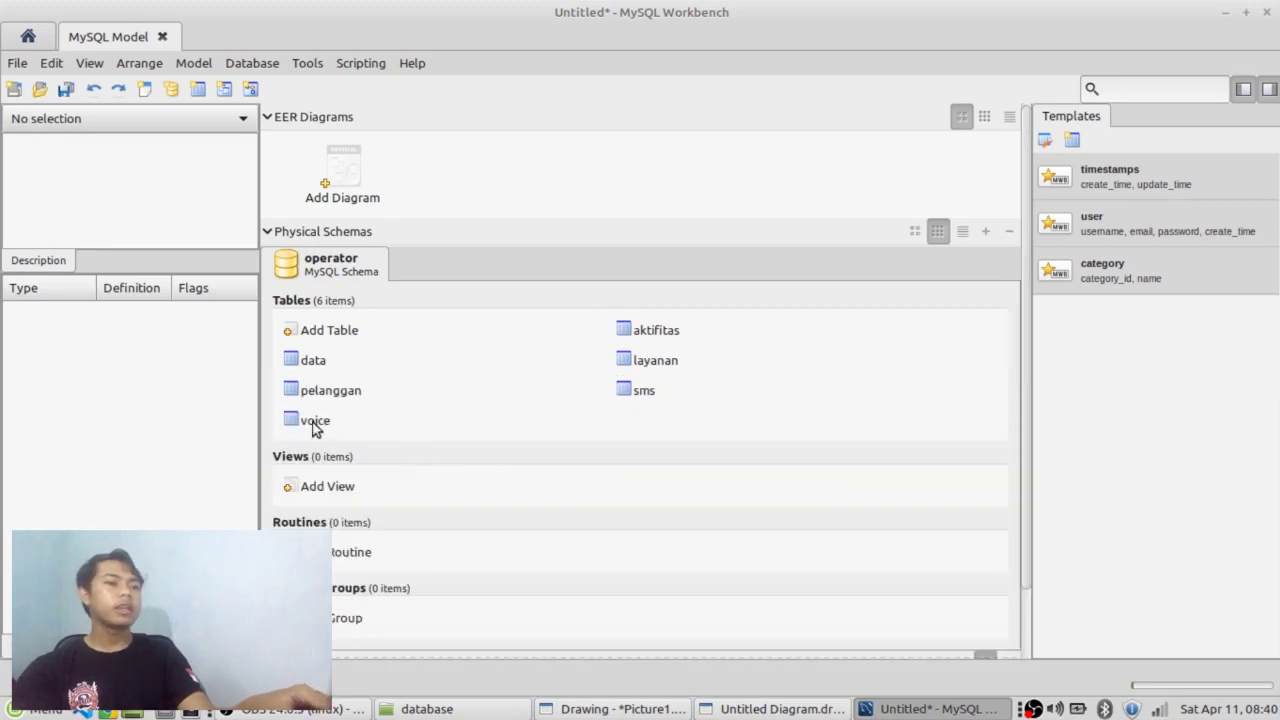
pyautogui.click(630, 362)
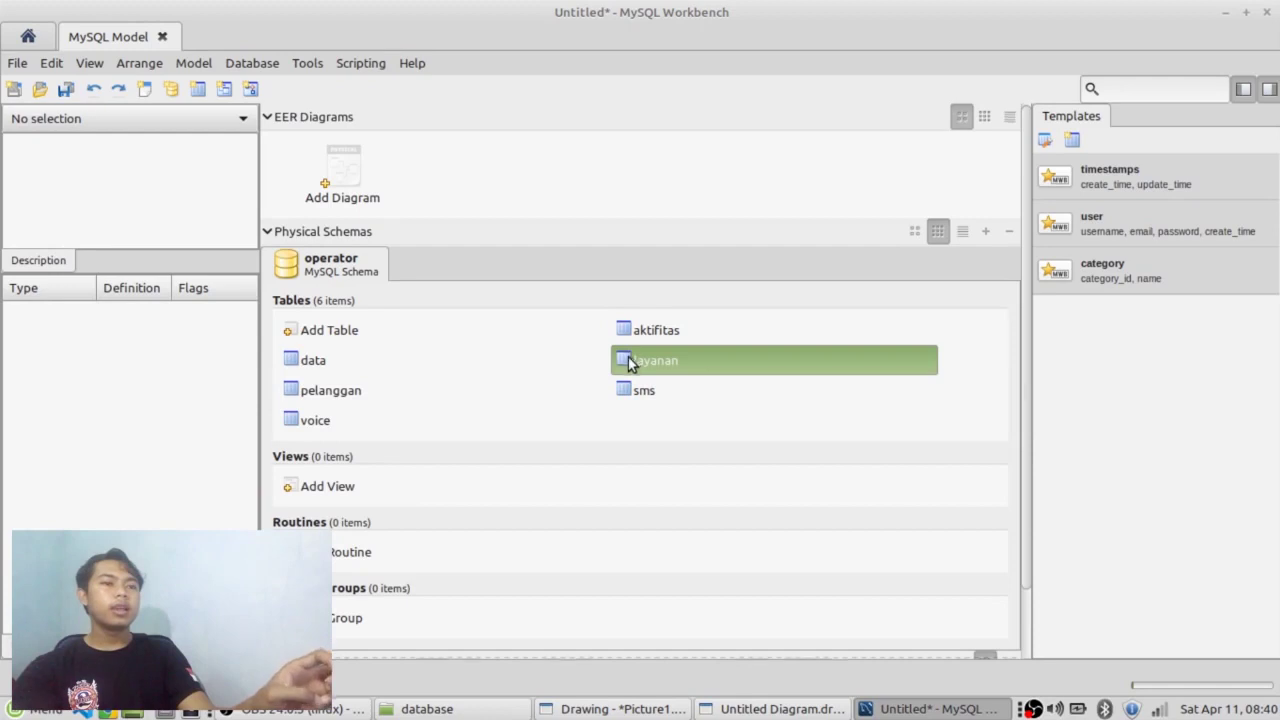
pyautogui.doubleClick(630, 362)
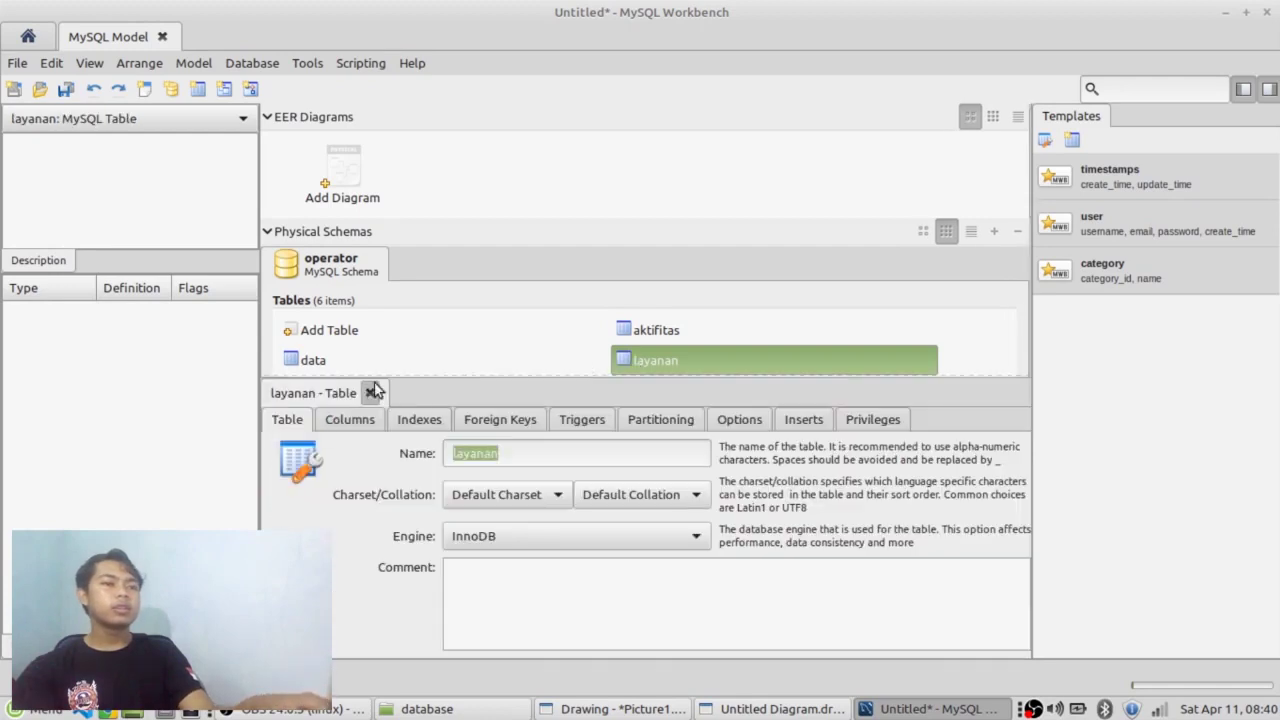
pyautogui.click(373, 392)
# In the aktifitas table's foreign keys, map idsms for the reference to operator.sms and idvoice for the reference to operator.voice.
pyautogui.doubleClick(625, 330)
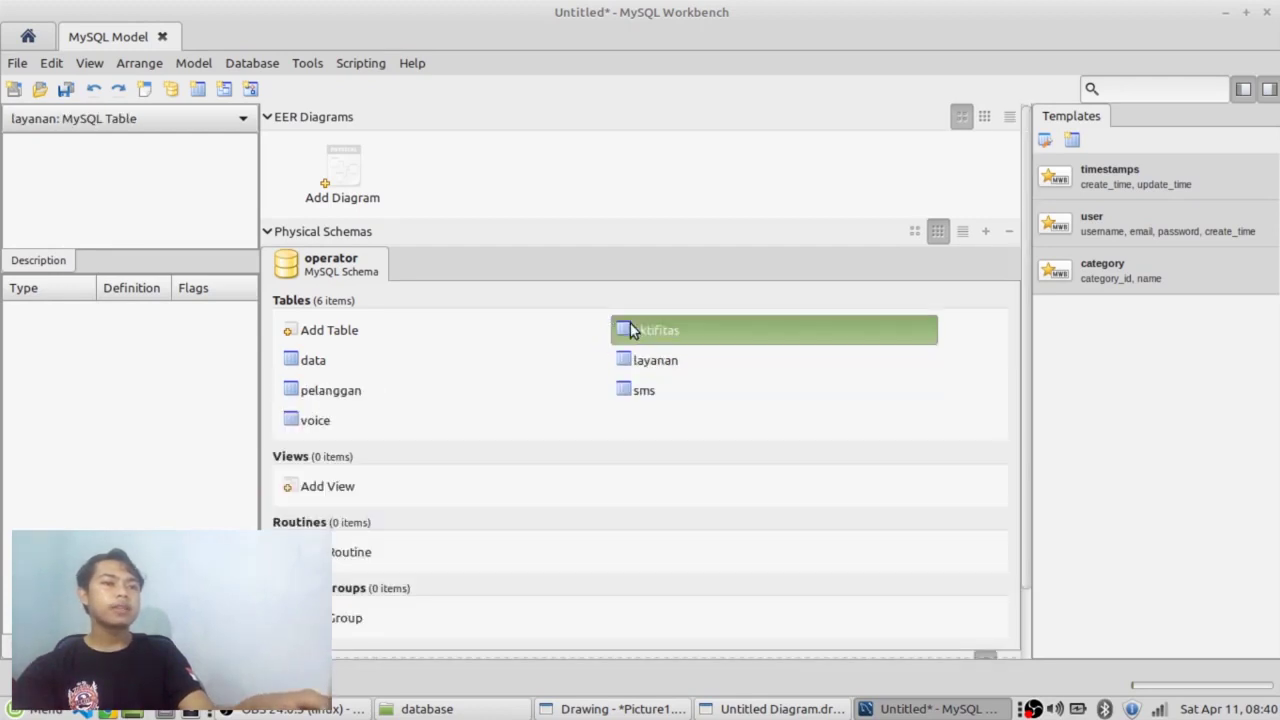
pyautogui.click(518, 424)
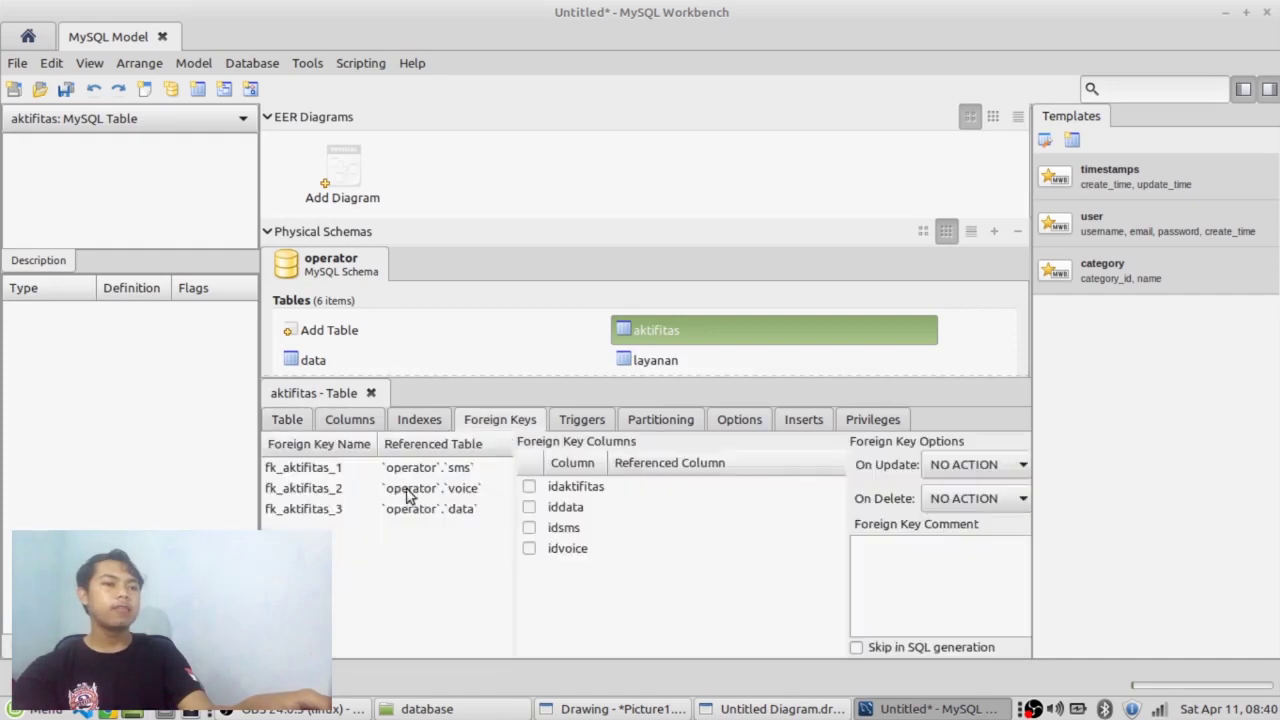
pyautogui.click(380, 468)
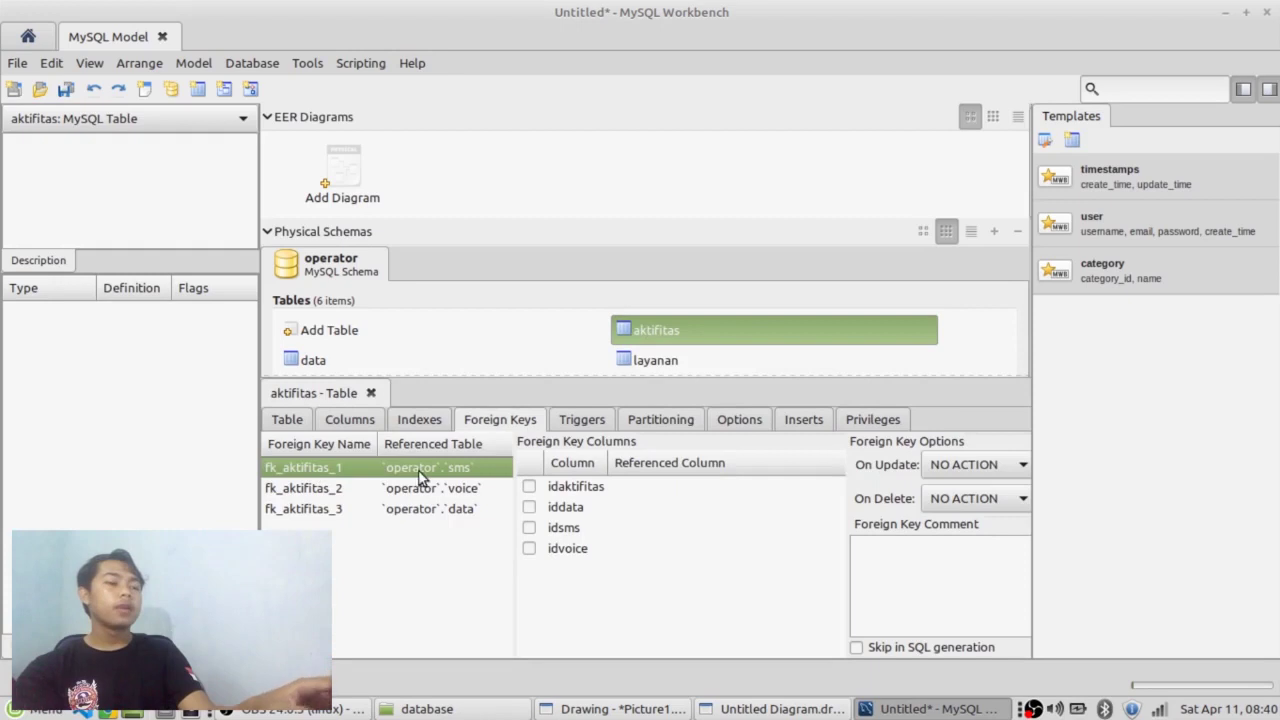
pyautogui.click(529, 530)
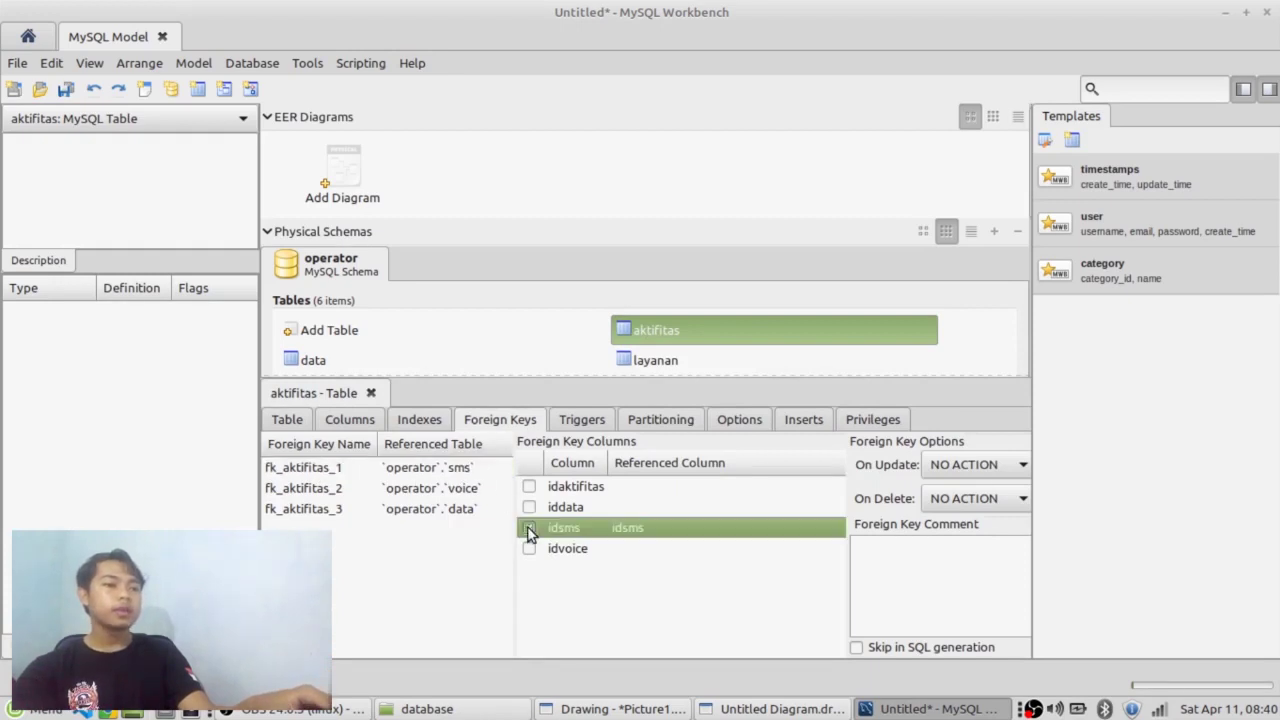
pyautogui.click(298, 489)
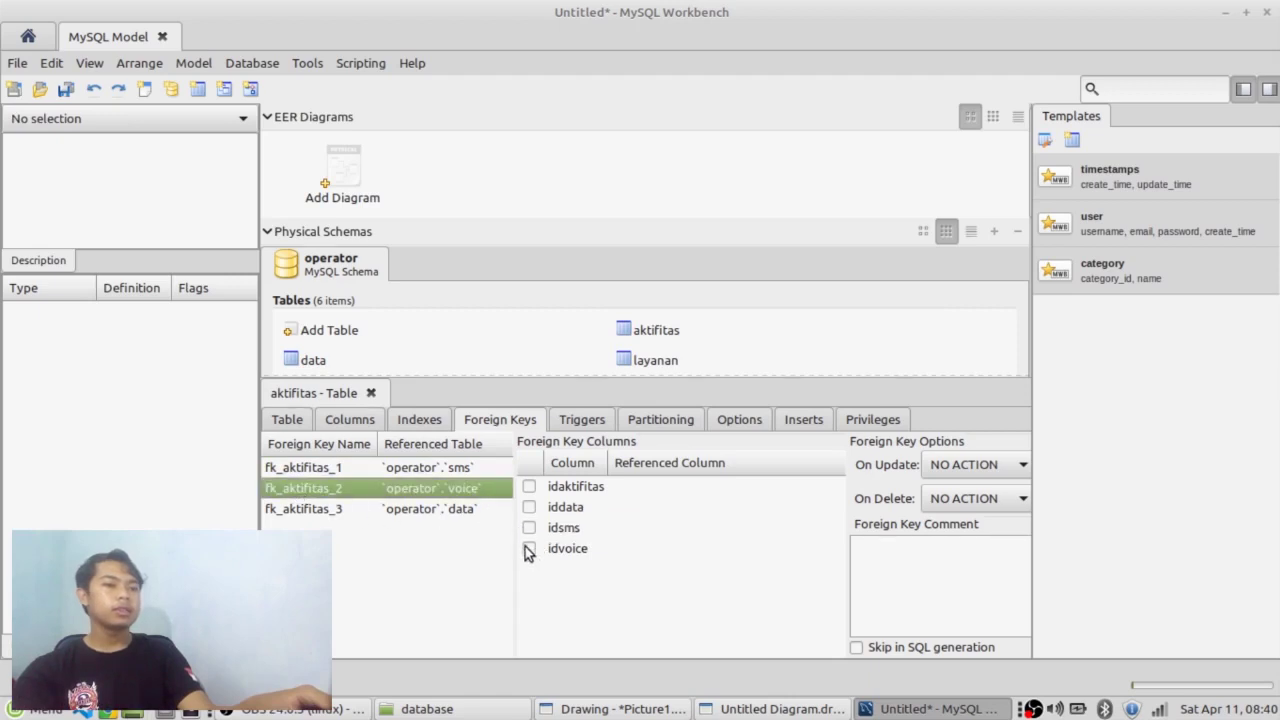
pyautogui.click(527, 548)
# Clear the column mappings of the aktifitas foreign key referencing operator.data, map only iddata to iddata, and close the table editor.
pyautogui.click(332, 514)
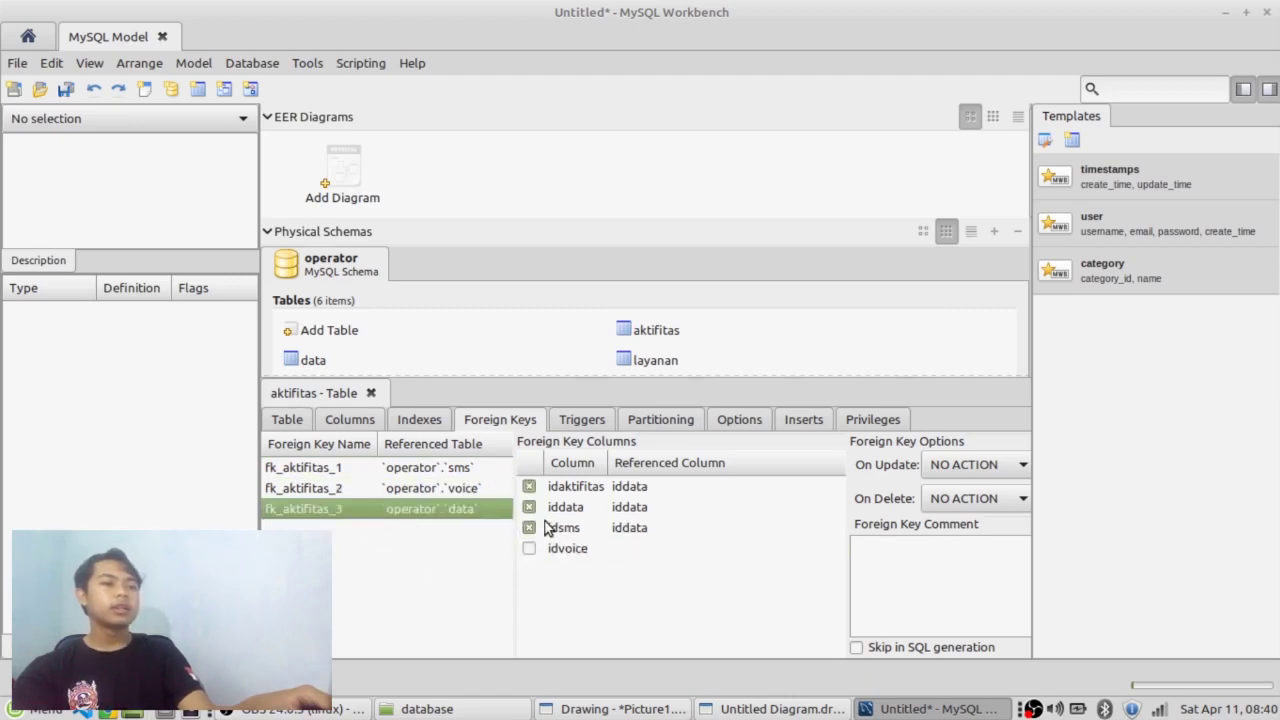
pyautogui.click(528, 527)
pyautogui.click(528, 507)
pyautogui.click(528, 486)
pyautogui.click(317, 514)
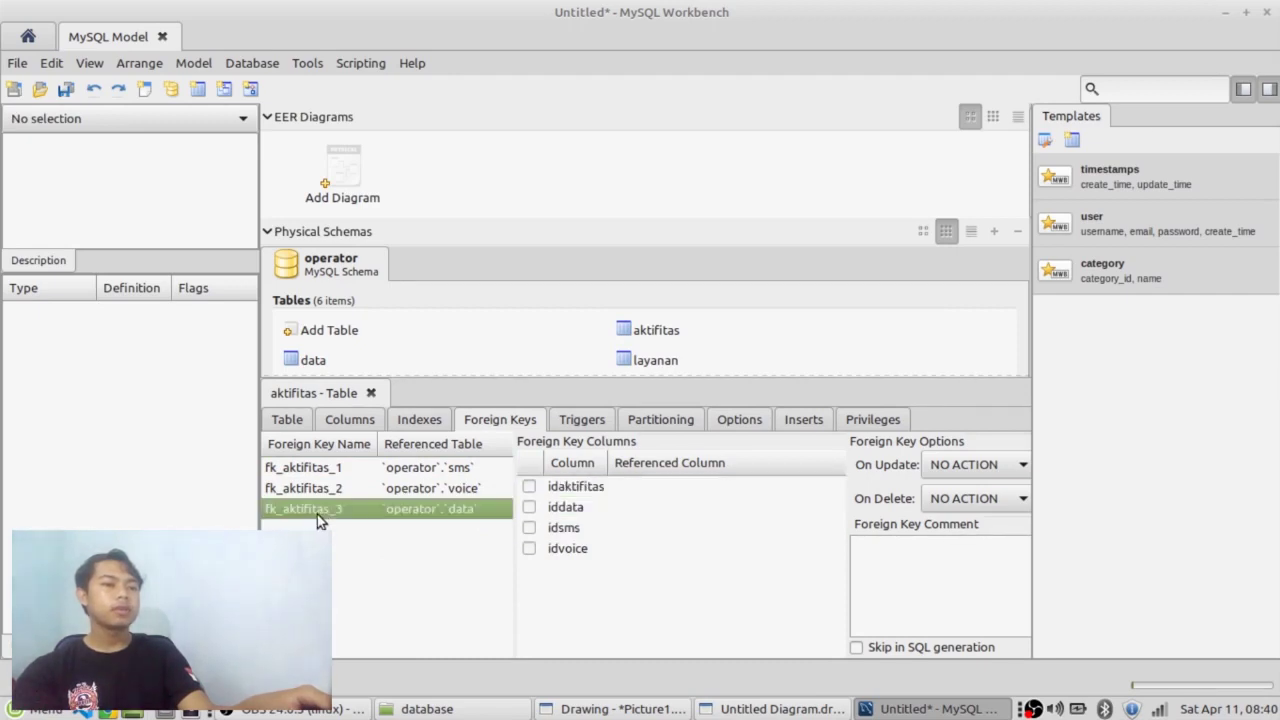
pyautogui.click(529, 507)
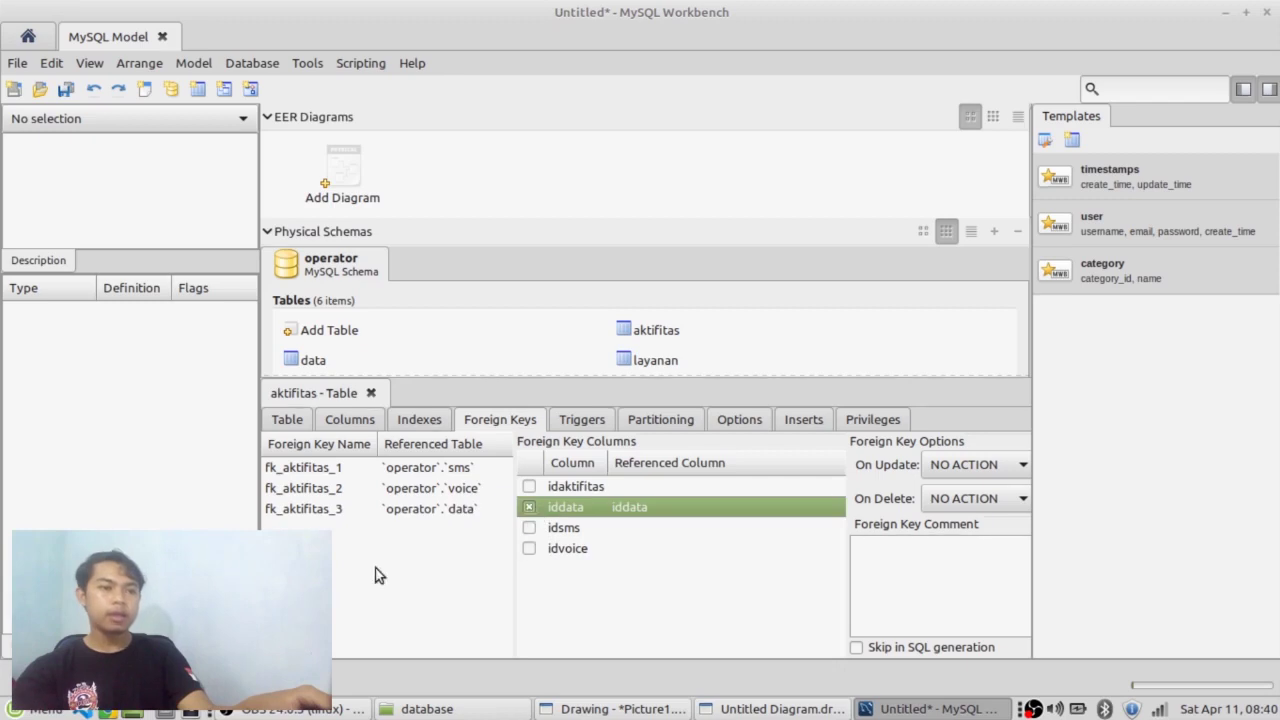
pyautogui.click(343, 512)
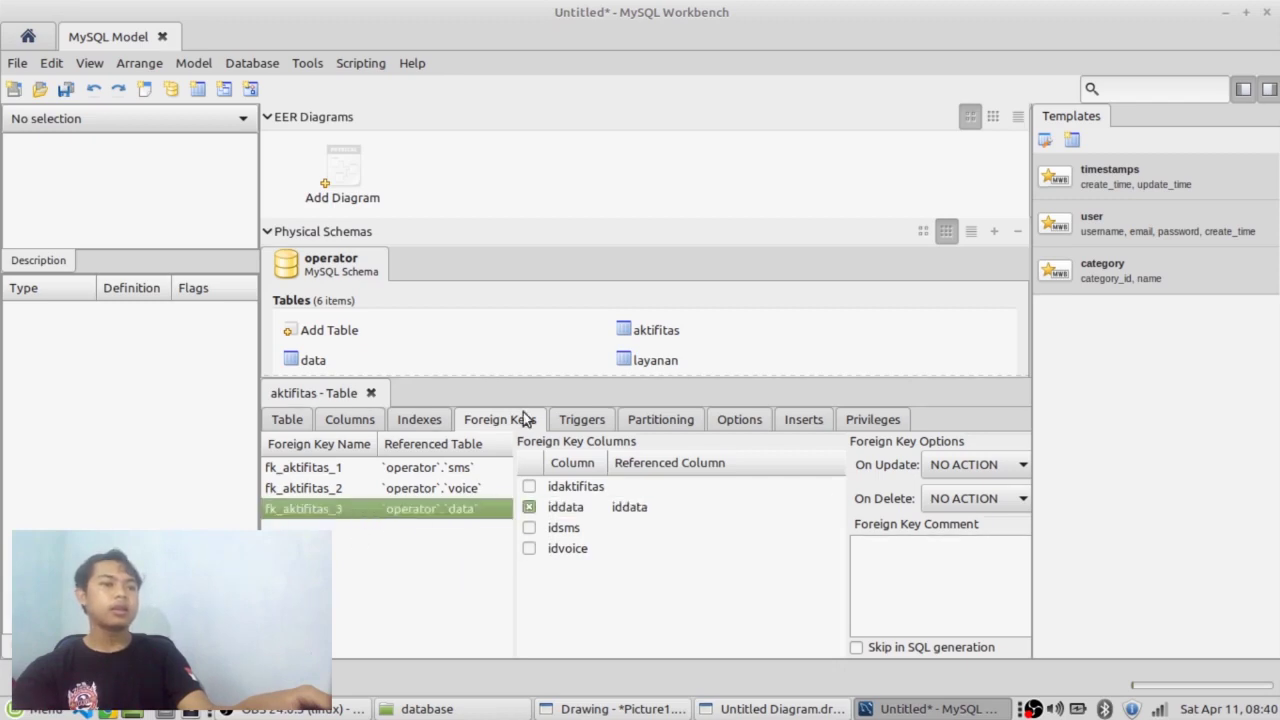
pyautogui.click(371, 393)
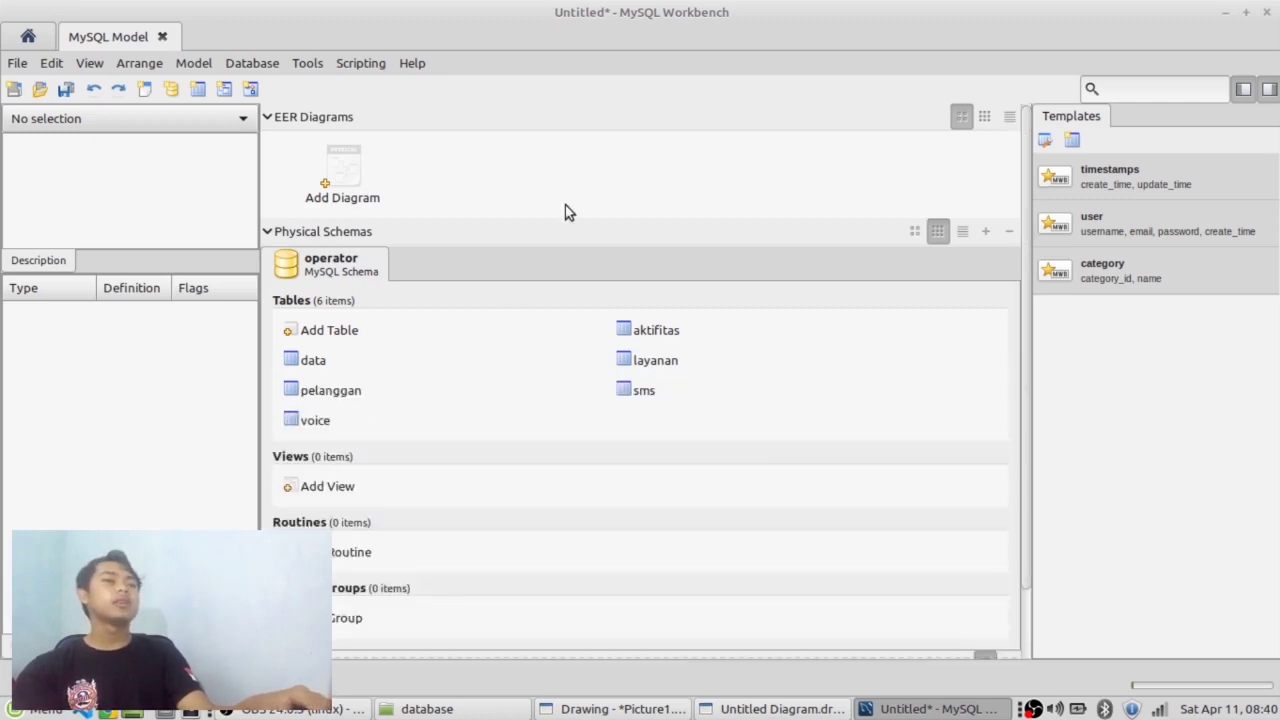
# Add an EER diagram and place the layanan table on its canvas with the pelanggan table to its right.
pyautogui.doubleClick(341, 173)
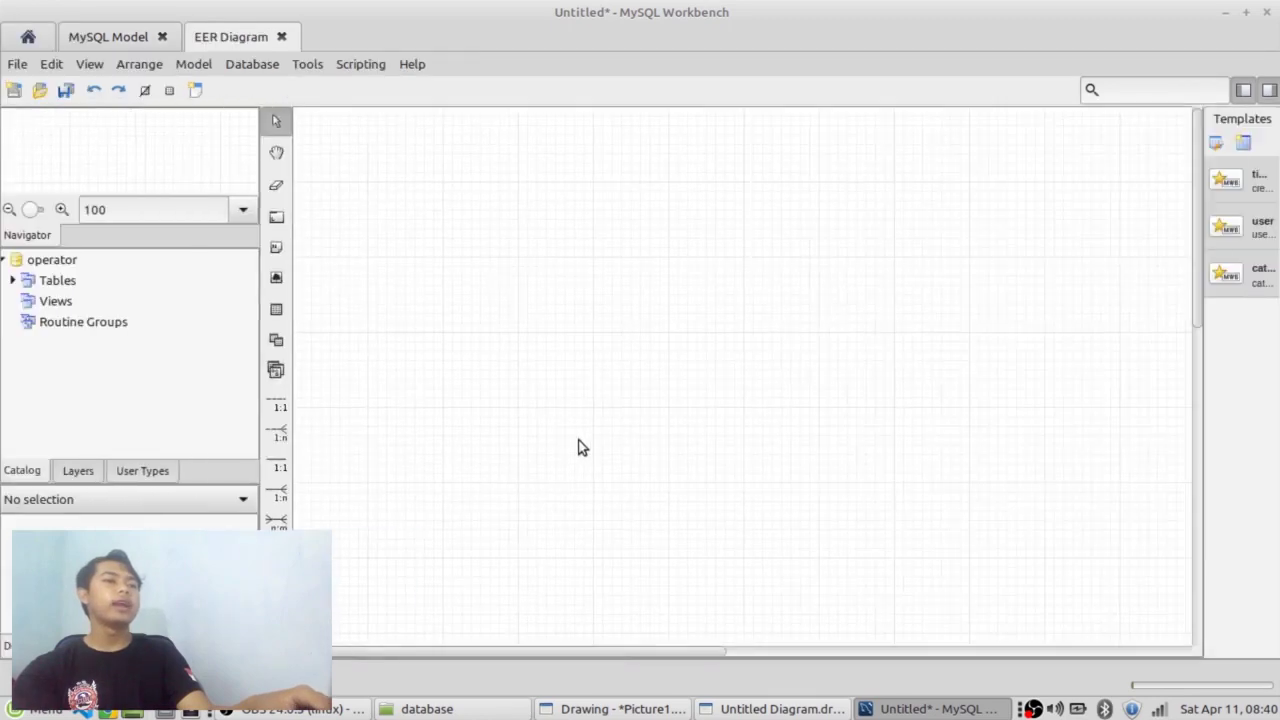
pyautogui.click(13, 281)
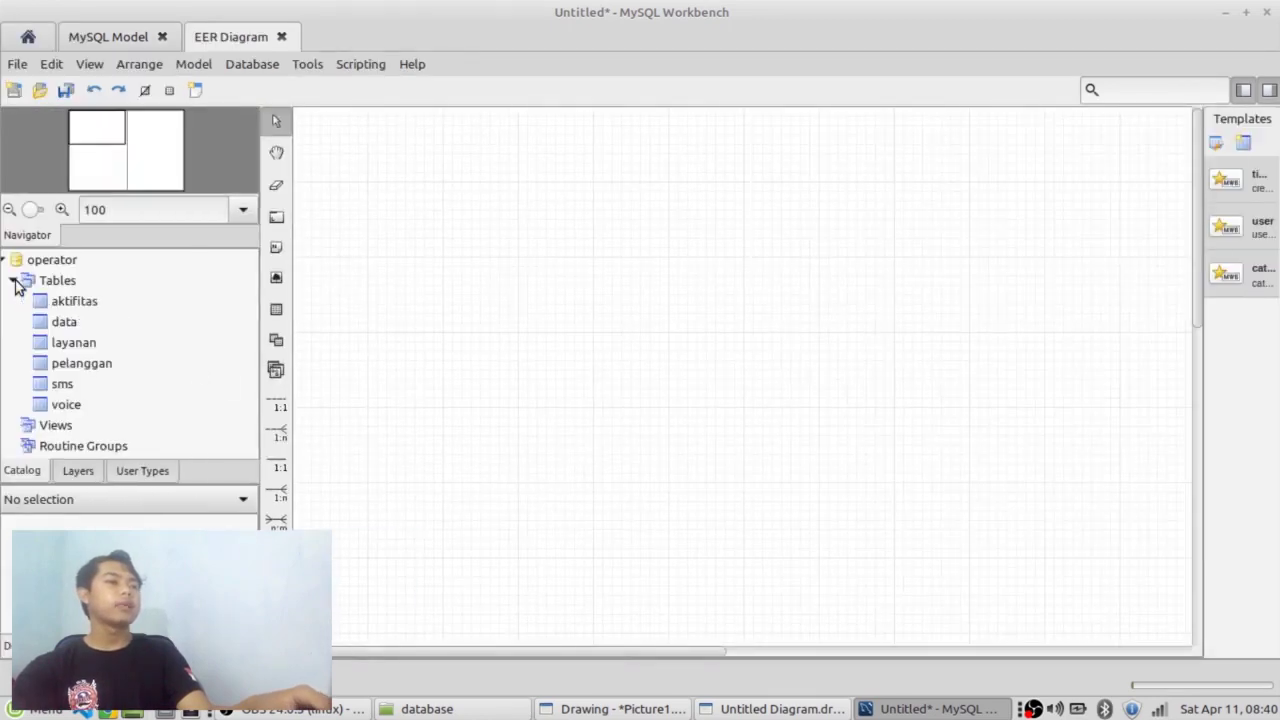
pyautogui.click(59, 310)
pyautogui.moveTo(77, 349); pyautogui.dragTo(353, 183)
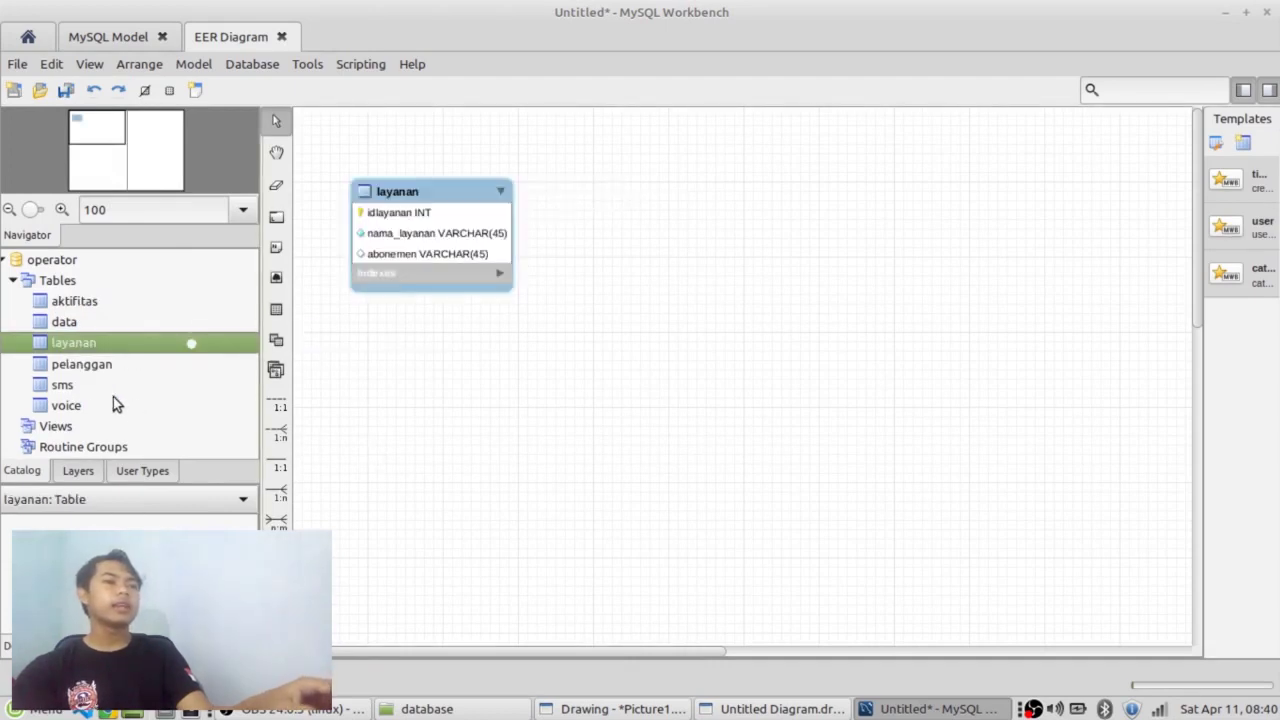
pyautogui.moveTo(84, 364); pyautogui.dragTo(740, 155)
pyautogui.click(614, 408)
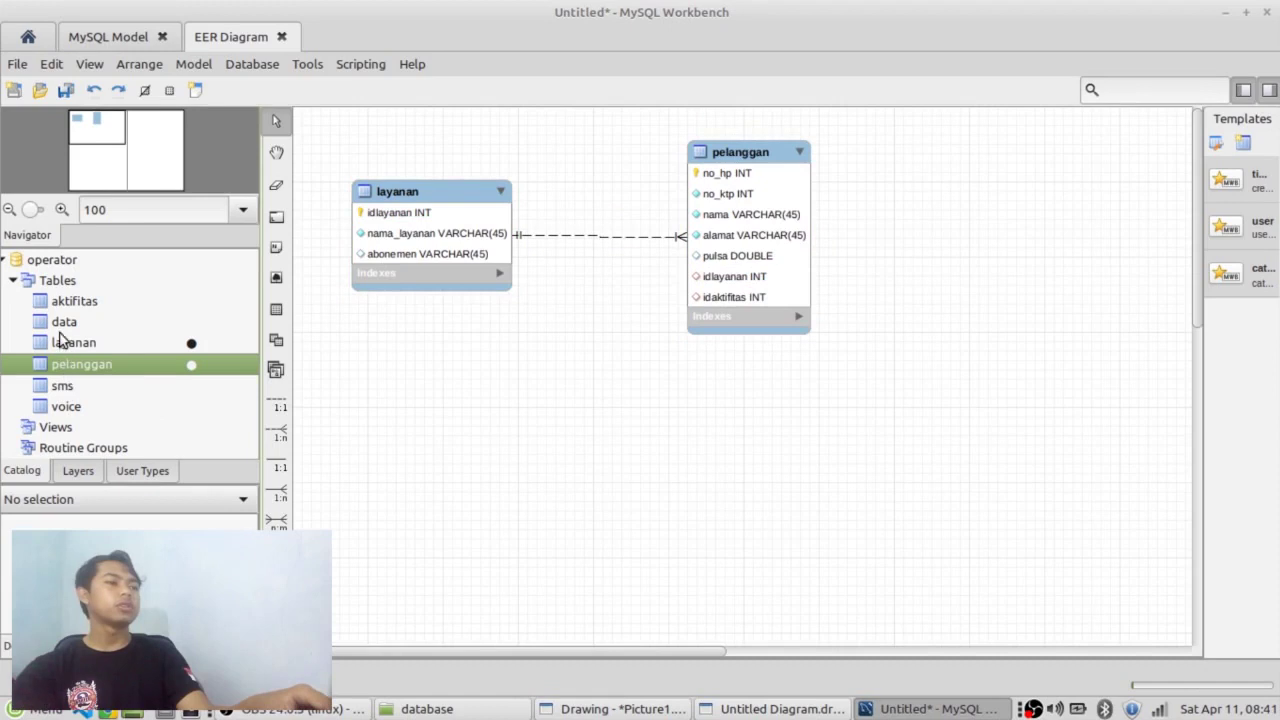
# Place the aktifitas table below pelanggan on the EER diagram, and add the sms, voice and data tables around and below it.
pyautogui.moveTo(74, 301); pyautogui.dragTo(690, 436)
pyautogui.moveTo(42, 397); pyautogui.dragTo(396, 560)
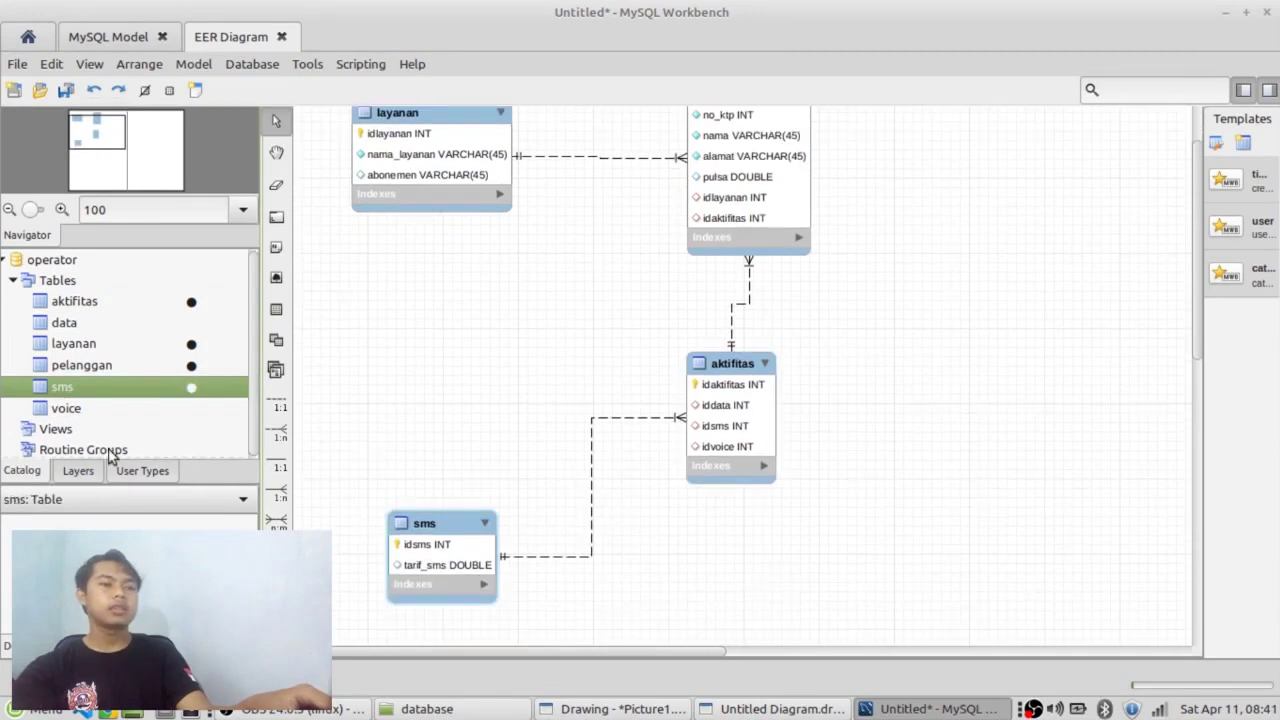
pyautogui.moveTo(72, 410); pyautogui.dragTo(630, 600)
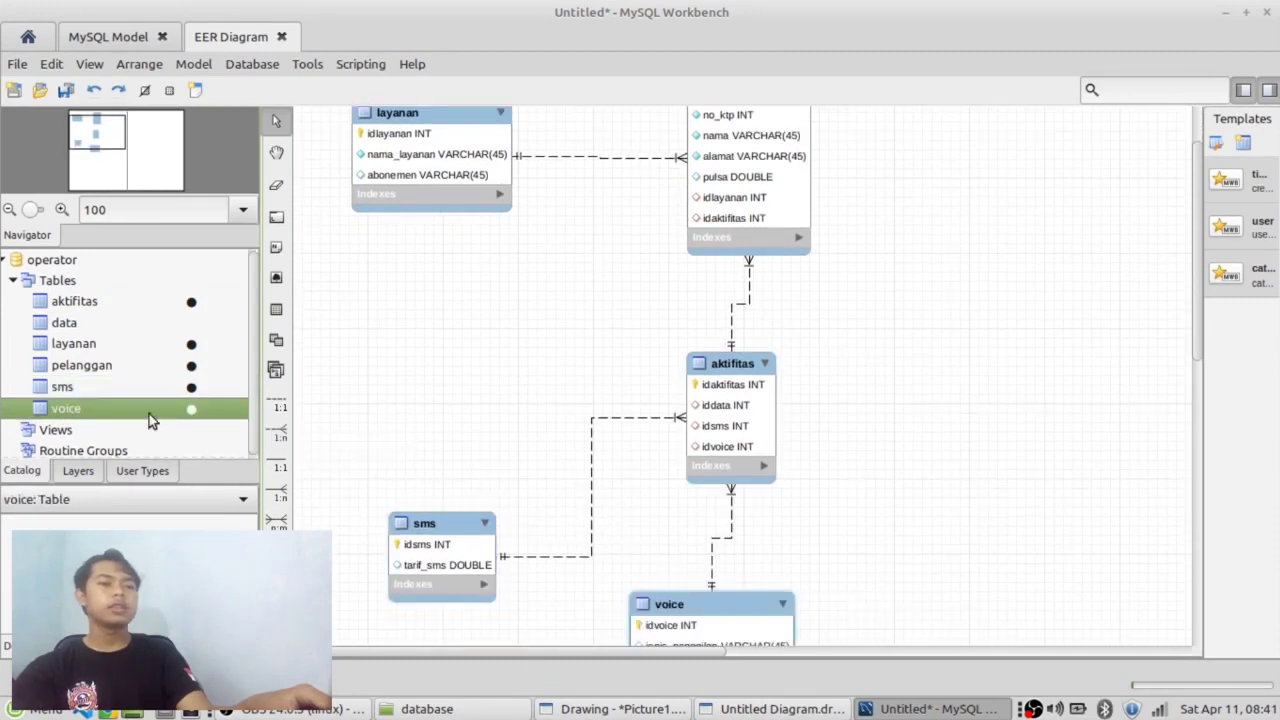
pyautogui.moveTo(90, 326); pyautogui.dragTo(905, 495)
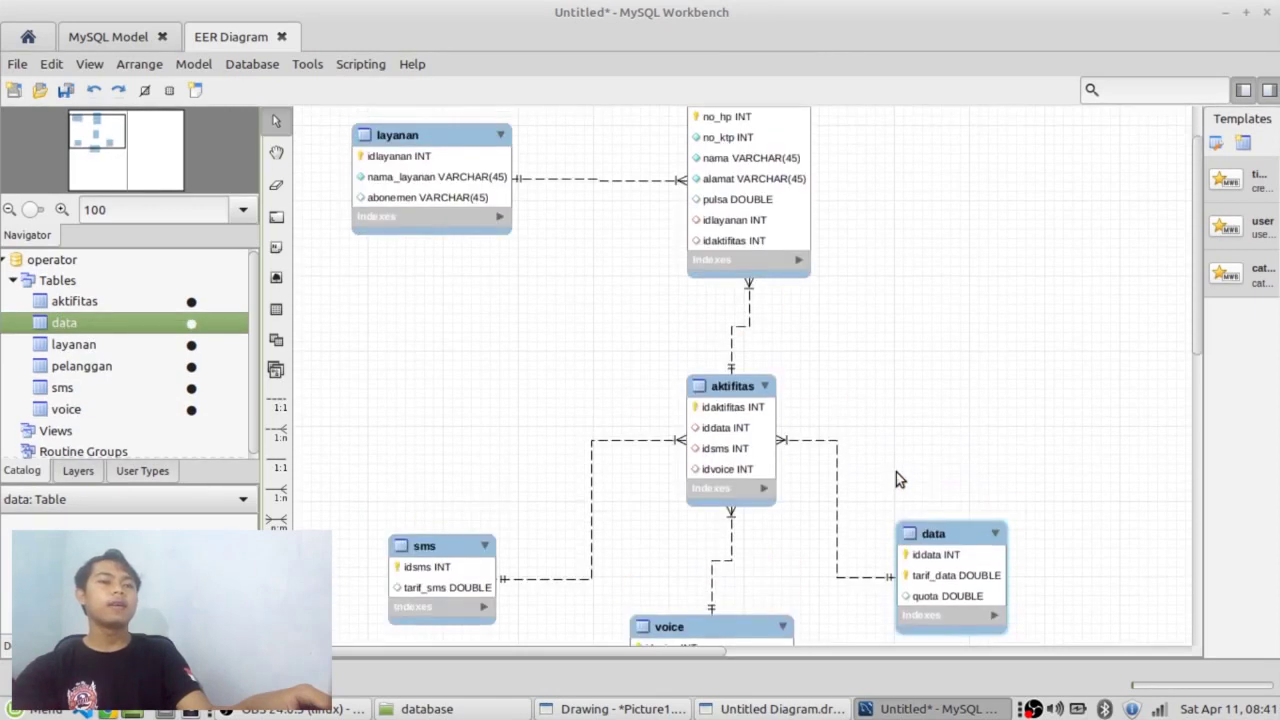
# Compare the tables and relationships in the EER diagram with the ER diagram in draw.io.
pyautogui.scroll(-3, 902, 435)
pyautogui.scroll(4, 904, 428)
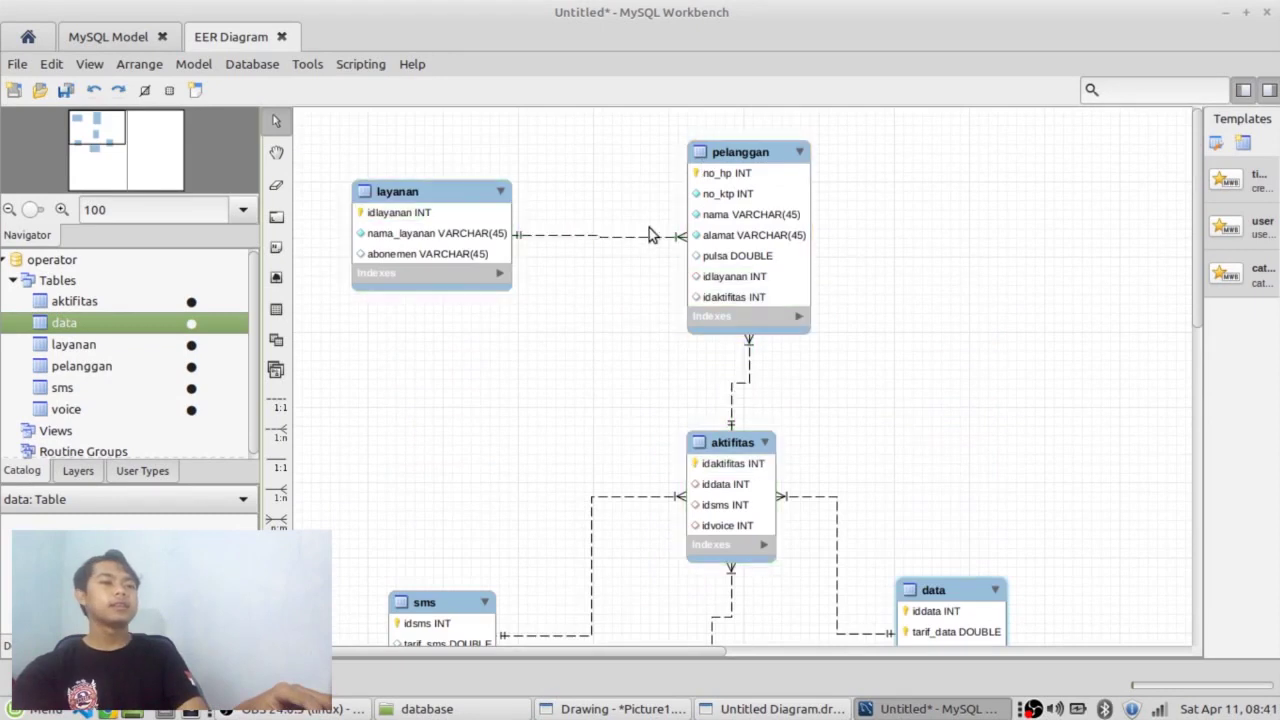
pyautogui.scroll(-3, 950, 427)
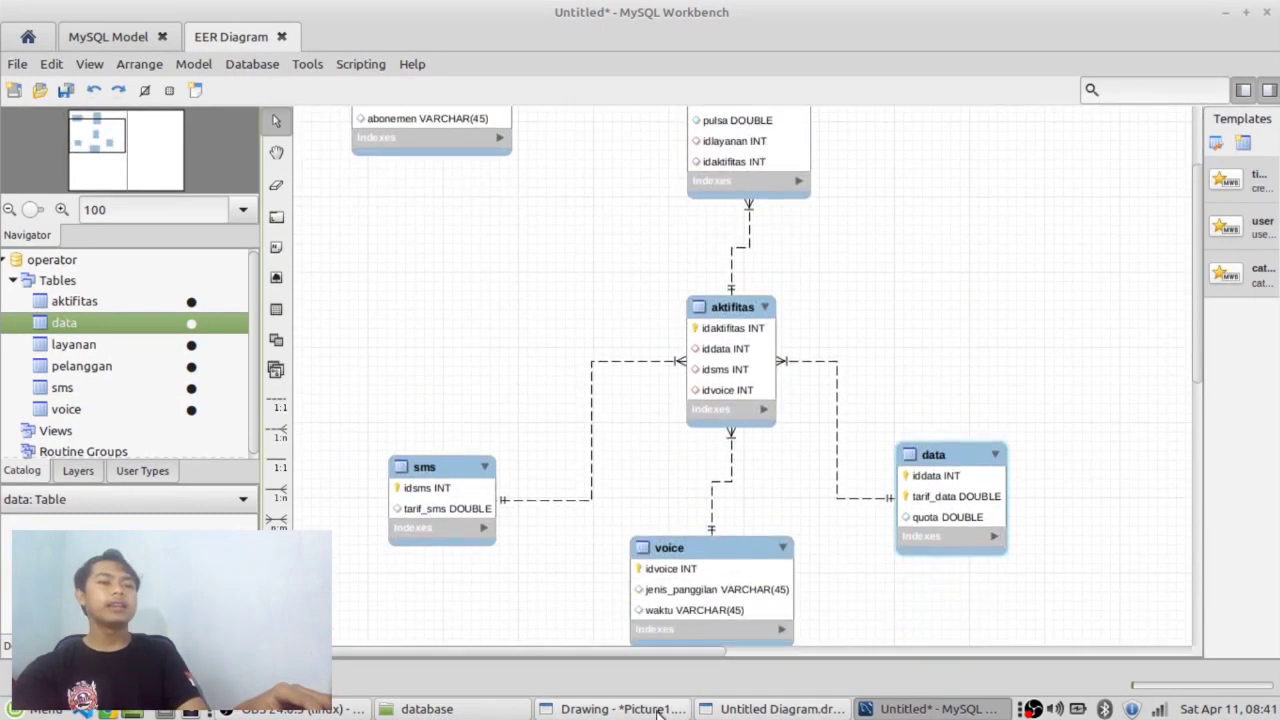
pyautogui.click(733, 710)
pyautogui.scroll(2, 797, 374)
pyautogui.keyDown('ctrl'); pyautogui.scroll(-3, 794, 380); pyautogui.keyUp('ctrl')
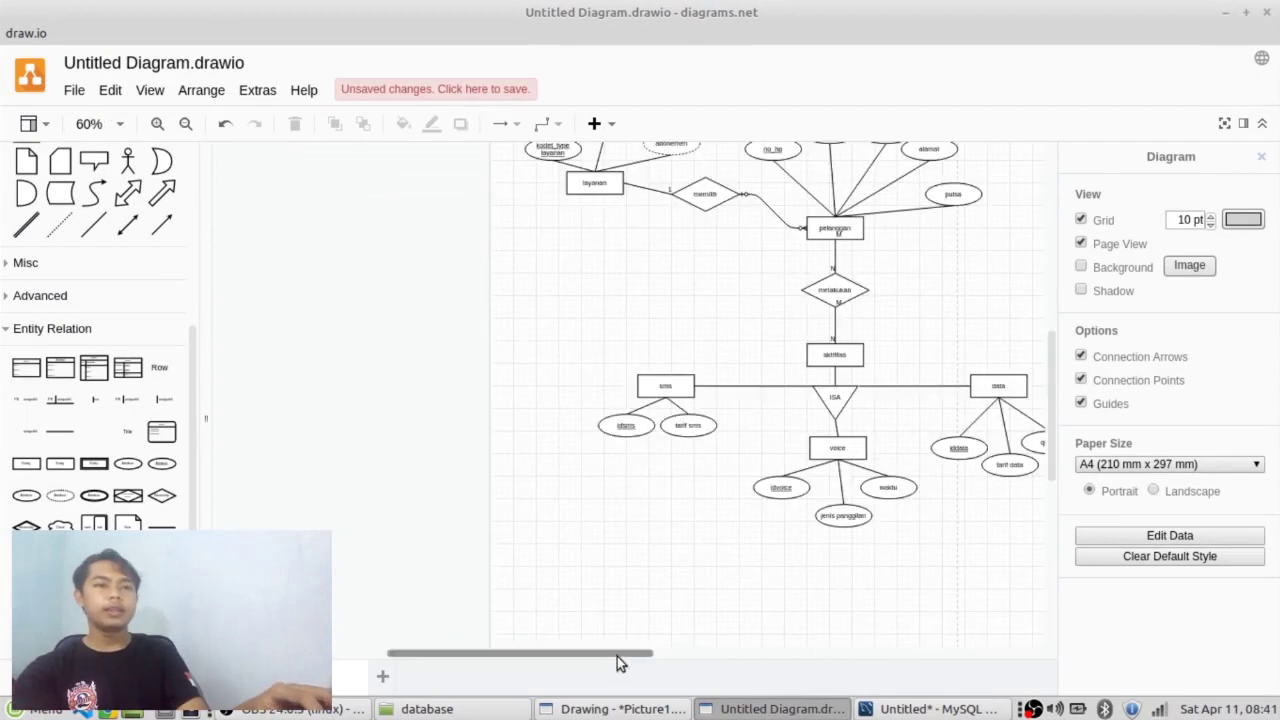
pyautogui.moveTo(617, 656); pyautogui.dragTo(697, 668)
pyautogui.scroll(2, 640, 580)
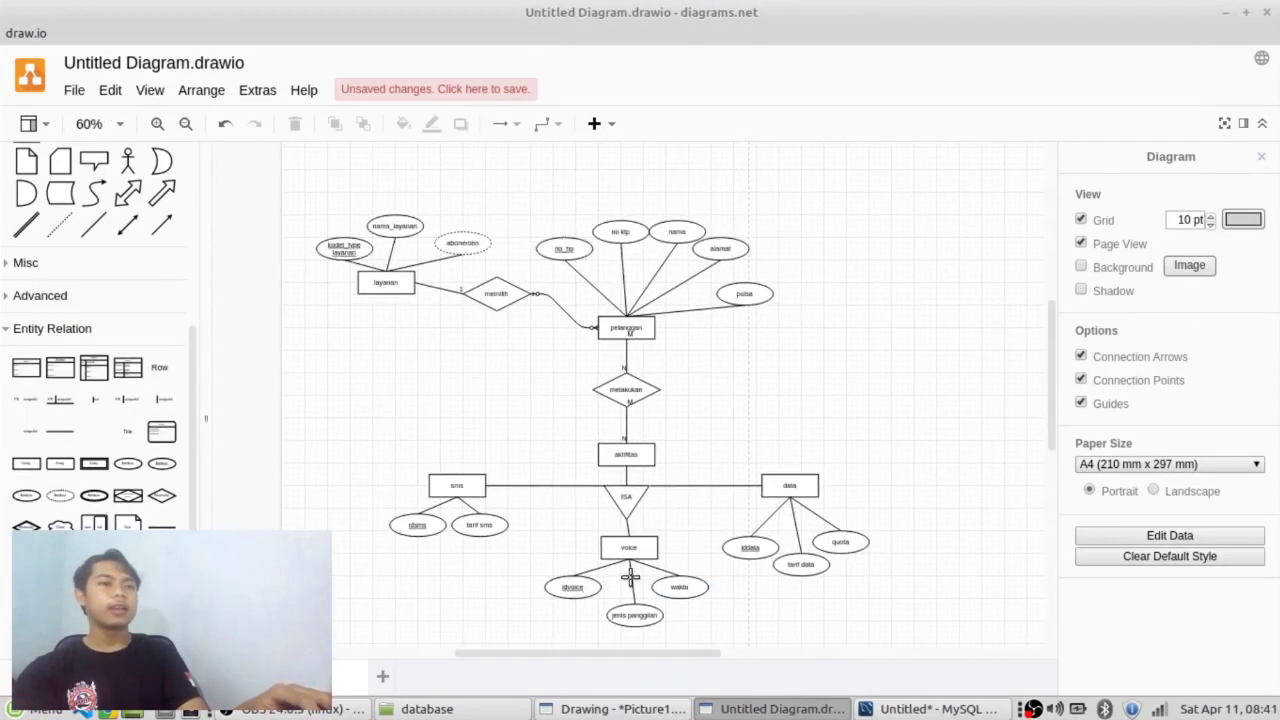
pyautogui.scroll(-1, 626, 420)
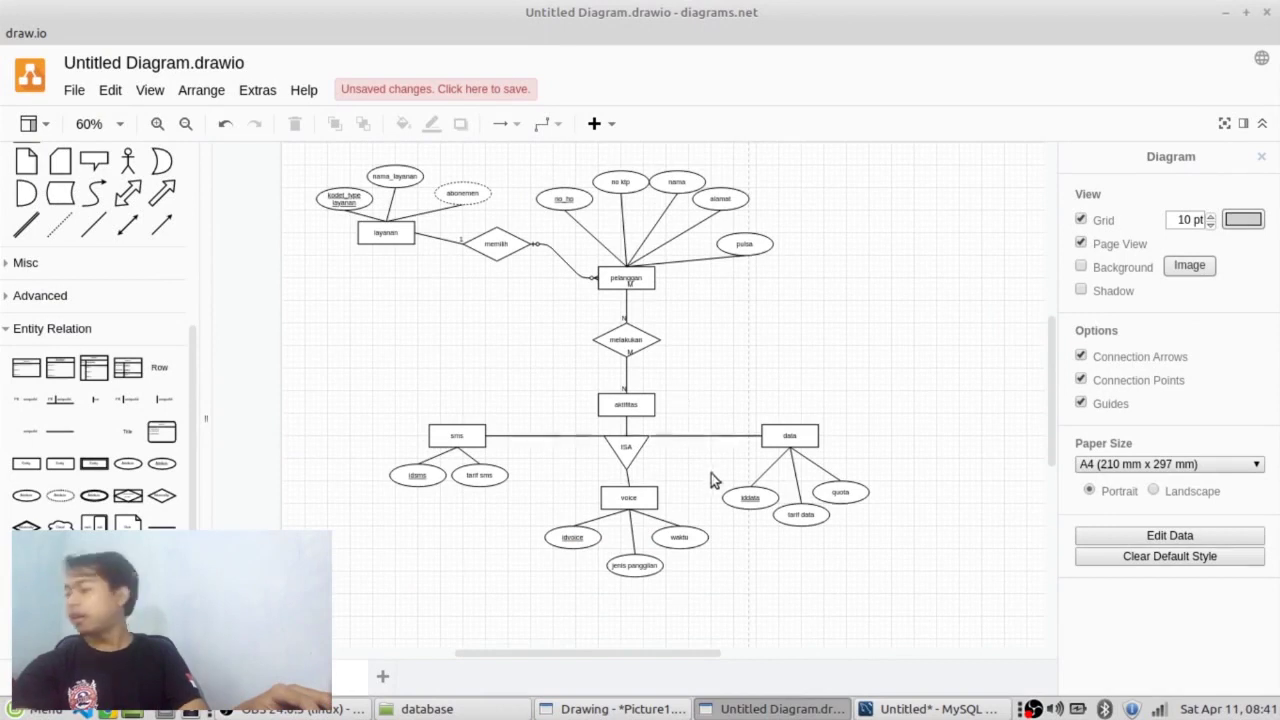
pyautogui.click(927, 708)
pyautogui.scroll(3, 661, 283)
pyautogui.scroll(-4, 806, 286)
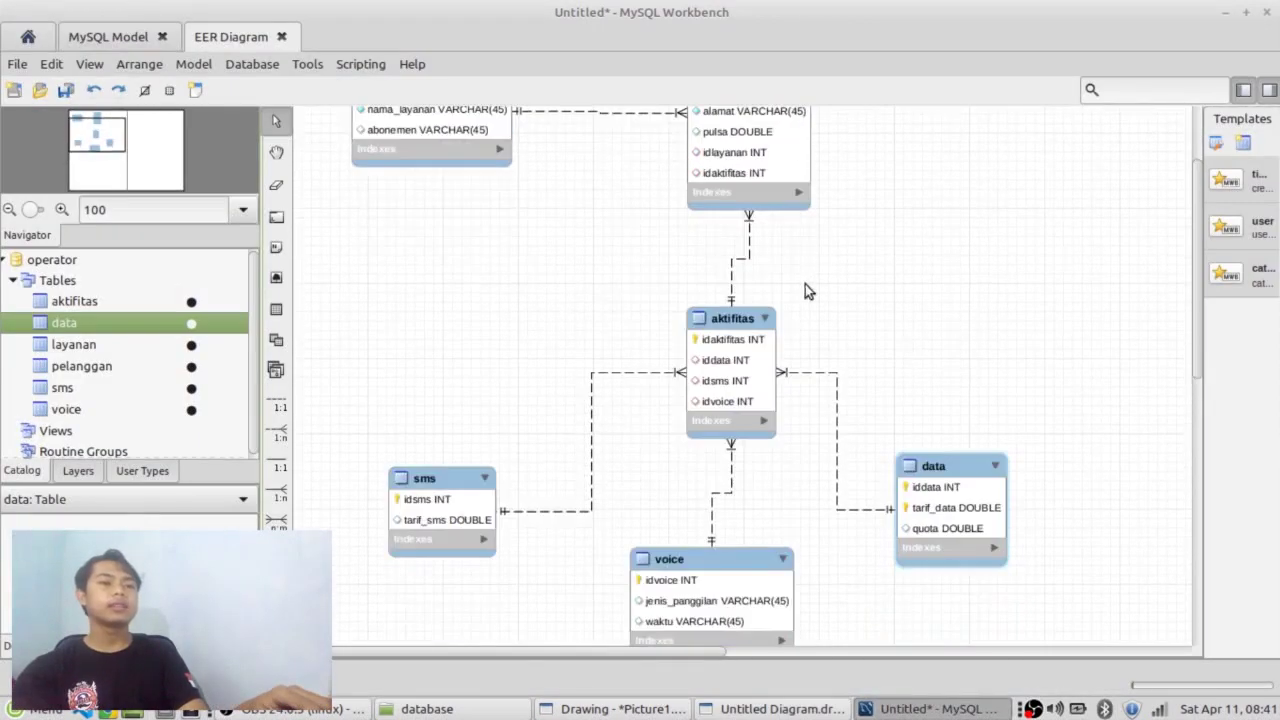
pyautogui.scroll(4, 899, 421)
pyautogui.scroll(1, 877, 408)
pyautogui.scroll(-1, 879, 406)
pyautogui.scroll(1, 879, 406)
pyautogui.scroll(-2, 880, 385)
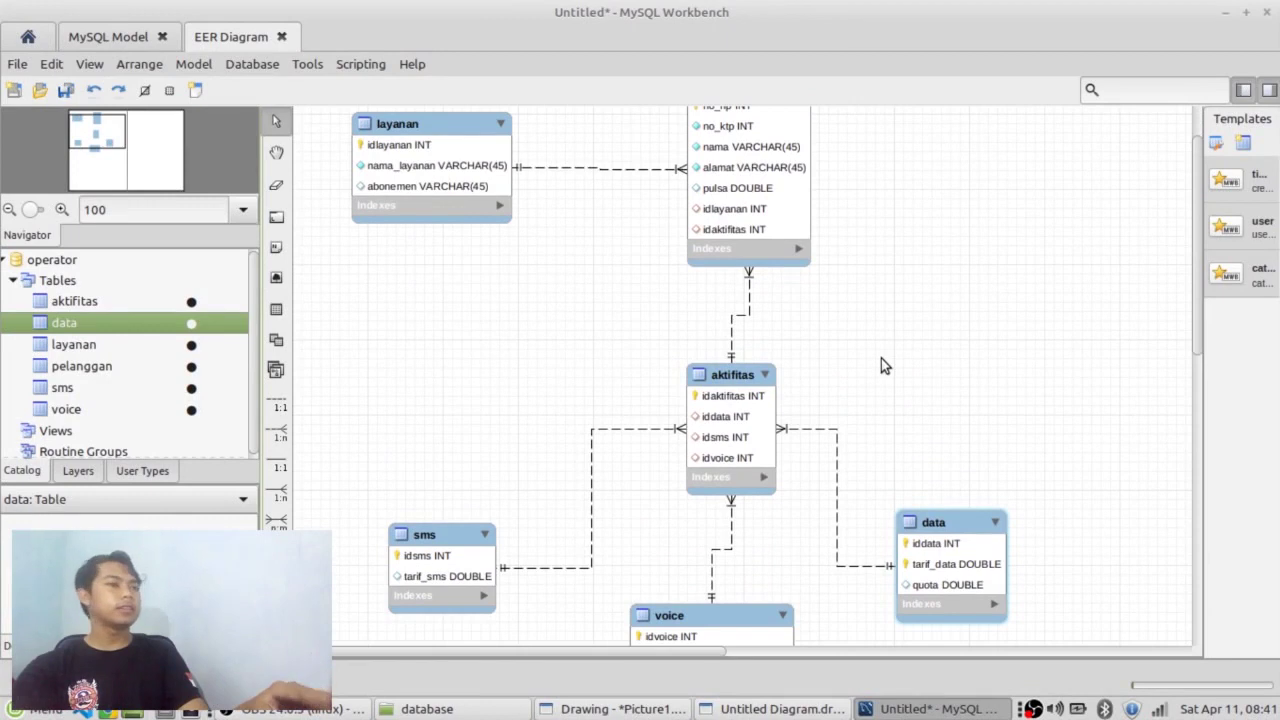
pyautogui.scroll(2, 881, 358)
pyautogui.click(923, 316)
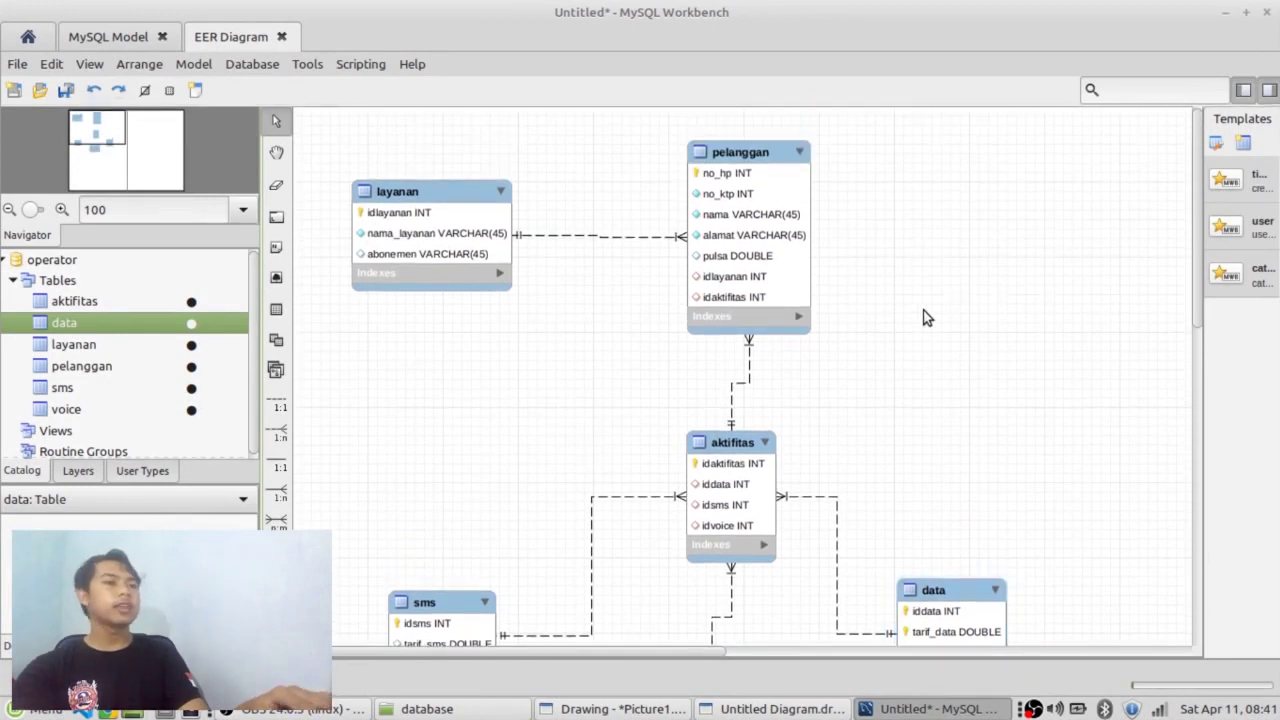
pyautogui.click(248, 67)
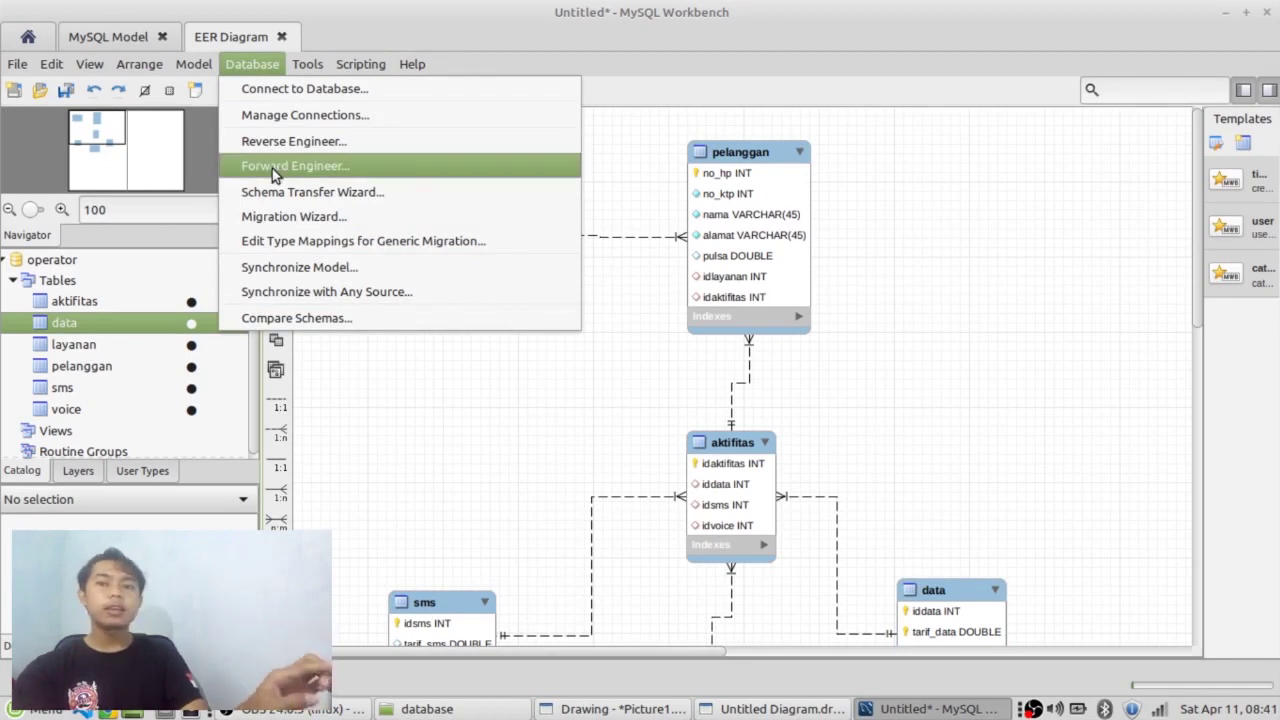
pyautogui.click(847, 268)
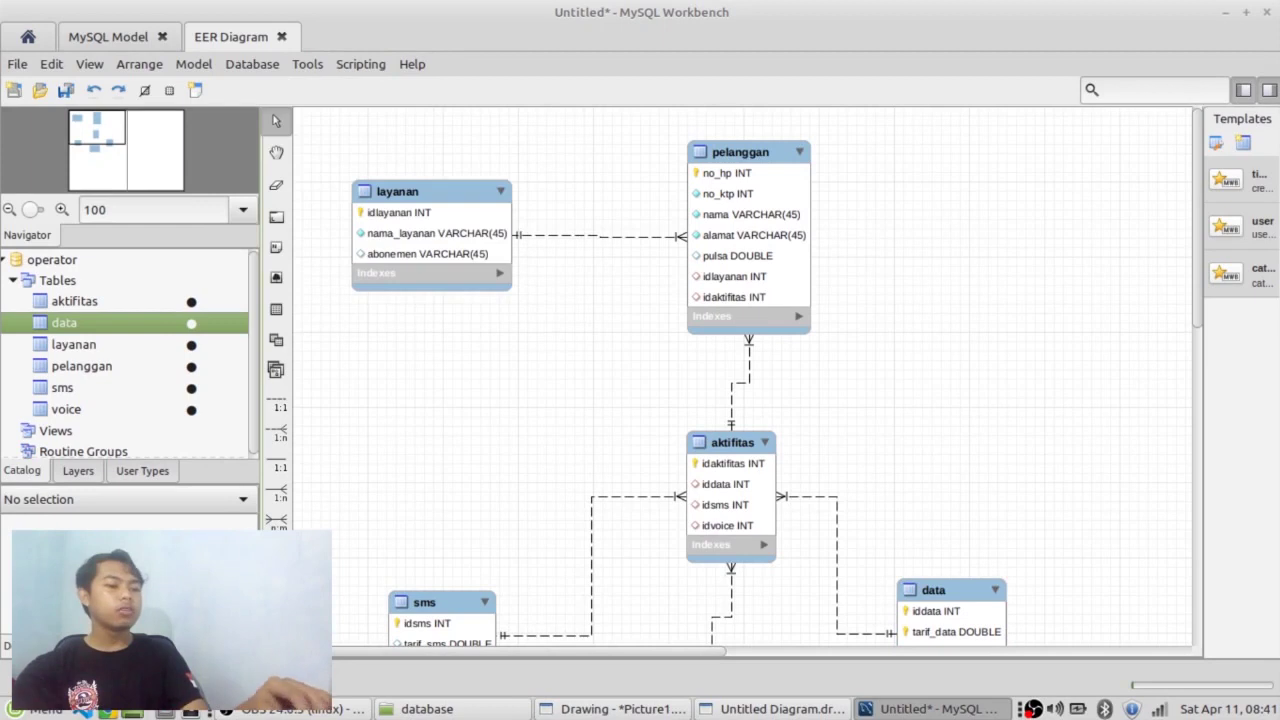
# In a terminal, change to /opt/lampp/ and run sudo ./manager-linux-x64.run, entering the sudo password.
pyautogui.hotkey('ctrl', 'alt', 't')
pyautogui.press('Up')
pyautogui.press('Up')
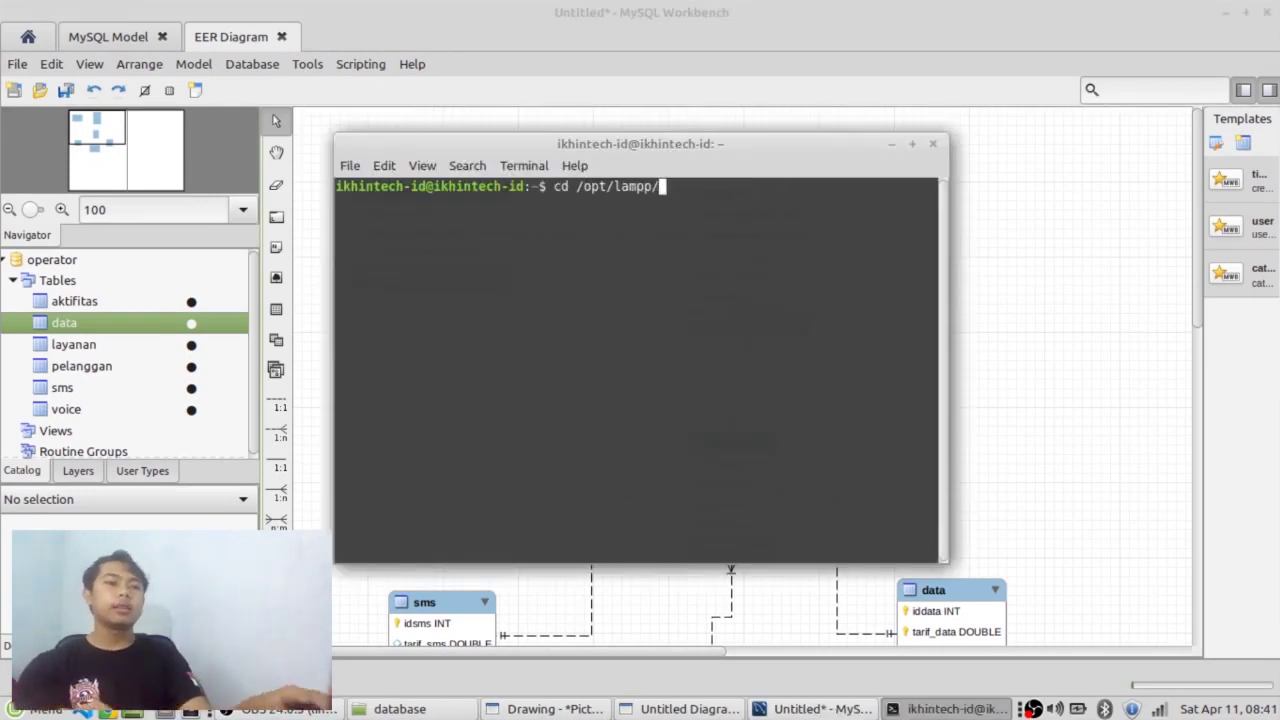
pyautogui.press('Return')
pyautogui.press('Up')
pyautogui.press('Up')
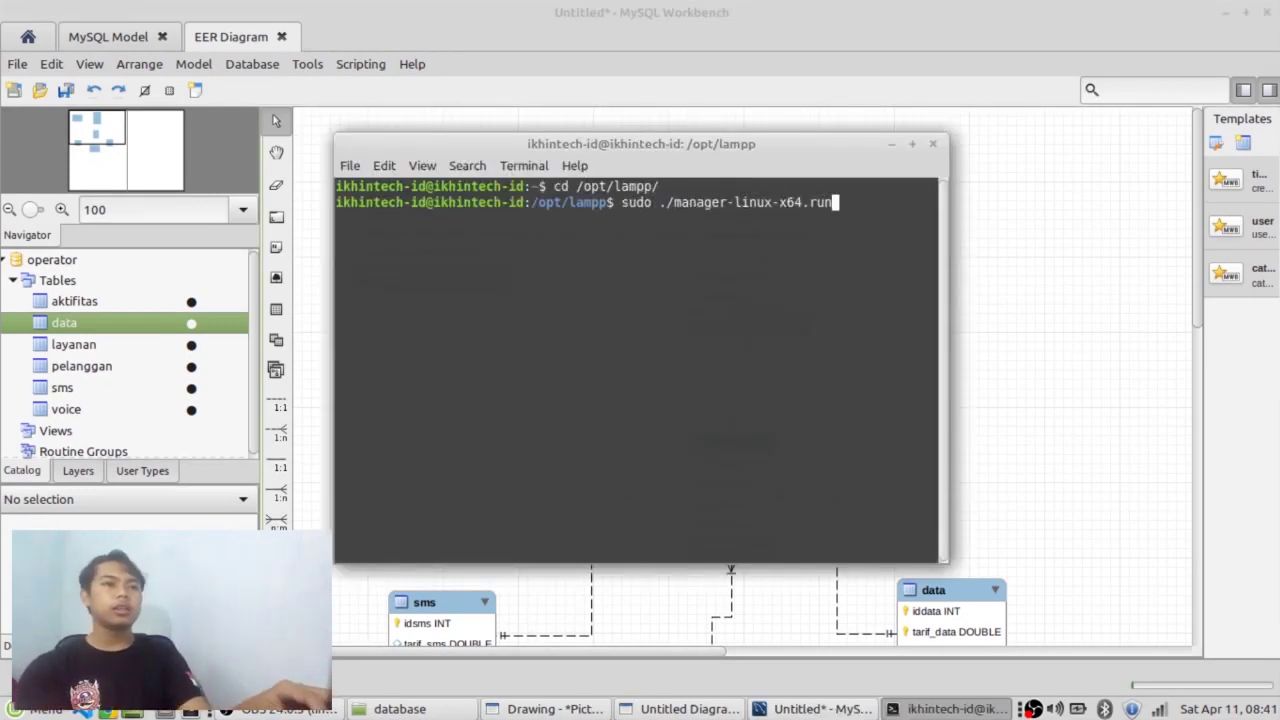
pyautogui.write('*****')
pyautogui.press('Return')
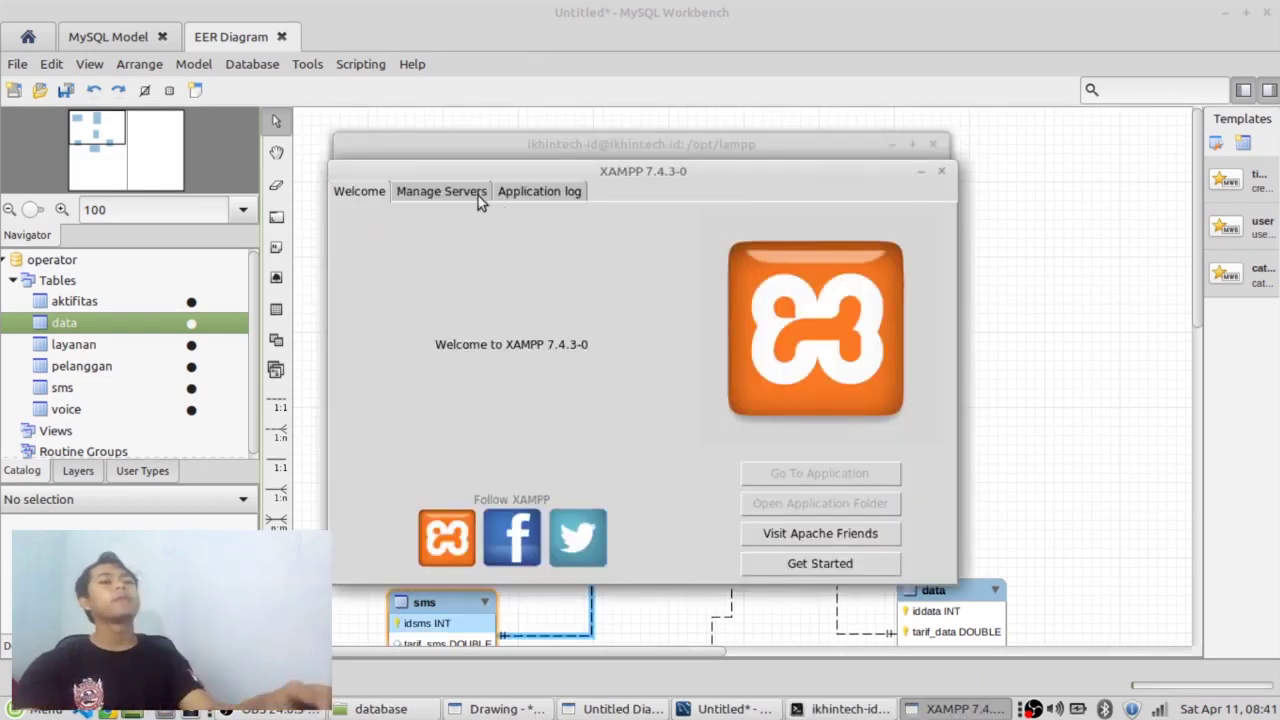
# Start all XAMPP servers: MySQL Database, ProFTPD and Apache Web Server.
pyautogui.click(478, 196)
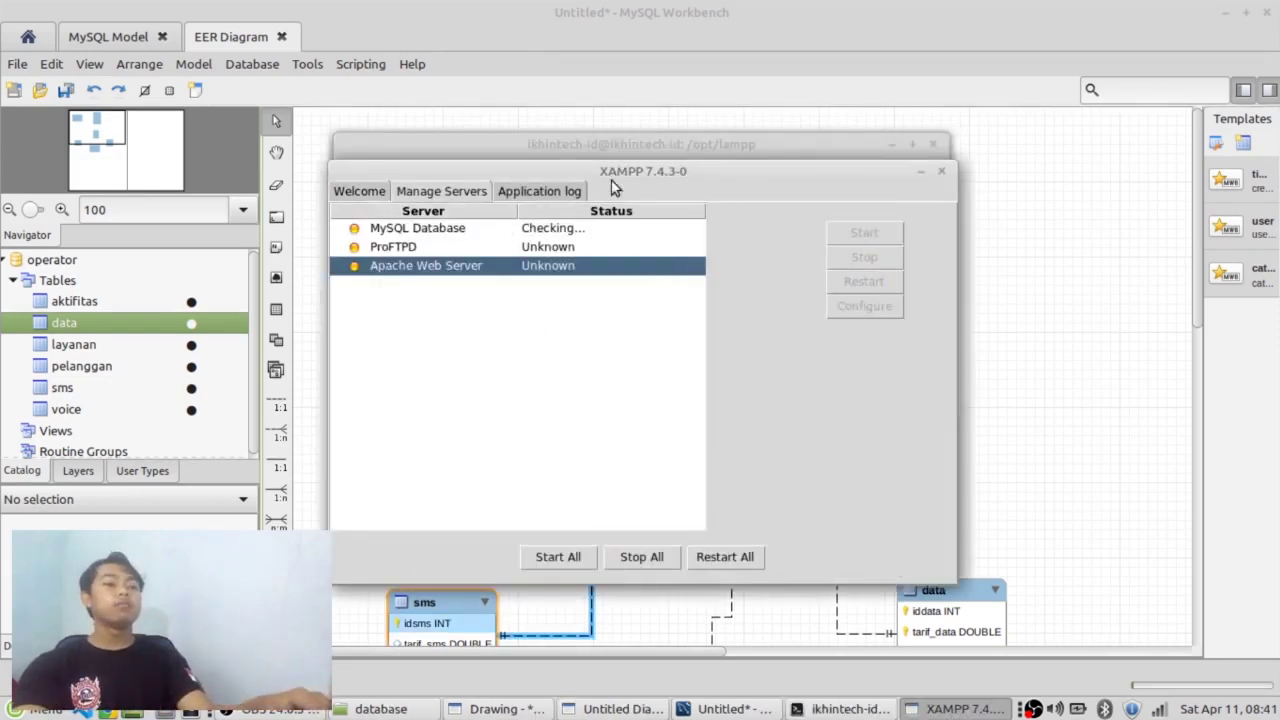
pyautogui.moveTo(625, 170); pyautogui.dragTo(630, 150)
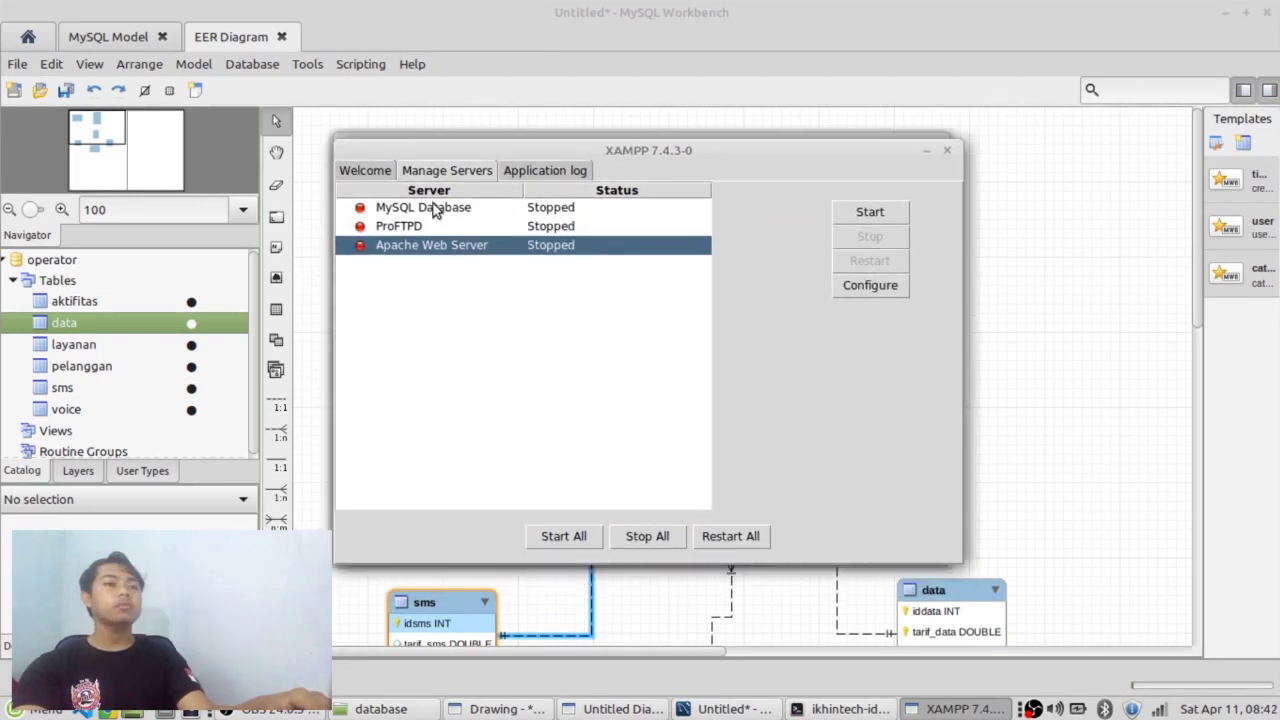
pyautogui.click(557, 540)
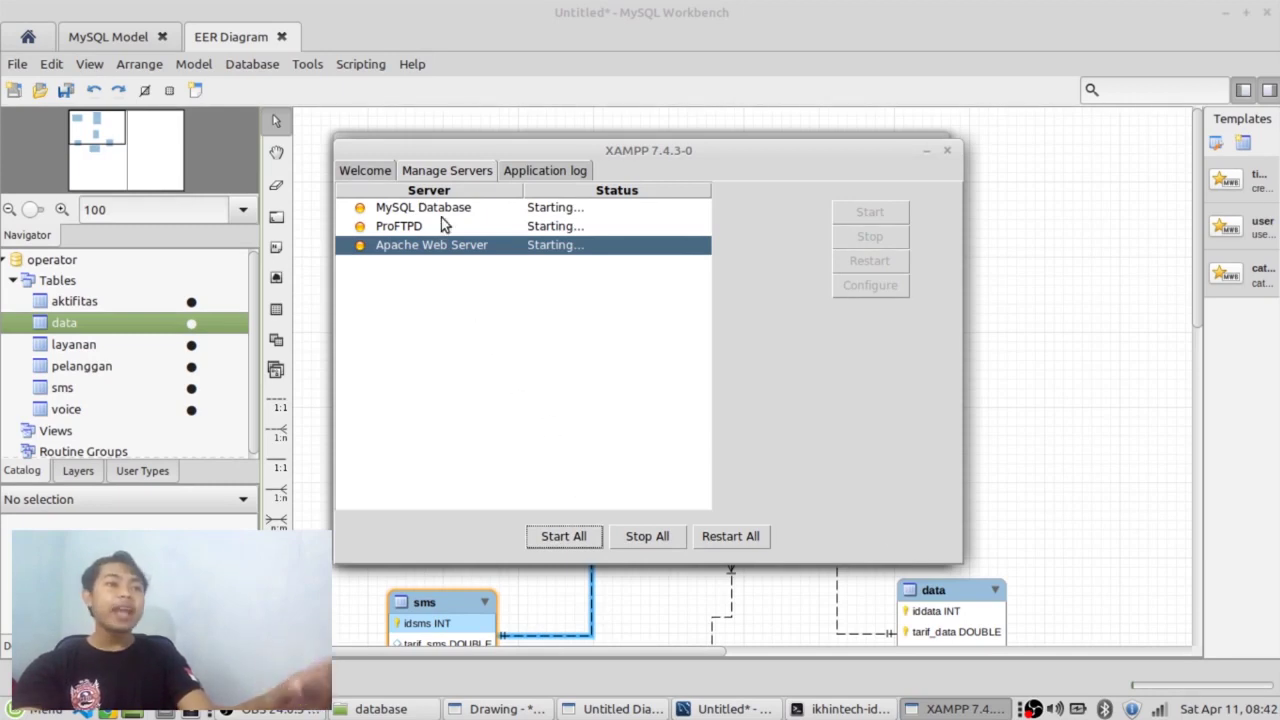
pyautogui.moveTo(573, 150); pyautogui.dragTo(616, 234)
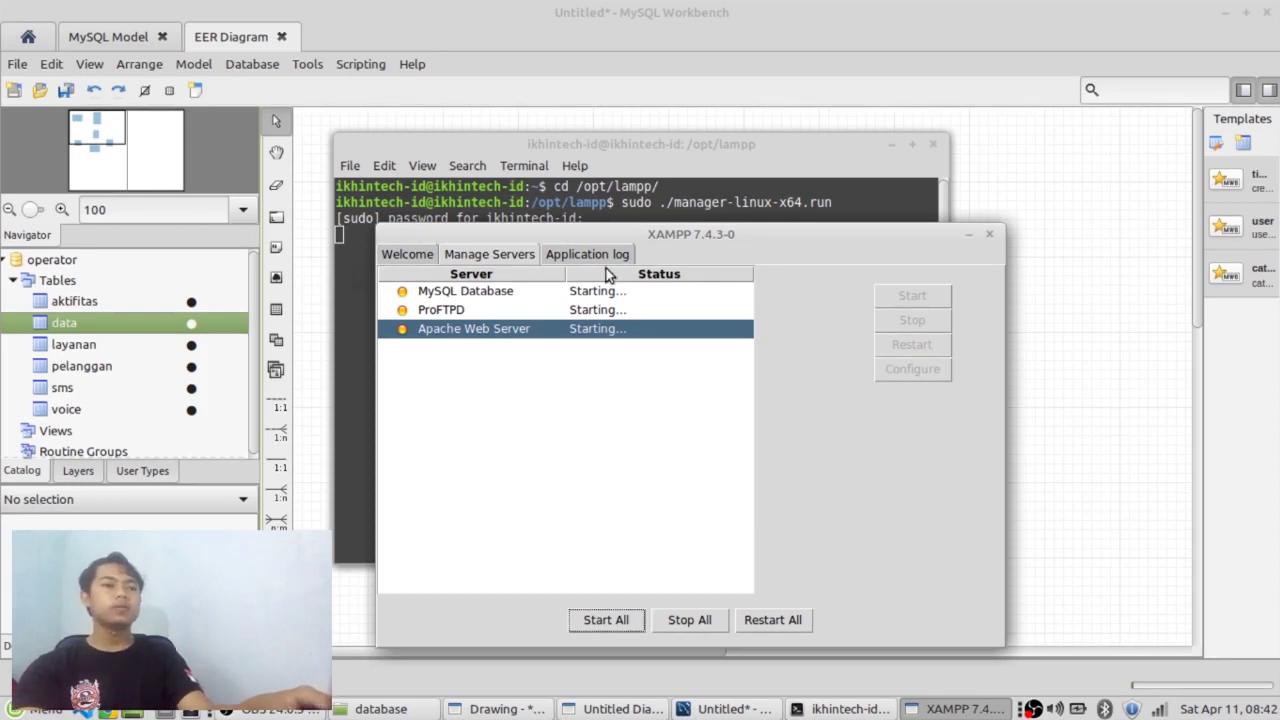
pyautogui.moveTo(581, 230); pyautogui.dragTo(578, 278)
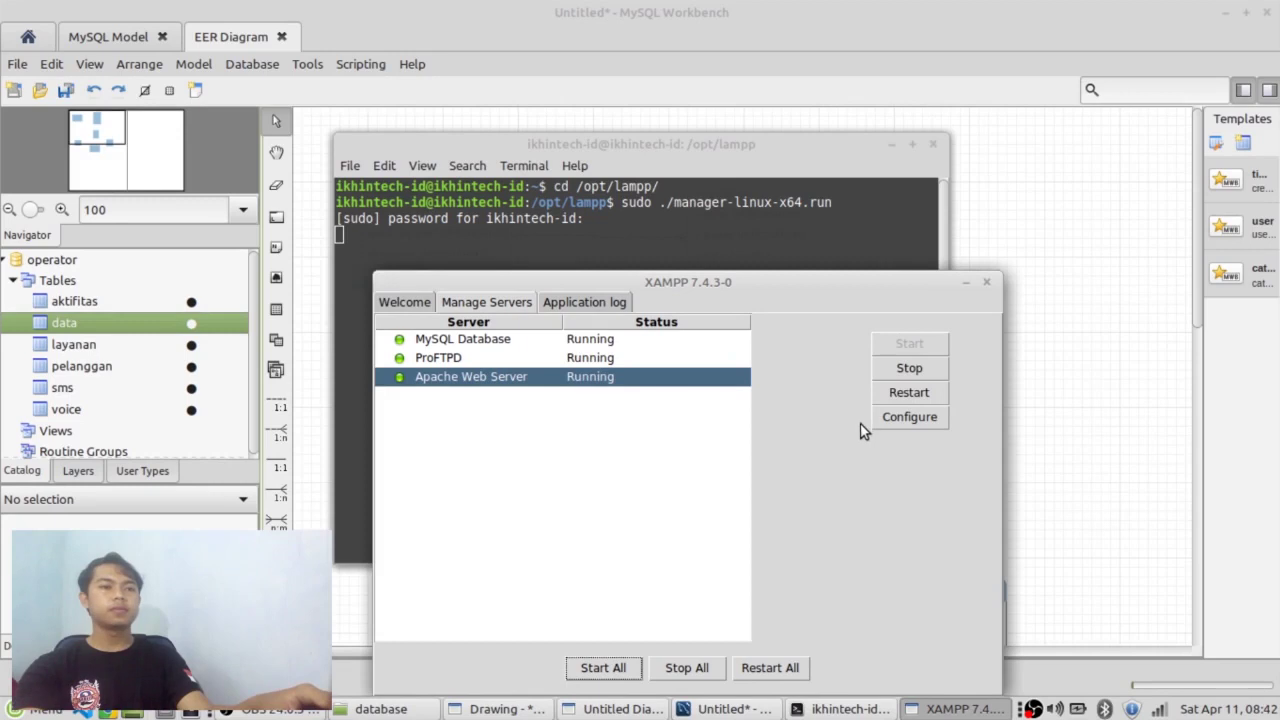
# Switch back to MySQL Workbench and set up Forward Engineer with the Local instance 3306 connection, skipping creation of foreign keys.
pyautogui.click(572, 82)
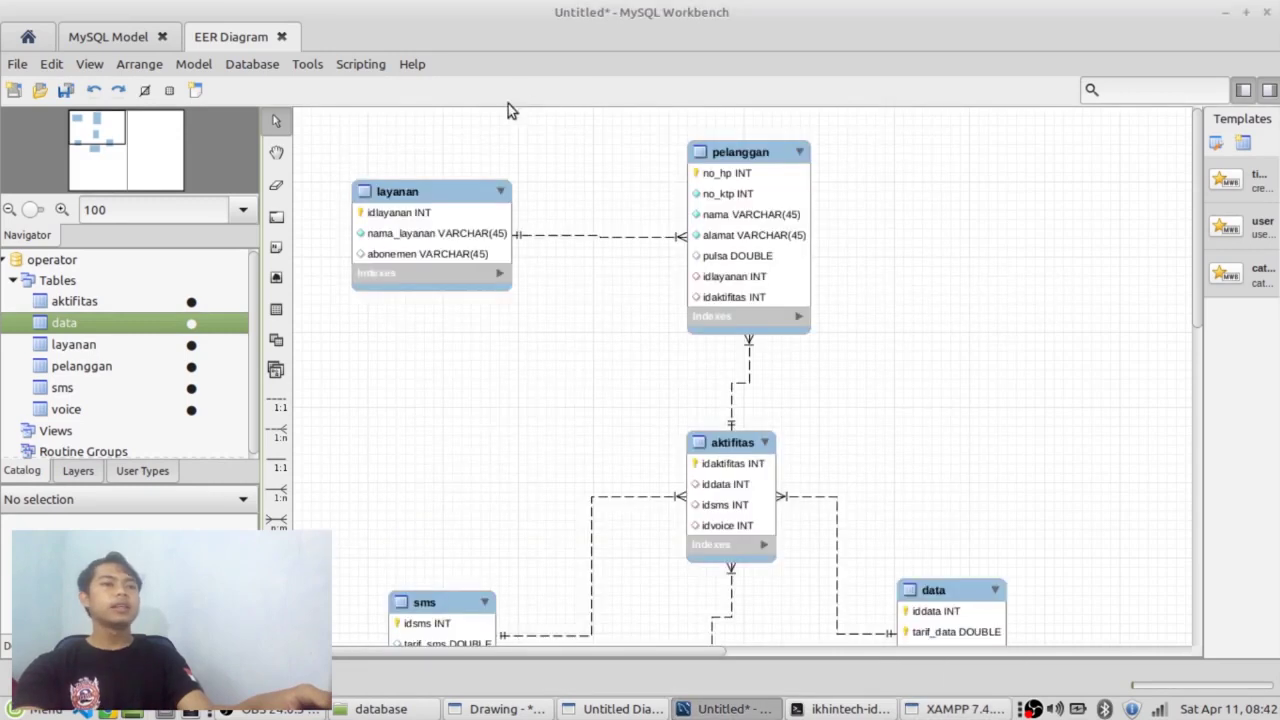
pyautogui.click(252, 64)
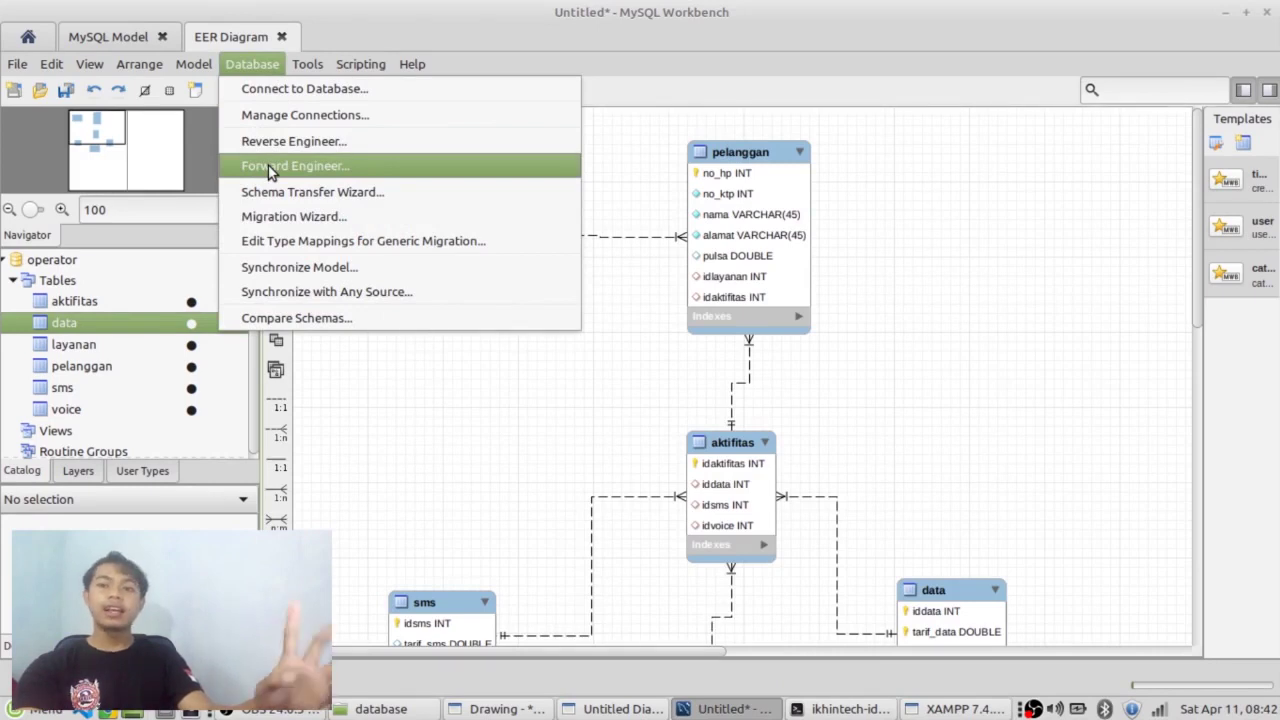
pyautogui.click(268, 165)
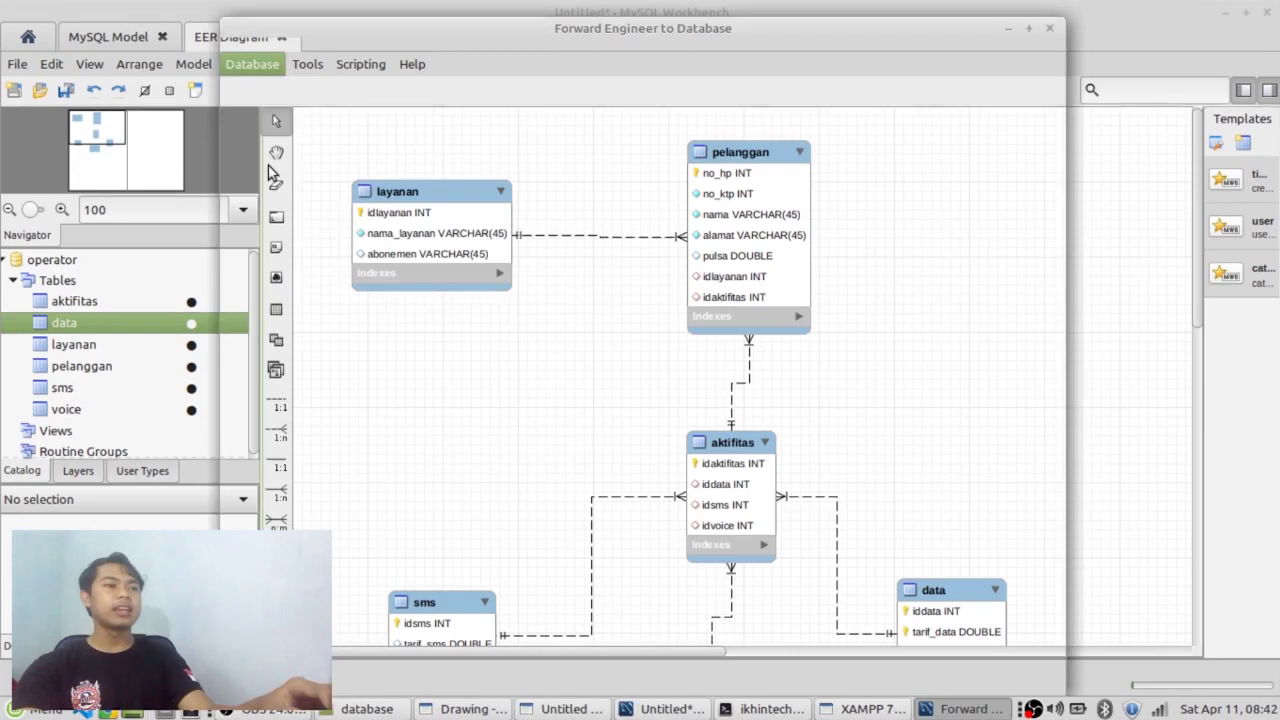
pyautogui.moveTo(649, 32); pyautogui.dragTo(655, 32)
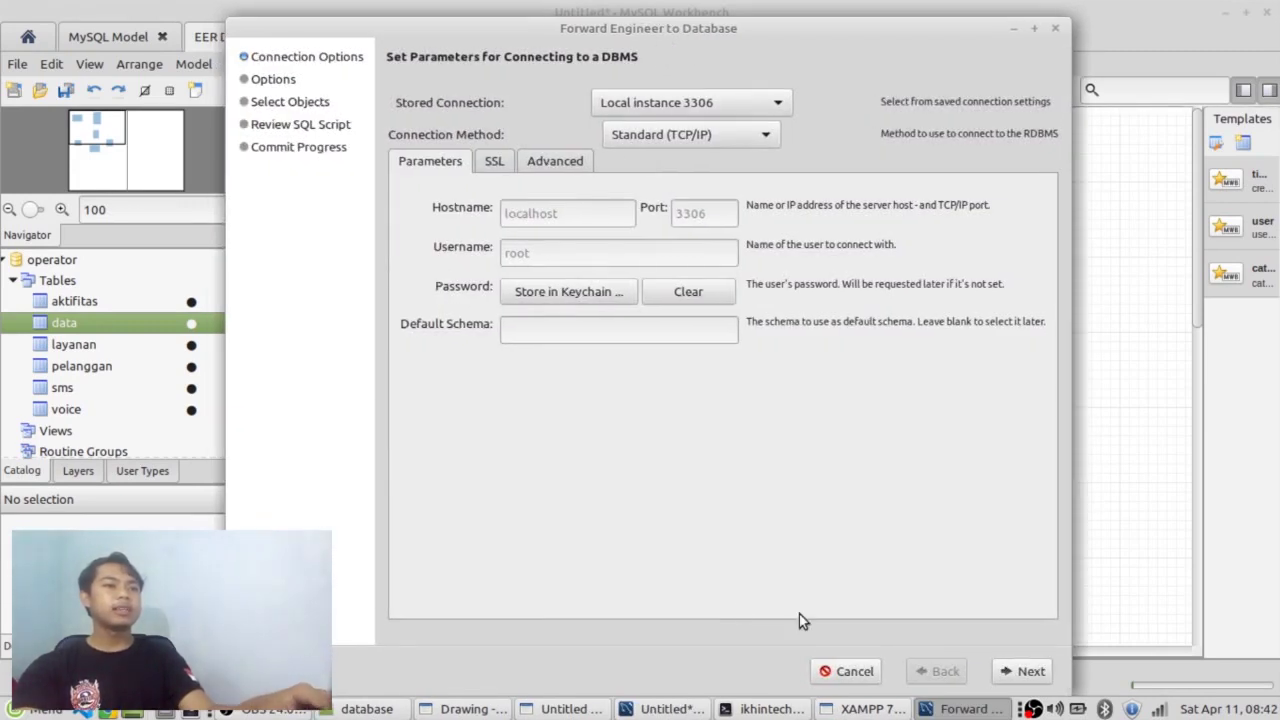
pyautogui.click(1025, 672)
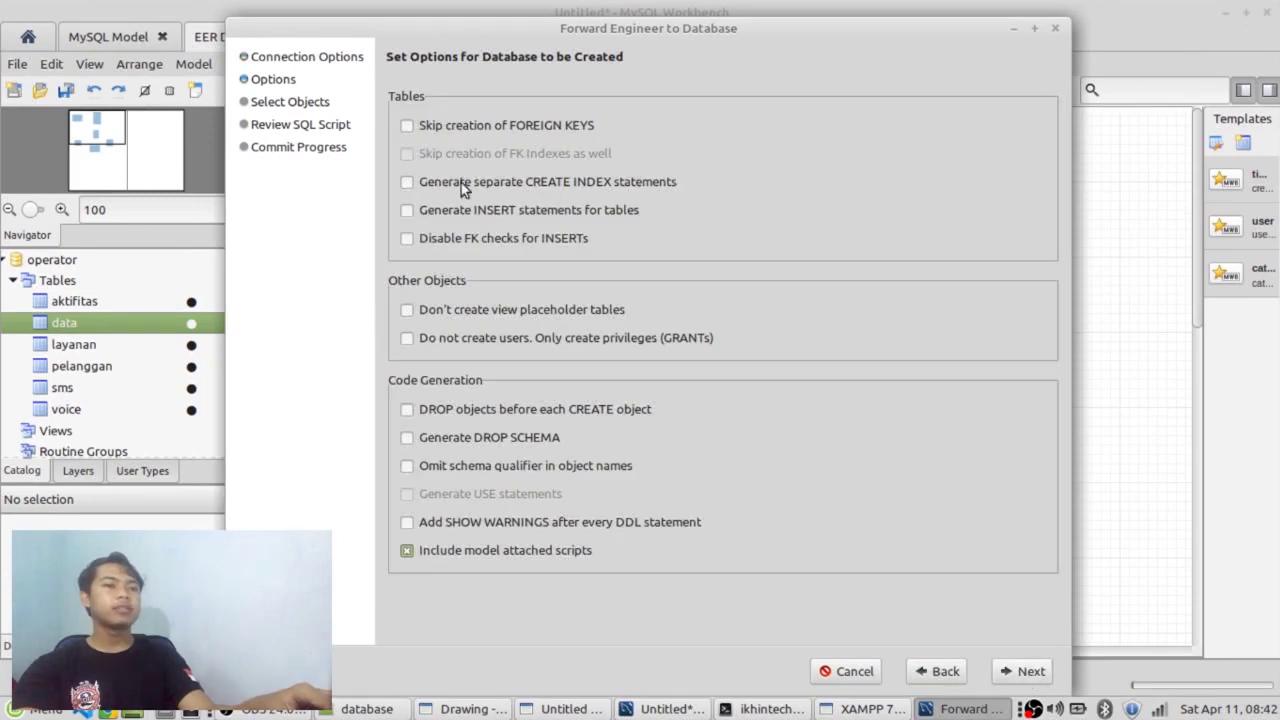
pyautogui.click(428, 127)
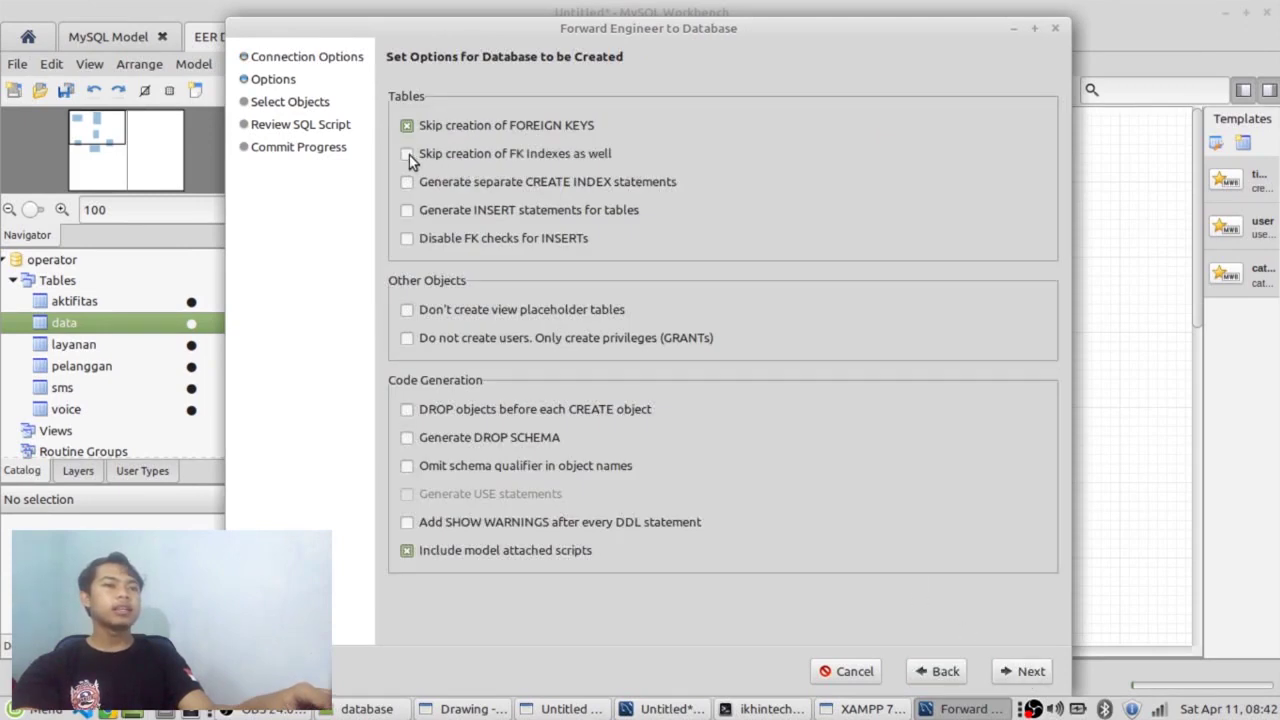
pyautogui.click(1015, 673)
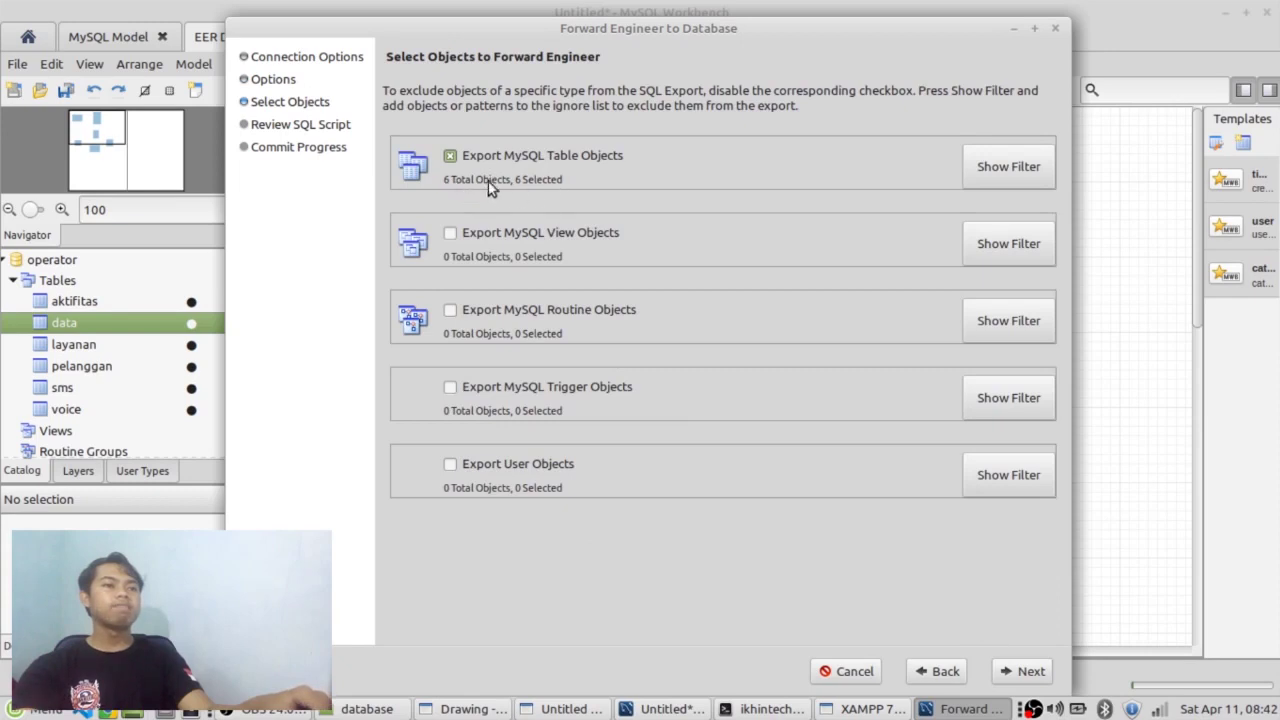
# Keep only the MySQL table objects for export, review the generated SQL script, execute it on the server and close the wizard.
pyautogui.click(1030, 672)
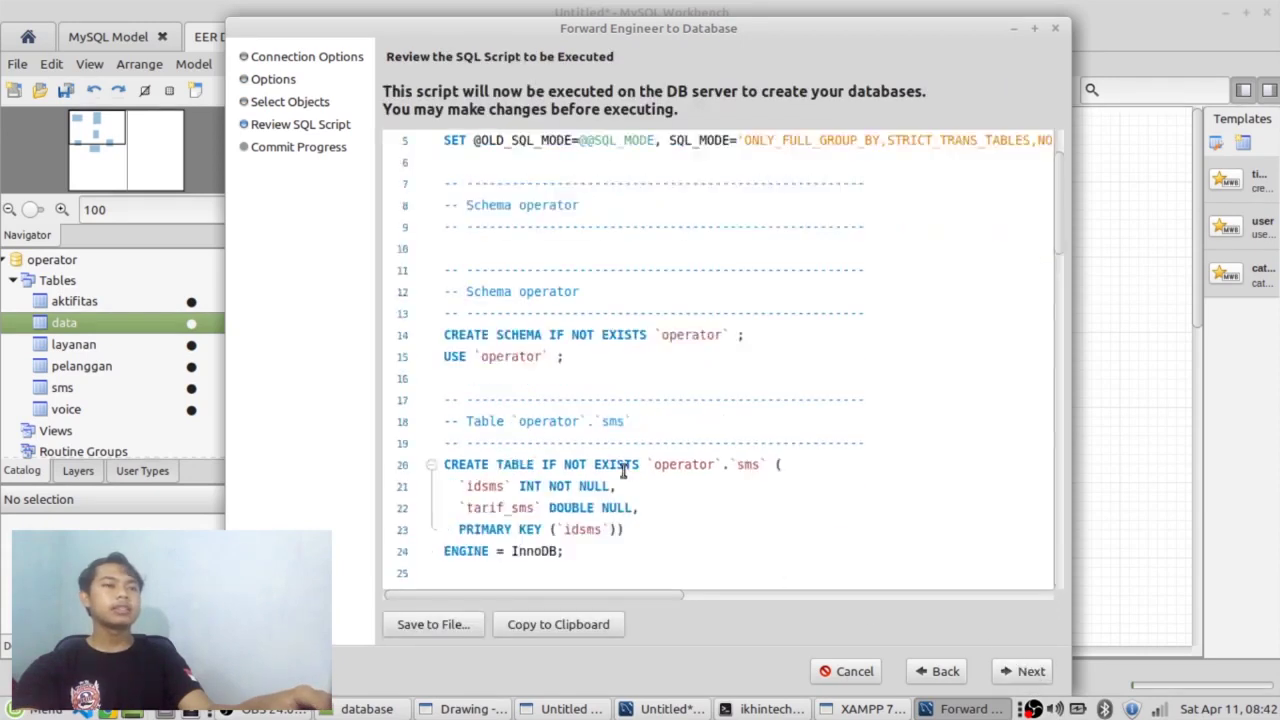
pyautogui.scroll(-15, 641, 501)
pyautogui.click(1005, 674)
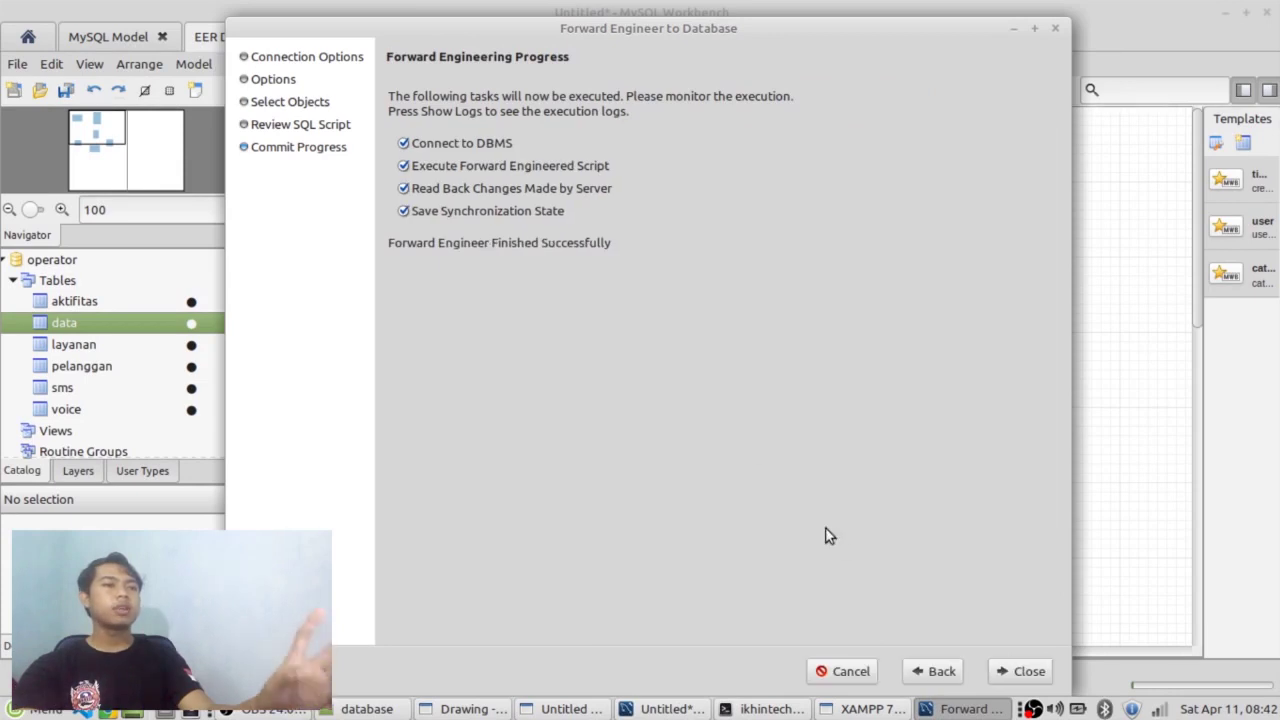
pyautogui.click(1010, 672)
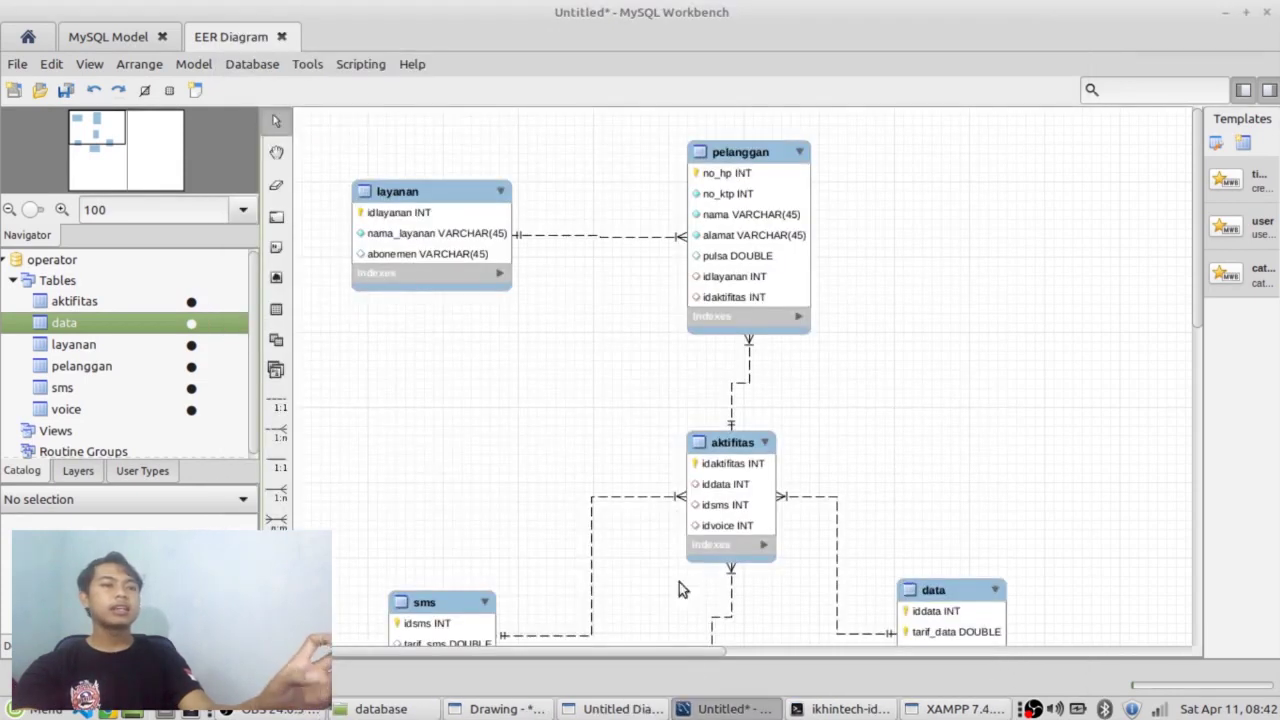
# Switch to Chrome, open localhost/phpmyadmin and examine the operator database's table list and its tables in the designer view.
pyautogui.click(820, 706)
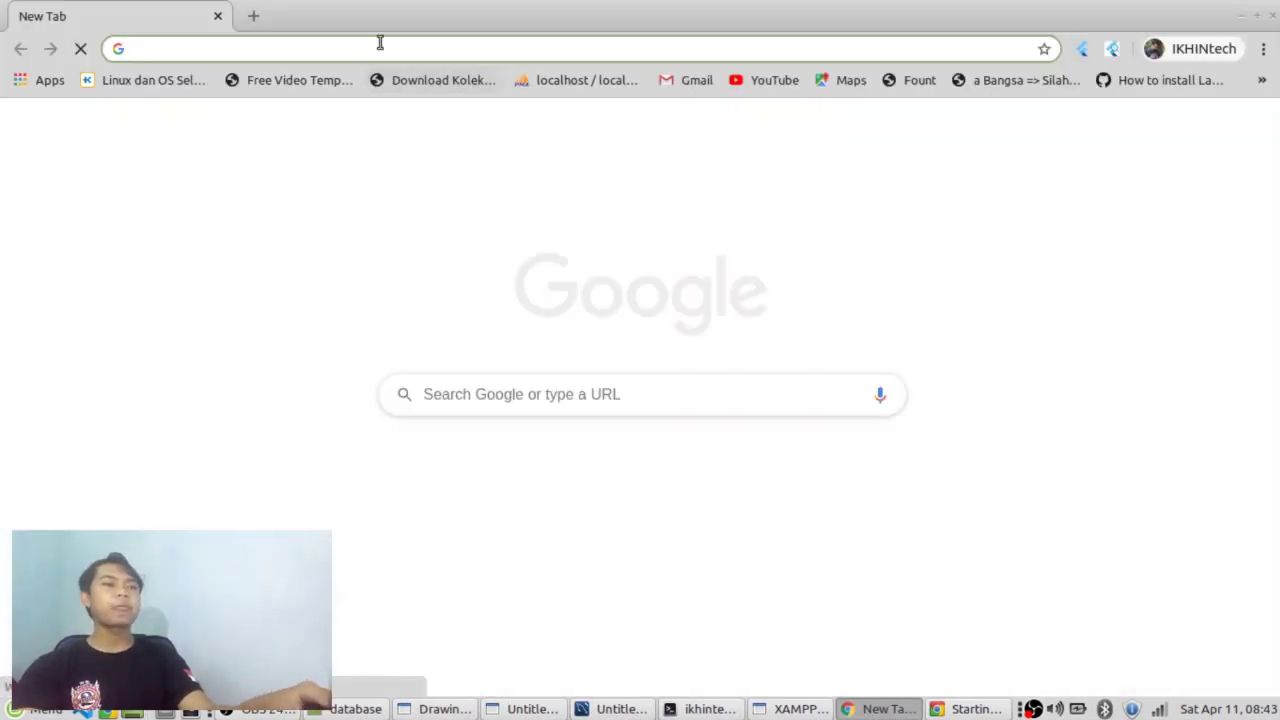
pyautogui.write('loa')
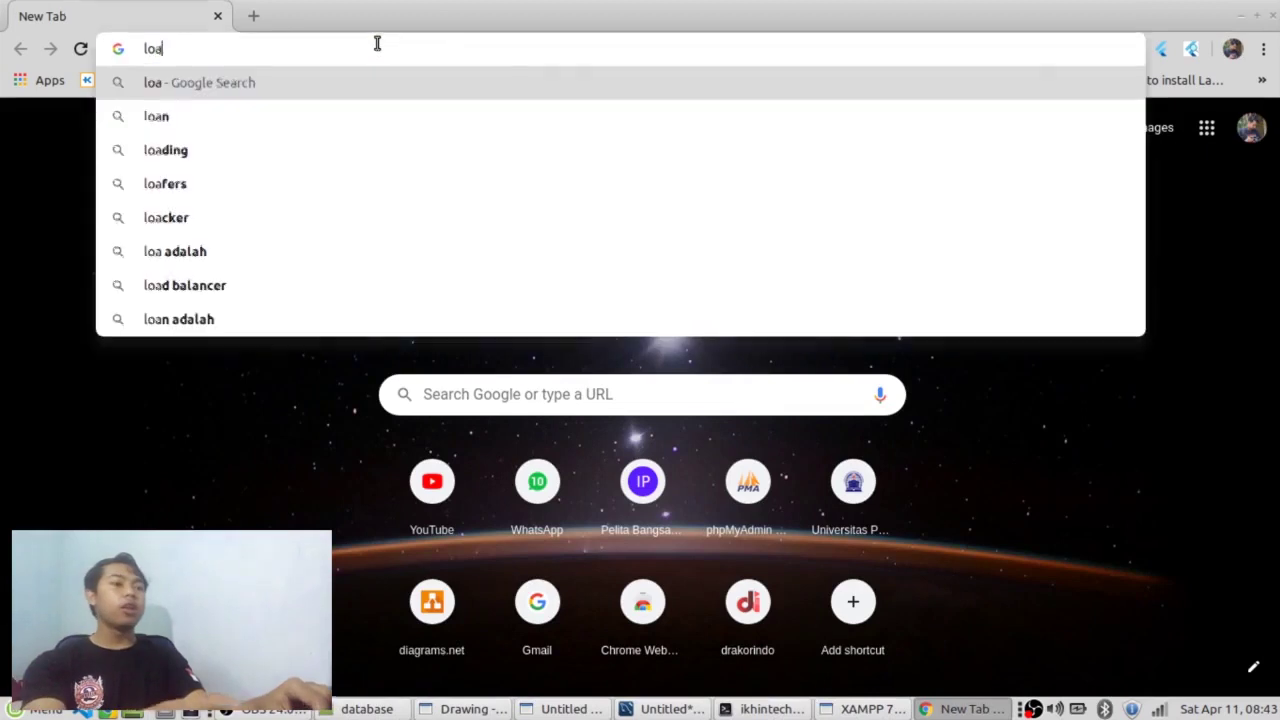
pyautogui.press('BackSpace')
pyautogui.write('c')
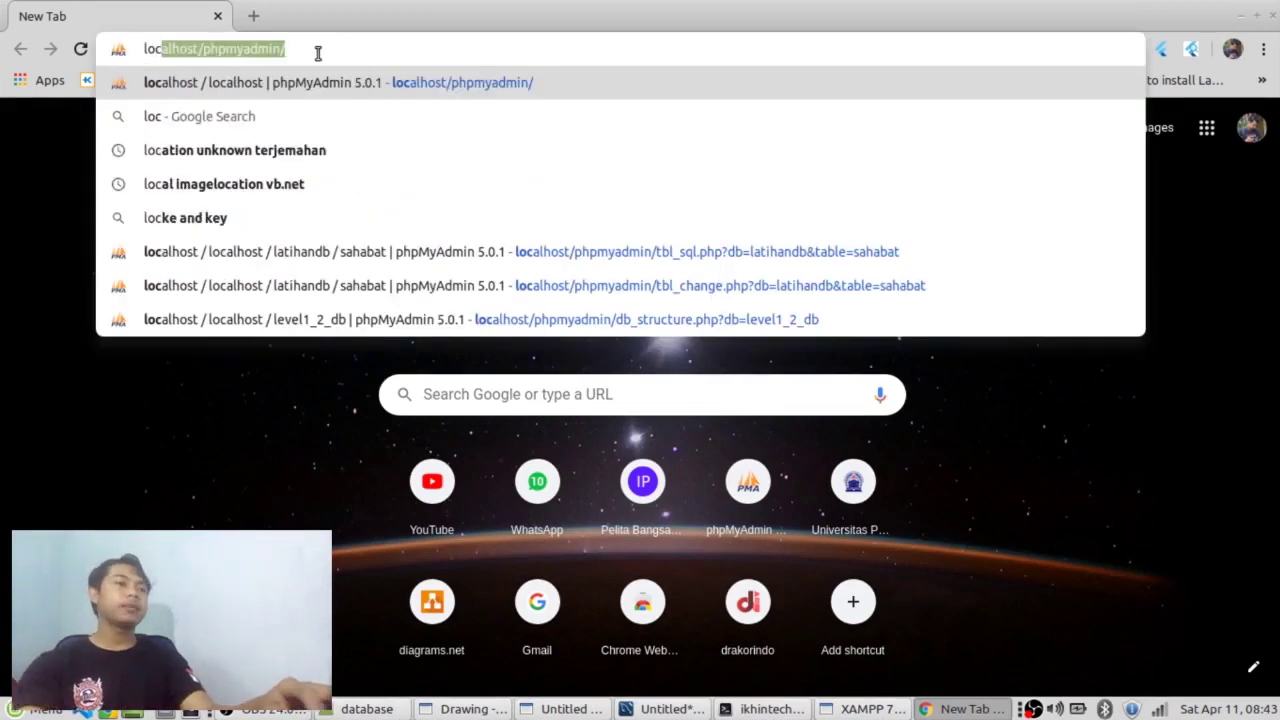
pyautogui.press('Return')
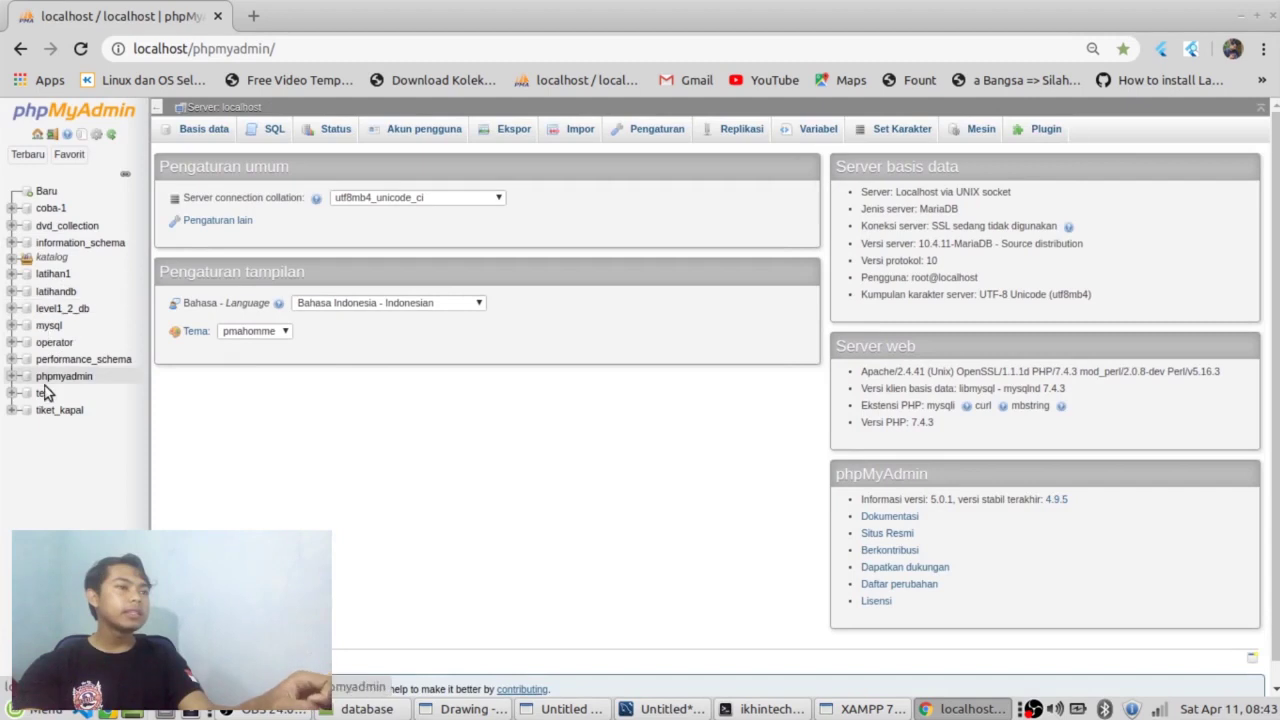
pyautogui.click(12, 345)
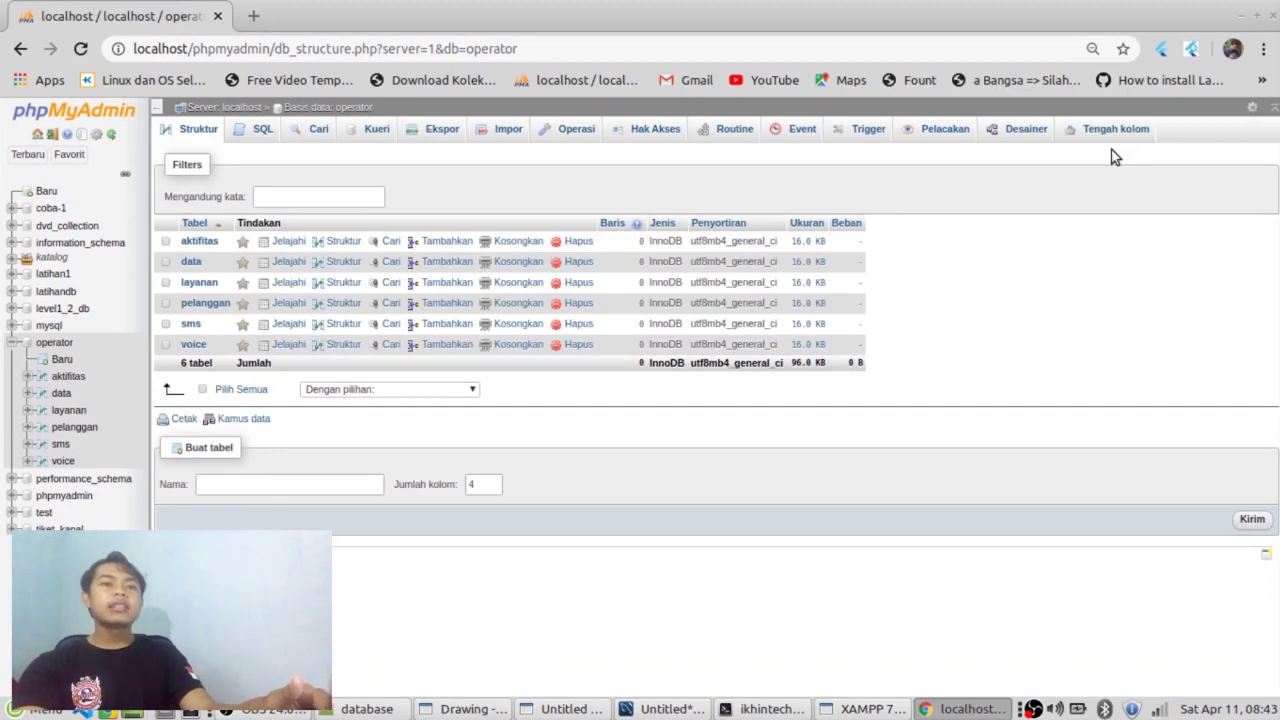
pyautogui.click(1022, 129)
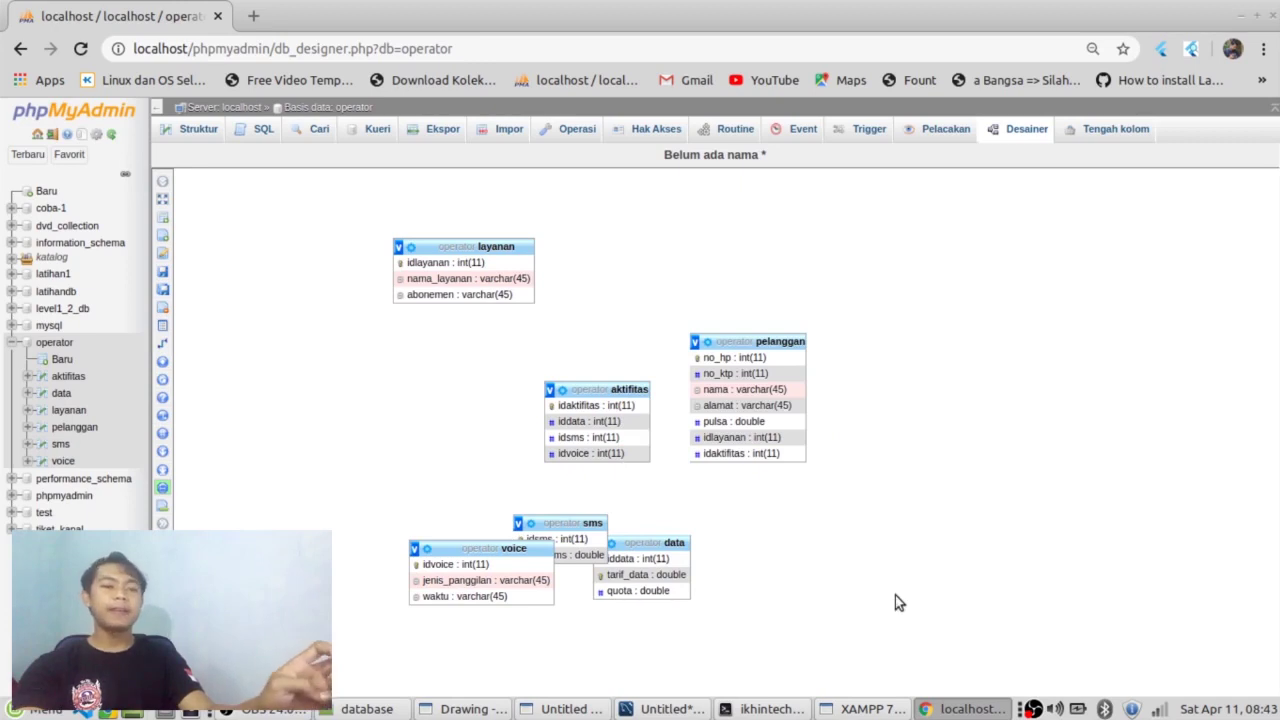
# Check the server status in the XAMPP manager and review the ER diagram in draw.io.
pyautogui.click(865, 709)
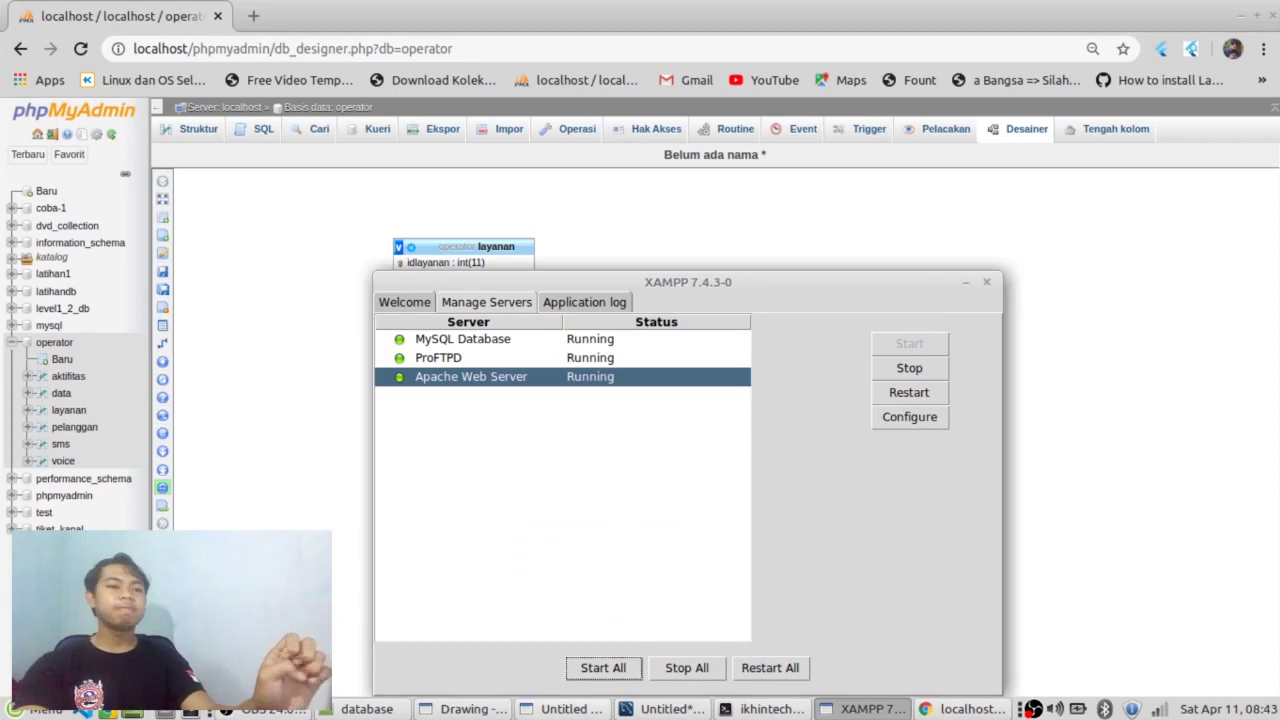
pyautogui.hotkey('alt', 'Tab')
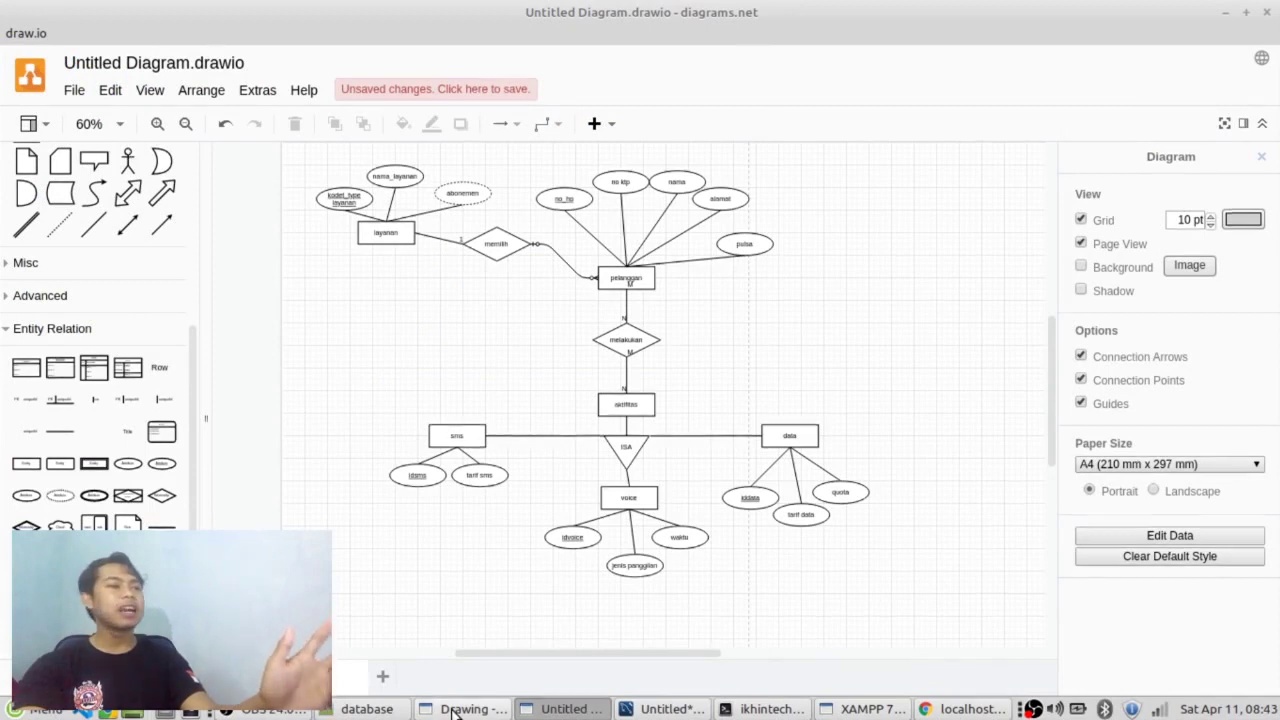
pyautogui.hotkey('alt', 'Tab')
pyautogui.hotkey('alt', 'Tab')
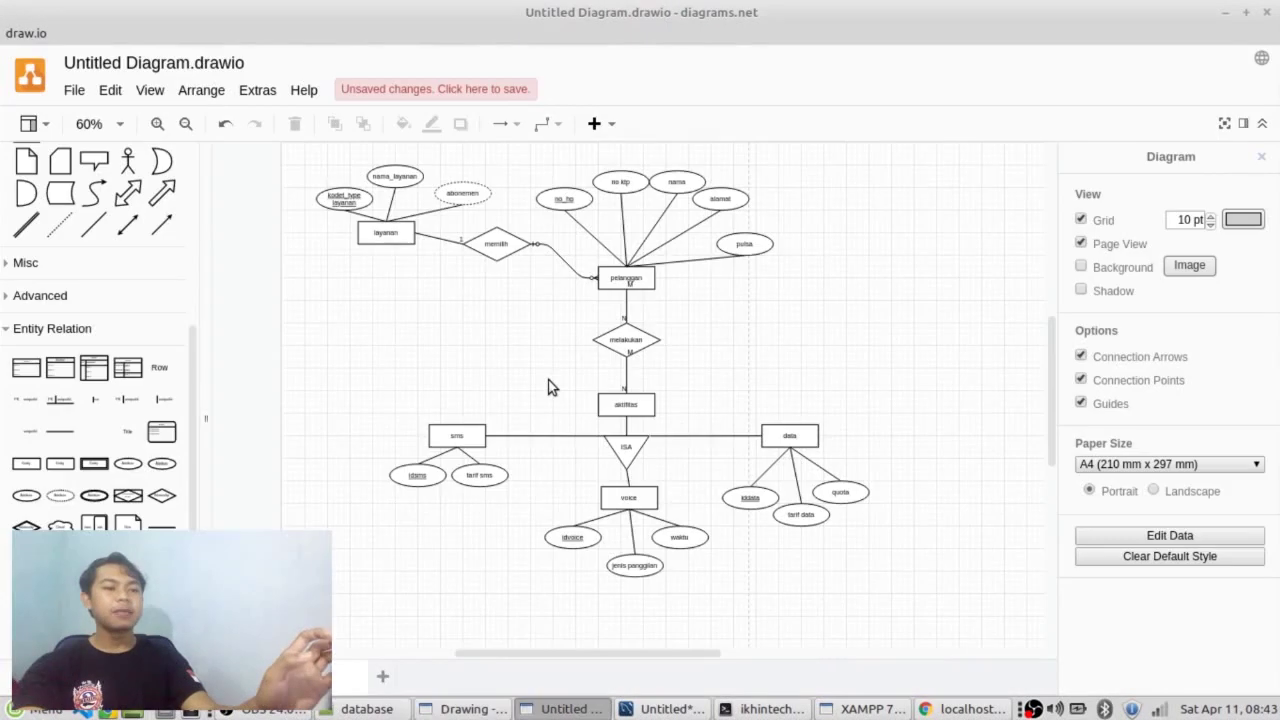